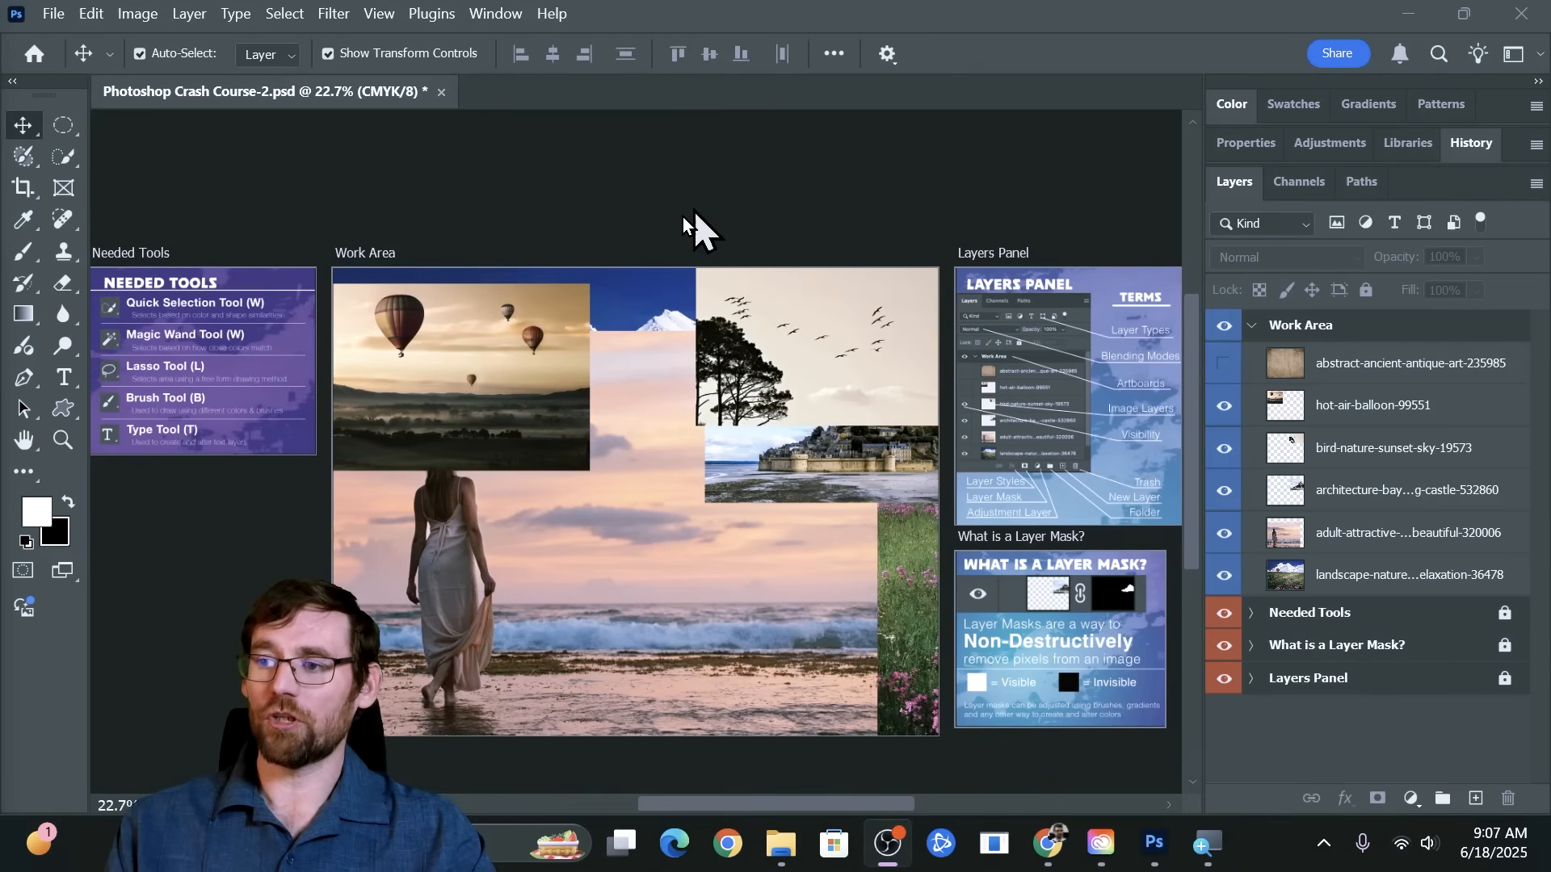
Collapse the Work Area artboard in the layer list, look over the artboards below it, and expand it again
{"action": "left_click", "coordinate": [1257, 327]}
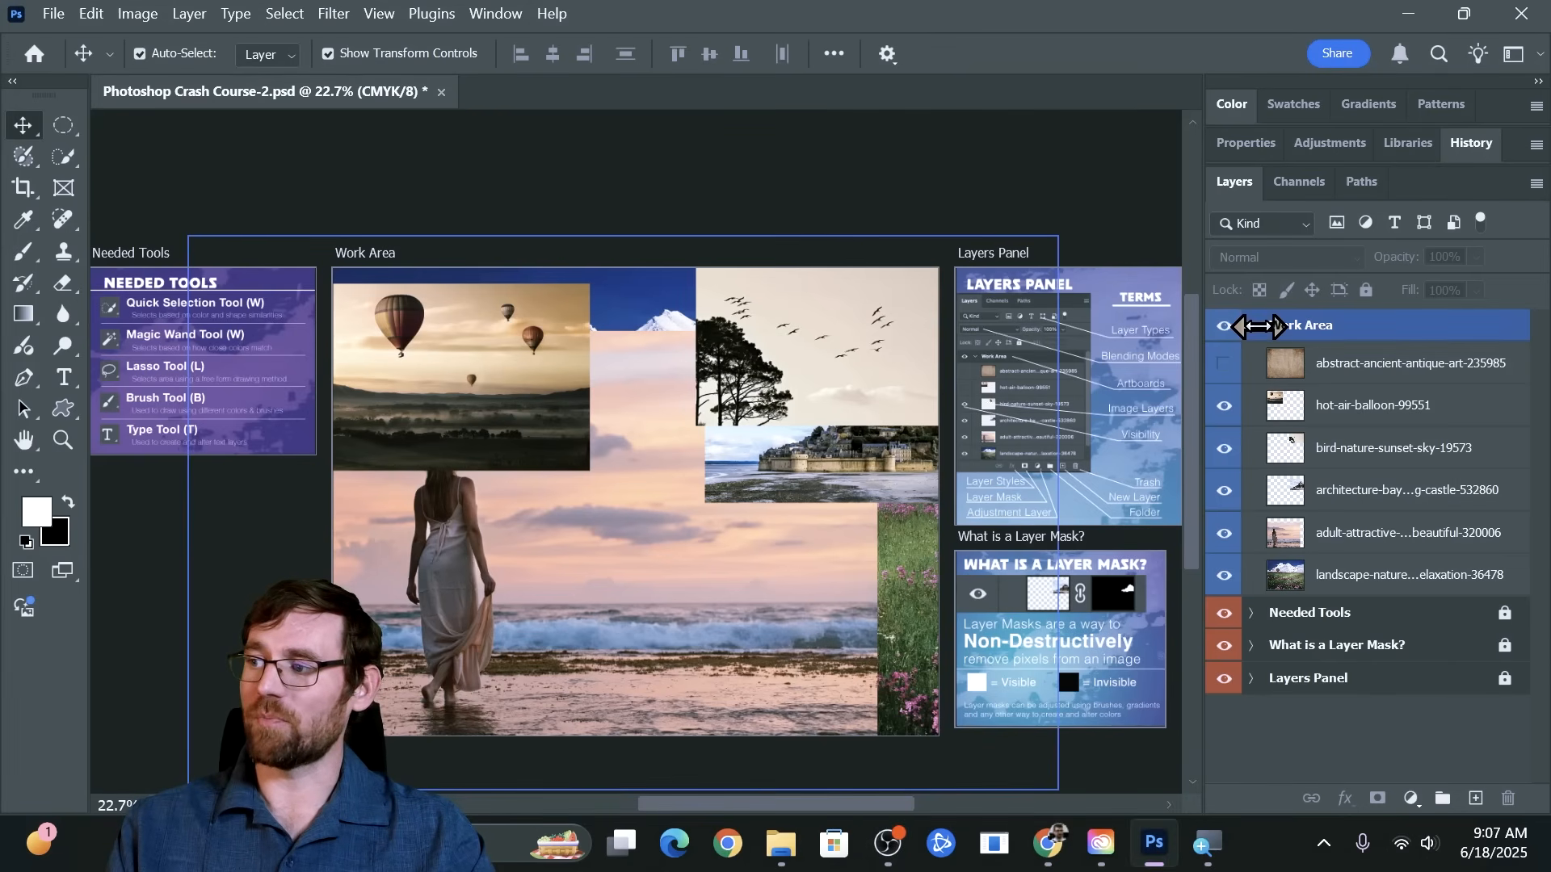
{"action": "left_click", "coordinate": [1253, 326]}
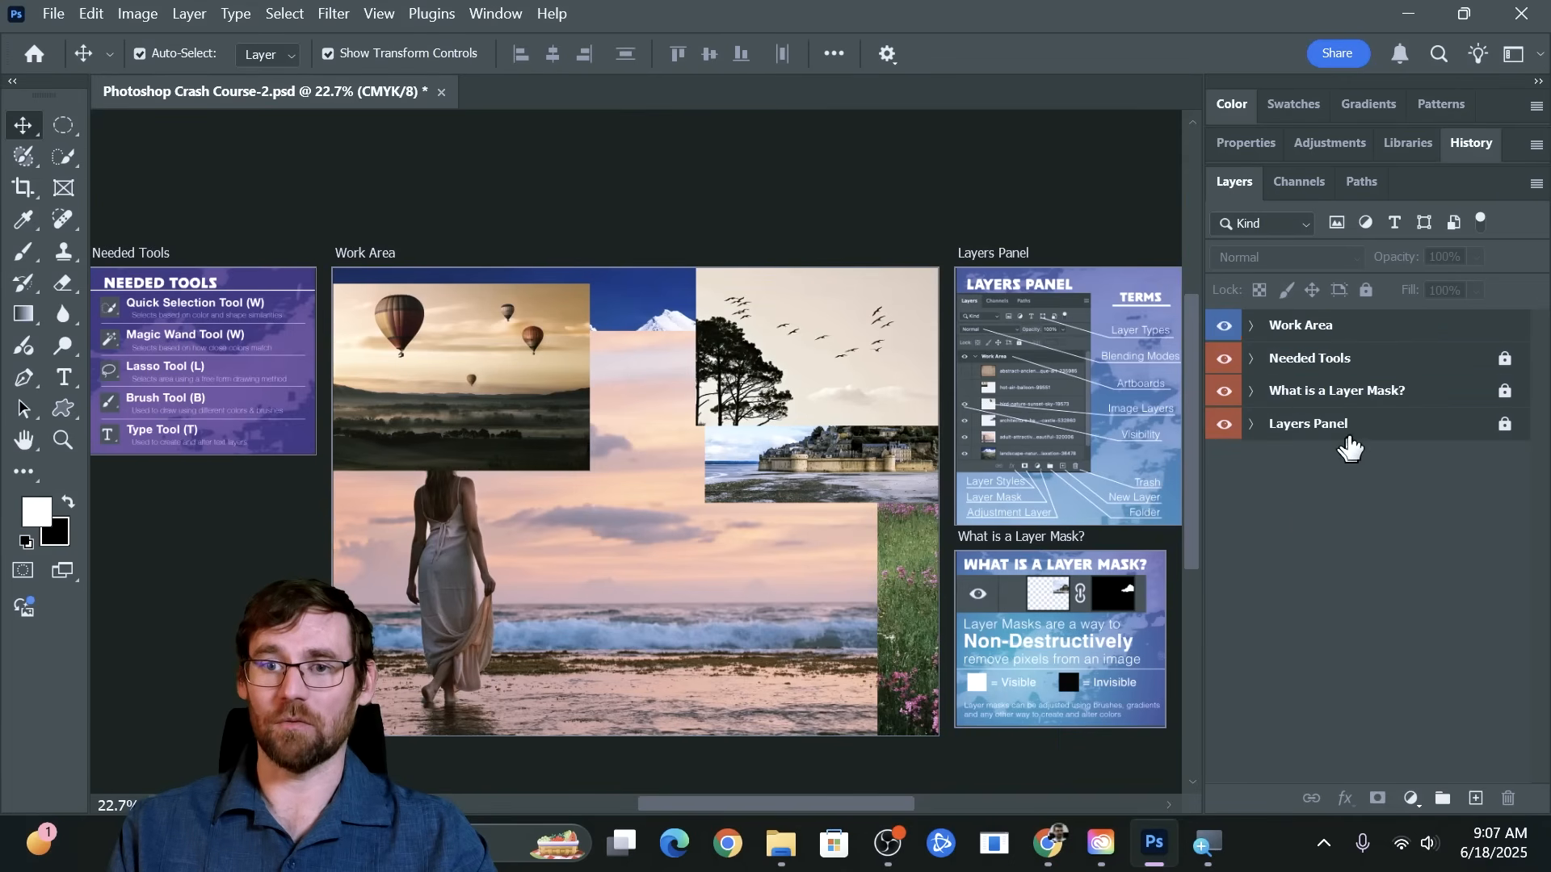
{"action": "left_click", "coordinate": [1450, 431]}
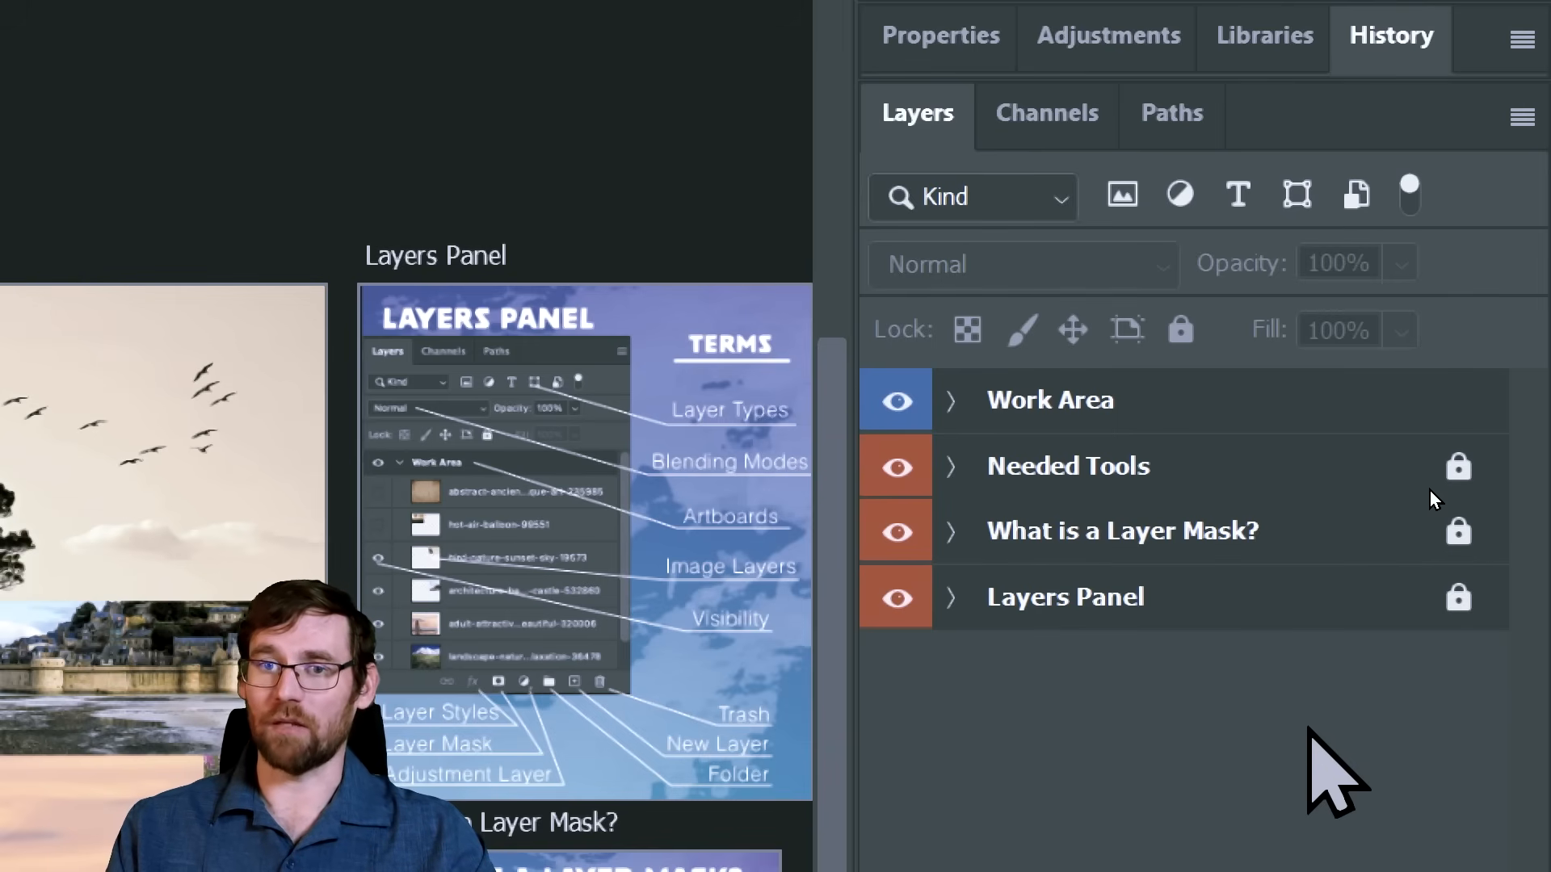
{"action": "left_click", "coordinate": [1179, 601]}
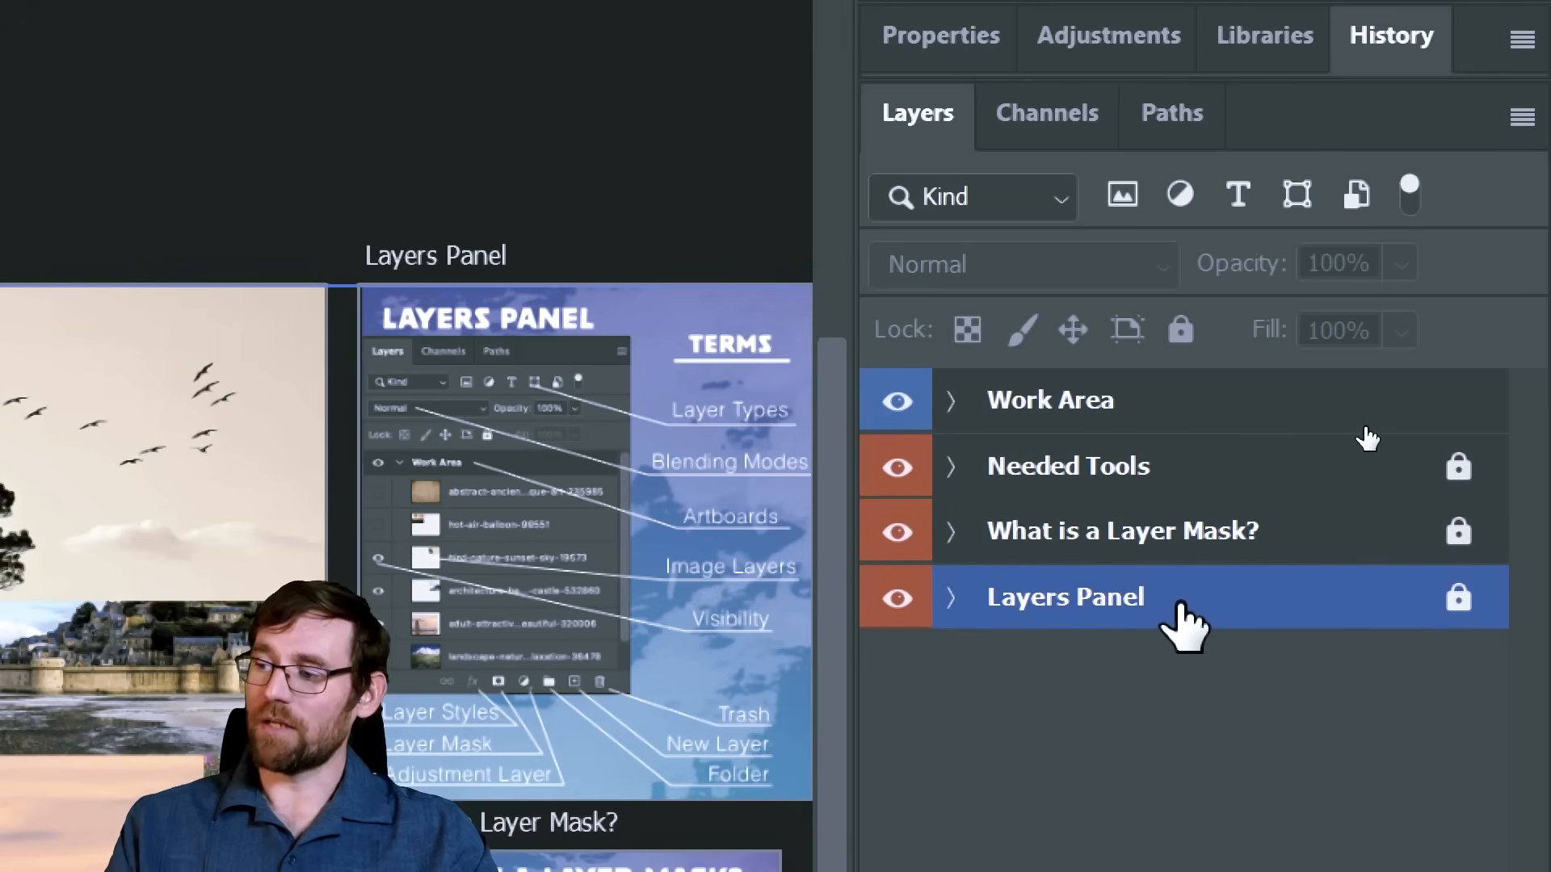
{"action": "left_click", "coordinate": [1177, 539]}
{"action": "left_click", "coordinate": [1142, 472]}
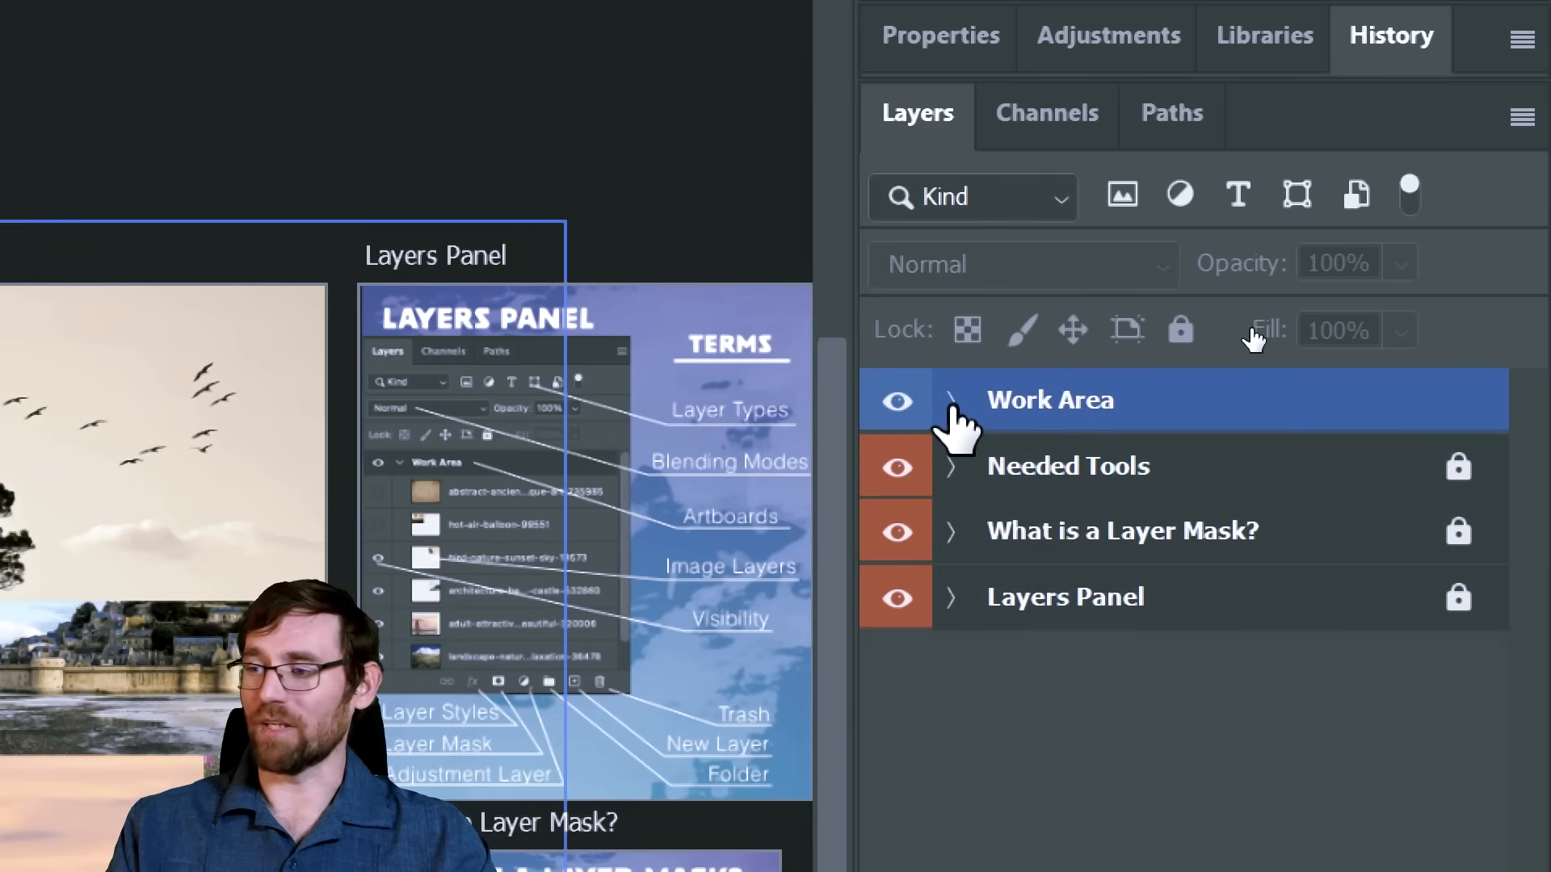
{"action": "left_click", "coordinate": [951, 401]}
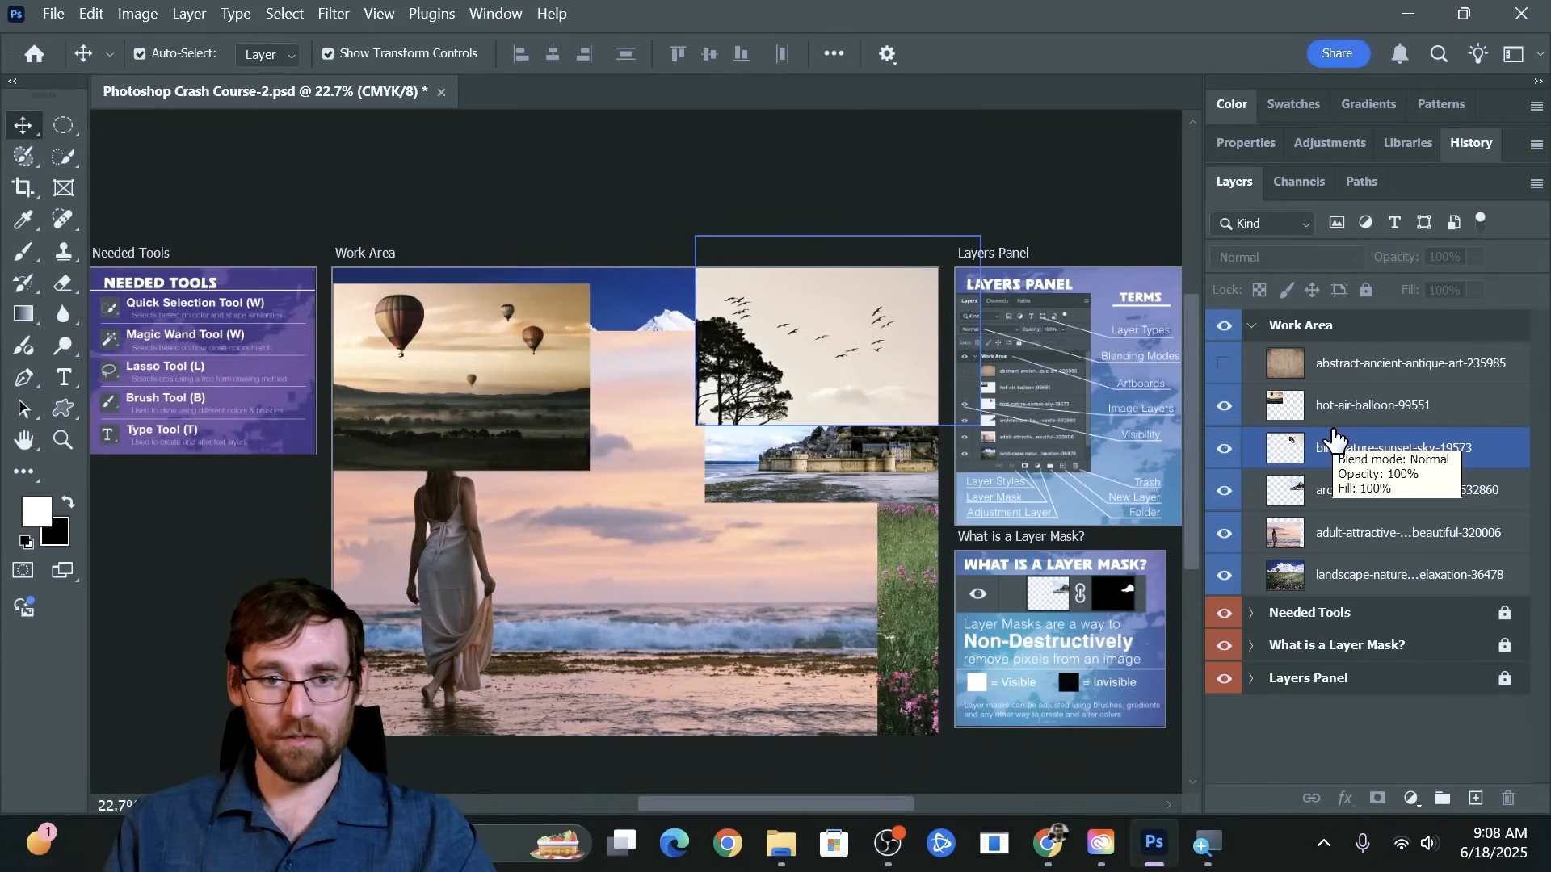
{"action": "left_click", "coordinate": [1178, 351]}
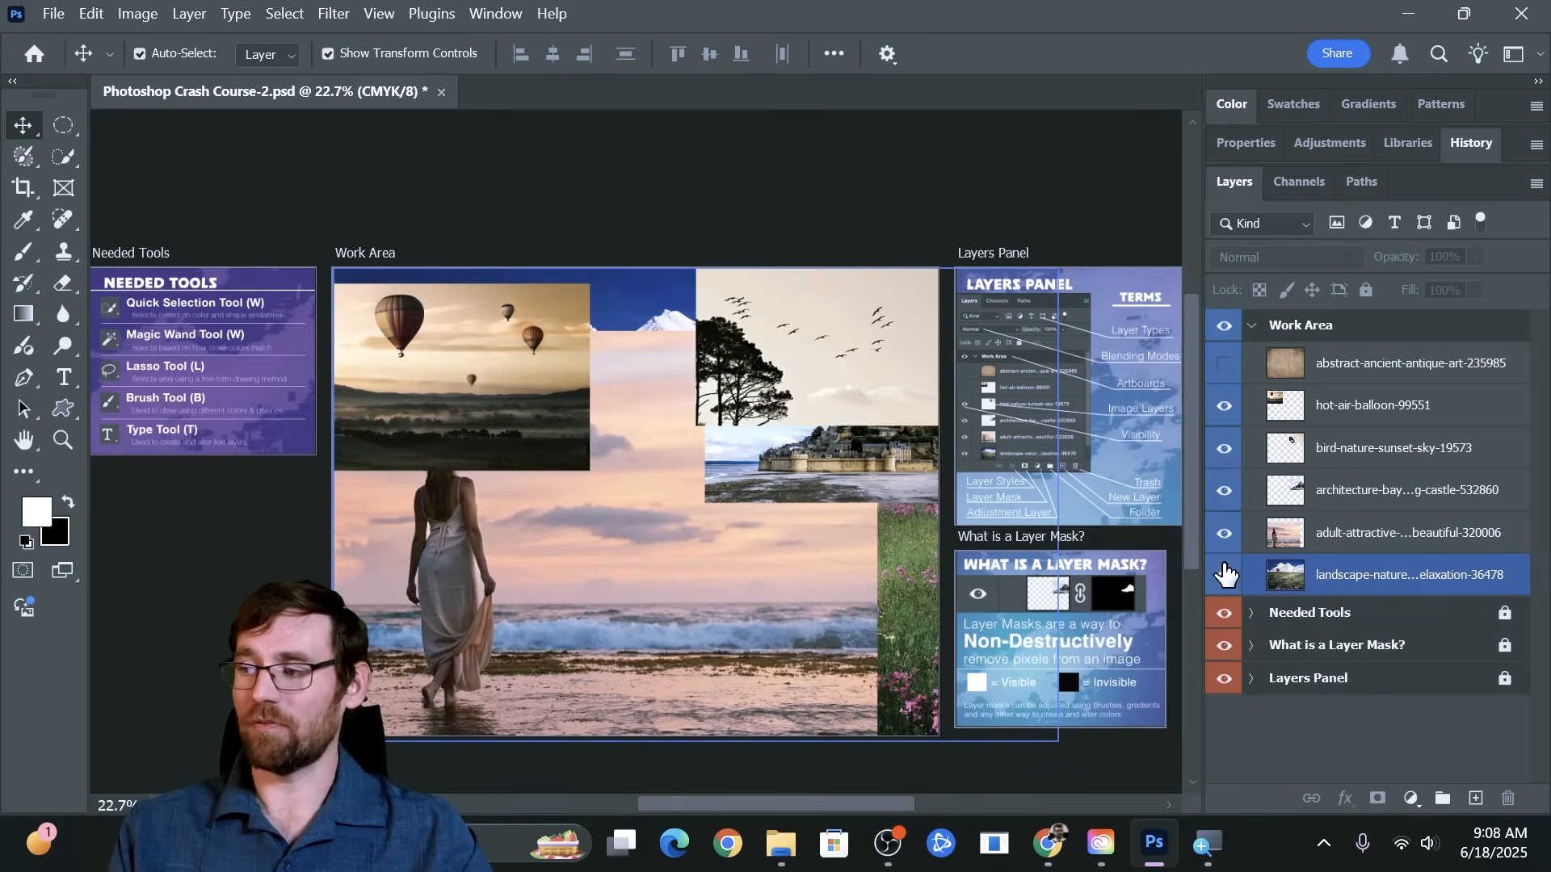
Examine how the balloon, bird, castle, beach and landscape images overlap on the Work Area artboard
{"action": "left_click", "coordinate": [702, 509]}
{"action": "left_click", "coordinate": [806, 433]}
{"action": "left_click", "coordinate": [715, 379]}
{"action": "left_click", "coordinate": [539, 329]}
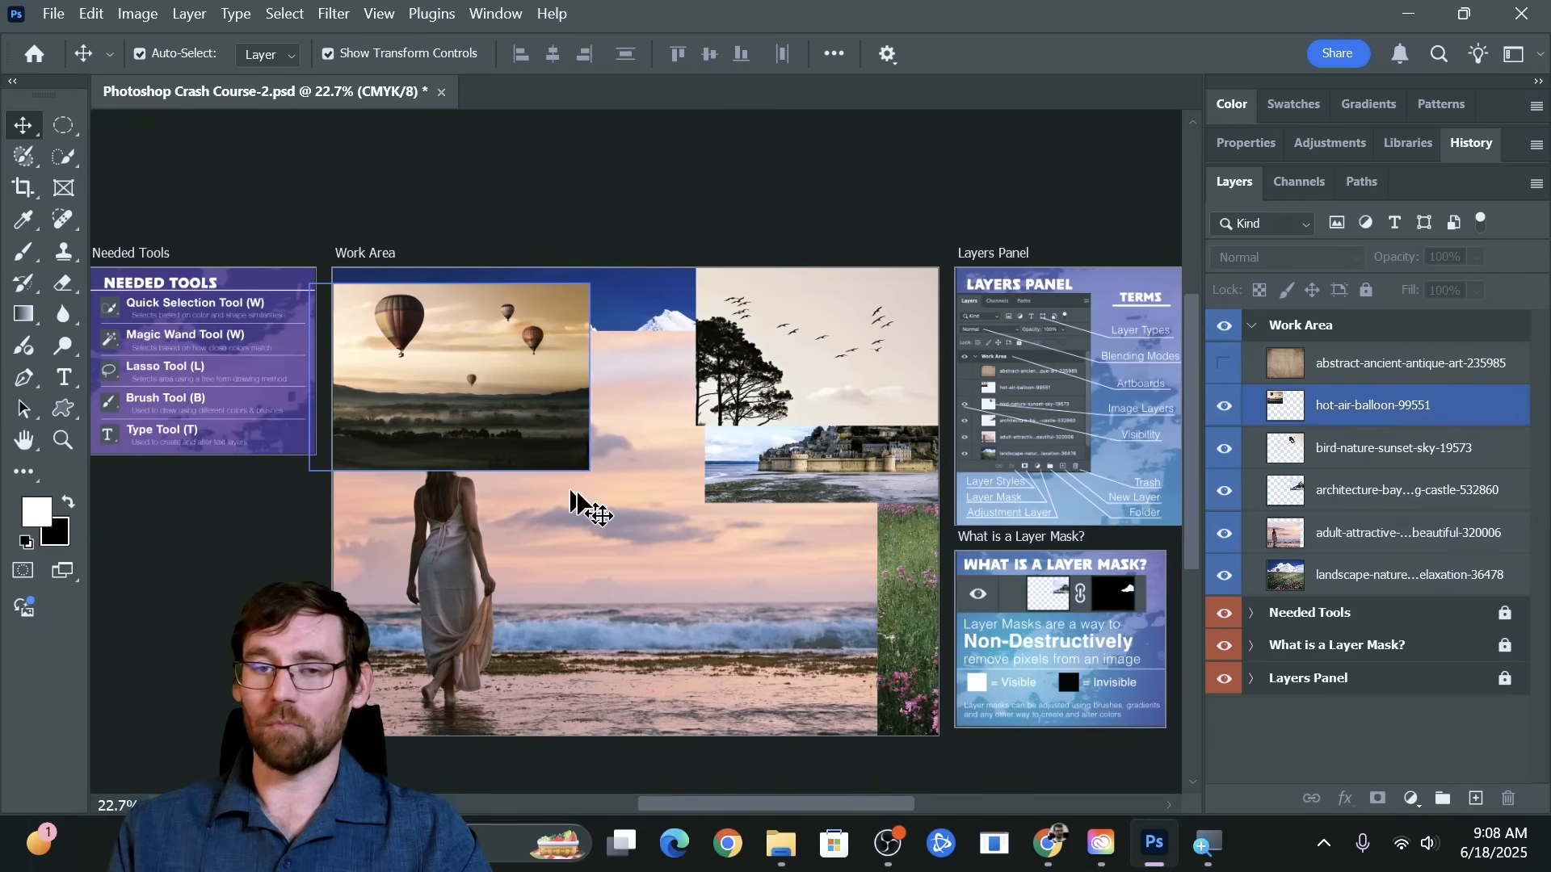
{"action": "left_click", "coordinate": [703, 523]}
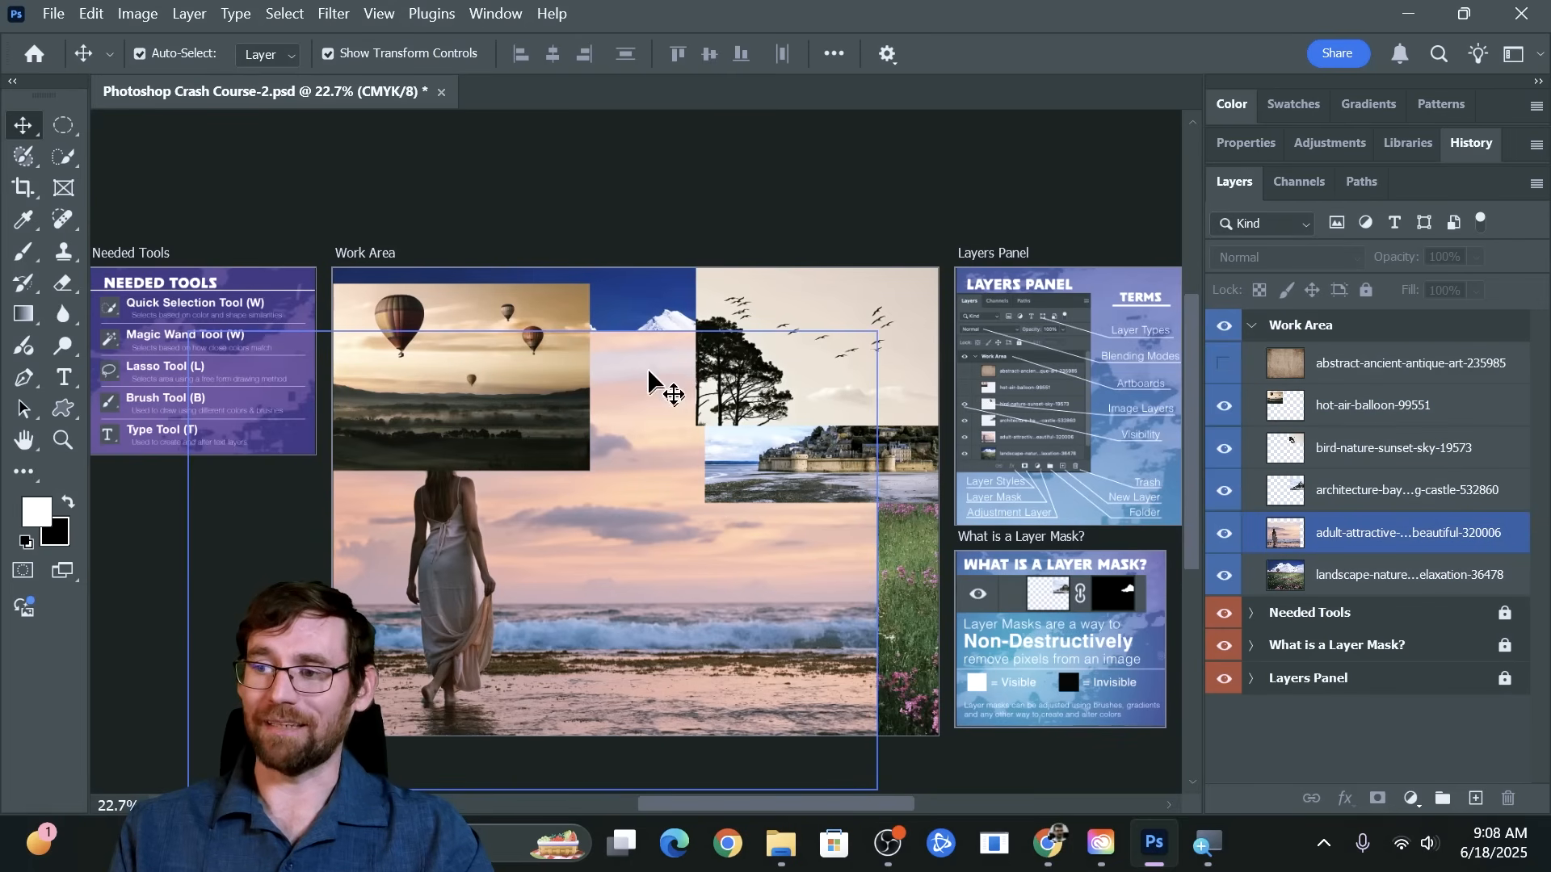
{"action": "left_click", "coordinate": [652, 337]}
{"action": "left_click", "coordinate": [554, 339]}
{"action": "left_click", "coordinate": [767, 395]}
{"action": "left_click", "coordinate": [801, 453]}
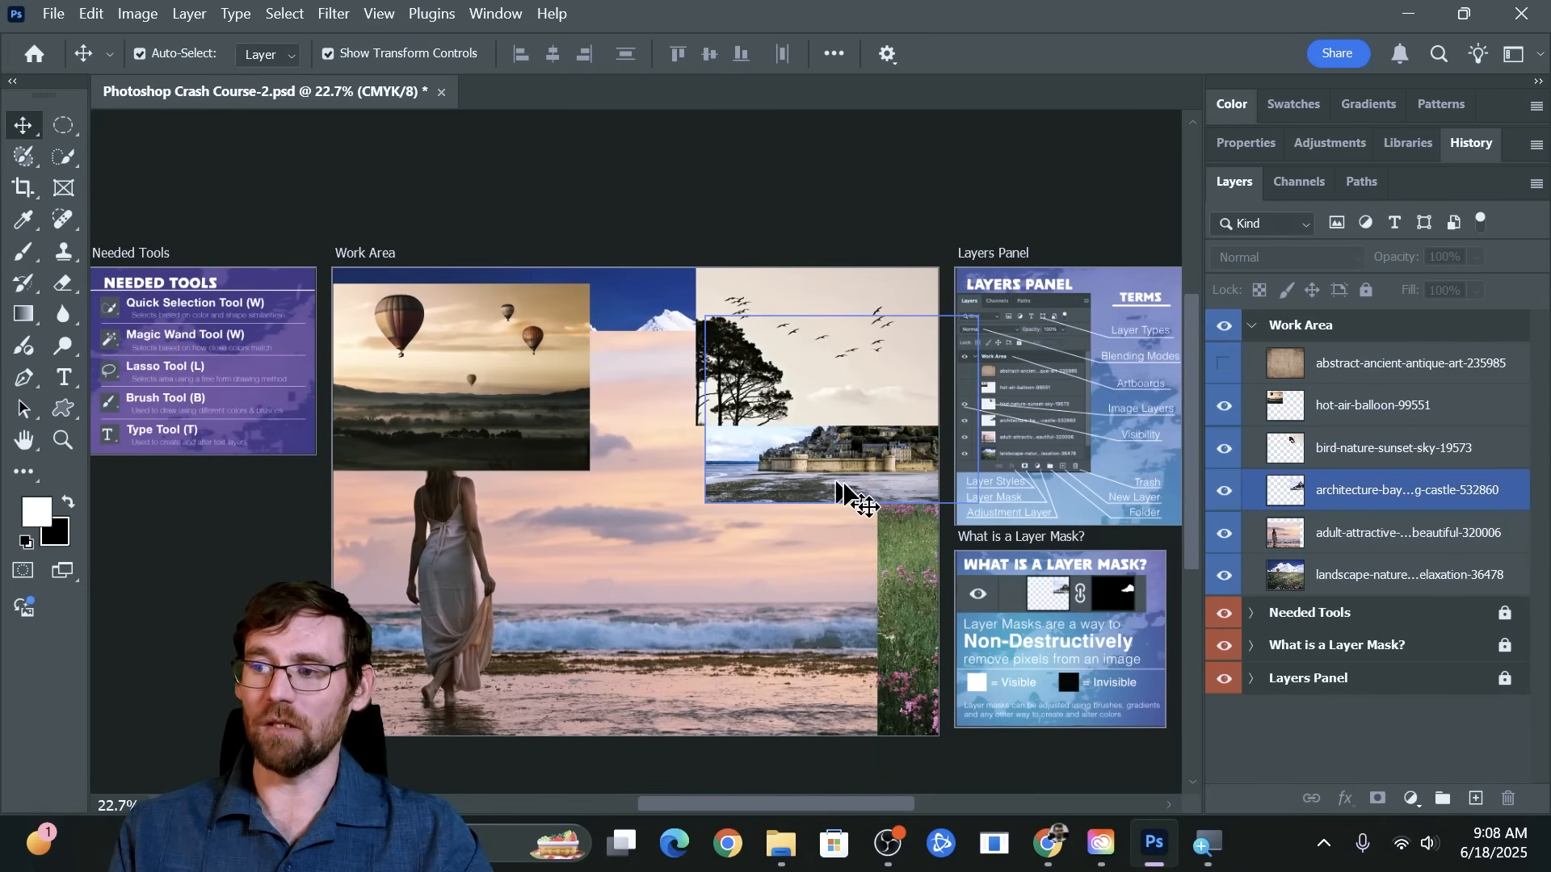
{"action": "left_click", "coordinate": [856, 525]}
{"action": "left_click", "coordinate": [928, 579]}
{"action": "left_click", "coordinate": [745, 577]}
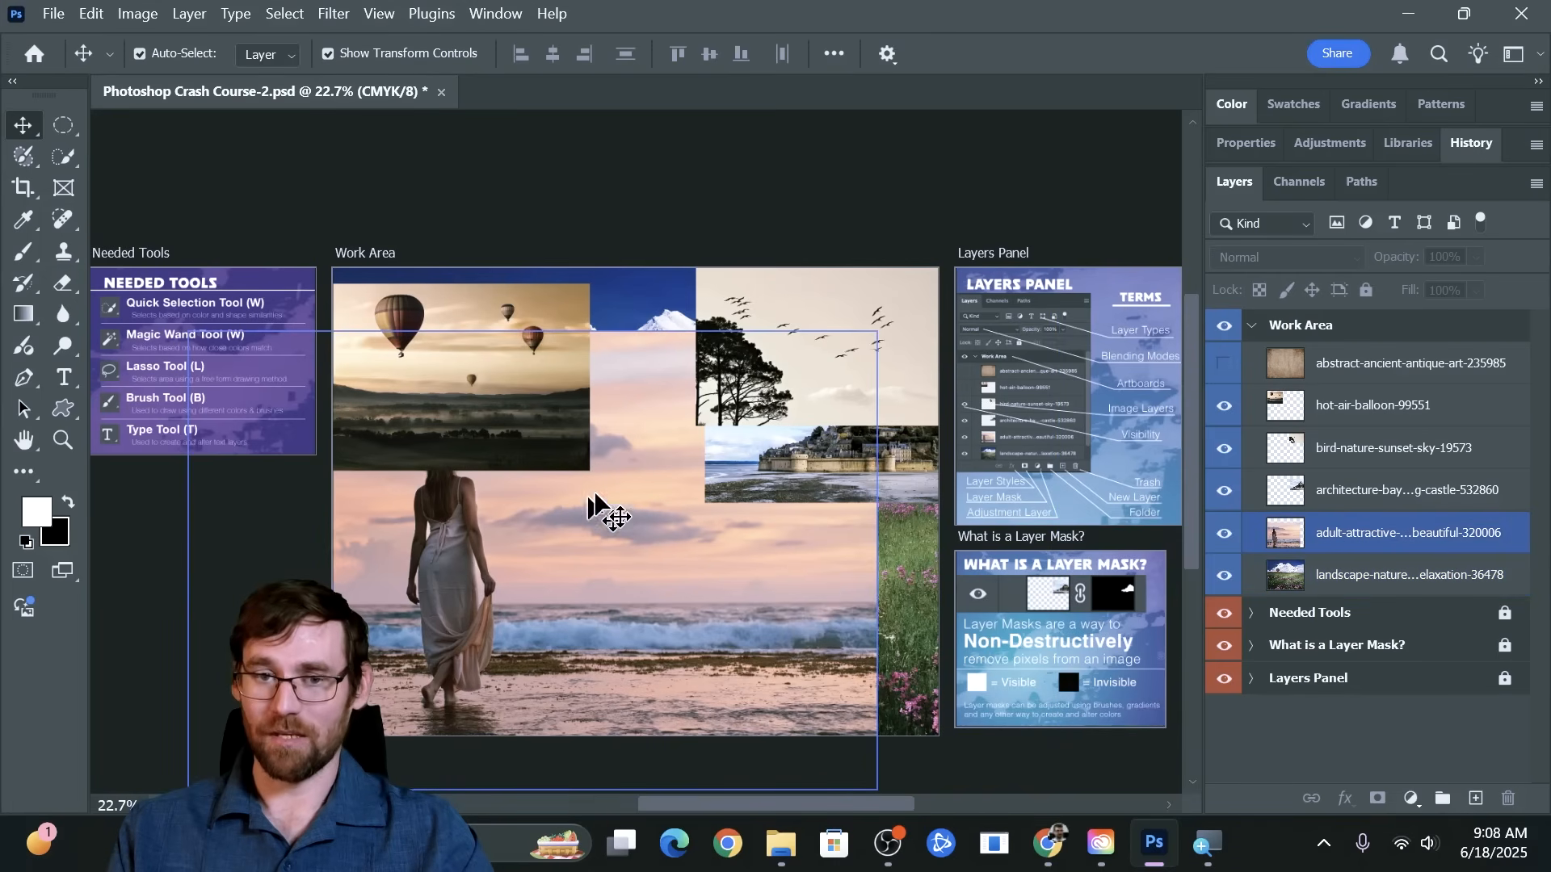
{"action": "left_click", "coordinate": [660, 329]}
{"action": "left_click", "coordinate": [843, 476]}
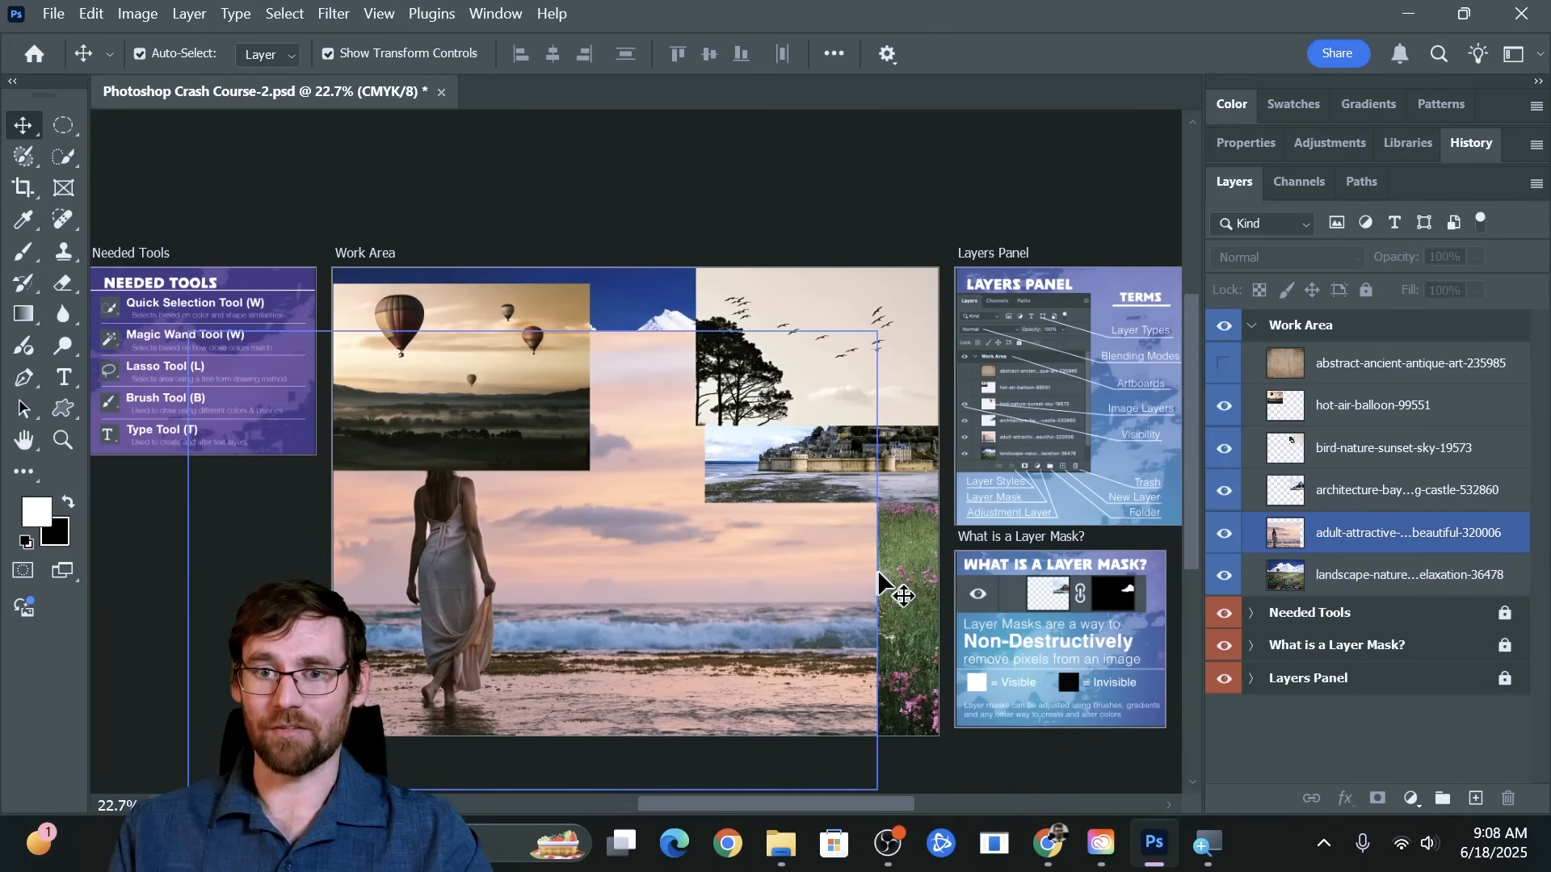
Hide and reshow the image layers stacked above the landscape layer, and briefly show the abstract-ancient-antique-art-235985 layer
{"action": "left_click_drag", "start_coordinate": [1223, 535], "coordinate": [1227, 426]}
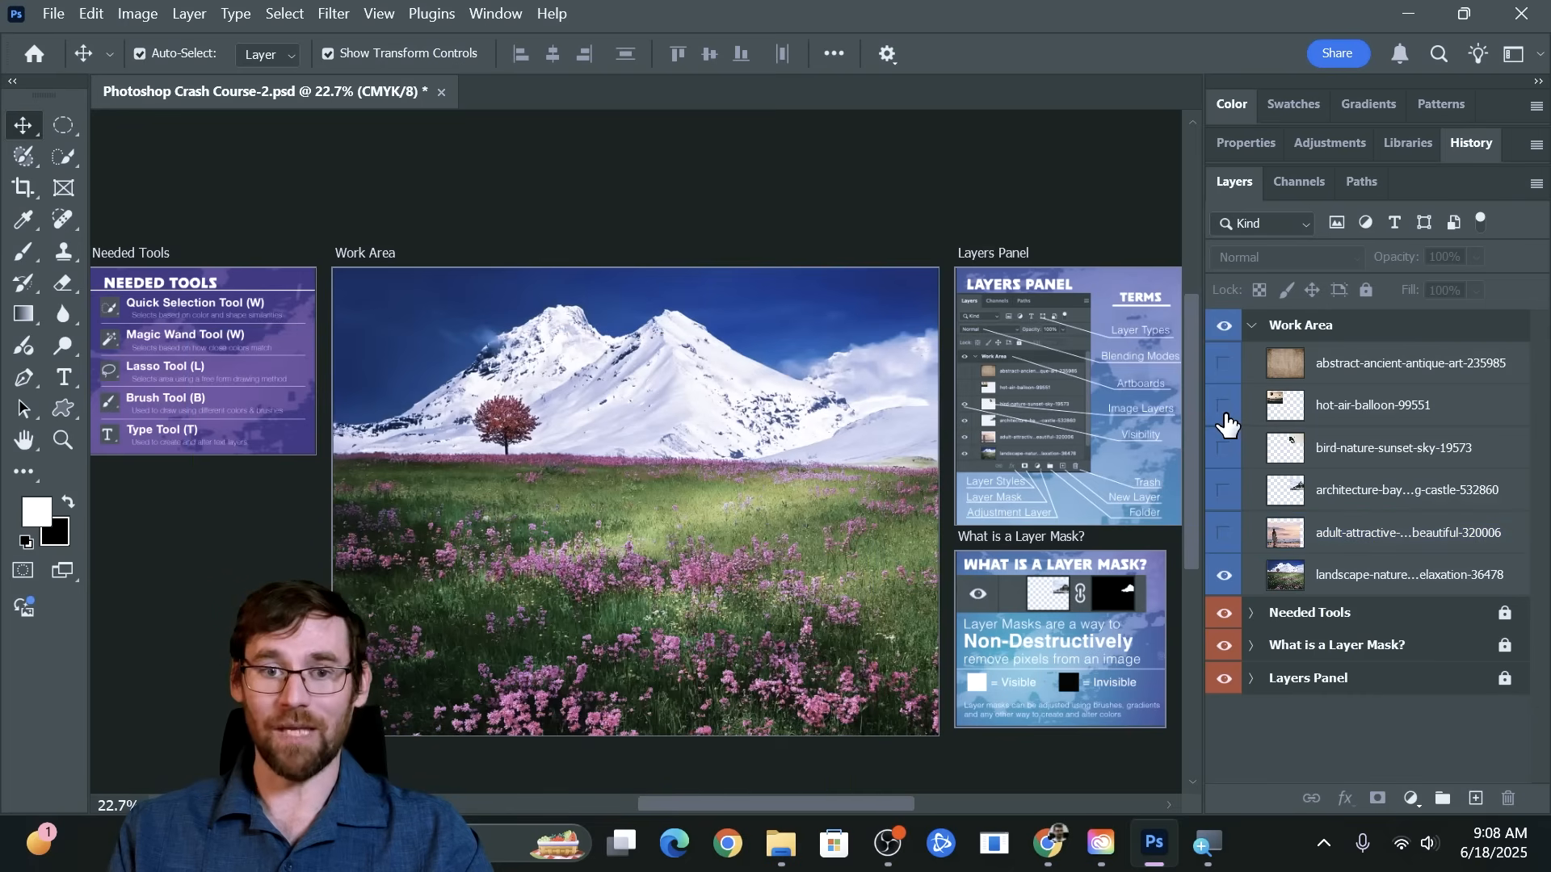
{"action": "left_click_drag", "start_coordinate": [1226, 529], "coordinate": [1225, 404]}
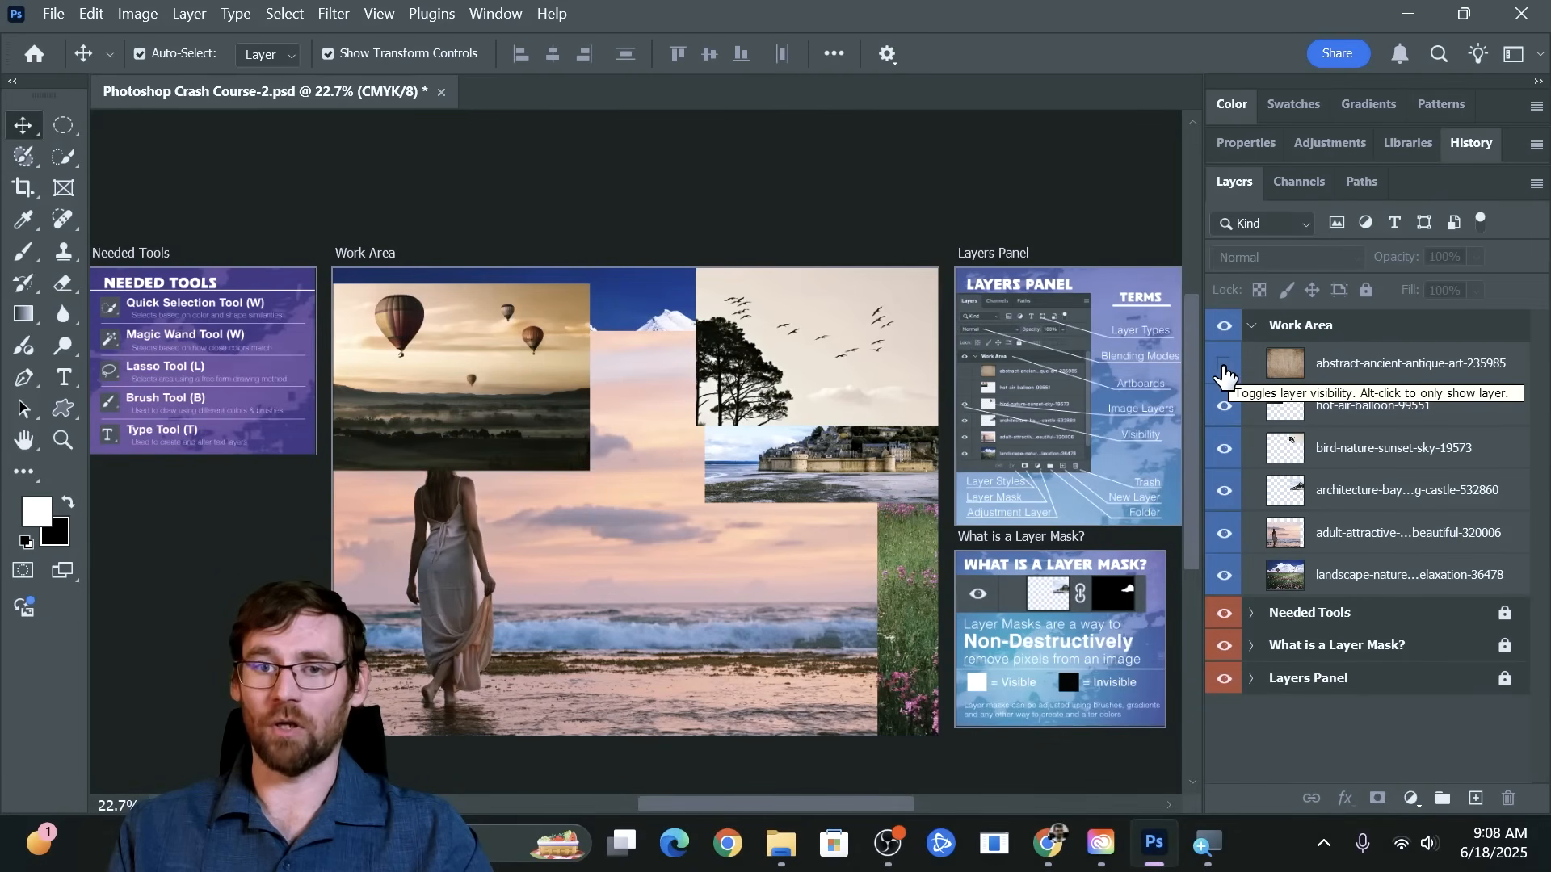
{"action": "left_click", "coordinate": [1225, 373]}
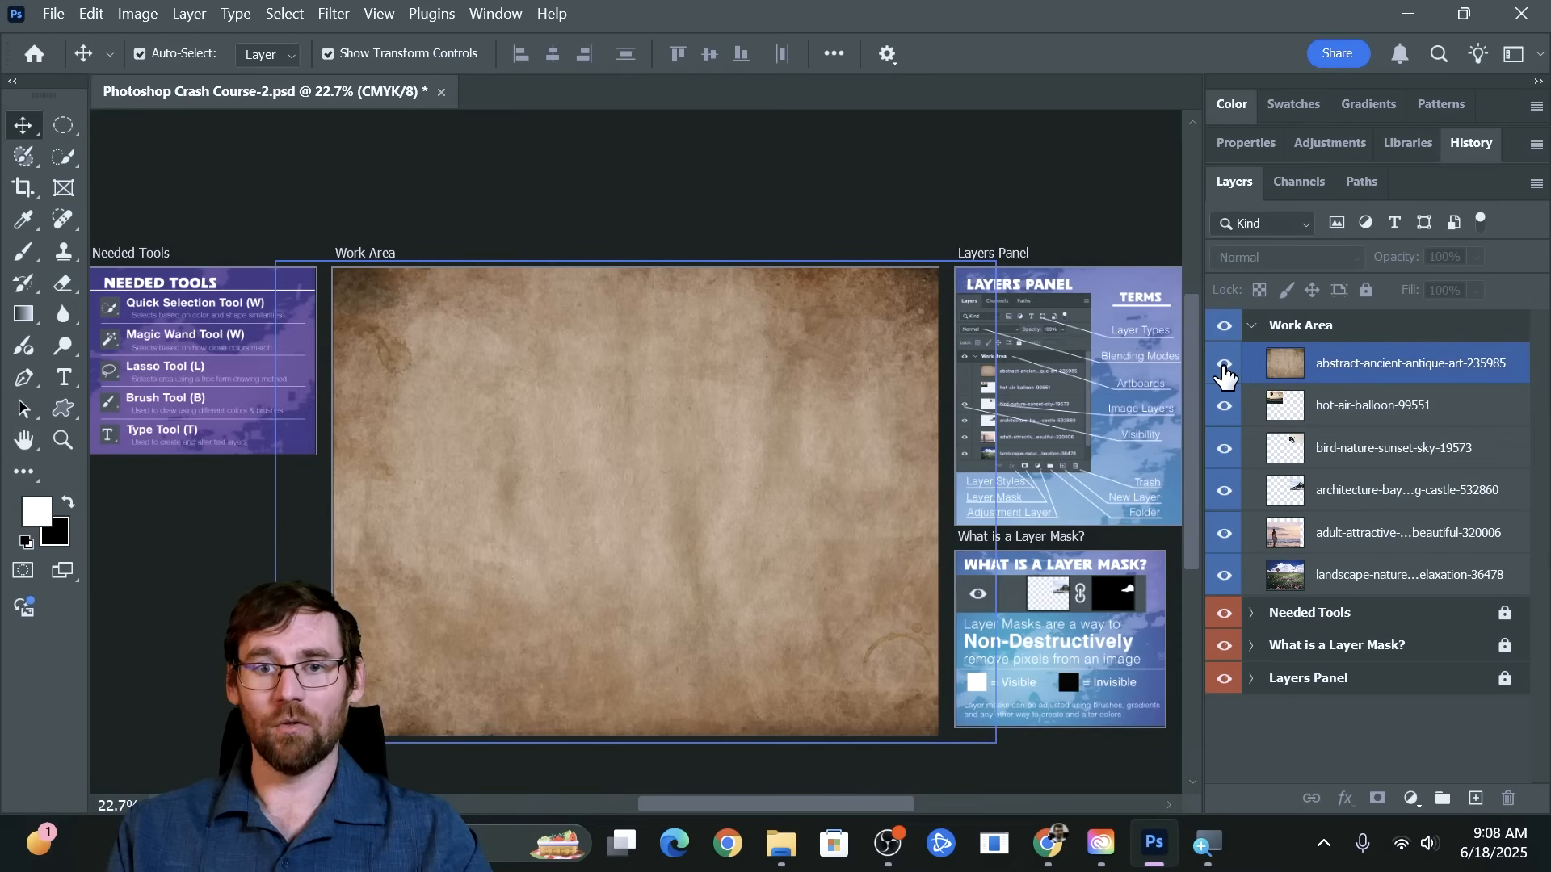
{"action": "left_click", "coordinate": [1224, 374]}
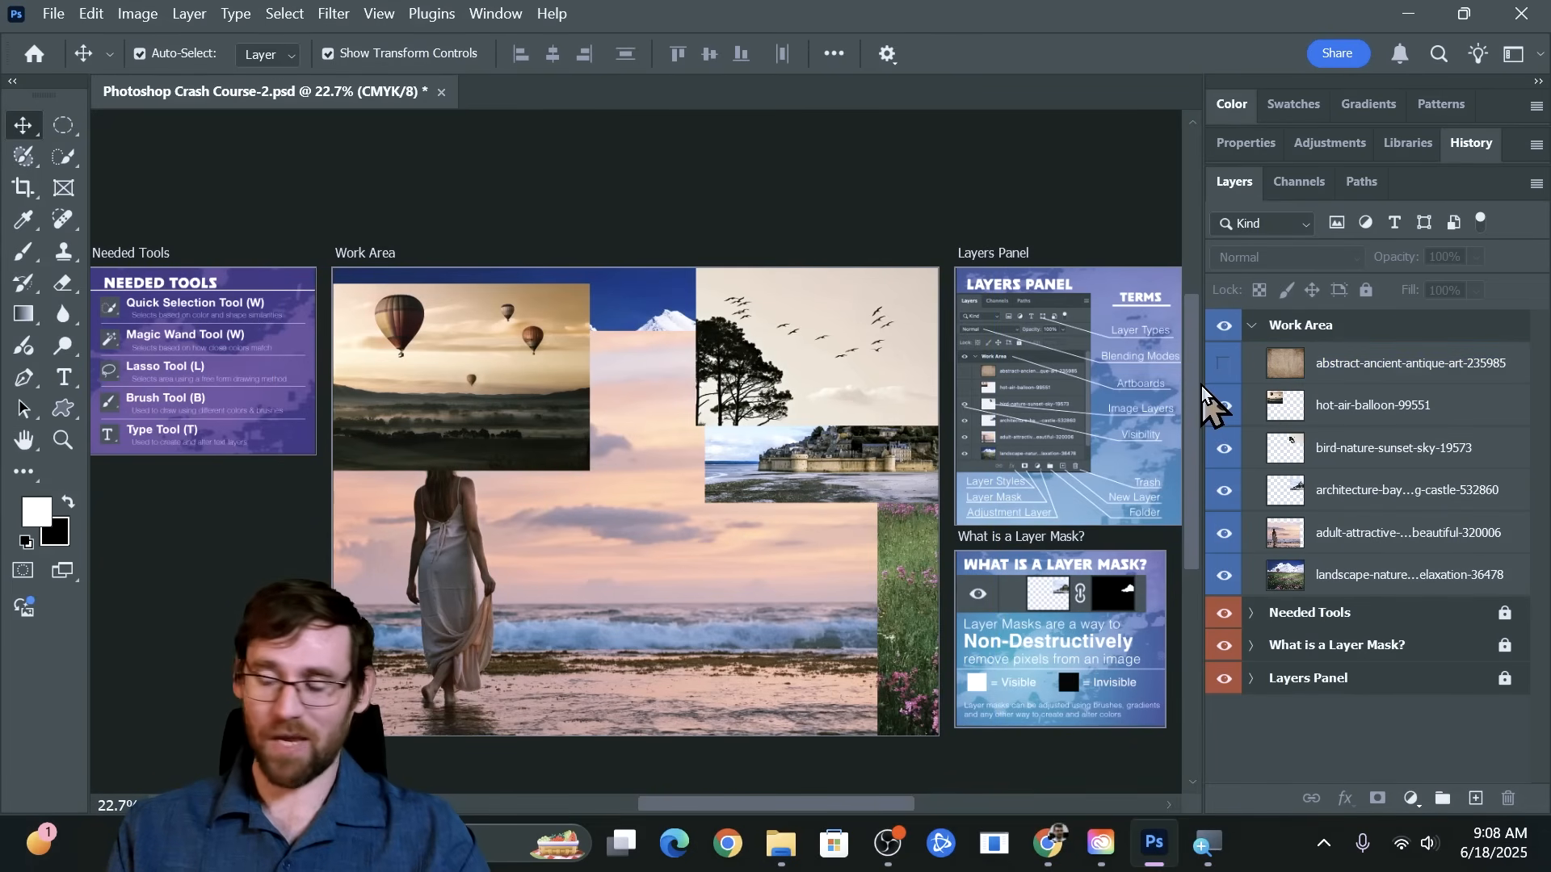
Select the Work Area's image layers one after another, ending with the hot-air-balloon-99551 layer selected
{"action": "left_click", "coordinate": [833, 482]}
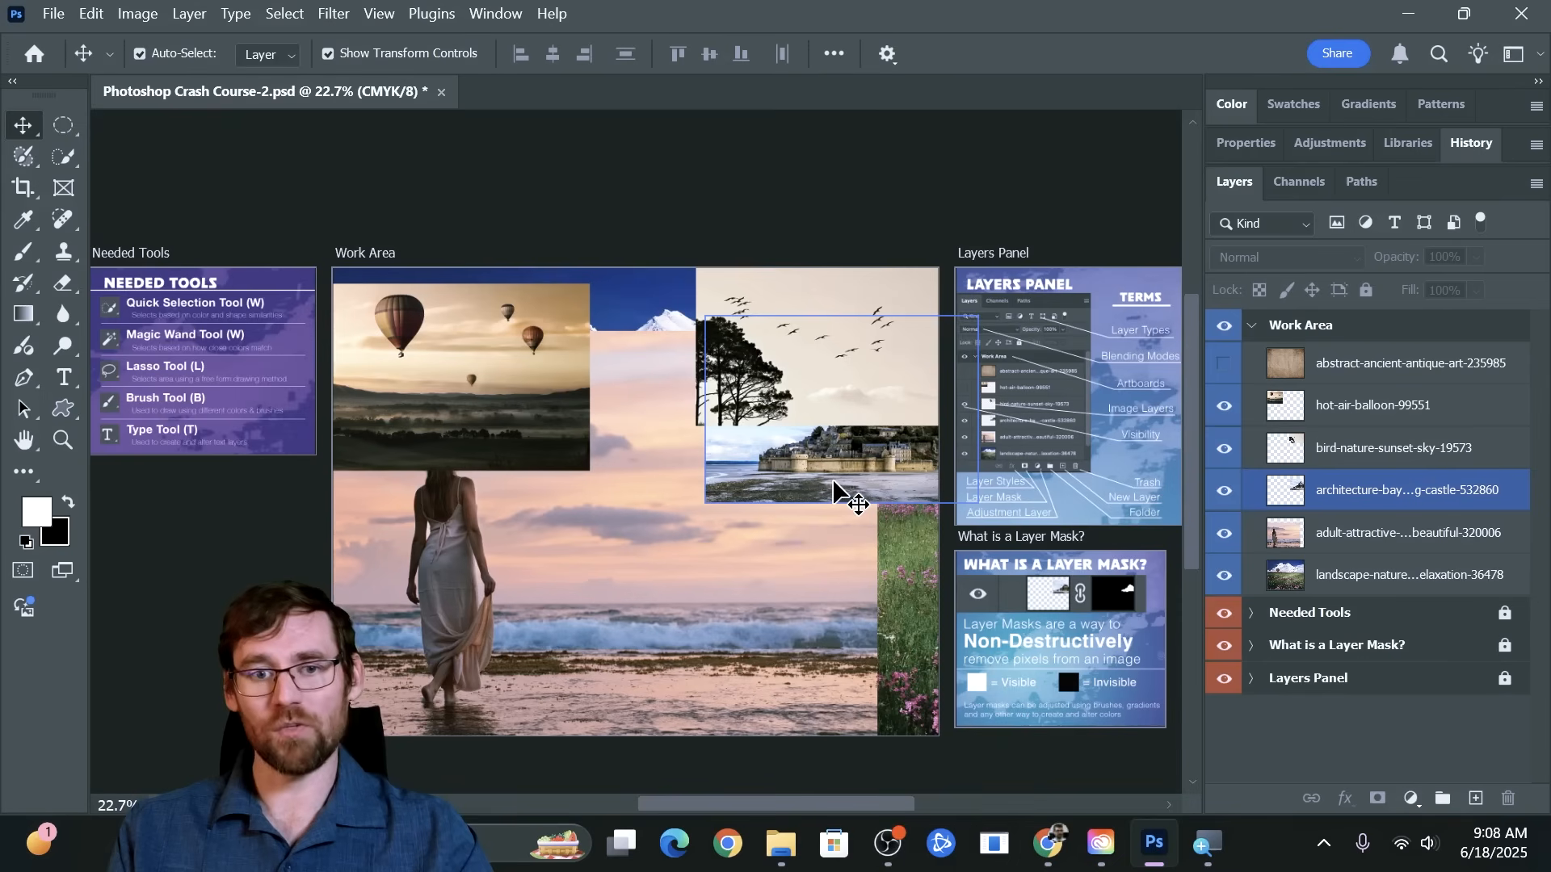
{"action": "left_click", "coordinate": [1066, 467]}
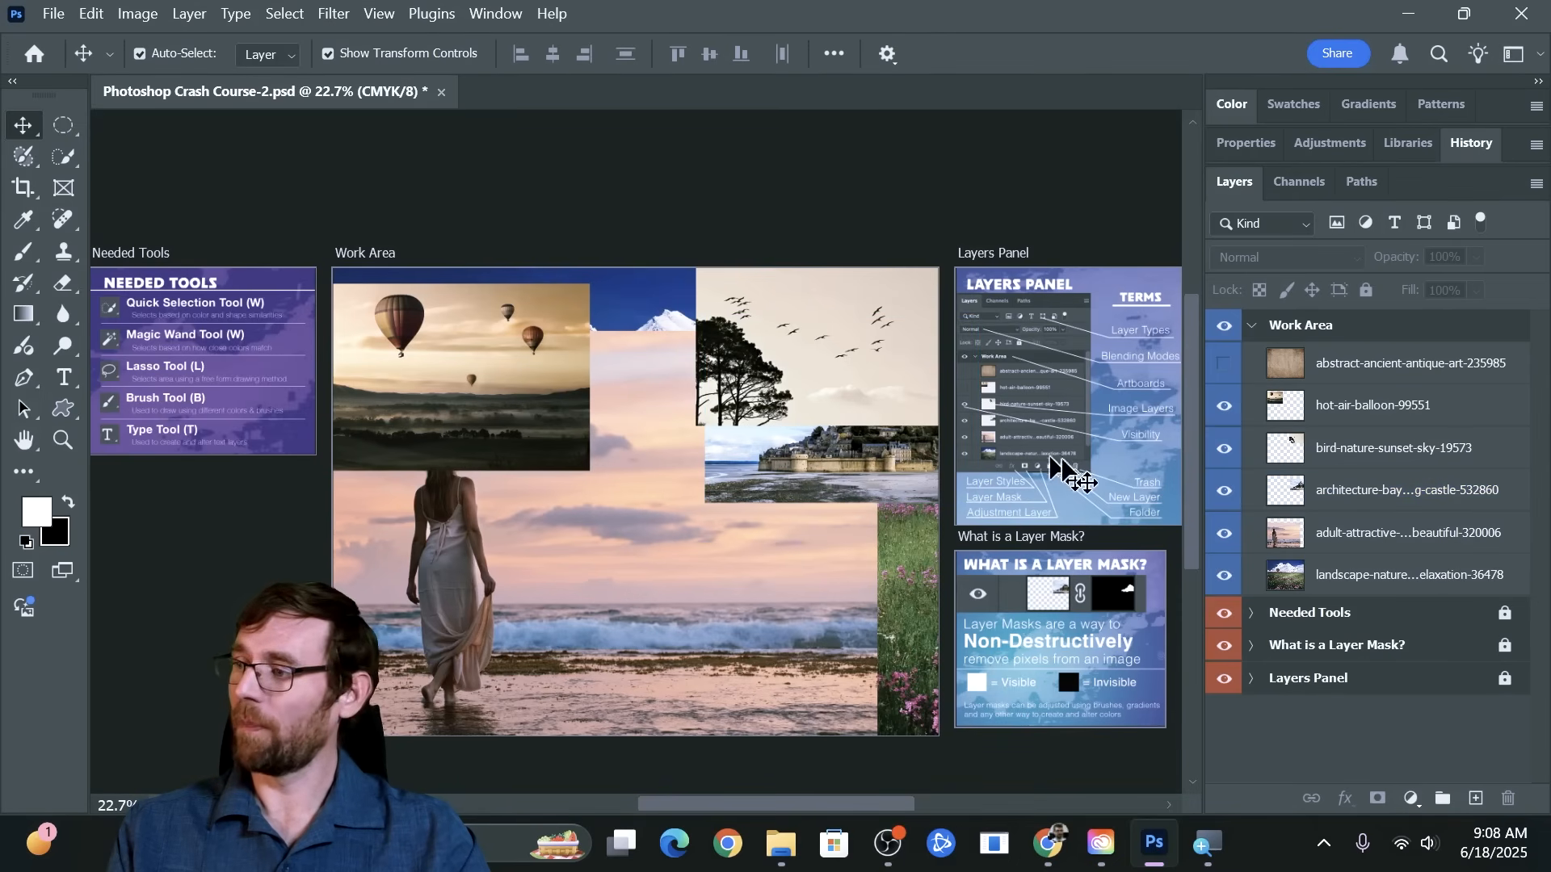
{"action": "left_click", "coordinate": [1341, 416]}
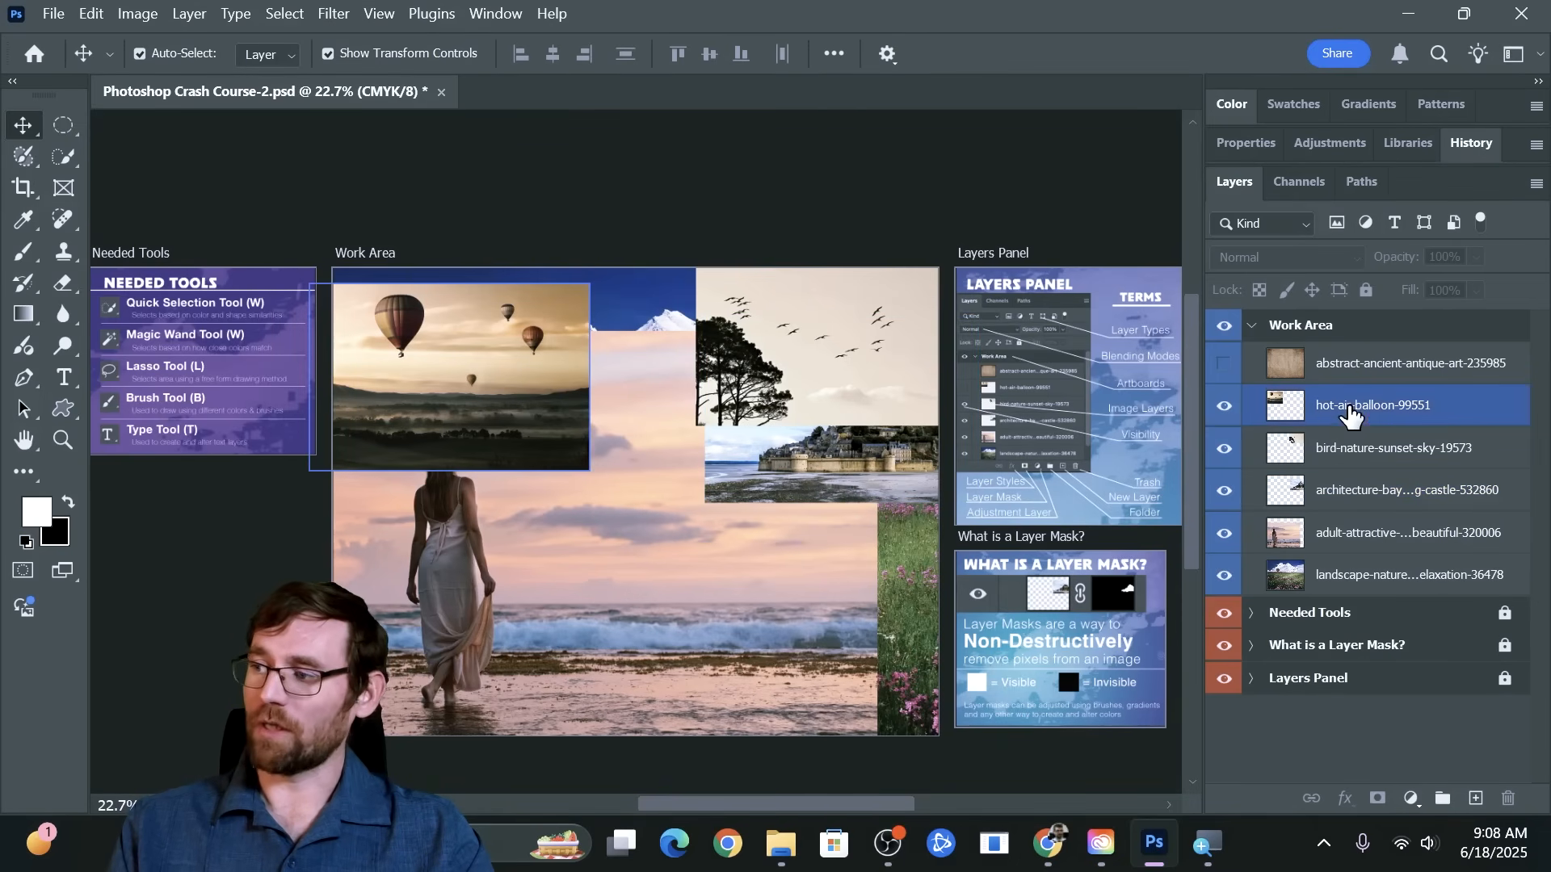
{"action": "left_click", "coordinate": [1341, 422]}
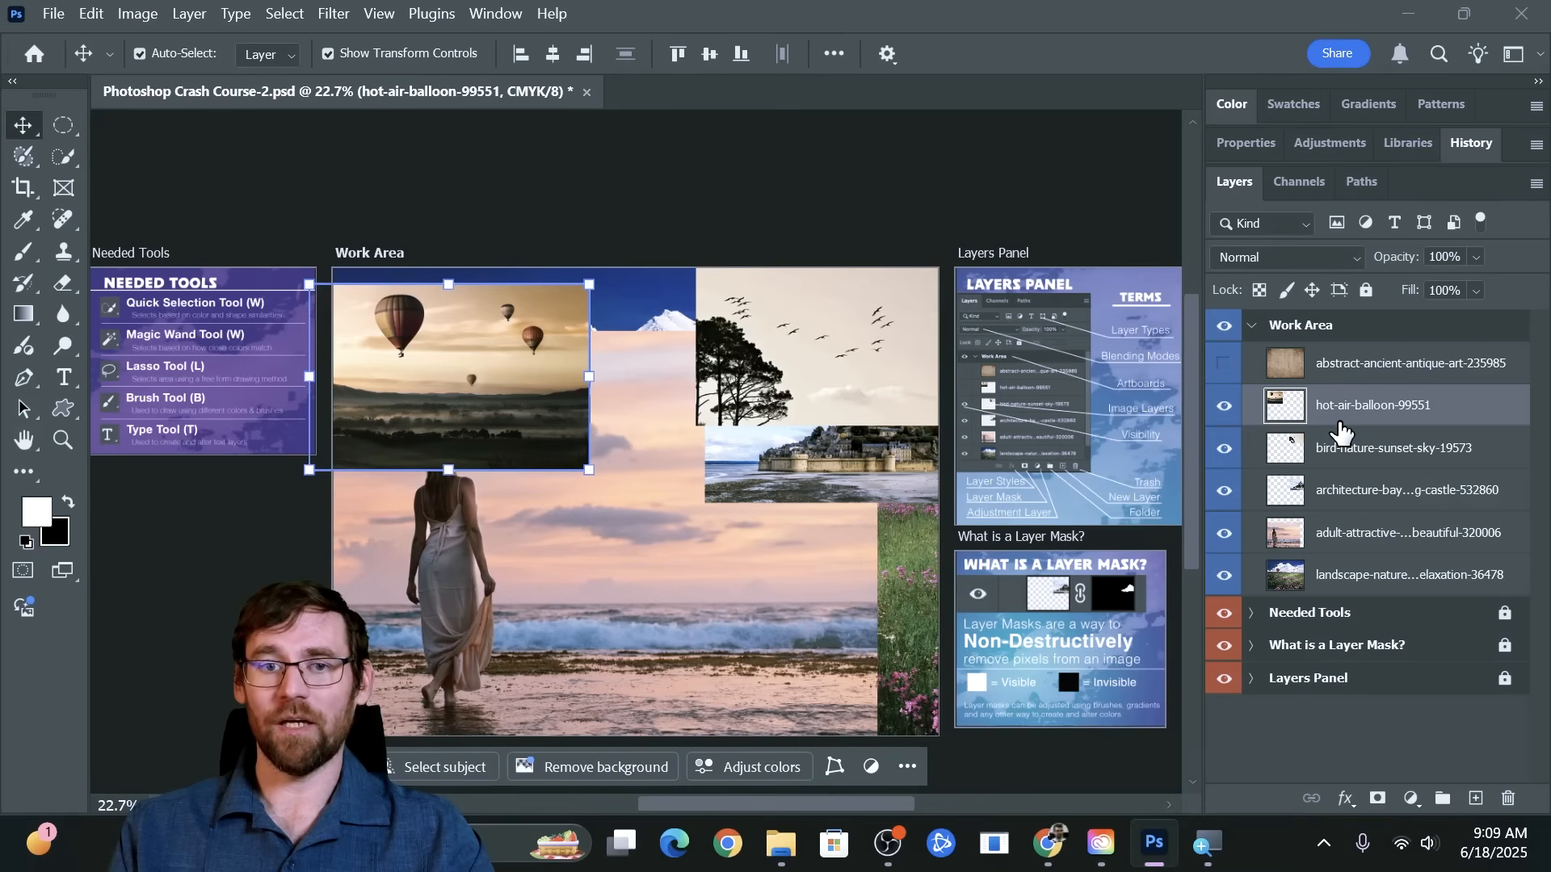
{"action": "left_click", "coordinate": [1340, 452]}
{"action": "left_click", "coordinate": [1340, 495]}
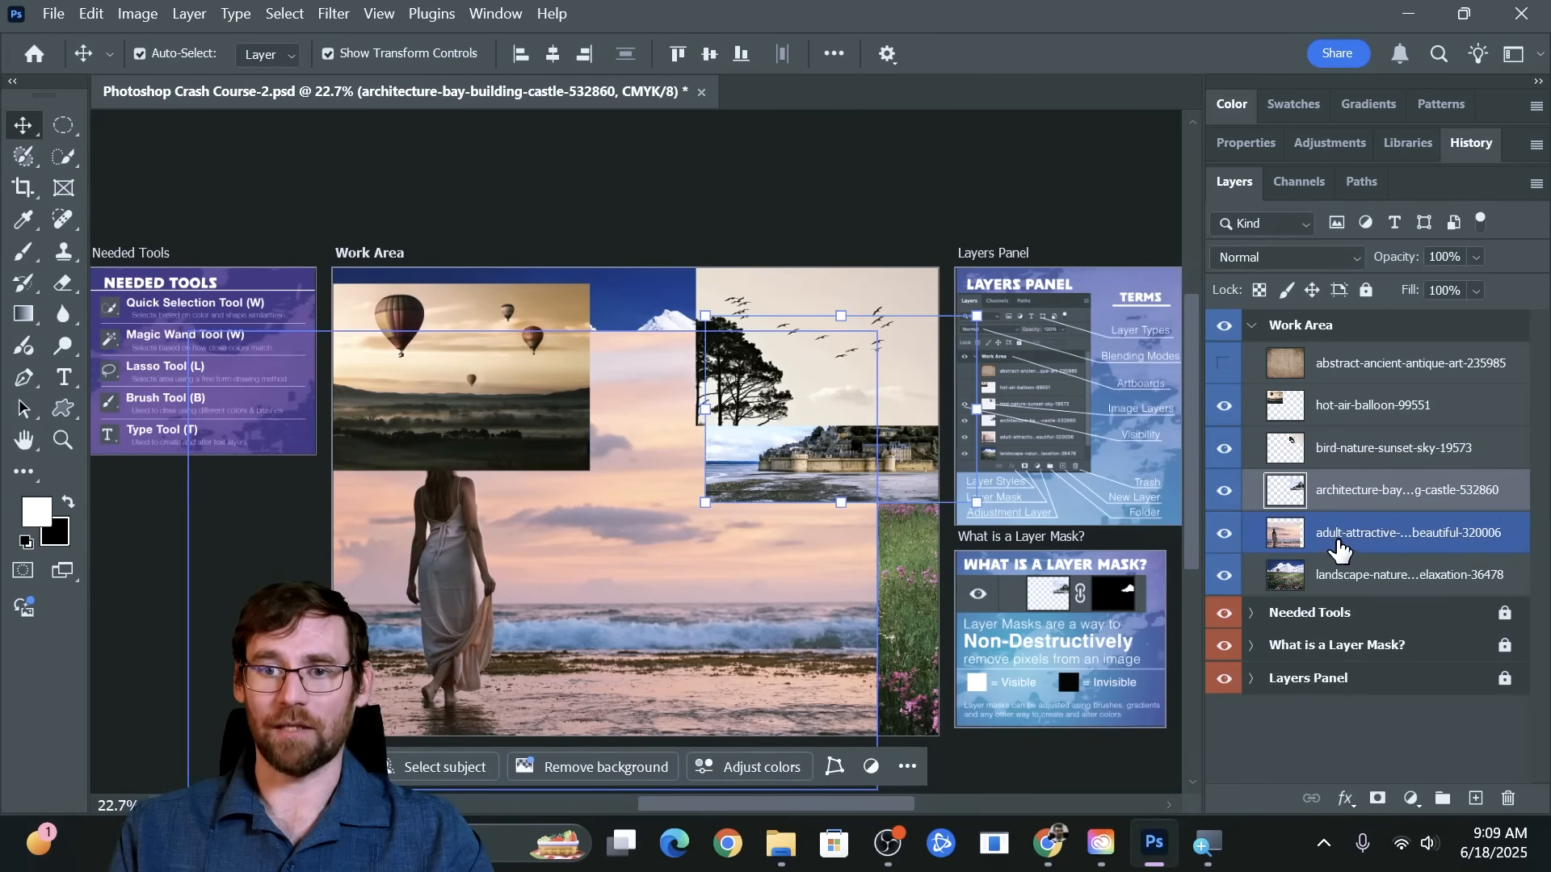
{"action": "left_click", "coordinate": [1340, 549]}
{"action": "left_click", "coordinate": [1340, 578]}
{"action": "left_click", "coordinate": [1340, 537]}
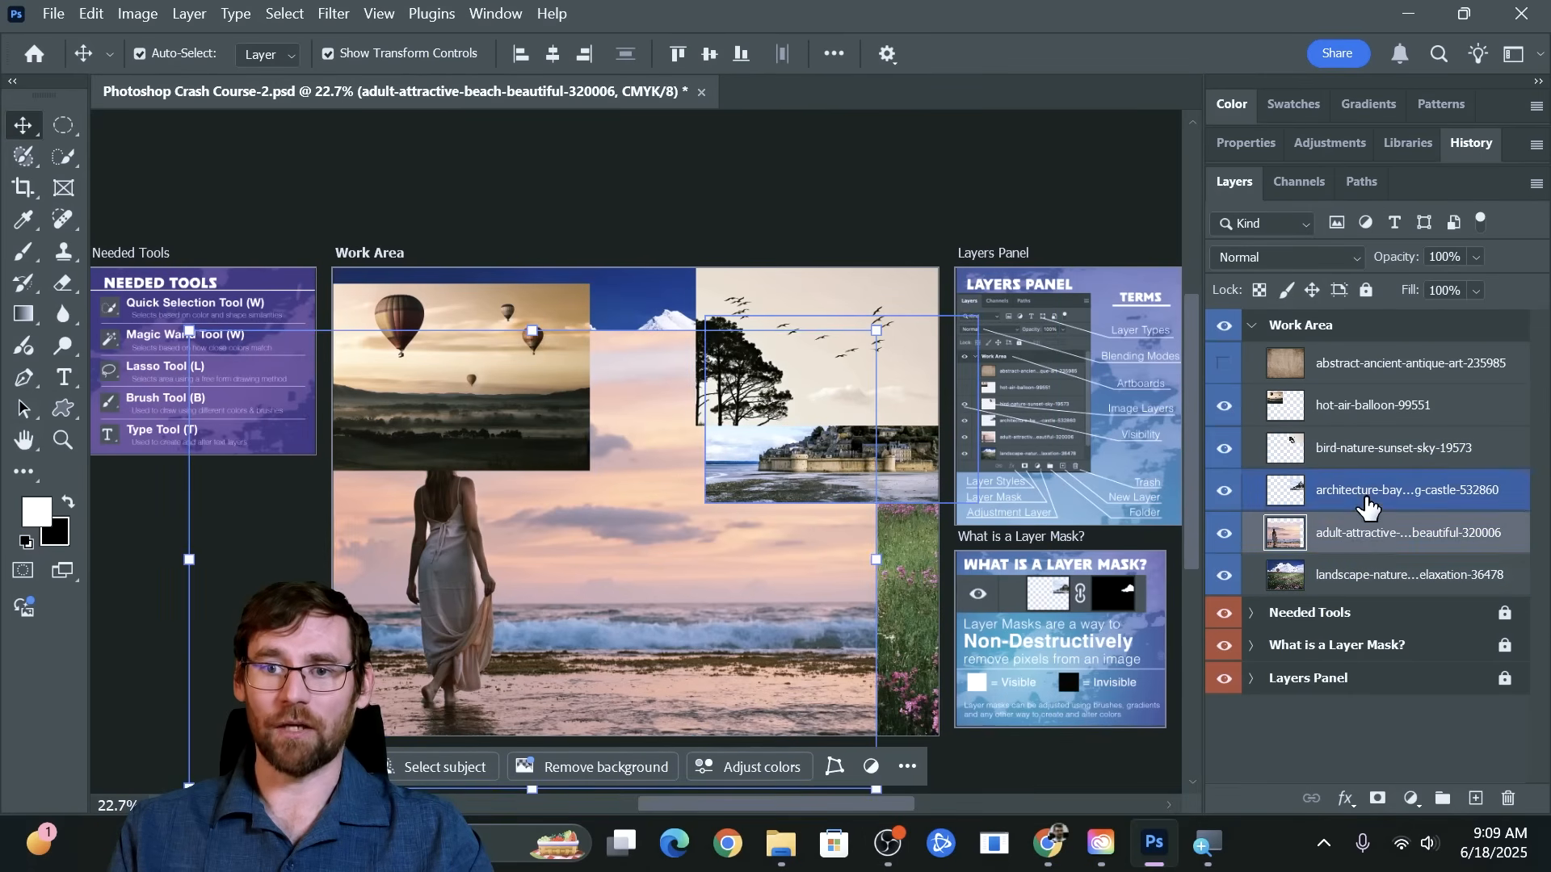
{"action": "left_click", "coordinate": [1364, 497]}
{"action": "left_click", "coordinate": [1365, 452]}
{"action": "left_click", "coordinate": [1362, 416]}
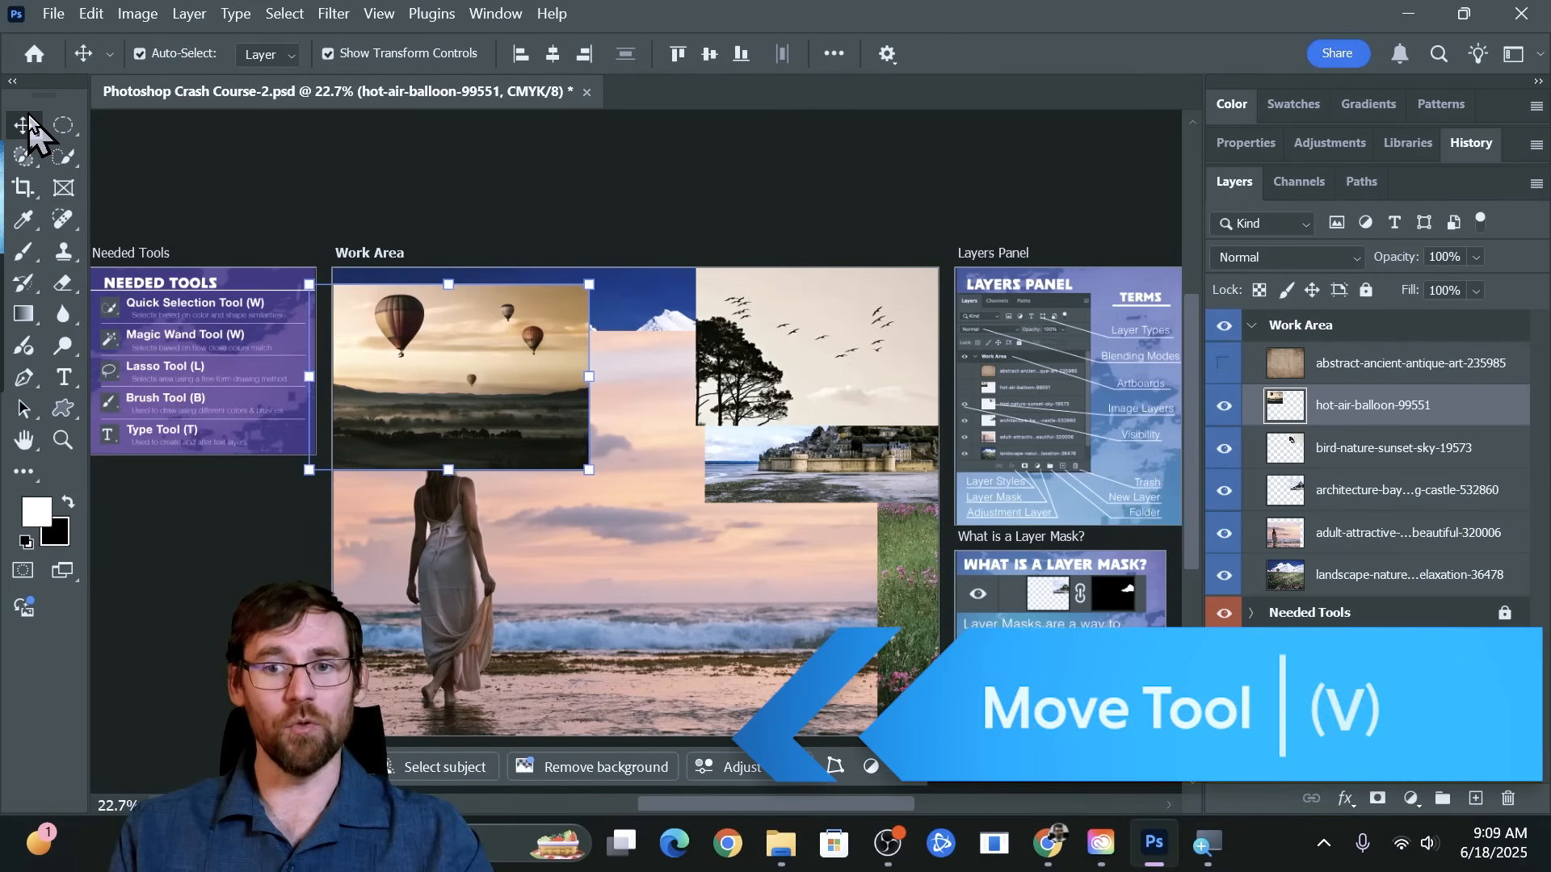
Toggle Show Transform Controls for the Move tool and leave the option turned off
{"action": "left_click", "coordinate": [357, 53]}
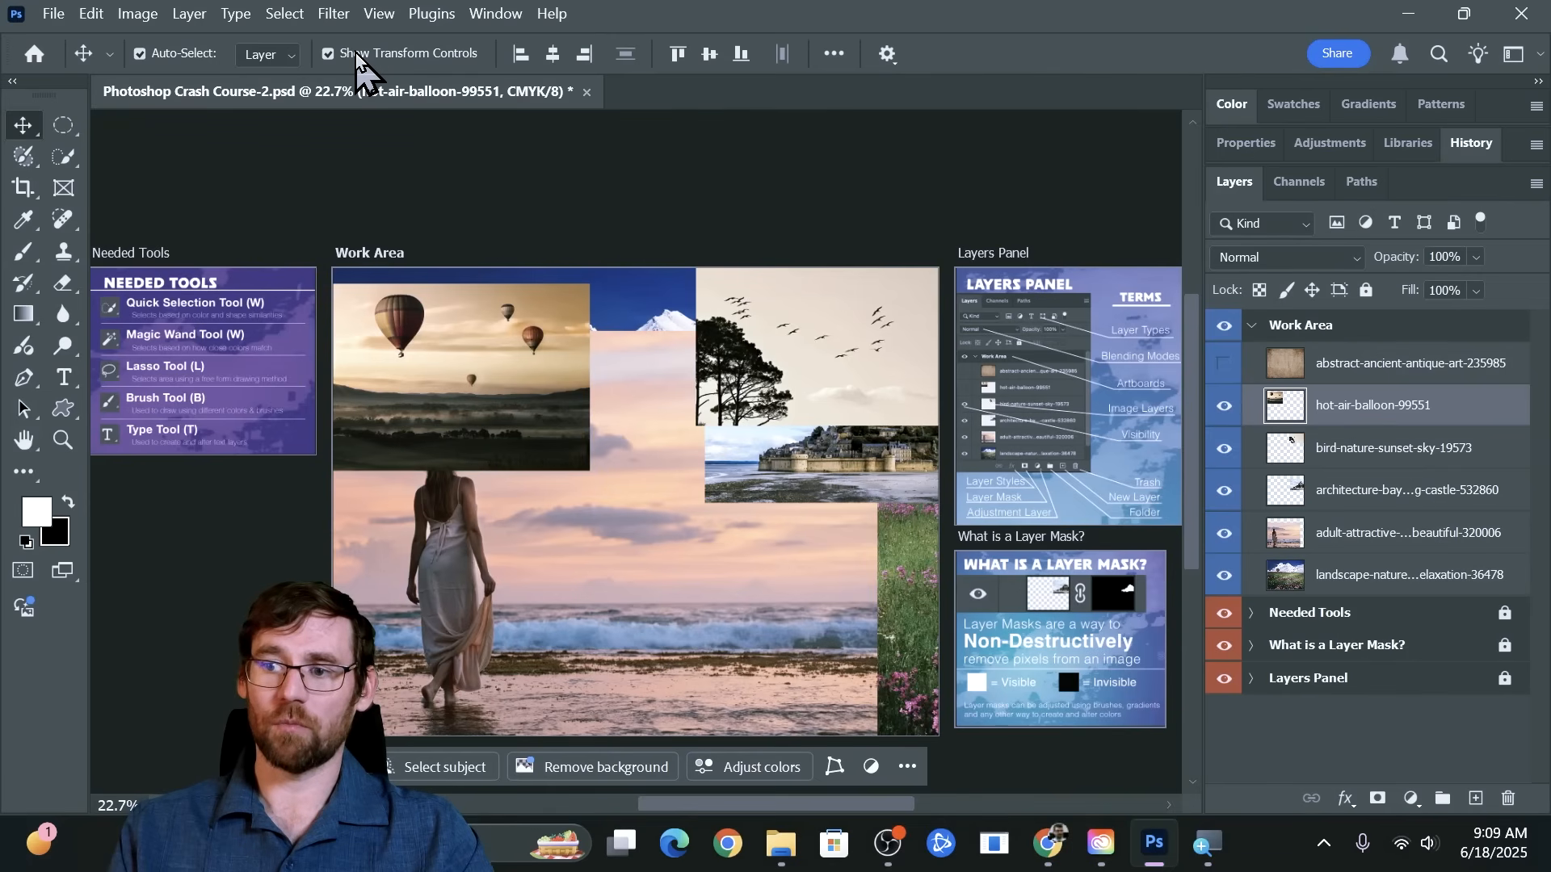
{"action": "left_click", "coordinate": [356, 53]}
{"action": "left_click", "coordinate": [355, 53]}
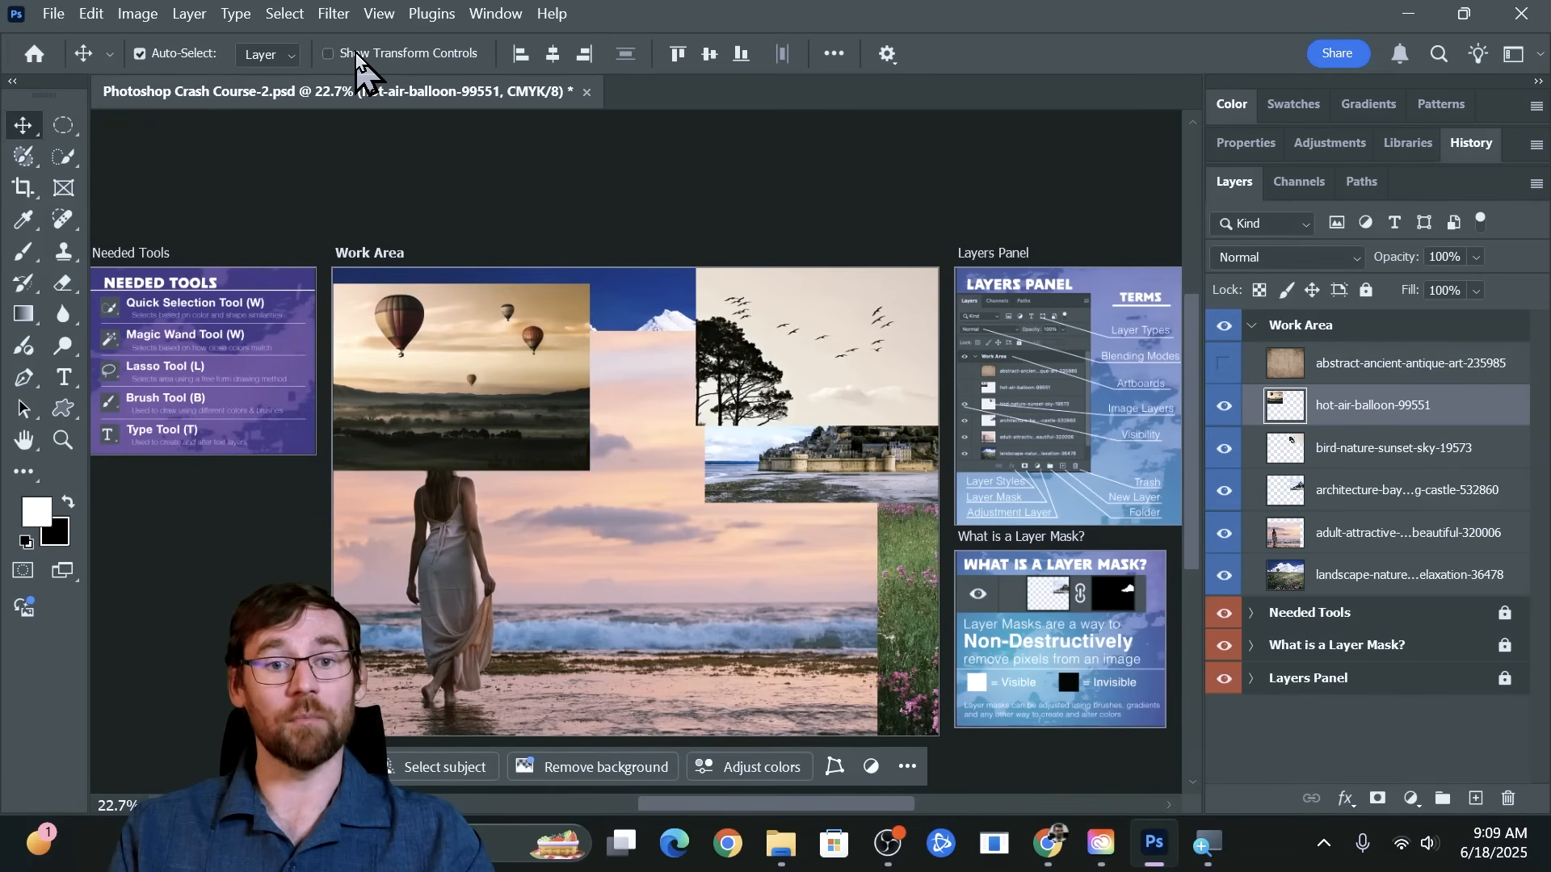
{"action": "left_click", "coordinate": [356, 54]}
{"action": "left_click", "coordinate": [355, 54]}
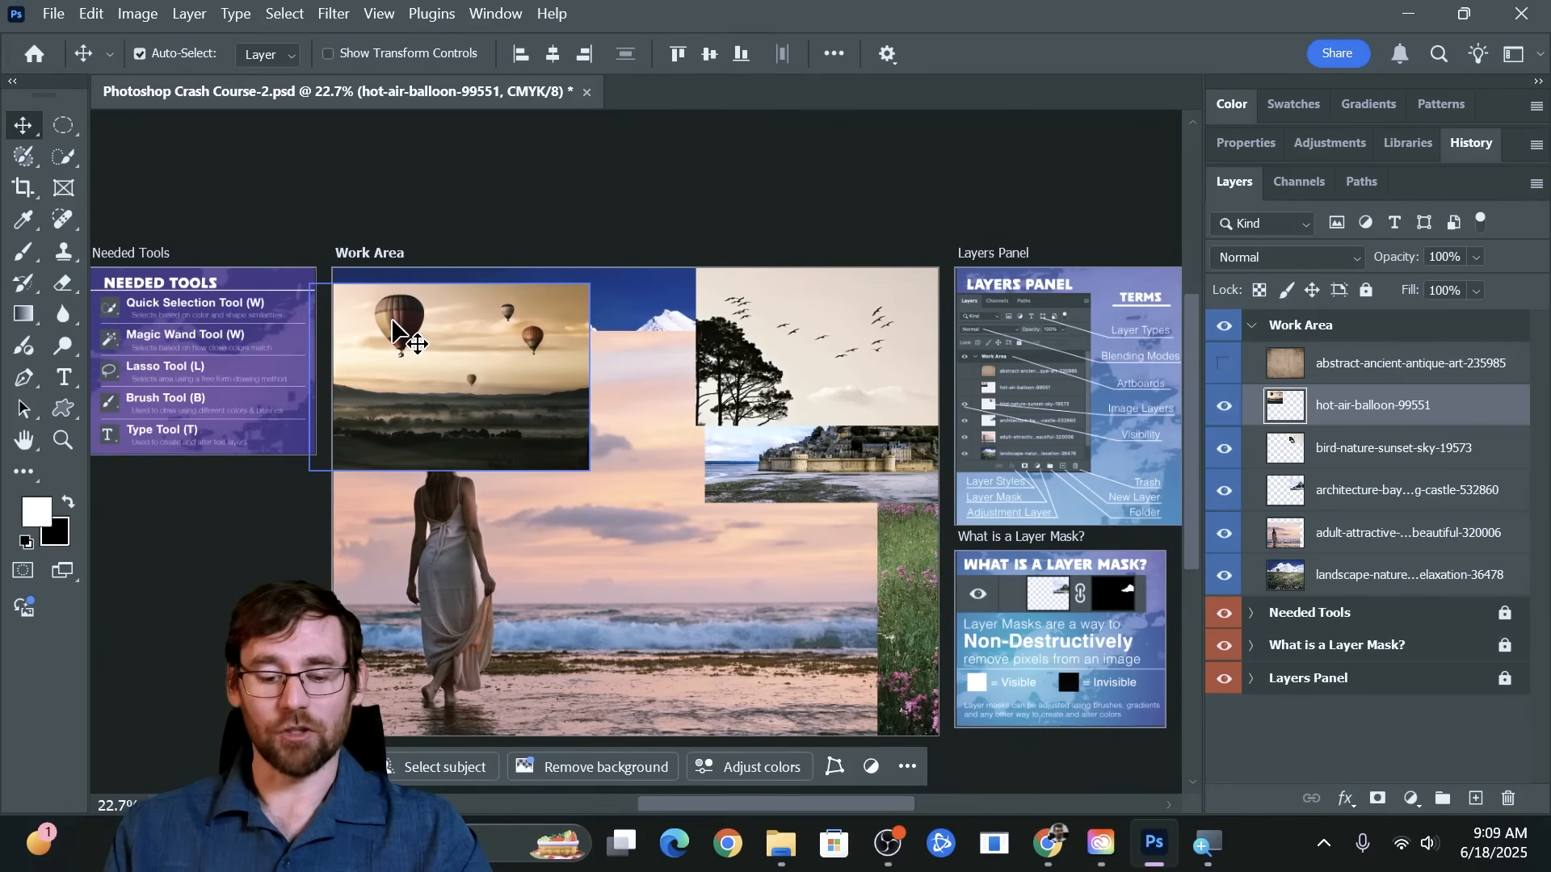
Zoom in on the canvas to 12800% to examine the individual pixels
{"action": "key", "text": "ctrl"}
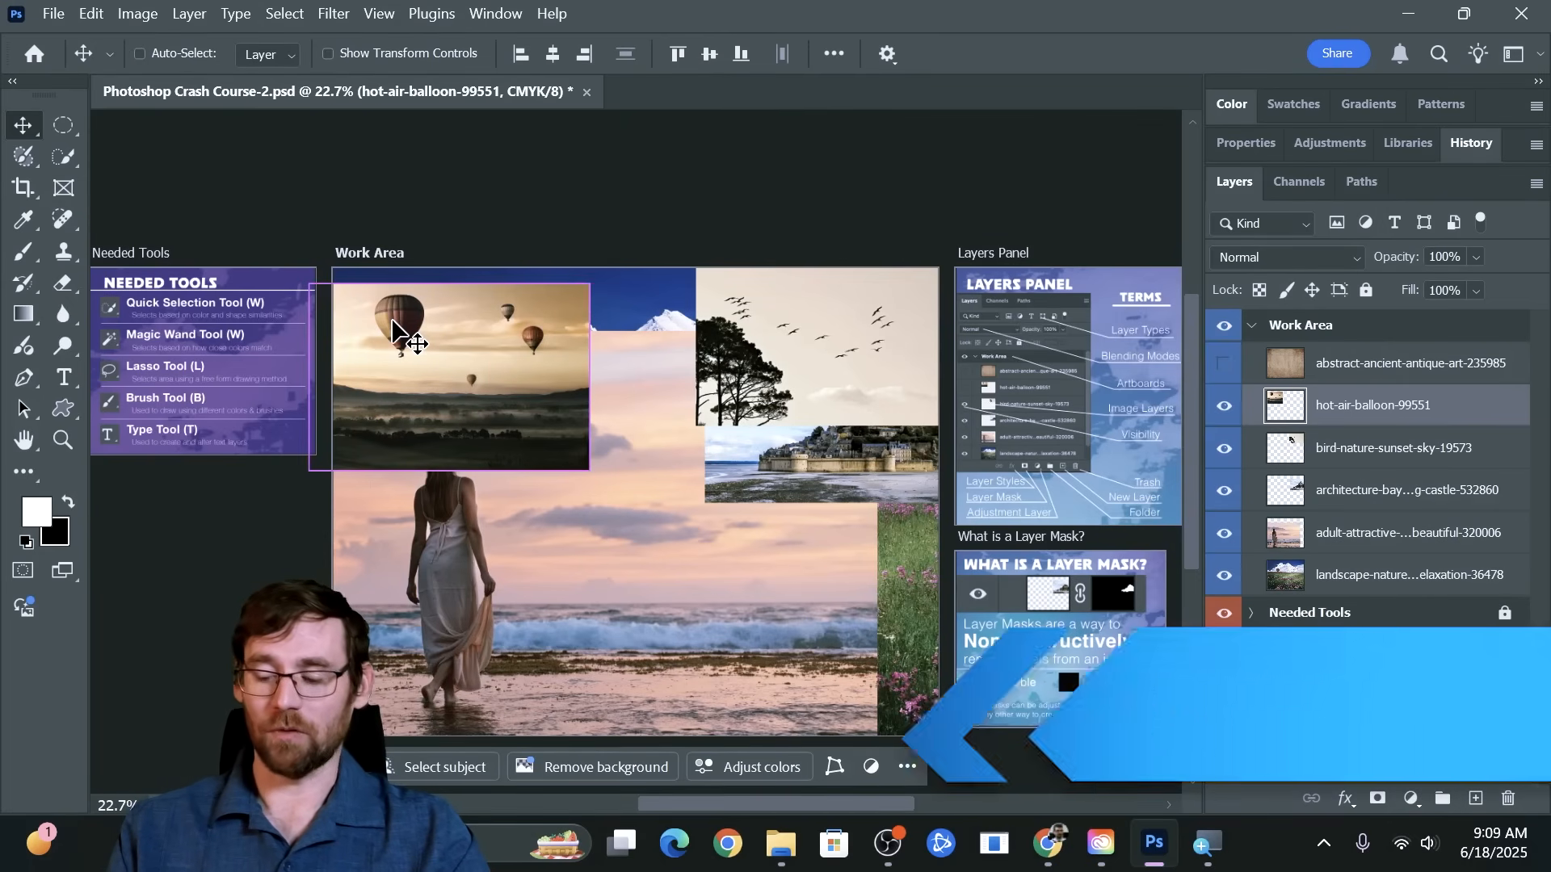
{"action": "key", "text": "ctrl+plus"}
{"action": "key", "text": "ctrl+plus"}
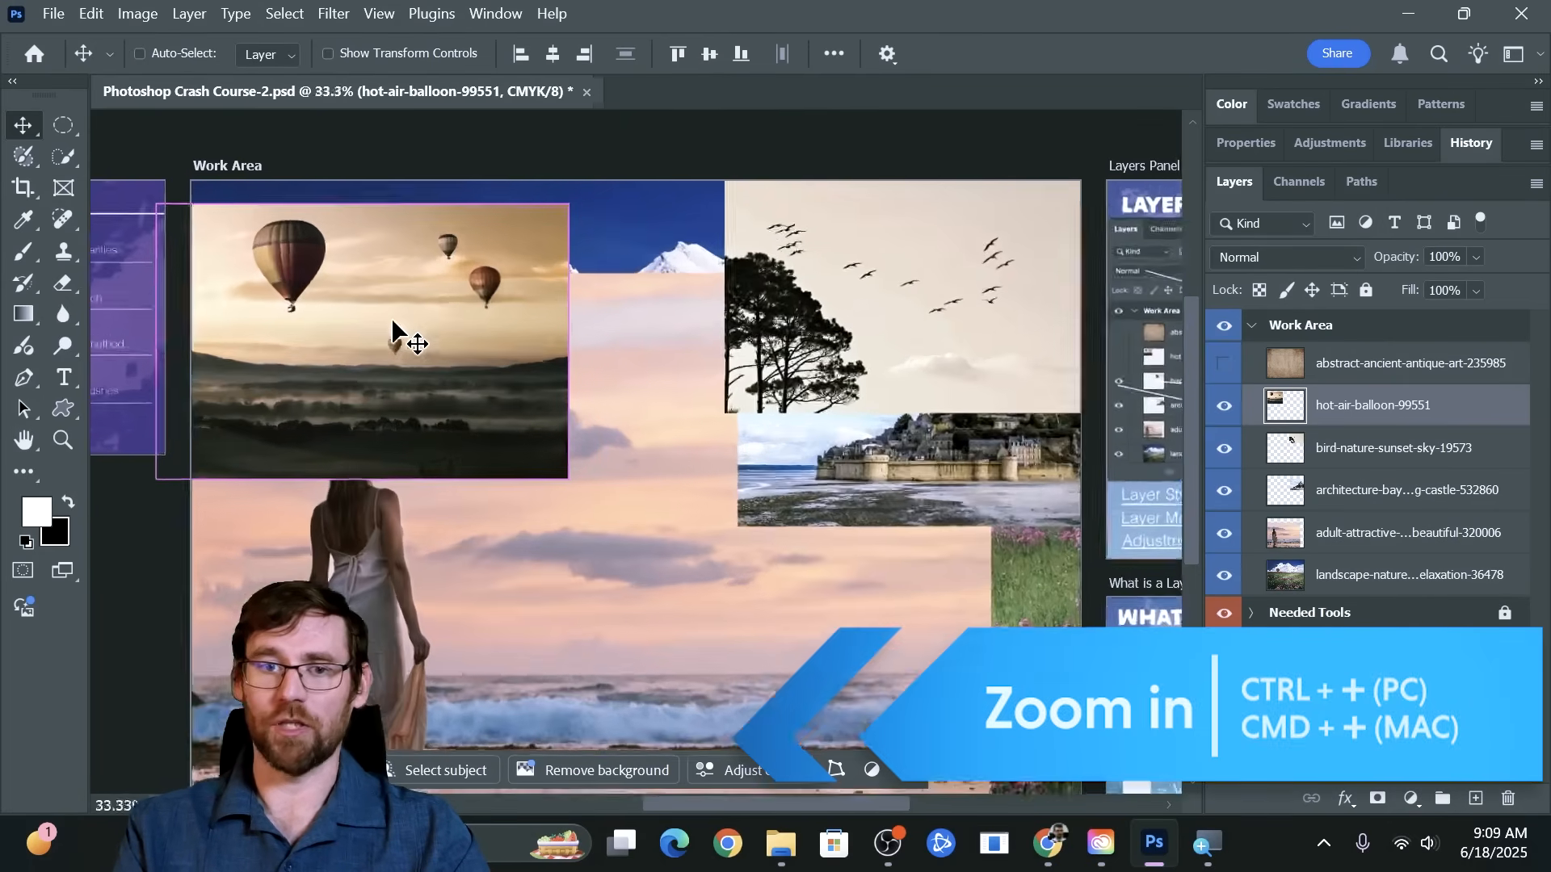
{"action": "key", "text": "ctrl+plus"}
{"action": "key", "text": "ctrl+plus"}
{"action": "key", "text": "ctrl+plus"}
{"action": "key", "text": "ctrl+plus"}
{"action": "key", "text": "ctrl+plus"}
{"action": "key", "text": "ctrl+plus"}
{"action": "key", "text": "ctrl+plus"}
{"action": "key", "text": "ctrl+plus"}
{"action": "key", "text": "ctrl+plus"}
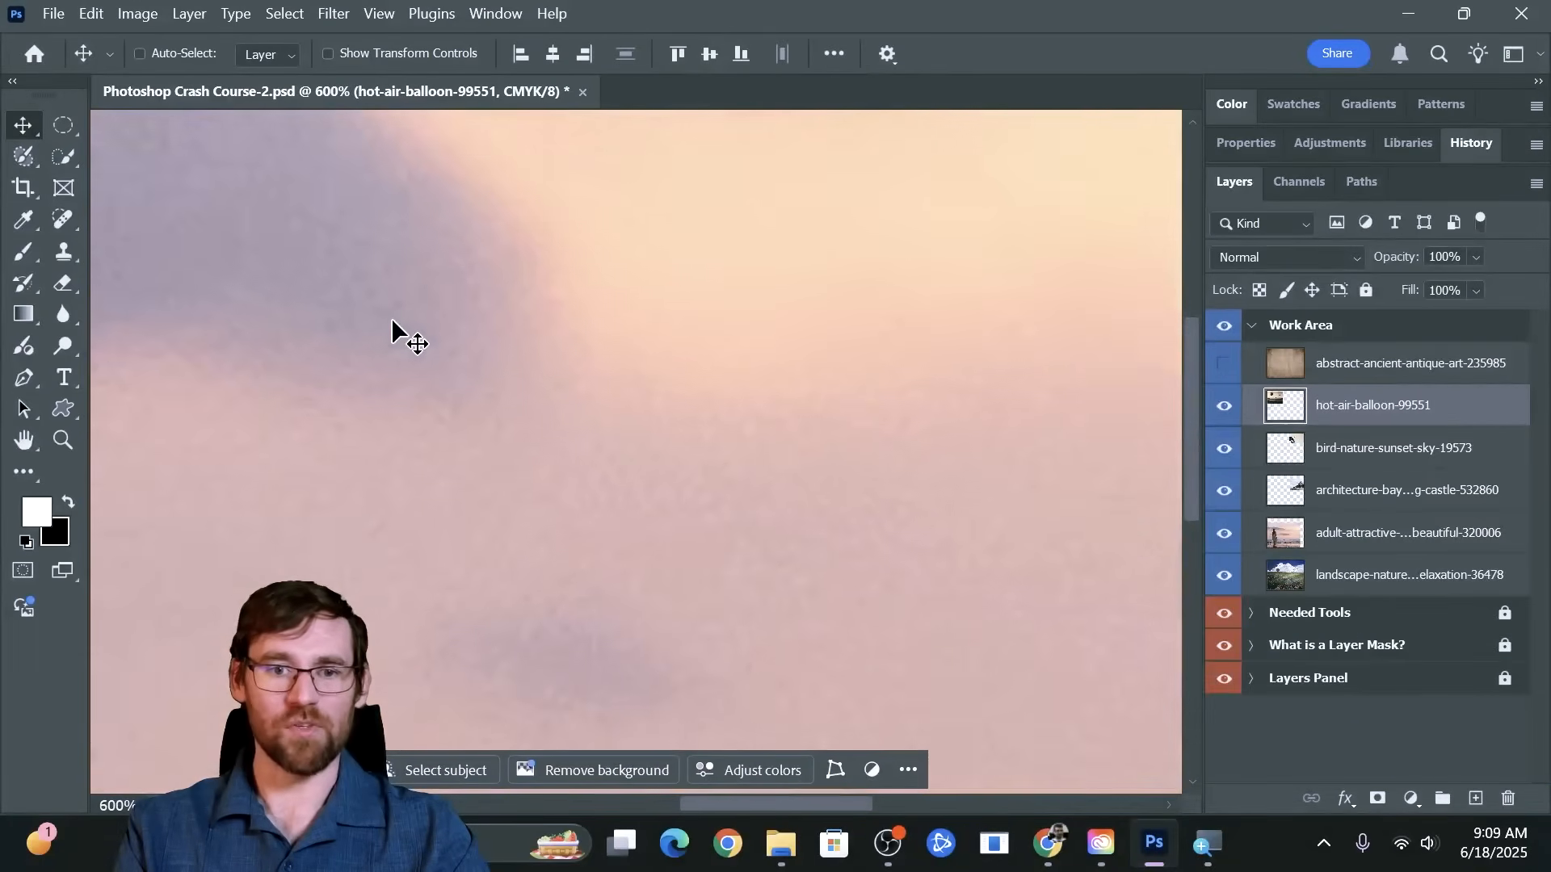
{"action": "key", "text": "ctrl+plus"}
{"action": "key", "text": "ctrl+plus"}
{"action": "key", "text": "ctrl+plus"}
{"action": "key", "text": "ctrl+plus"}
{"action": "key", "text": "ctrl+plus"}
{"action": "key", "text": "ctrl+plus"}
{"action": "key", "text": "ctrl+plus"}
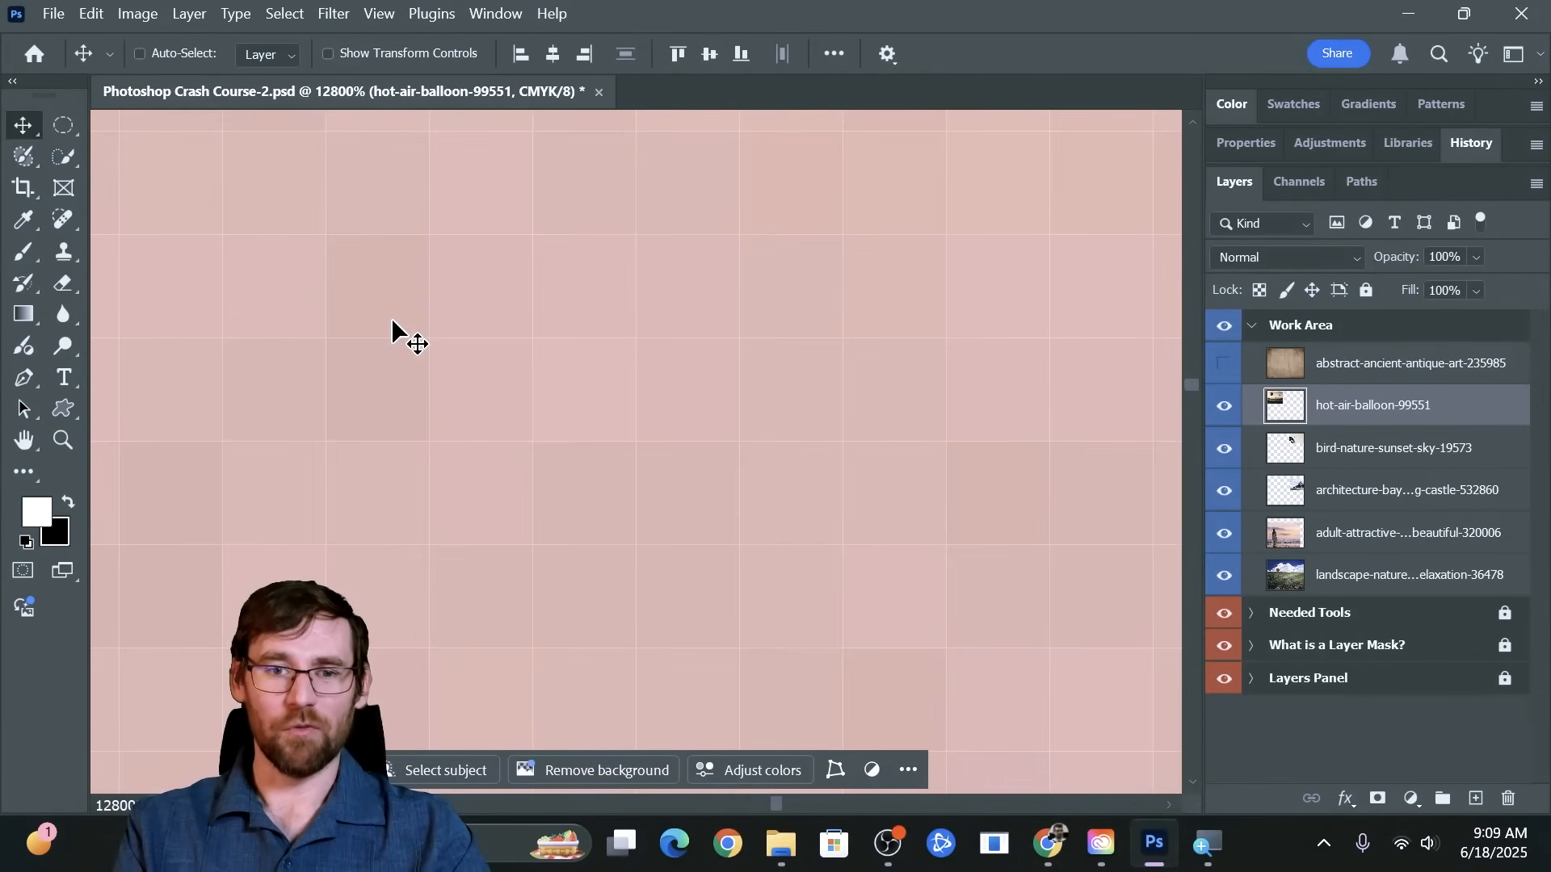
Zoom the canvas back out to 200%
{"action": "key", "text": "ctrl"}
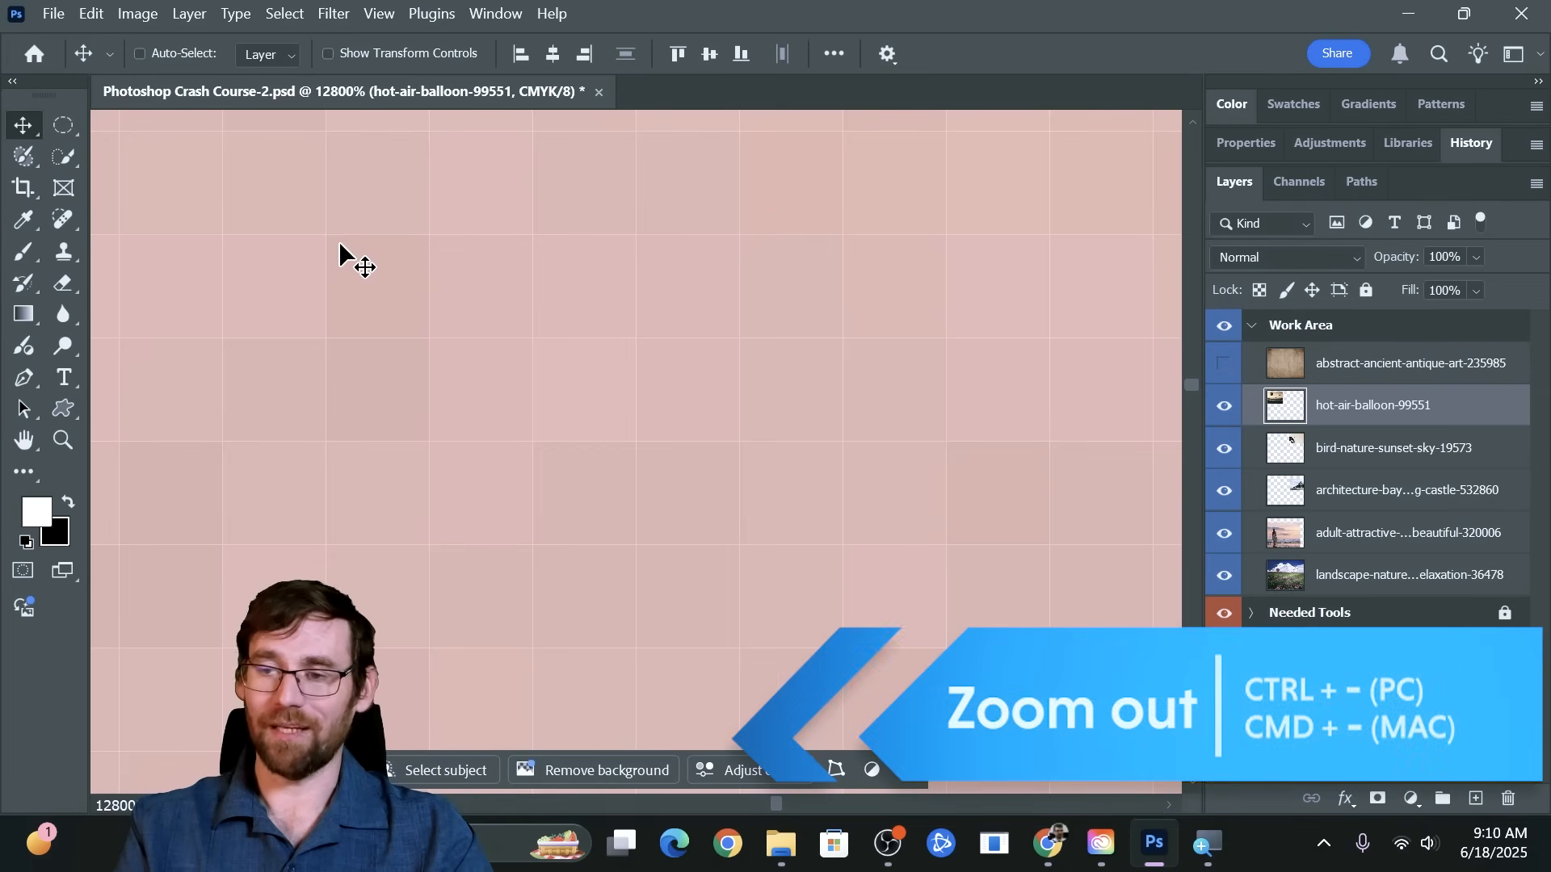
{"action": "key", "text": "ctrl+minus"}
{"action": "key", "text": "ctrl+minus"}
{"action": "key", "text": "ctrl+minus"}
{"action": "key", "text": "ctrl+minus"}
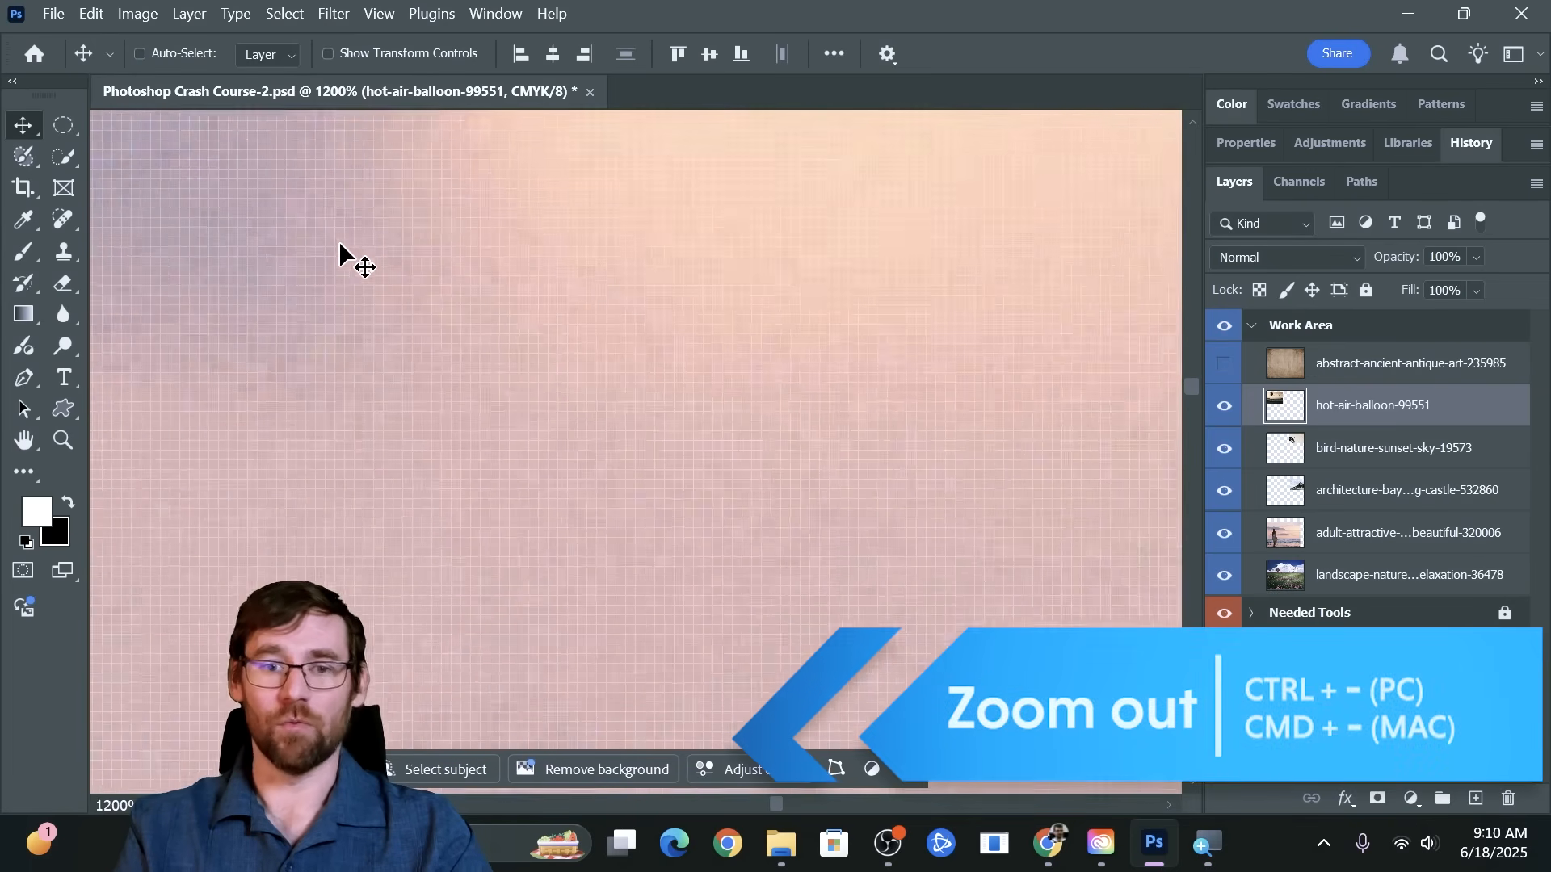
{"action": "key", "text": "ctrl+minus"}
{"action": "key", "text": "ctrl+minus"}
{"action": "key", "text": "ctrl+minus"}
{"action": "key", "text": "ctrl+minus"}
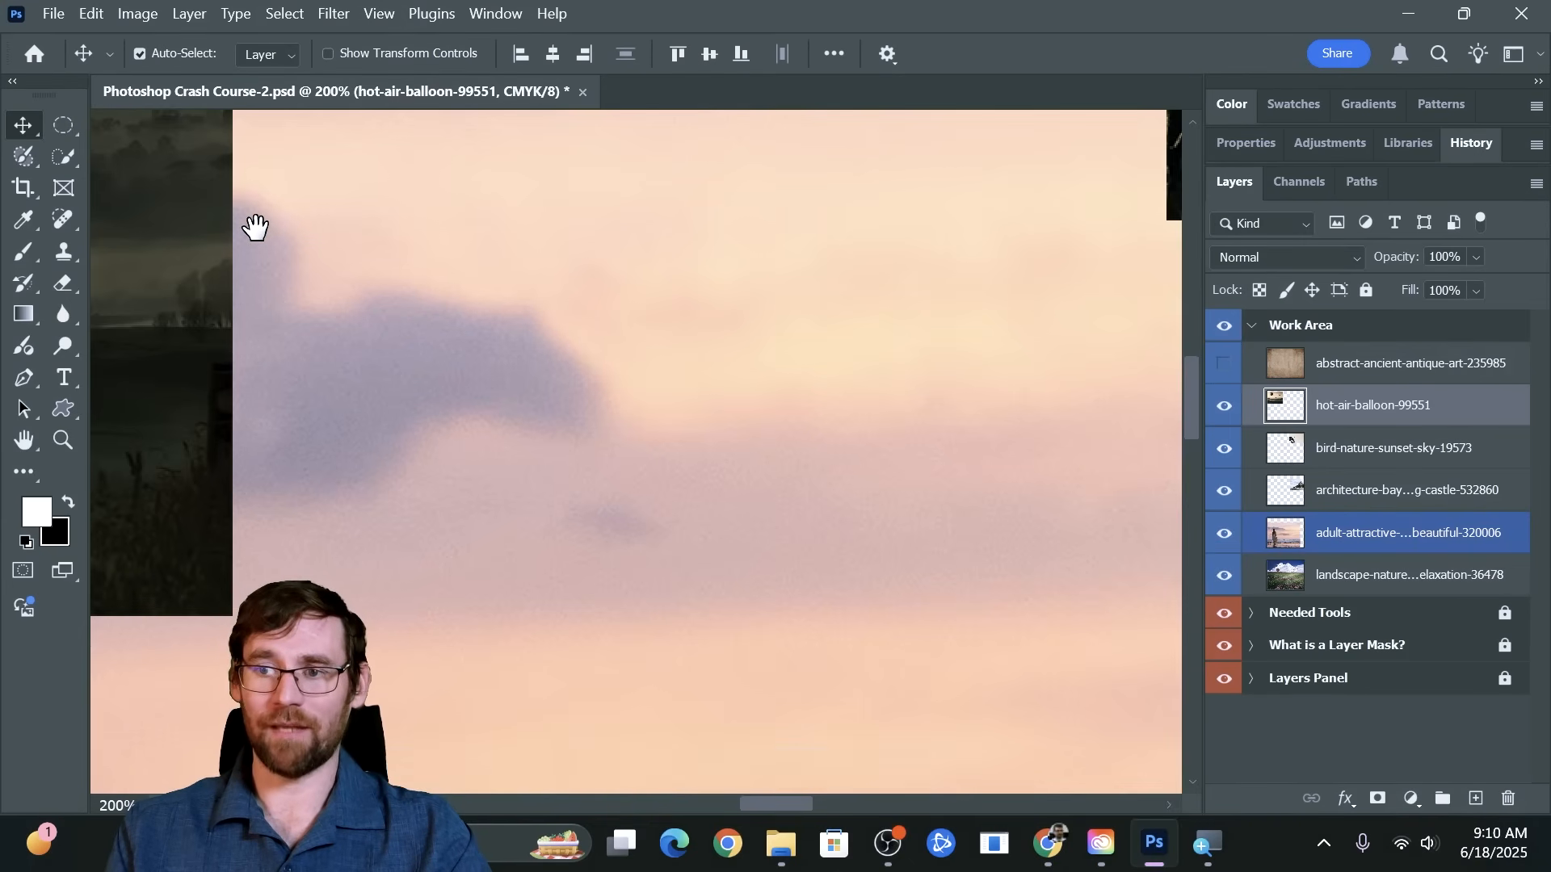
Pan the canvas across to the large hot air balloon with the Hand tool at 200% zoom
{"action": "left_click_drag", "start_coordinate": [253, 225], "coordinate": [757, 335]}
{"action": "left_click_drag", "start_coordinate": [336, 198], "coordinate": [817, 315]}
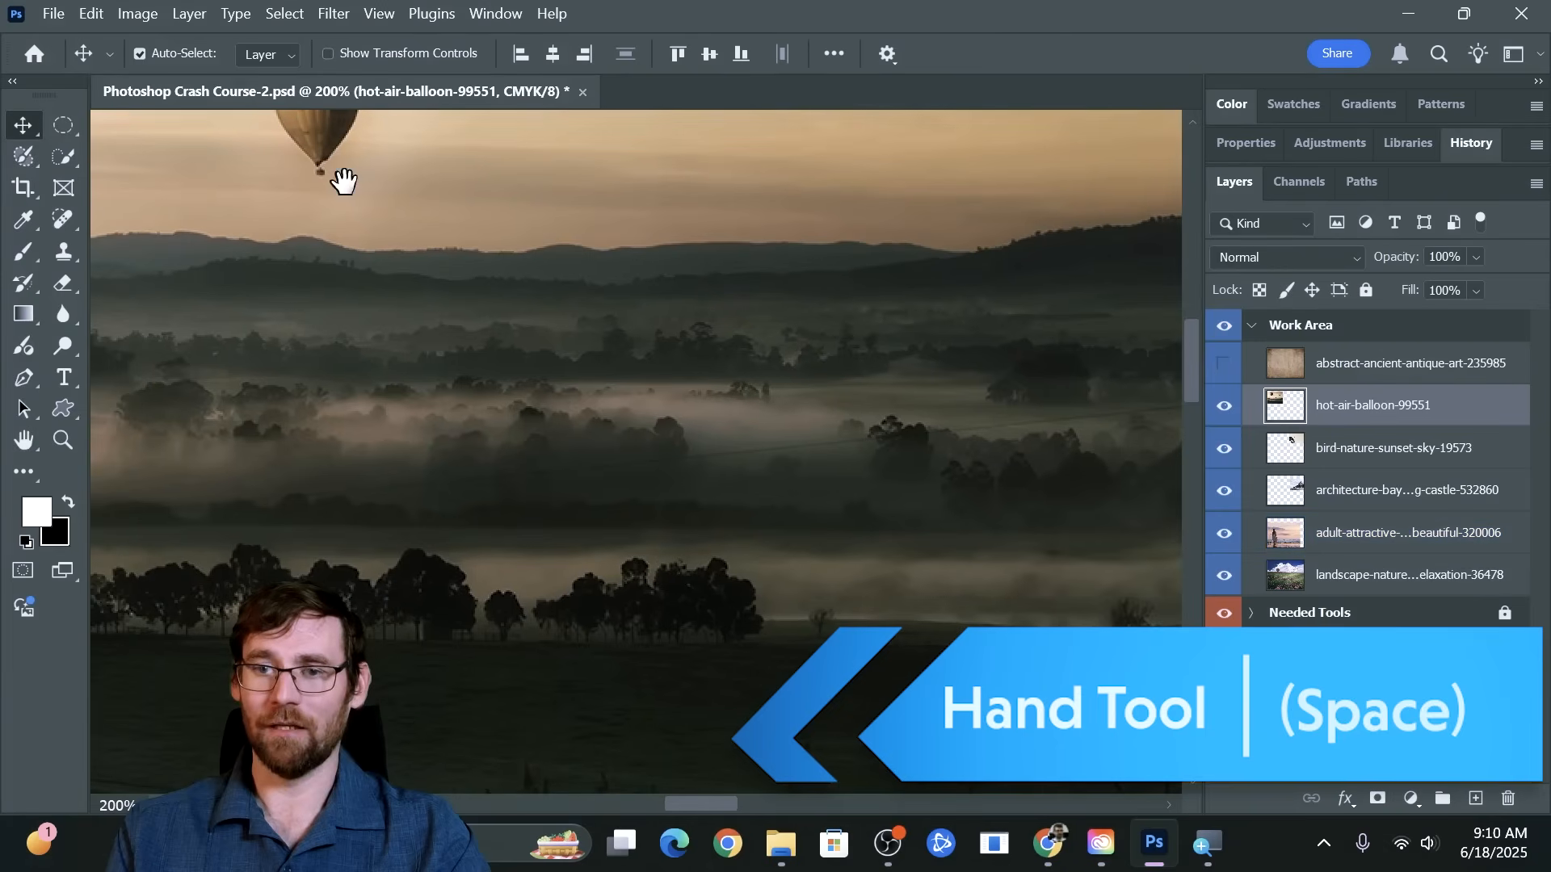
{"action": "left_click_drag", "start_coordinate": [343, 177], "coordinate": [877, 339]}
{"action": "mouse_move", "coordinate": [322, 246]}
{"action": "left_mouse_down"}
{"action": "mouse_move", "coordinate": [824, 429]}
{"action": "mouse_move", "coordinate": [626, 761]}
{"action": "left_mouse_up"}
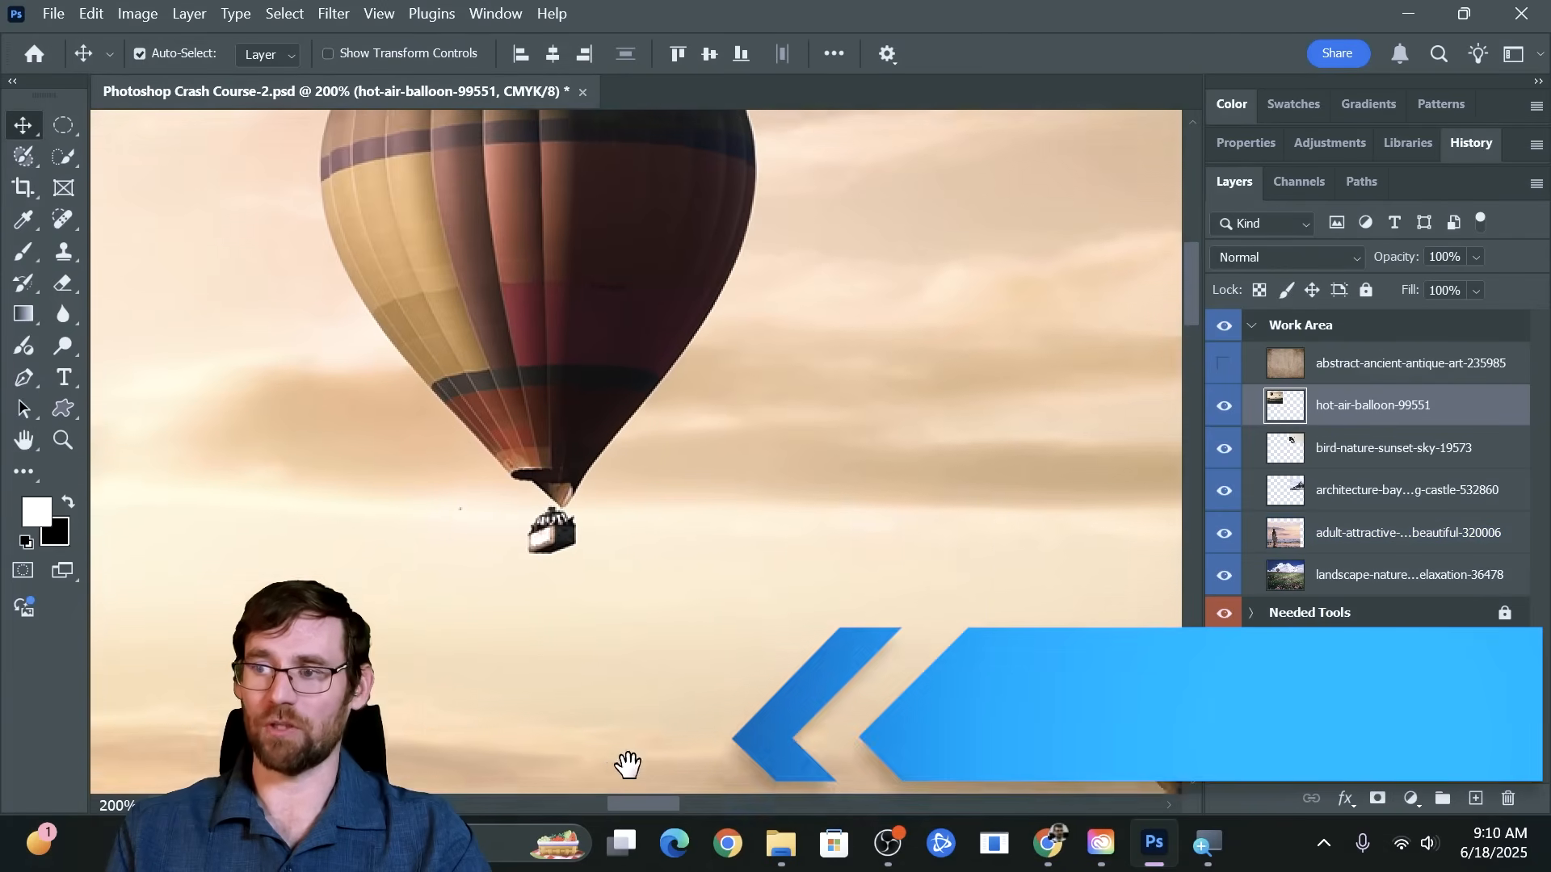
Draw five overlapping ellipses with the Elliptical Marquee tool across the large balloon, adding each one to the selection
{"action": "left_click_drag", "start_coordinate": [719, 582], "coordinate": [704, 688]}
{"action": "left_click_drag", "start_coordinate": [787, 424], "coordinate": [855, 447]}
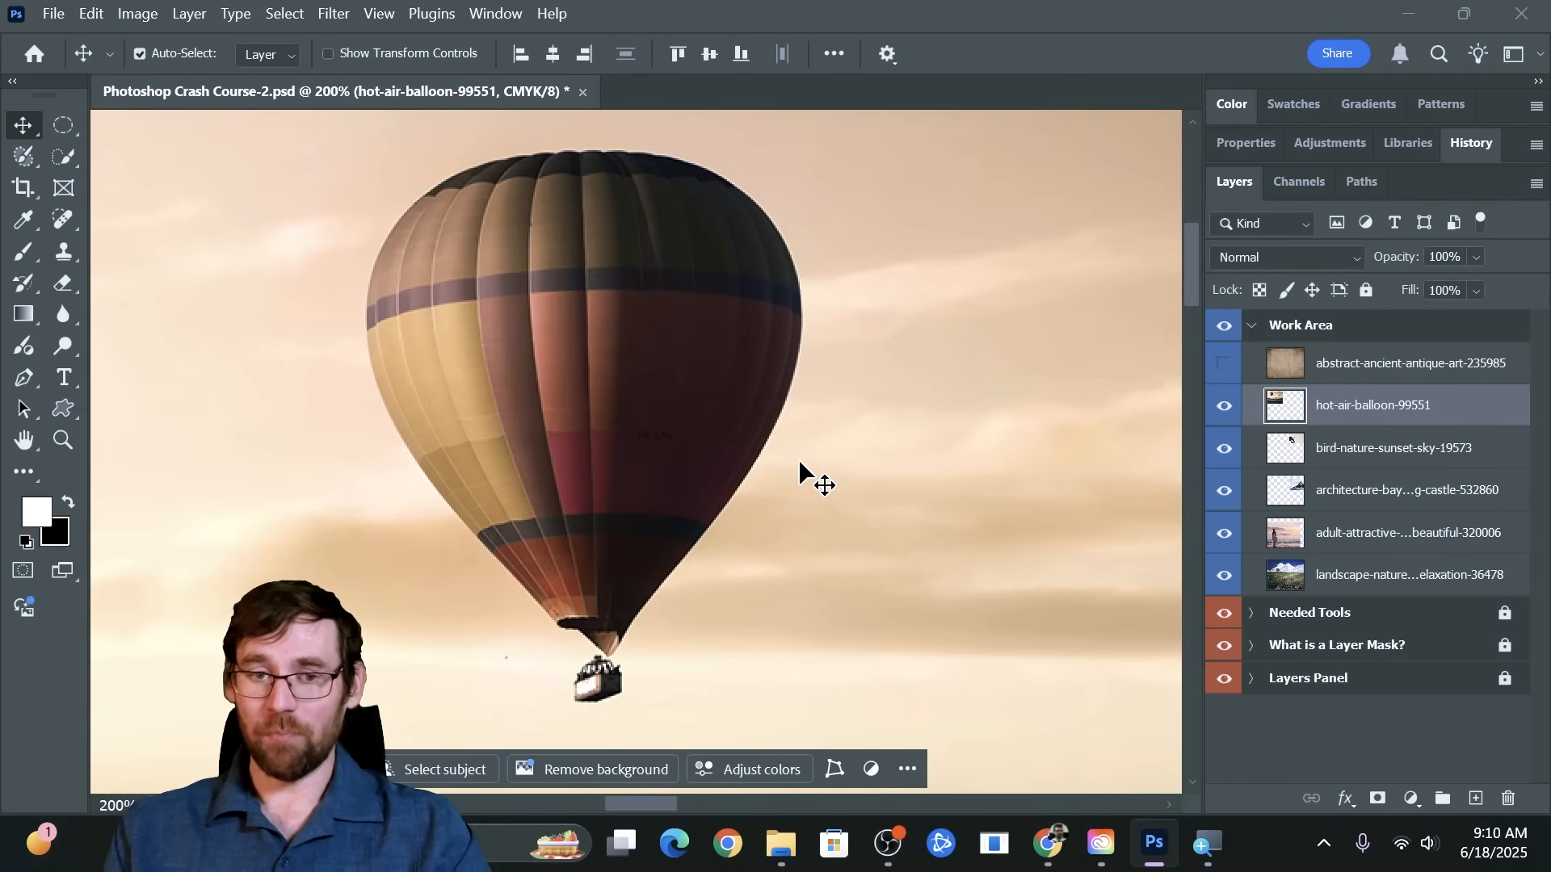
{"action": "left_click", "coordinate": [65, 126]}
{"action": "left_click_drag", "start_coordinate": [419, 247], "coordinate": [713, 505]}
{"action": "left_click_drag", "start_coordinate": [564, 370], "coordinate": [743, 535]}
{"action": "left_click_drag", "start_coordinate": [748, 228], "coordinate": [496, 398]}
{"action": "left_click_drag", "start_coordinate": [522, 260], "coordinate": [212, 345]}
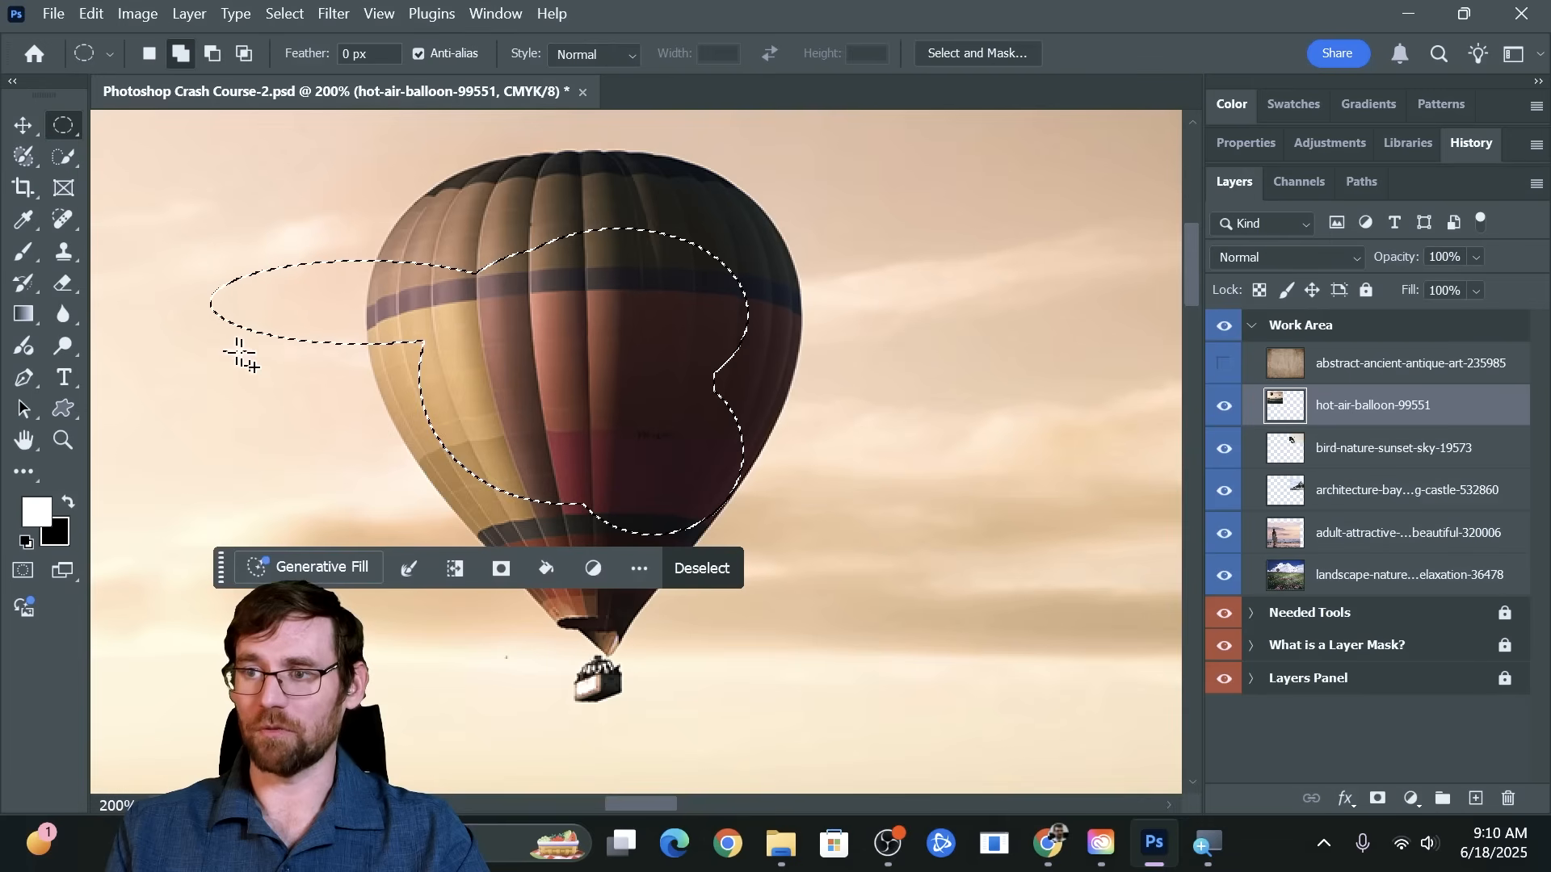
{"action": "left_click_drag", "start_coordinate": [565, 416], "coordinate": [257, 582]}
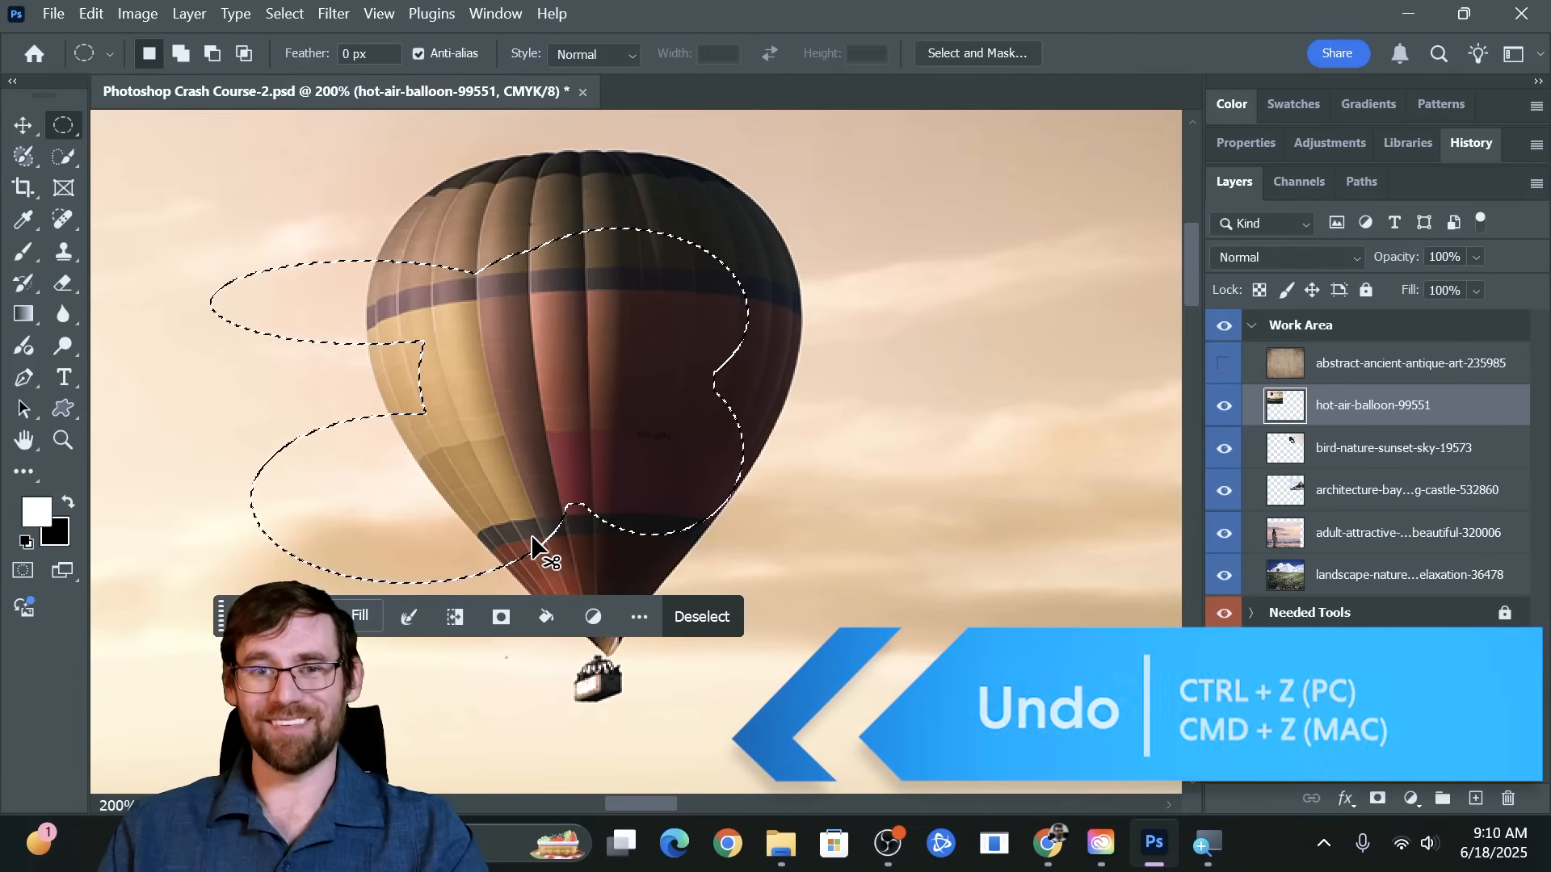
Undo all of the elliptical selections drawn over the large balloon
{"action": "key", "text": "ctrl+z"}
{"action": "key", "text": "ctrl+z"}
{"action": "key", "text": "ctrl+z"}
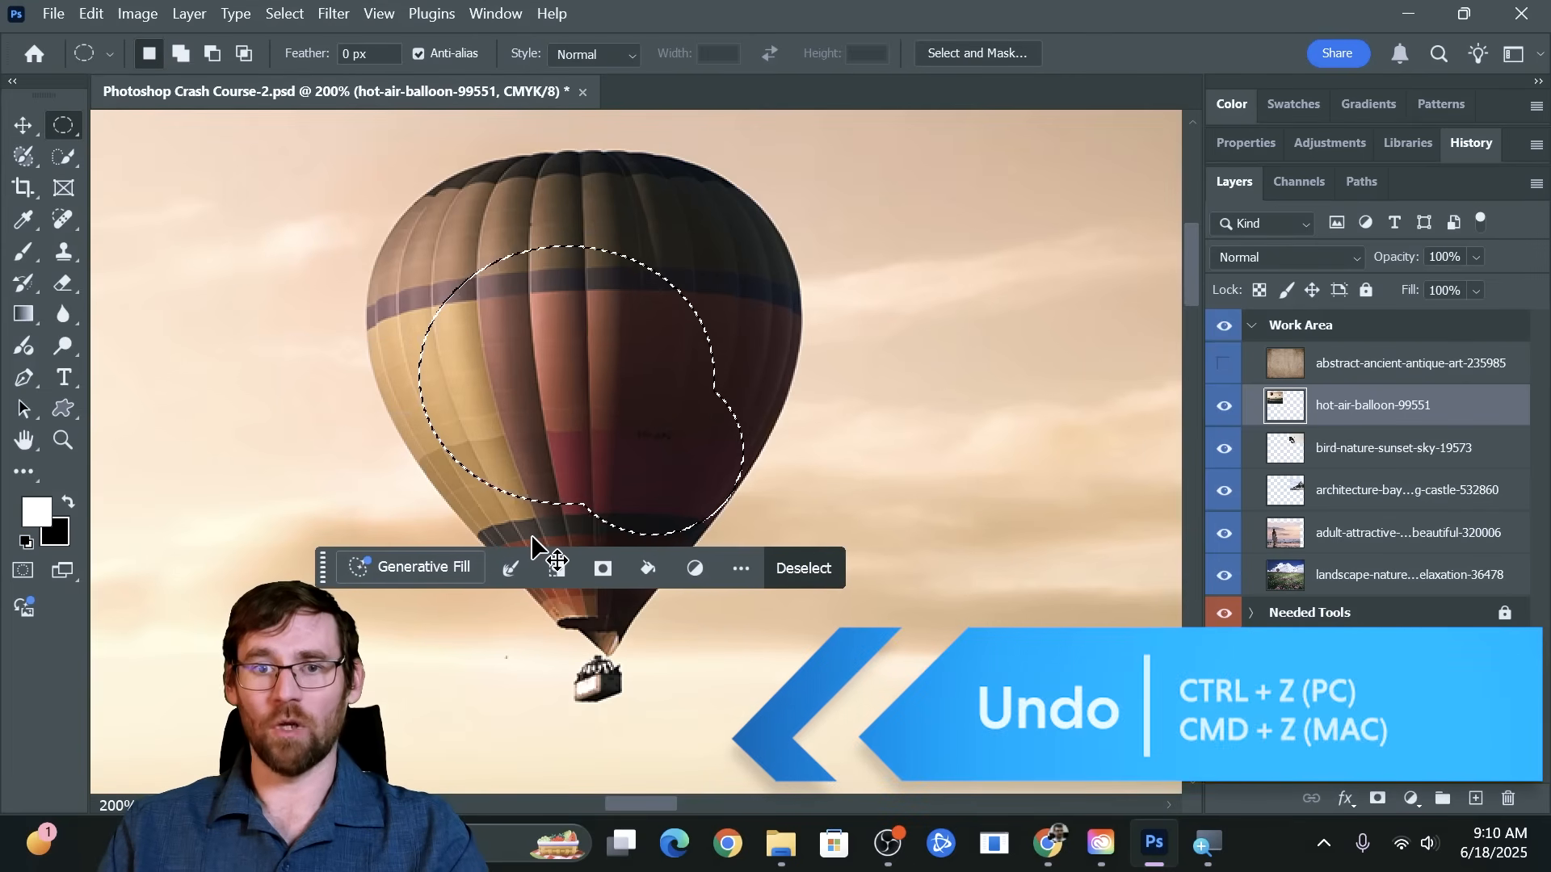
{"action": "key", "text": "ctrl+z"}
{"action": "key", "text": "ctrl+z"}
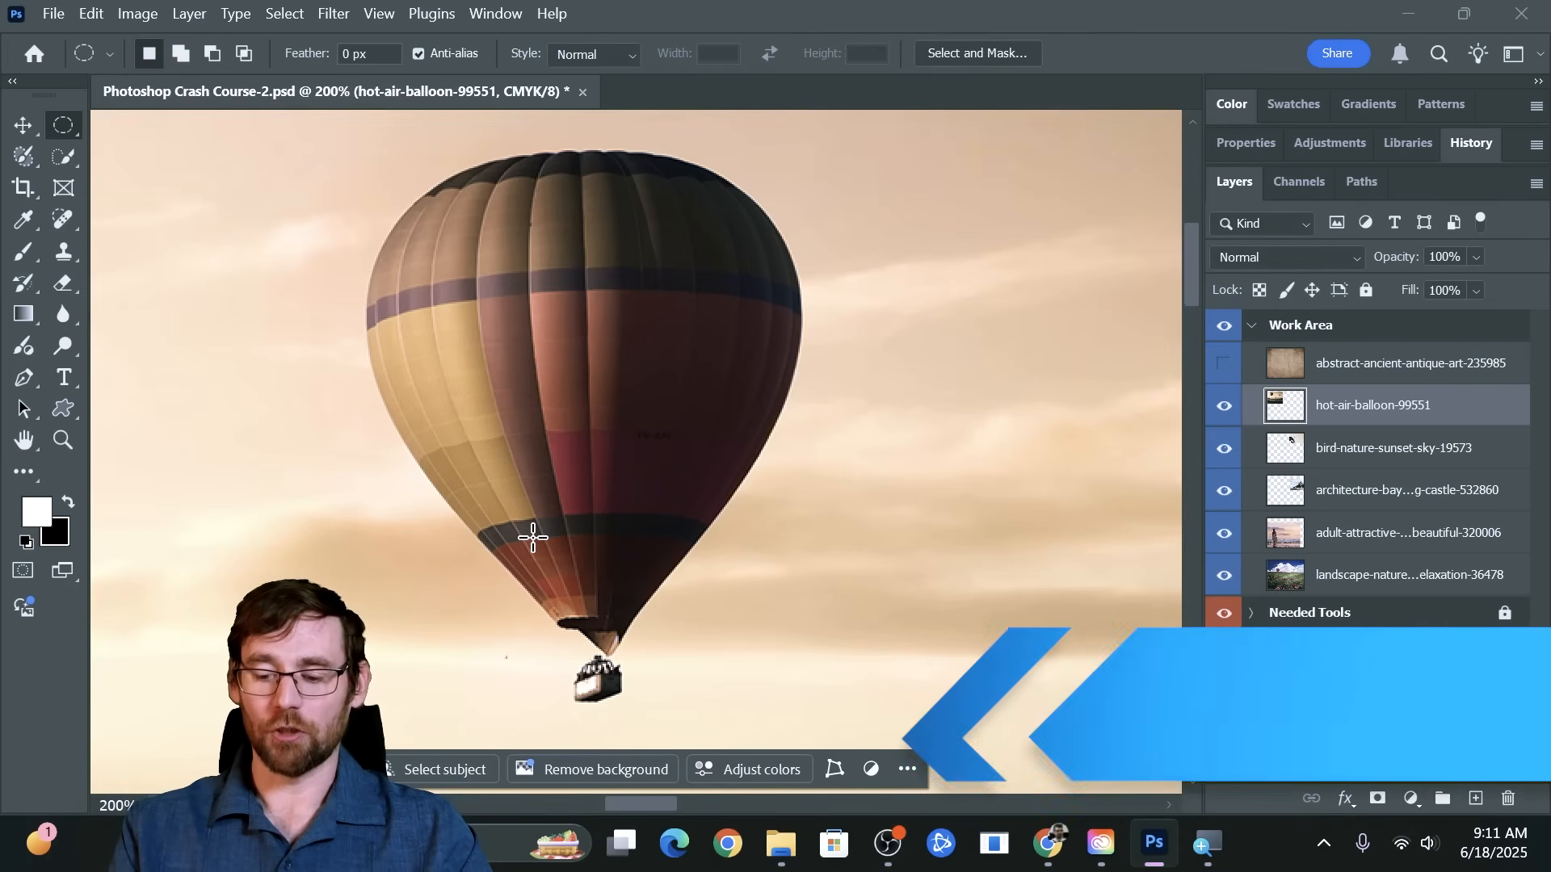
Zoom out to view the artboards, and zoom in on the large hot air balloon to 195% with the Zoom tool
{"action": "key", "text": "ctrl+0"}
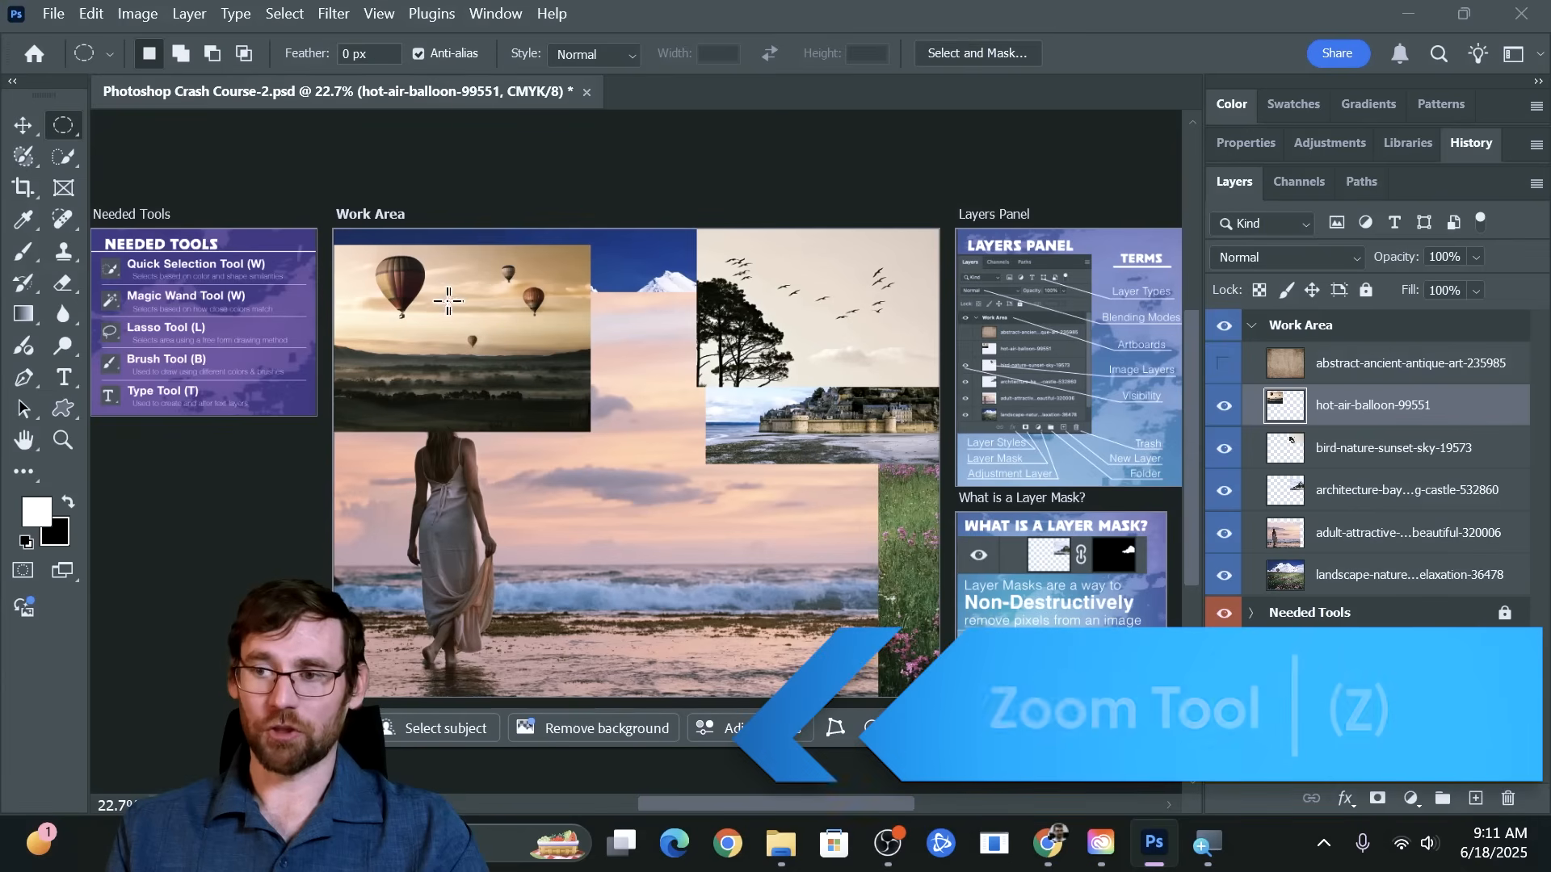
{"action": "key", "text": "z"}
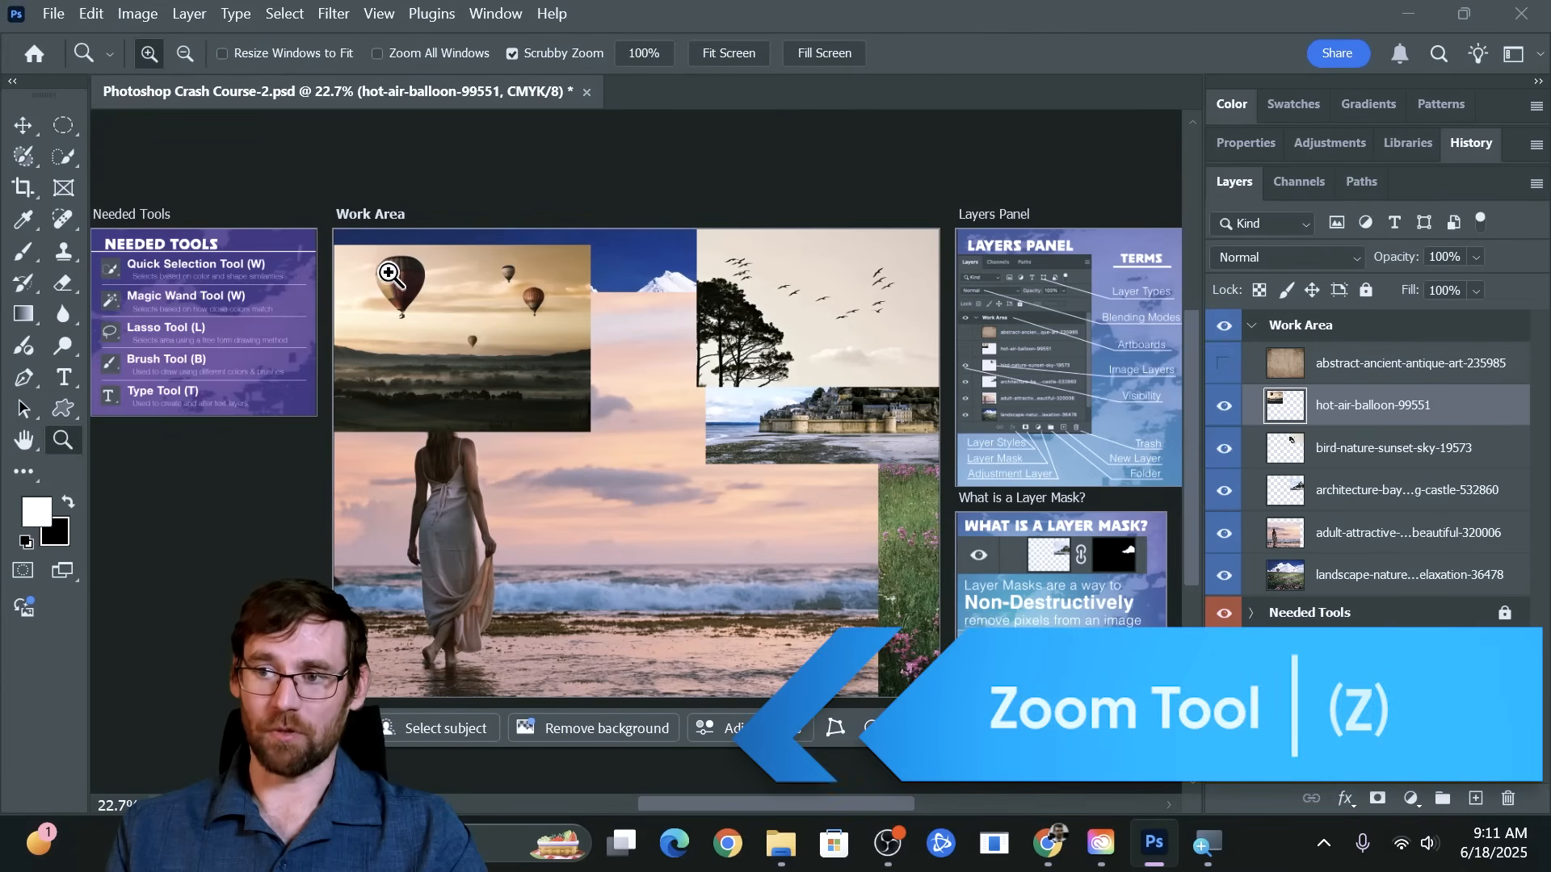
{"action": "left_click_drag", "start_coordinate": [439, 289], "coordinate": [468, 328]}
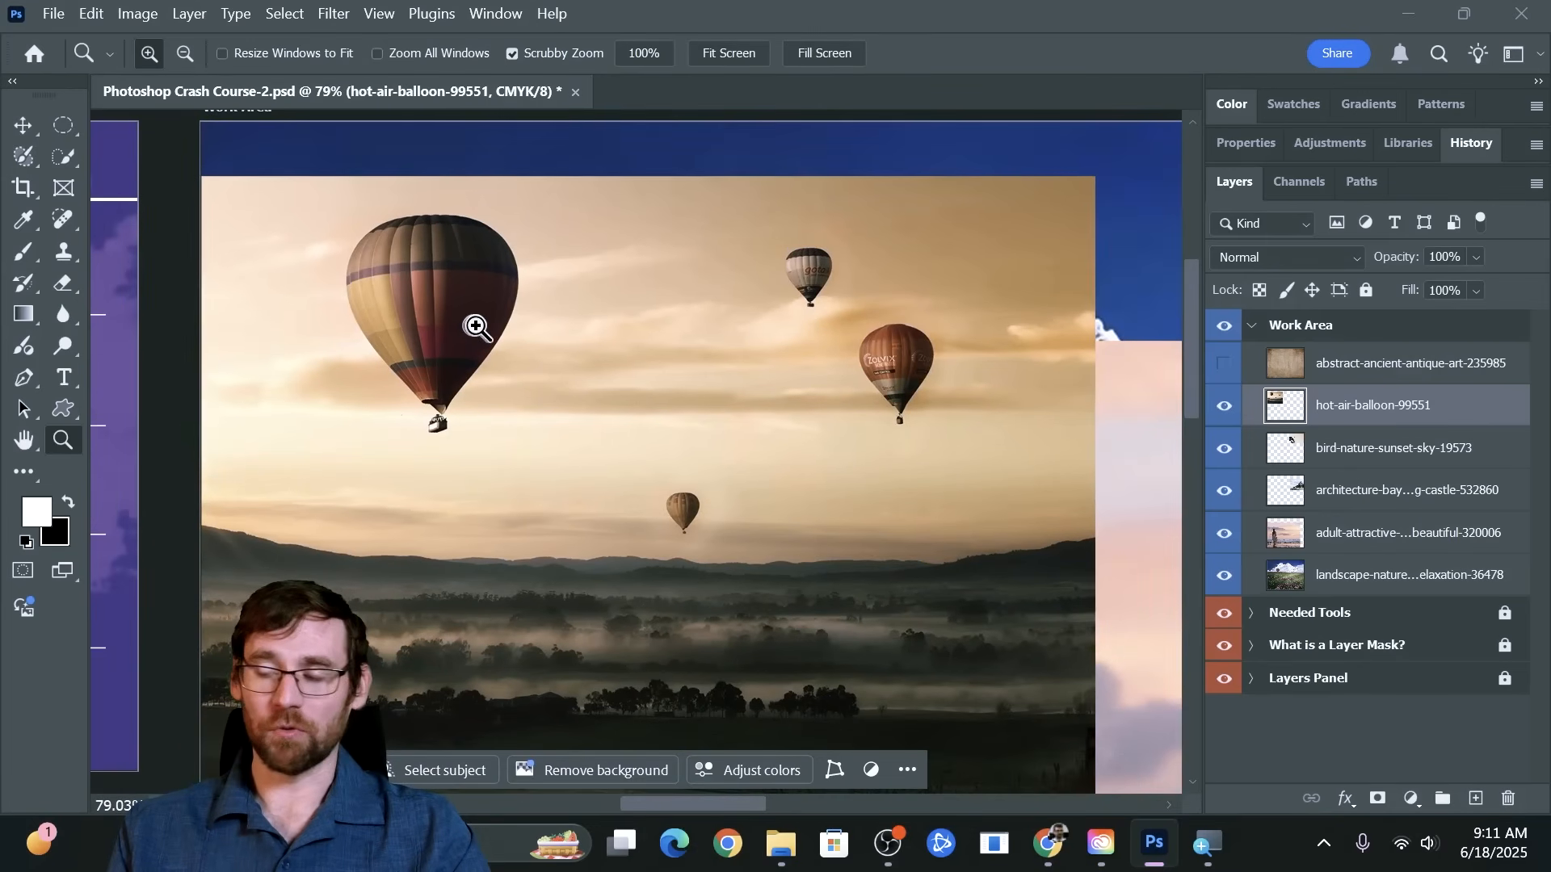
{"action": "left_click_drag", "start_coordinate": [429, 294], "coordinate": [491, 305]}
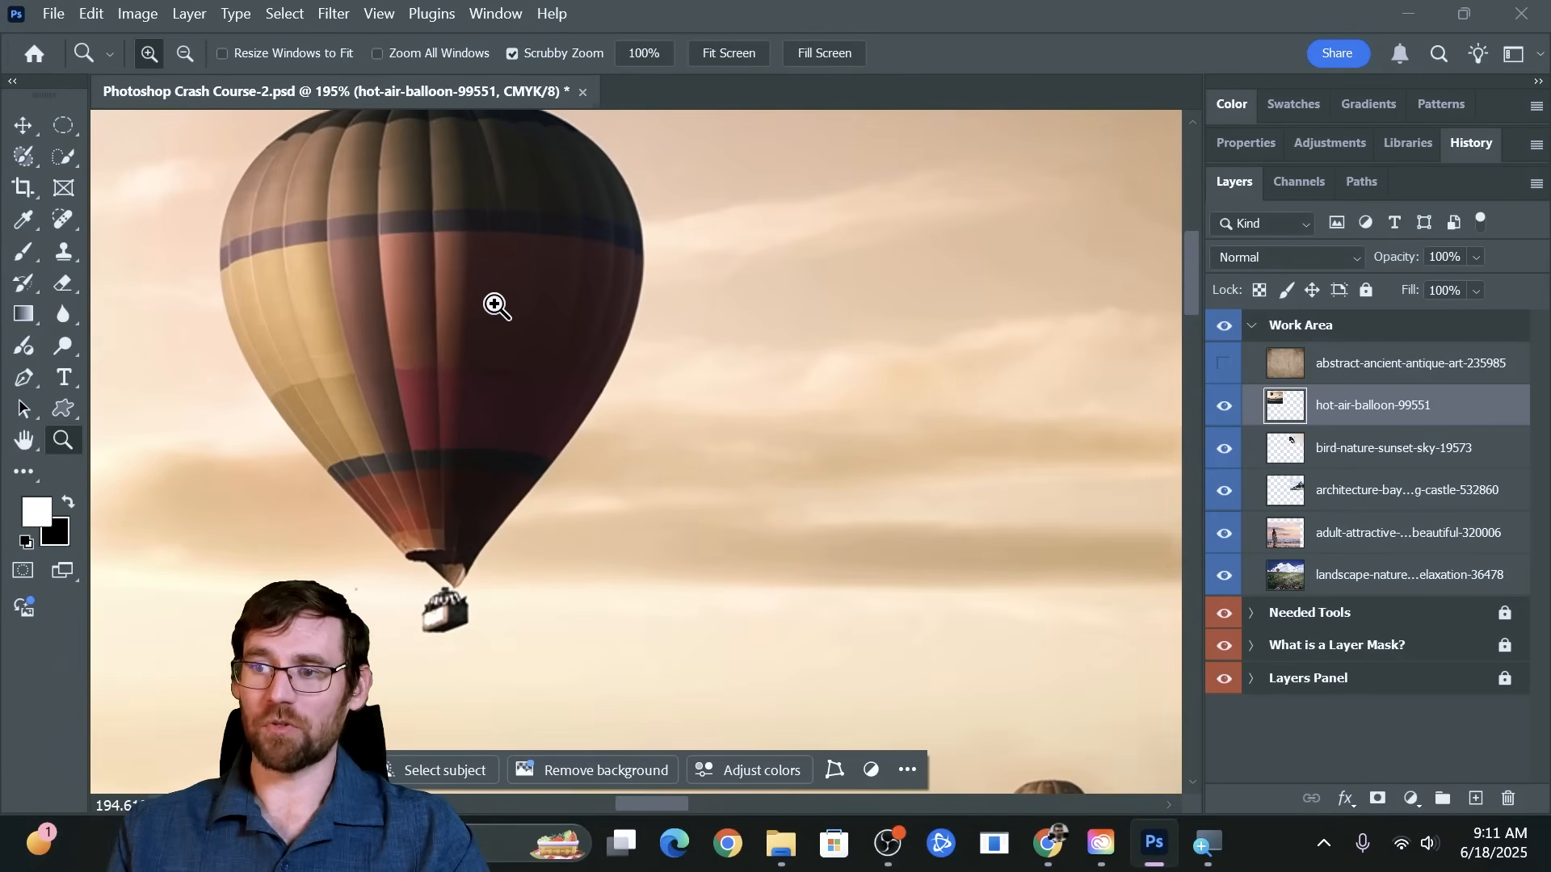
{"action": "scroll", "coordinate": [491, 304], "scroll_direction": "up", "scroll_amount": 2}
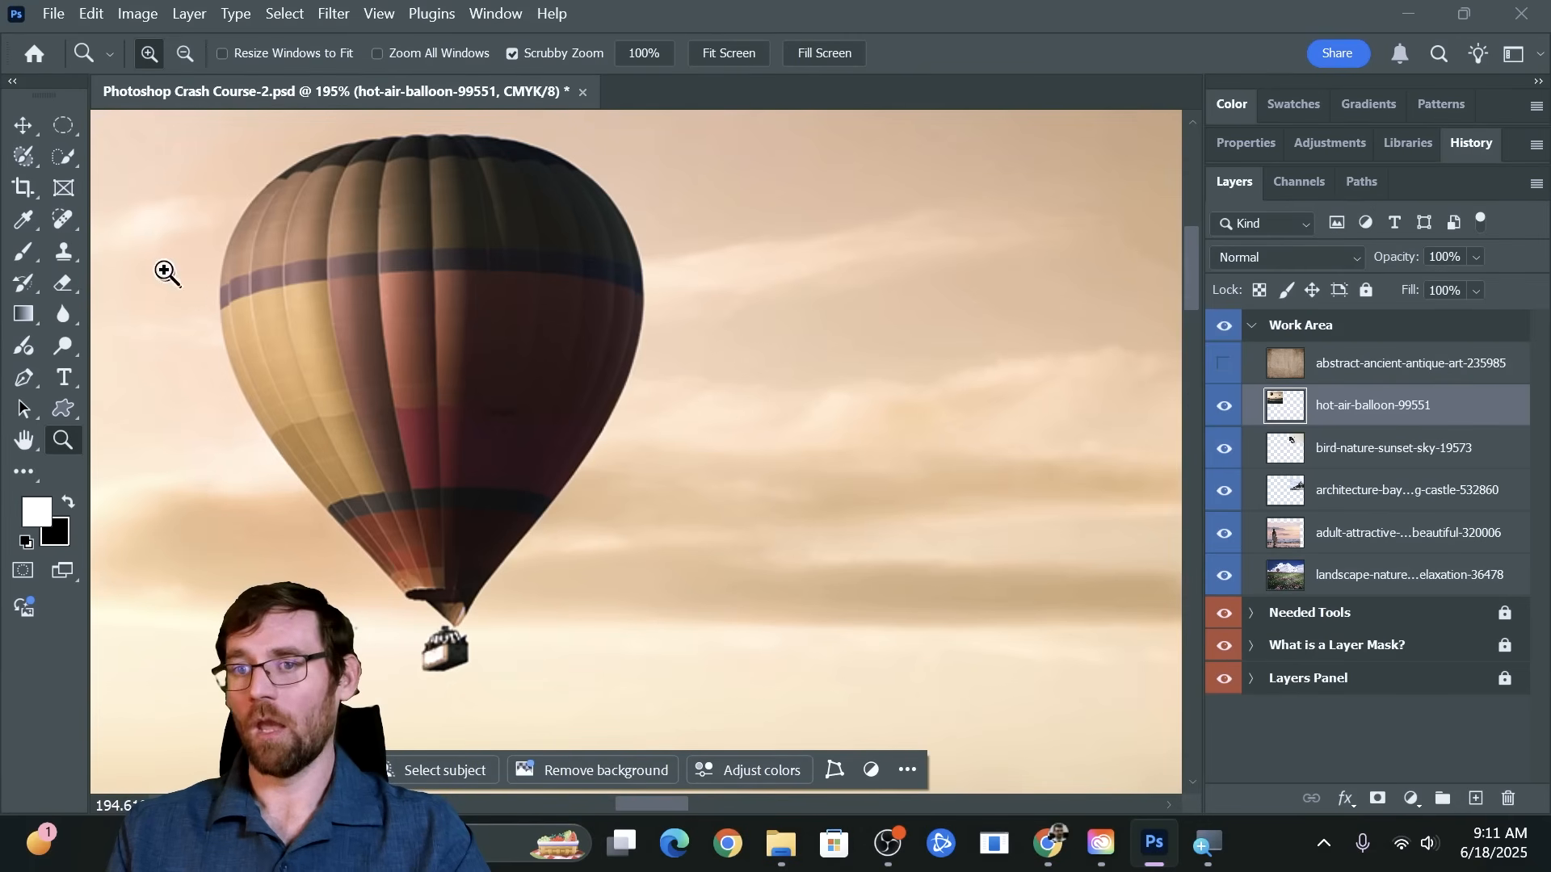
Examine the tools grouped with the Move, Crop, Selection Brush and Brush tools, and return to the Move tool
{"action": "left_click", "coordinate": [25, 121]}
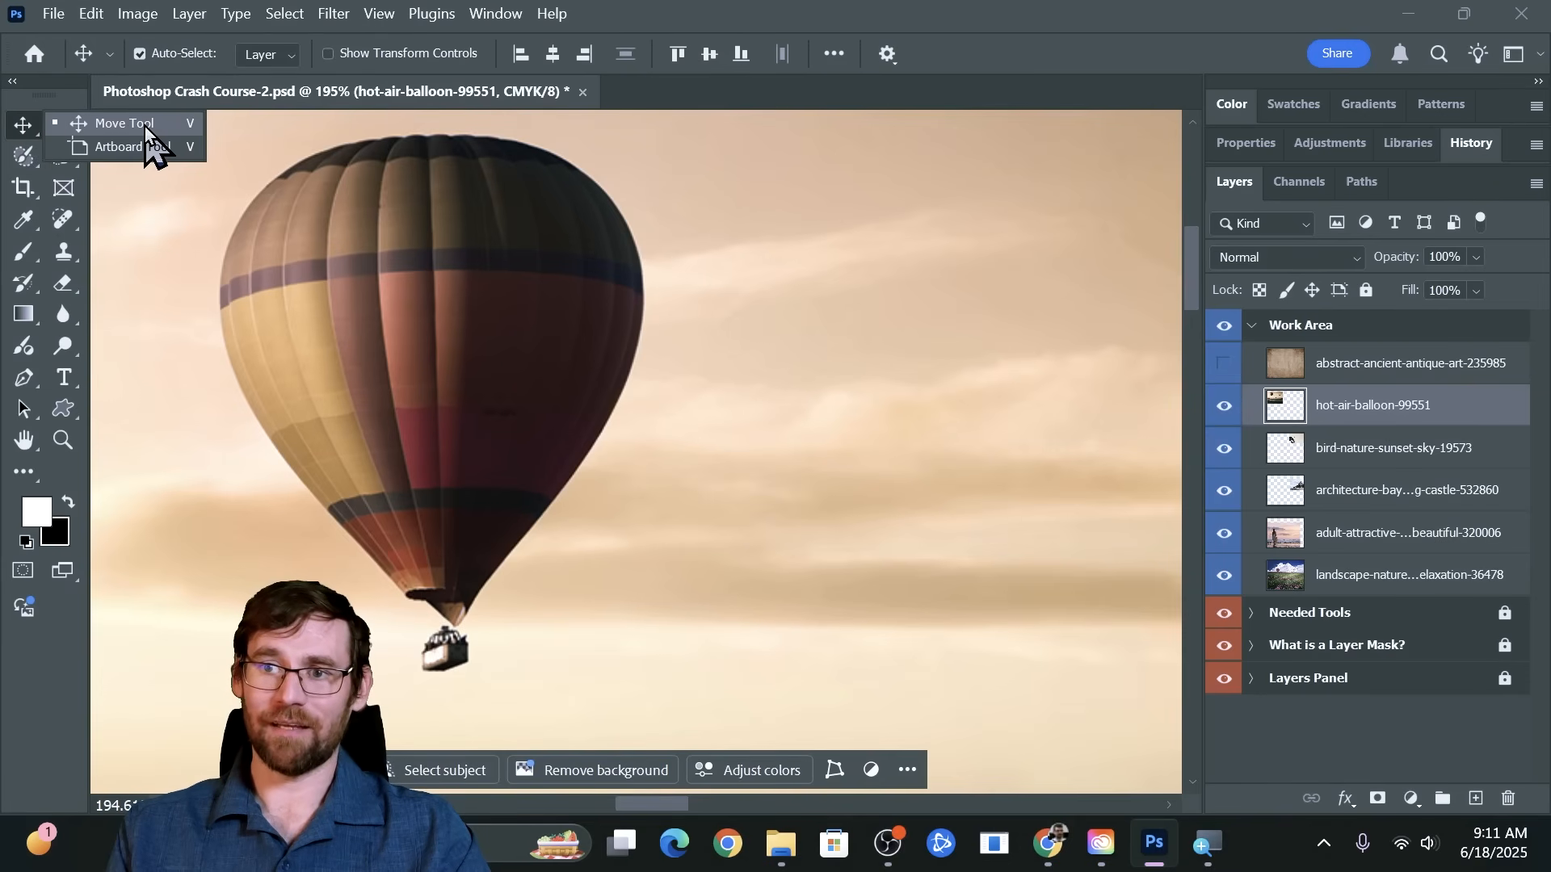
{"action": "left_click", "coordinate": [32, 185]}
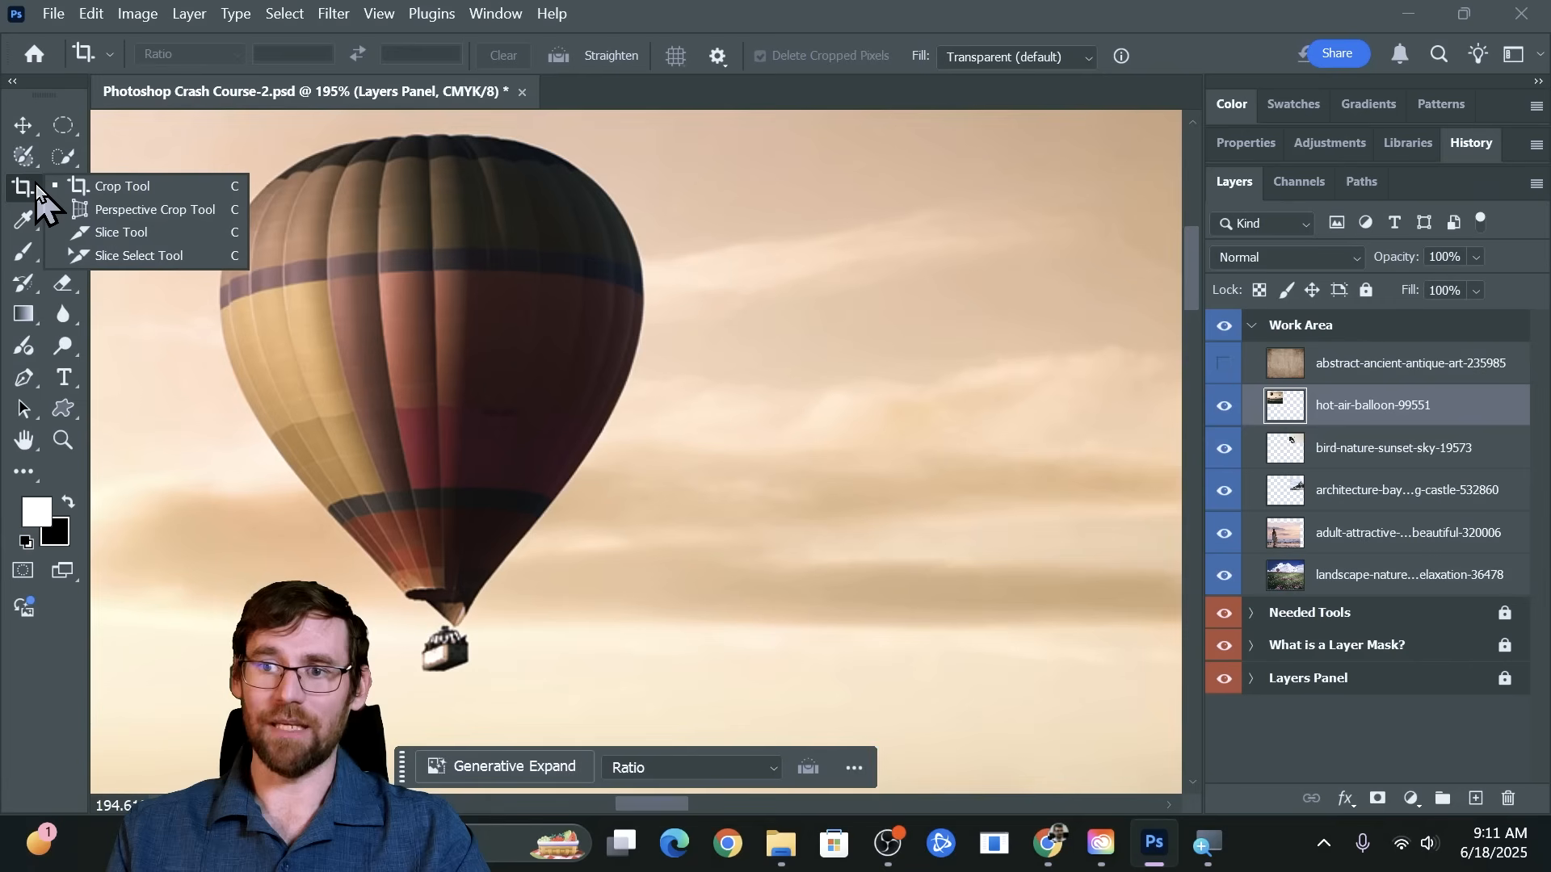
{"action": "left_click", "coordinate": [18, 156]}
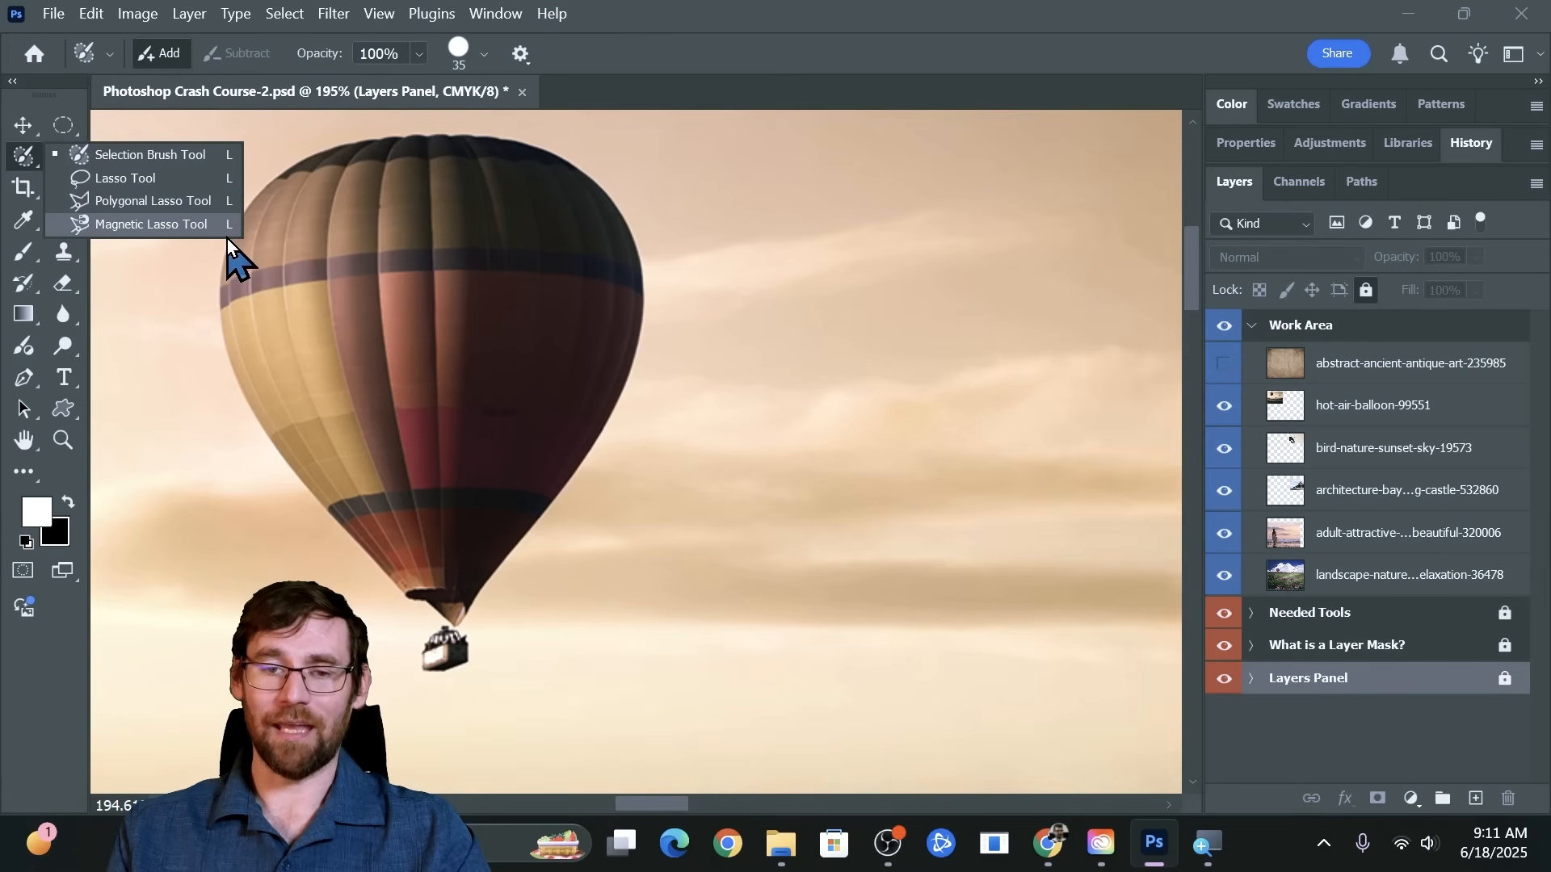
{"action": "left_click", "coordinate": [37, 257]}
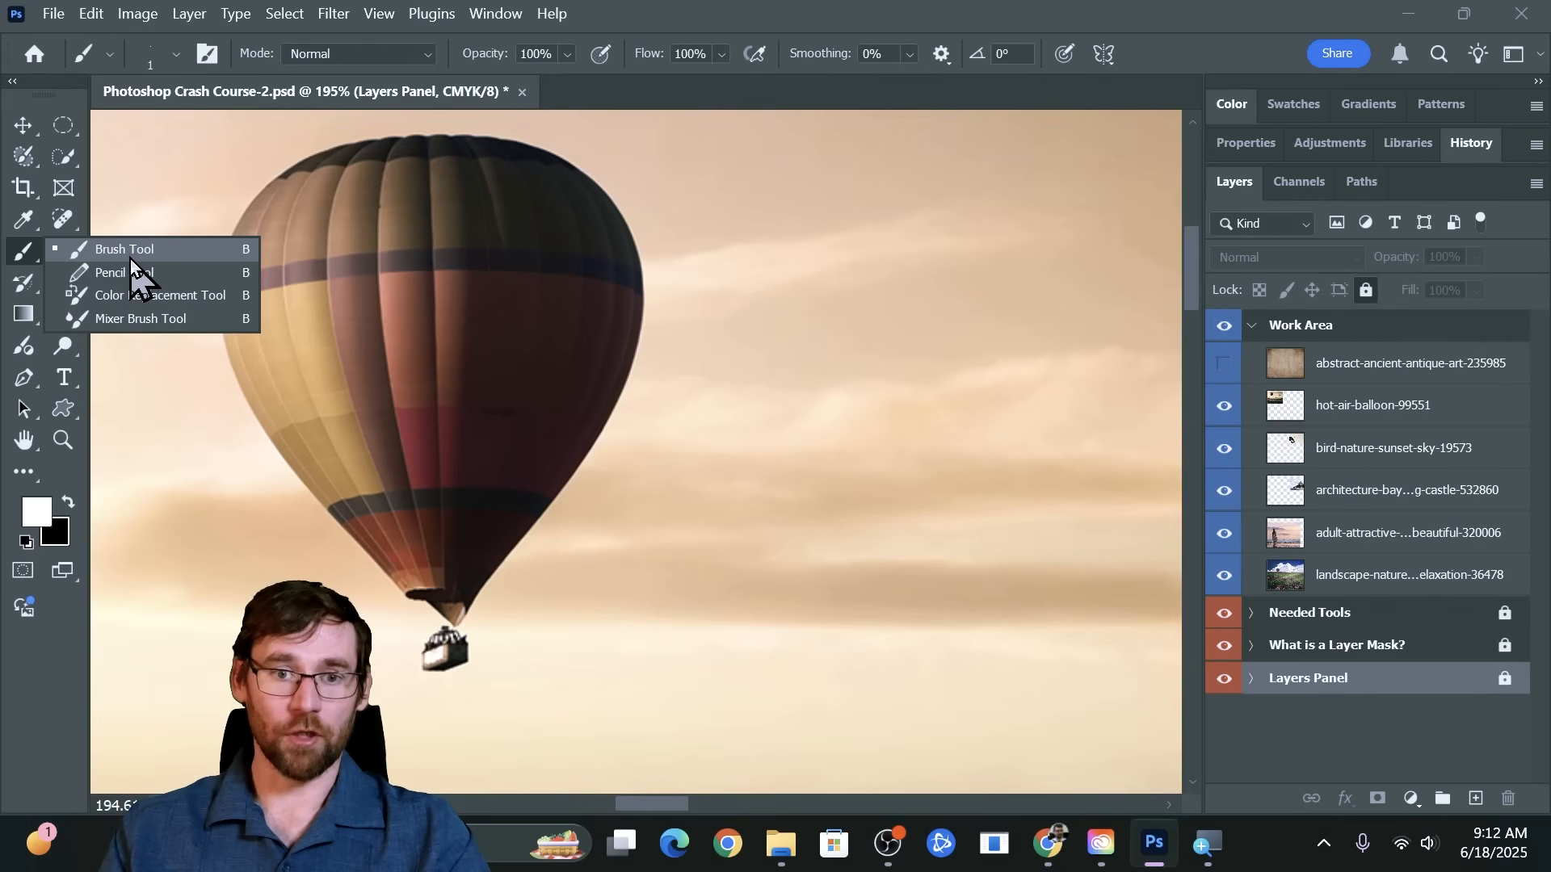
{"action": "left_click", "coordinate": [22, 125]}
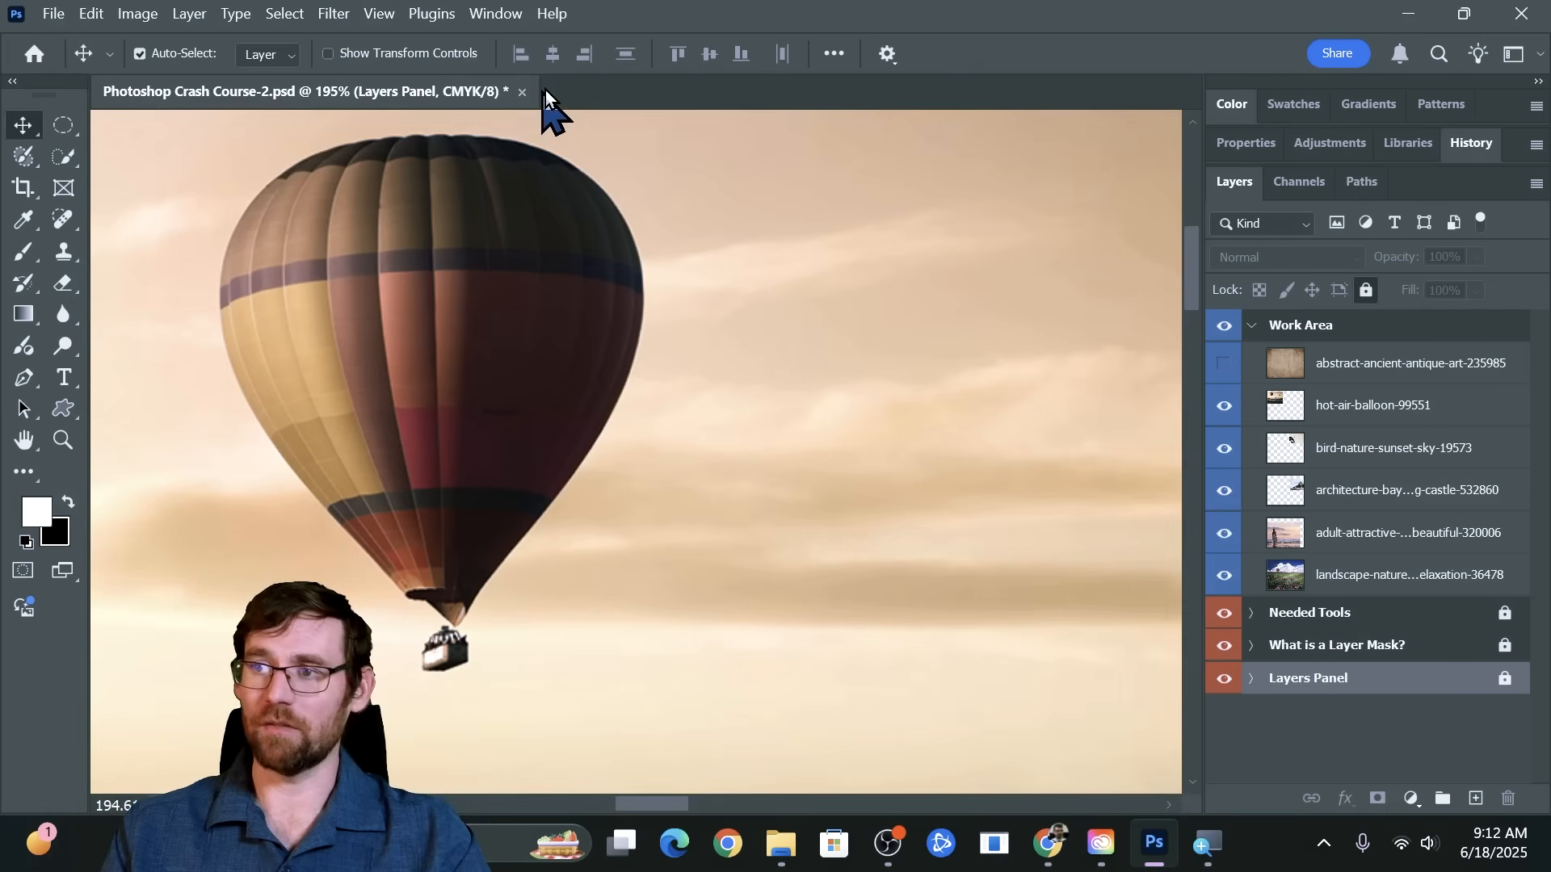
{"action": "left_click", "coordinate": [266, 283]}
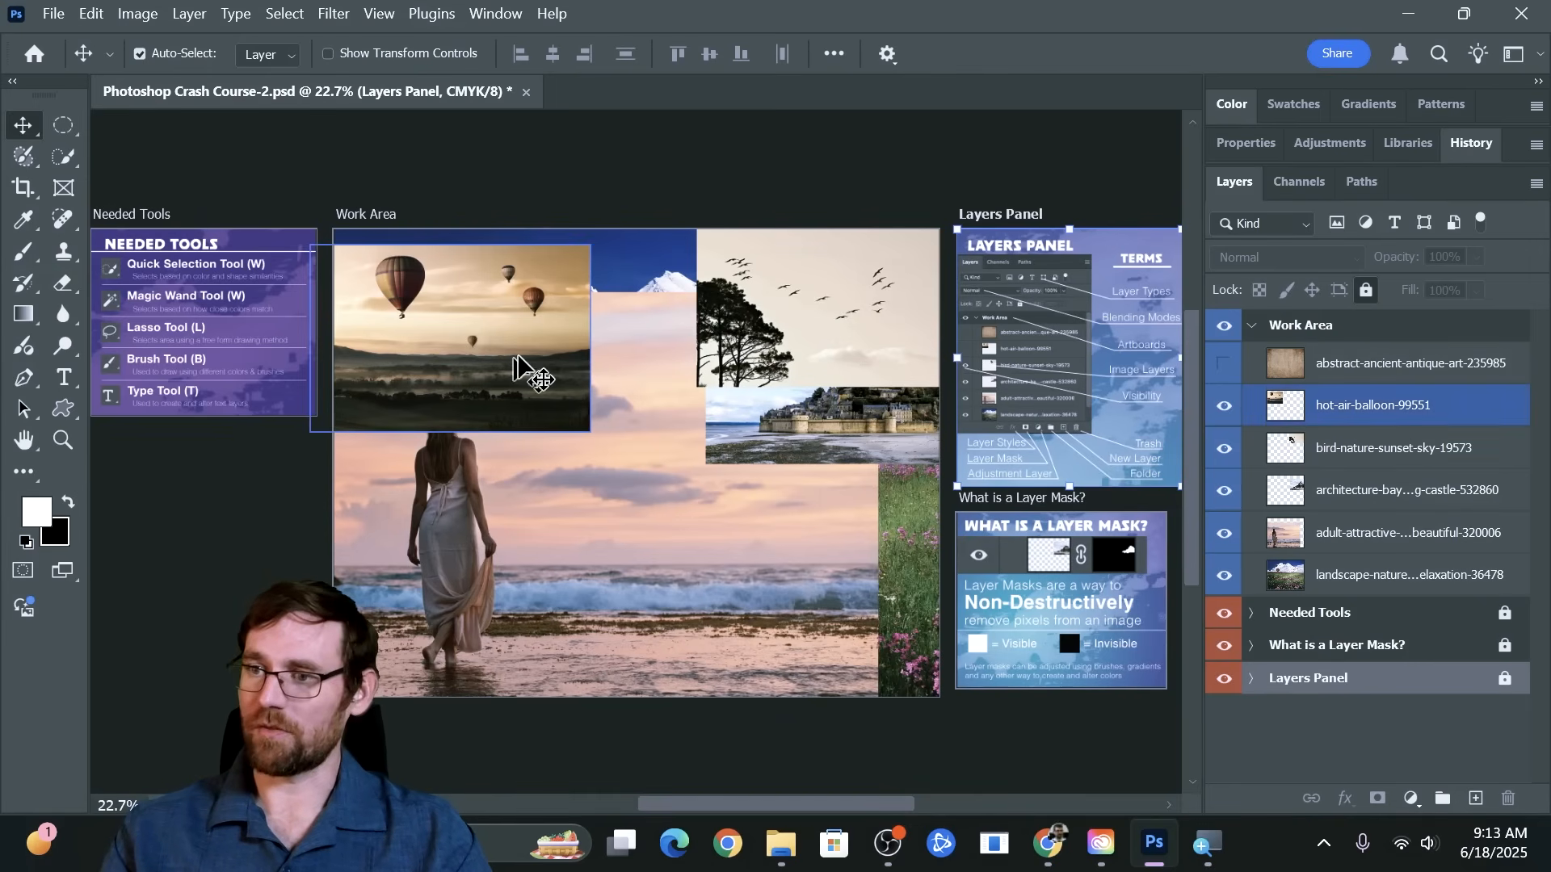
Activate the Quick Selection tool for the large balloon, check its brush settings, and set it to New Selection mode
{"action": "key", "text": "z"}
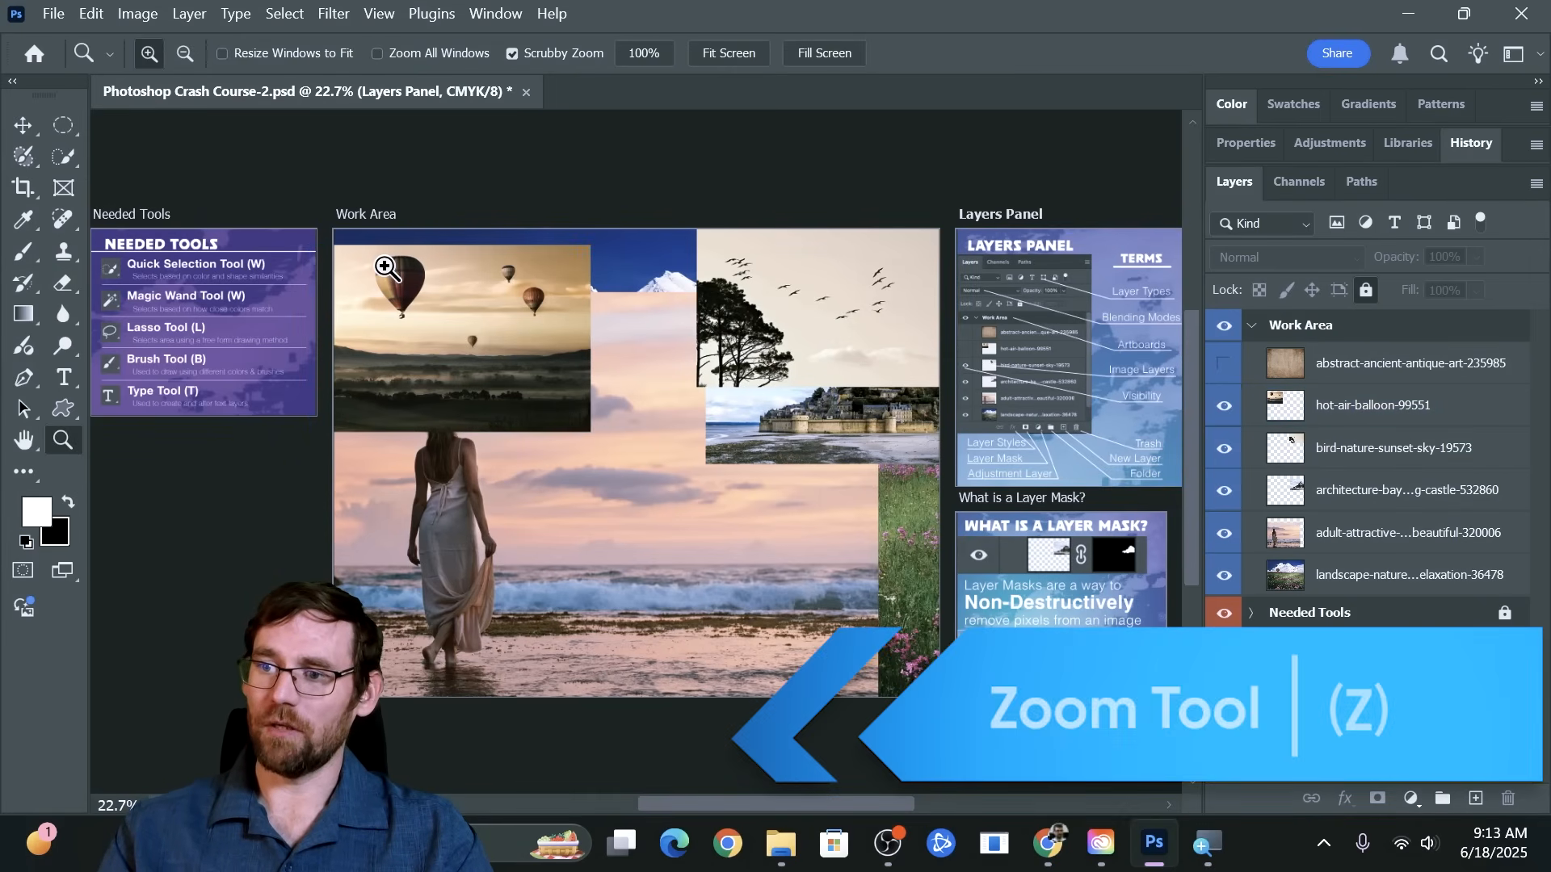
{"action": "left_click_drag", "start_coordinate": [418, 283], "coordinate": [530, 311]}
{"action": "scroll", "coordinate": [528, 309], "scroll_direction": "down", "scroll_amount": 1}
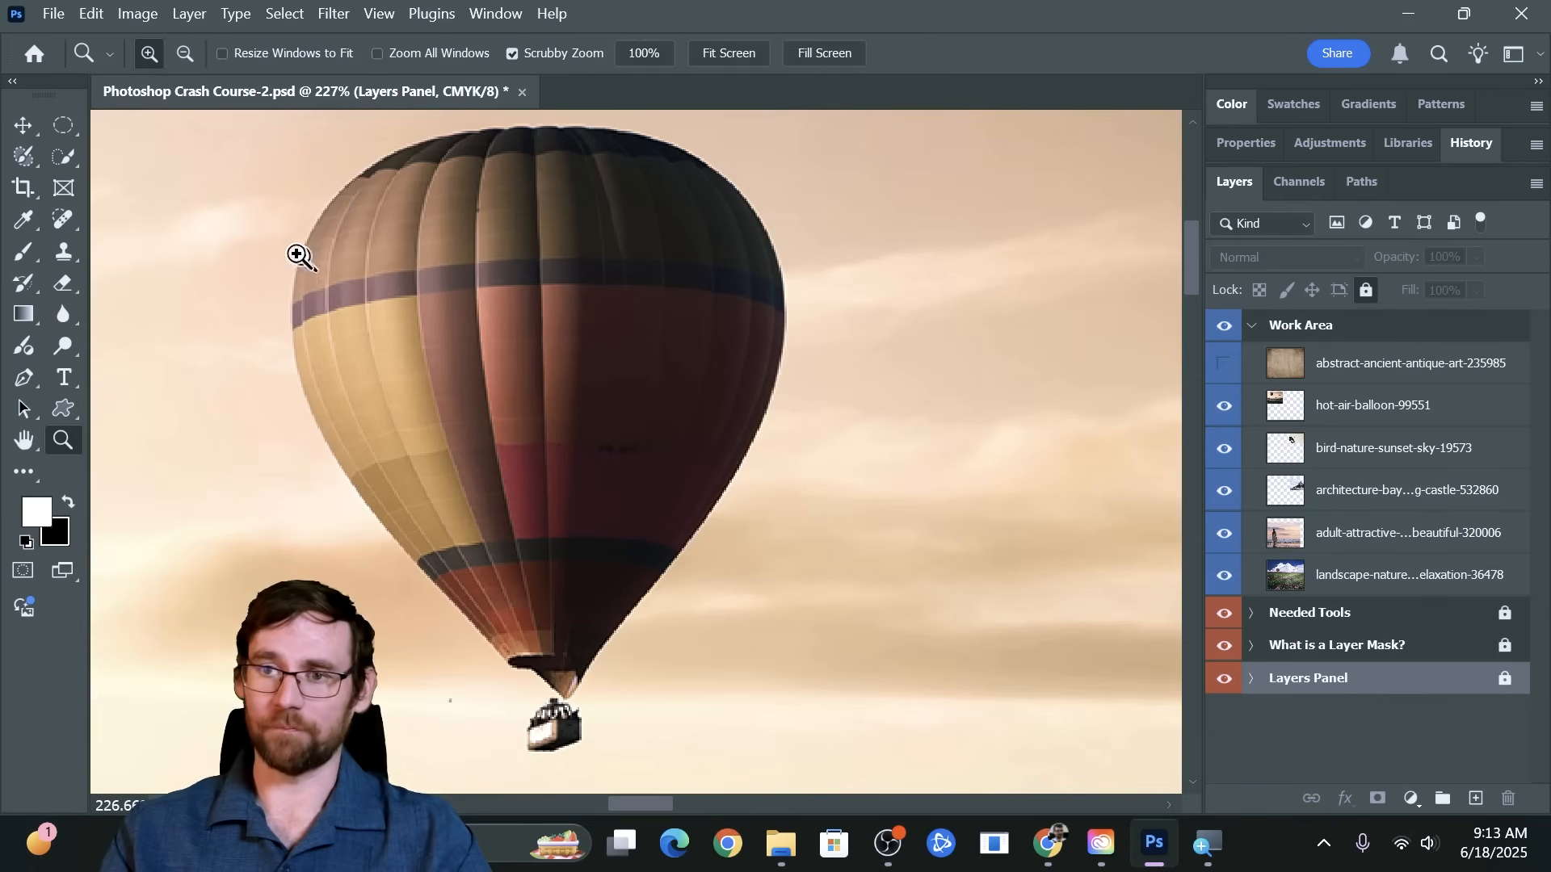
{"action": "left_click", "coordinate": [63, 158]}
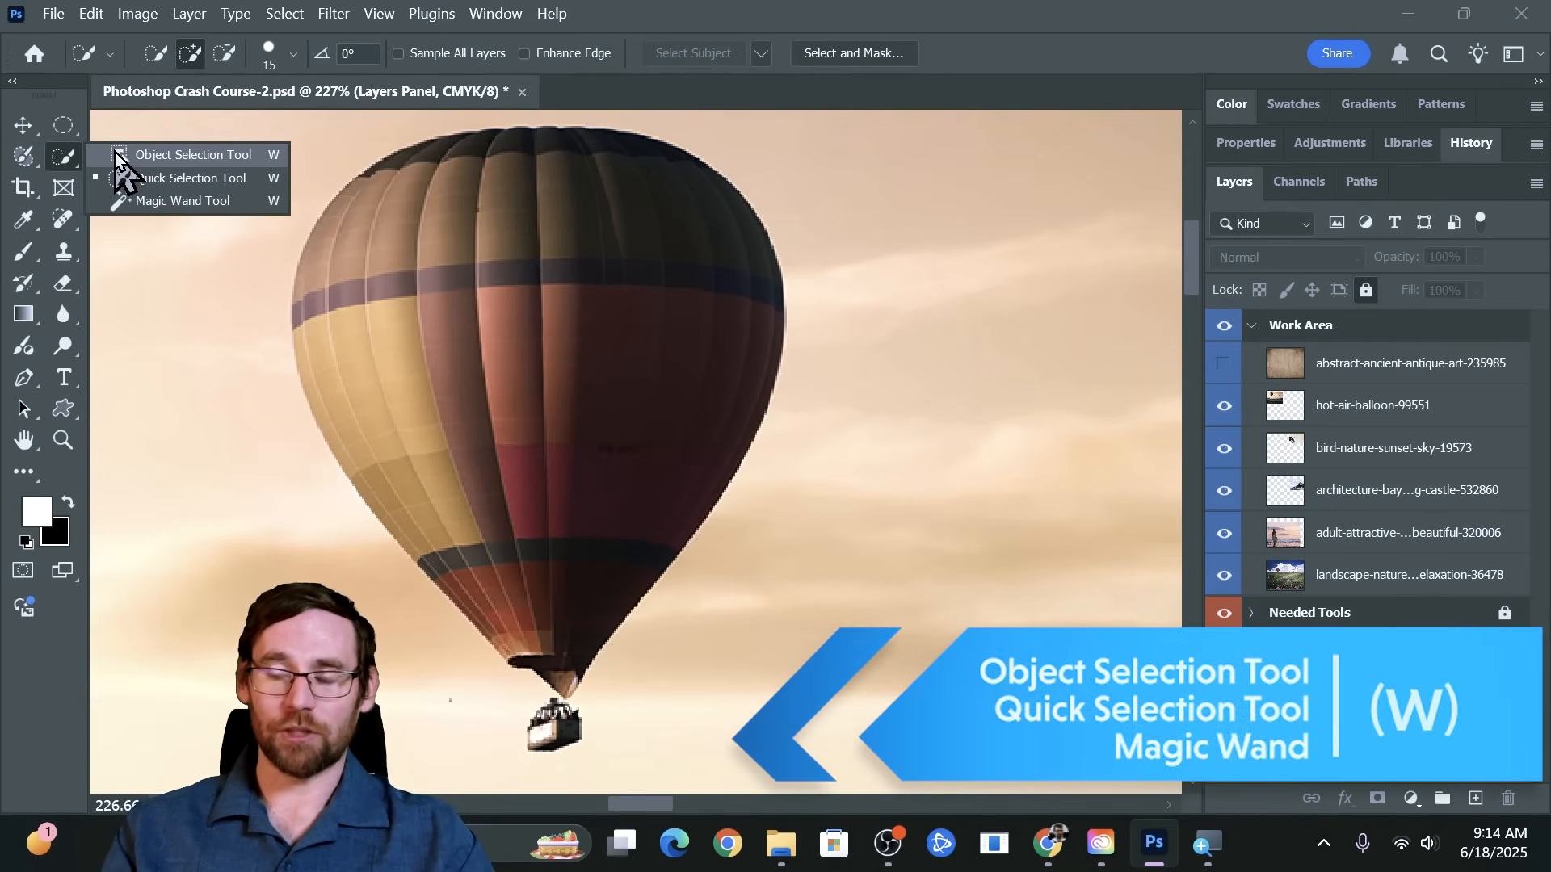
{"action": "left_click", "coordinate": [115, 154]}
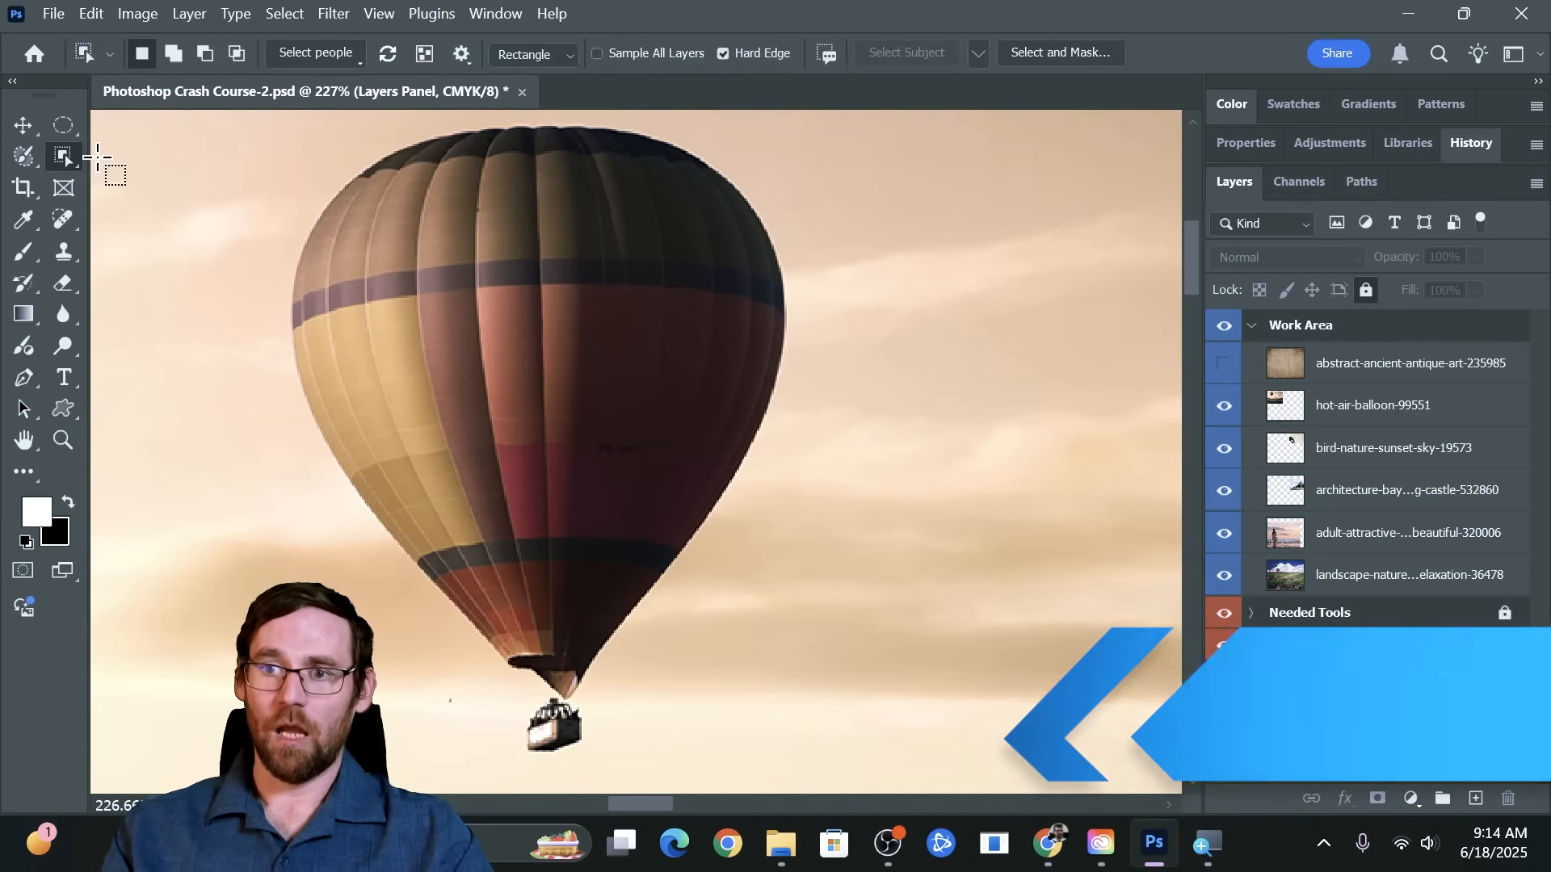
{"action": "right_click", "coordinate": [67, 167]}
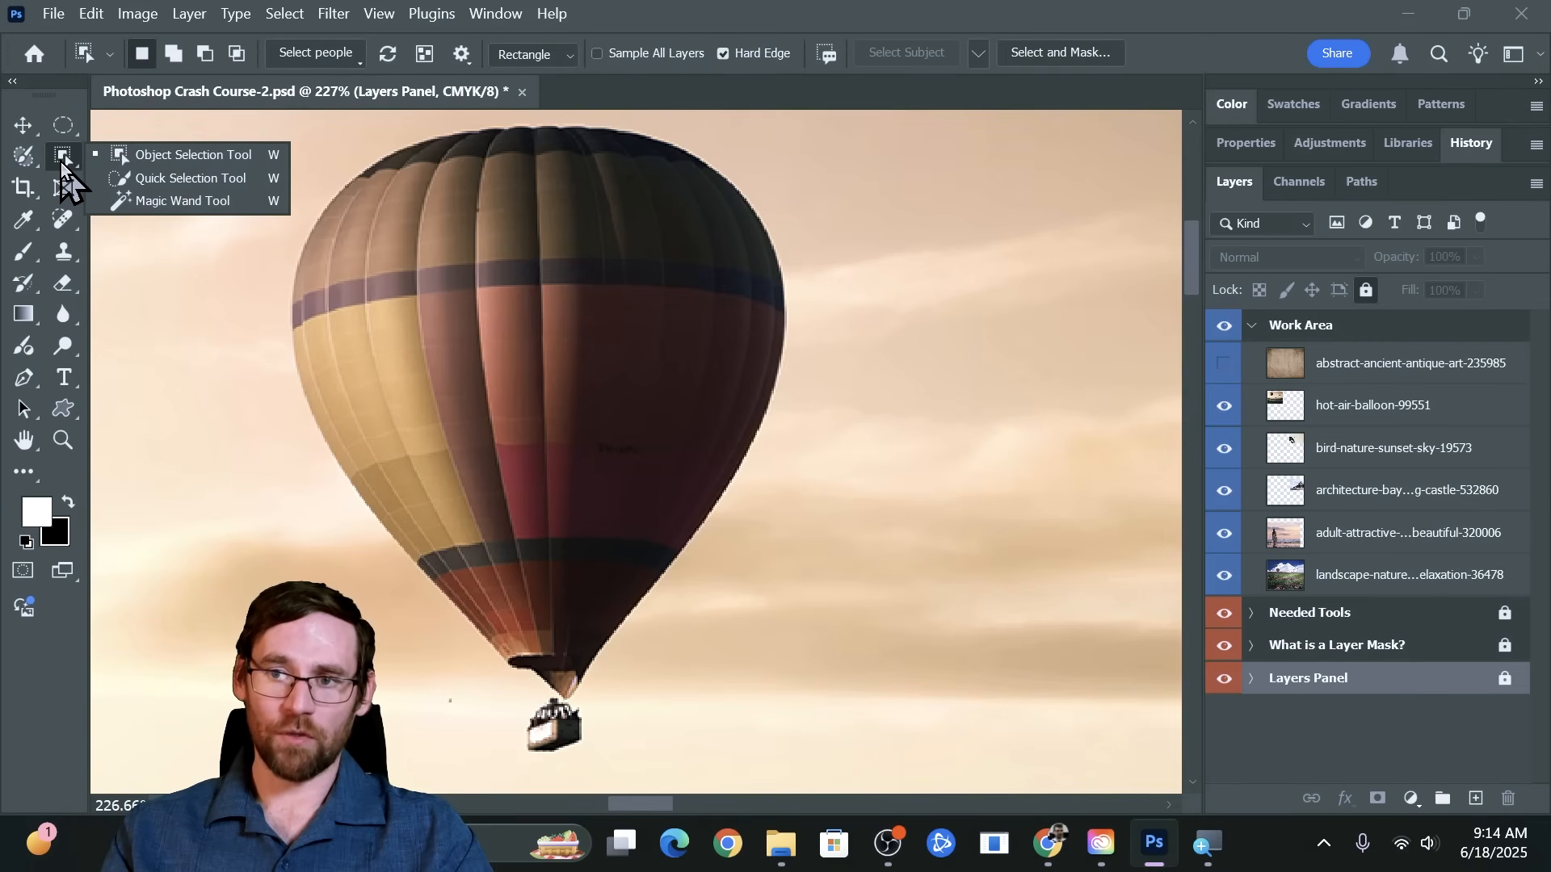
{"action": "left_click", "coordinate": [157, 181]}
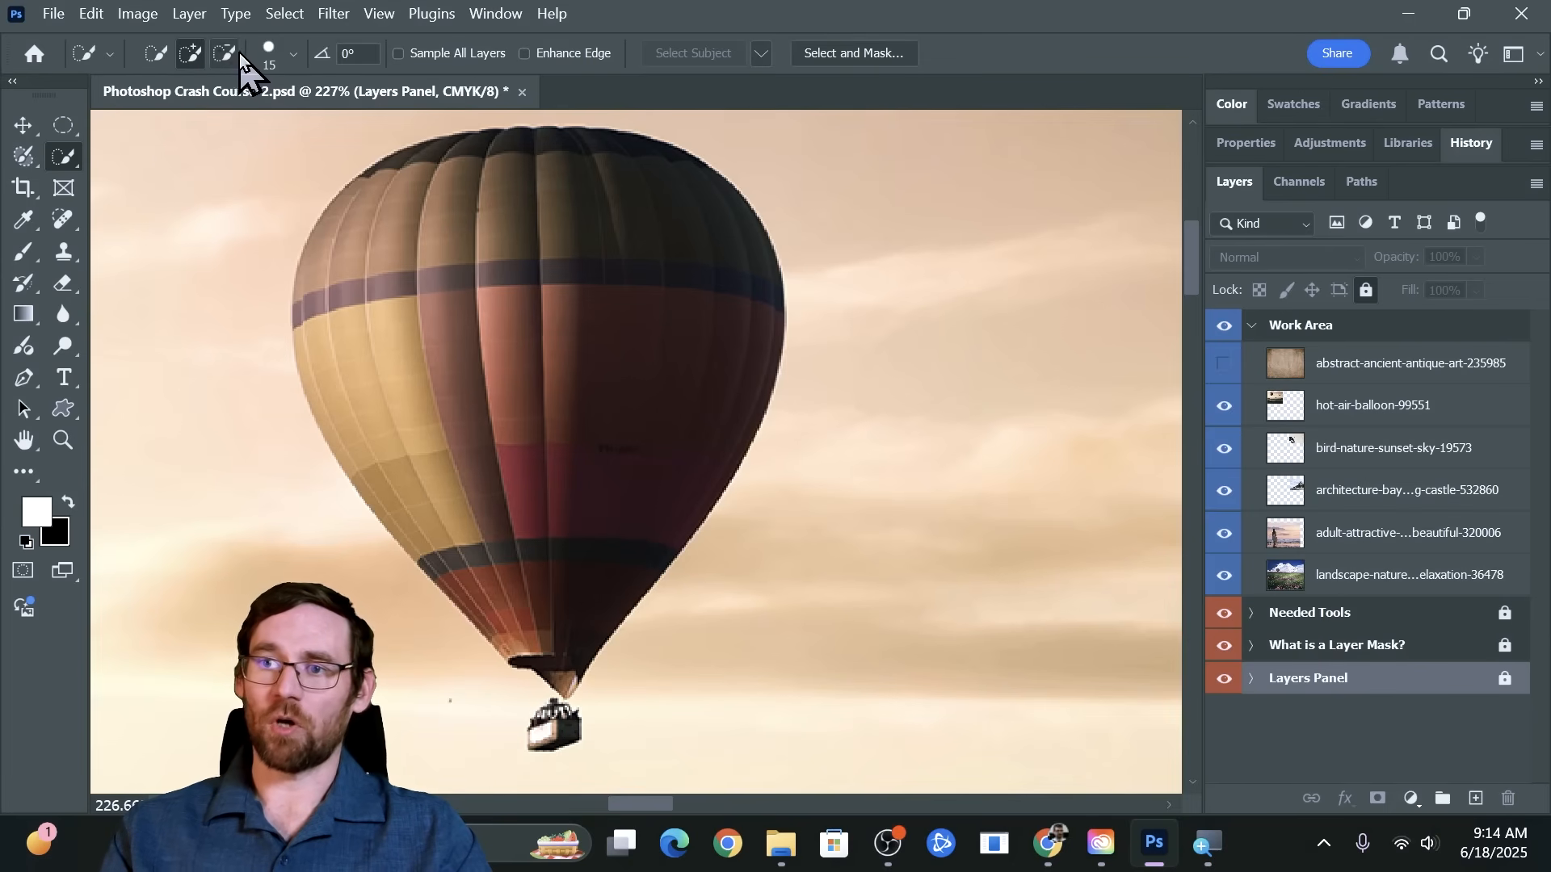
{"action": "left_click", "coordinate": [280, 60]}
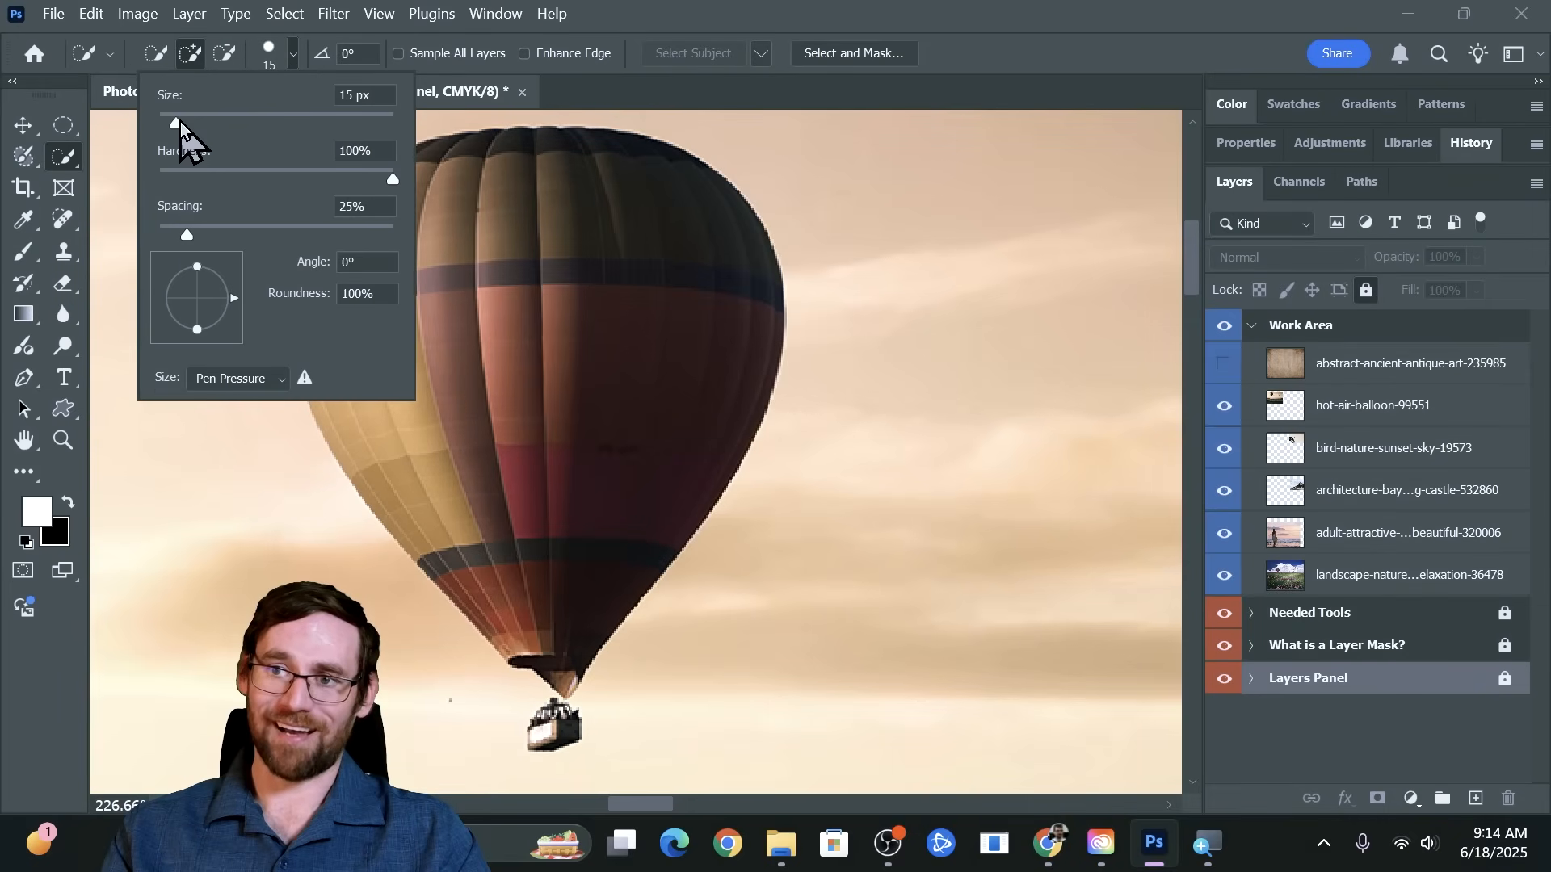
{"action": "left_click", "coordinate": [153, 54]}
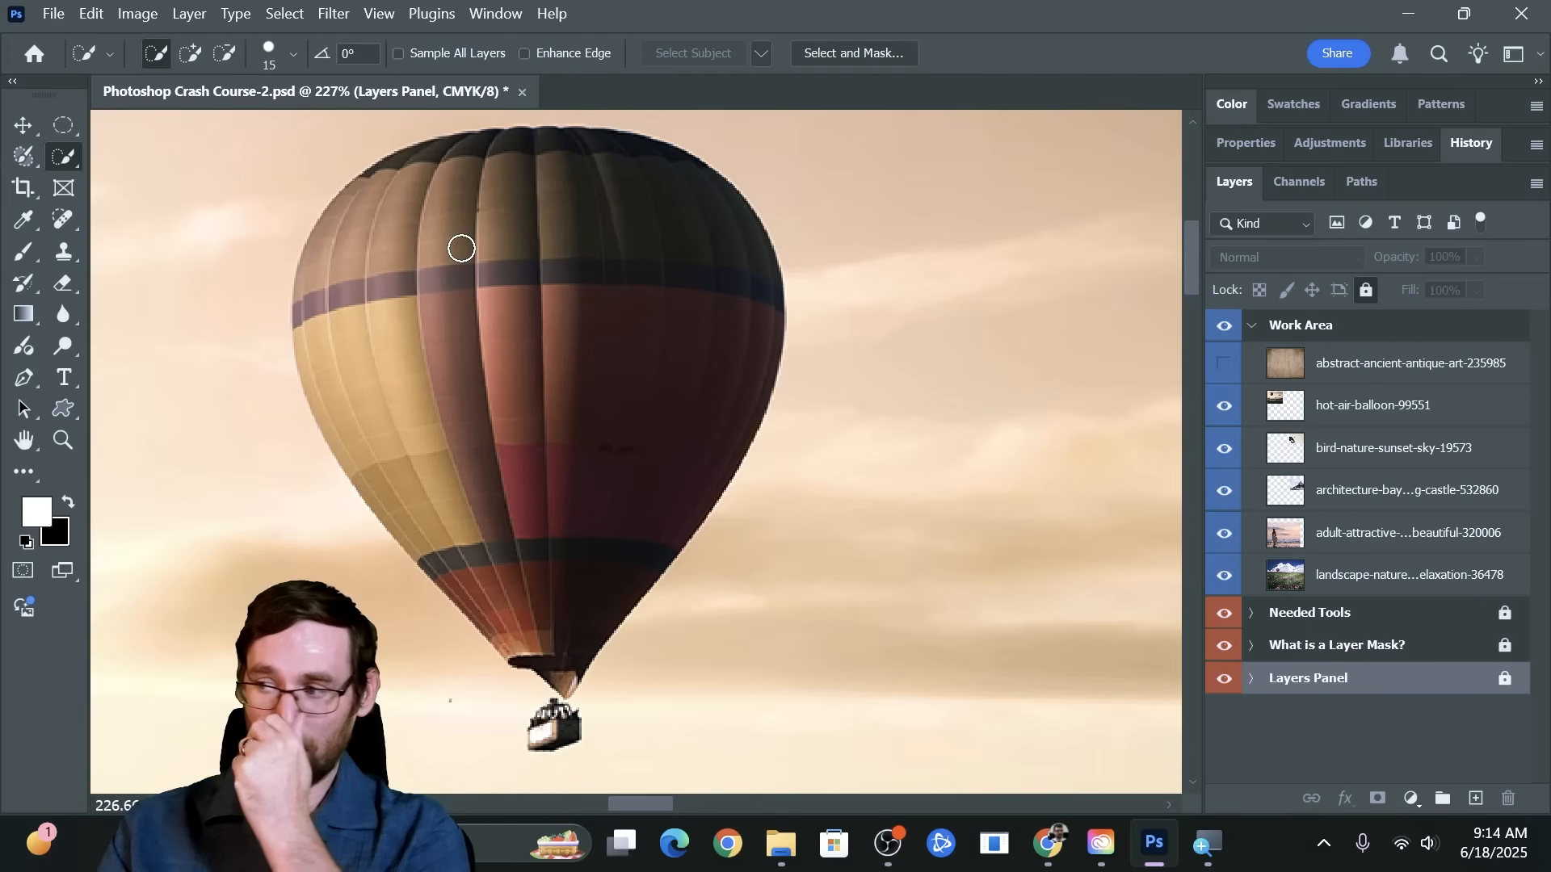
On the hot-air-balloon-99551 layer, select the large balloon's whole envelope with the Quick Selection tool
{"action": "left_click", "coordinate": [1341, 410]}
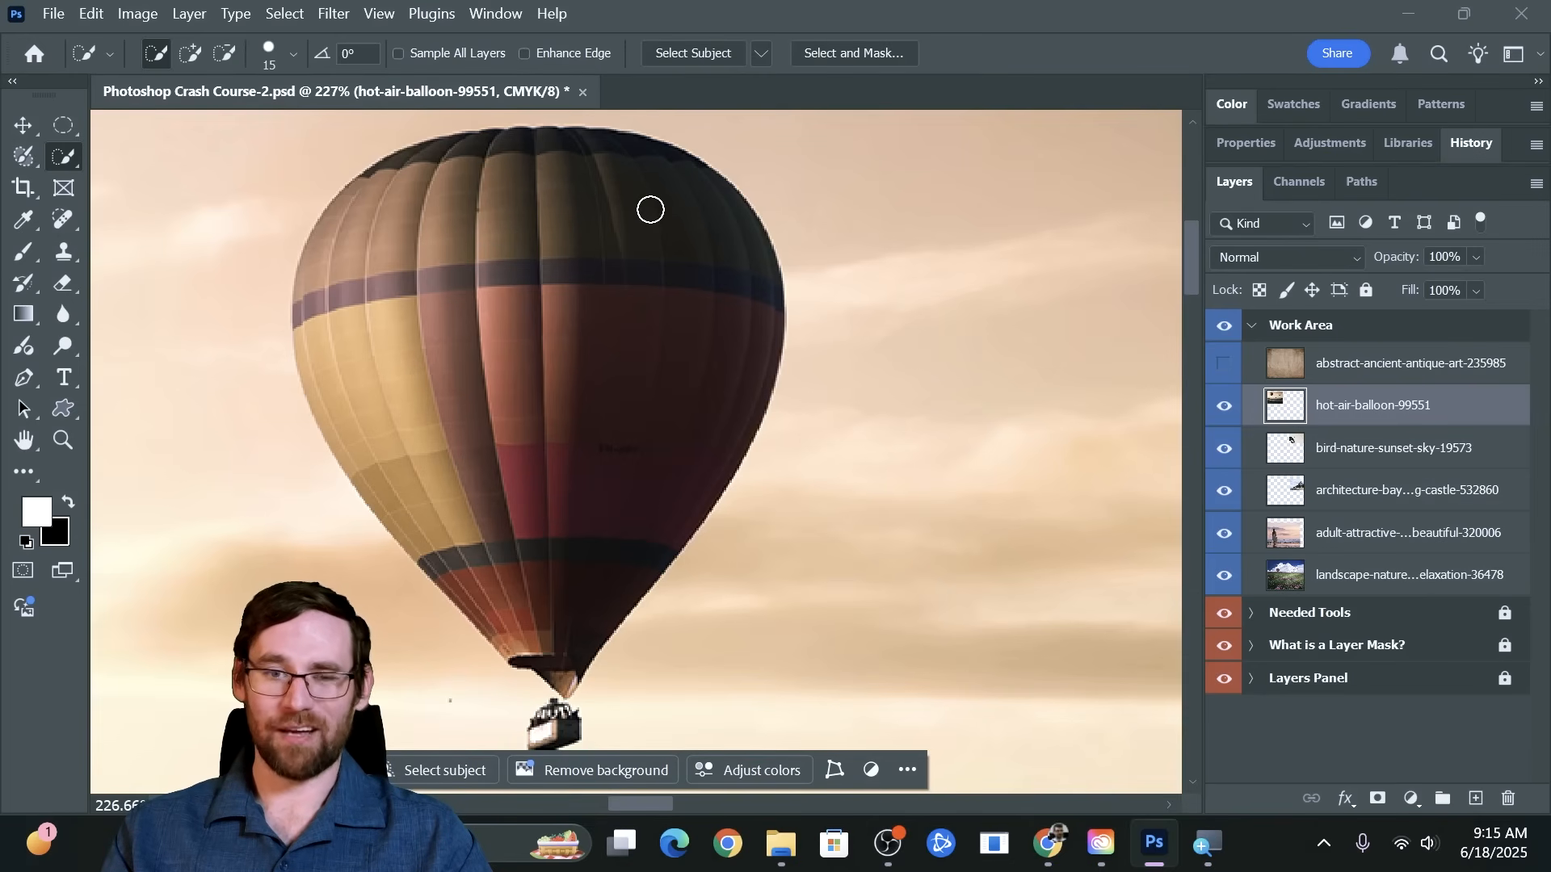
{"action": "left_click", "coordinate": [650, 210]}
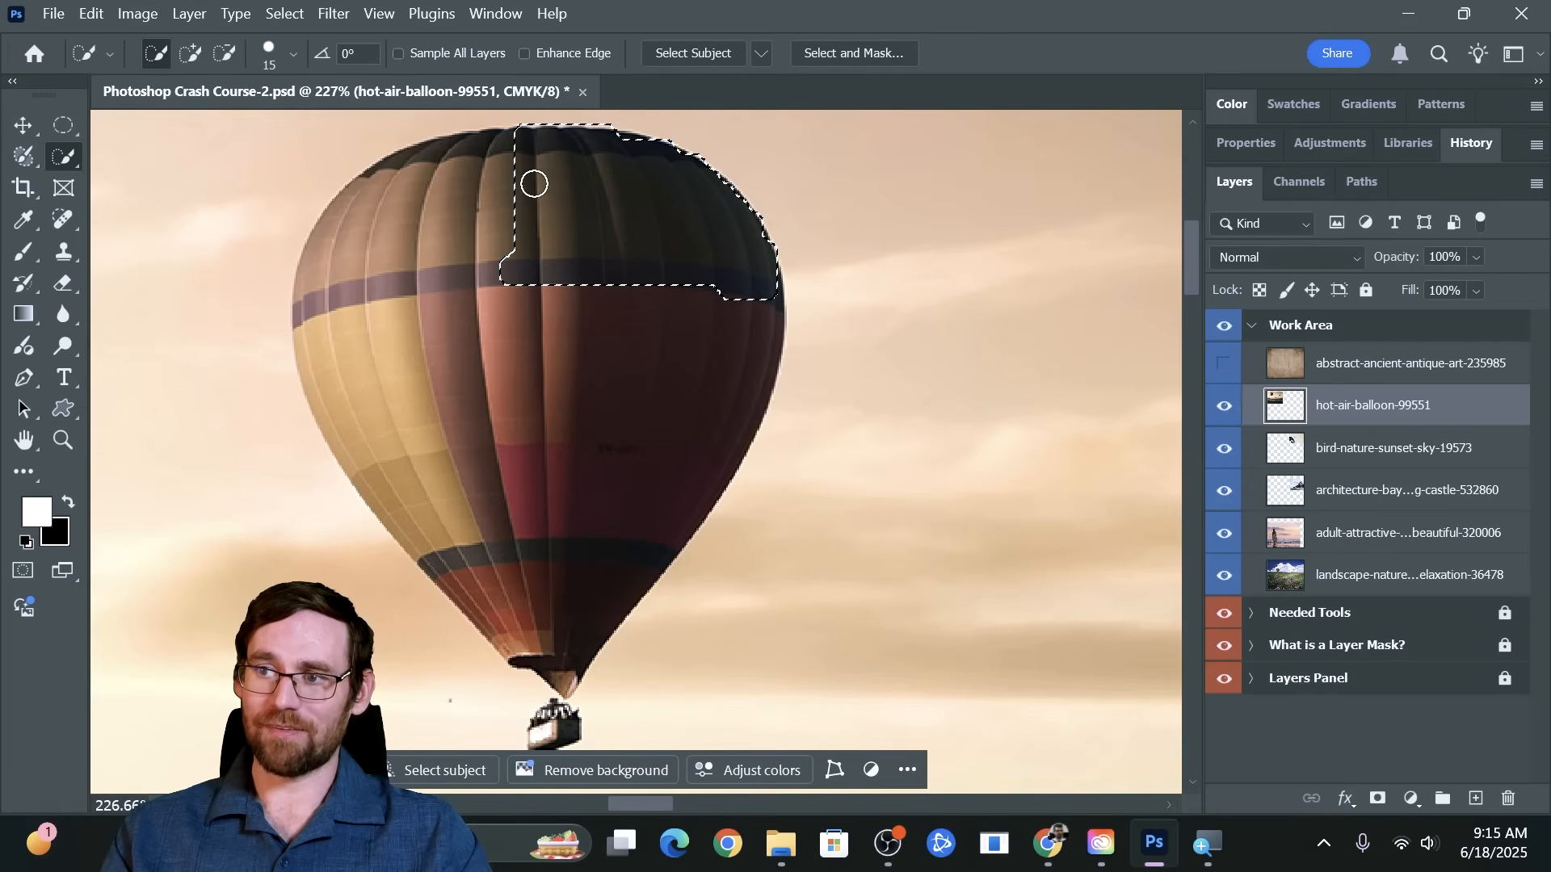
{"action": "left_click", "coordinate": [496, 190]}
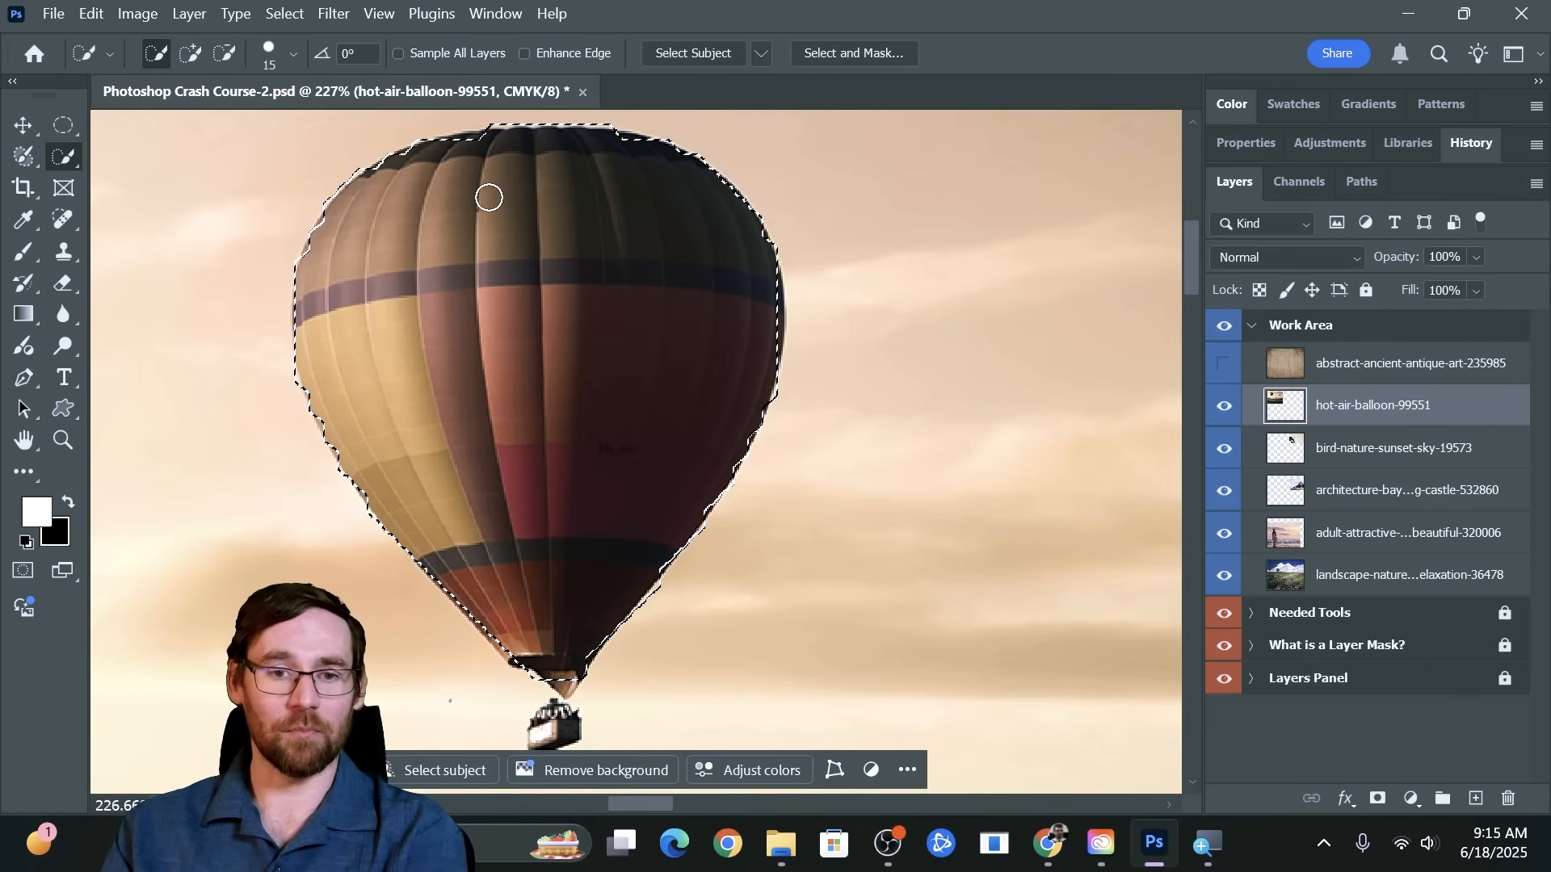
{"action": "left_click", "coordinate": [490, 208]}
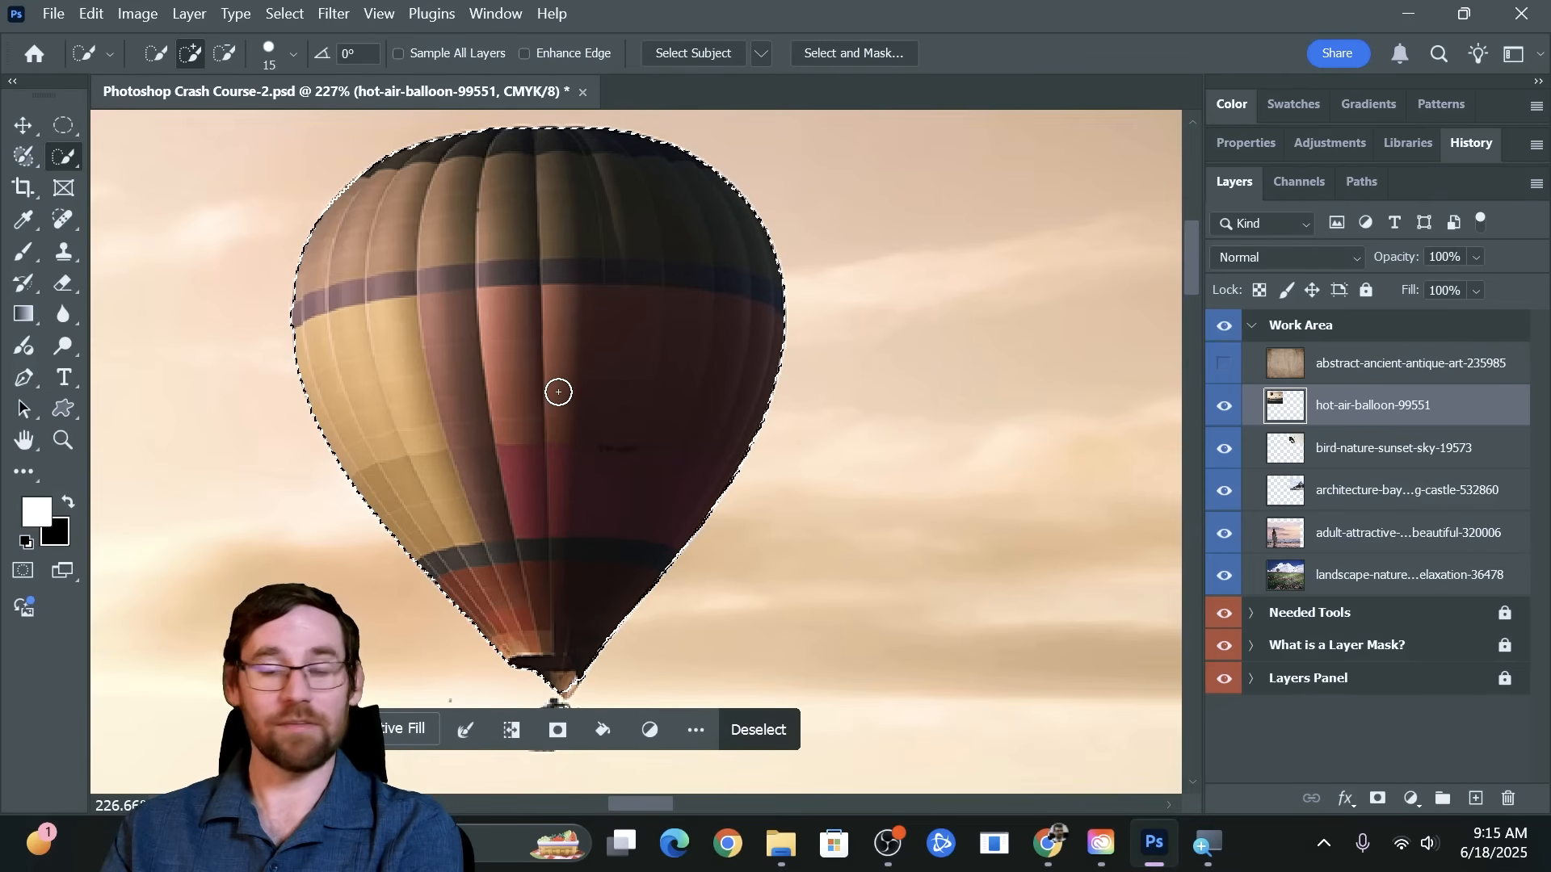
Move the Contextual Task Bar away from the balloon's basket and turn its display off
{"action": "scroll", "coordinate": [558, 391], "scroll_direction": "down", "scroll_amount": 6}
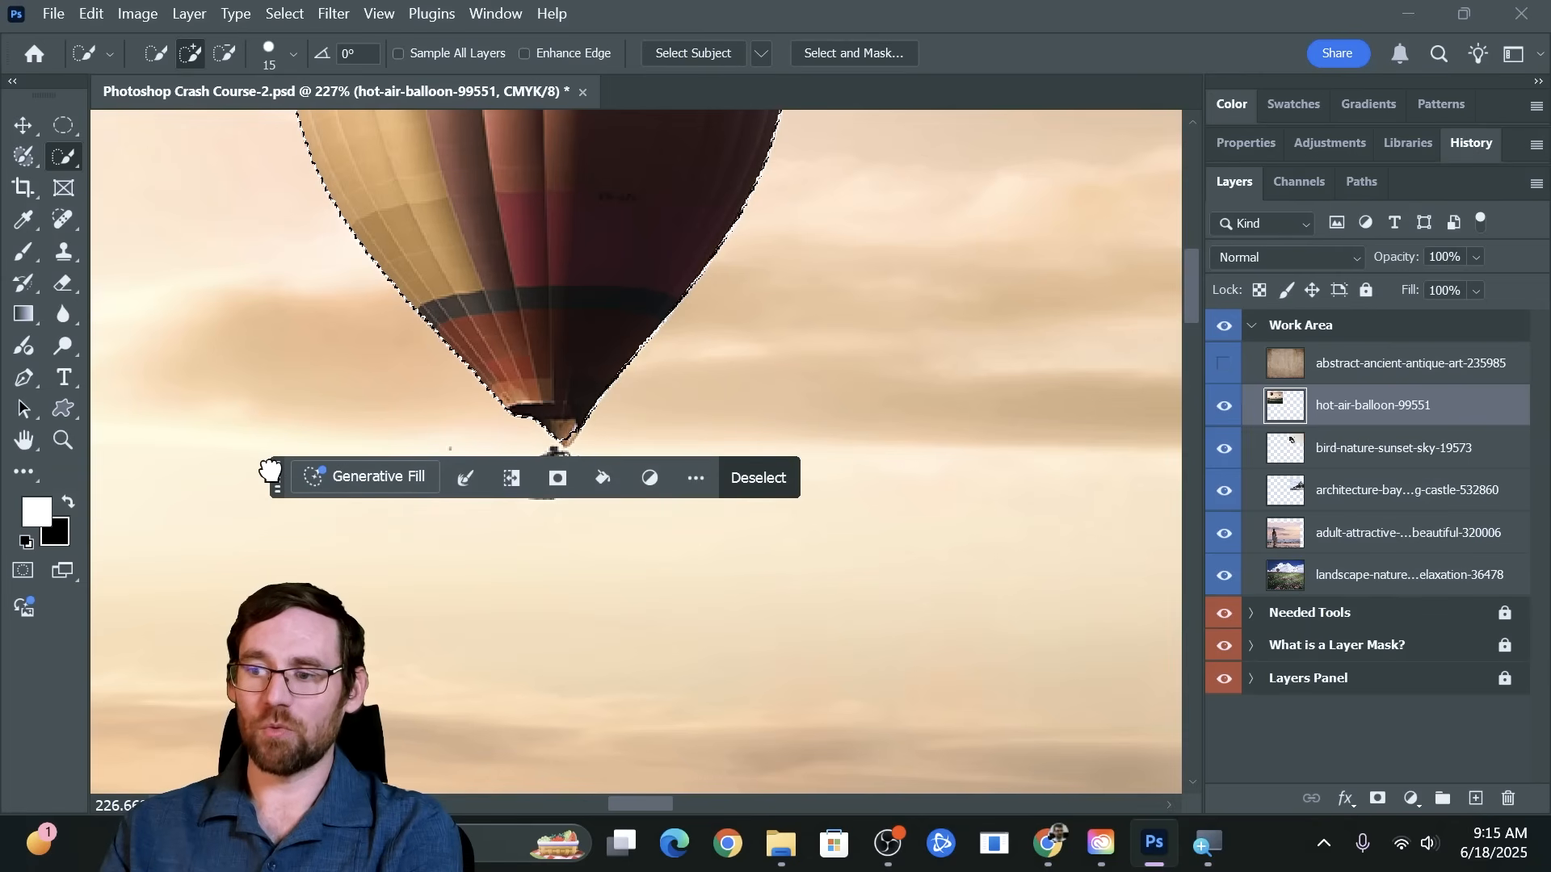
{"action": "left_click_drag", "start_coordinate": [270, 473], "coordinate": [246, 651]}
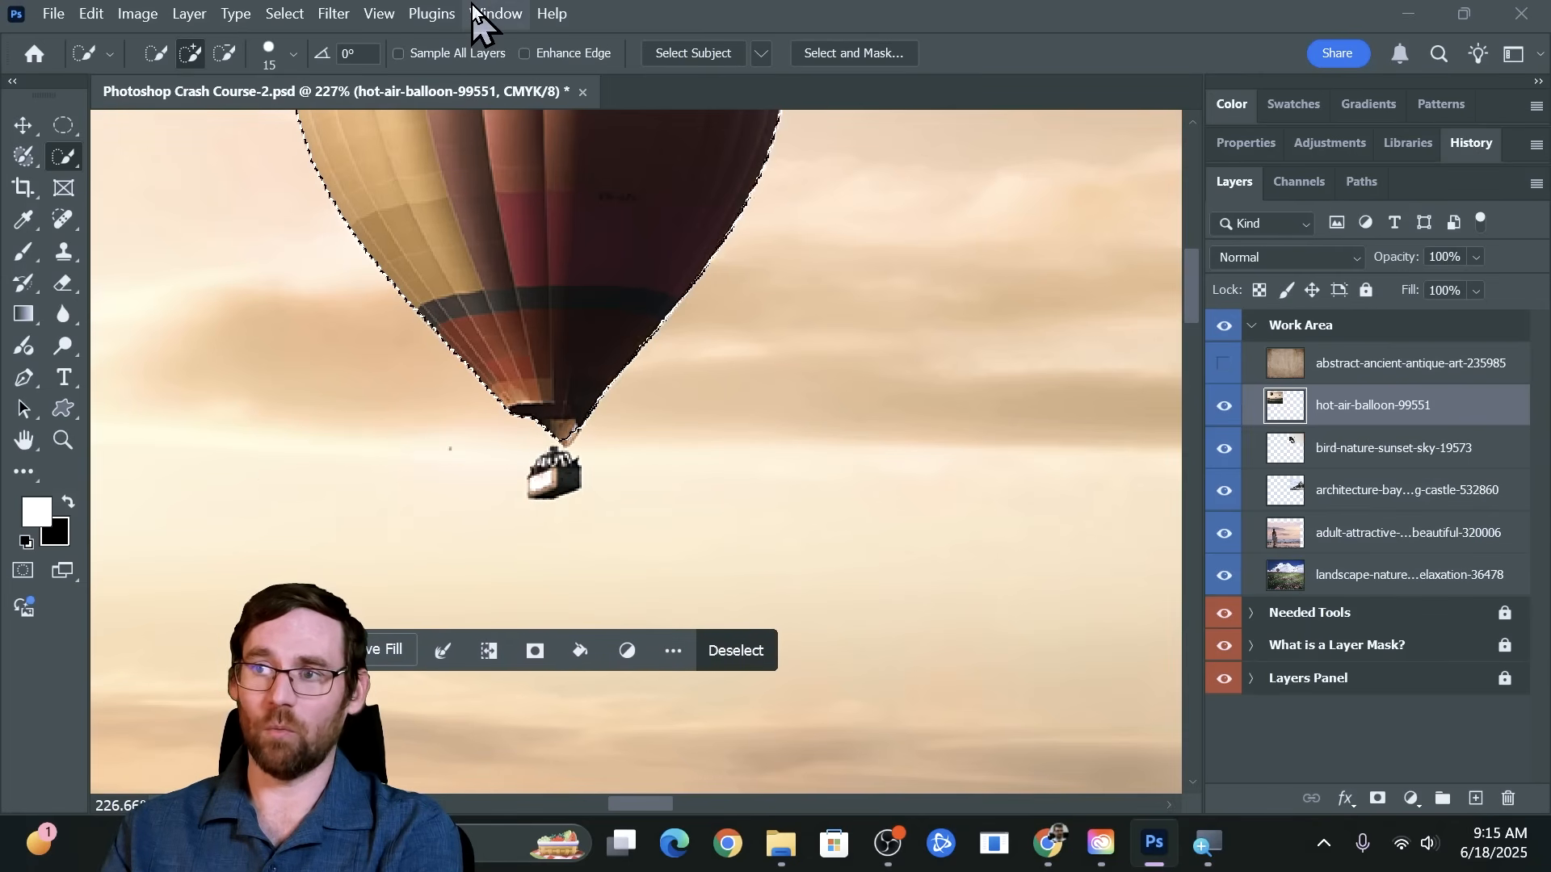
{"action": "left_click", "coordinate": [494, 14]}
{"action": "mouse_move", "coordinate": [567, 855]}
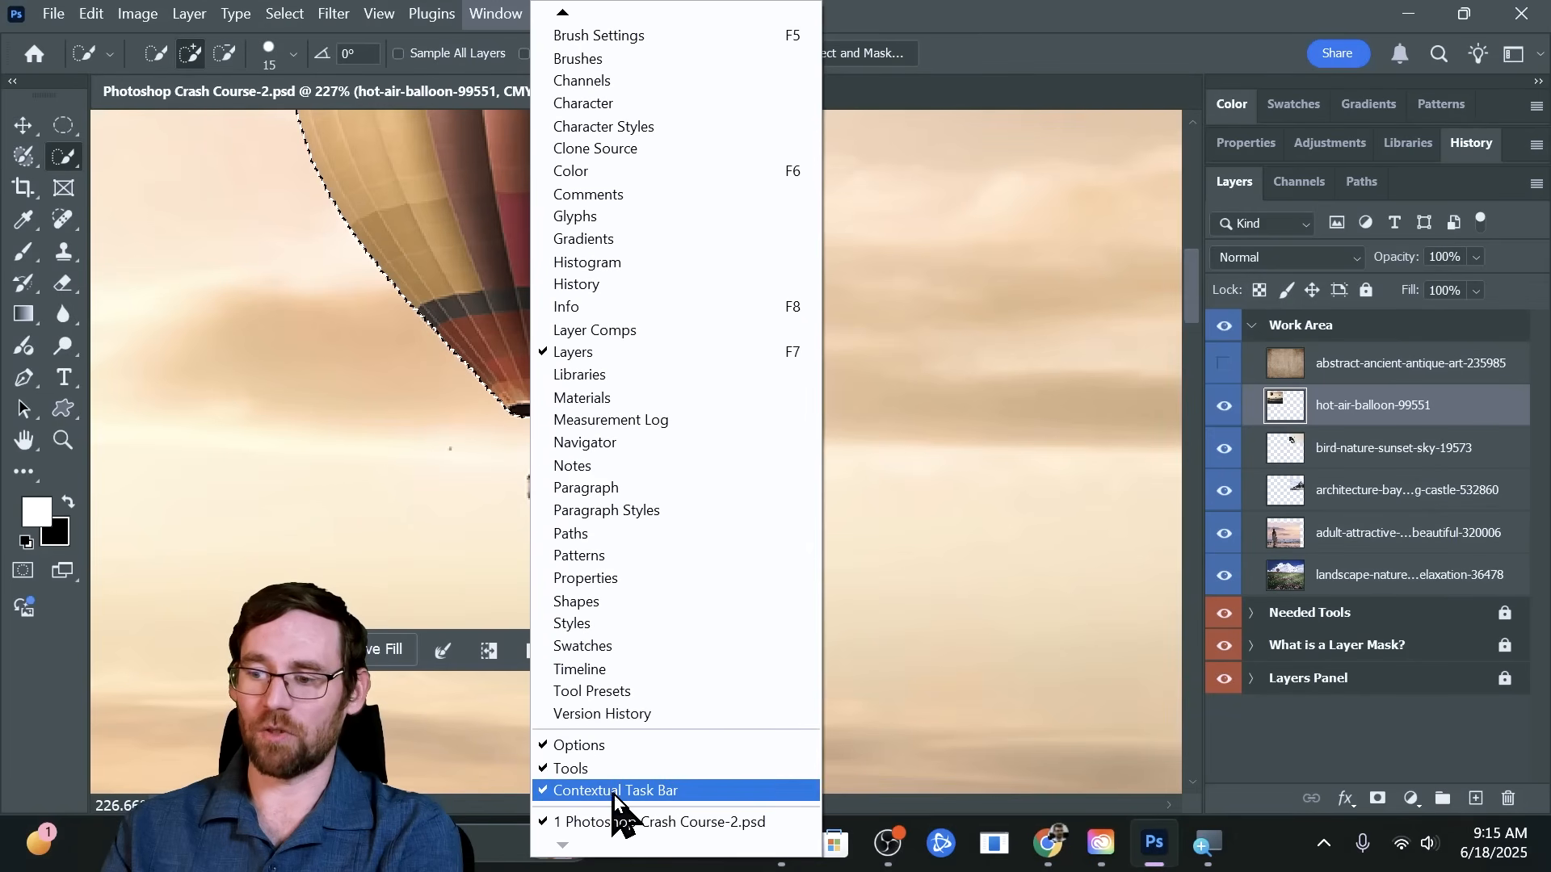
{"action": "left_click", "coordinate": [614, 792]}
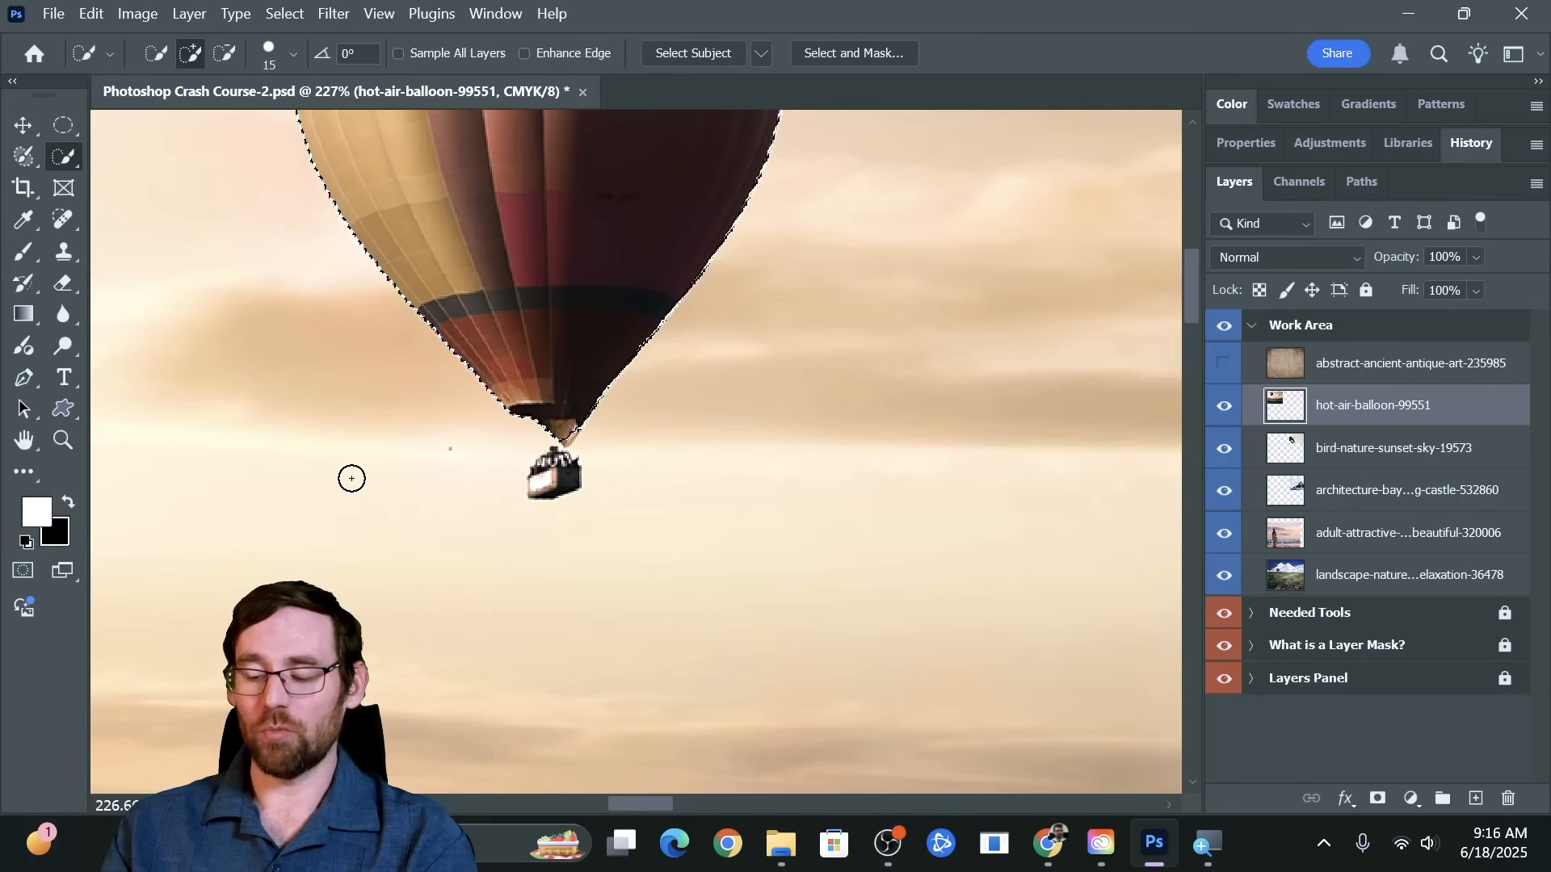
Shrink the Quick Selection brush to 3 px, enlarge it to 125 px, and reduce it to 9 px
{"action": "key", "text": "bracketleft"}
{"action": "key", "text": "bracketleft"}
{"action": "key", "text": "bracketleft"}
{"action": "key", "text": "bracketleft"}
{"action": "key", "text": "bracketleft"}
{"action": "key", "text": "bracketleft"}
{"action": "key", "text": "bracketleft"}
{"action": "key", "text": "bracketleft"}
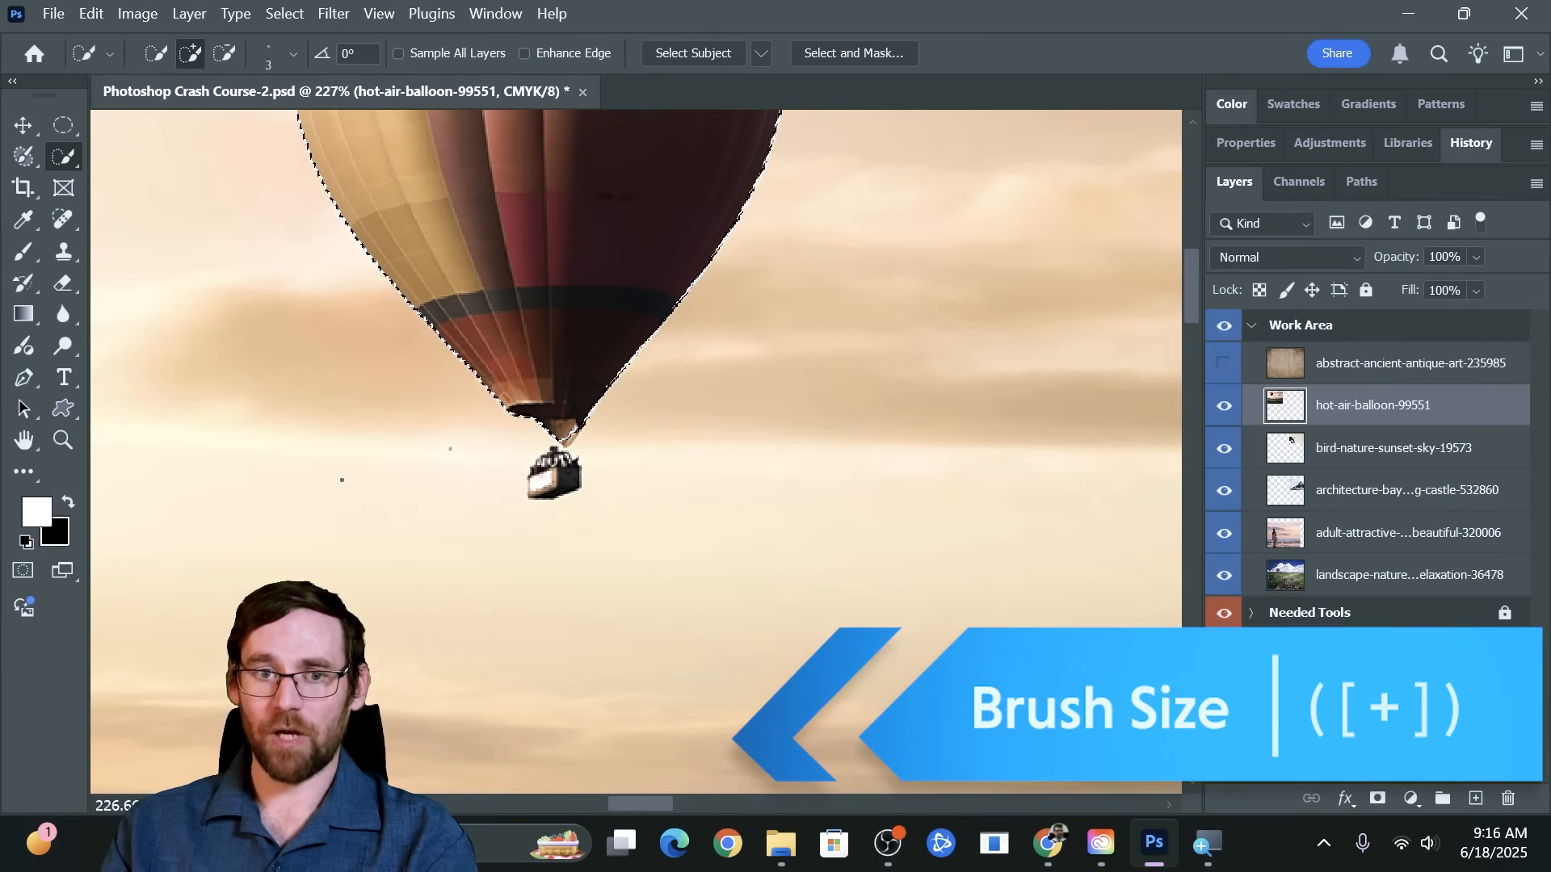
{"action": "key", "text": "bracketright"}
{"action": "key", "text": "bracketright"}
{"action": "key", "text": "bracketright"}
{"action": "key", "text": "bracketright"}
{"action": "key", "text": "bracketright"}
{"action": "key", "text": "bracketright"}
{"action": "key", "text": "bracketright"}
{"action": "key", "text": "bracketright"}
{"action": "key", "text": "bracketright"}
{"action": "key", "text": "bracketright"}
{"action": "key", "text": "bracketright"}
{"action": "key", "text": "bracketright"}
{"action": "key", "text": "bracketright"}
{"action": "key", "text": "bracketright"}
{"action": "key", "text": "bracketright"}
{"action": "key", "text": "bracketright"}
{"action": "key", "text": "bracketright"}
{"action": "key", "text": "bracketright"}
{"action": "key", "text": "bracketright"}
{"action": "key", "text": "bracketright"}
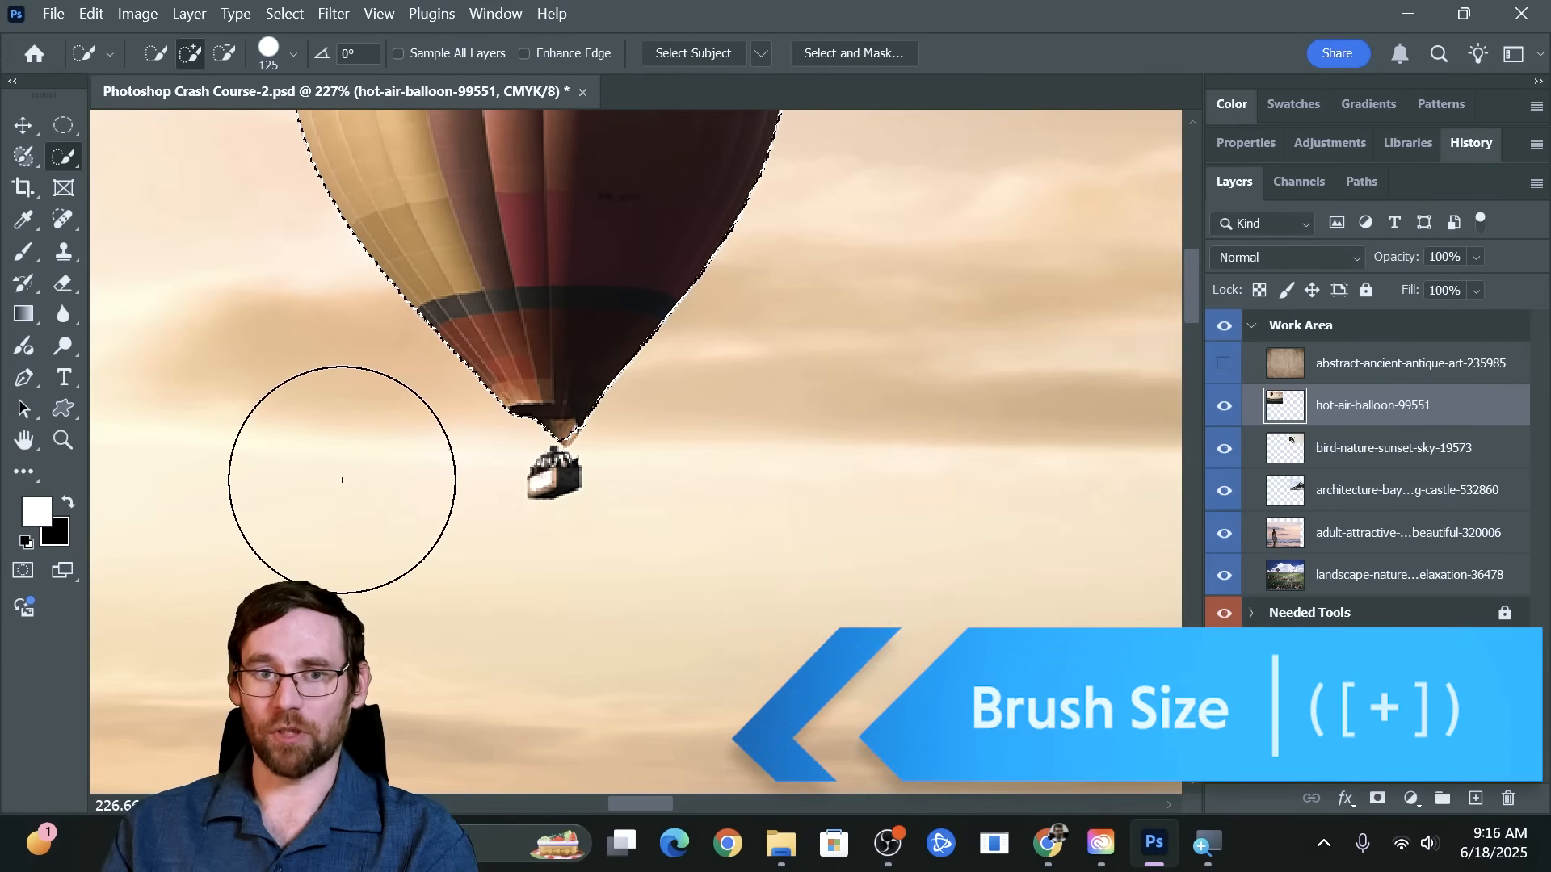
{"action": "key", "text": "bracketleft"}
{"action": "key", "text": "bracketleft"}
{"action": "key", "text": "bracketleft"}
{"action": "key", "text": "bracketleft"}
{"action": "key", "text": "bracketleft"}
{"action": "key", "text": "bracketleft"}
{"action": "key", "text": "bracketleft"}
{"action": "key", "text": "bracketleft"}
{"action": "key", "text": "bracketleft"}
{"action": "key", "text": "bracketleft"}
{"action": "key", "text": "bracketleft"}
{"action": "key", "text": "bracketleft"}
{"action": "key", "text": "bracketleft"}
{"action": "key", "text": "bracketleft"}
{"action": "key", "text": "bracketleft"}
{"action": "key", "text": "bracketleft"}
{"action": "key", "text": "bracketleft"}
{"action": "key", "text": "bracketleft"}
{"action": "key", "text": "bracketleft"}
{"action": "key", "text": "bracketleft"}
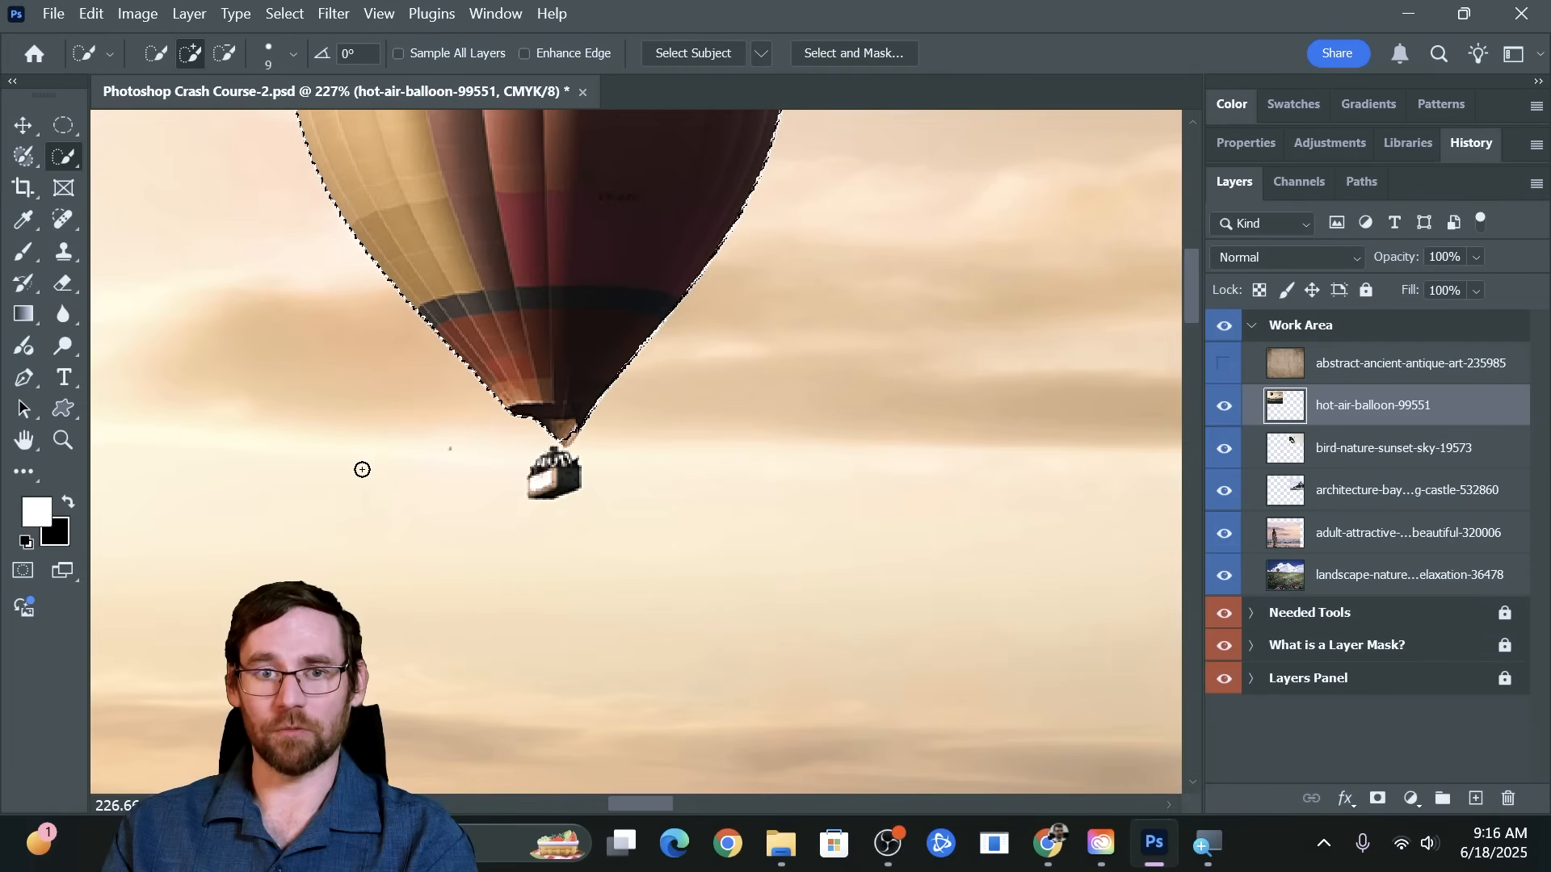
Vary the Quick Selection brush size, settle on 10 px, and check its size and hardness settings
{"action": "key", "text": "bracketright"}
{"action": "key", "text": "bracketright"}
{"action": "key", "text": "bracketright"}
{"action": "key", "text": "bracketright"}
{"action": "key", "text": "bracketright"}
{"action": "key", "text": "bracketright"}
{"action": "key", "text": "bracketright"}
{"action": "key", "text": "bracketright"}
{"action": "key", "text": "bracketright"}
{"action": "key", "text": "bracketright"}
{"action": "key", "text": "bracketright"}
{"action": "key", "text": "bracketright"}
{"action": "key", "text": "bracketright"}
{"action": "key", "text": "bracketright"}
{"action": "key", "text": "bracketright"}
{"action": "key", "text": "bracketright"}
{"action": "key", "text": "bracketleft"}
{"action": "key", "text": "bracketleft"}
{"action": "key", "text": "bracketleft"}
{"action": "key", "text": "bracketleft"}
{"action": "key", "text": "bracketleft"}
{"action": "key", "text": "bracketleft"}
{"action": "key", "text": "bracketleft"}
{"action": "key", "text": "bracketleft"}
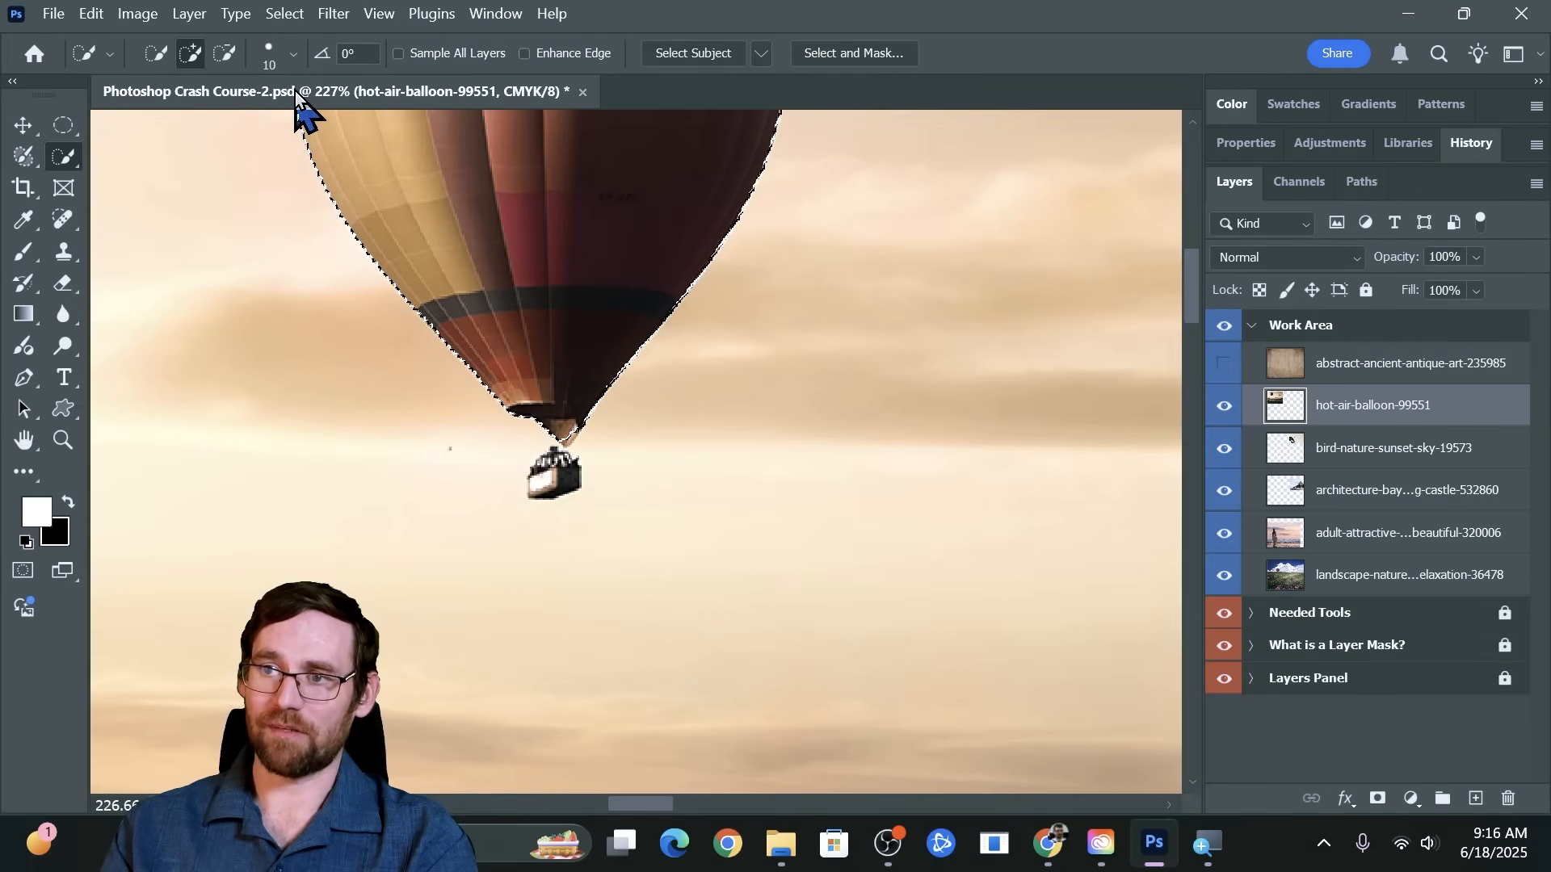
{"action": "left_click", "coordinate": [268, 58]}
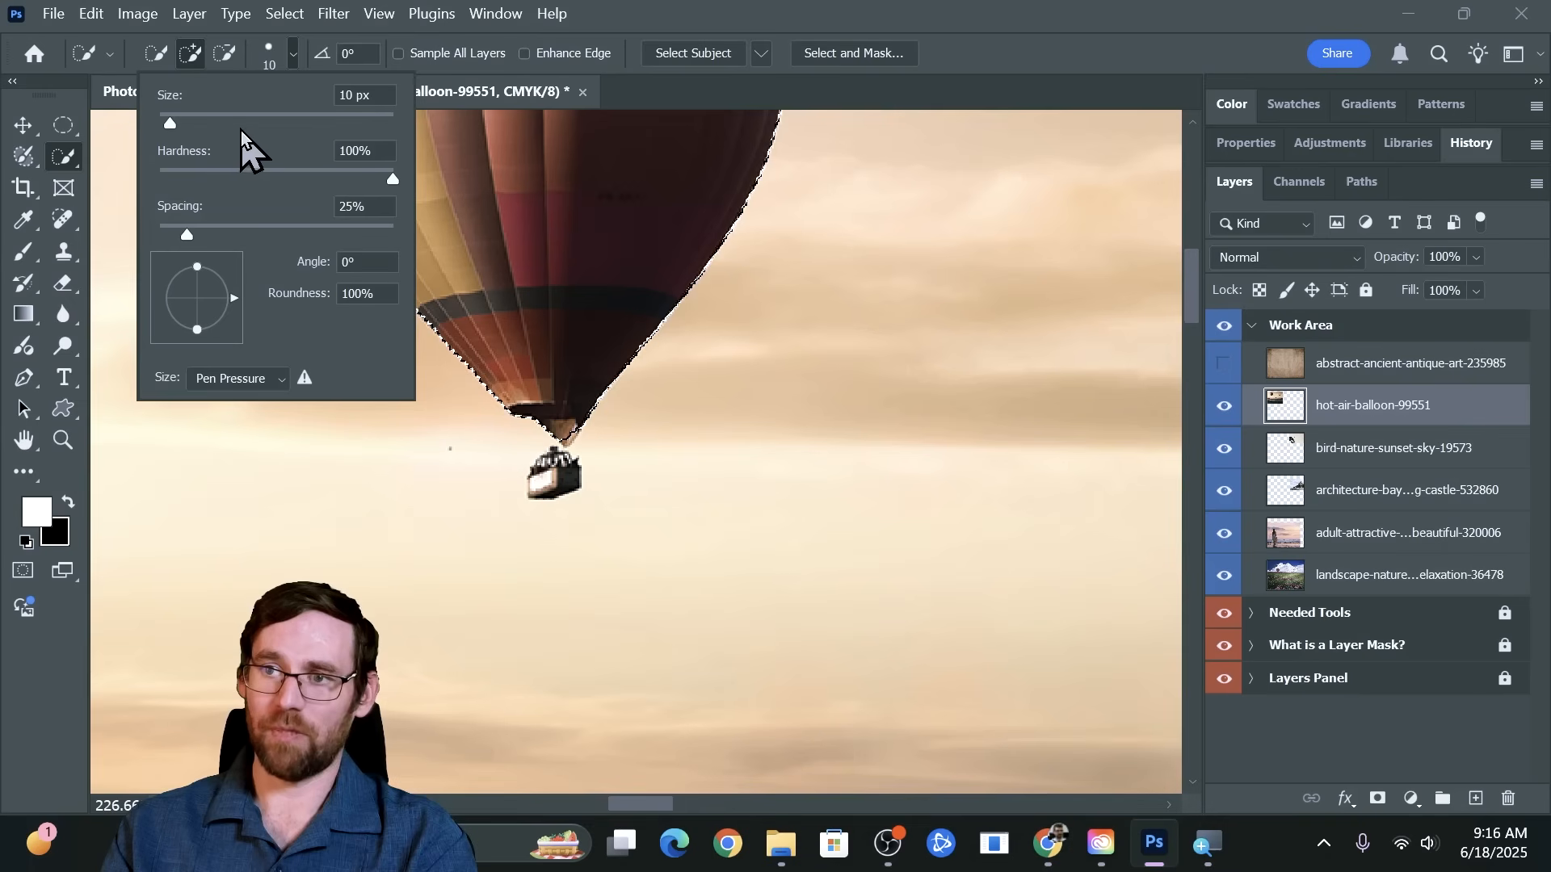
{"action": "double_click", "coordinate": [656, 27]}
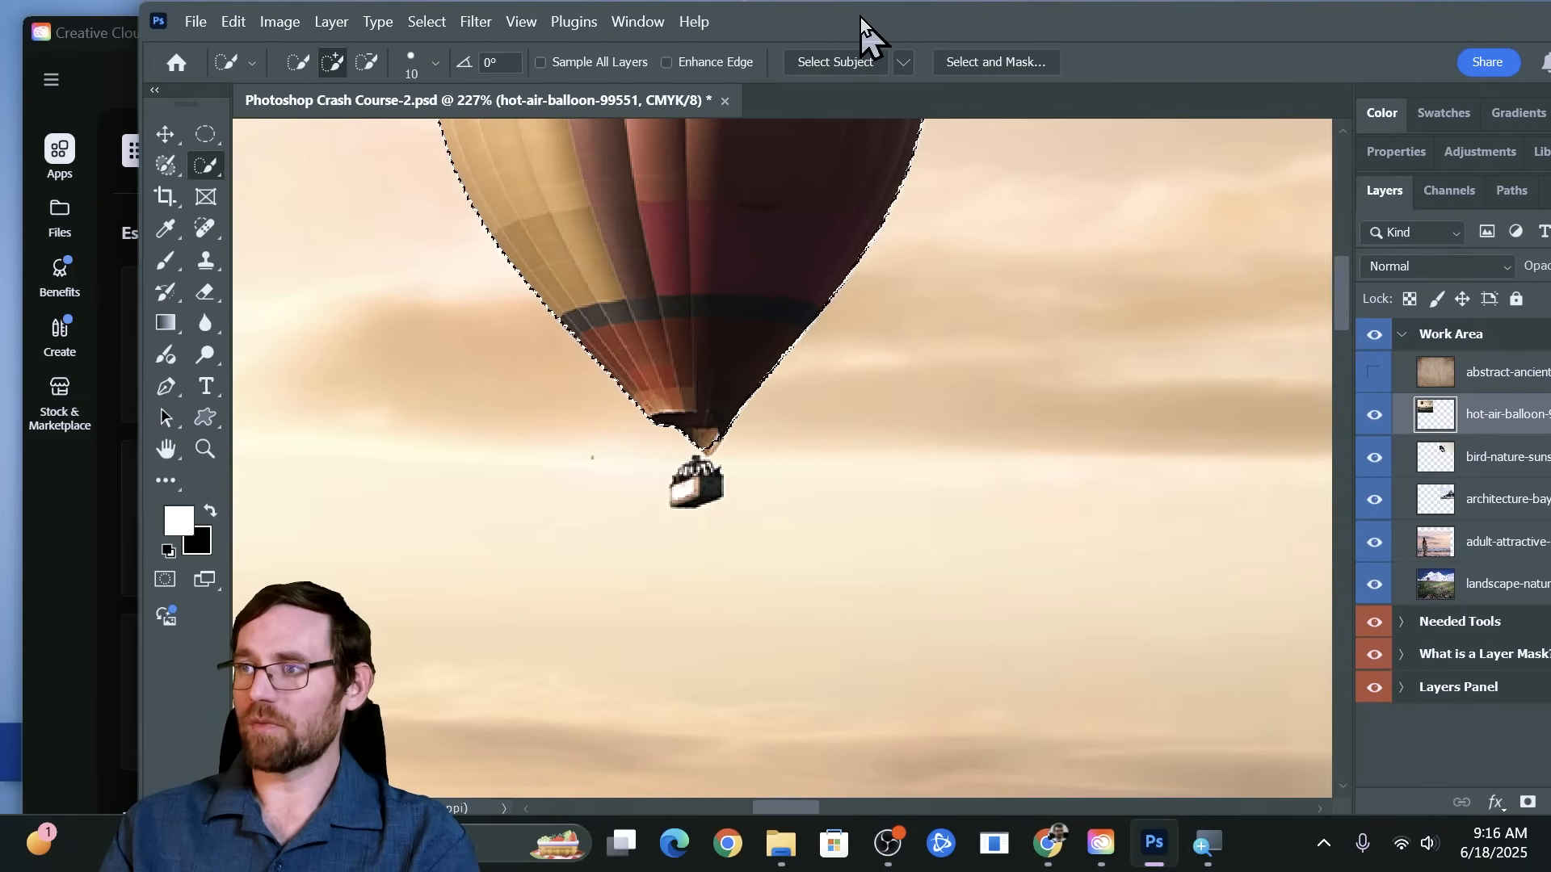
{"action": "double_click", "coordinate": [861, 17]}
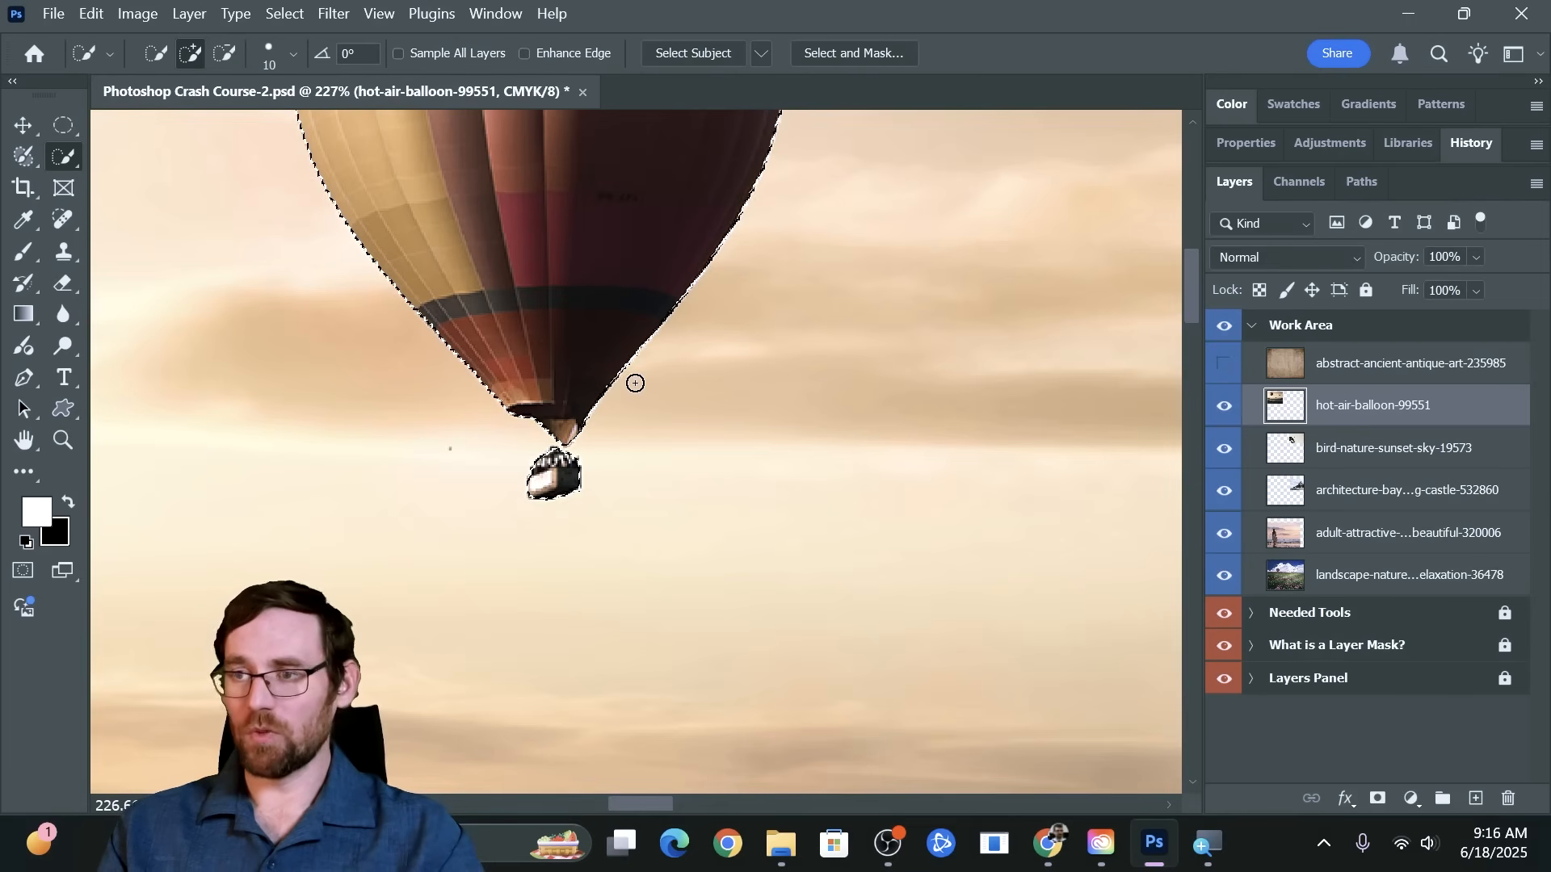
Try one Quick Selection stroke from the balloon into the sky and another down to the basket, deselecting after each
{"action": "scroll", "coordinate": [634, 383], "scroll_direction": "up", "scroll_amount": 3}
{"action": "scroll", "coordinate": [634, 383], "scroll_direction": "up", "scroll_amount": 1}
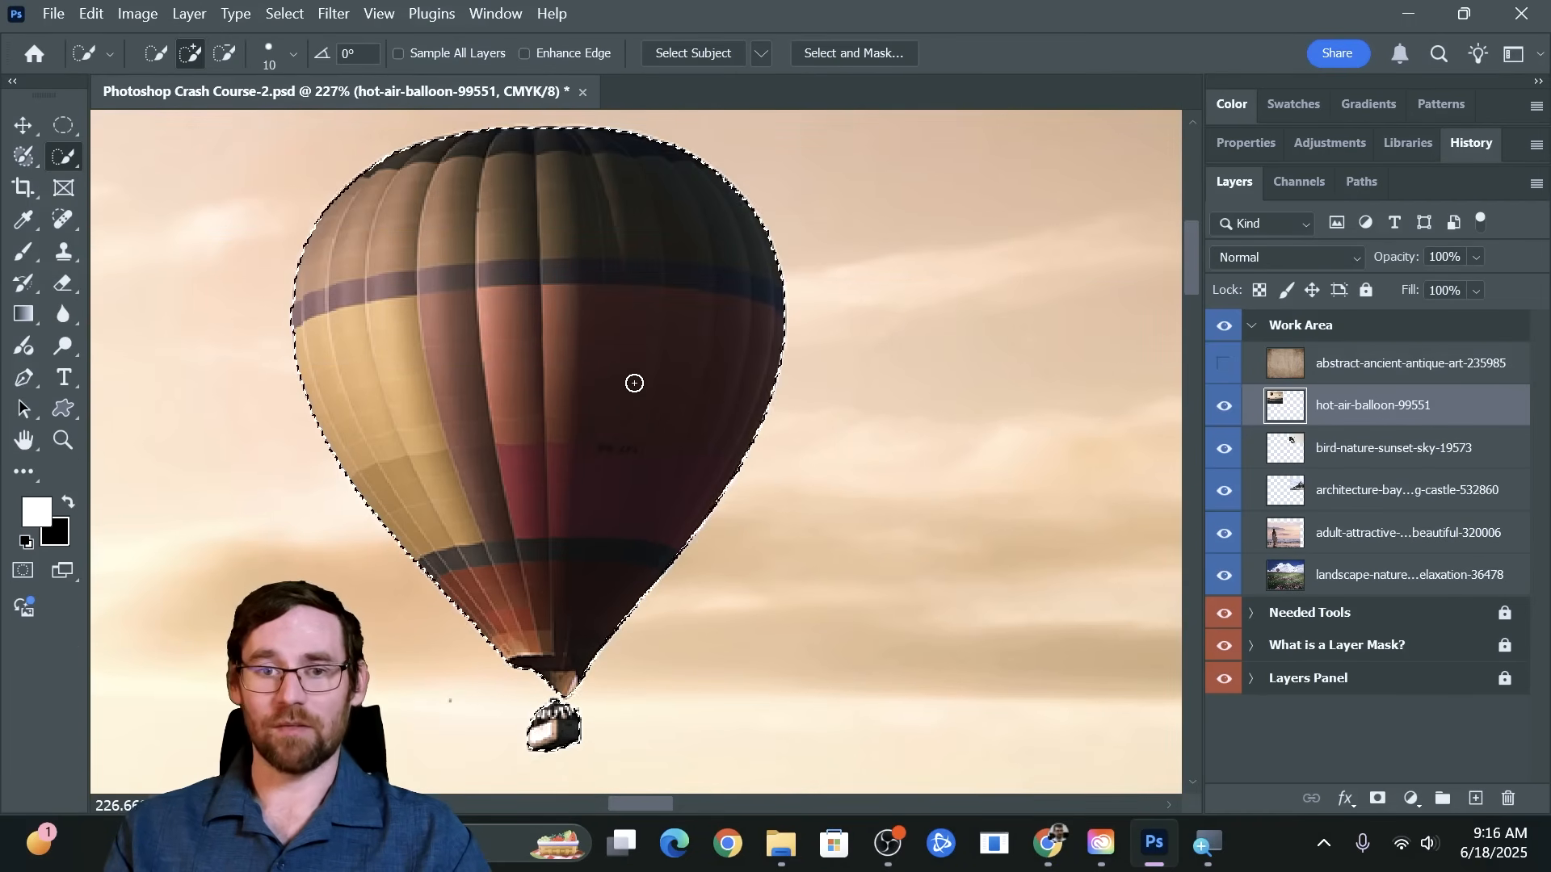
{"action": "mouse_move", "coordinate": [539, 404]}
{"action": "left_mouse_down"}
{"action": "mouse_move", "coordinate": [554, 416]}
{"action": "mouse_move", "coordinate": [623, 388]}
{"action": "mouse_move", "coordinate": [889, 412]}
{"action": "mouse_move", "coordinate": [921, 432]}
{"action": "left_mouse_up"}
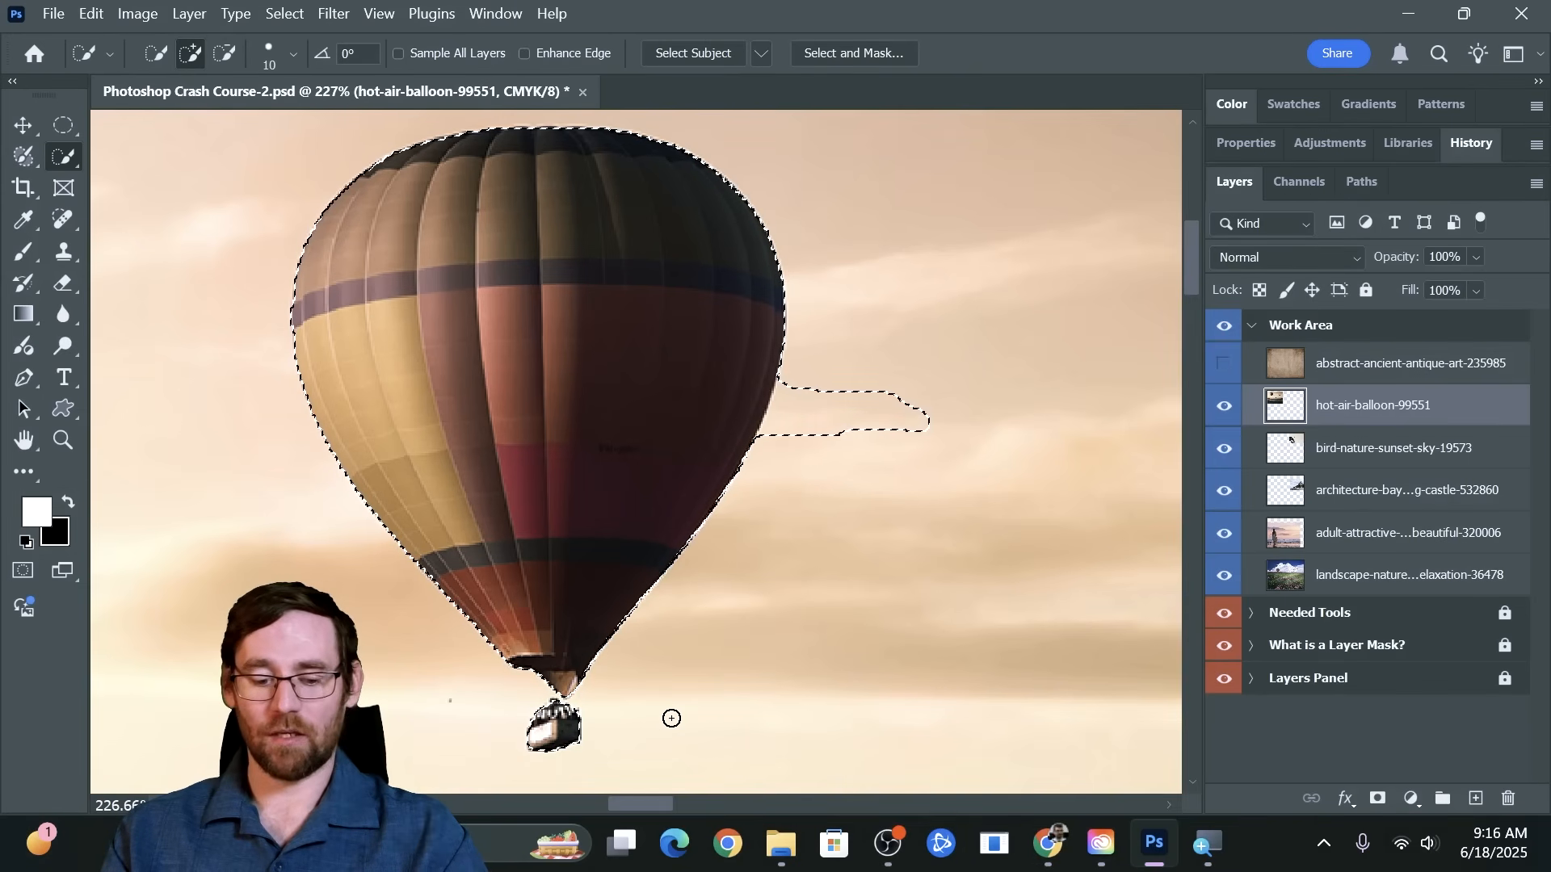
{"action": "key", "text": "ctrl+d"}
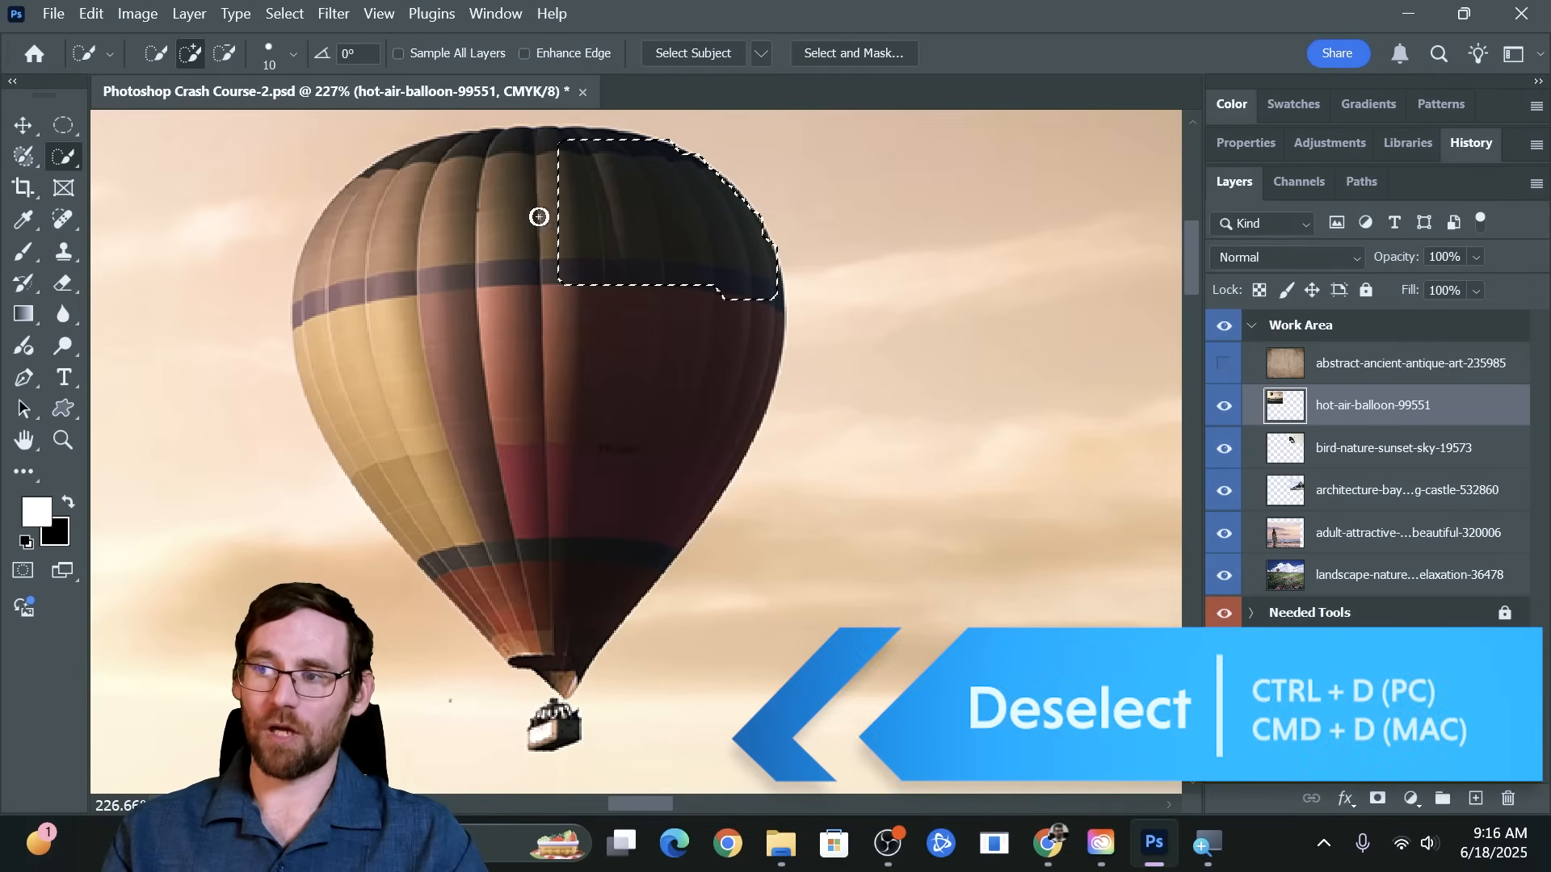
{"action": "mouse_move", "coordinate": [539, 216]}
{"action": "left_mouse_down"}
{"action": "mouse_move", "coordinate": [413, 264]}
{"action": "mouse_move", "coordinate": [400, 350]}
{"action": "mouse_move", "coordinate": [543, 733]}
{"action": "left_mouse_up"}
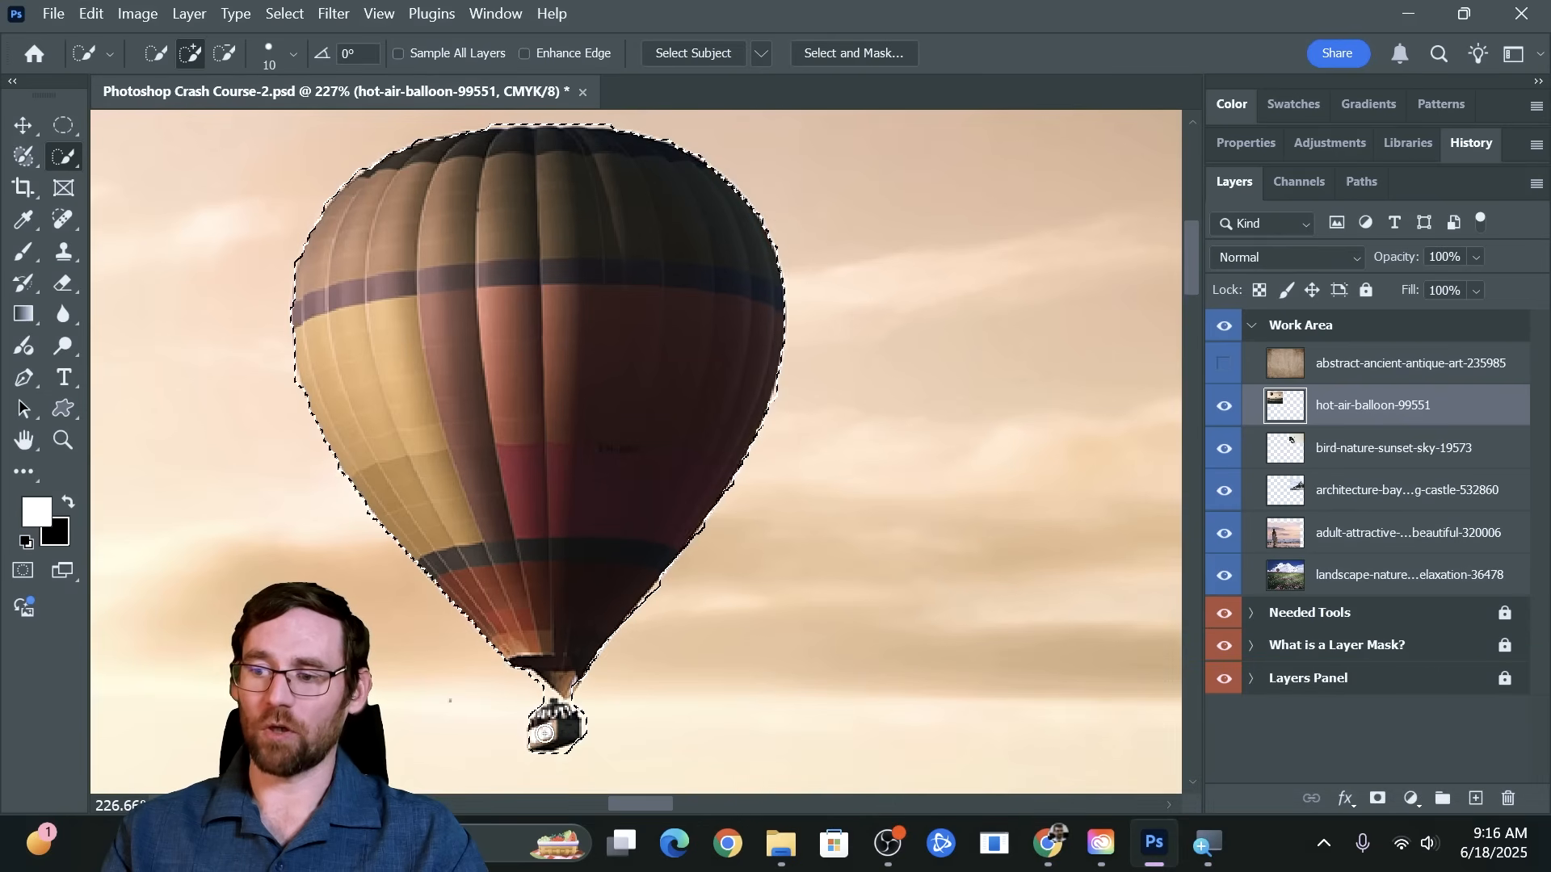
{"action": "key", "text": "ctrl+d"}
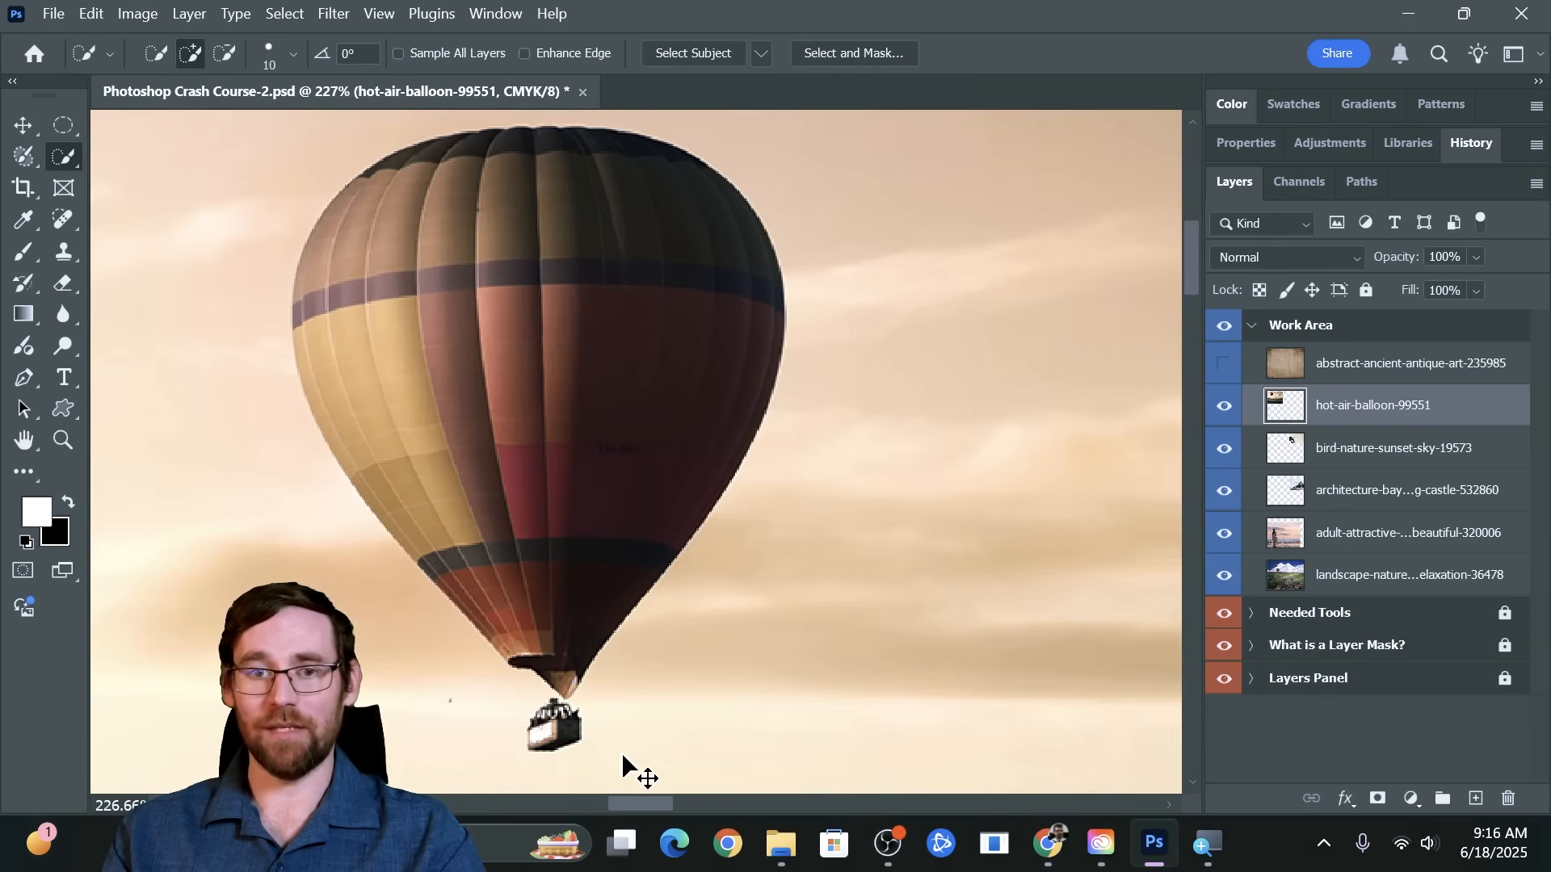
Select the whole large balloon including its basket with Quick Selection and add a layer mask to hot-air-balloon-99551
{"action": "mouse_move", "coordinate": [676, 237]}
{"action": "left_mouse_down"}
{"action": "mouse_move", "coordinate": [453, 367]}
{"action": "mouse_move", "coordinate": [556, 727]}
{"action": "left_mouse_up"}
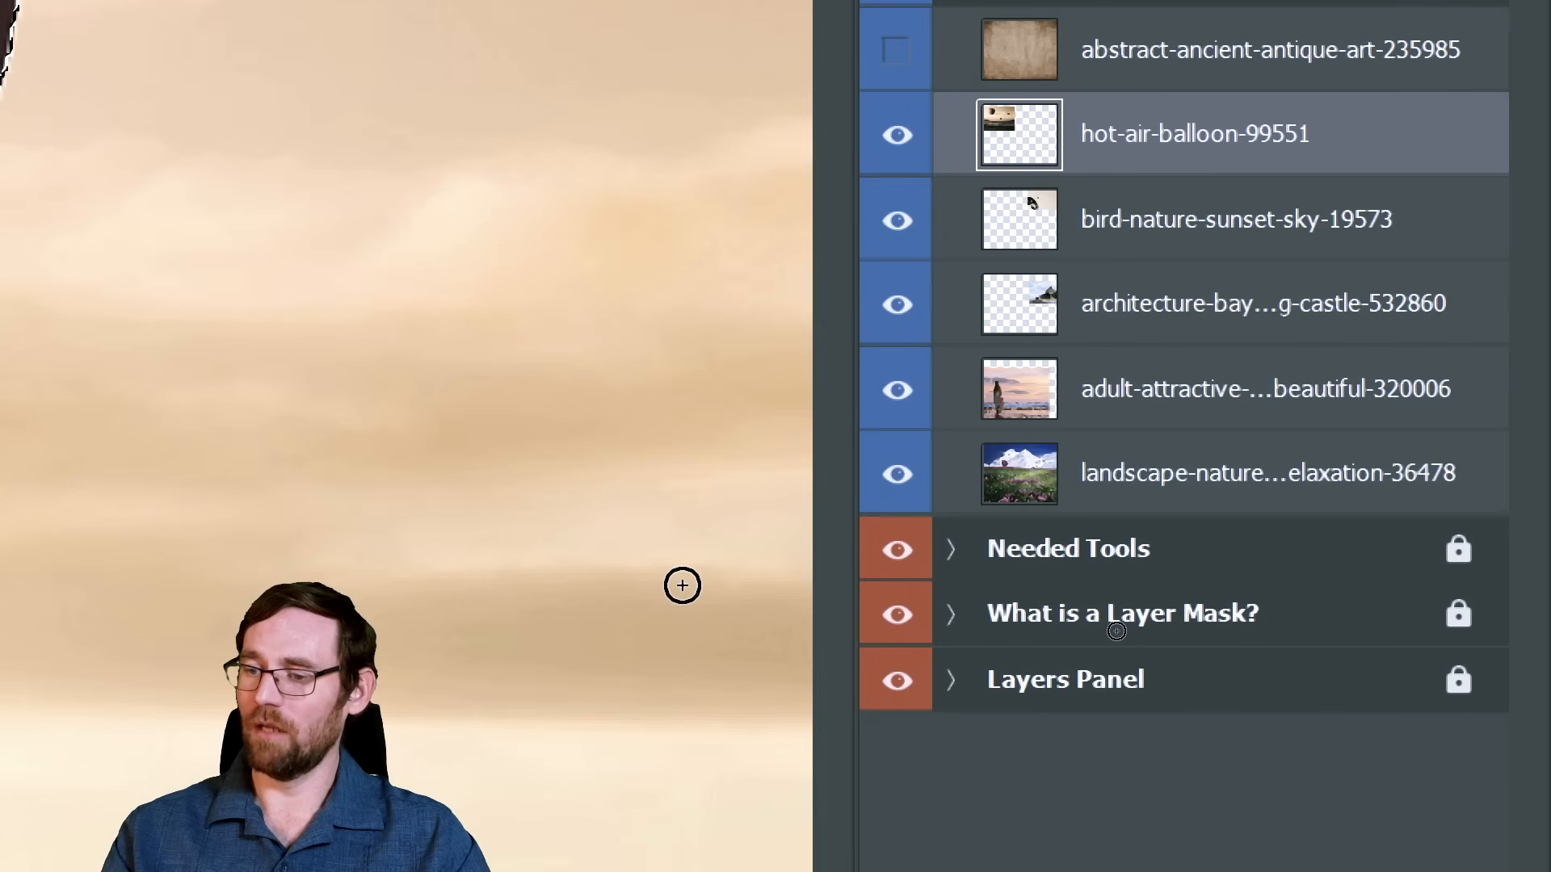
{"action": "left_click_drag", "start_coordinate": [150, 250], "coordinate": [818, 671]}
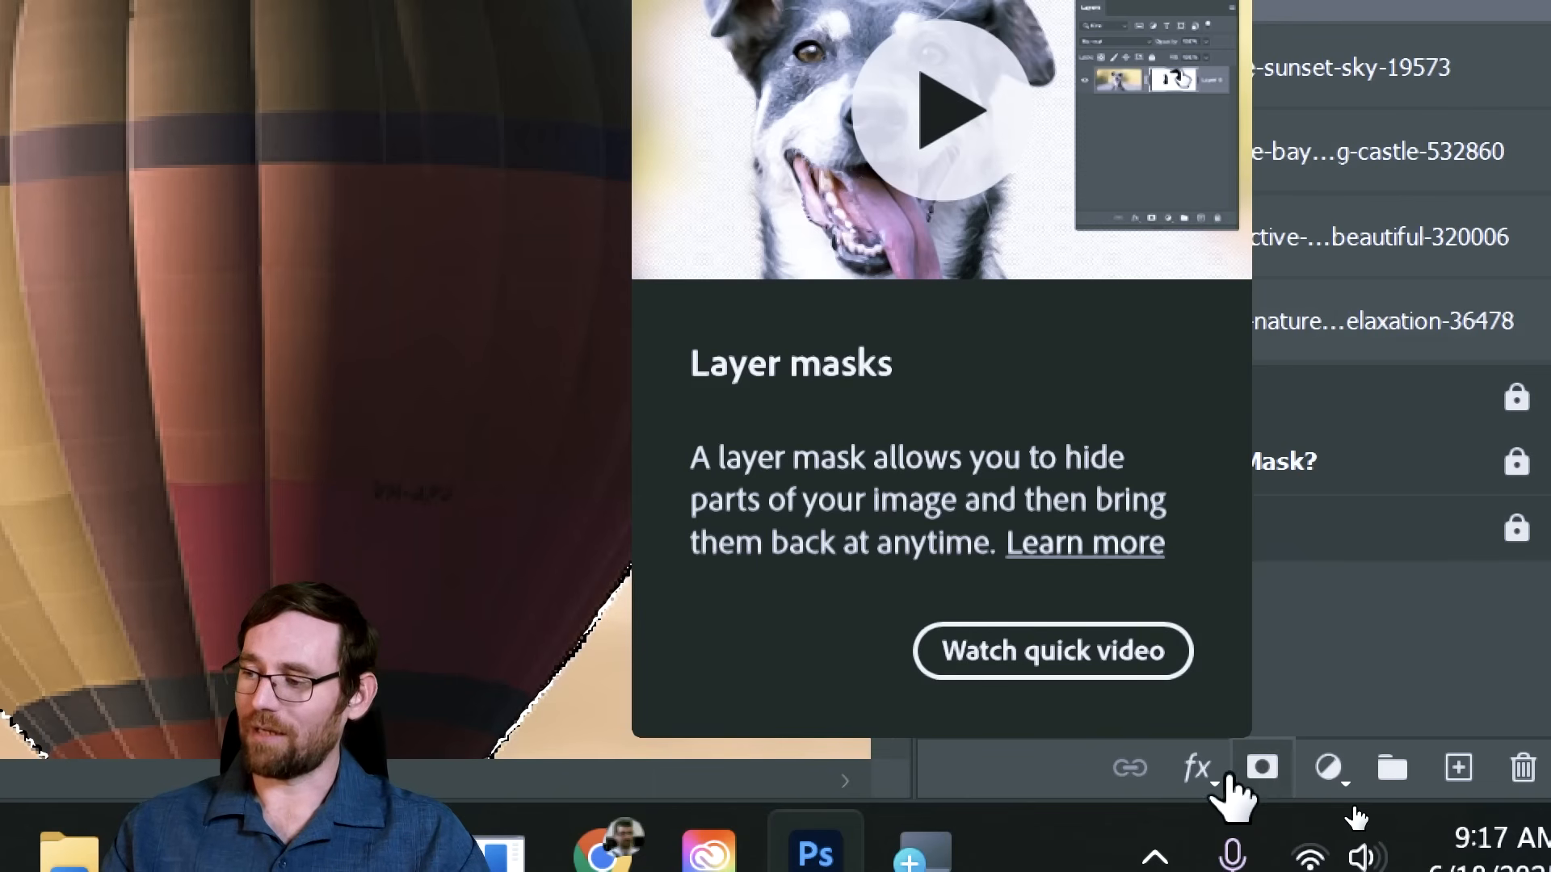
{"action": "left_click", "coordinate": [1262, 781]}
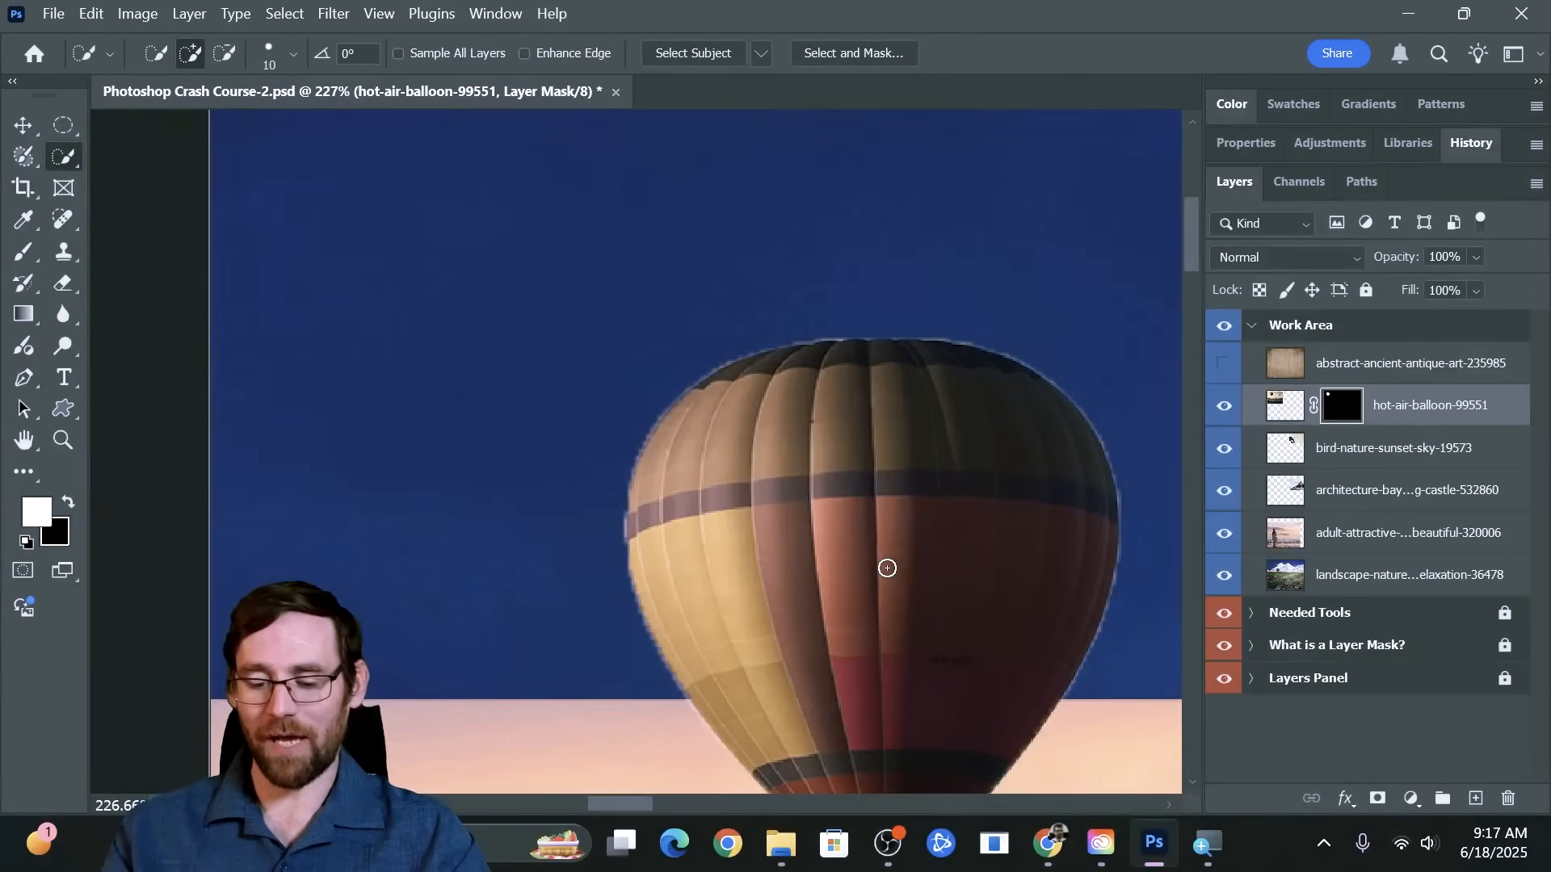
Move the masked balloon with the Move tool to the upper-left sky area of the Work Area artboard
{"action": "key", "text": "v"}
{"action": "left_click_drag", "start_coordinate": [320, 301], "coordinate": [62, 243]}
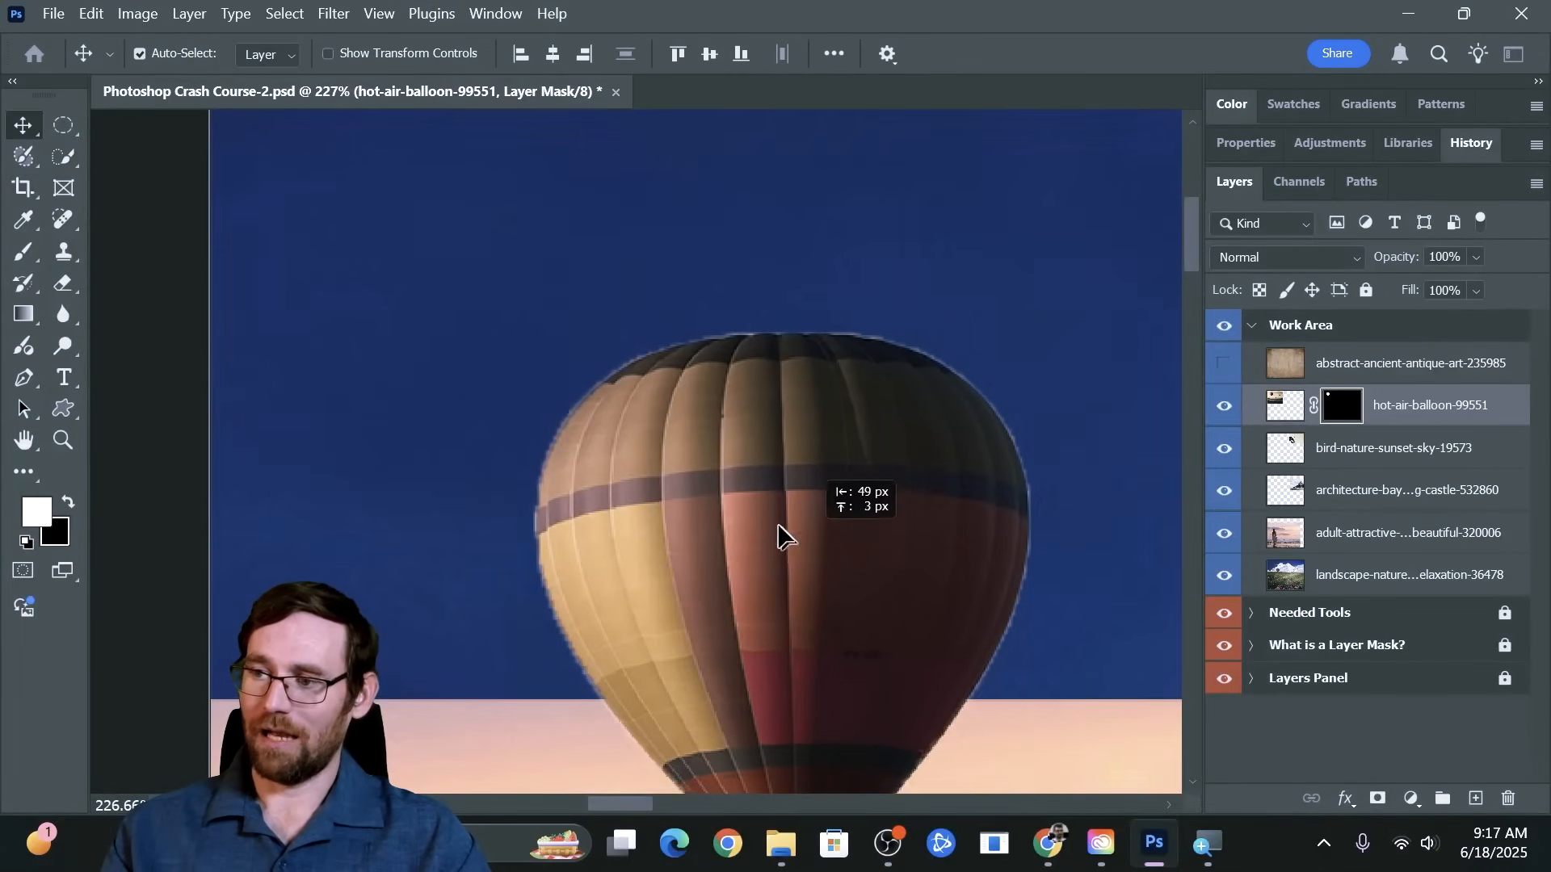
{"action": "left_click_drag", "start_coordinate": [780, 533], "coordinate": [892, 425]}
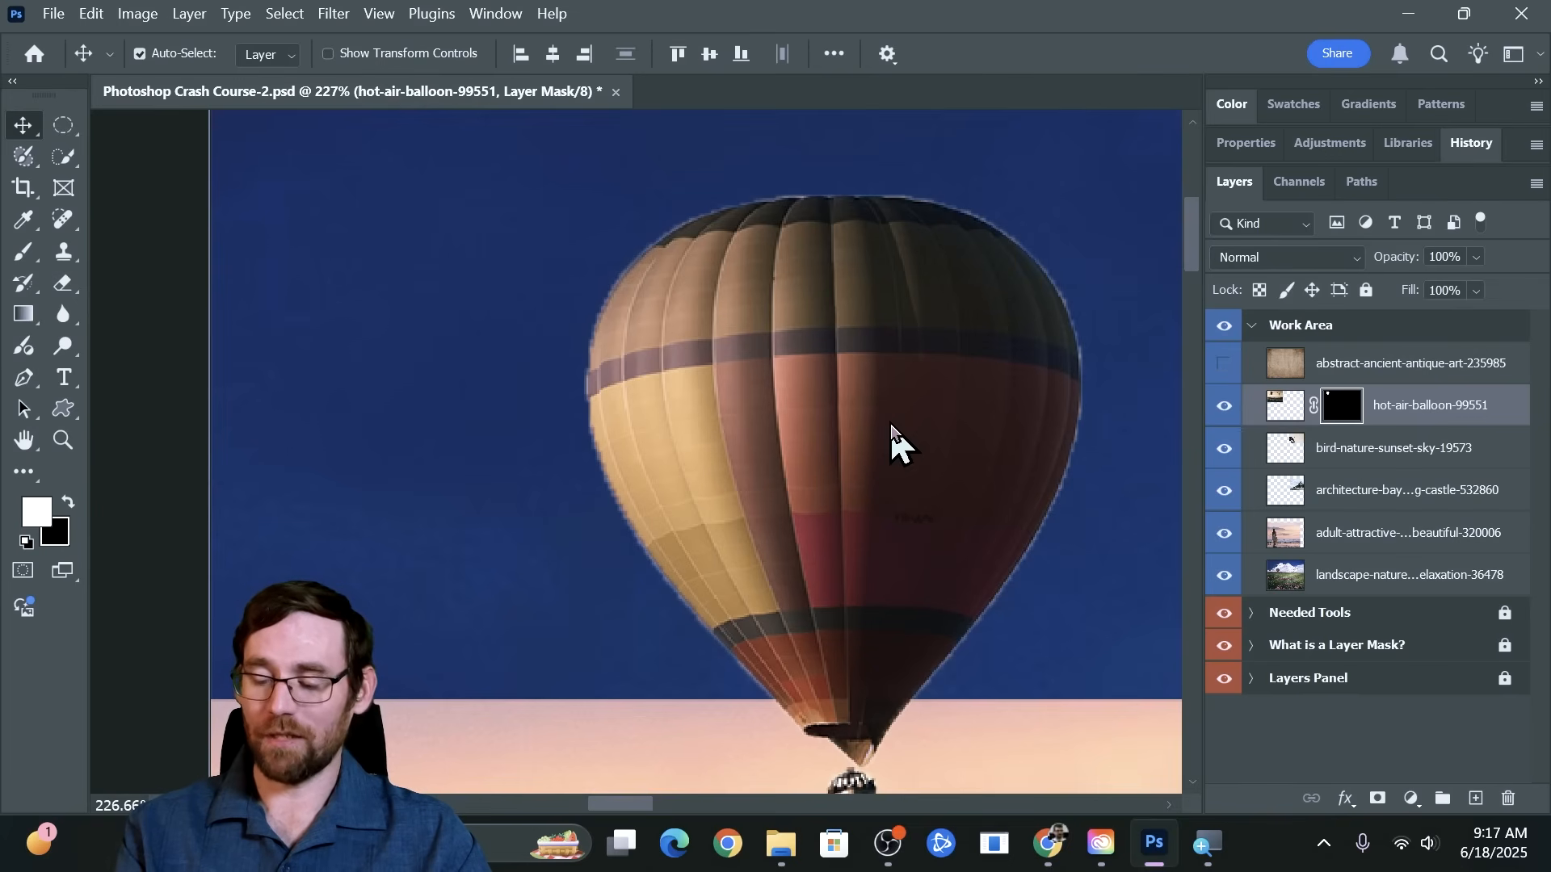
{"action": "key", "text": "ctrl"}
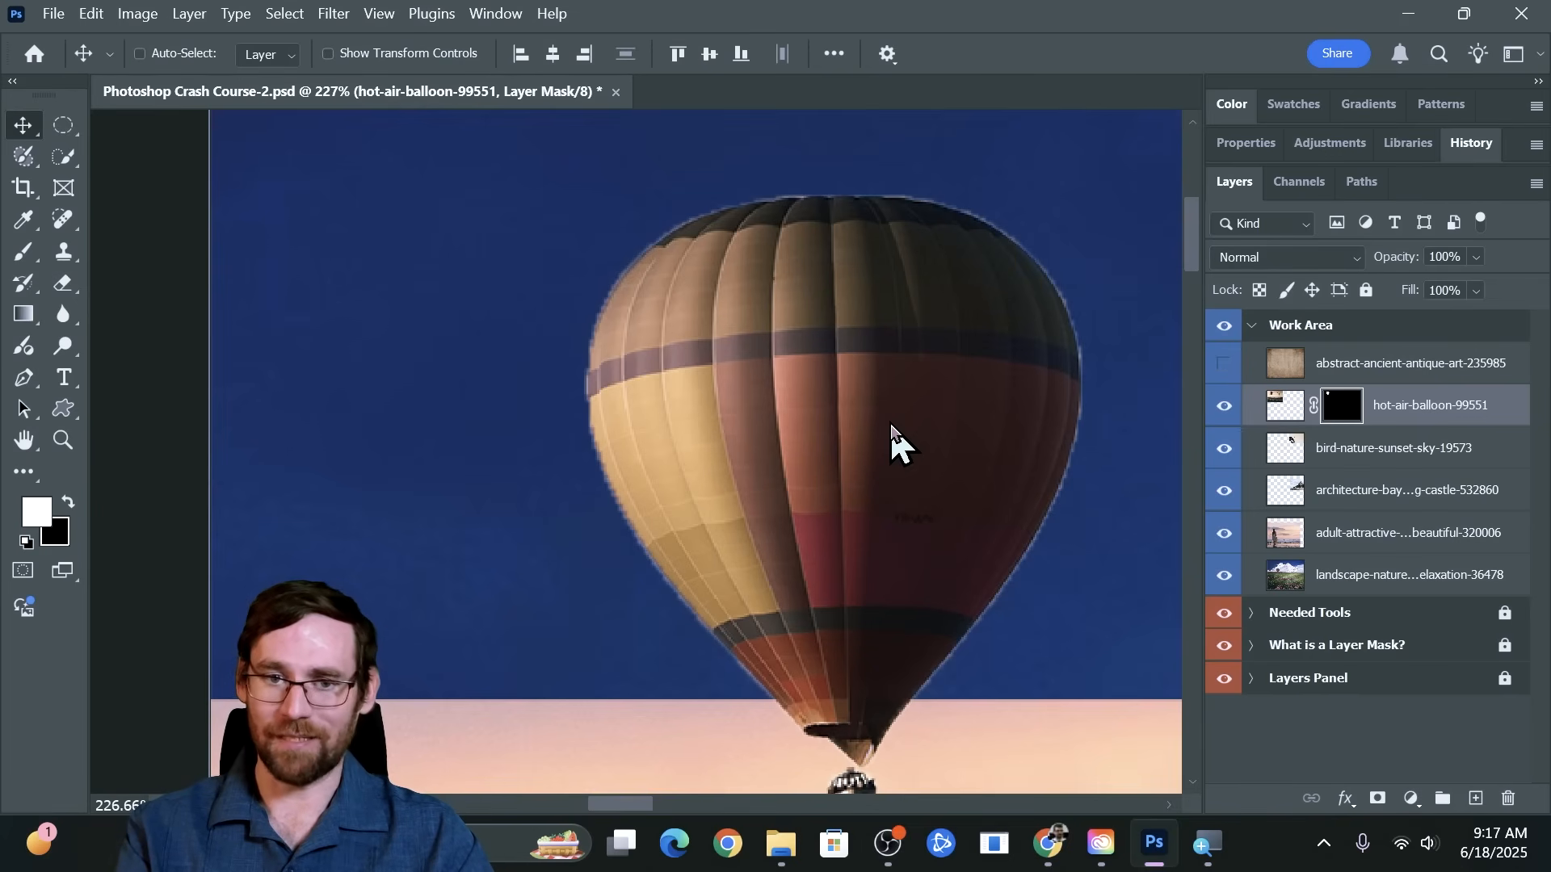
{"action": "key", "text": "ctrl+minus"}
{"action": "key", "text": "ctrl+minus"}
{"action": "key", "text": "ctrl+minus"}
{"action": "key", "text": "ctrl+minus"}
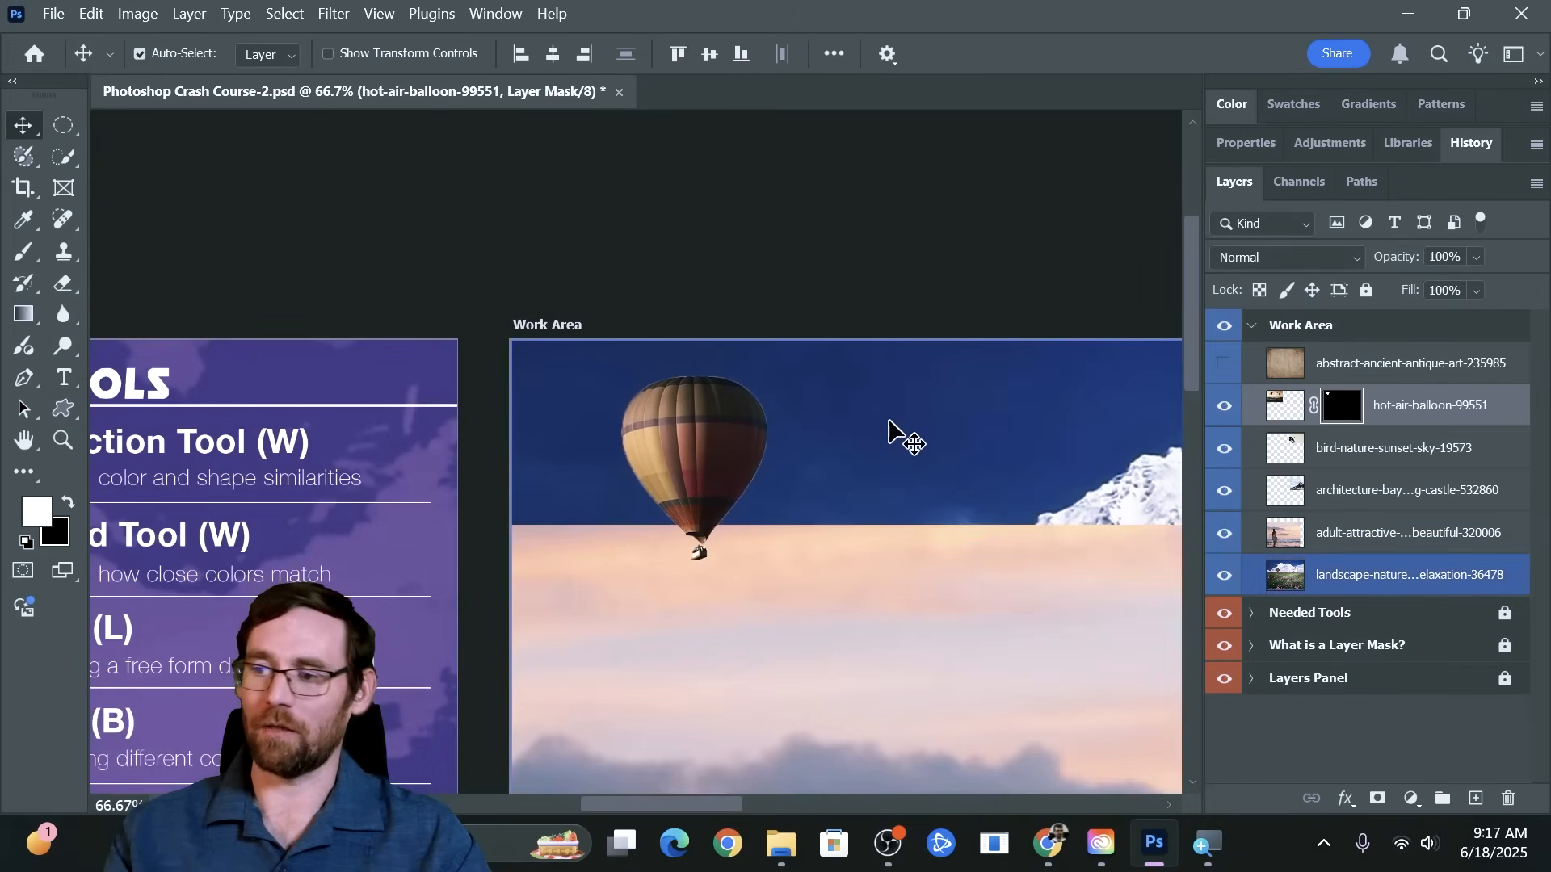
Disable and re-enable the hot-air-balloon-99551 layer mask several times to compare the full photo with the cut-out balloon
{"action": "left_click", "coordinate": [1346, 417], "text": "shift"}
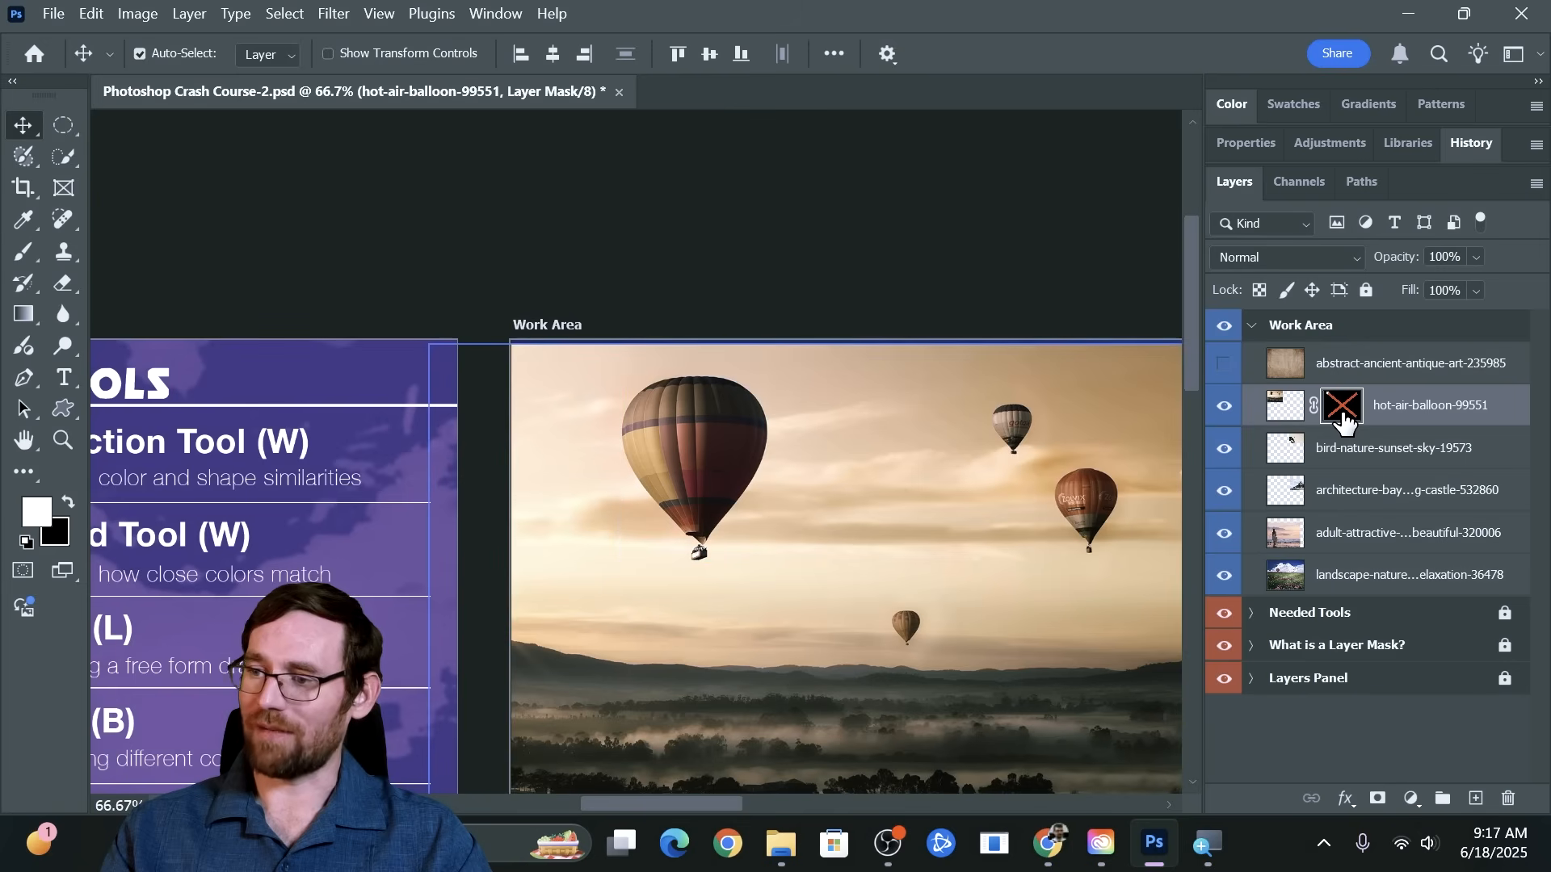
{"action": "left_click", "coordinate": [1345, 418], "text": "shift"}
{"action": "left_click", "coordinate": [1344, 419], "text": "shift"}
{"action": "left_click", "coordinate": [1345, 419], "text": "shift"}
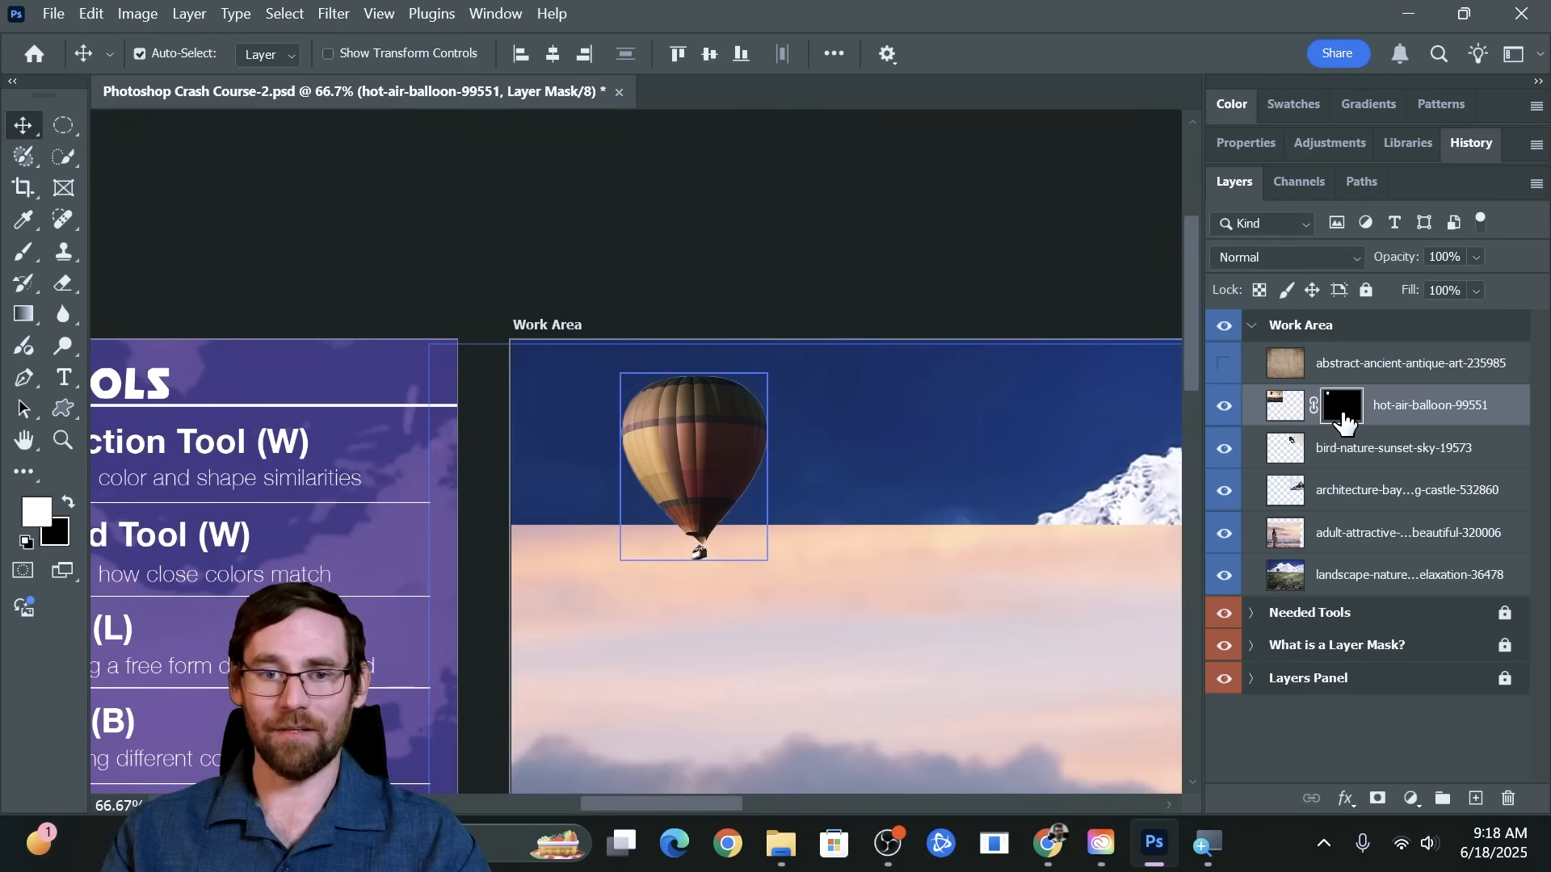
{"action": "left_click", "coordinate": [1344, 419], "text": "shift"}
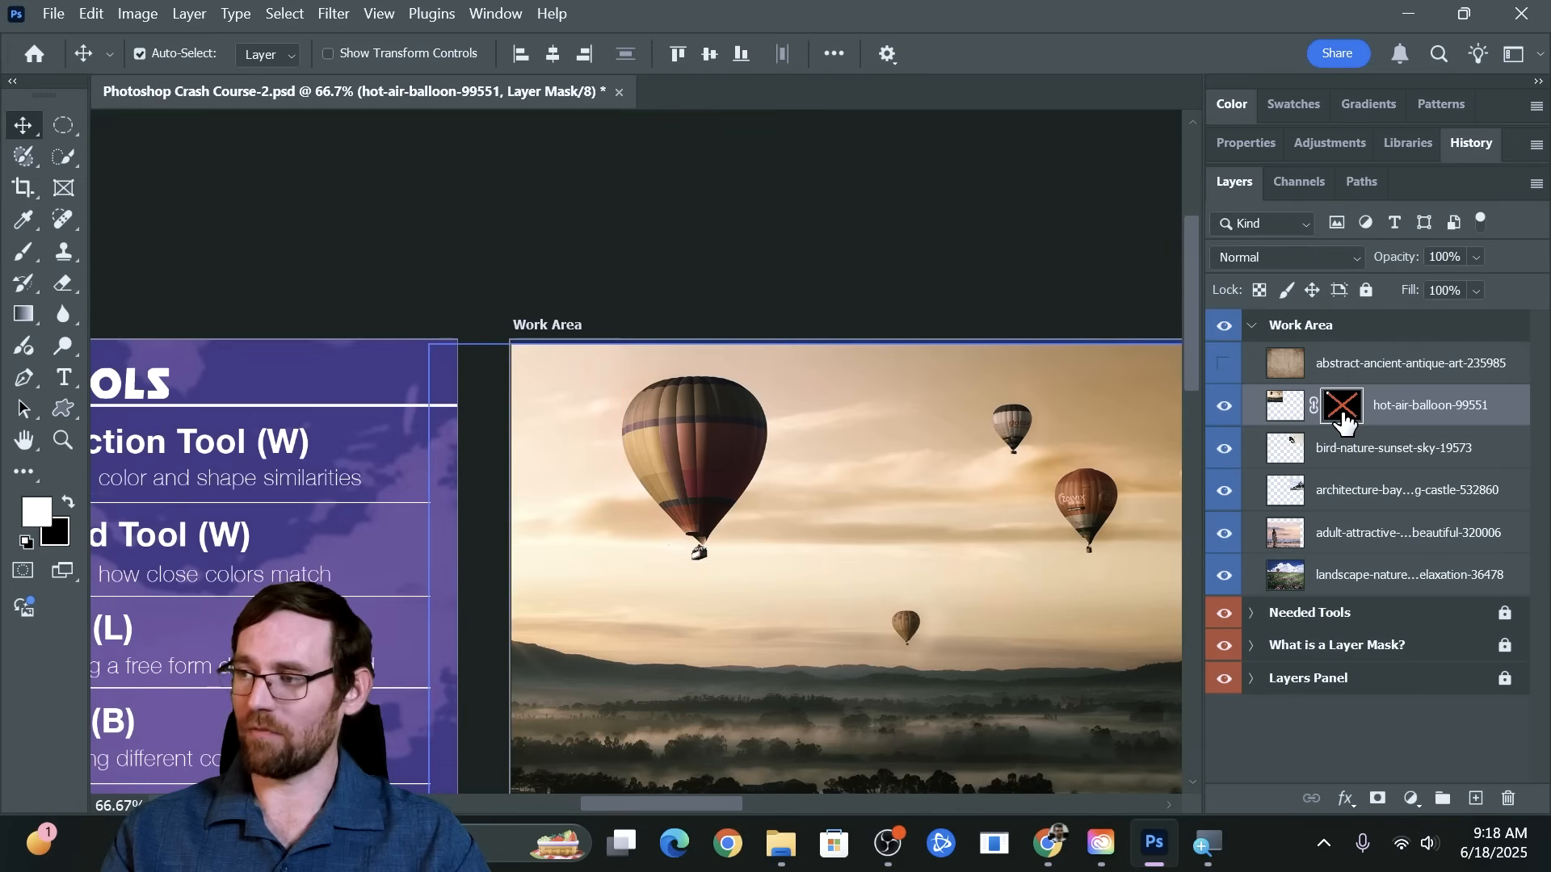
{"action": "left_click", "coordinate": [1343, 419], "text": "shift"}
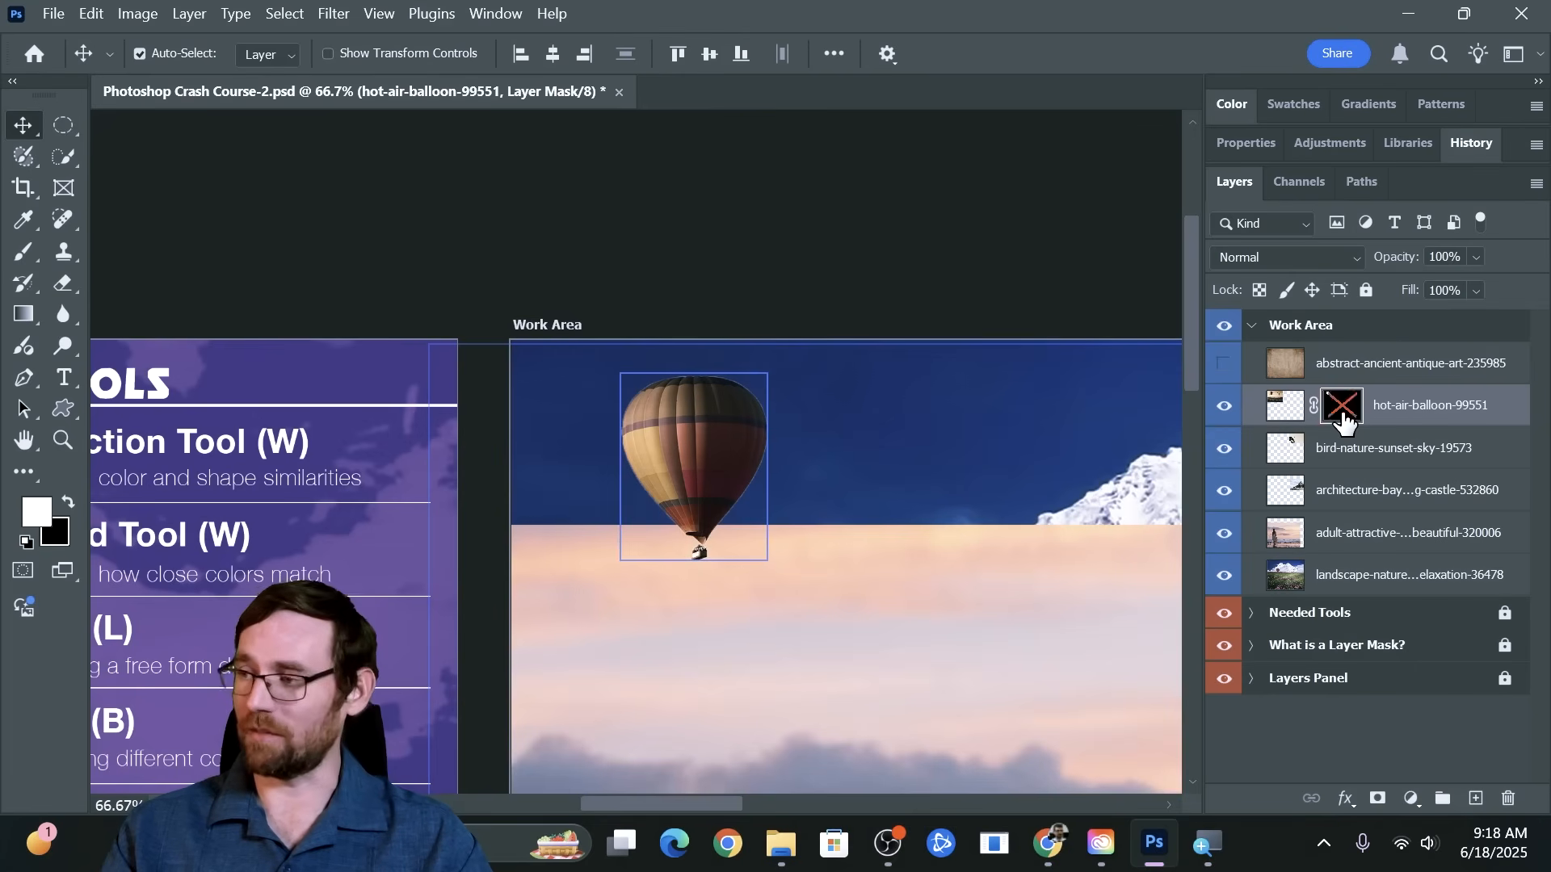
{"action": "left_click", "coordinate": [1343, 419], "text": "shift"}
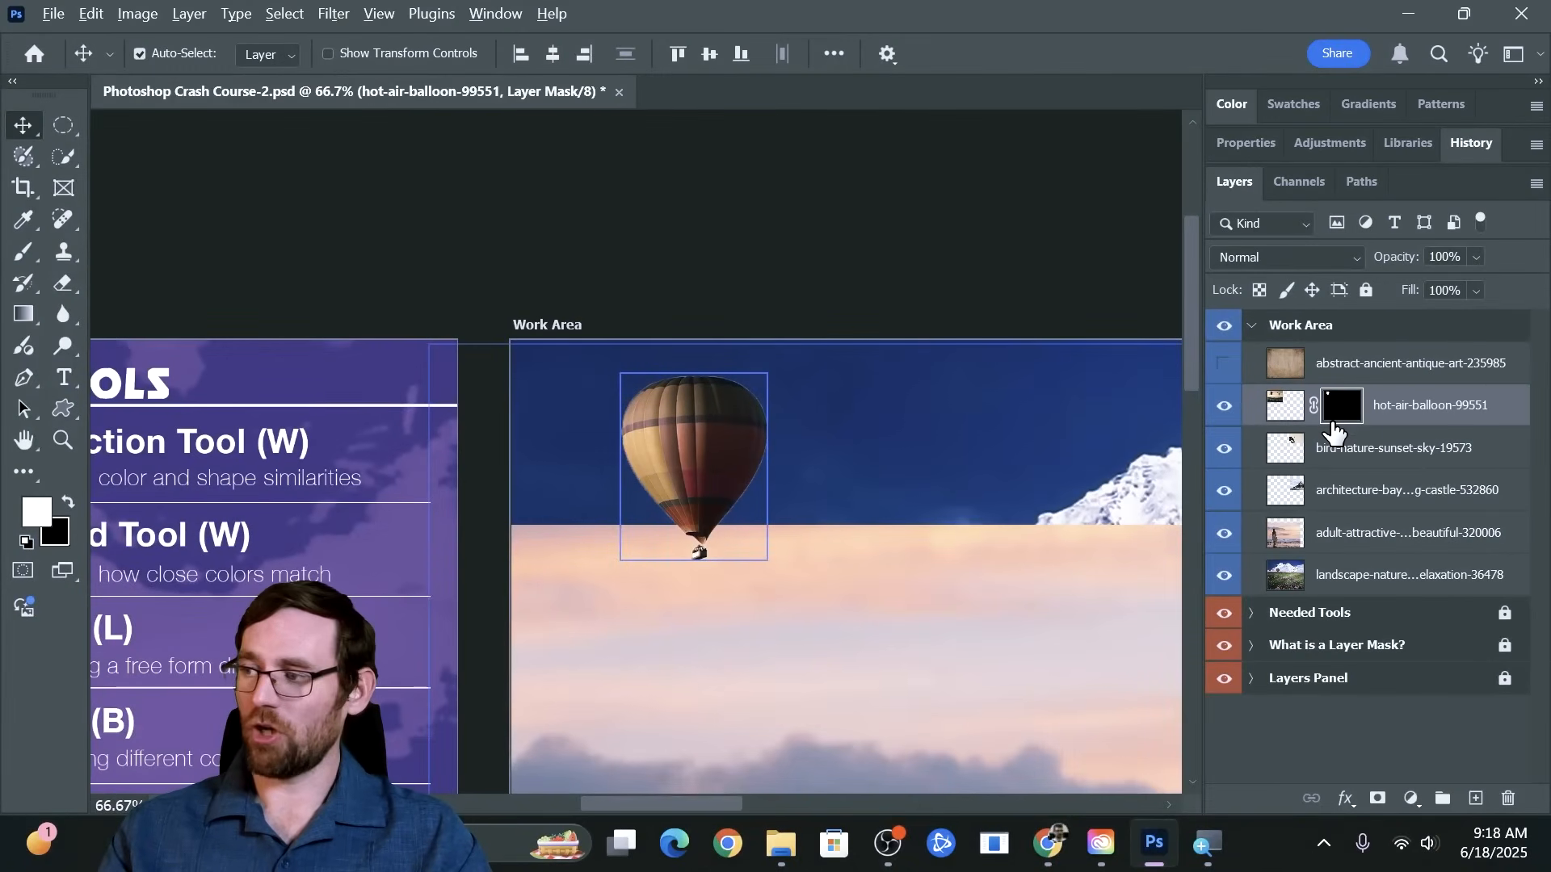
Reposition the masked balloon across the edge between blue and pink sky, viewing its layer mask alone before and after
{"action": "left_click", "coordinate": [1331, 415], "text": "alt"}
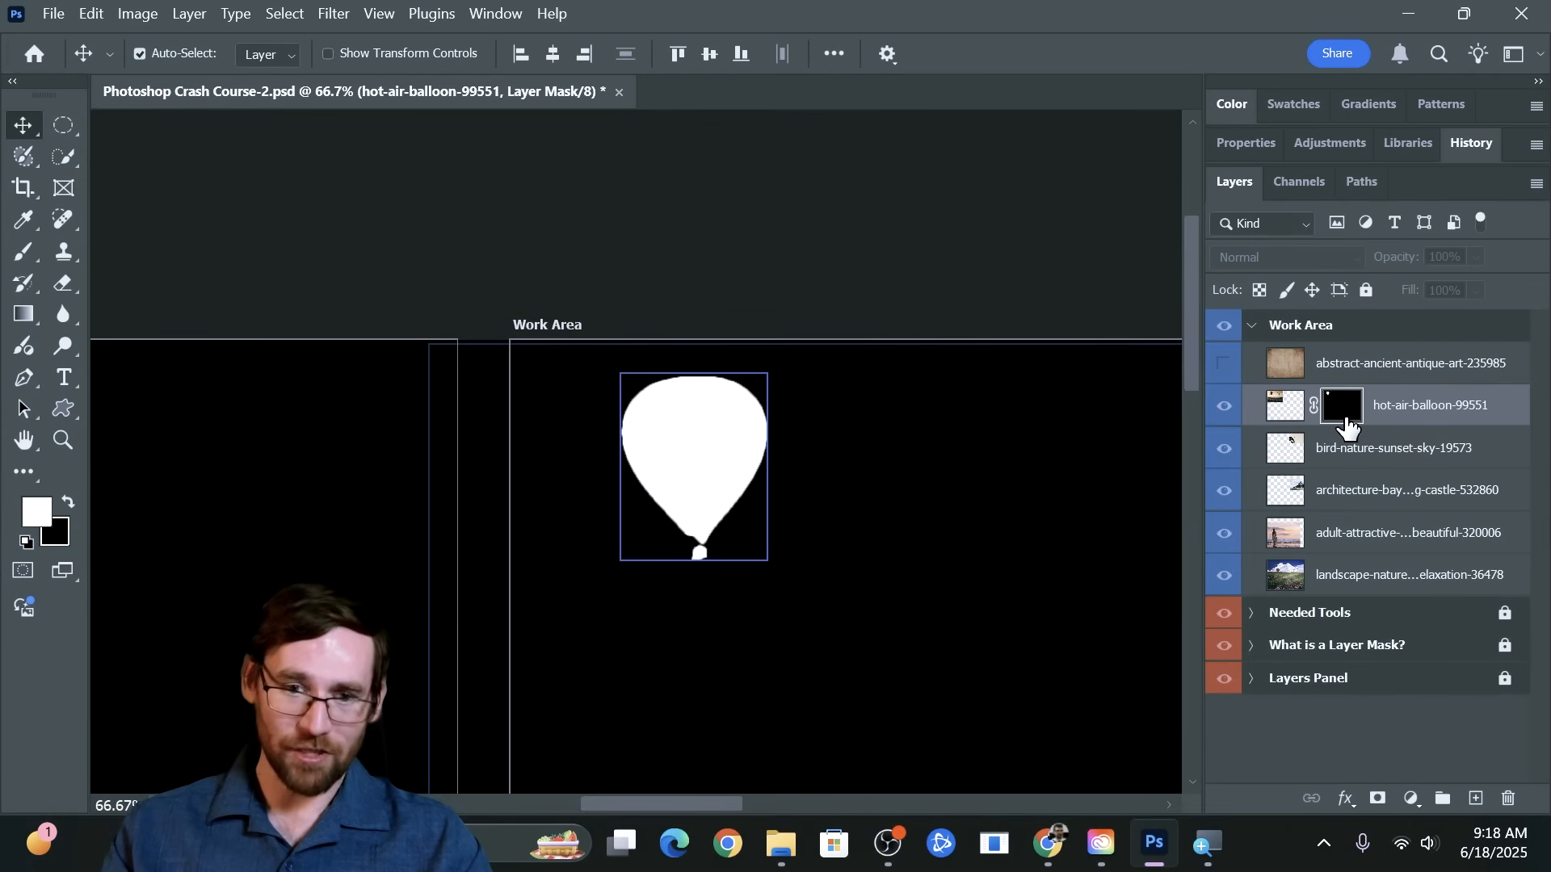
{"action": "left_click", "coordinate": [1346, 425], "text": "alt"}
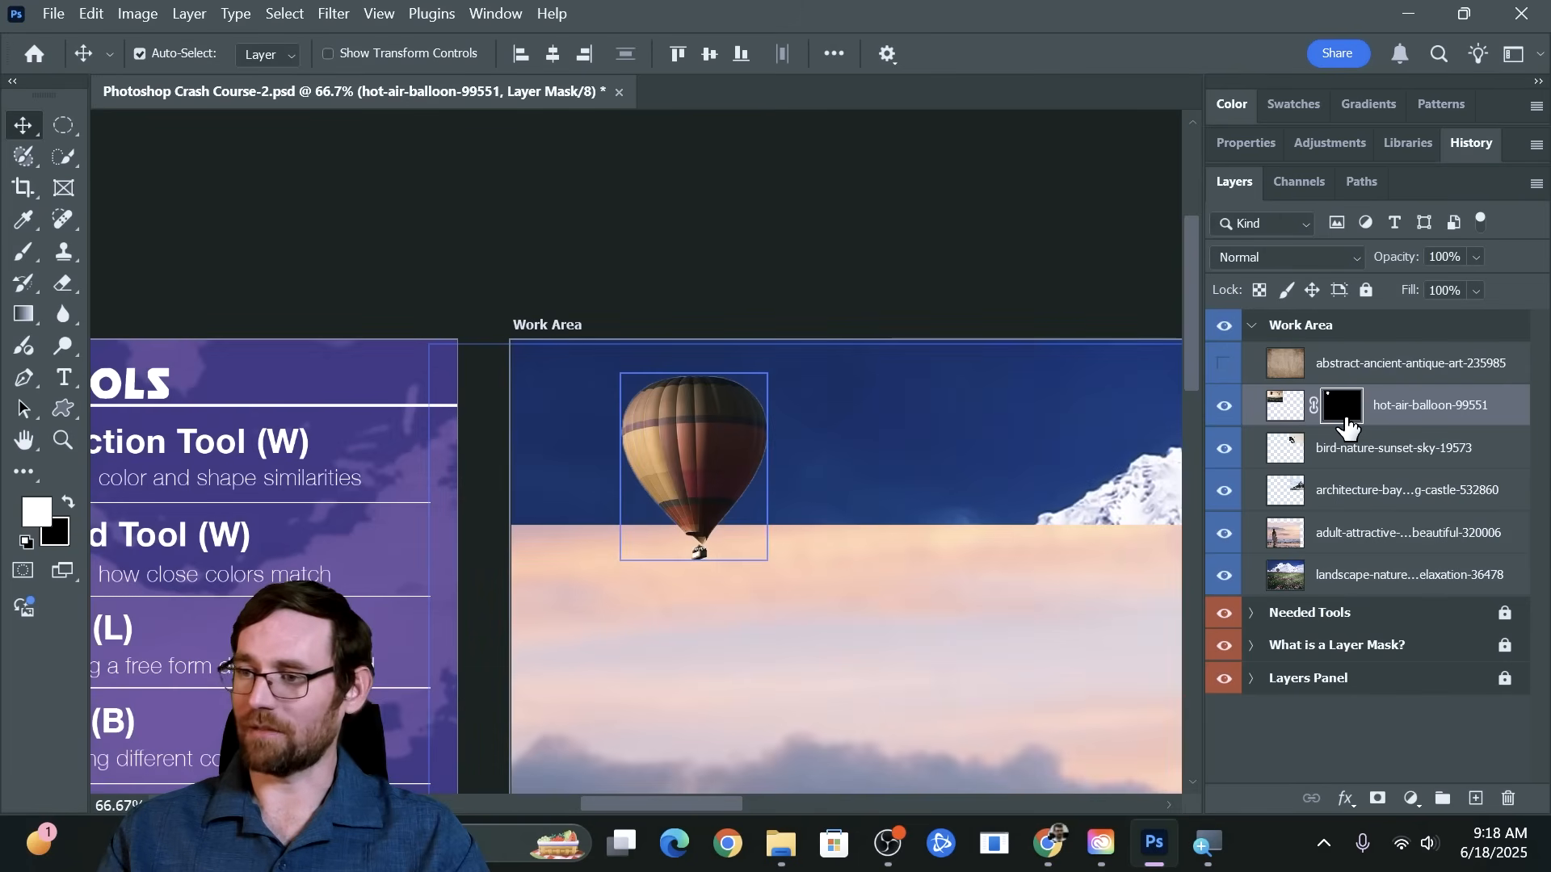
{"action": "left_click_drag", "start_coordinate": [731, 470], "coordinate": [954, 602]}
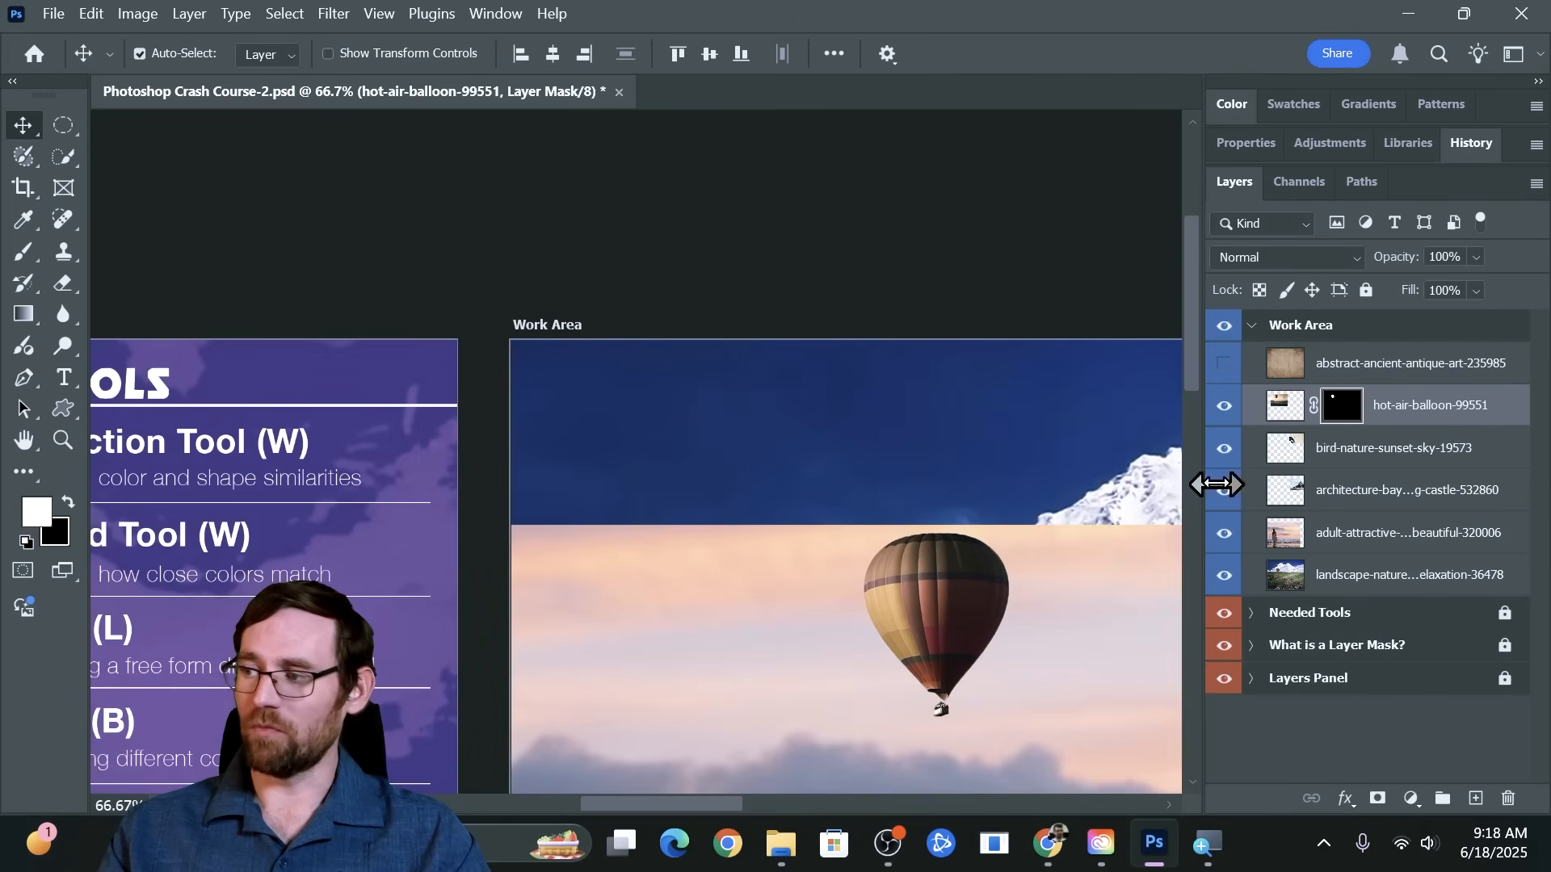
{"action": "left_click", "coordinate": [1356, 420], "text": "alt"}
{"action": "left_click", "coordinate": [1356, 420], "text": "alt"}
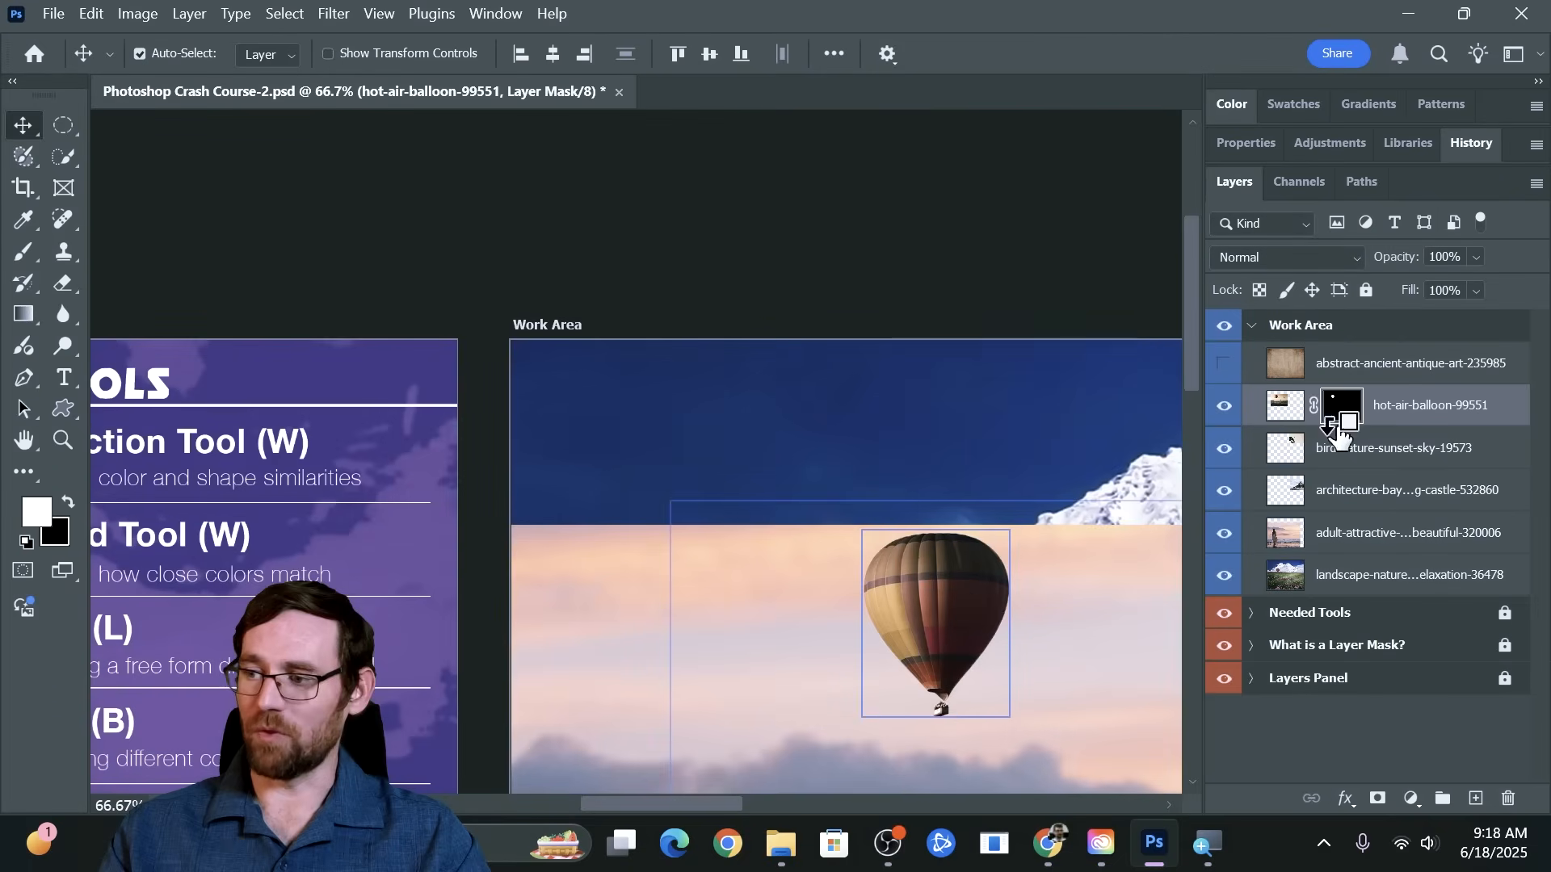
{"action": "key", "text": "ctrl+z"}
{"action": "left_click", "coordinate": [1341, 420], "text": "alt"}
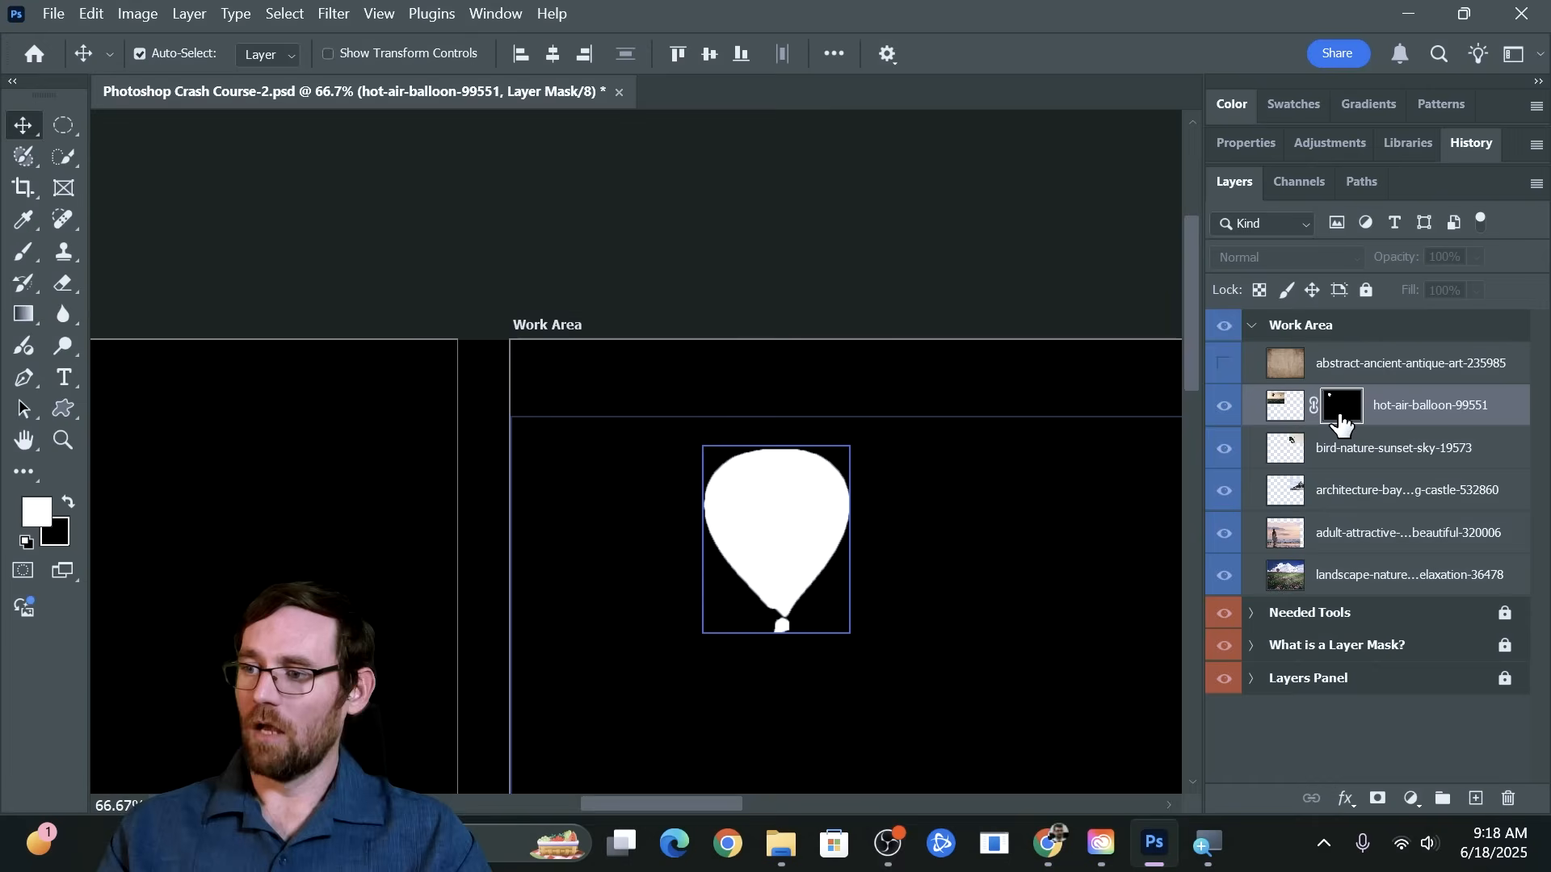
{"action": "left_click", "coordinate": [1341, 420], "text": "alt"}
Make hot-air-balloon-99551 the active layer and switch its mask off and on again to check the hidden background
{"action": "left_click", "coordinate": [1070, 549]}
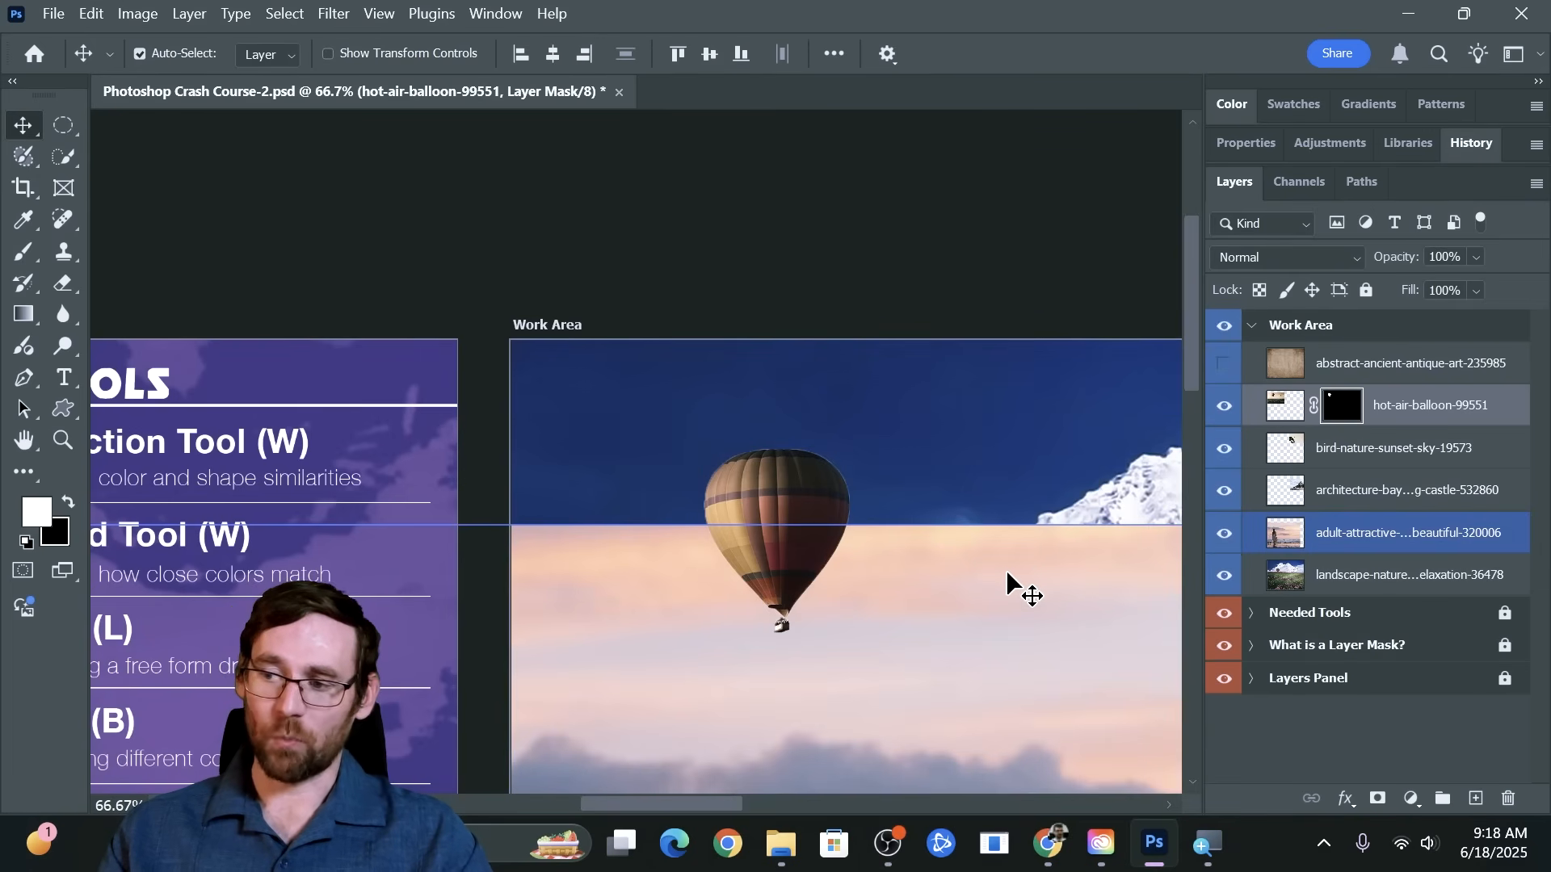
{"action": "left_click", "coordinate": [1413, 408]}
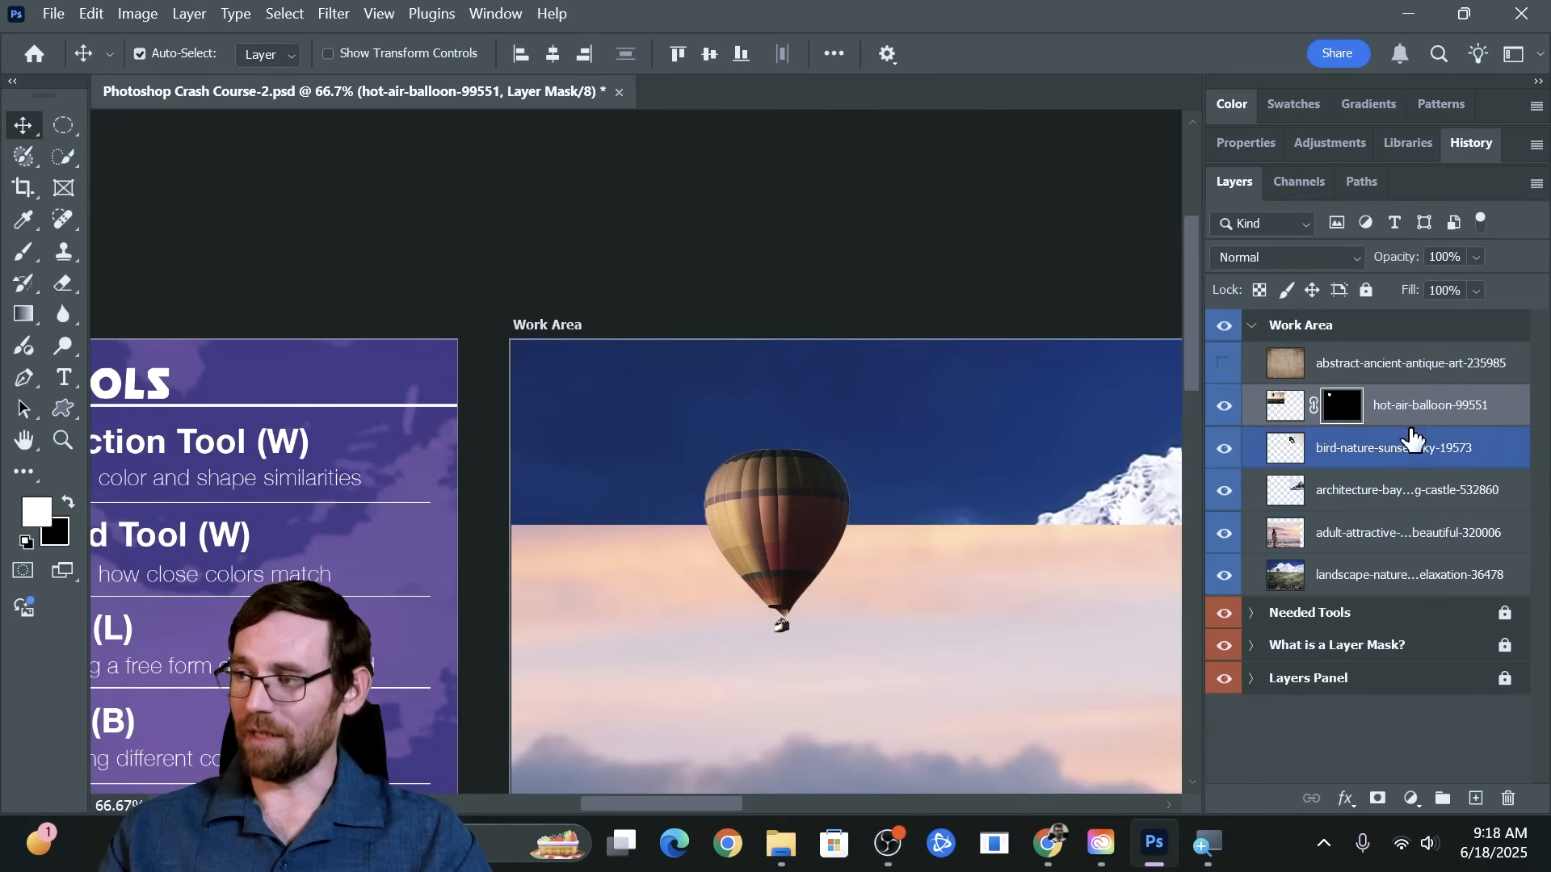
{"action": "left_click", "coordinate": [1345, 414], "text": "shift"}
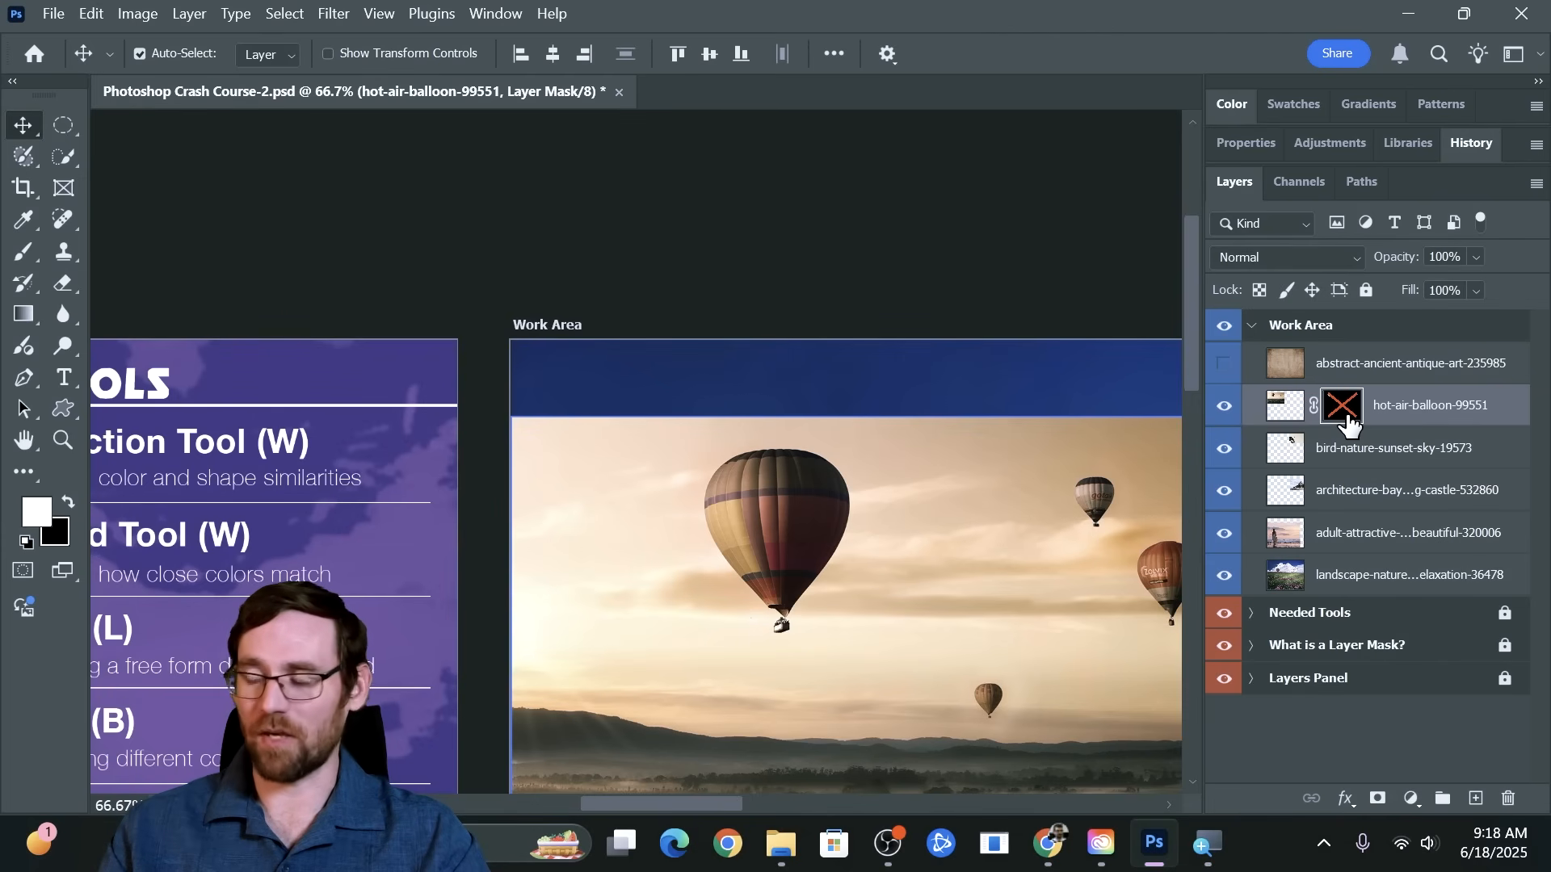
{"action": "left_click", "coordinate": [1348, 421], "text": "shift"}
{"action": "left_click", "coordinate": [1098, 506]}
{"action": "left_click", "coordinate": [1079, 603]}
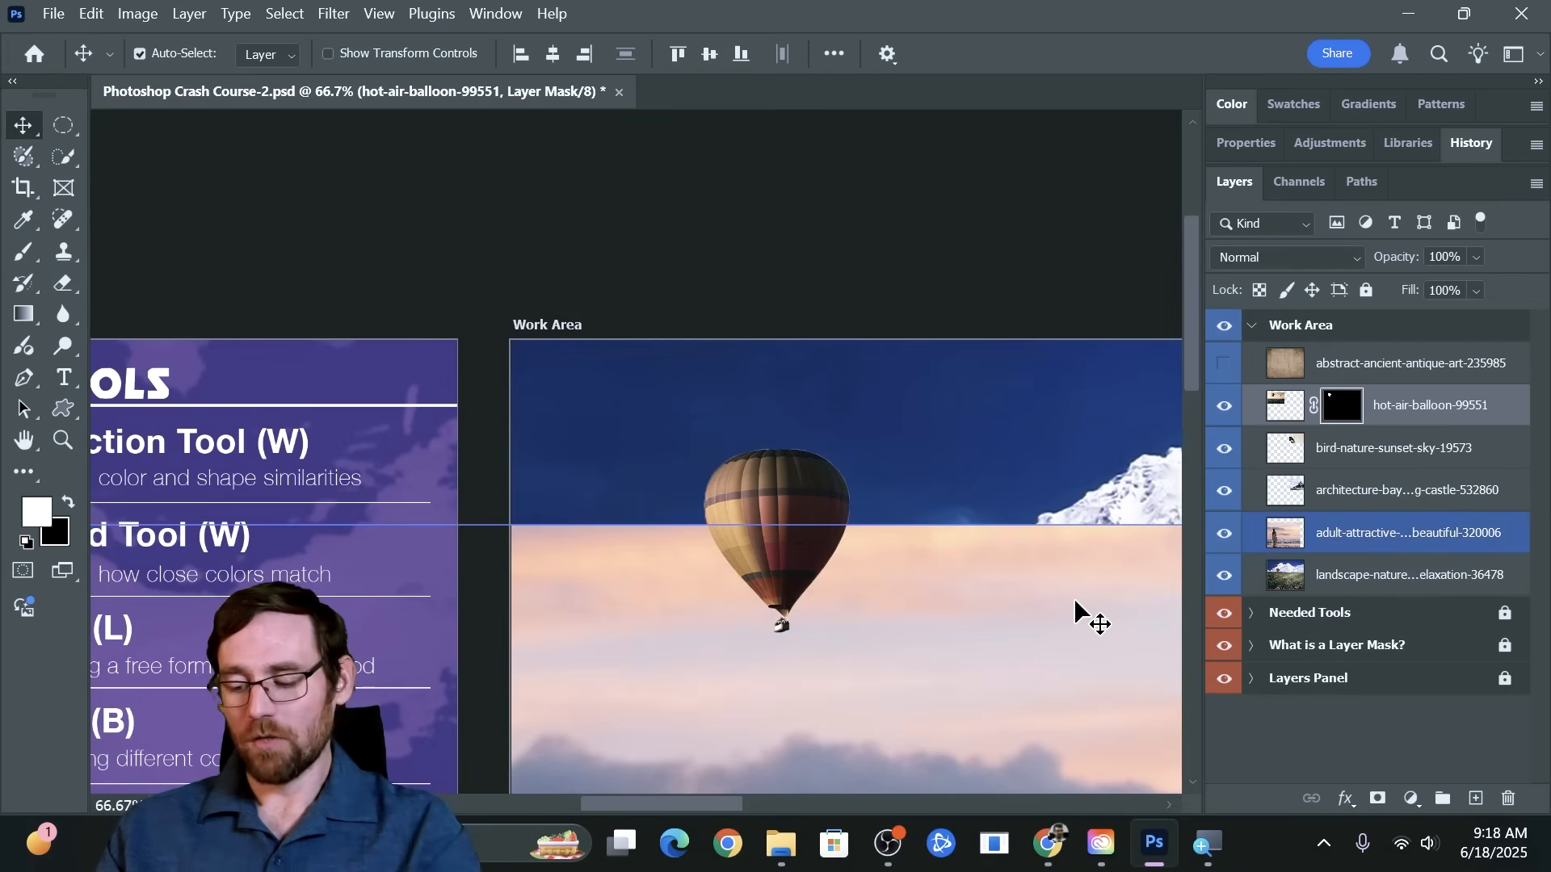
With the hot-air-balloon-99551 mask still active, try to select the woman's hair using the Quick Selection tool
{"action": "left_click_drag", "start_coordinate": [919, 437], "coordinate": [724, 280]}
{"action": "scroll", "coordinate": [573, 217], "scroll_direction": "up", "scroll_amount": 1}
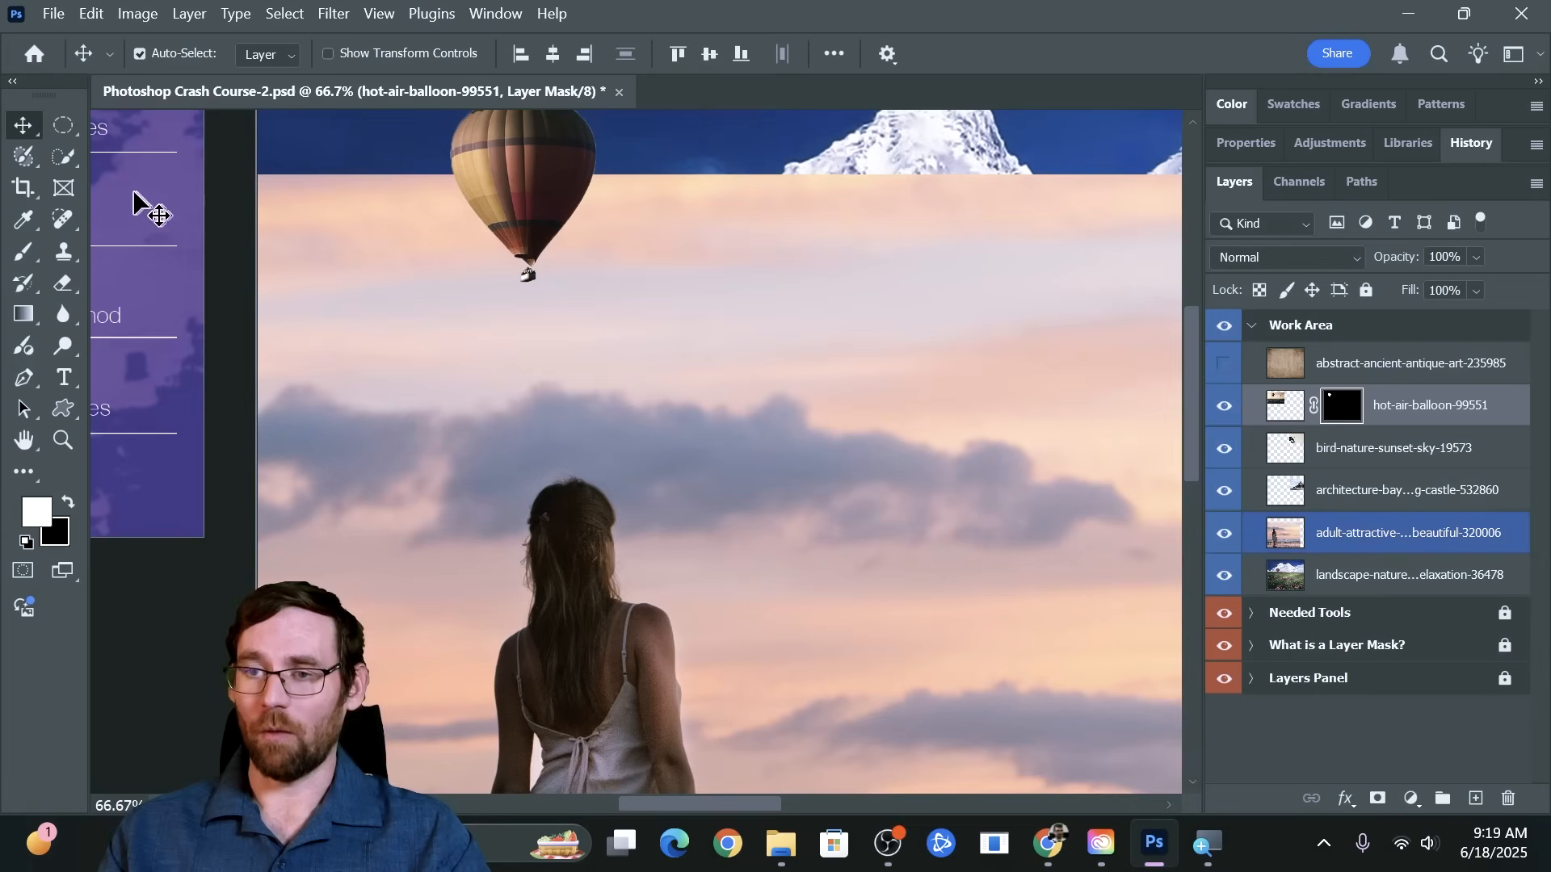
{"action": "left_click", "coordinate": [69, 163]}
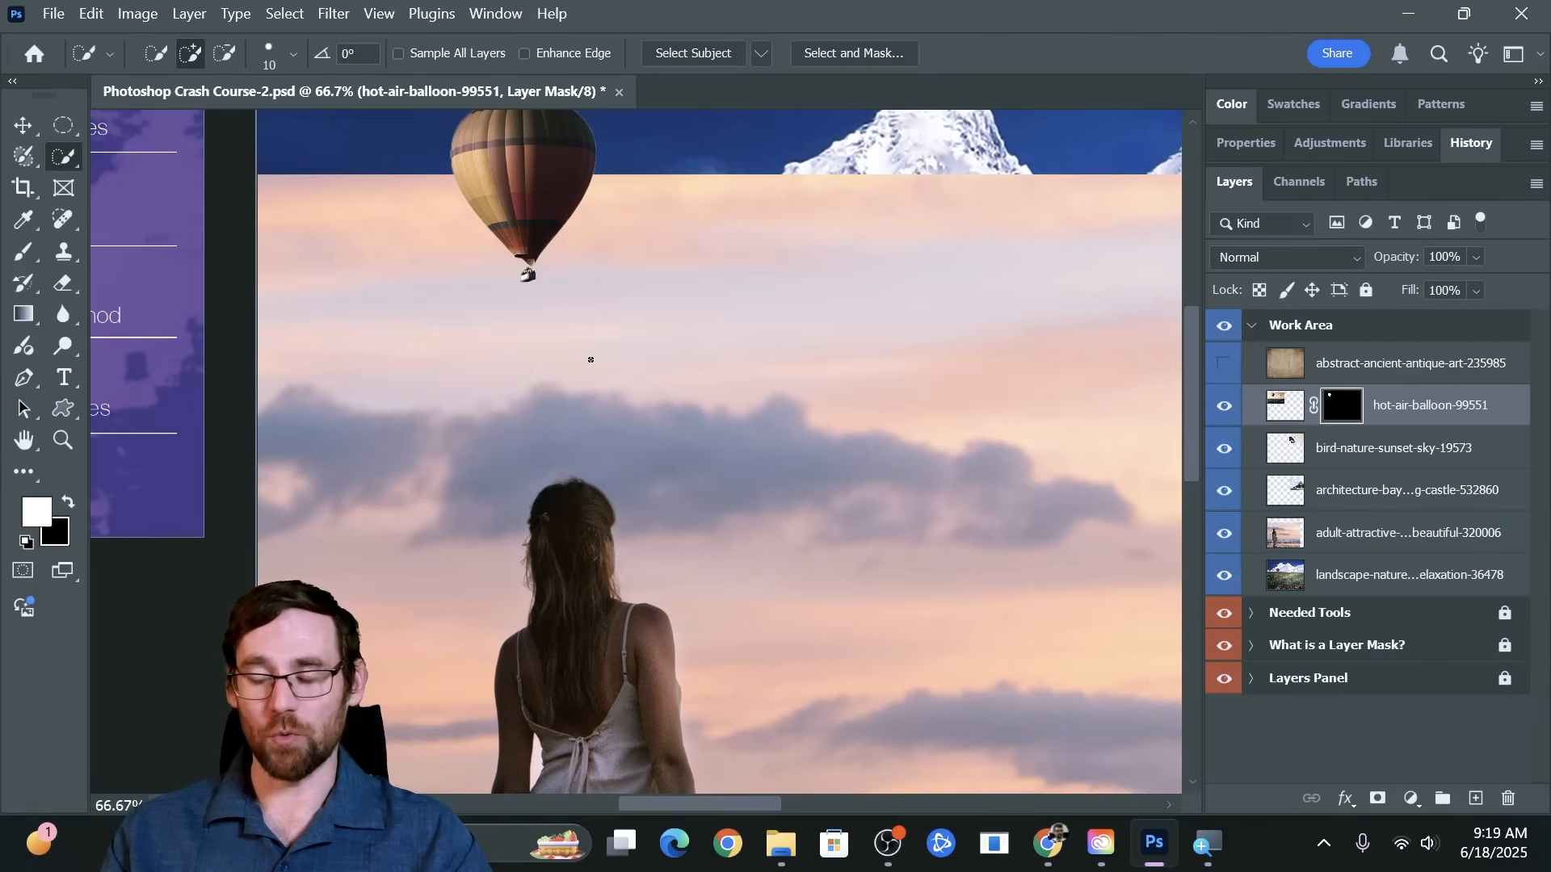
{"action": "scroll", "coordinate": [590, 359], "scroll_direction": "down", "scroll_amount": 5}
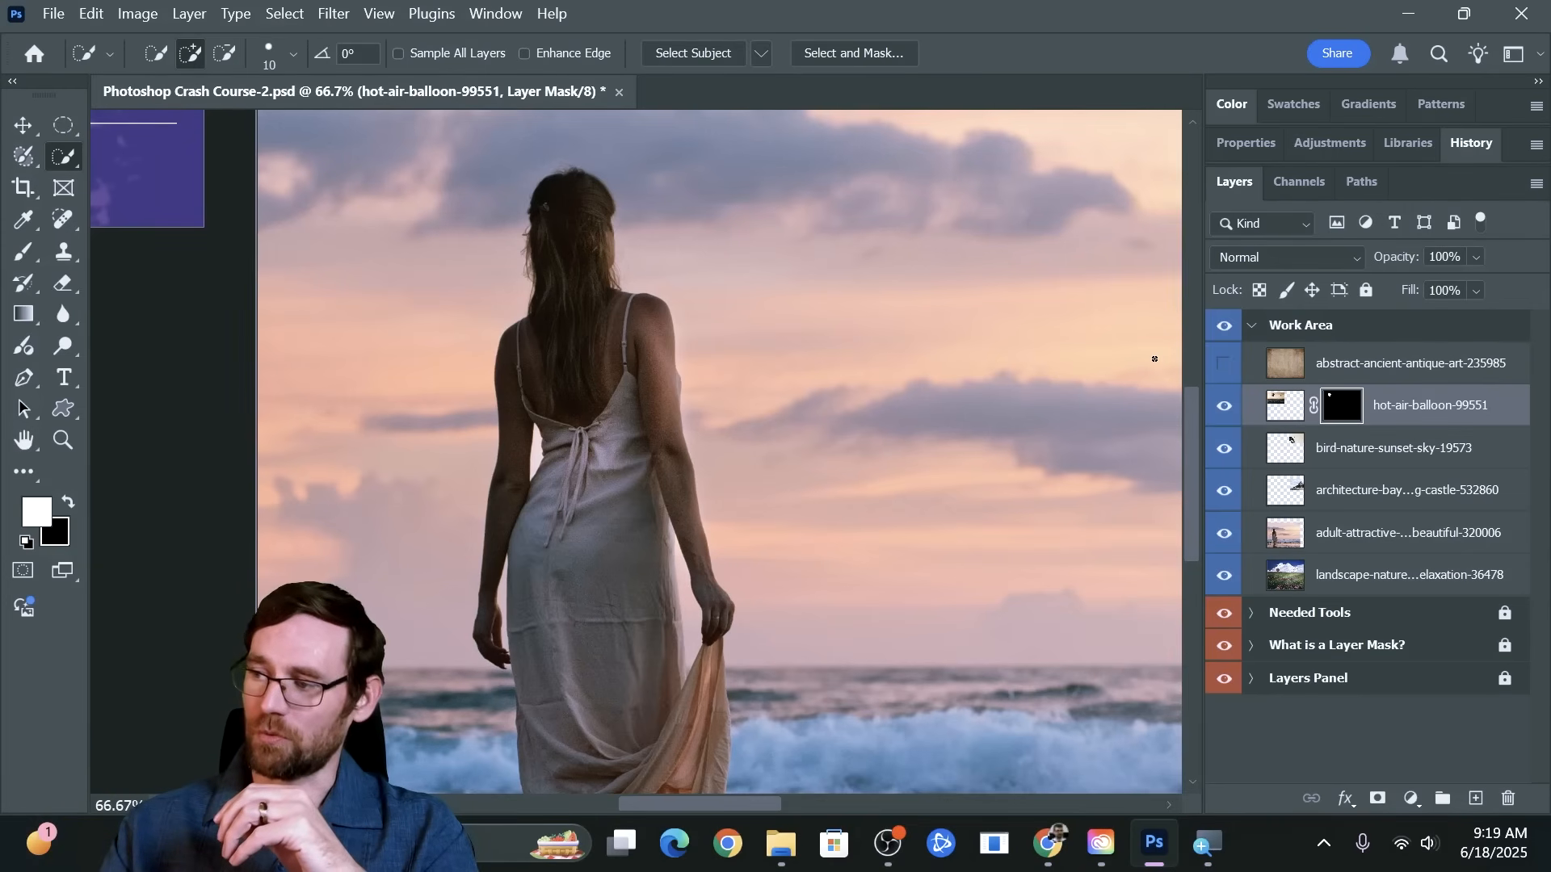
{"action": "scroll", "coordinate": [561, 187], "scroll_direction": "up", "scroll_amount": 5}
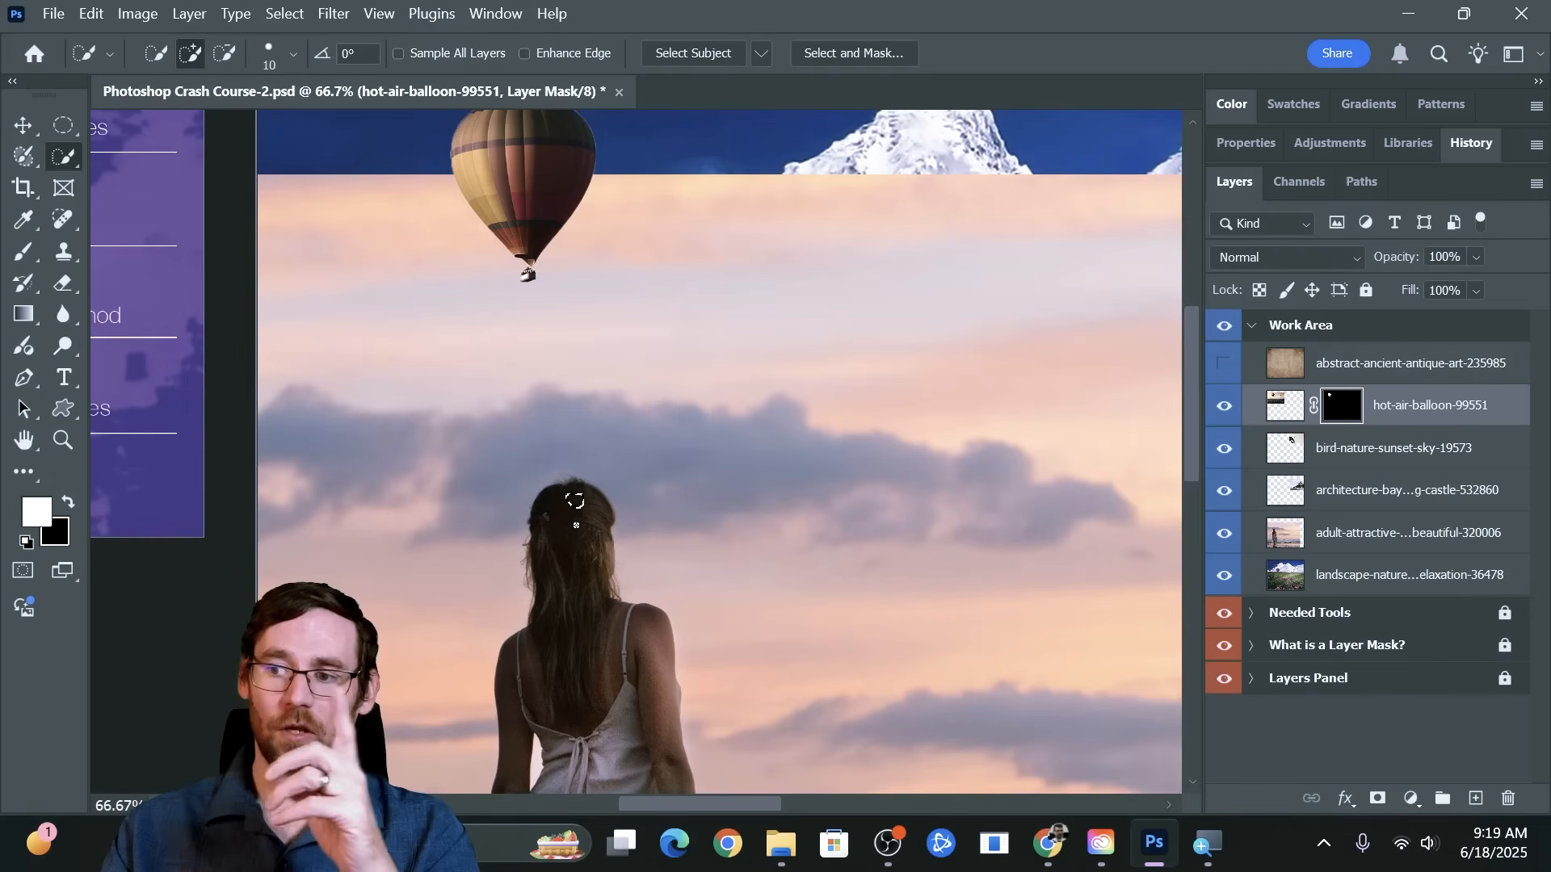
{"action": "left_click_drag", "start_coordinate": [573, 555], "coordinate": [547, 546]}
{"action": "left_click_drag", "start_coordinate": [599, 491], "coordinate": [621, 536]}
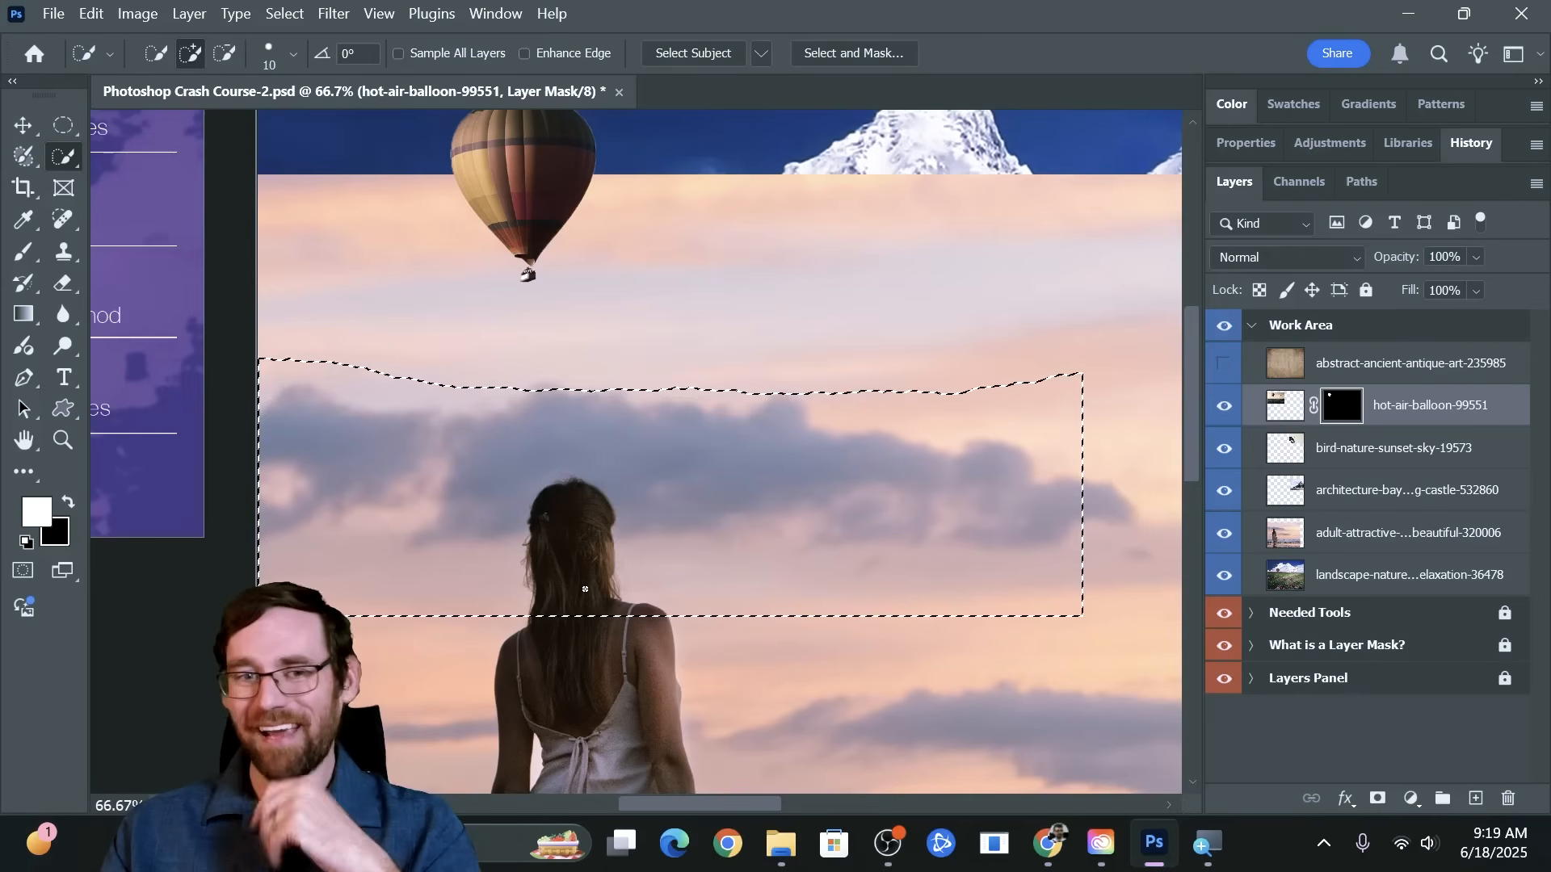
Switch the hot-air-balloon-99551 layer mask off and on again, and clear the active selection
{"action": "left_click", "coordinate": [1331, 412], "text": "shift"}
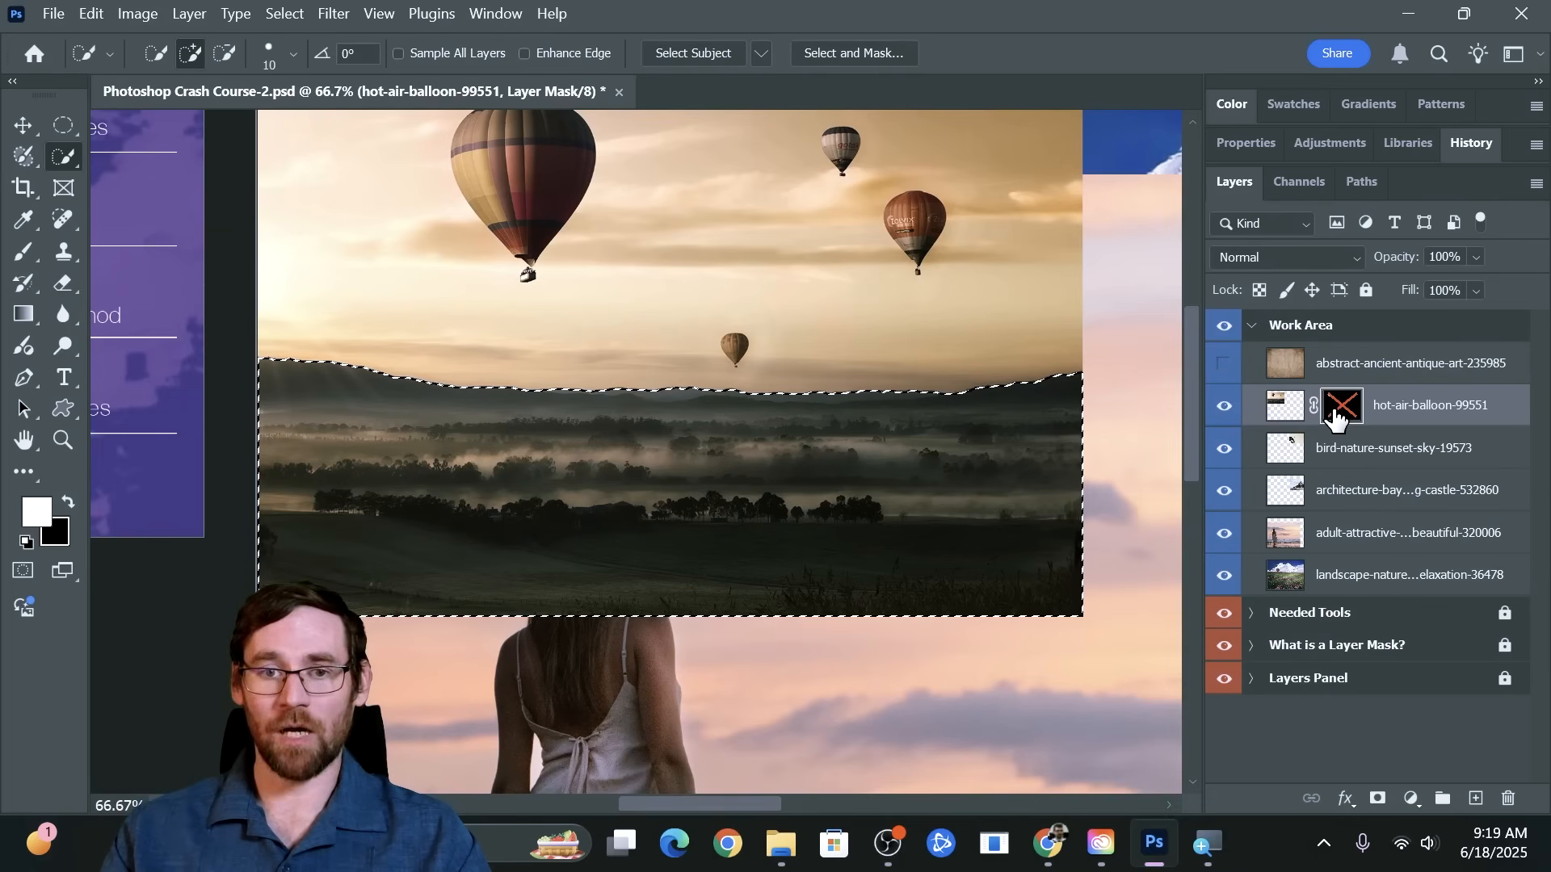
{"action": "left_click", "coordinate": [1334, 414], "text": "shift"}
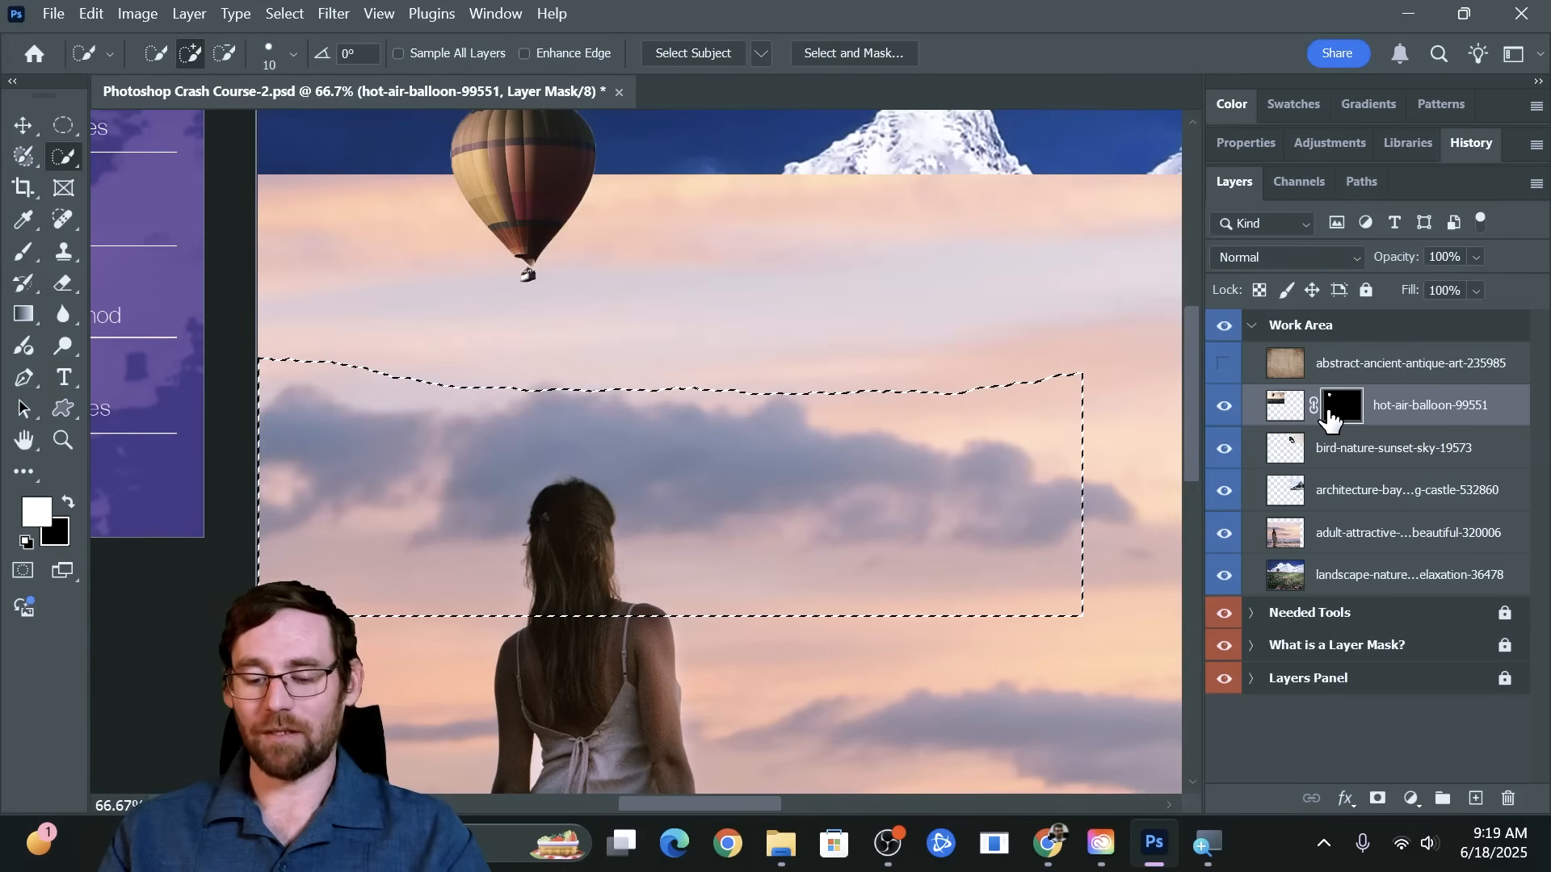
{"action": "key", "text": "ctrl+d"}
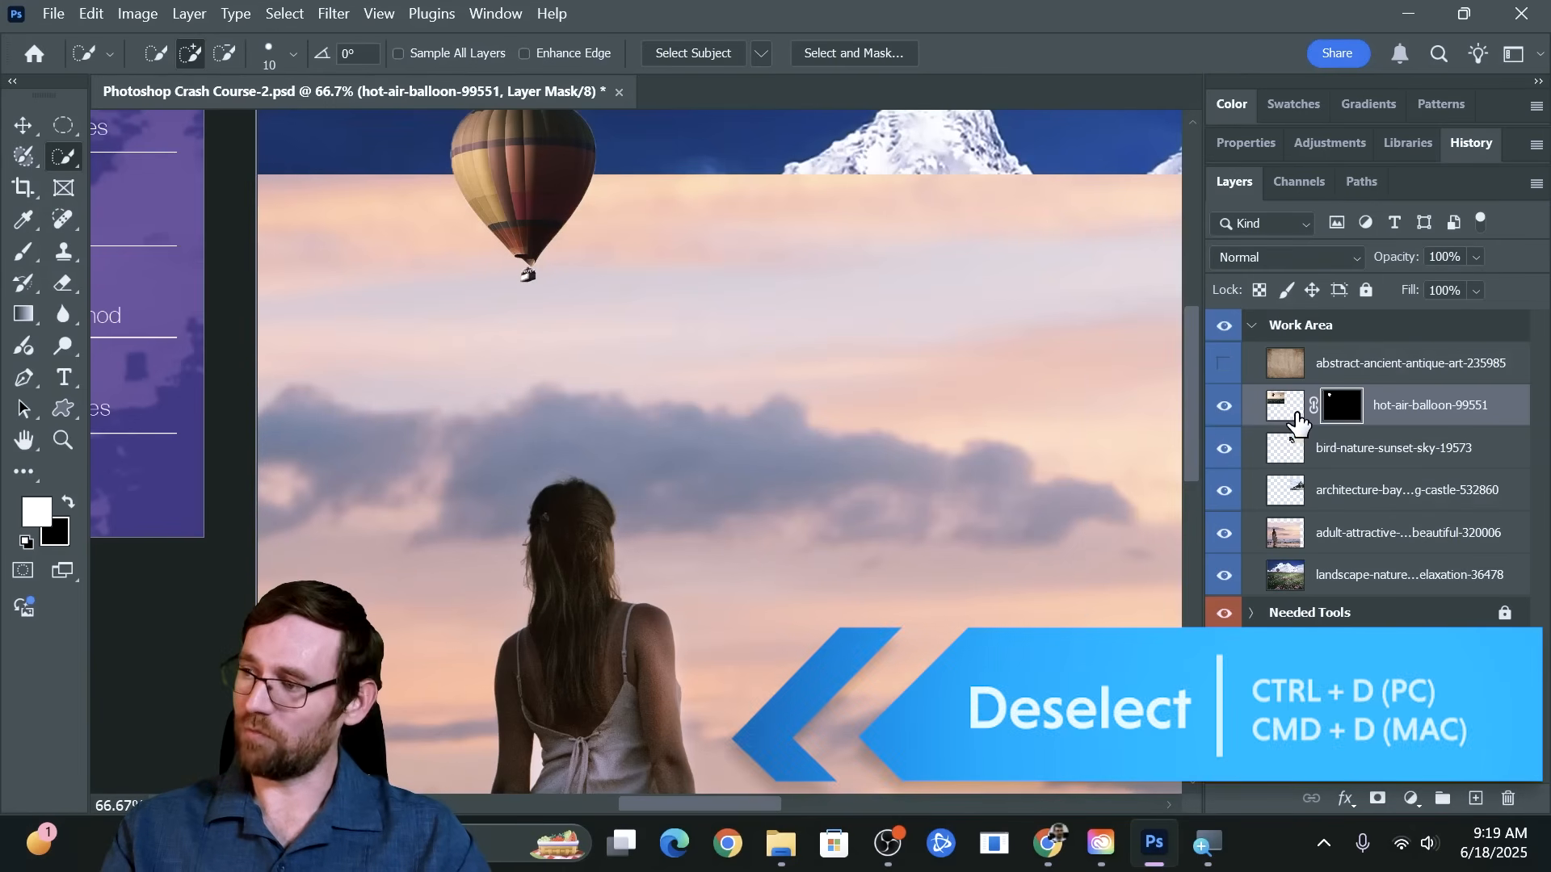
On the adult-attractive-beach-beautiful-320006 layer, select the whole woman from hair to feet with the Quick Selection tool
{"action": "left_click", "coordinate": [1357, 549]}
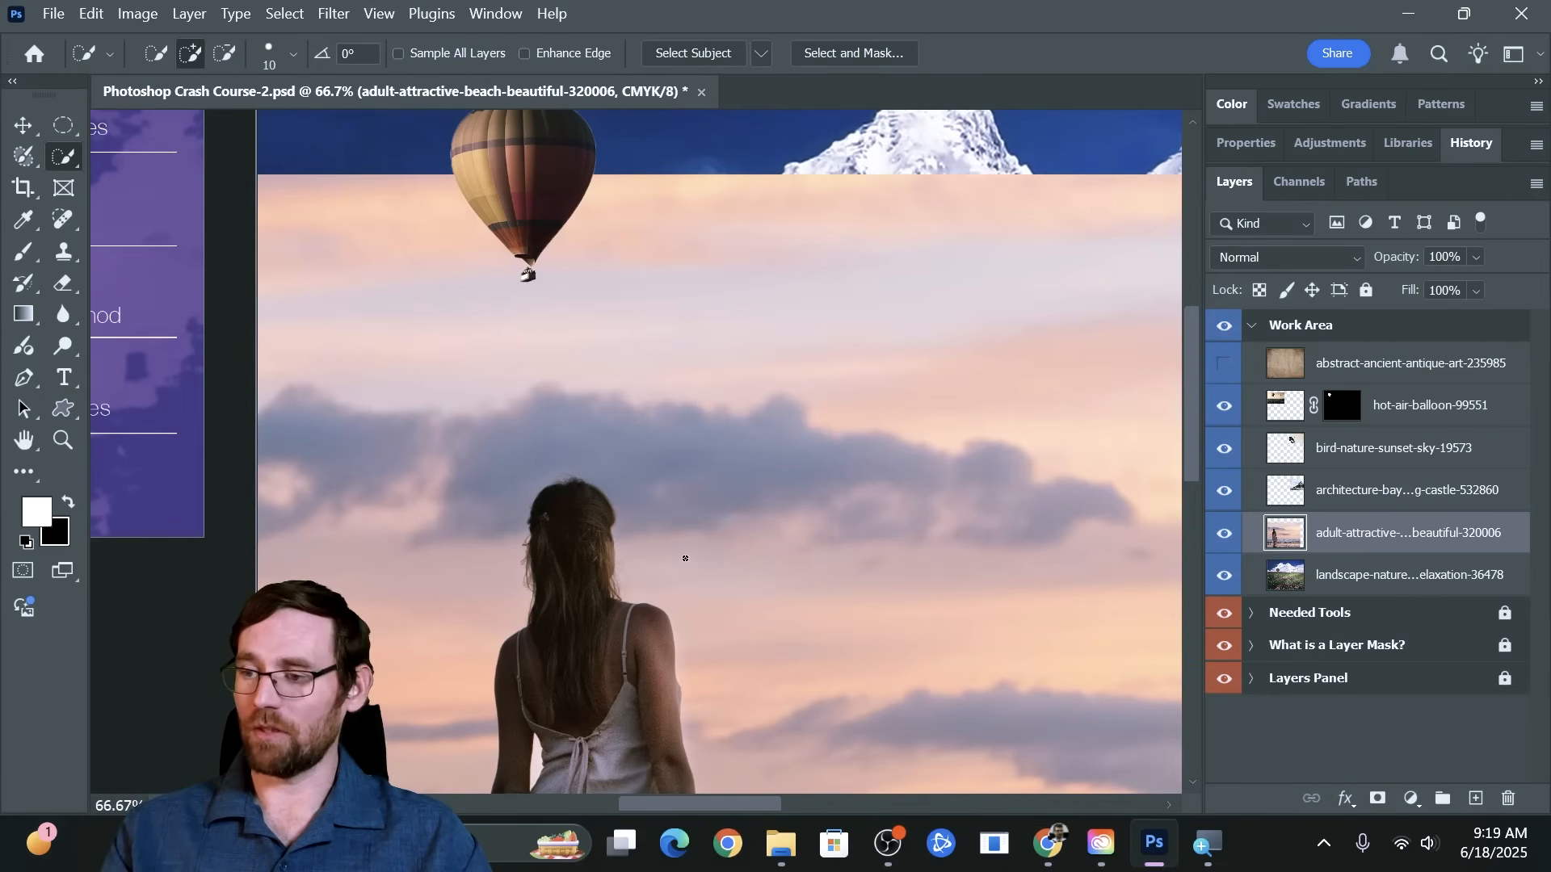
{"action": "scroll", "coordinate": [685, 558], "scroll_direction": "down", "scroll_amount": 5}
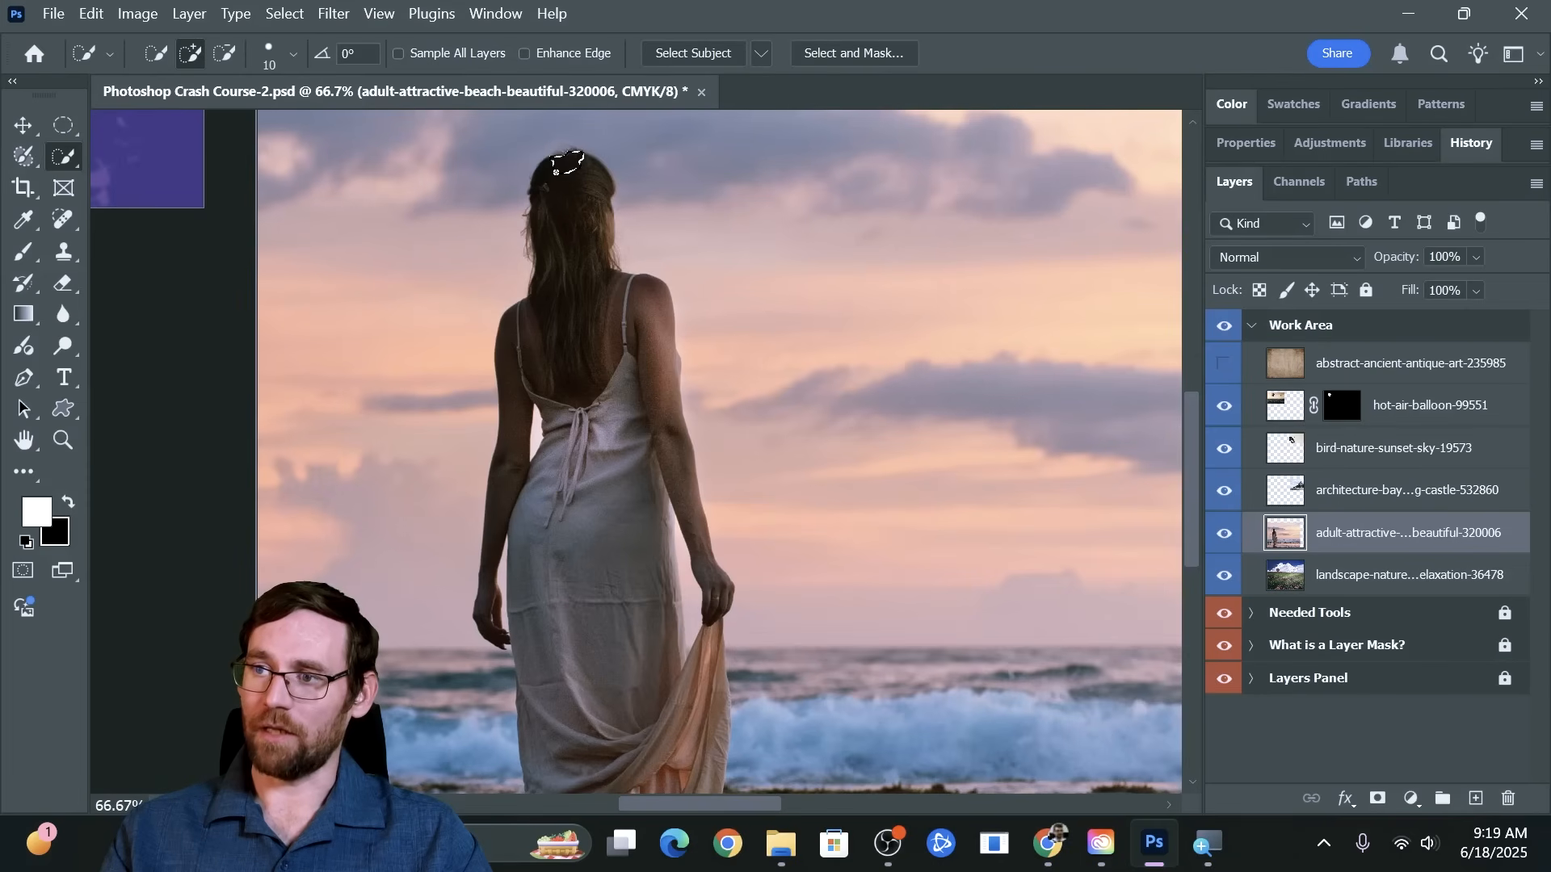
{"action": "mouse_move", "coordinate": [556, 172]}
{"action": "left_mouse_down"}
{"action": "mouse_move", "coordinate": [565, 364]}
{"action": "mouse_move", "coordinate": [560, 200]}
{"action": "left_mouse_up"}
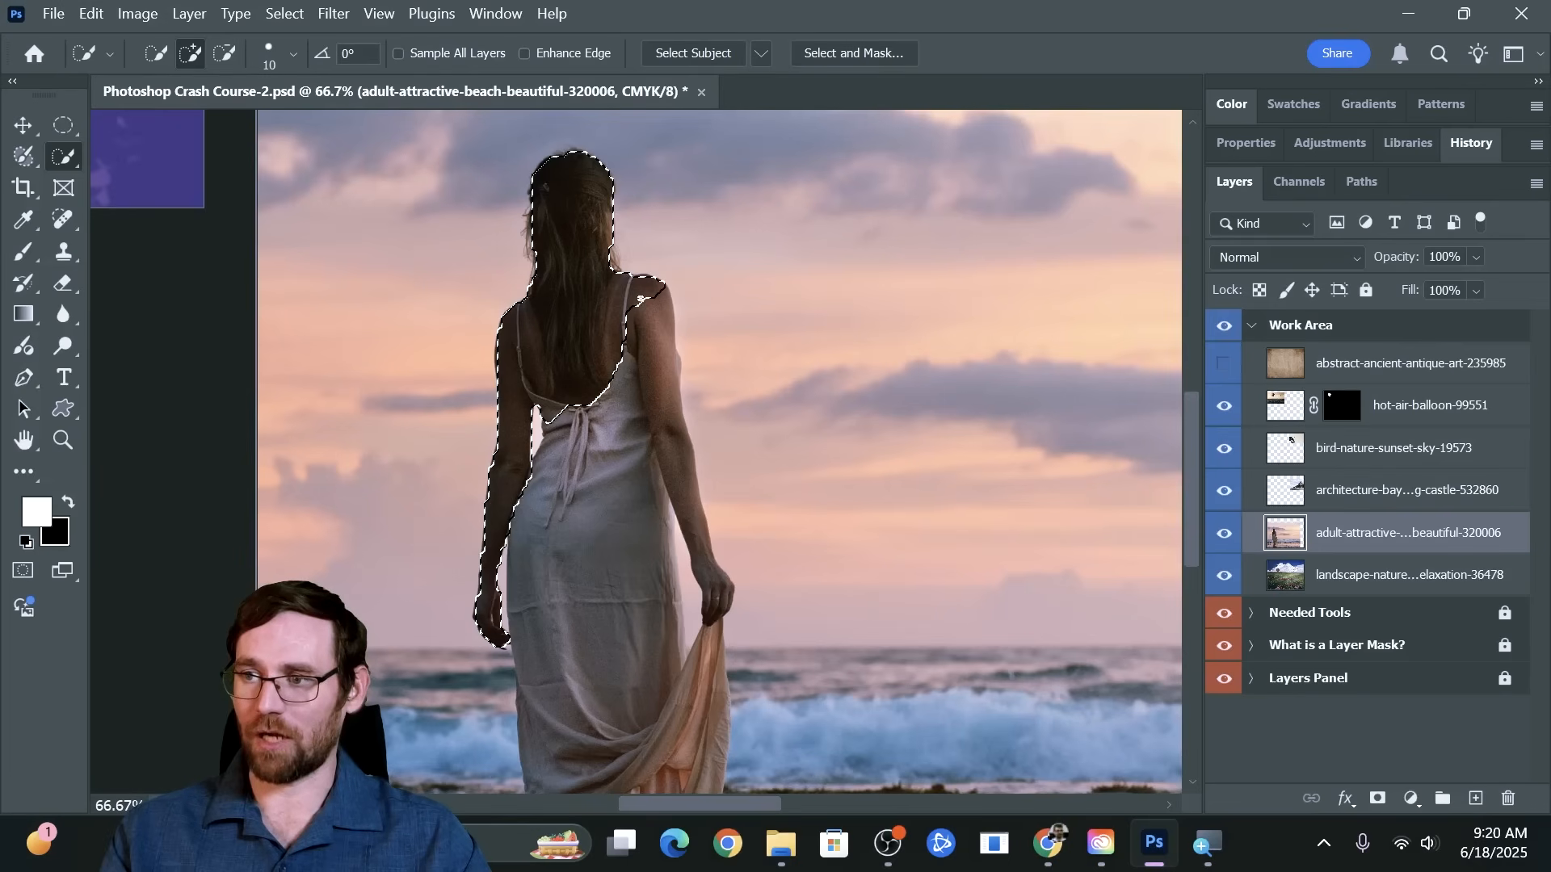
{"action": "left_click_drag", "start_coordinate": [641, 300], "coordinate": [655, 331]}
{"action": "left_click_drag", "start_coordinate": [671, 393], "coordinate": [680, 475]}
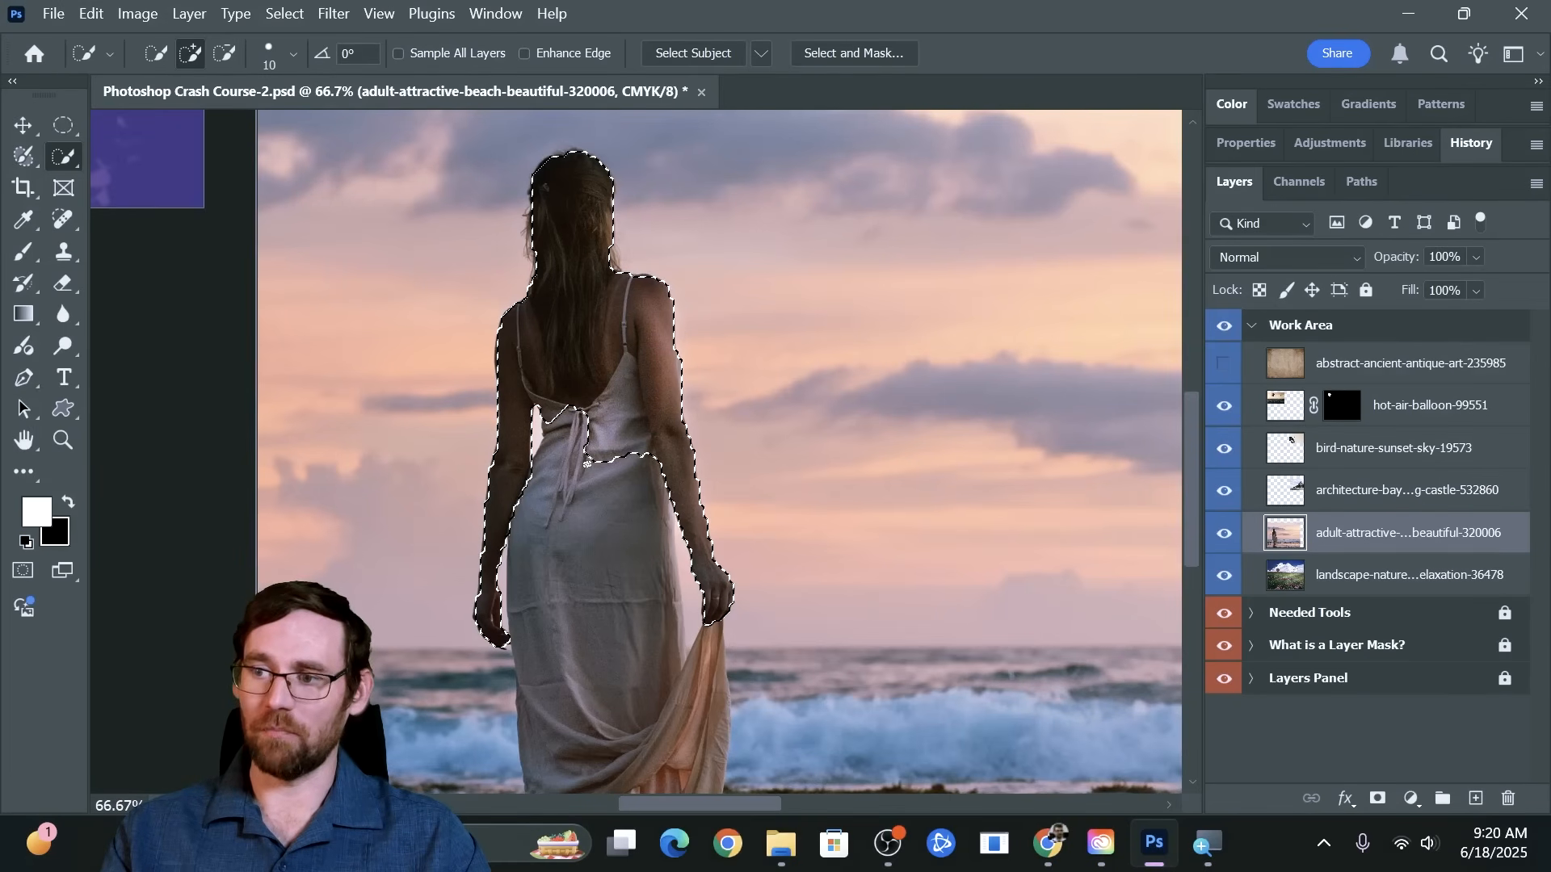
{"action": "left_click_drag", "start_coordinate": [566, 461], "coordinate": [577, 703]}
{"action": "scroll", "coordinate": [574, 452], "scroll_direction": "down", "scroll_amount": 5}
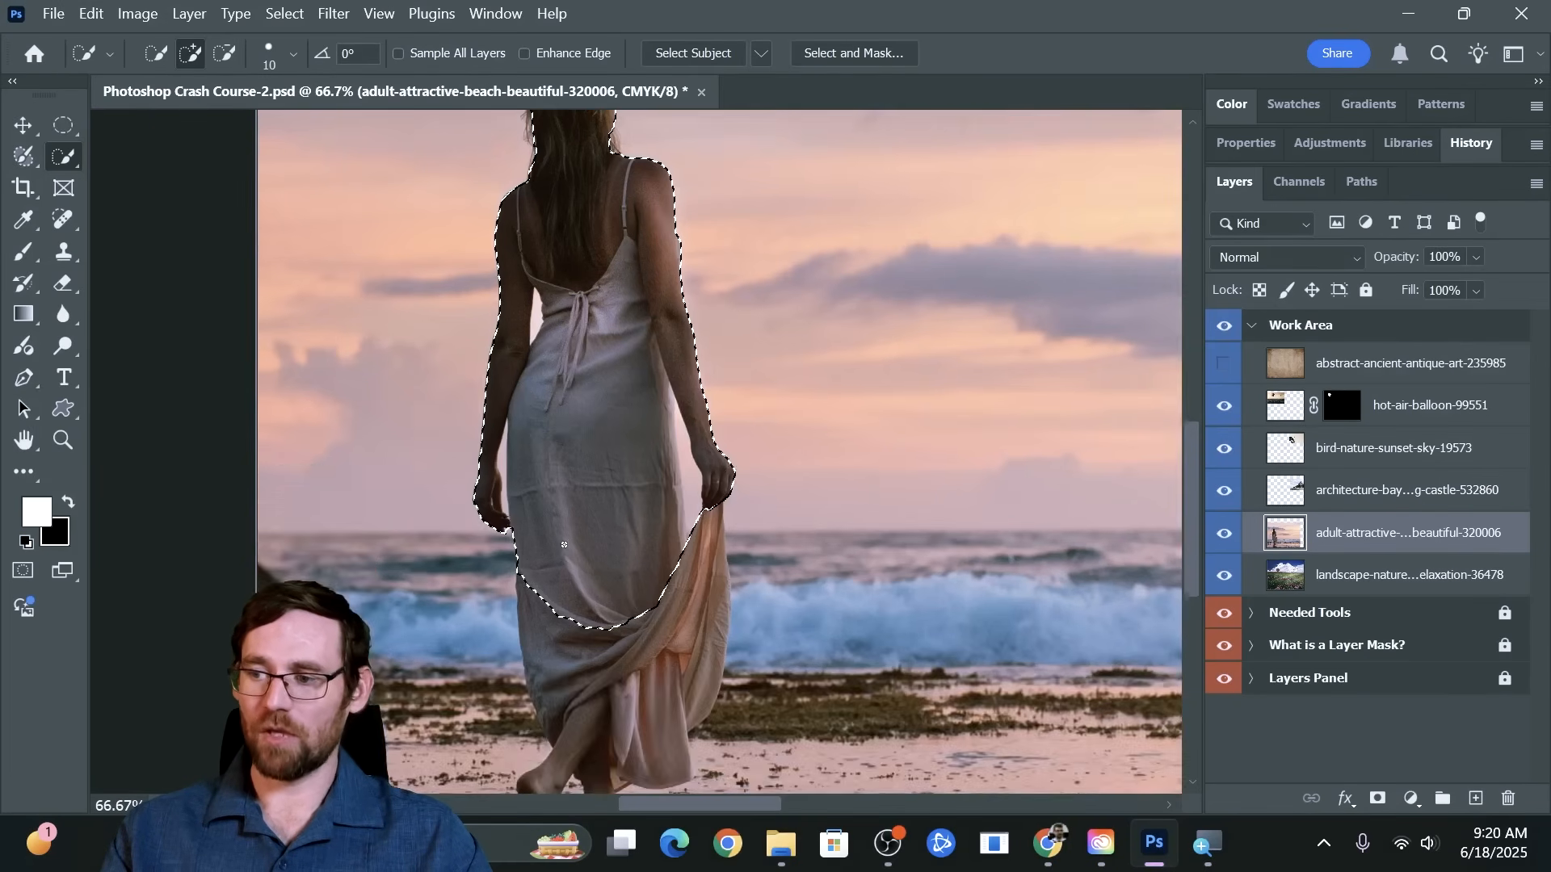
{"action": "left_click_drag", "start_coordinate": [583, 565], "coordinate": [607, 656]}
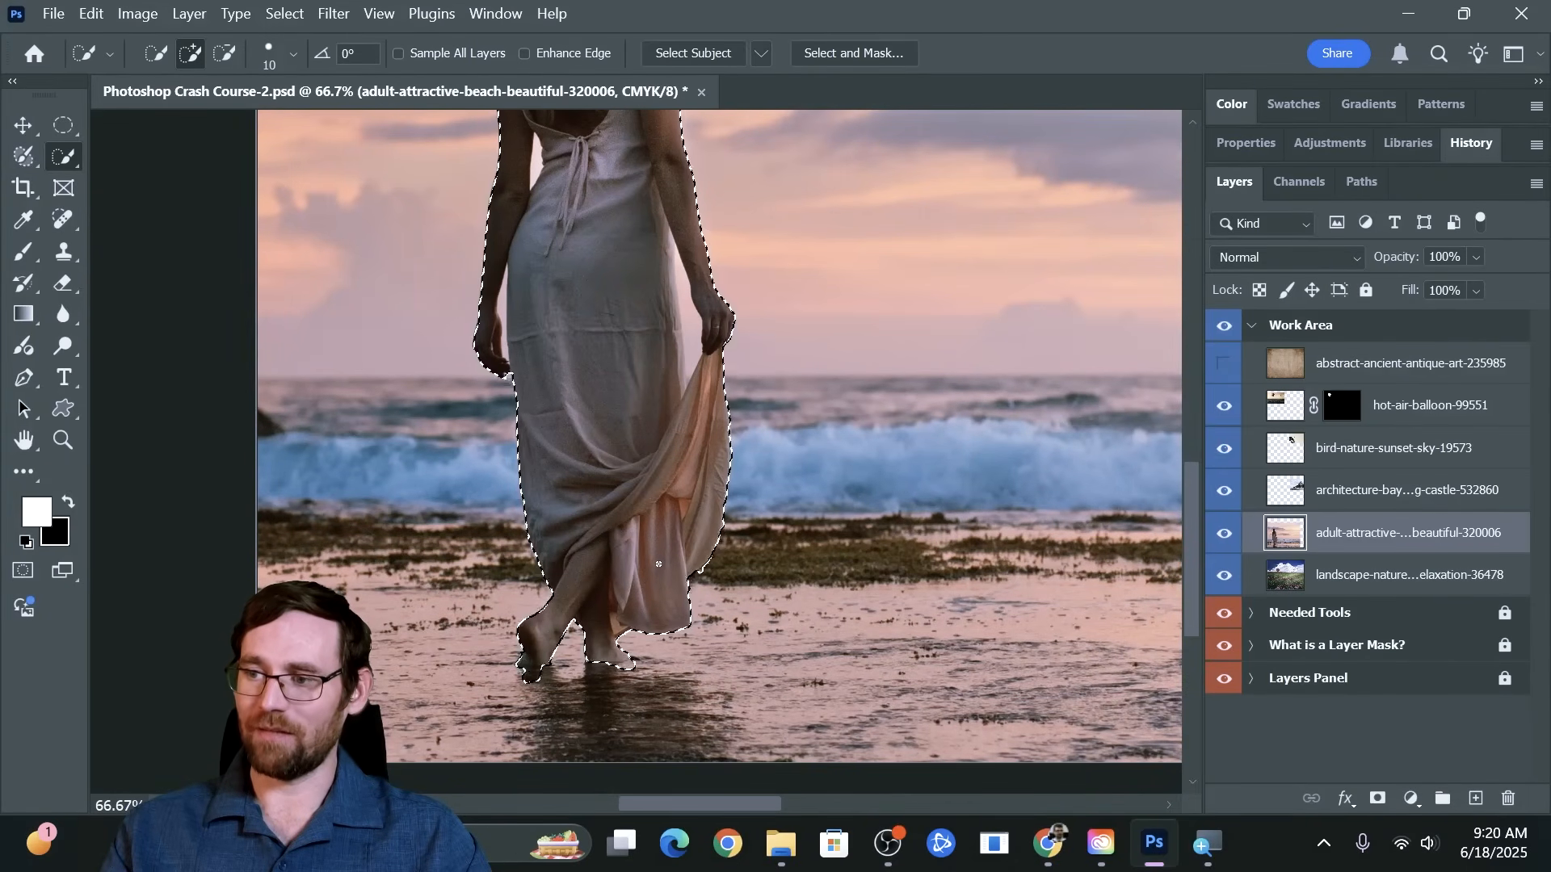
Examine the selection edge around the woman's body, then up close along her hair and shoulder
{"action": "scroll", "coordinate": [679, 536], "scroll_direction": "up", "scroll_amount": 4}
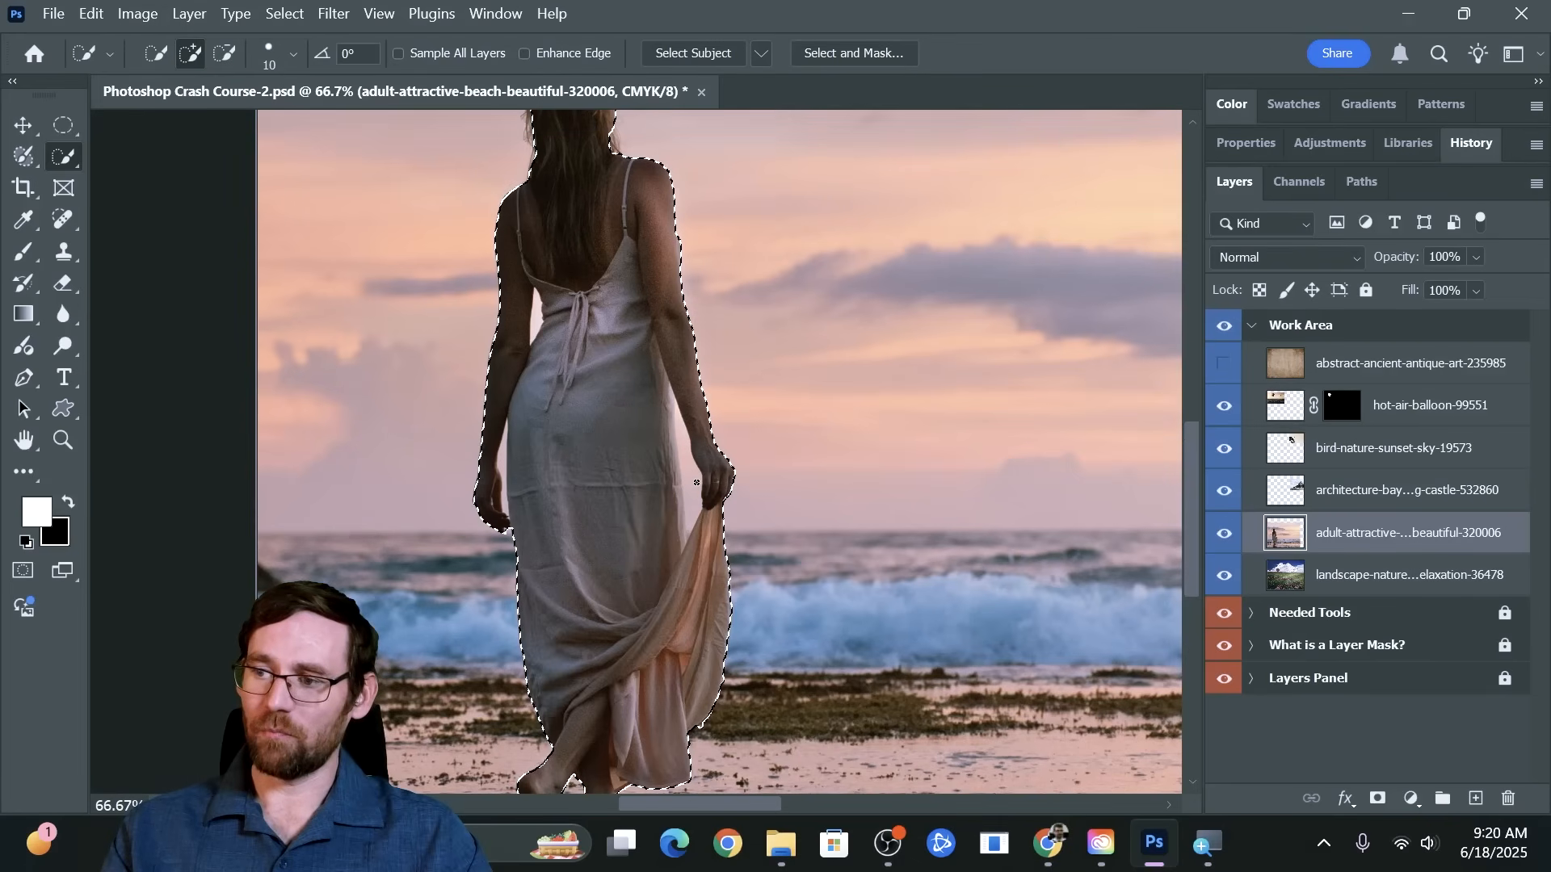
{"action": "scroll", "coordinate": [527, 309], "scroll_direction": "up", "scroll_amount": 1}
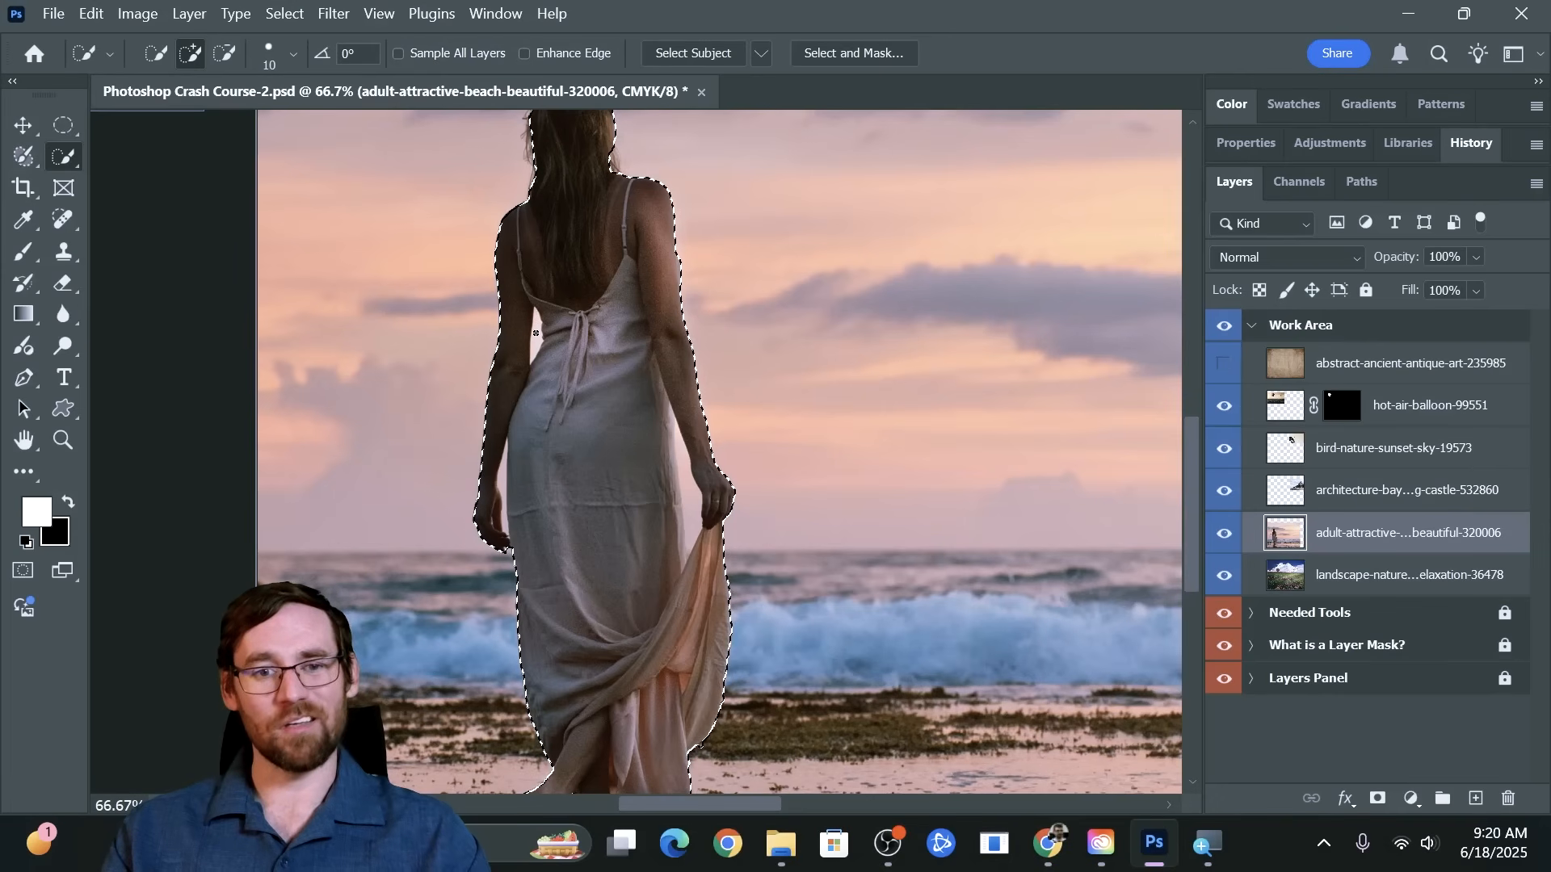
{"action": "scroll", "coordinate": [535, 332], "scroll_direction": "up", "scroll_amount": 4}
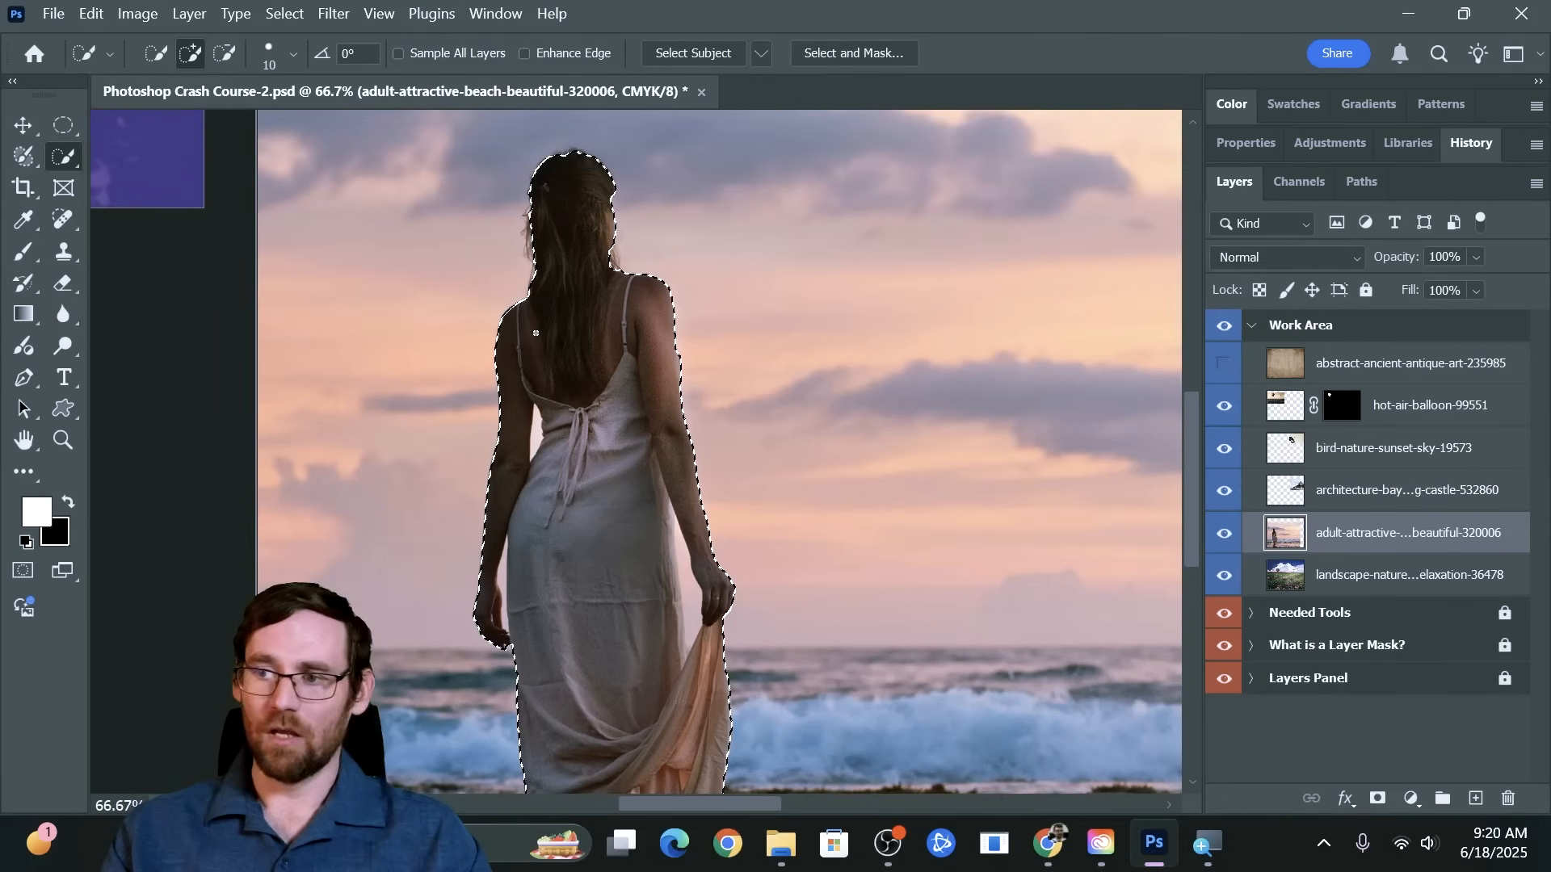
{"action": "key", "text": "z"}
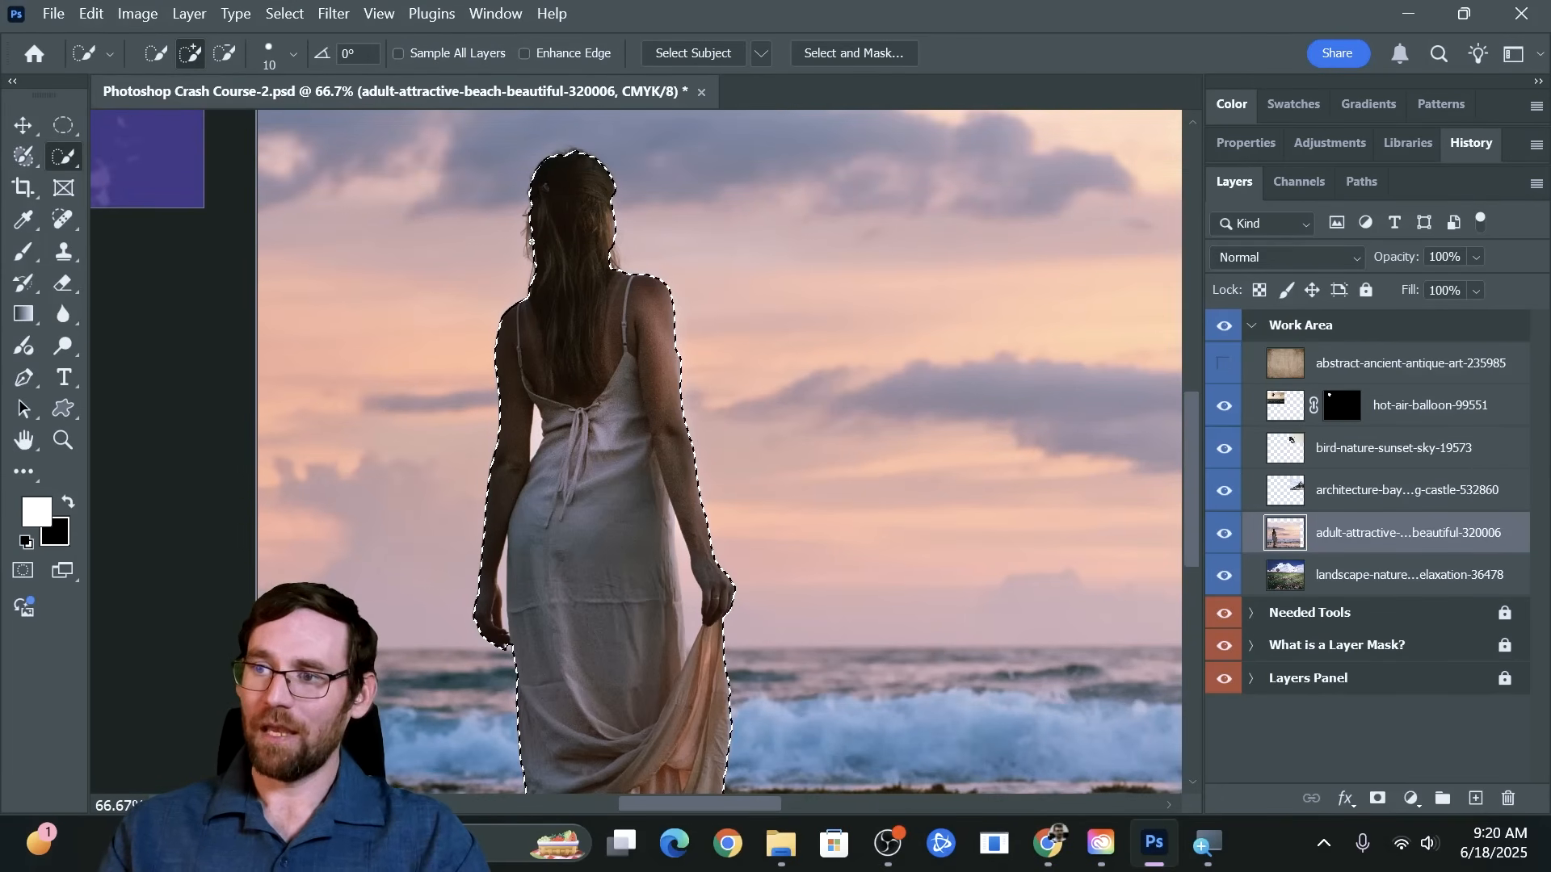
{"action": "left_click_drag", "start_coordinate": [529, 227], "coordinate": [637, 256]}
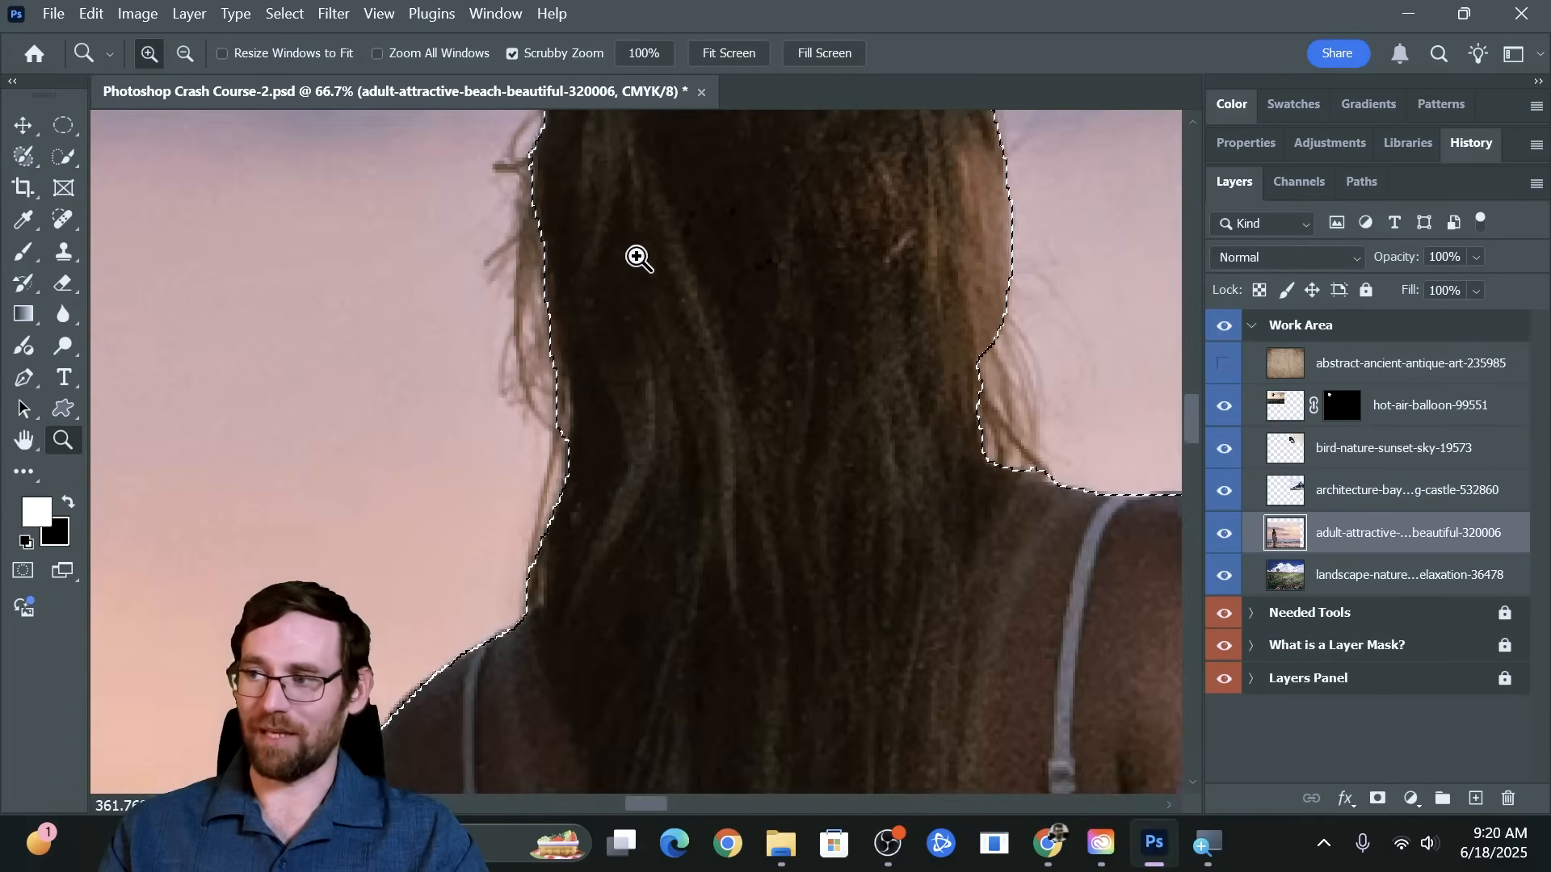
{"action": "key", "text": "w"}
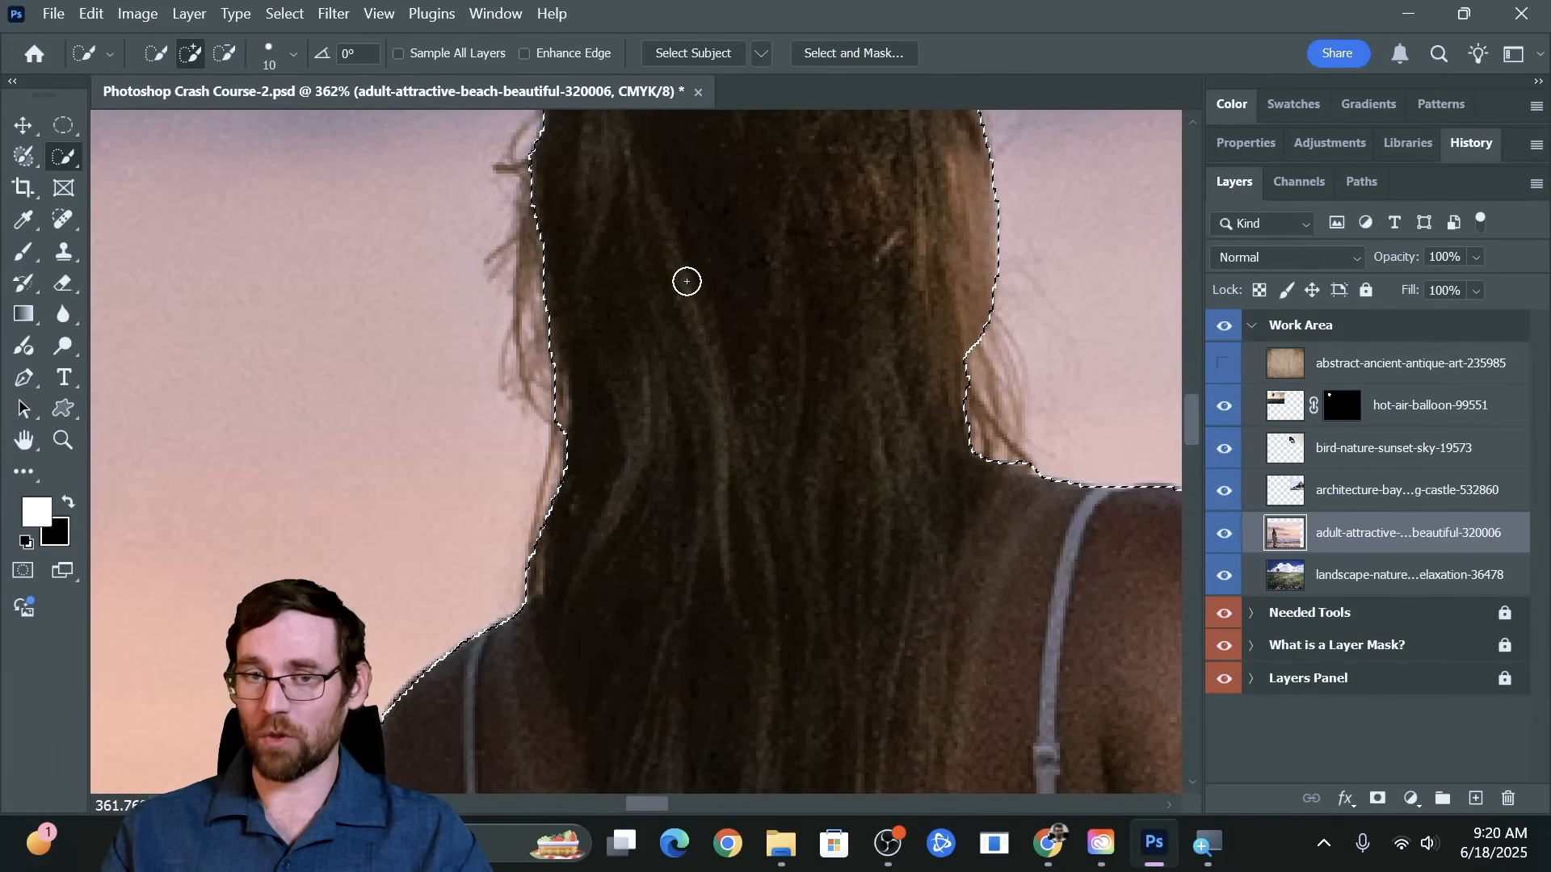
{"action": "scroll", "coordinate": [662, 288], "scroll_direction": "up", "scroll_amount": 2}
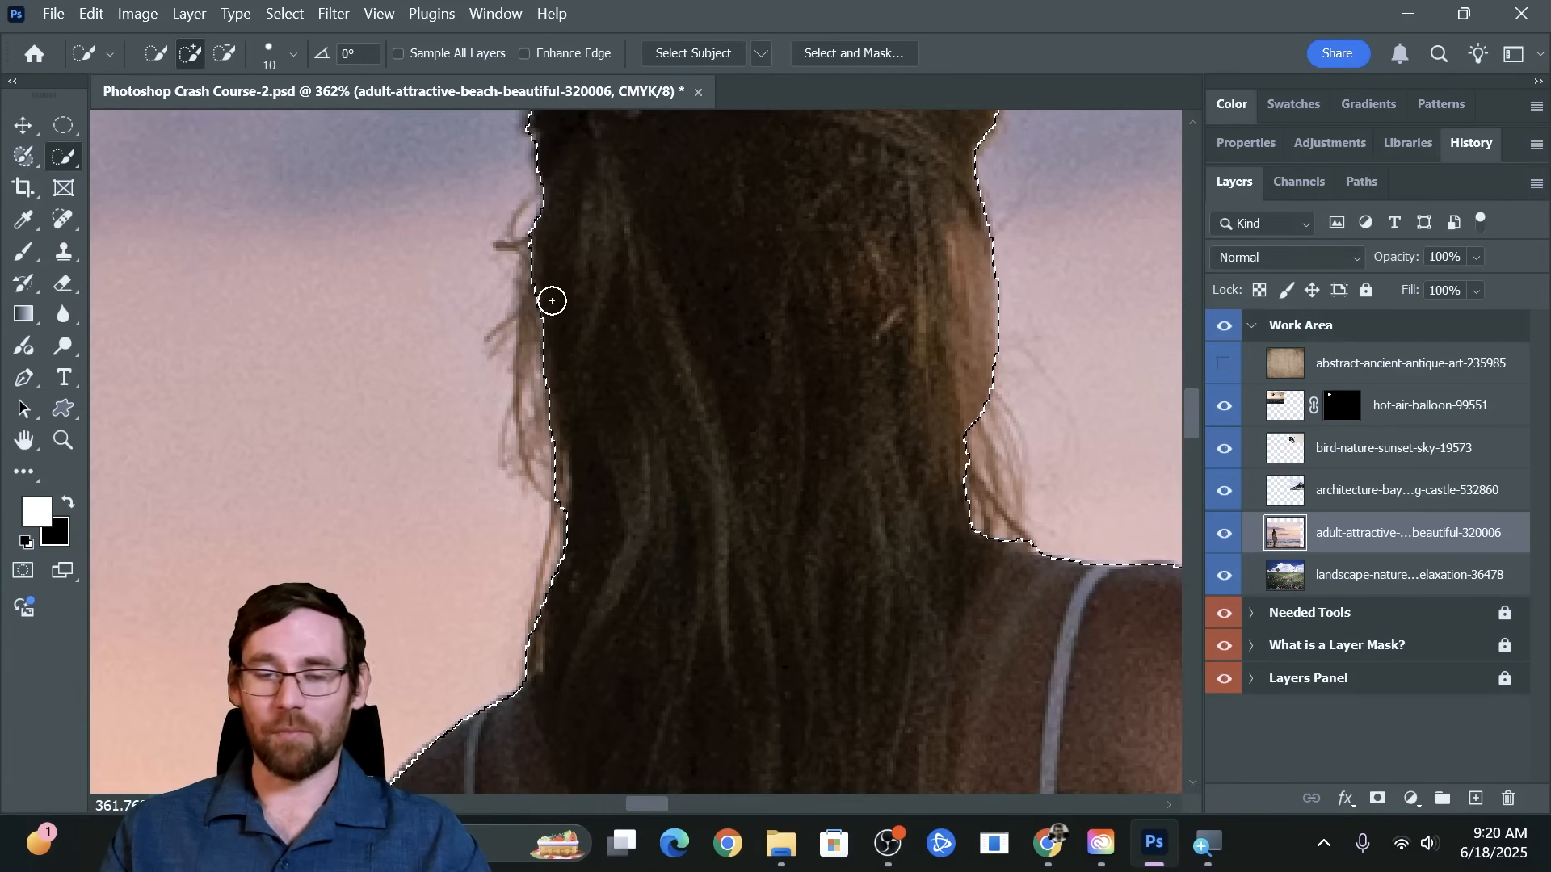
{"action": "scroll", "coordinate": [557, 304], "scroll_direction": "down", "scroll_amount": 8}
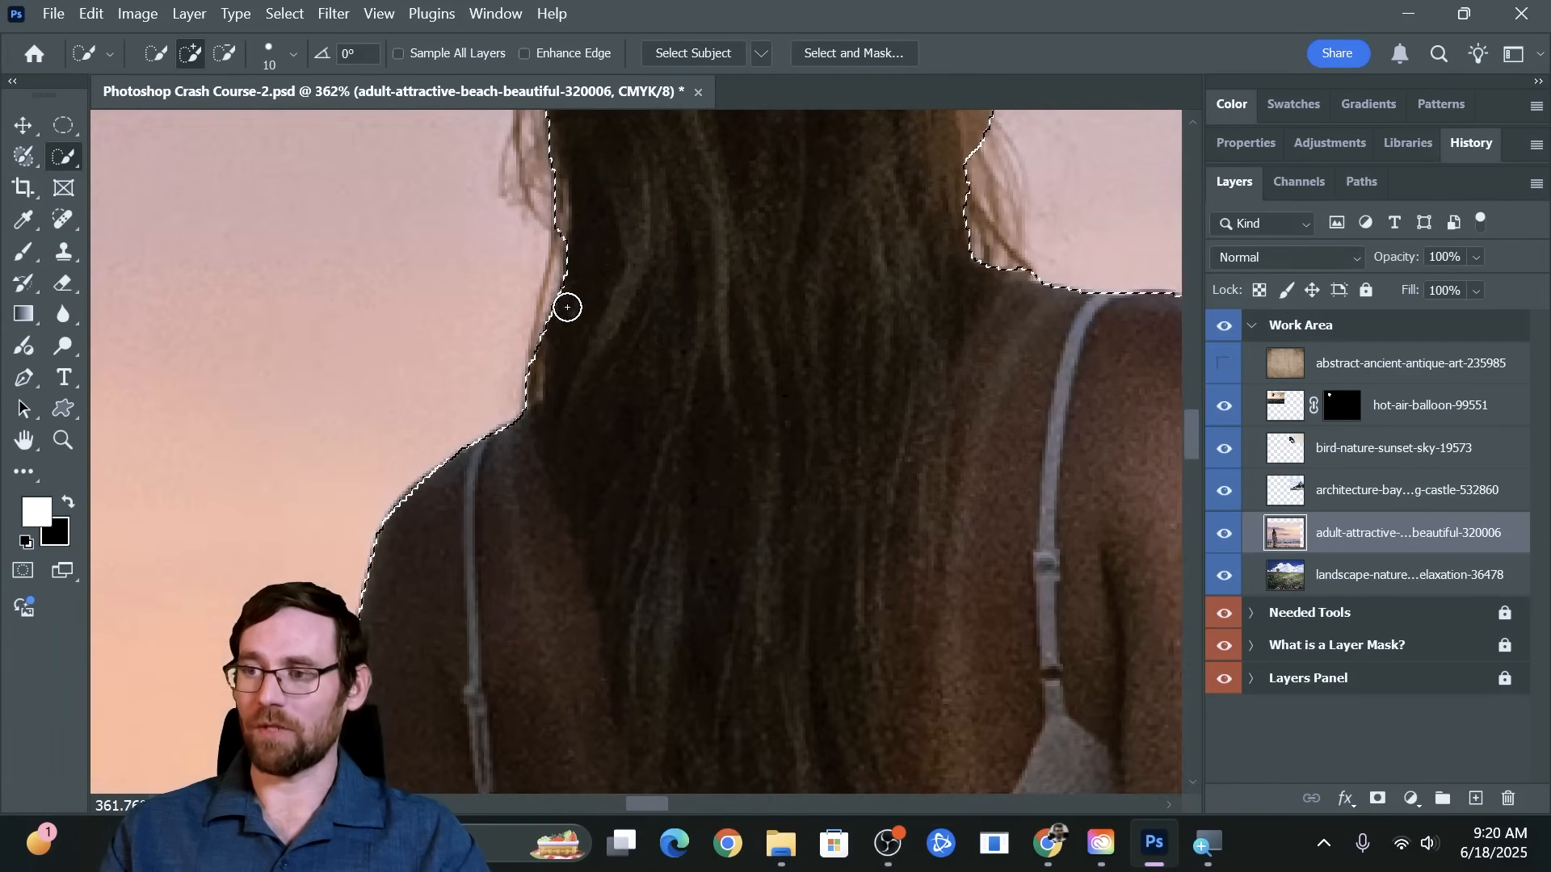
Try masking the woman's layer from the selection to check the gap between her left arm and waist, and undo the mask
{"action": "scroll", "coordinate": [566, 306], "scroll_direction": "down", "scroll_amount": 10}
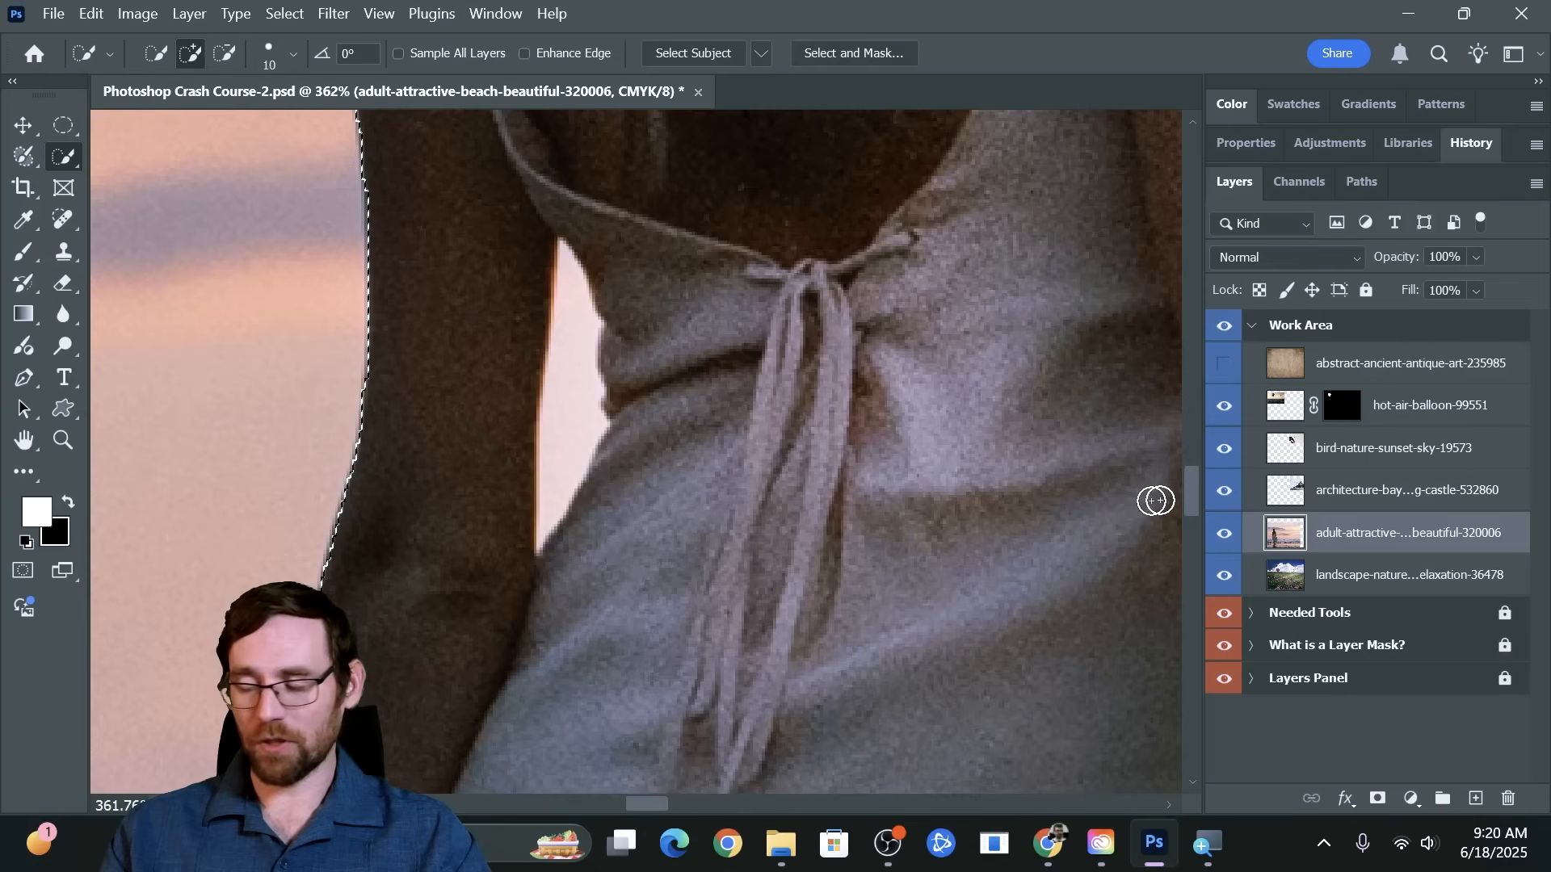
{"action": "left_click", "coordinate": [1377, 798]}
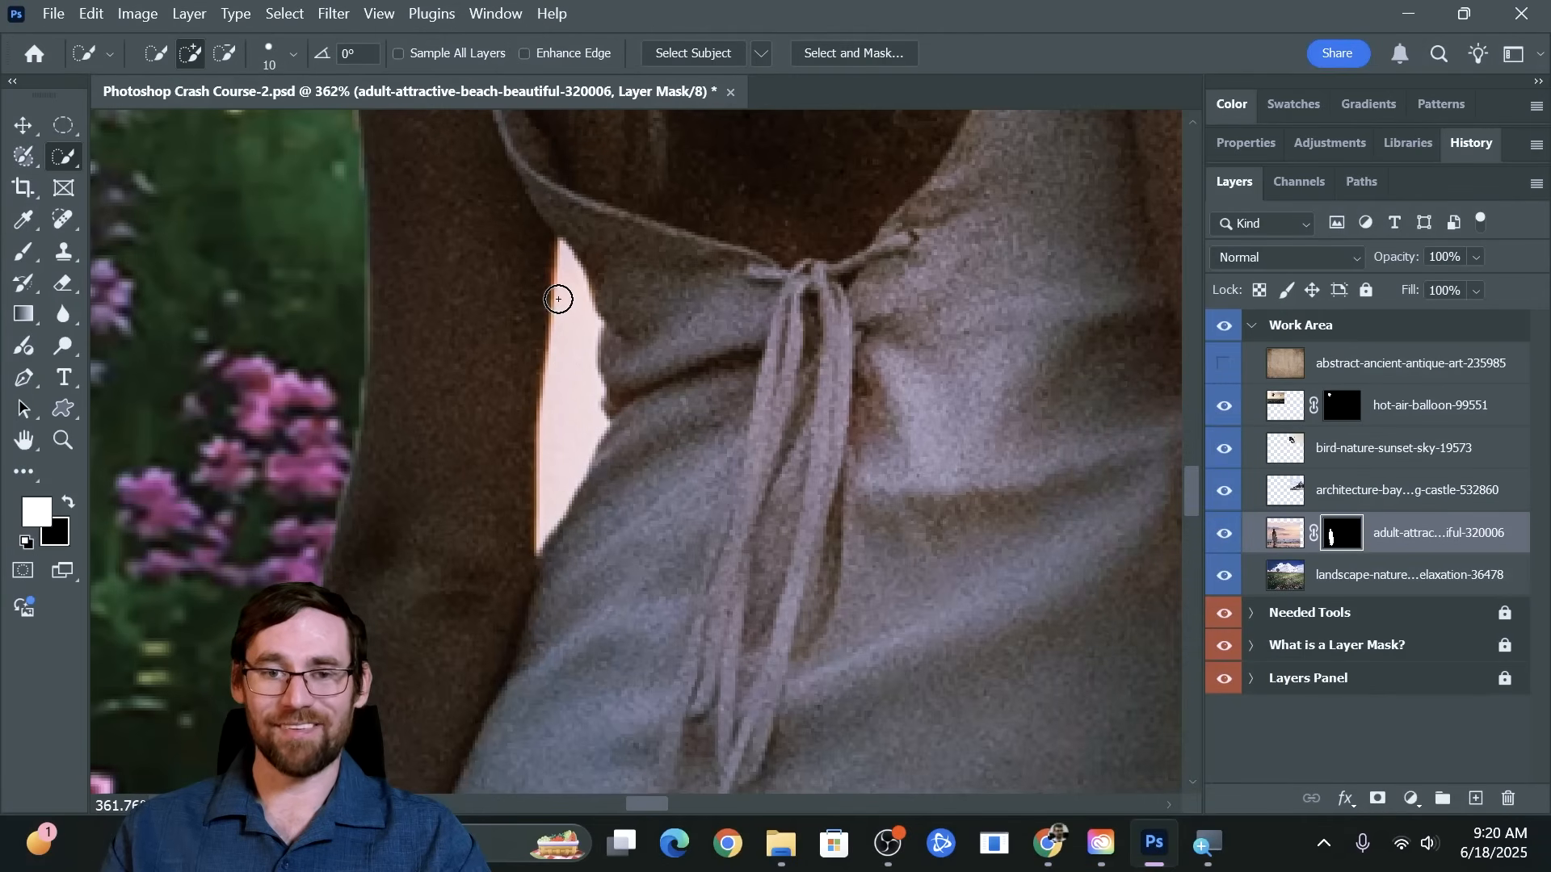
{"action": "key", "text": "ctrl+z"}
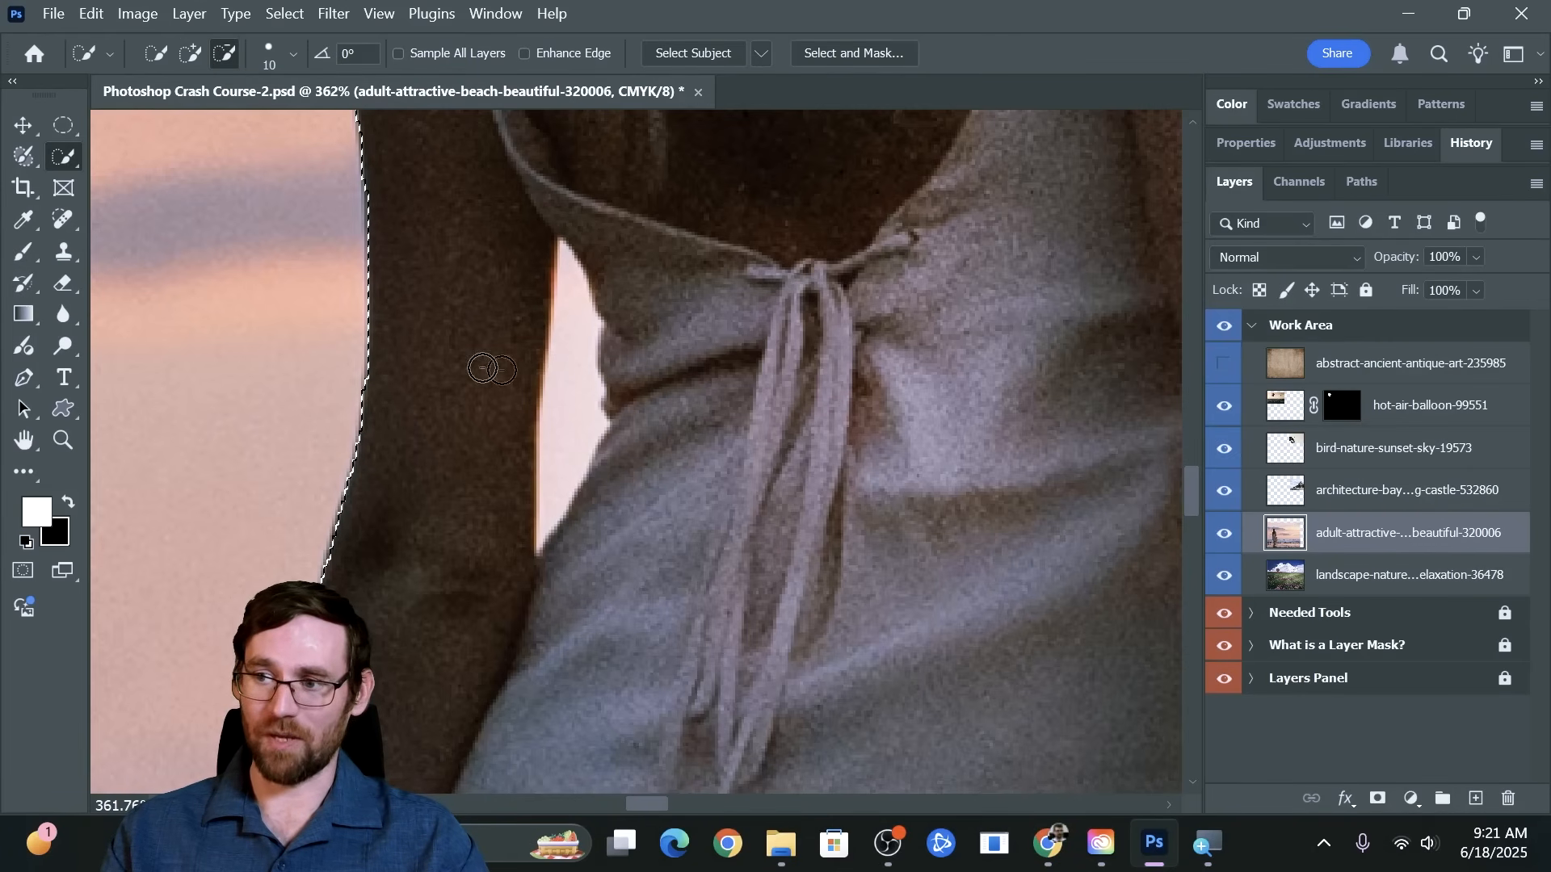
Subtract the patch of sky between the woman's left arm and waist from the selection, refining the edge along the arm
{"action": "left_click", "coordinate": [189, 53]}
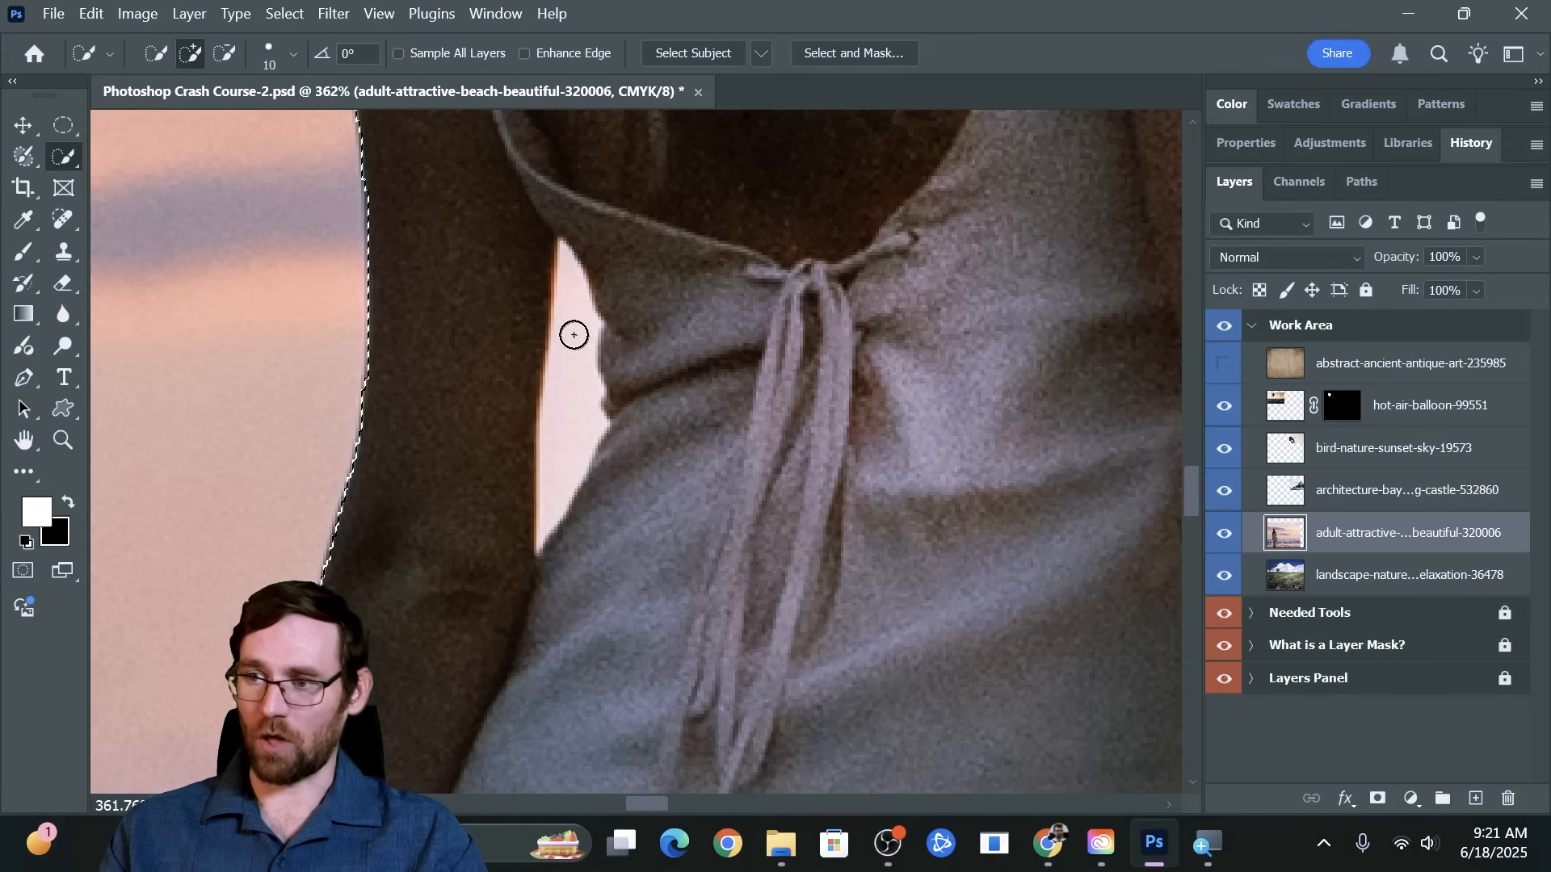
{"action": "key", "text": "alt"}
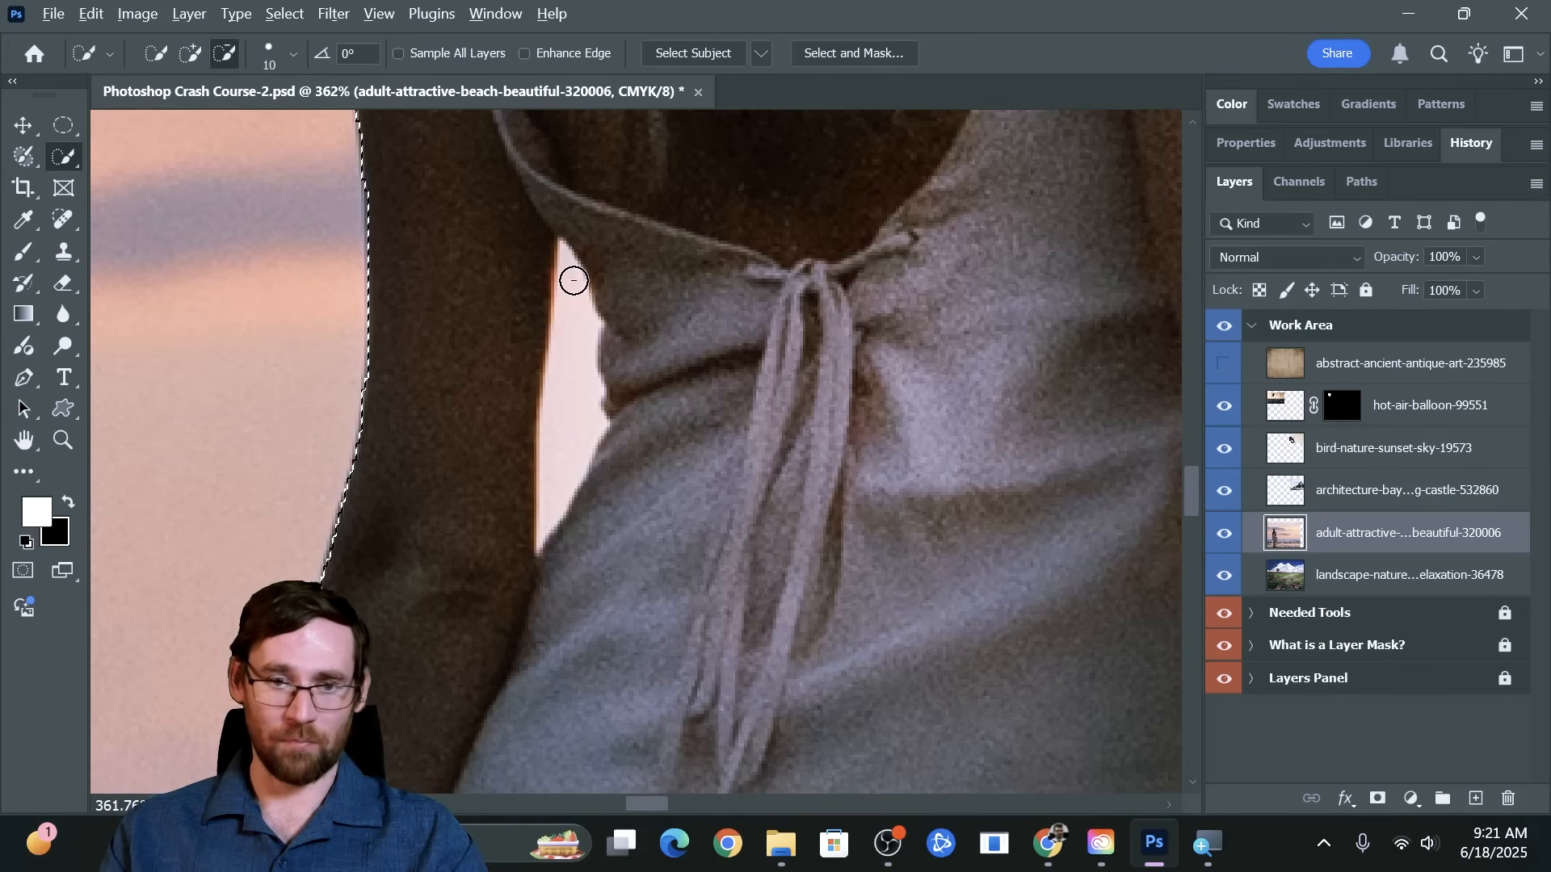
{"action": "mouse_move", "coordinate": [574, 280]}
{"action": "left_mouse_down"}
{"action": "mouse_move", "coordinate": [571, 371]}
{"action": "mouse_move", "coordinate": [586, 278]}
{"action": "mouse_move", "coordinate": [572, 259]}
{"action": "left_mouse_up"}
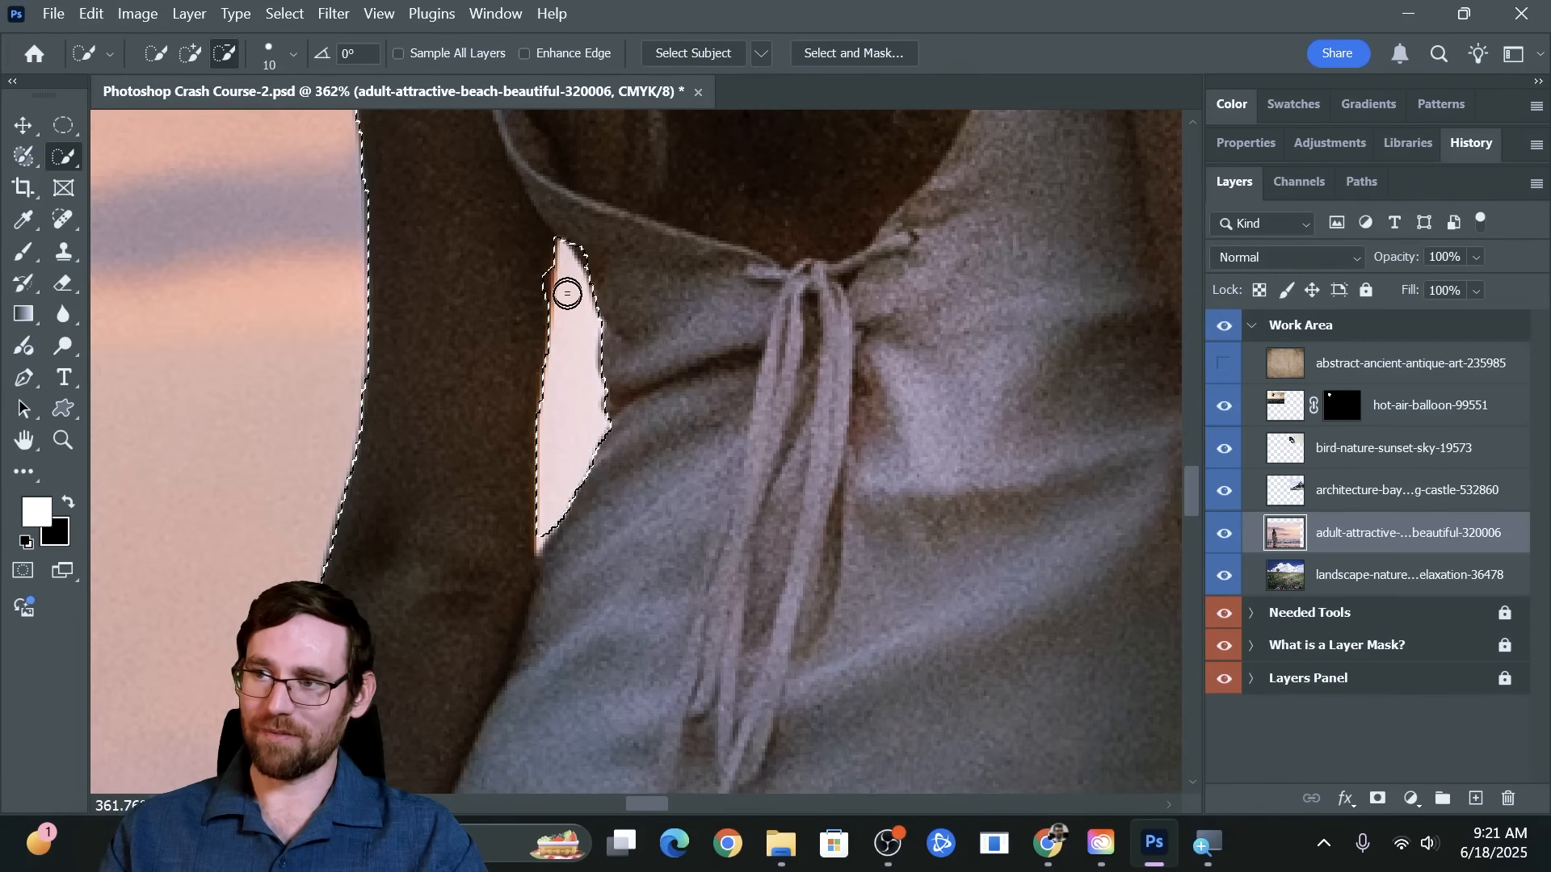
{"action": "left_click", "coordinate": [540, 271]}
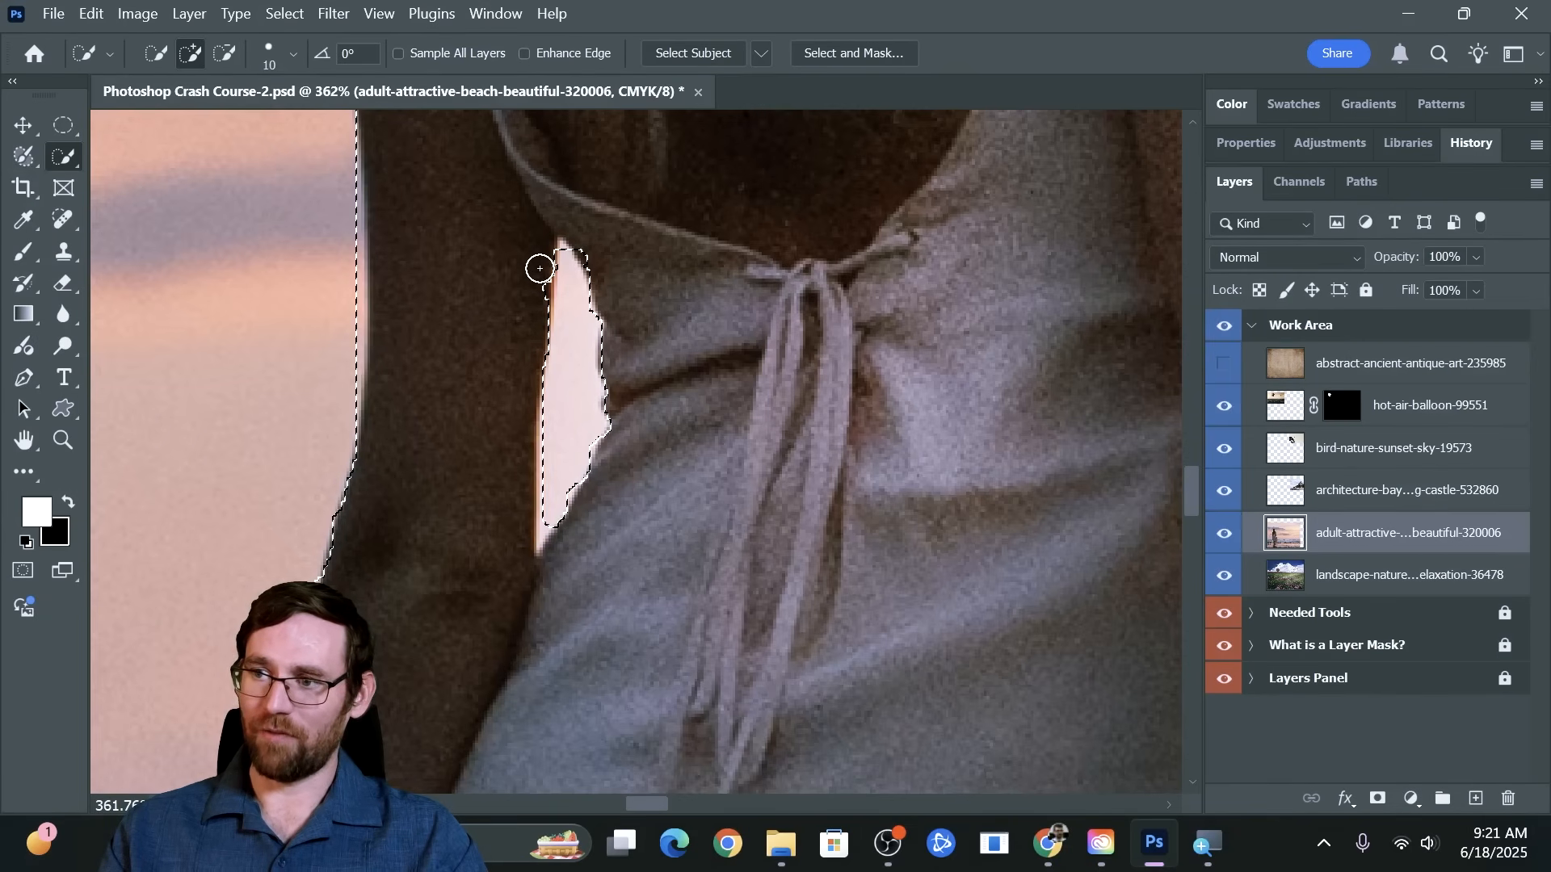
{"action": "left_click_drag", "start_coordinate": [534, 294], "coordinate": [580, 273]}
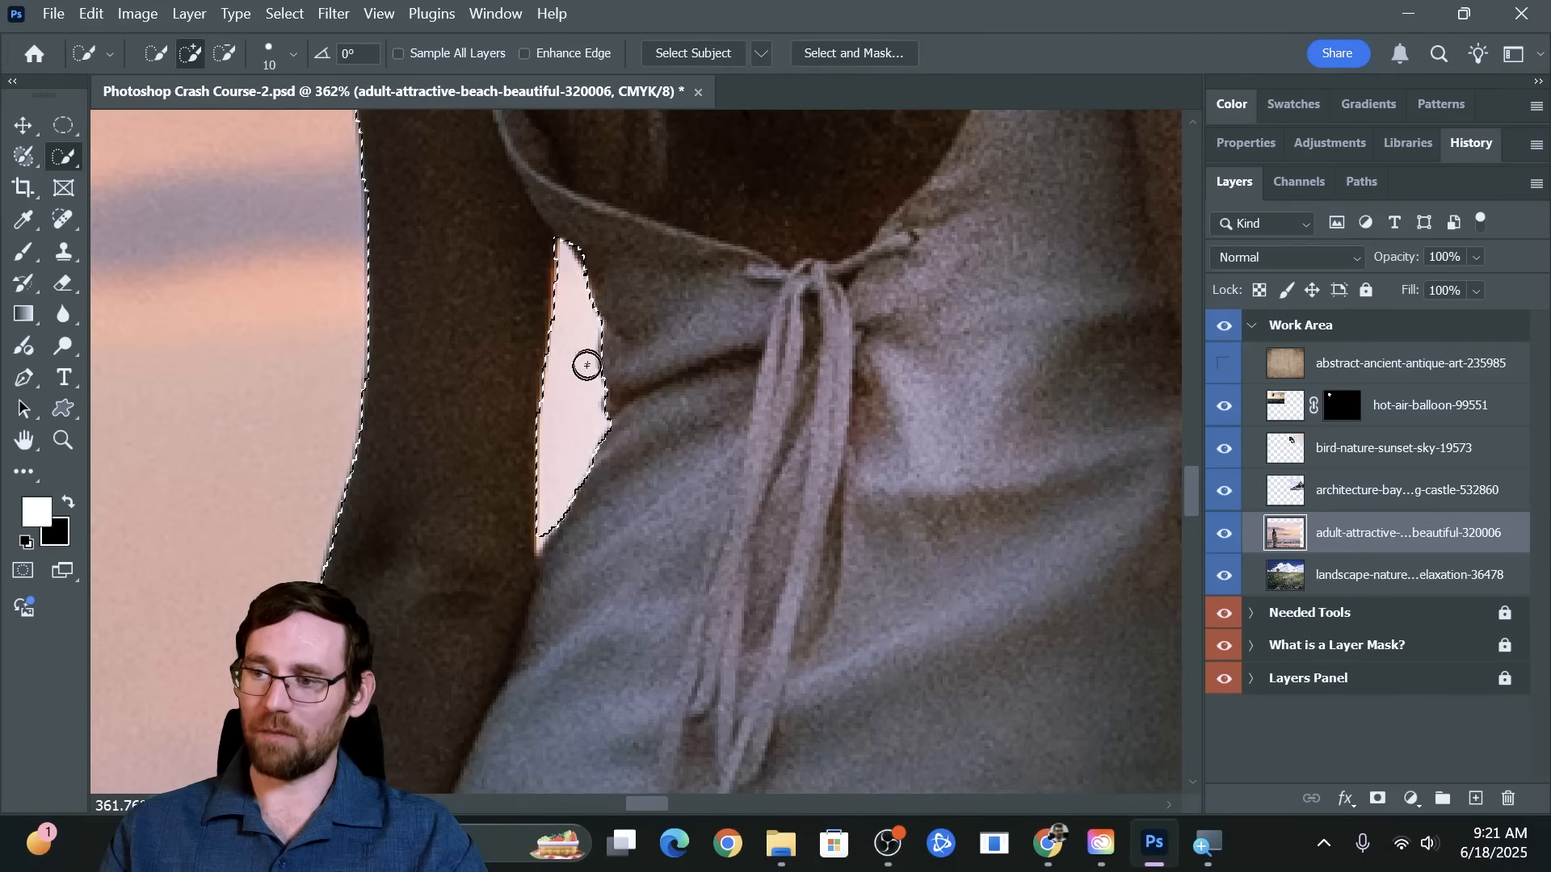
Subtract the sky gap between the woman's right forearm and her dress from the selection, down to the gathered fabric
{"action": "scroll", "coordinate": [614, 444], "scroll_direction": "down", "scroll_amount": 3}
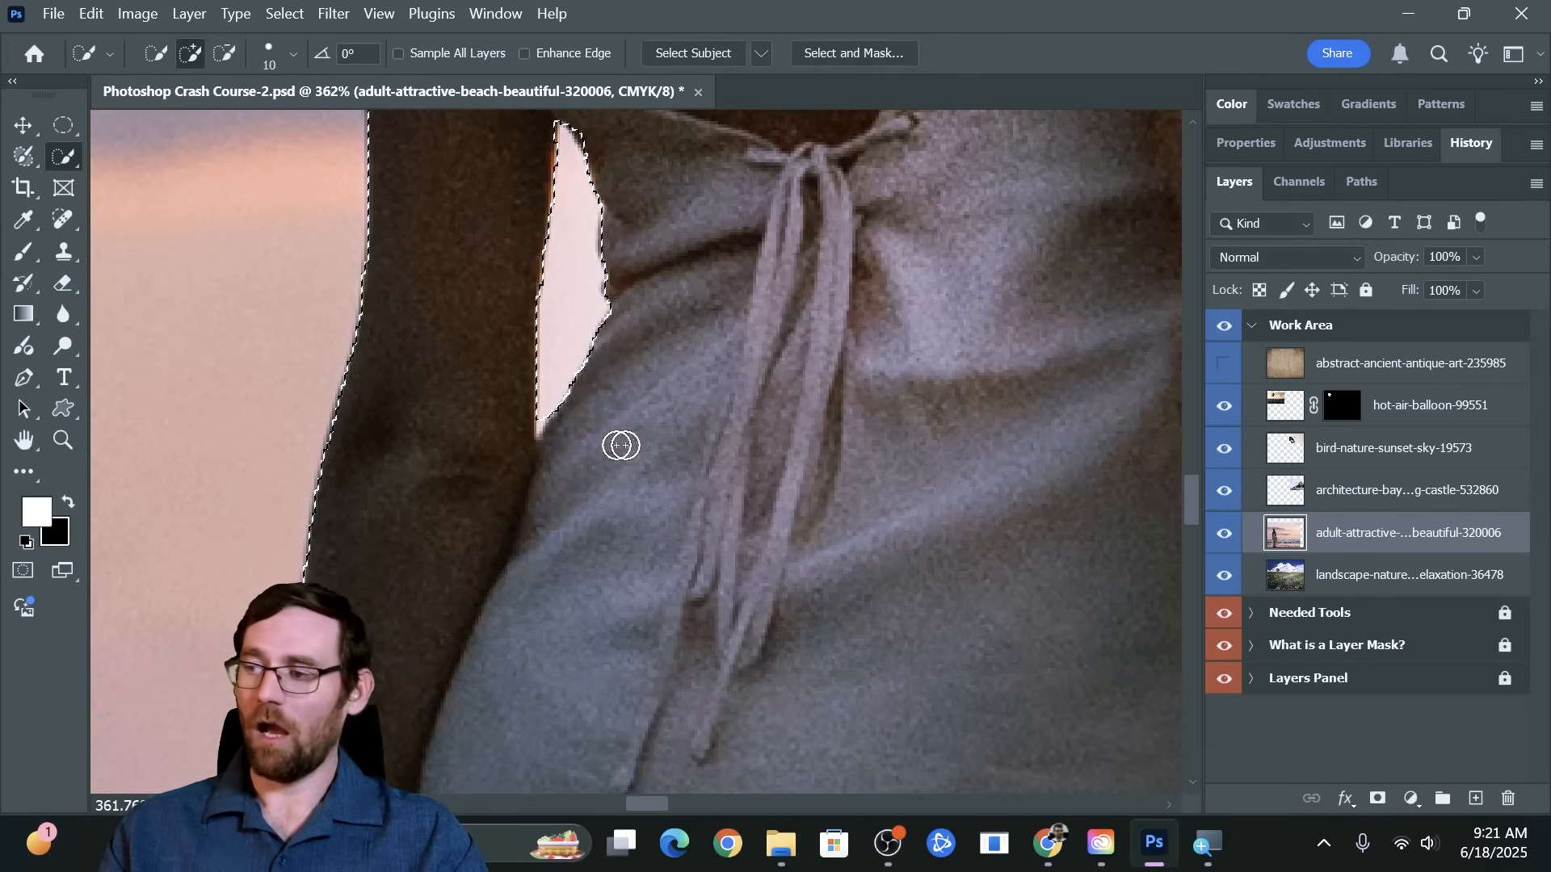
{"action": "left_click_drag", "start_coordinate": [959, 426], "coordinate": [404, 111]}
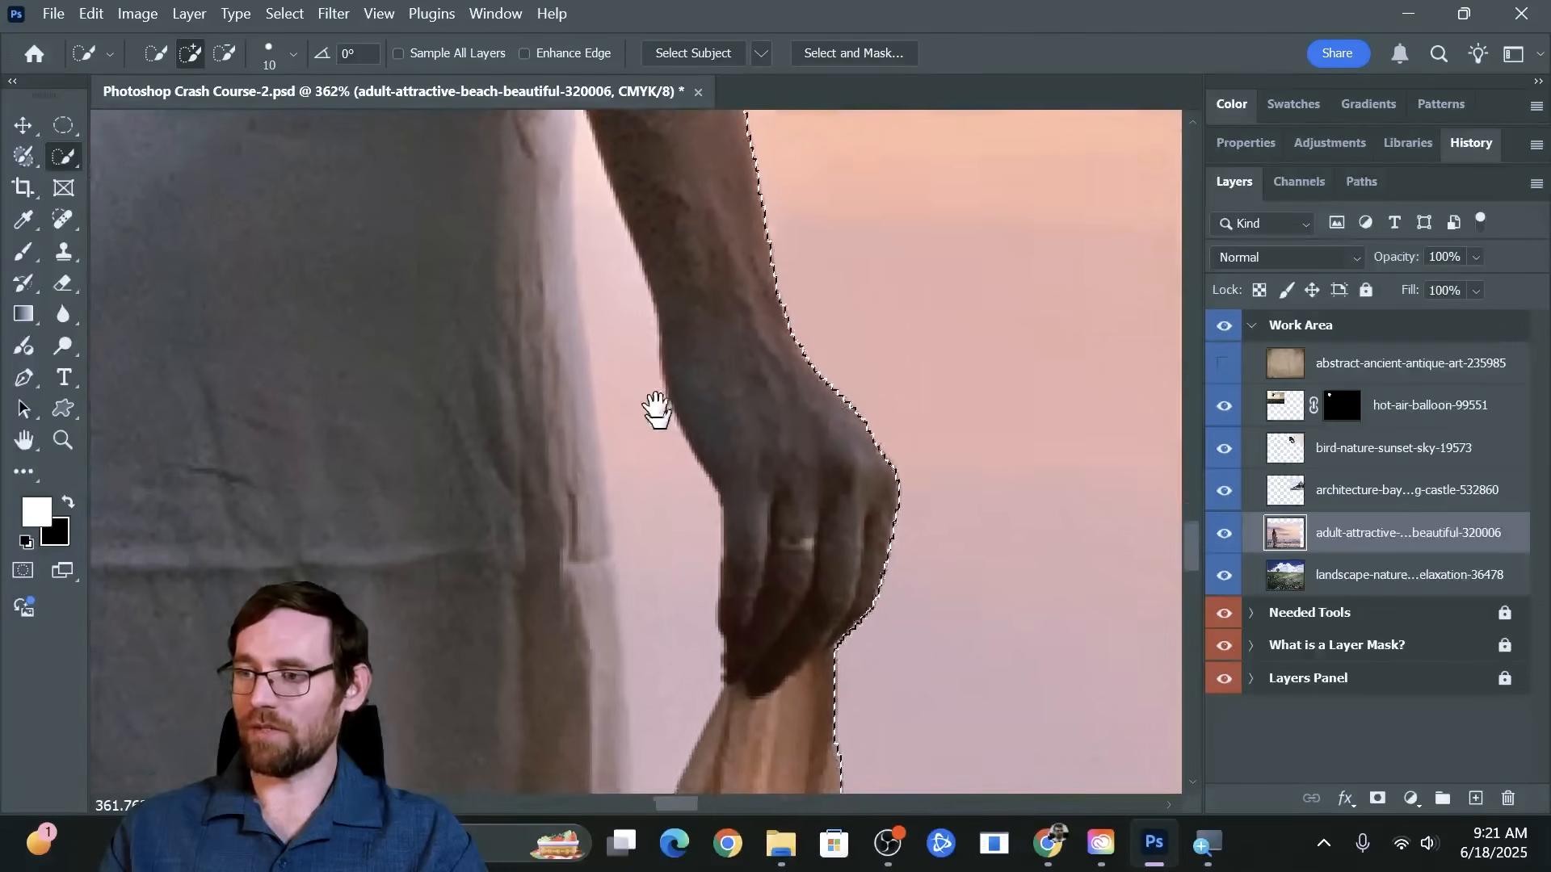
{"action": "left_click_drag", "start_coordinate": [676, 462], "coordinate": [640, 388]}
{"action": "left_click_drag", "start_coordinate": [581, 291], "coordinate": [619, 459]}
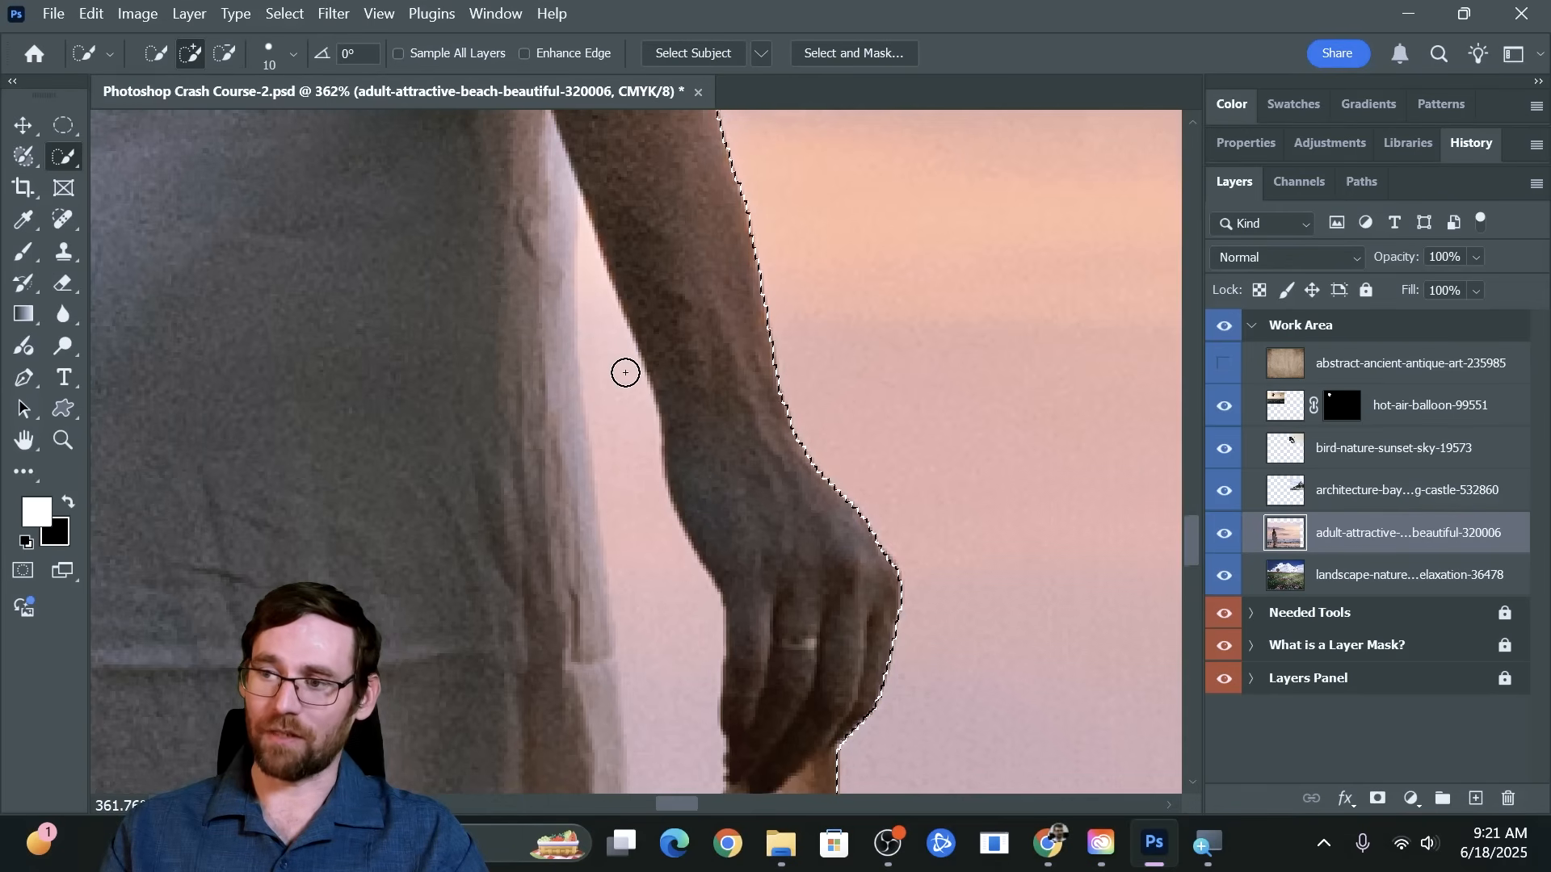
{"action": "scroll", "coordinate": [625, 373], "scroll_direction": "down", "scroll_amount": 1}
{"action": "key", "text": "alt"}
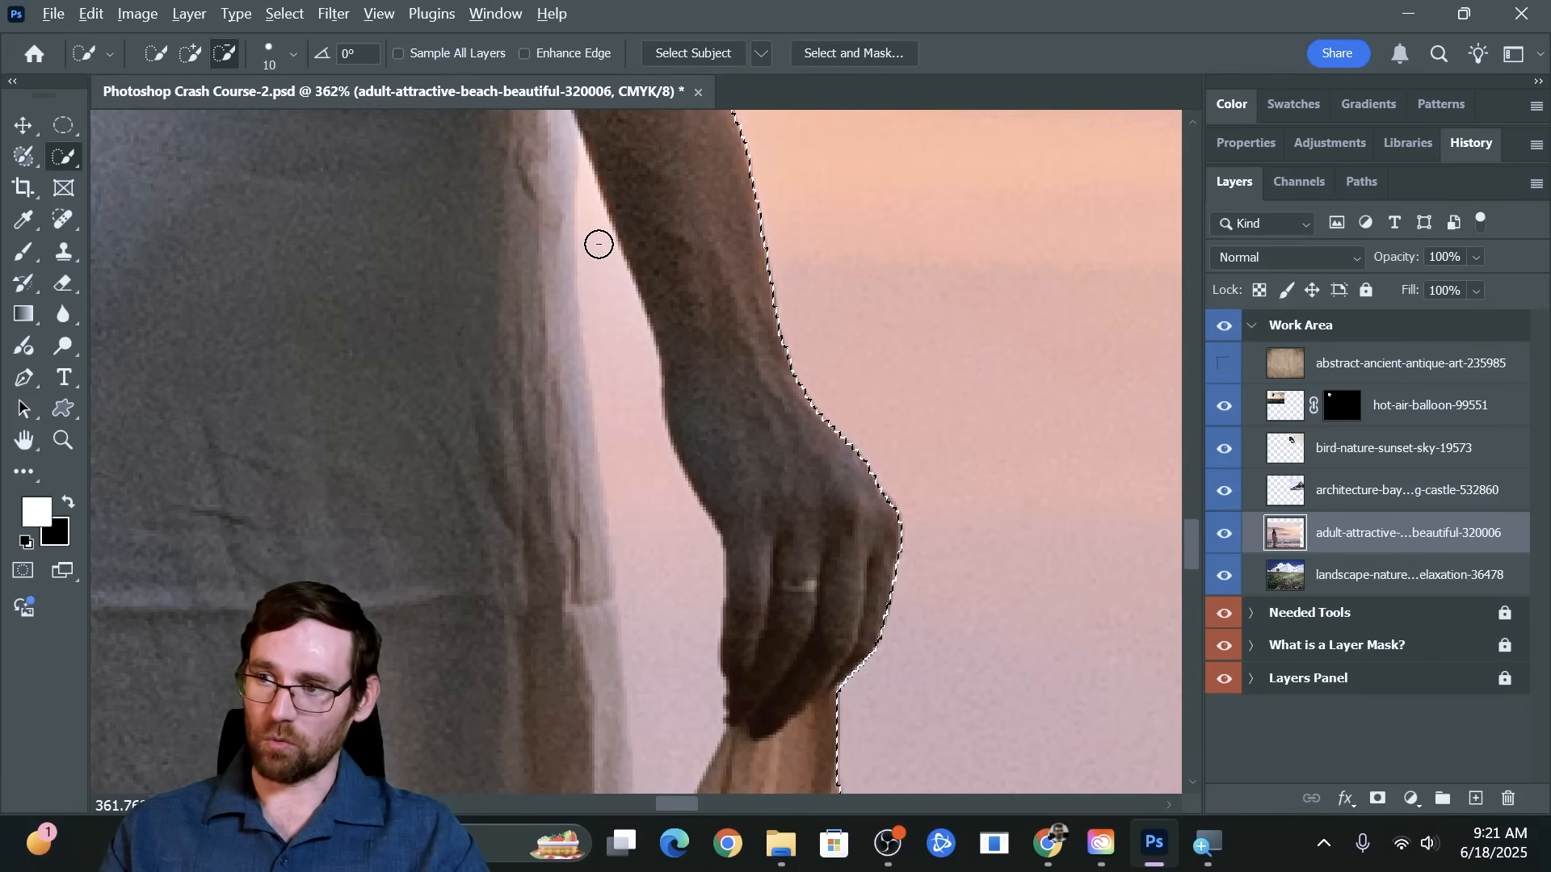
{"action": "left_click", "coordinate": [598, 244], "text": "alt"}
{"action": "left_click_drag", "start_coordinate": [619, 321], "coordinate": [675, 638]}
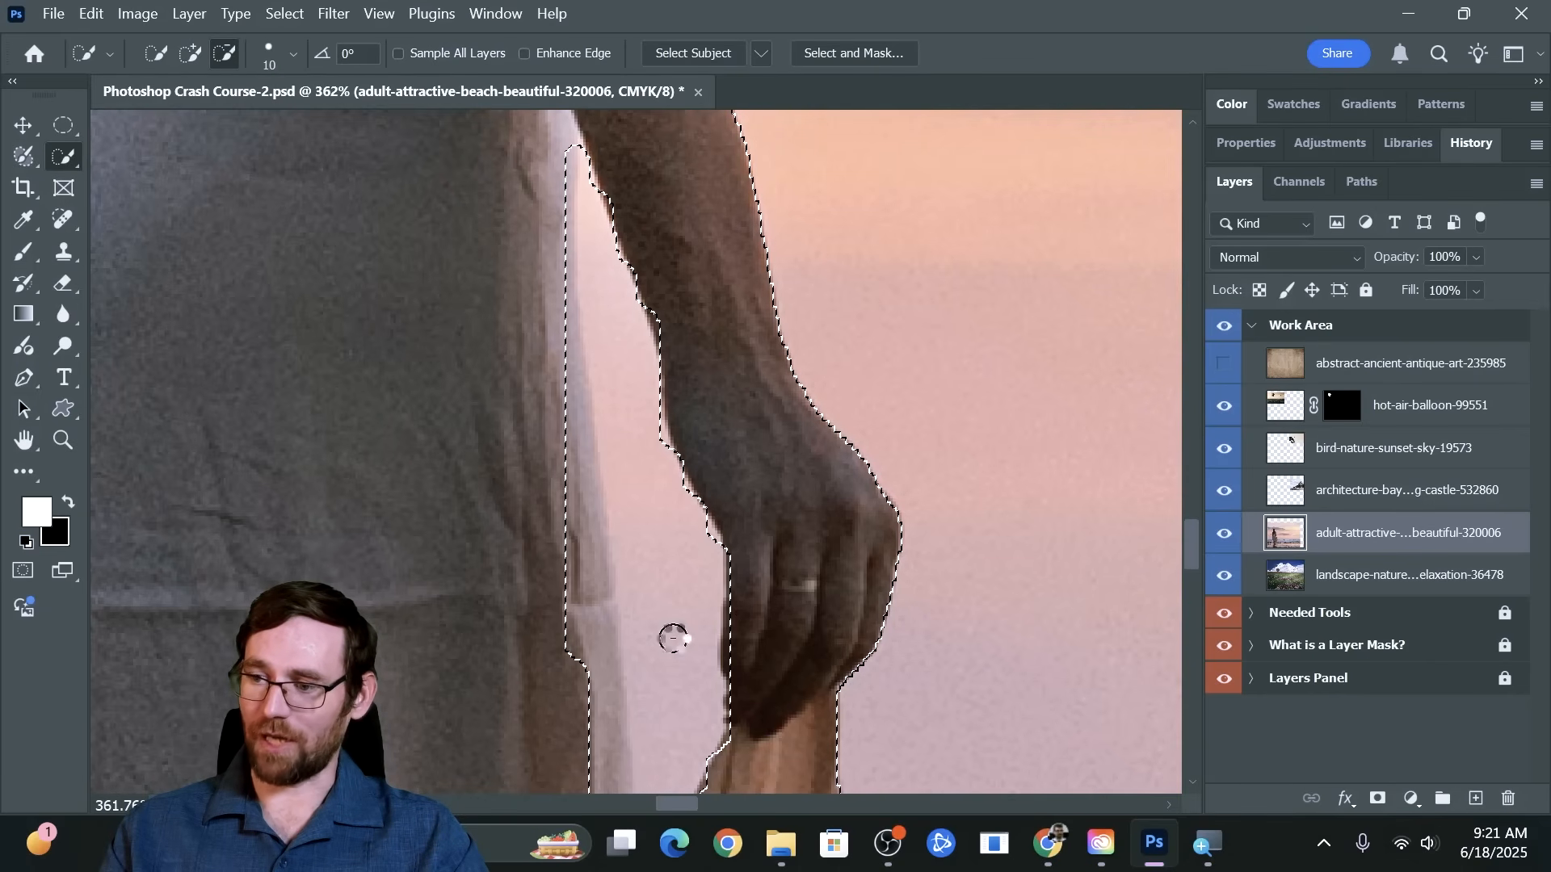
{"action": "left_click", "coordinate": [582, 168], "text": "alt"}
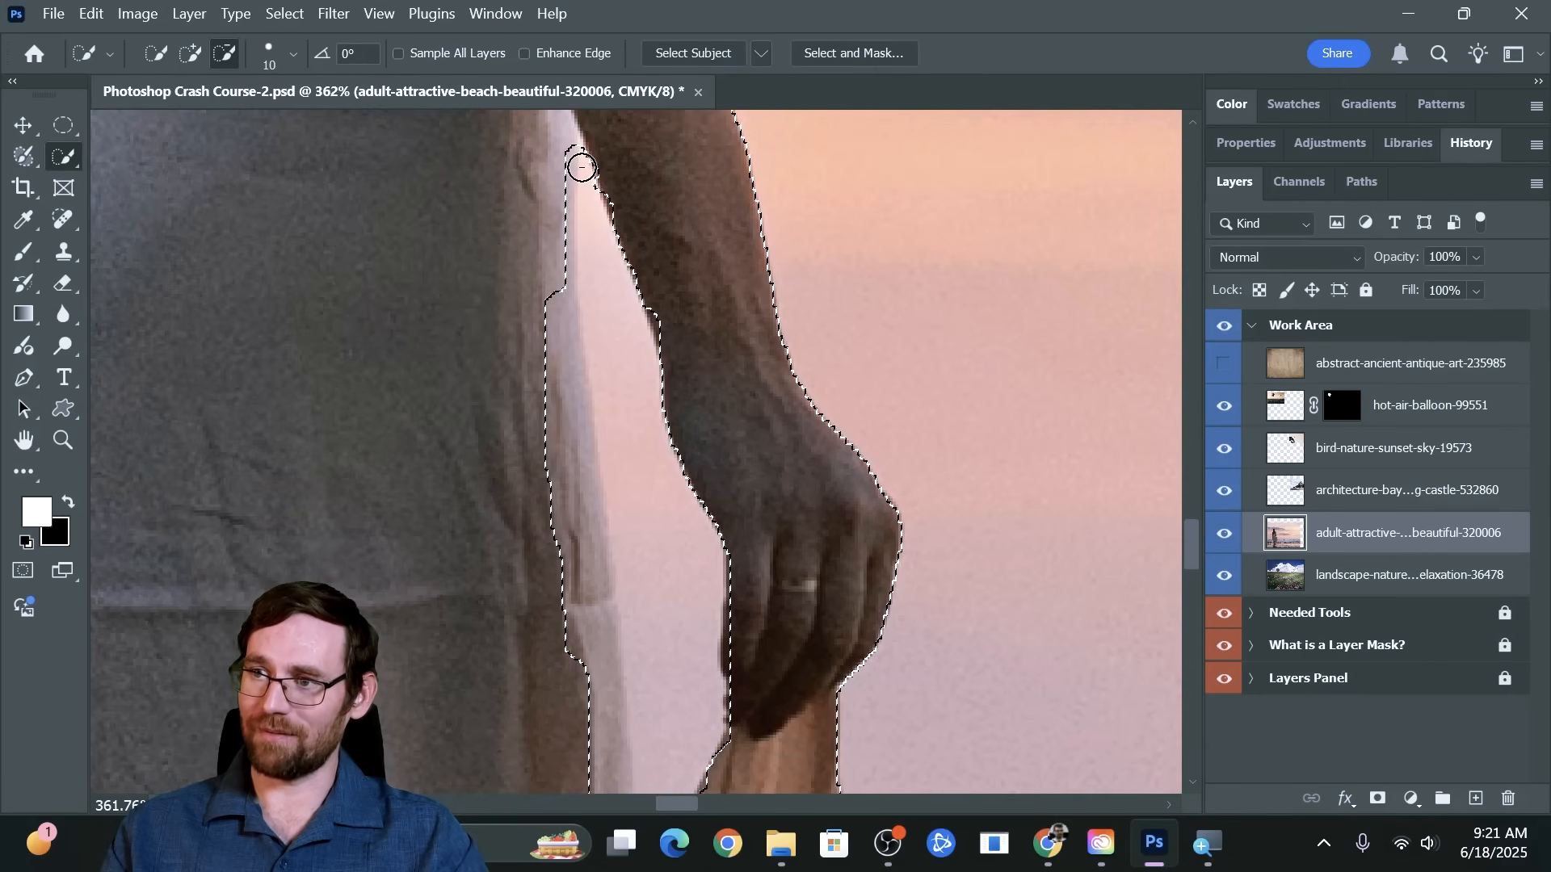
{"action": "scroll", "coordinate": [617, 342], "scroll_direction": "down", "scroll_amount": 1}
{"action": "scroll", "coordinate": [617, 342], "scroll_direction": "down", "scroll_amount": 12}
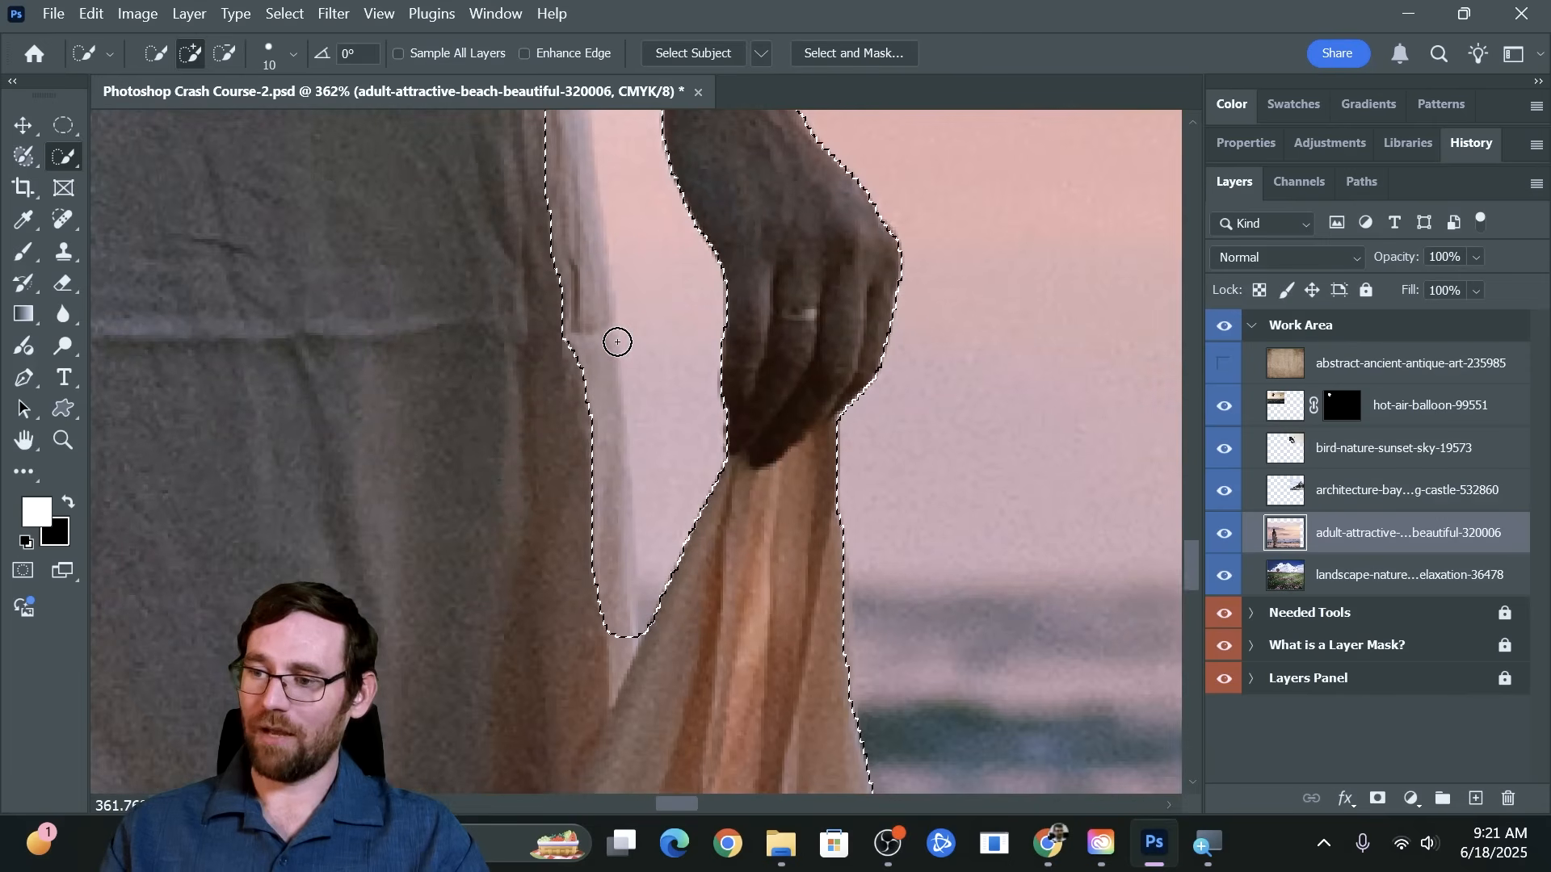
Add the missed dress edge beside the woman's right hand to the selection, and subtract the sky gap down to the gathered fabric
{"action": "scroll", "coordinate": [617, 341], "scroll_direction": "up", "scroll_amount": 10}
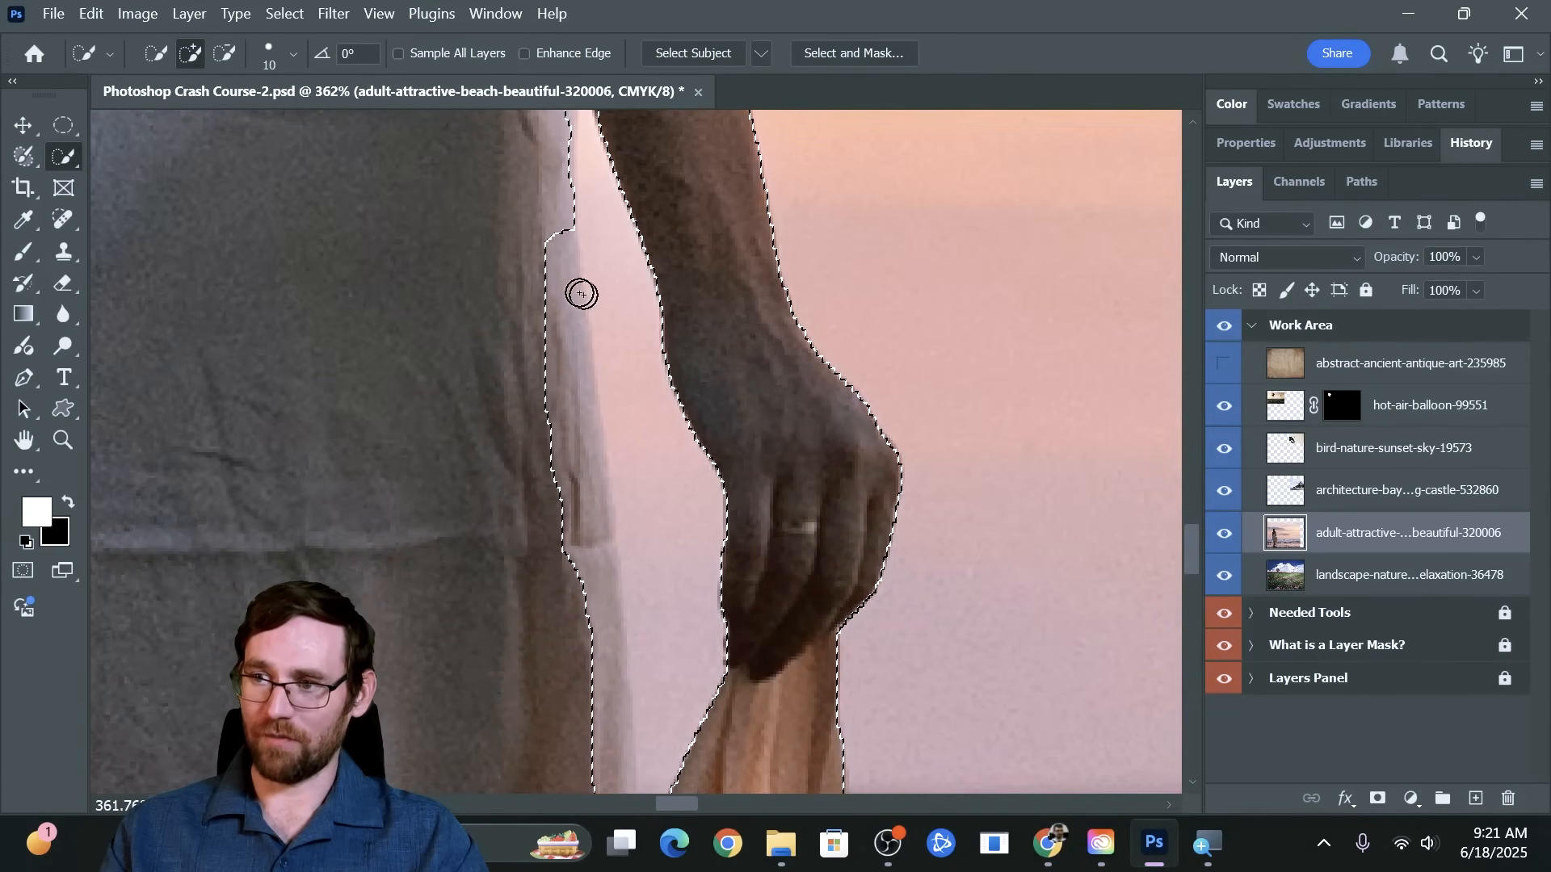
{"action": "left_click", "coordinate": [556, 246], "text": "alt"}
{"action": "left_click", "coordinate": [570, 366], "text": "alt"}
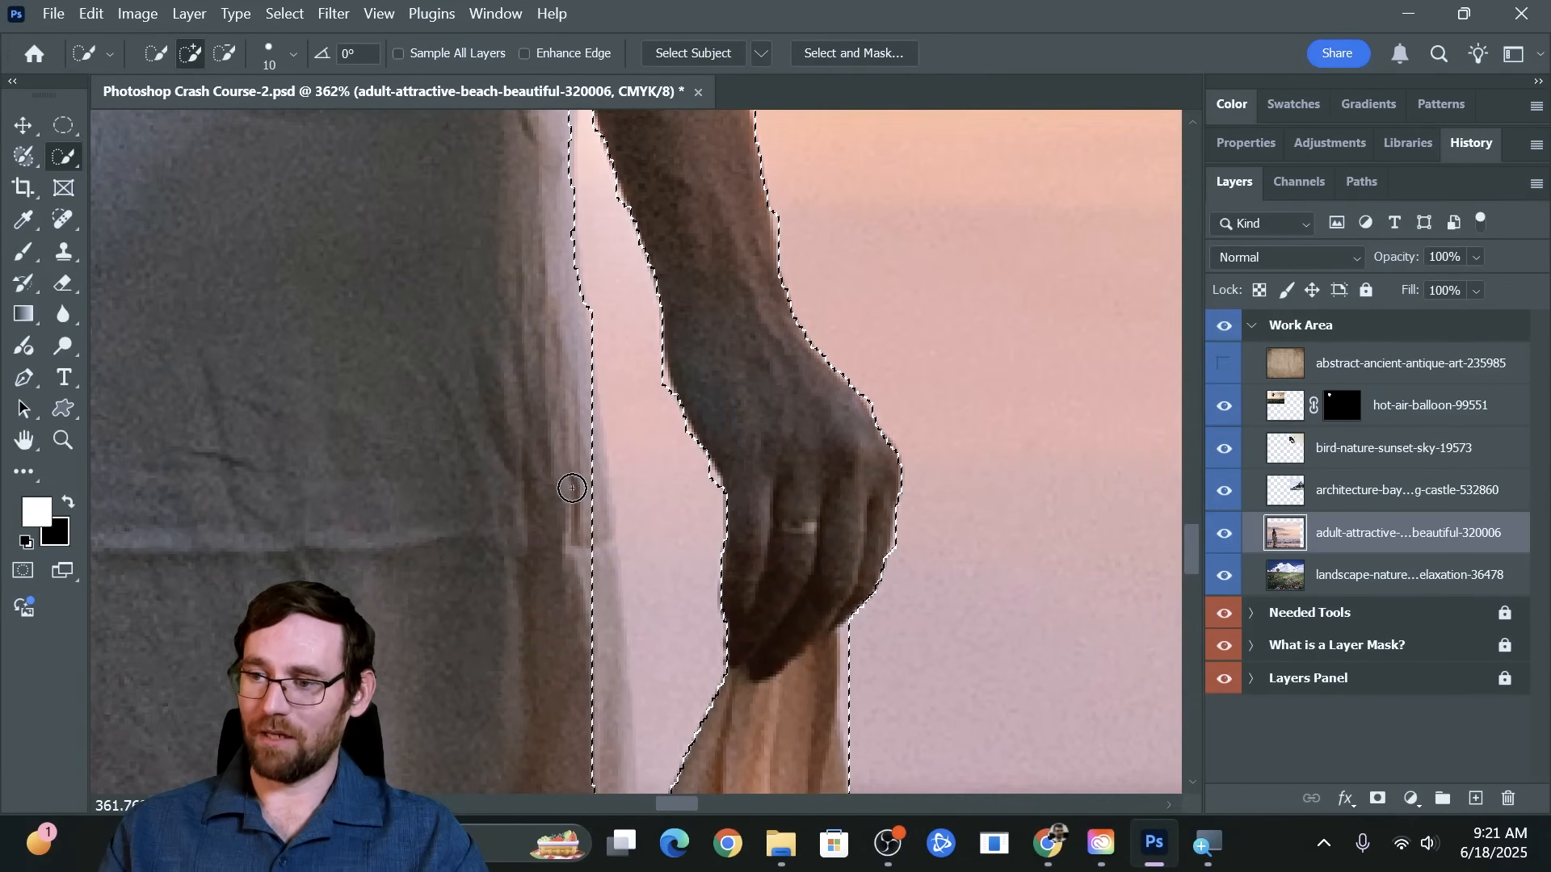
{"action": "scroll", "coordinate": [572, 488], "scroll_direction": "down", "scroll_amount": 2}
{"action": "mouse_move", "coordinate": [571, 482]}
{"action": "left_mouse_down"}
{"action": "mouse_move", "coordinate": [577, 451]}
{"action": "mouse_move", "coordinate": [611, 584]}
{"action": "mouse_move", "coordinate": [617, 718]}
{"action": "left_mouse_up"}
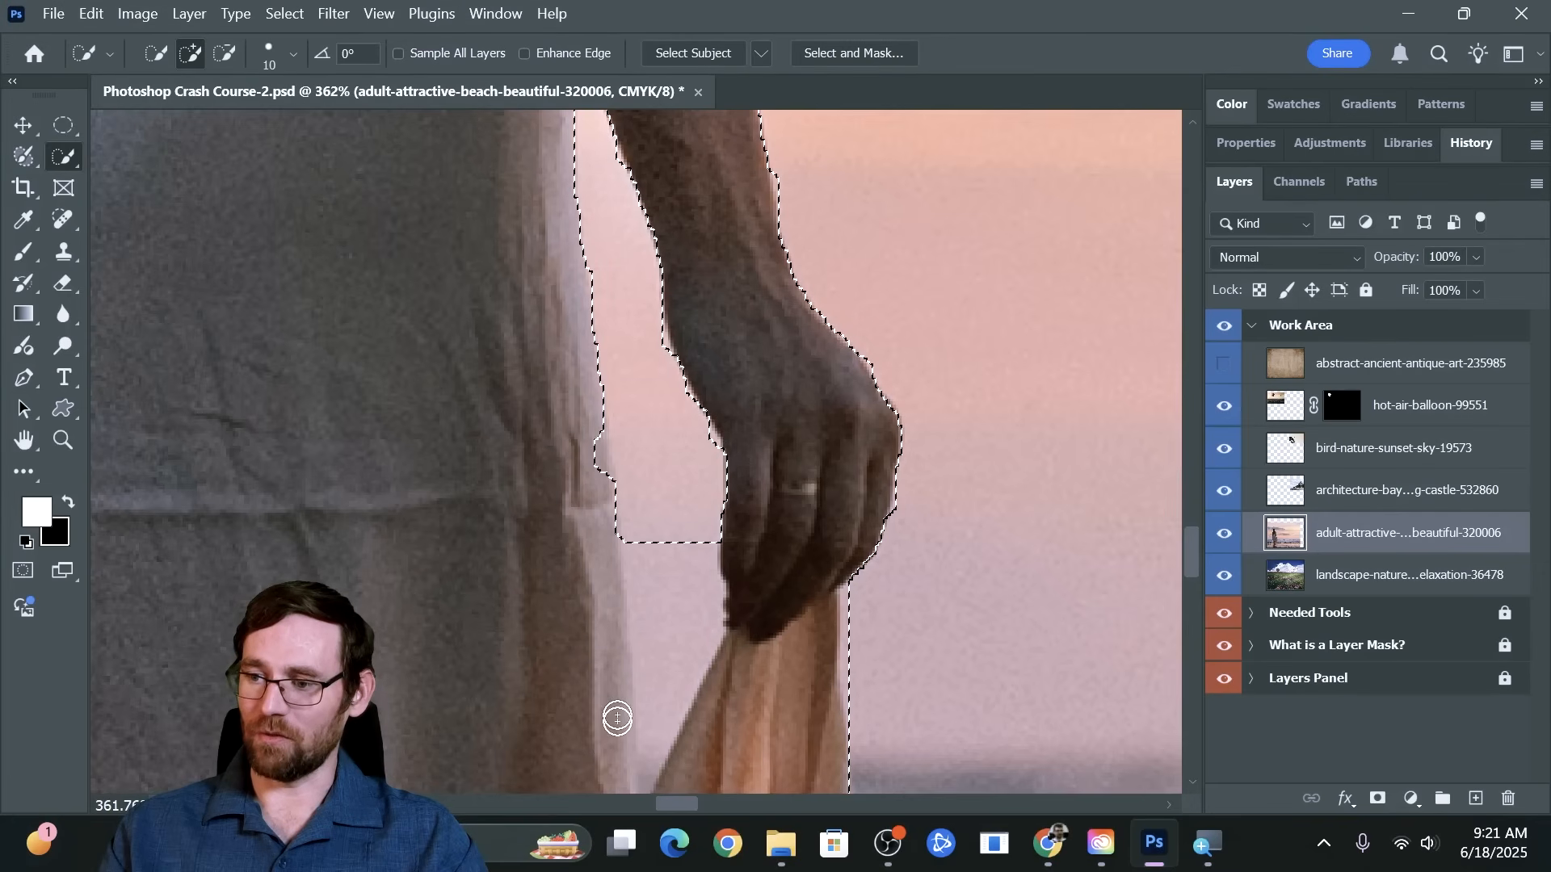
{"action": "left_click_drag", "start_coordinate": [665, 547], "coordinate": [673, 636]}
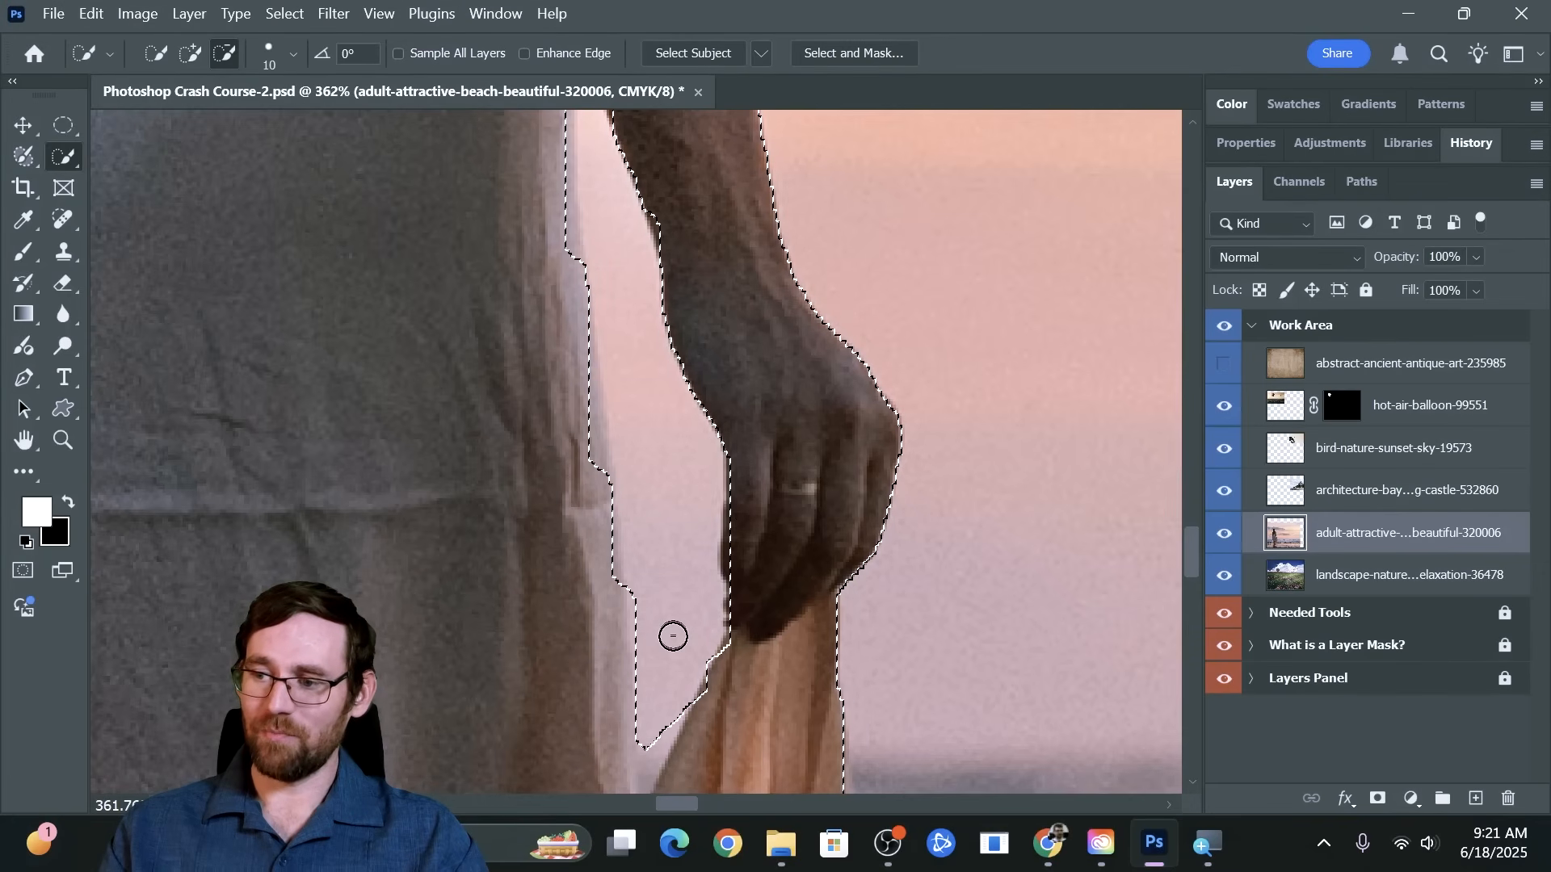
{"action": "scroll", "coordinate": [661, 626], "scroll_direction": "down", "scroll_amount": 3}
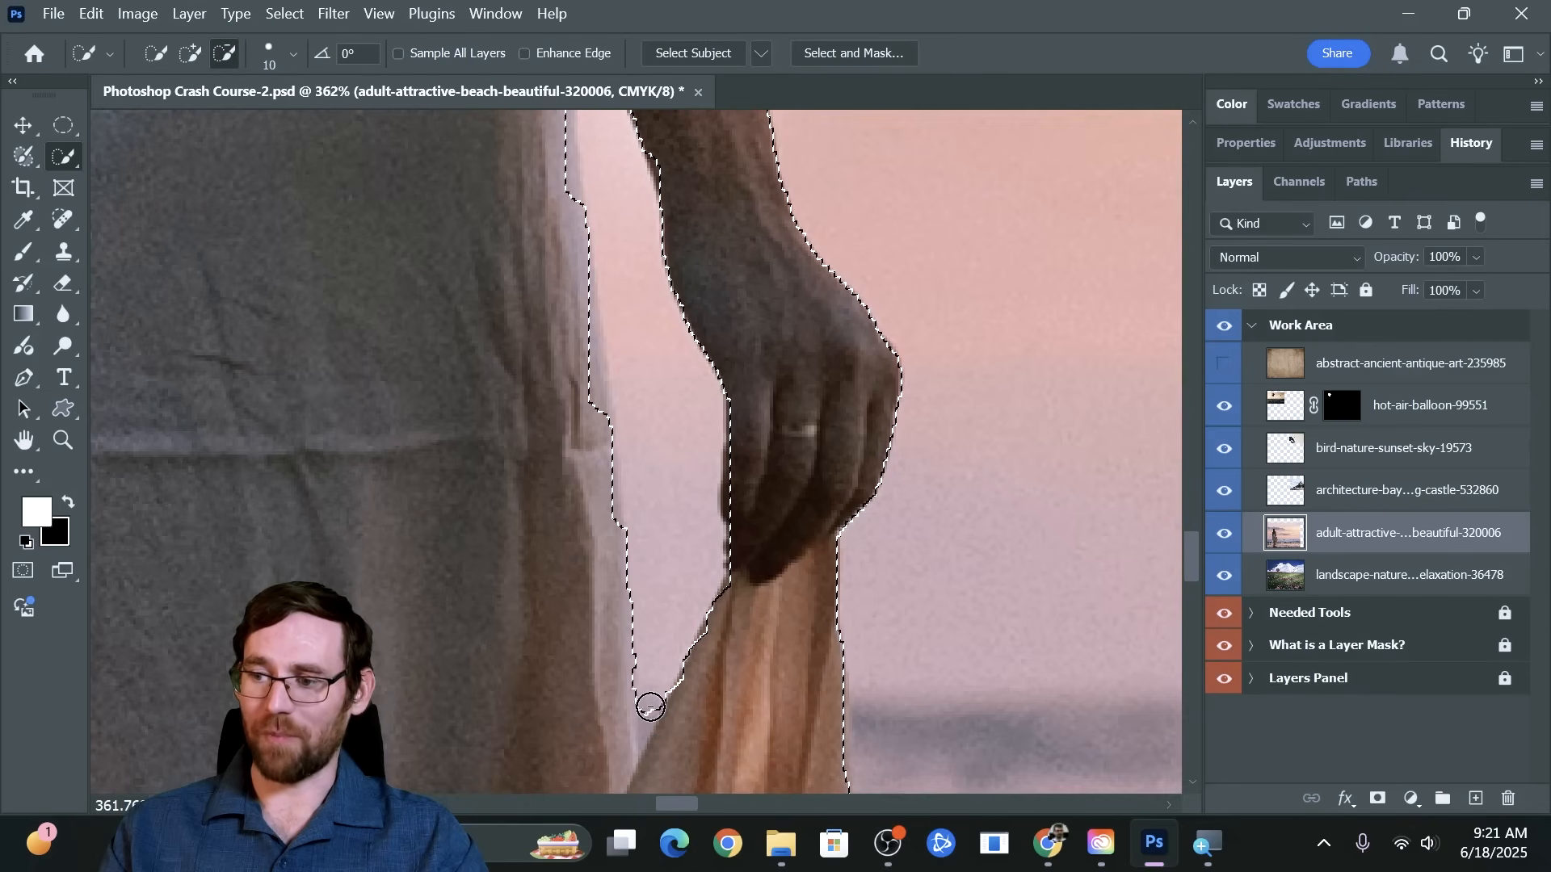
{"action": "mouse_move", "coordinate": [650, 707]}
{"action": "left_mouse_down"}
{"action": "mouse_move", "coordinate": [667, 720]}
{"action": "mouse_move", "coordinate": [693, 681]}
{"action": "left_mouse_up"}
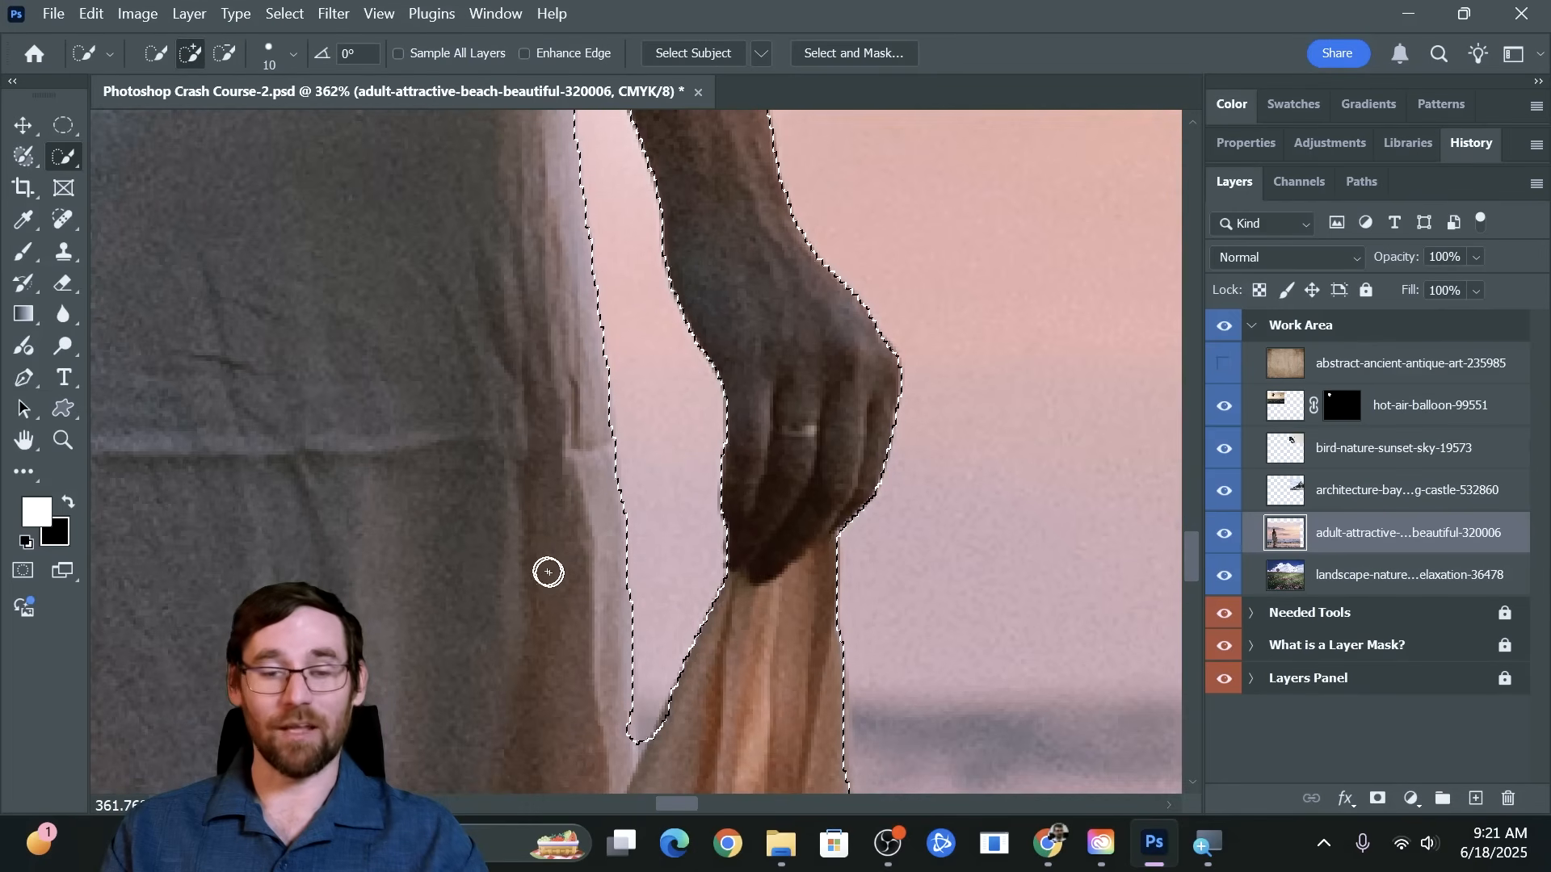
Subtract the narrow sky gap between the woman's left forearm and her dress from the selection, using a brush size of 4
{"action": "key", "text": "space"}
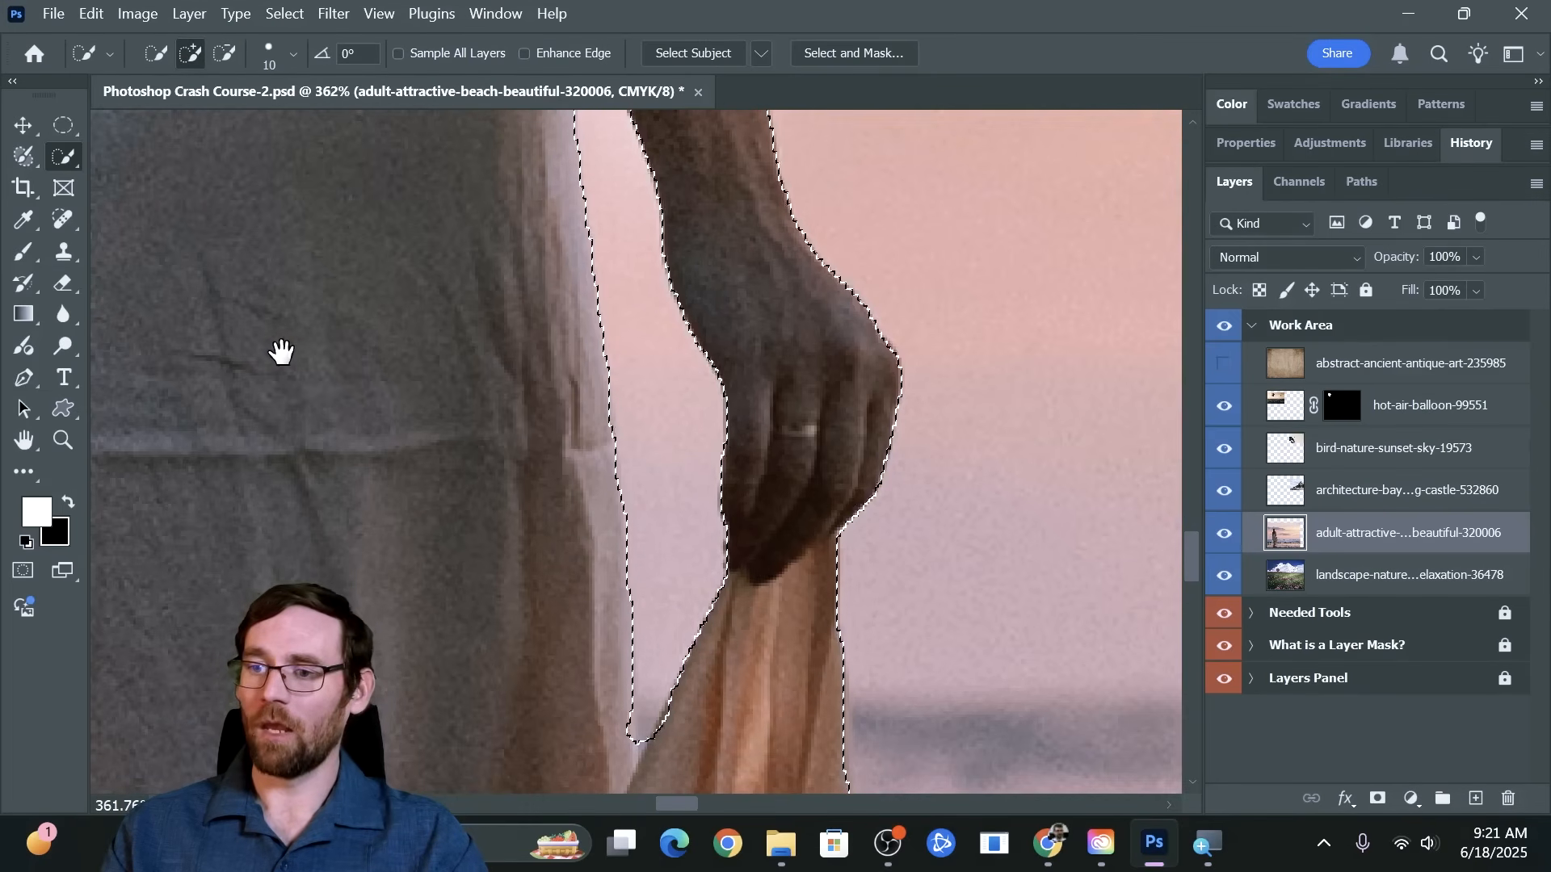
{"action": "left_click_drag", "start_coordinate": [280, 350], "coordinate": [522, 371]}
{"action": "left_click_drag", "start_coordinate": [307, 379], "coordinate": [349, 570]}
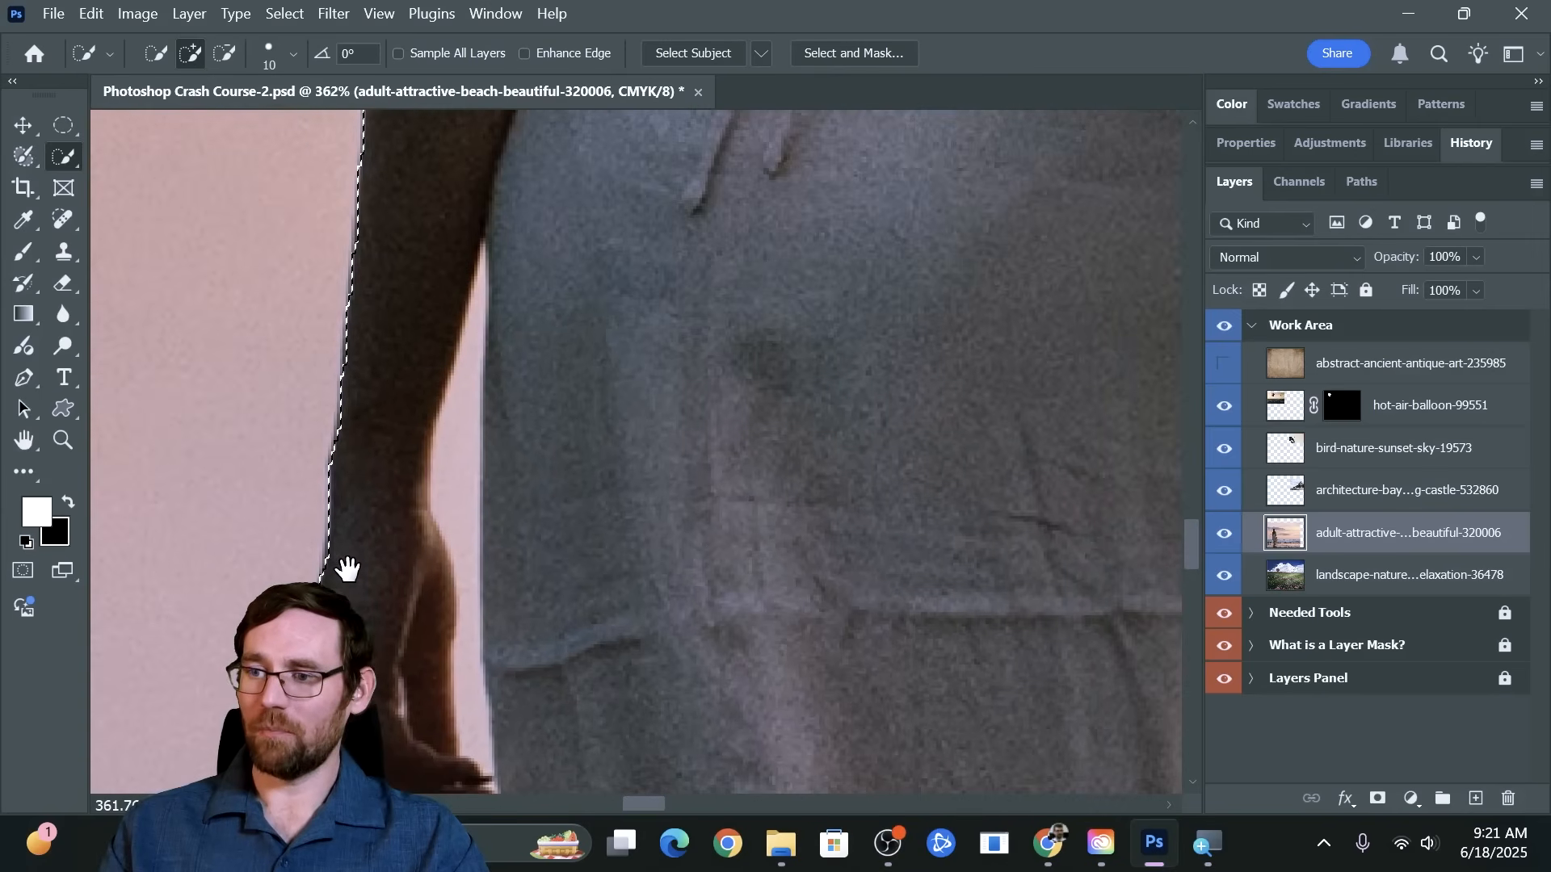
{"action": "mouse_move", "coordinate": [427, 524]}
{"action": "left_mouse_down"}
{"action": "mouse_move", "coordinate": [433, 450]}
{"action": "mouse_move", "coordinate": [468, 443]}
{"action": "left_mouse_up"}
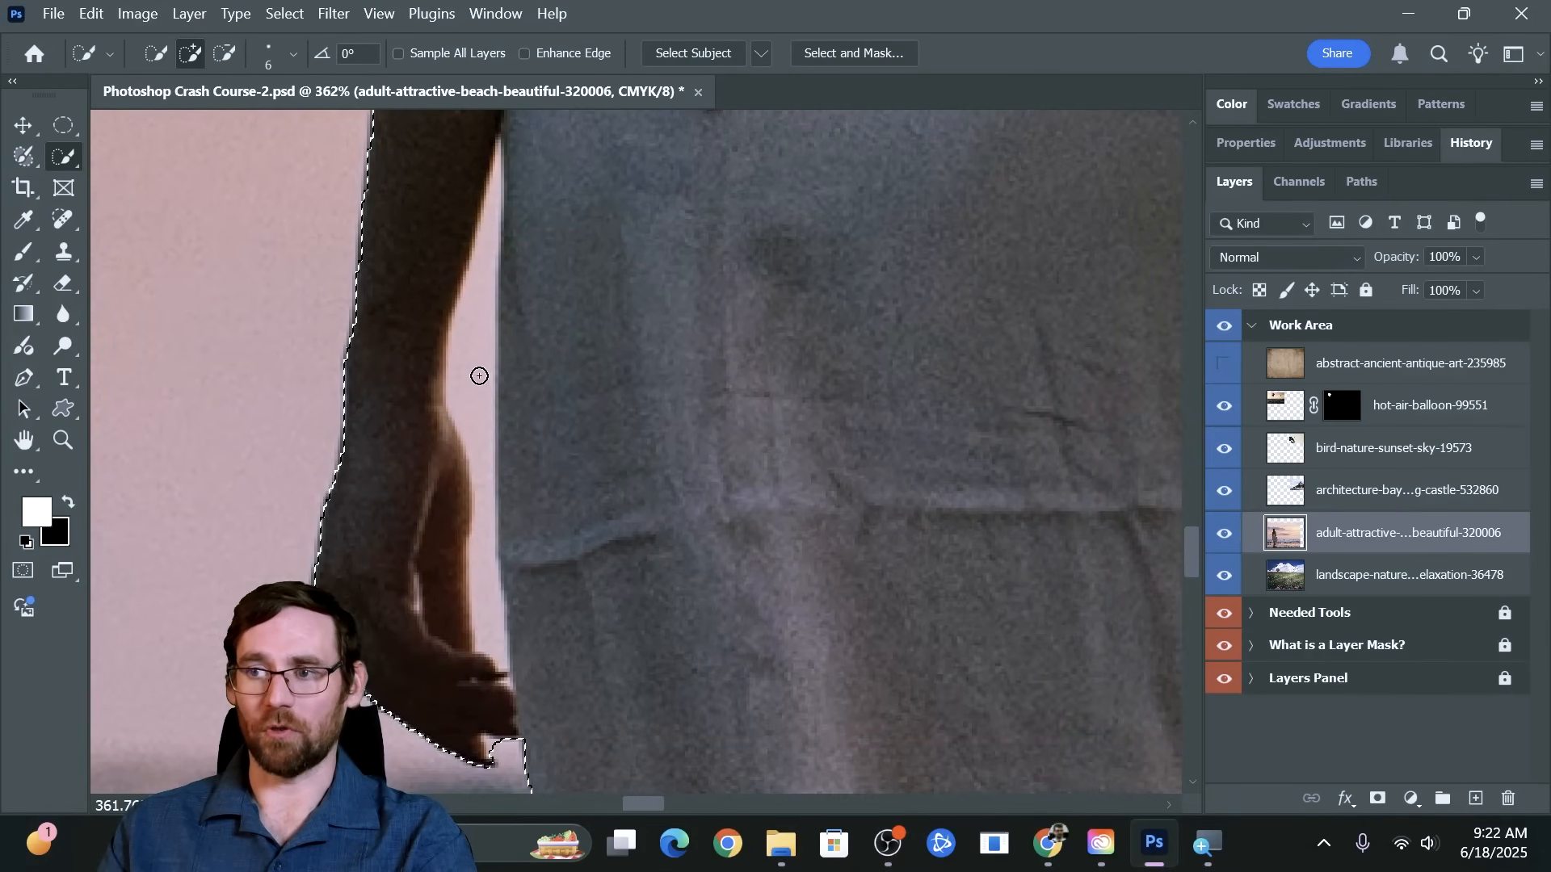
{"action": "key", "text": "alt"}
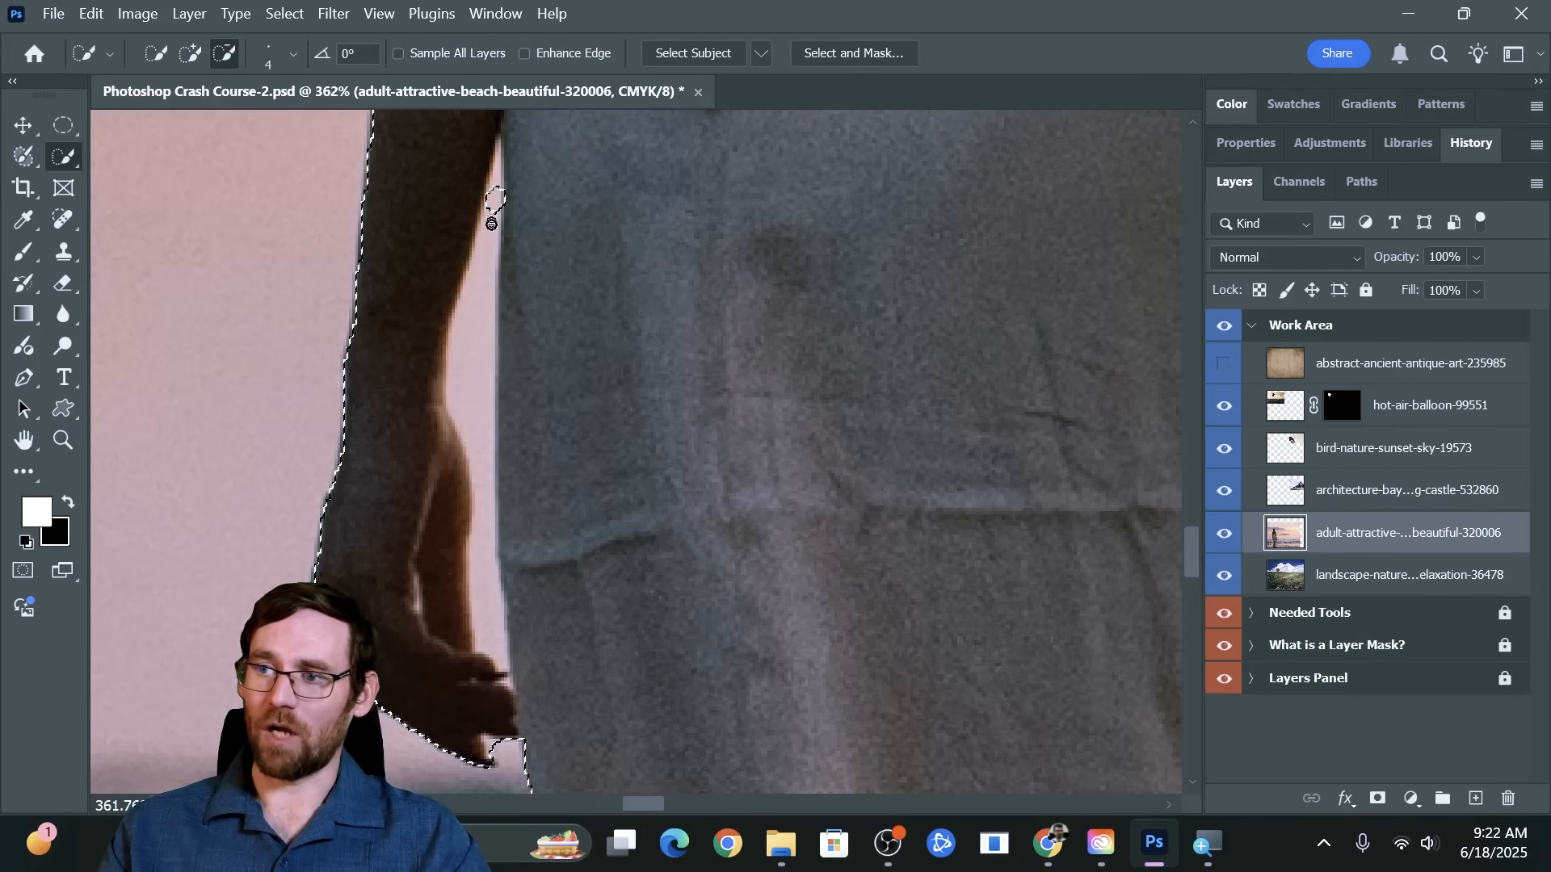
{"action": "left_click_drag", "start_coordinate": [491, 224], "coordinate": [467, 387]}
{"action": "left_click_drag", "start_coordinate": [483, 560], "coordinate": [482, 656]}
{"action": "left_click_drag", "start_coordinate": [485, 237], "coordinate": [488, 257]}
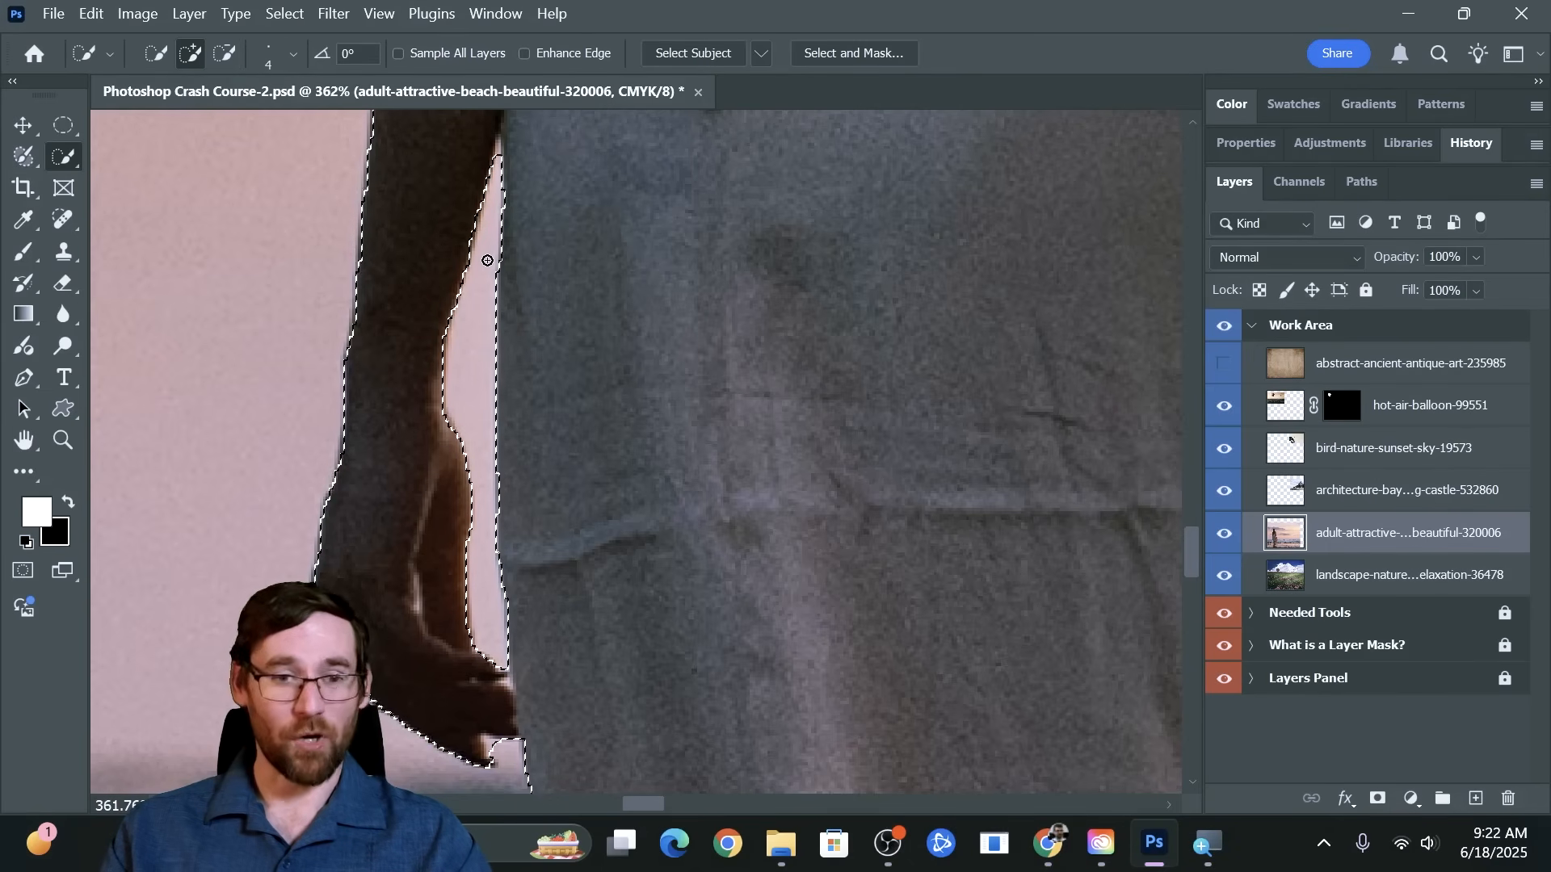
Add a layer mask to the woman's layer from the finished selection, and check the cutout around her feet
{"action": "key", "text": "ctrl+minus"}
{"action": "key", "text": "ctrl+minus"}
{"action": "key", "text": "ctrl+minus"}
{"action": "key", "text": "ctrl+minus"}
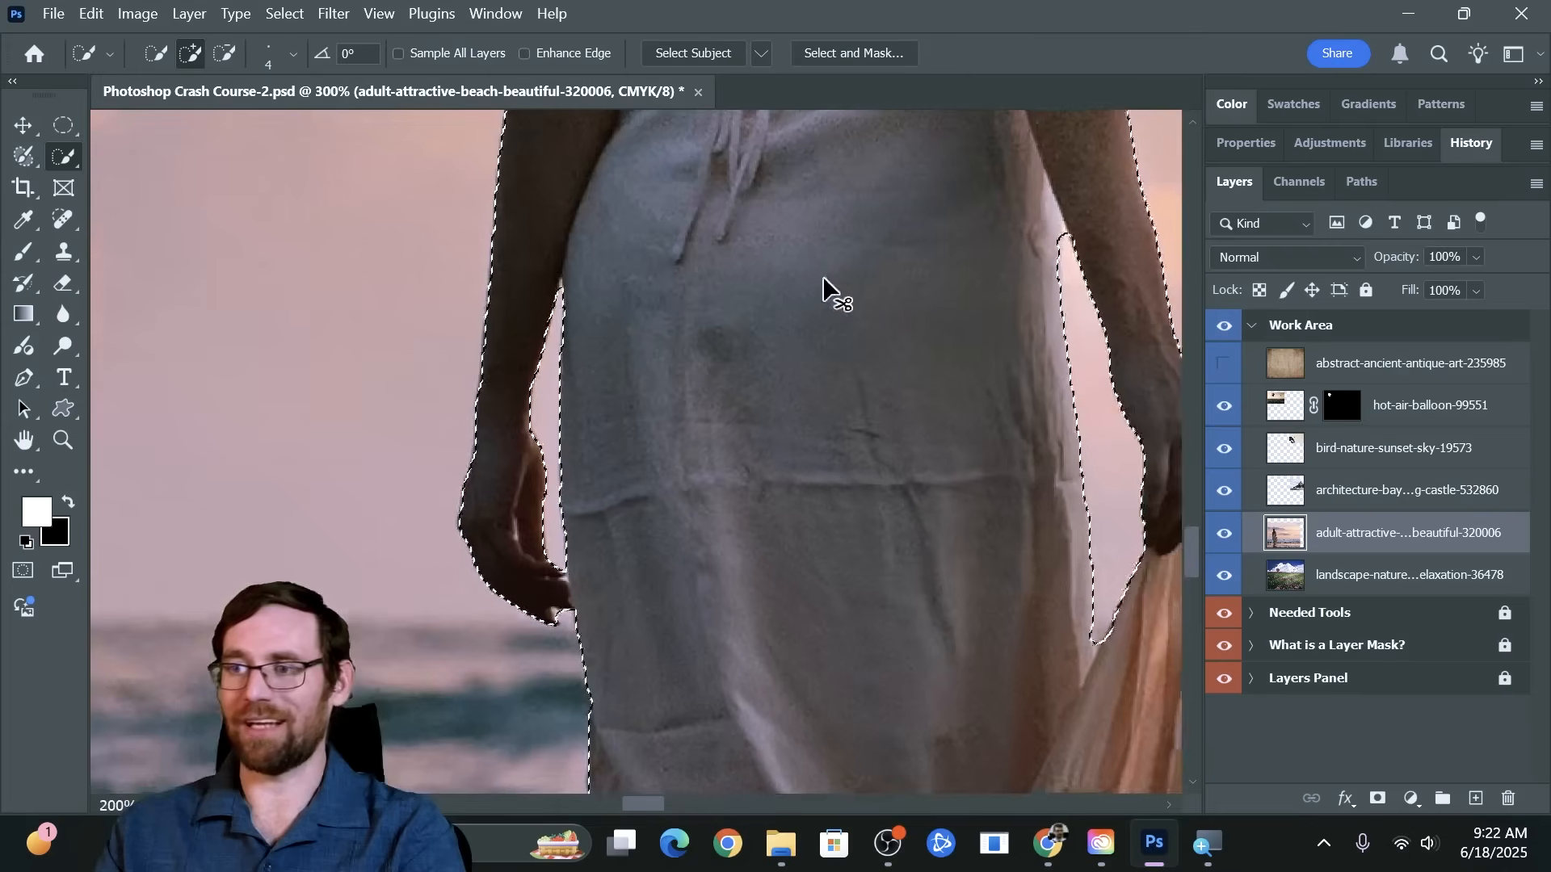
{"action": "key", "text": "ctrl+minus"}
{"action": "key", "text": "ctrl+minus"}
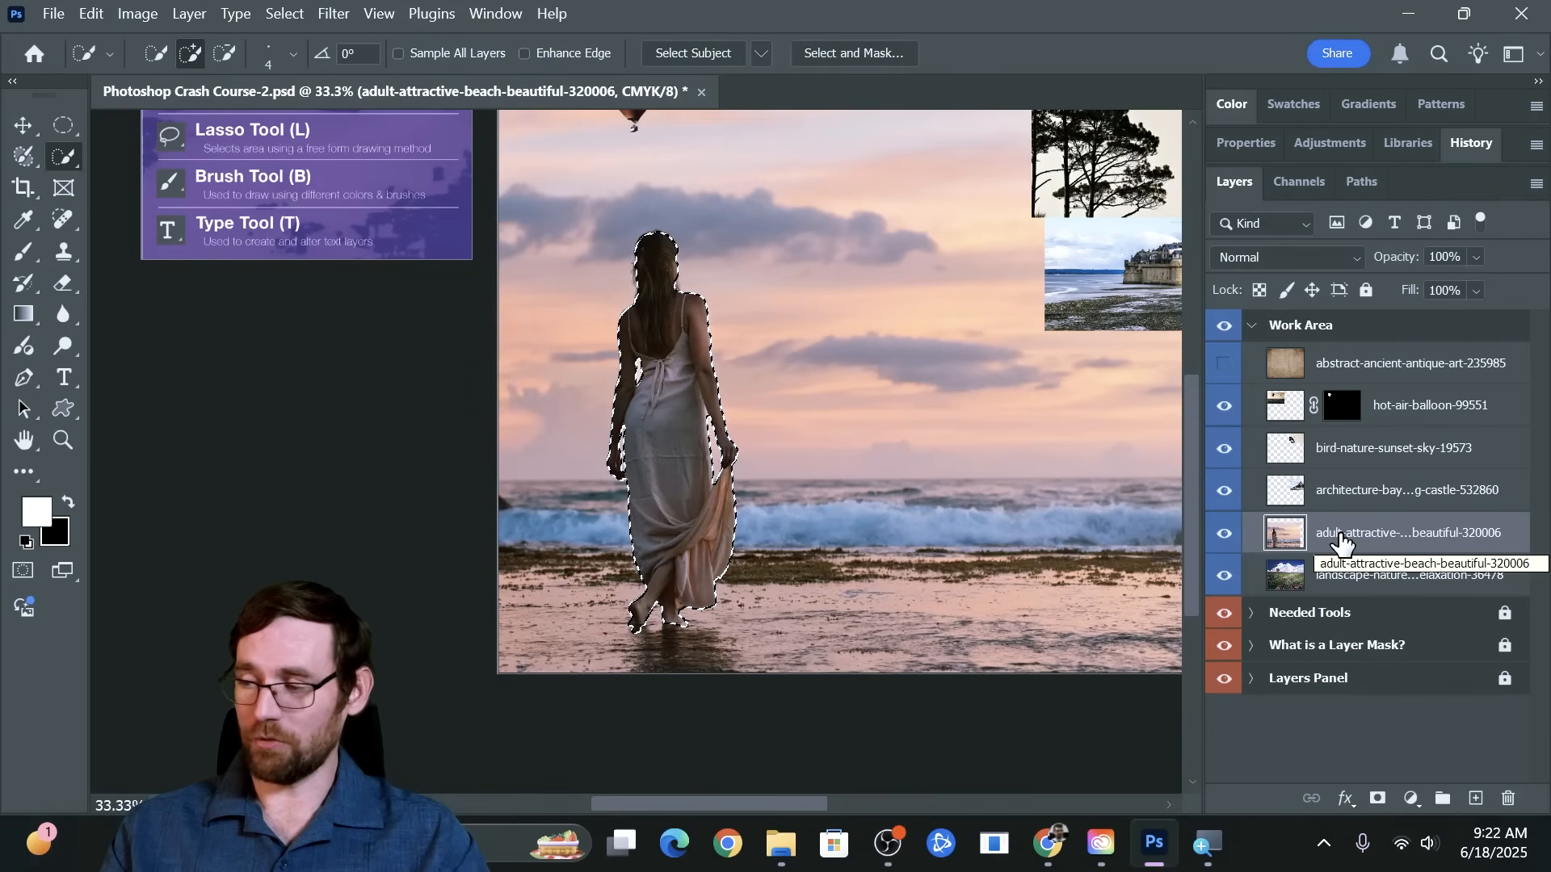
{"action": "left_click", "coordinate": [1379, 799]}
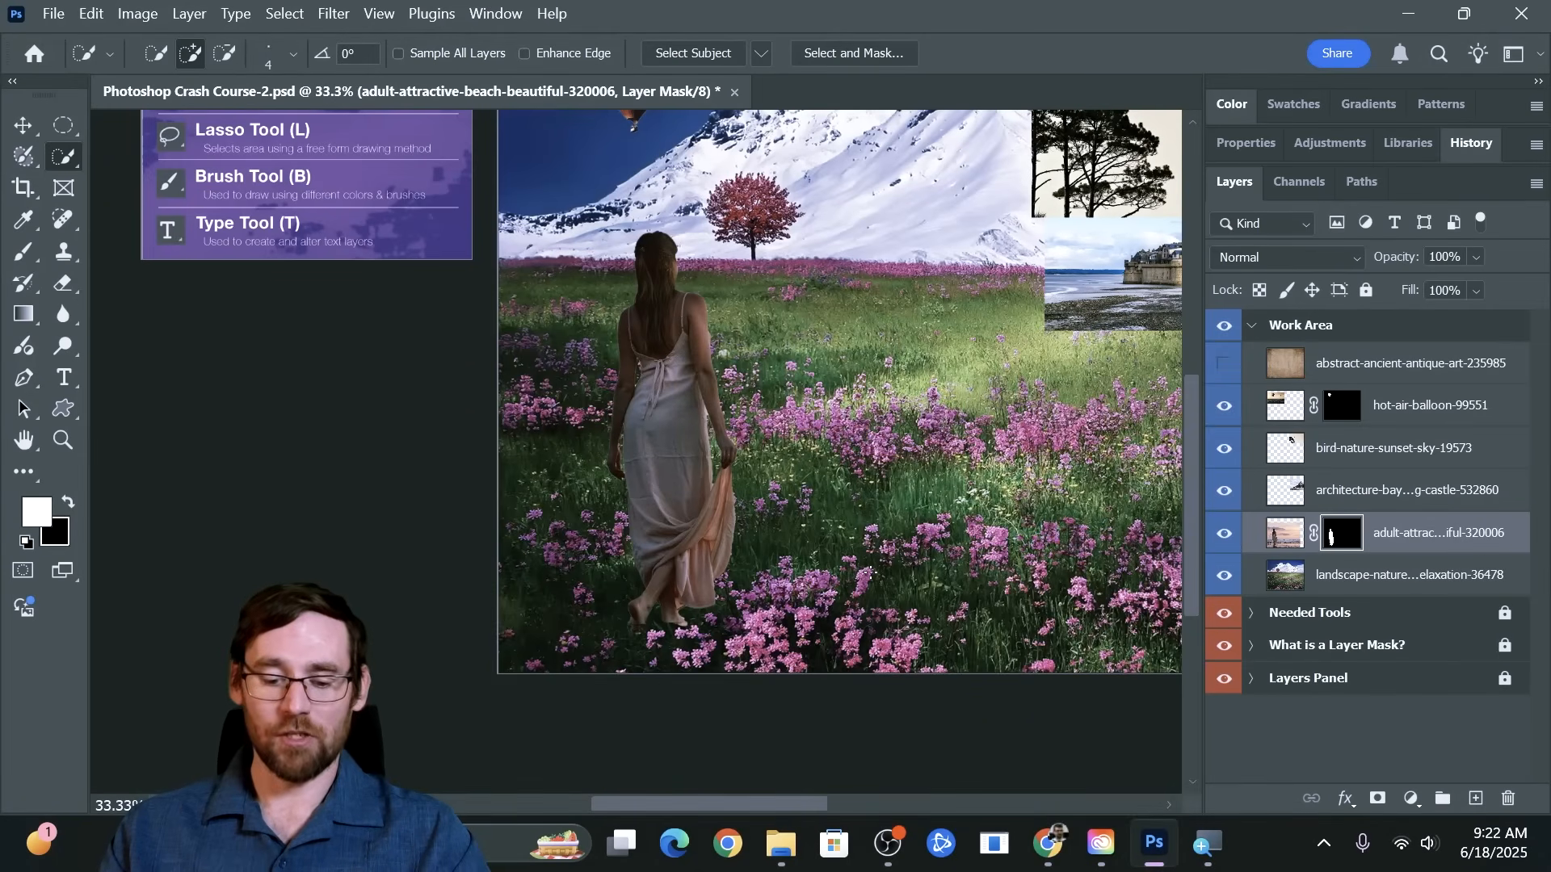
{"action": "key", "text": "z"}
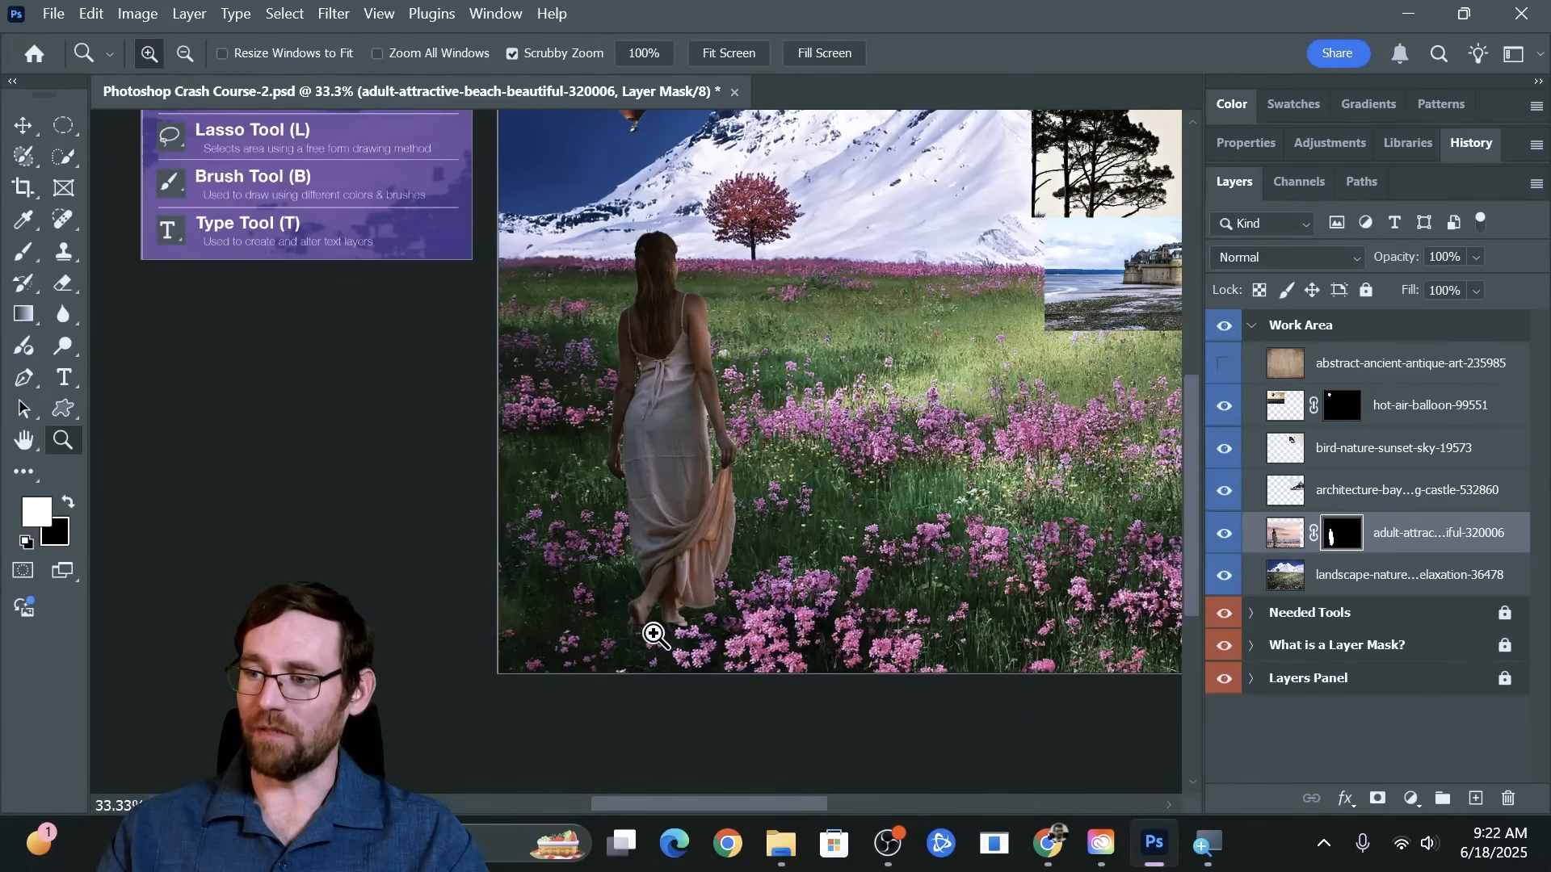
{"action": "mouse_move", "coordinate": [654, 634]}
{"action": "left_mouse_down"}
{"action": "mouse_move", "coordinate": [851, 623]}
{"action": "mouse_move", "coordinate": [693, 617]}
{"action": "left_mouse_up"}
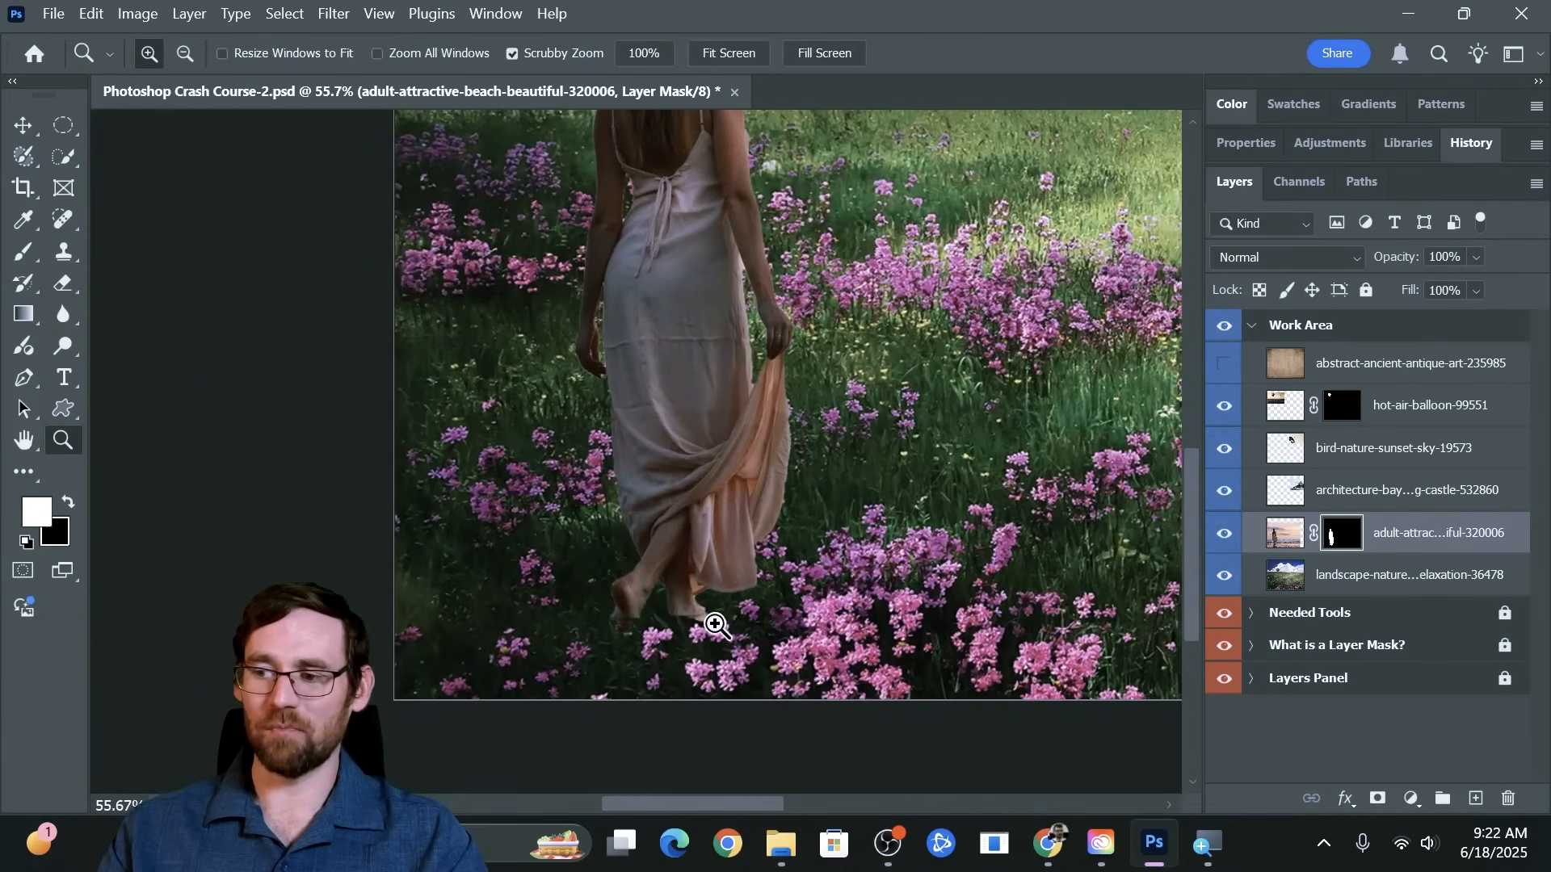
{"action": "key", "text": "w"}
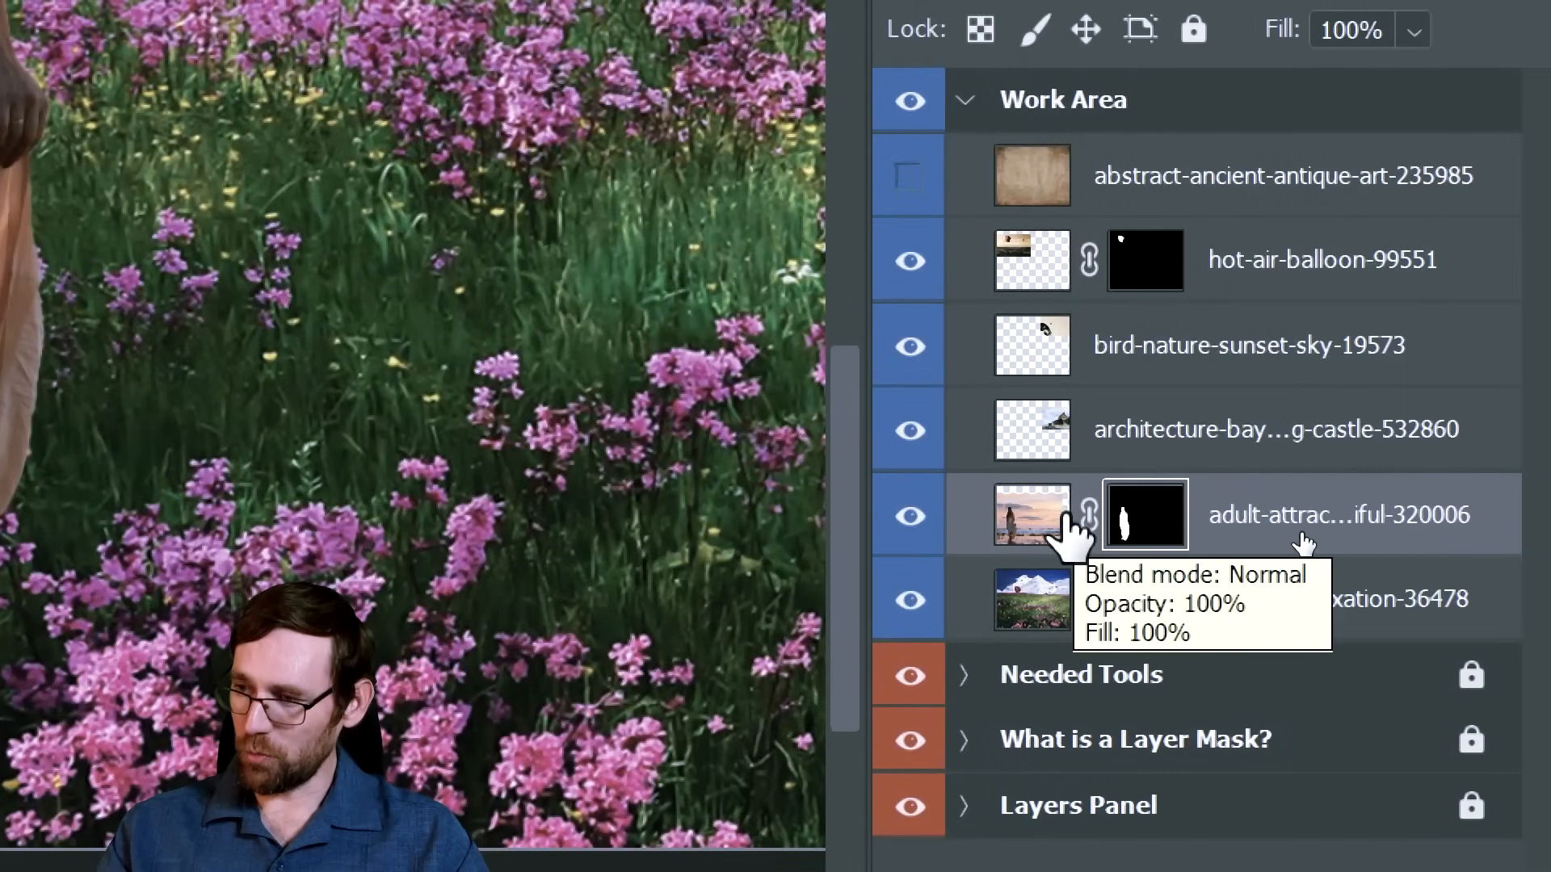
Switch the editing target between the image and the layer mask of the woman's layer, ending on the mask
{"action": "left_click", "coordinate": [1034, 525]}
{"action": "left_click", "coordinate": [1151, 521]}
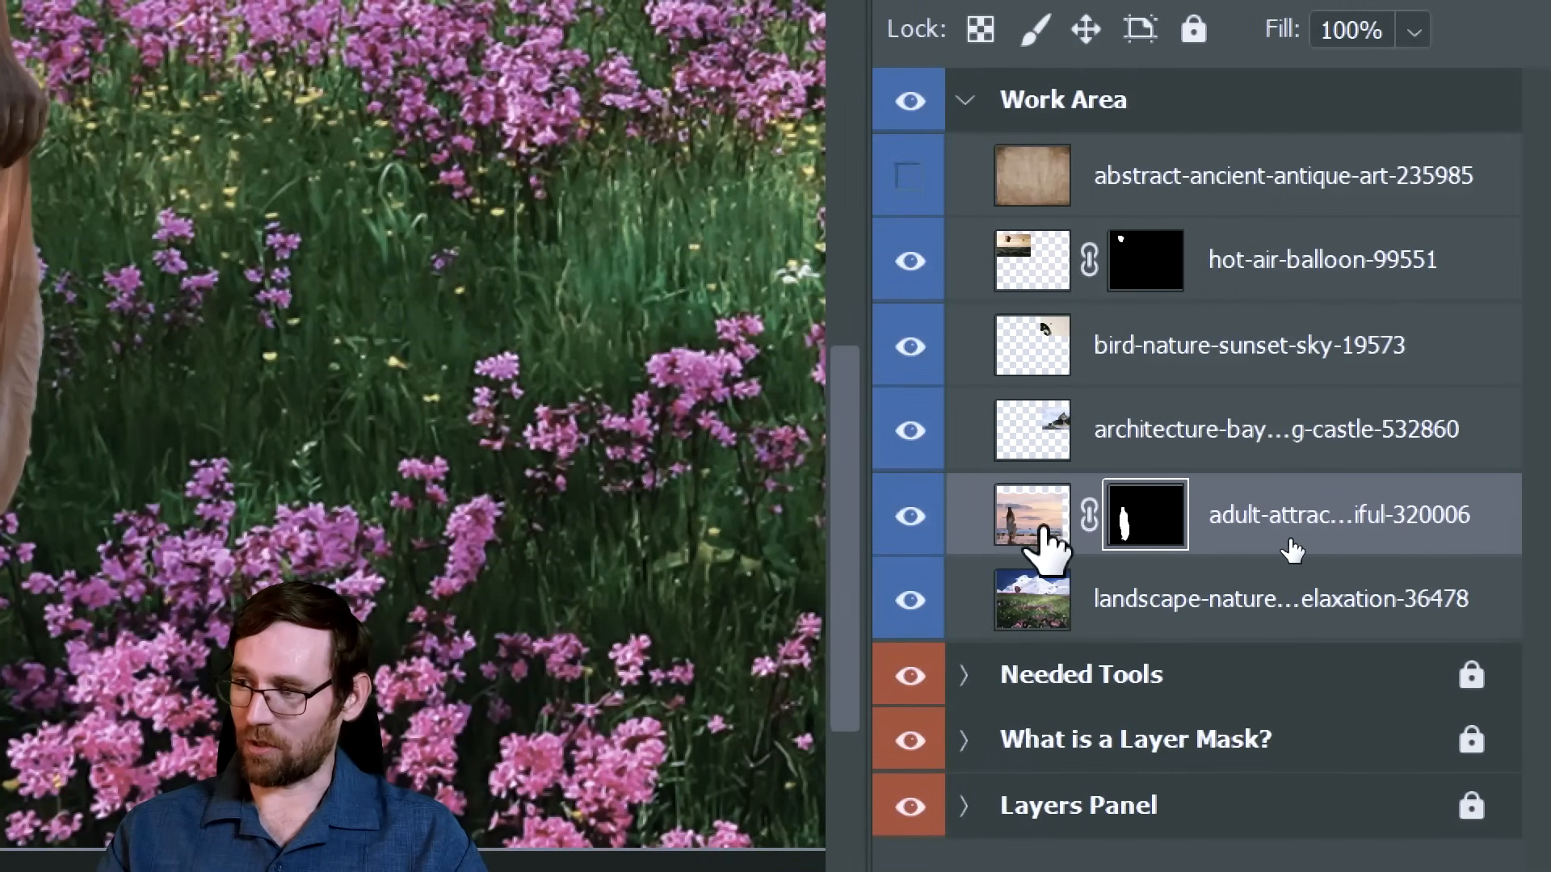
{"action": "left_click", "coordinate": [1030, 525]}
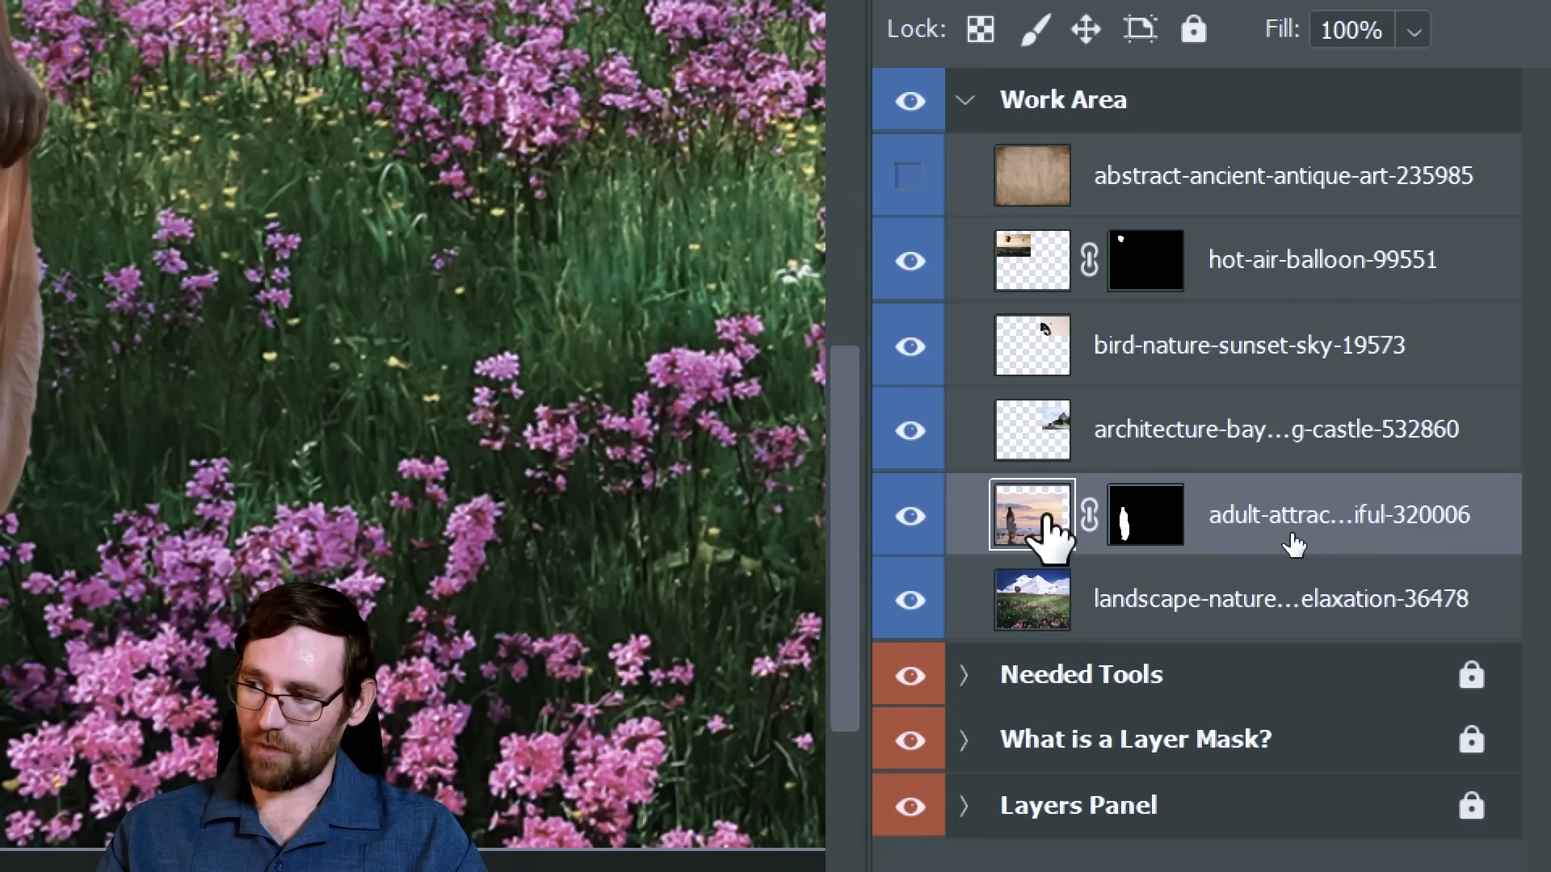
{"action": "left_click", "coordinate": [1146, 525]}
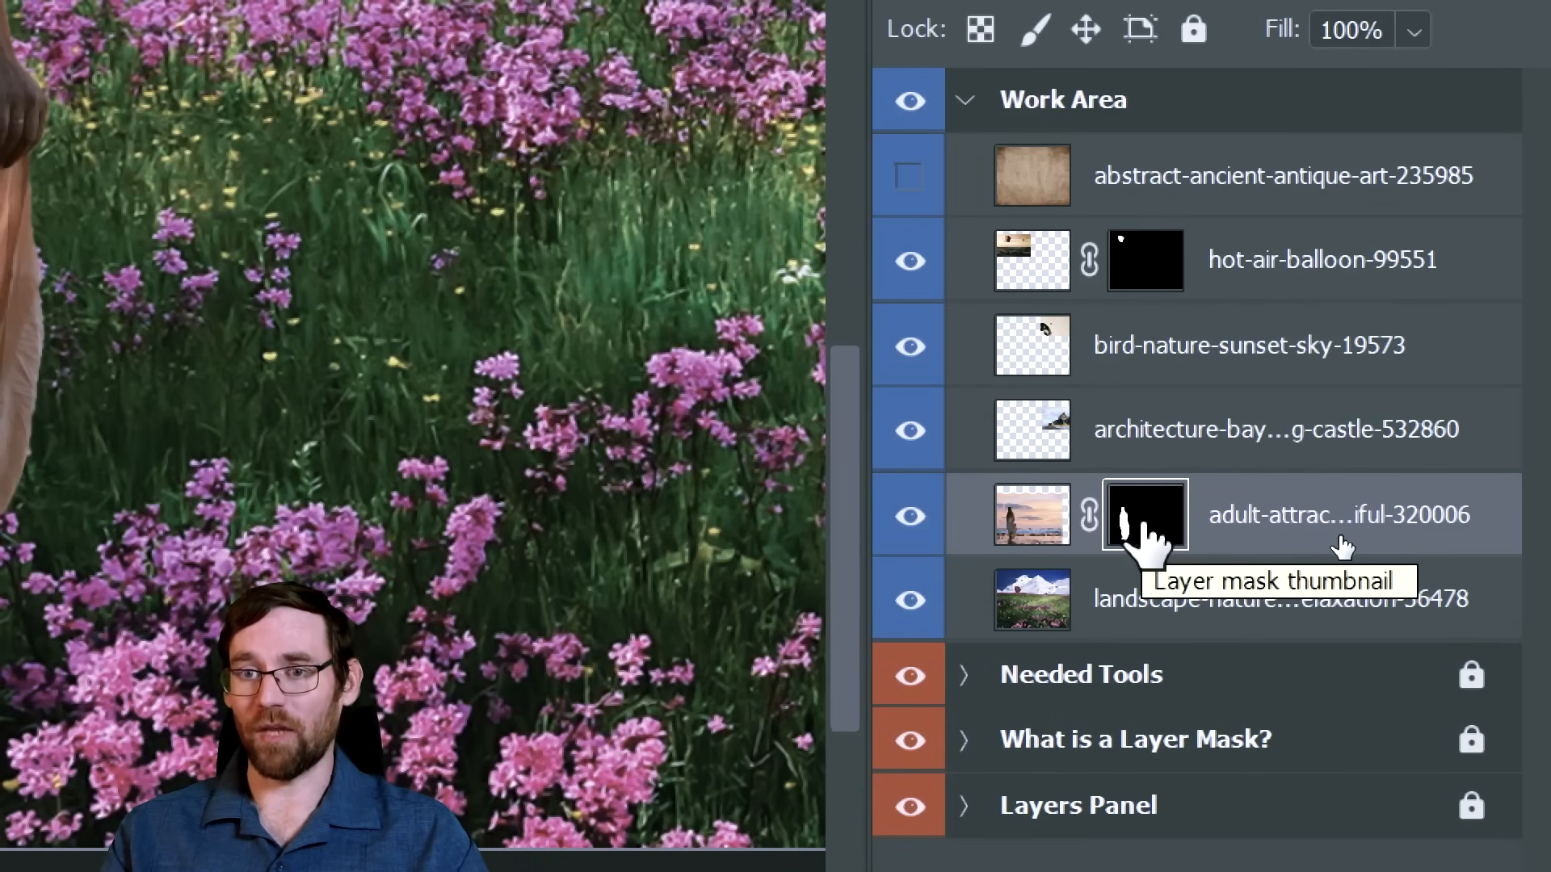
Try hiding a band of the woman's dress by painting black on her layer mask with an enlarged brush, and undo the strokes
{"action": "mouse_move", "coordinate": [129, 228]}
{"action": "left_mouse_down"}
{"action": "mouse_move", "coordinate": [471, 356]}
{"action": "mouse_move", "coordinate": [745, 519]}
{"action": "mouse_move", "coordinate": [754, 381]}
{"action": "left_mouse_up"}
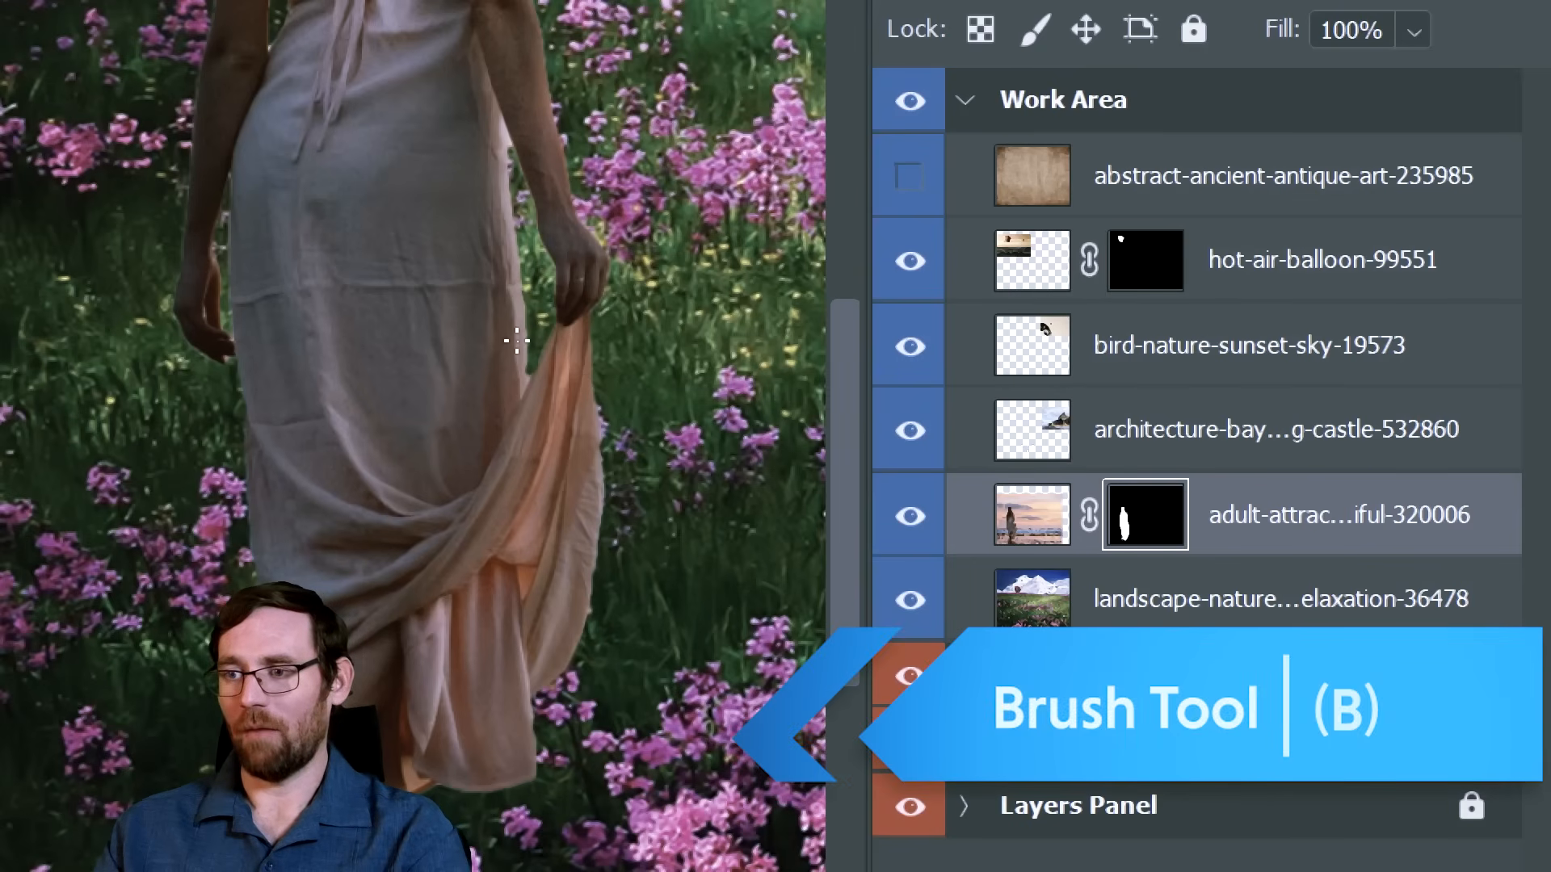
{"action": "key", "text": "bracketright"}
{"action": "key", "text": "bracketright"}
{"action": "key", "text": "bracketright"}
{"action": "key", "text": "bracketright"}
{"action": "key", "text": "bracketright"}
{"action": "key", "text": "bracketright"}
{"action": "key", "text": "bracketright"}
{"action": "key", "text": "bracketright"}
{"action": "key", "text": "bracketright"}
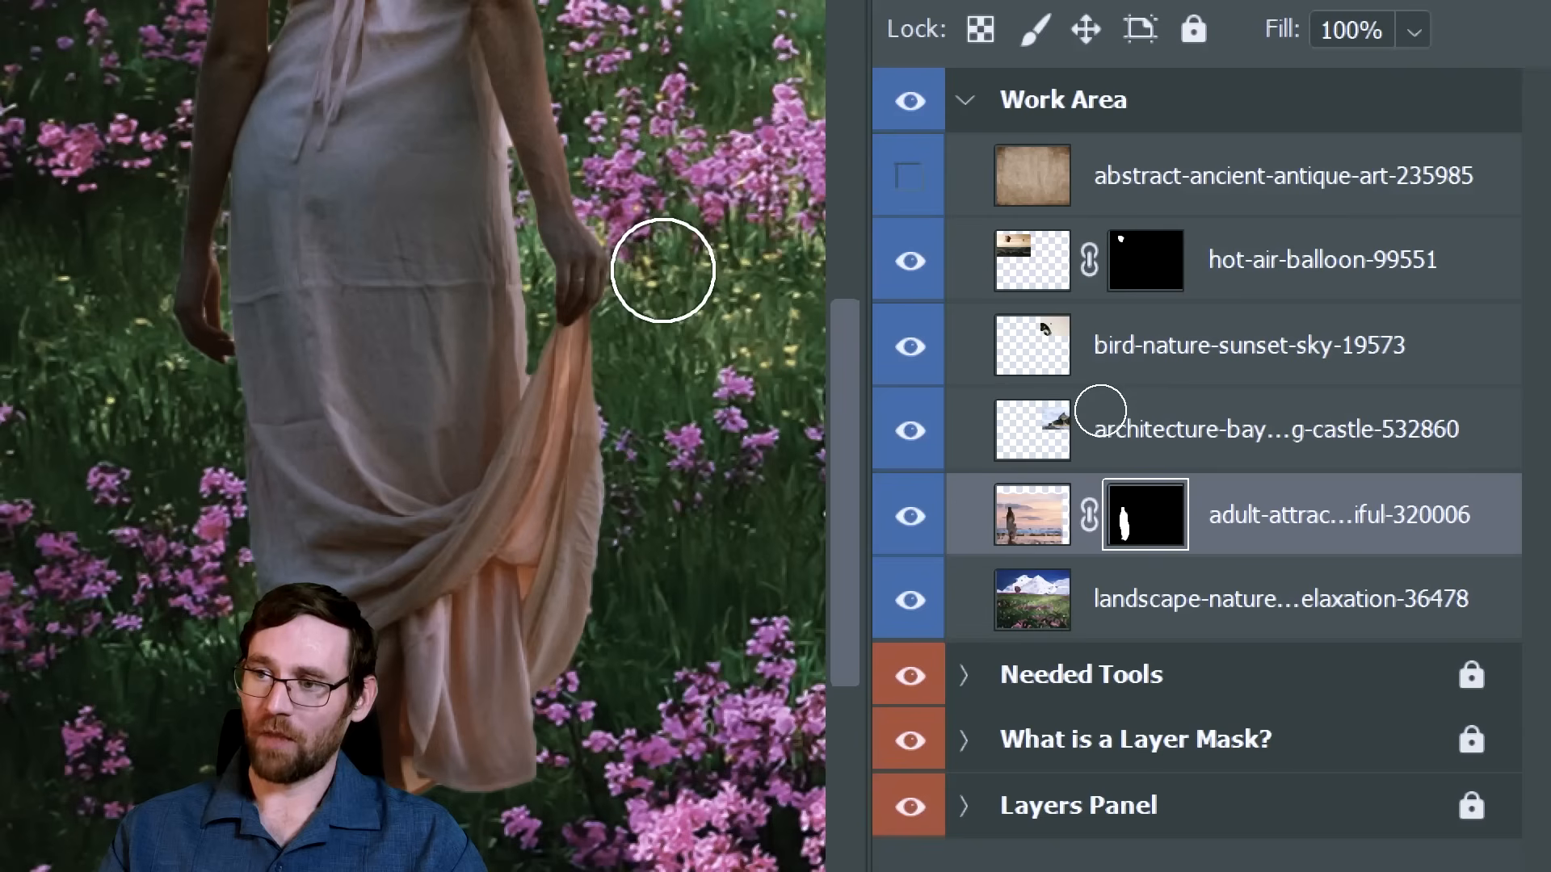
{"action": "left_click_drag", "start_coordinate": [565, 270], "coordinate": [91, 345]}
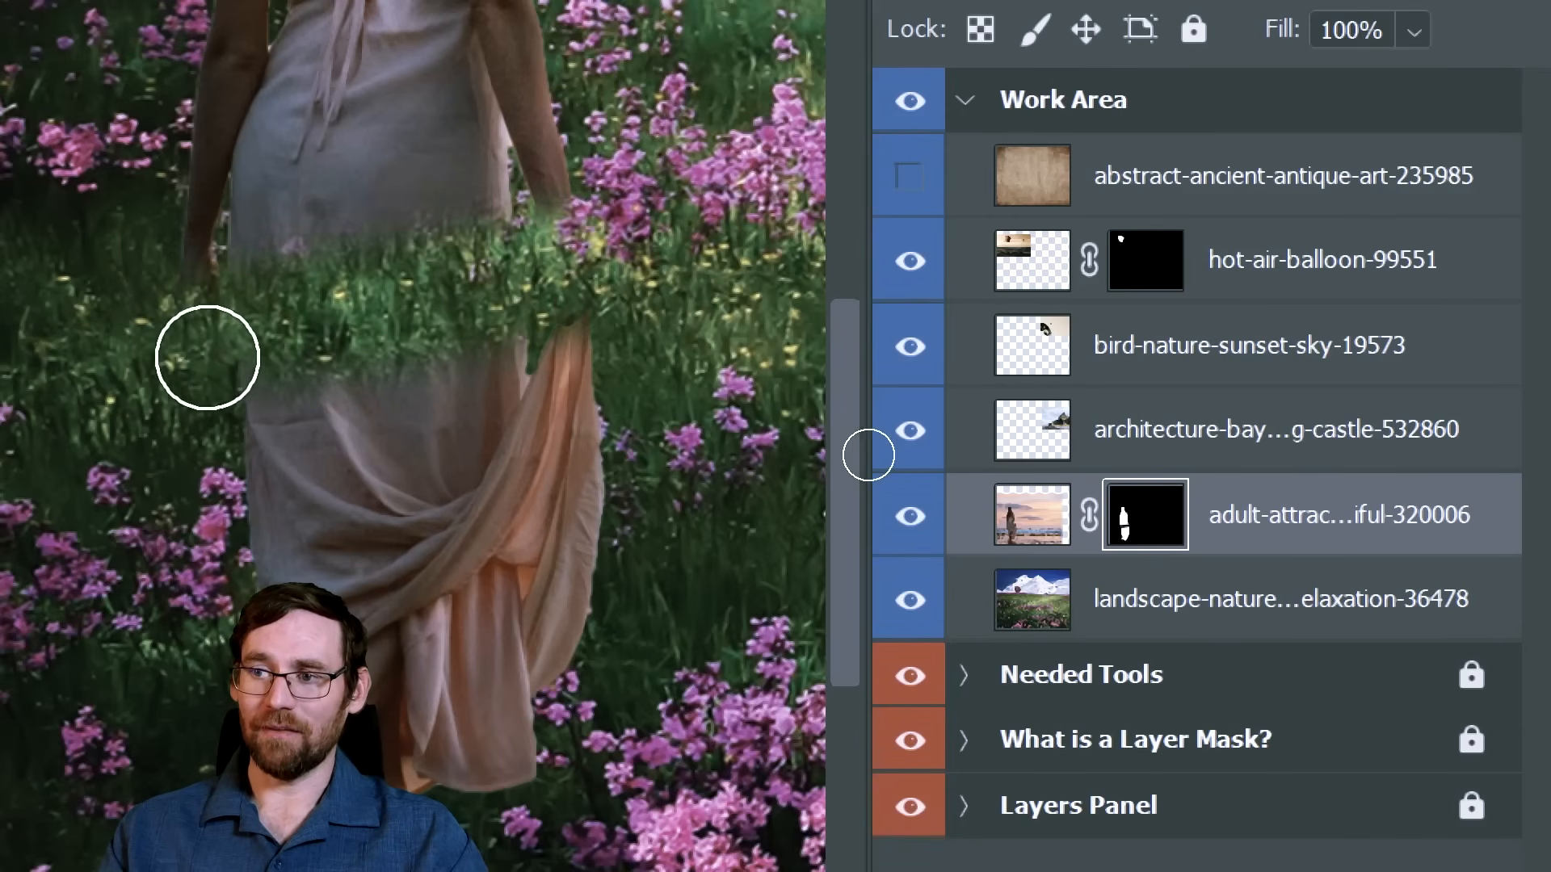
{"action": "left_click_drag", "start_coordinate": [675, 347], "coordinate": [114, 474]}
{"action": "left_click_drag", "start_coordinate": [690, 337], "coordinate": [62, 529]}
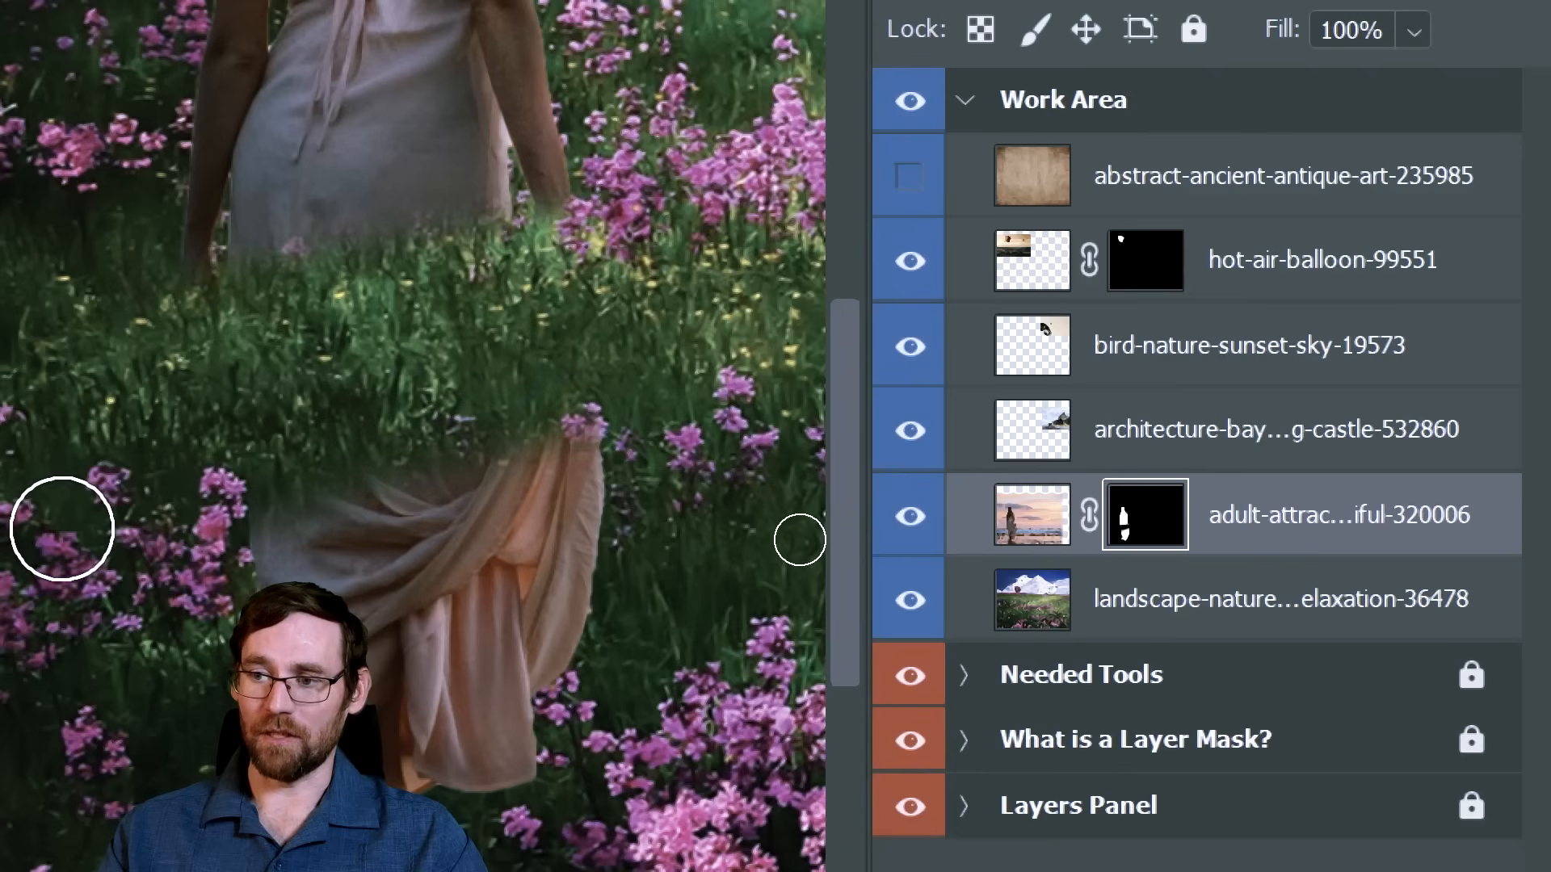
{"action": "left_click_drag", "start_coordinate": [660, 371], "coordinate": [117, 577]}
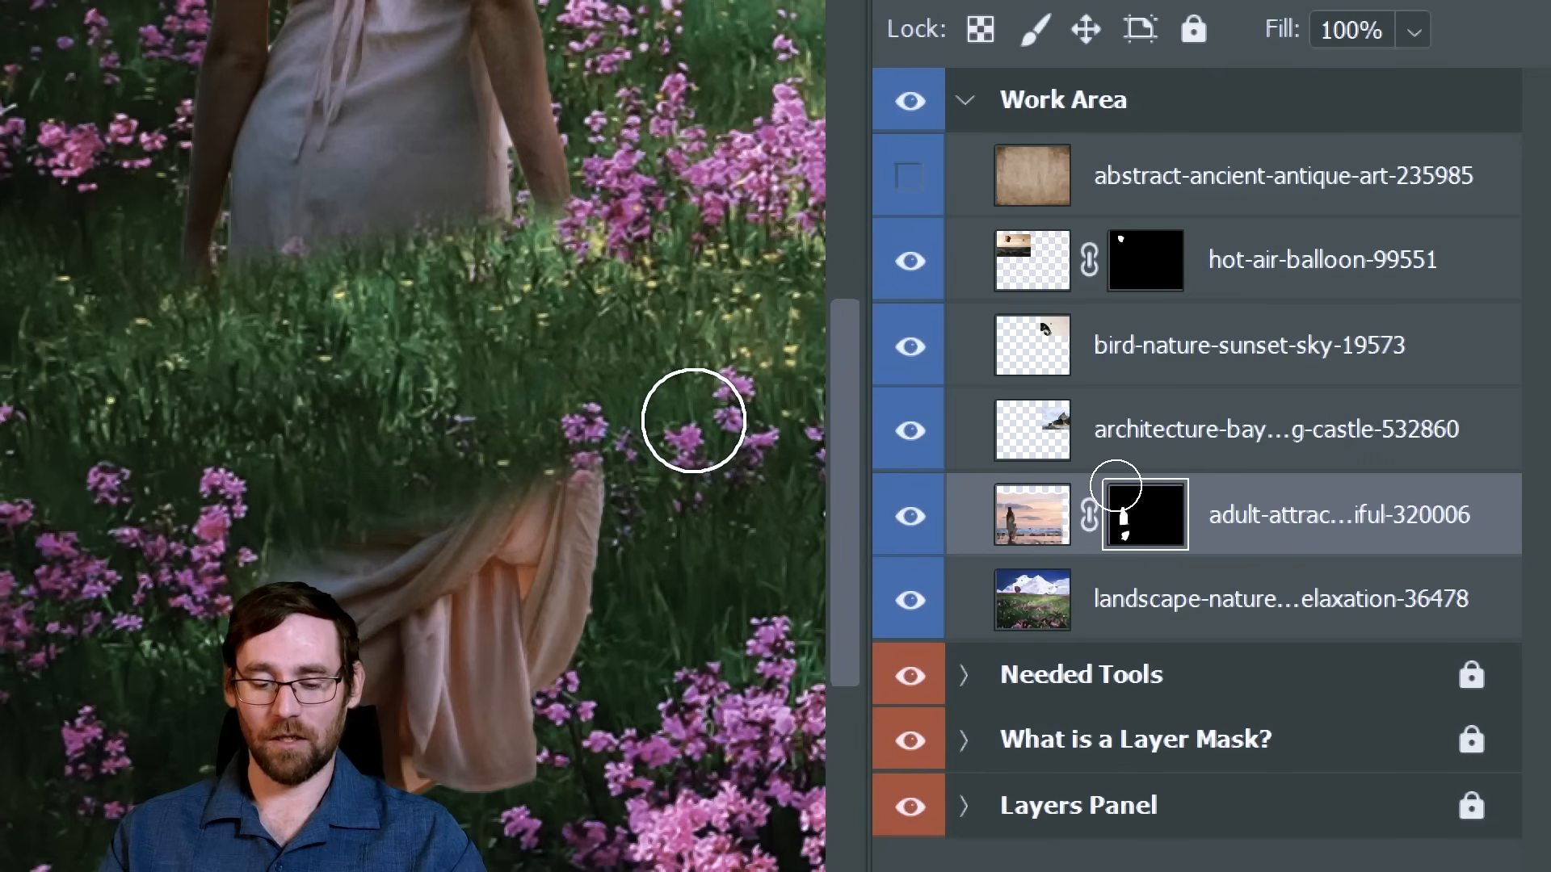
{"action": "key", "text": "ctrl+z"}
{"action": "key", "text": "ctrl+z"}
{"action": "key", "text": "ctrl+z"}
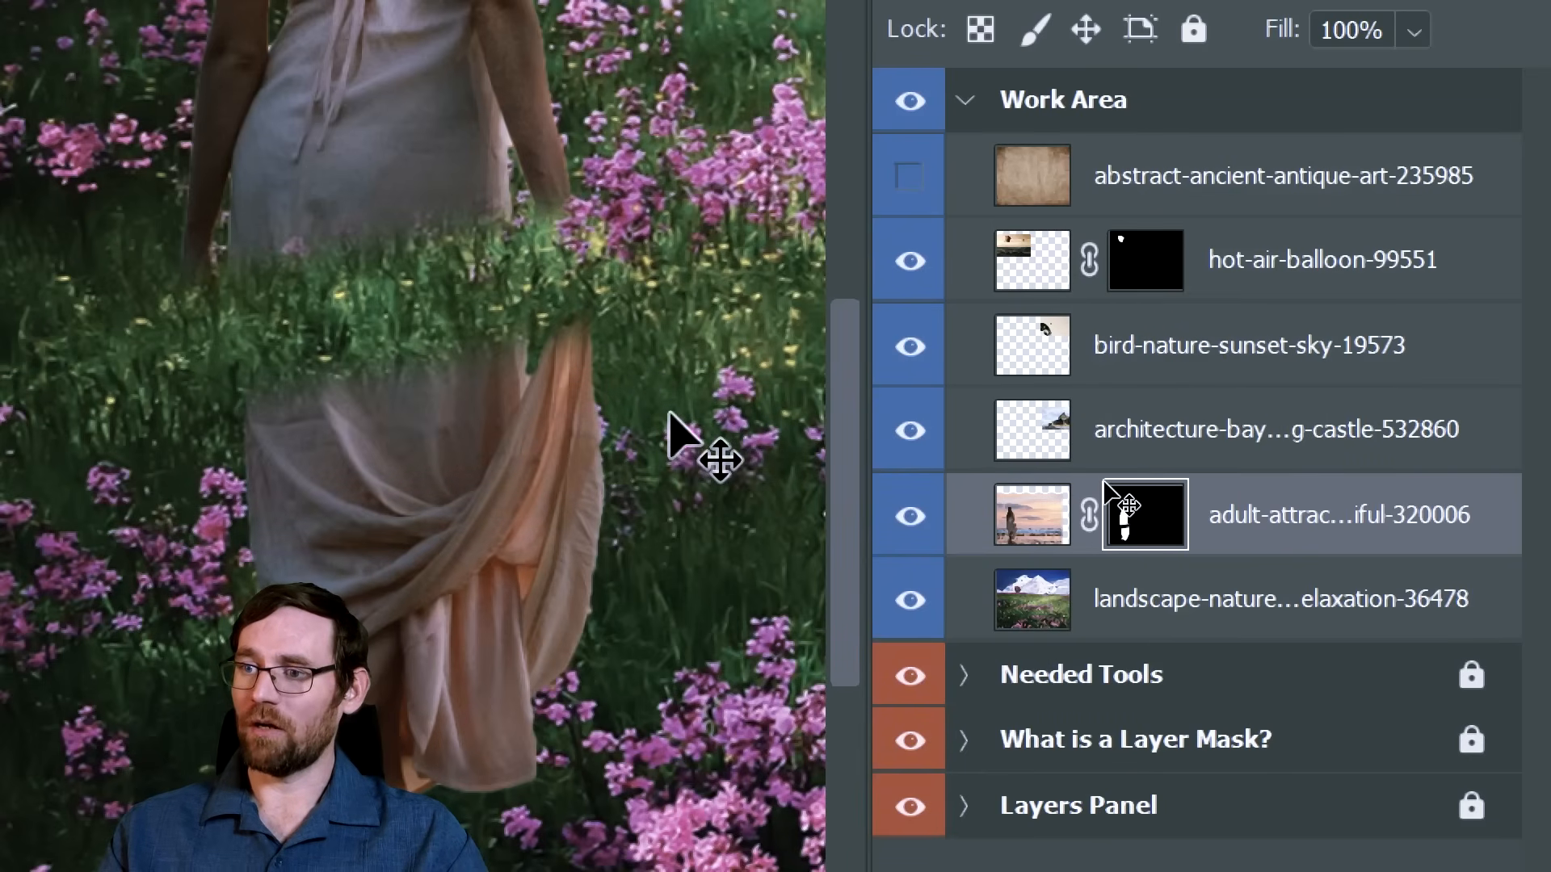
{"action": "key", "text": "ctrl+z"}
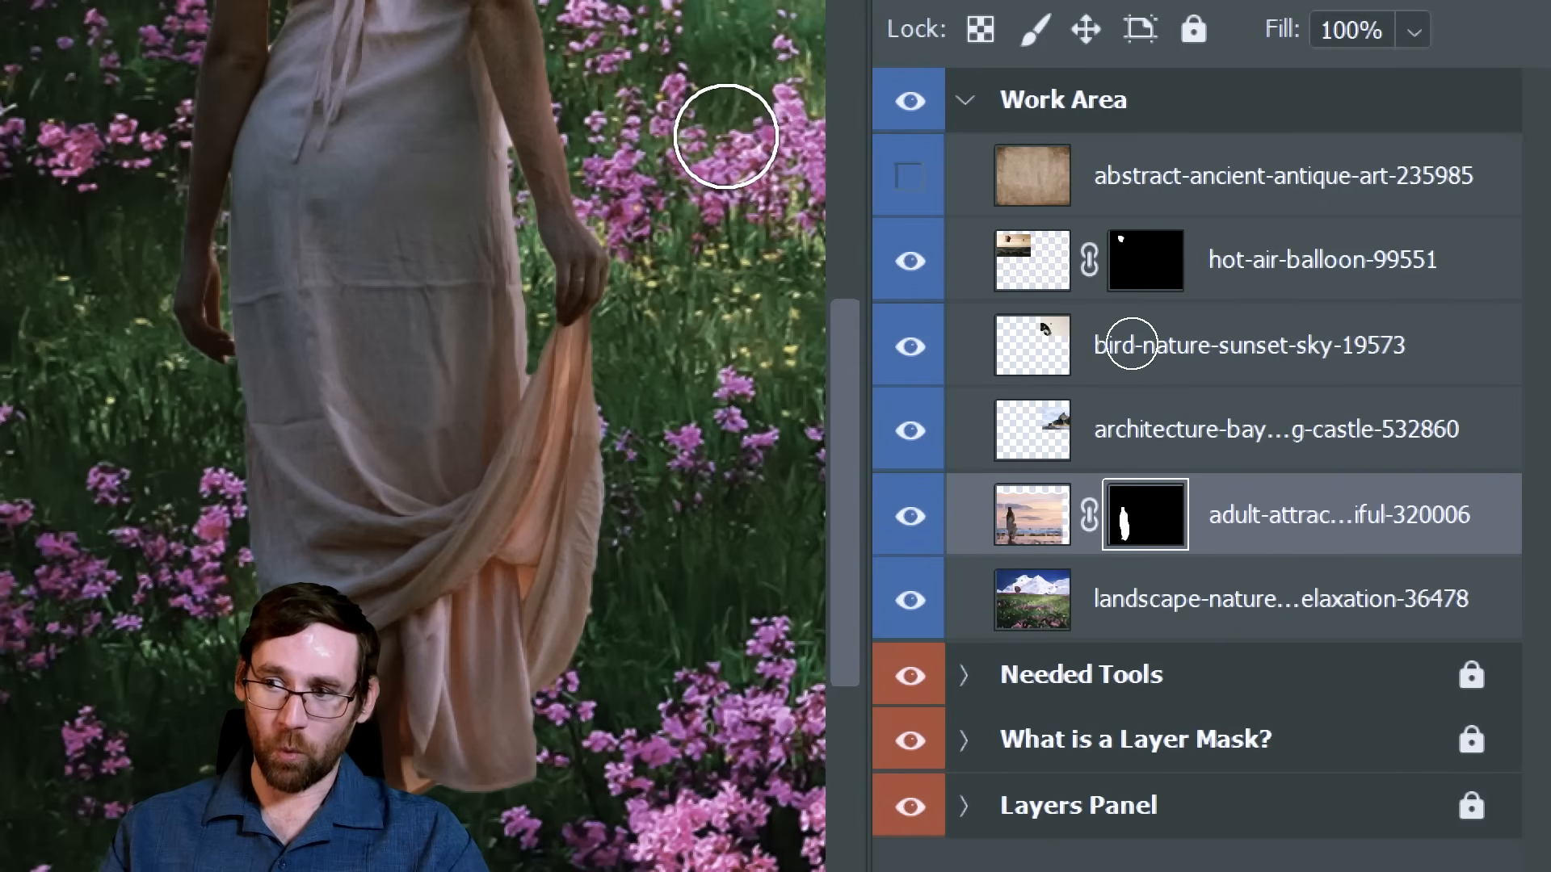
Try revealing the beach background beside the woman by painting white on her layer mask, and undo it
{"action": "mouse_move", "coordinate": [726, 136]}
{"action": "left_mouse_down"}
{"action": "mouse_move", "coordinate": [464, 454]}
{"action": "mouse_move", "coordinate": [104, 837]}
{"action": "mouse_move", "coordinate": [738, 716]}
{"action": "mouse_move", "coordinate": [615, 162]}
{"action": "mouse_move", "coordinate": [690, 800]}
{"action": "mouse_move", "coordinate": [744, 138]}
{"action": "mouse_move", "coordinate": [689, 450]}
{"action": "mouse_move", "coordinate": [727, 193]}
{"action": "left_mouse_up"}
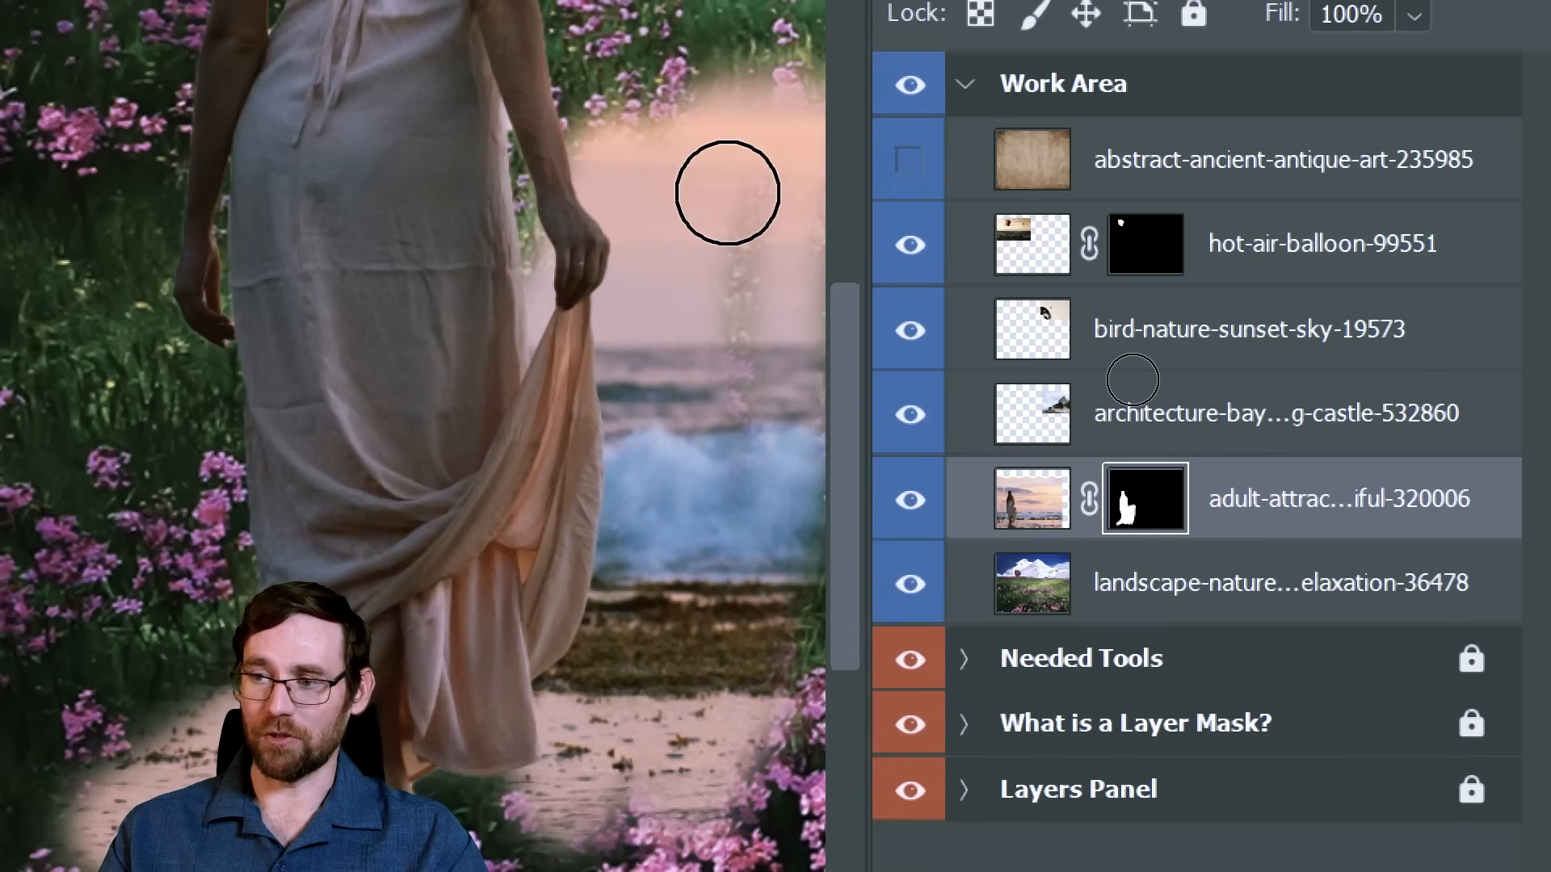
{"action": "key", "text": "ctrl+z"}
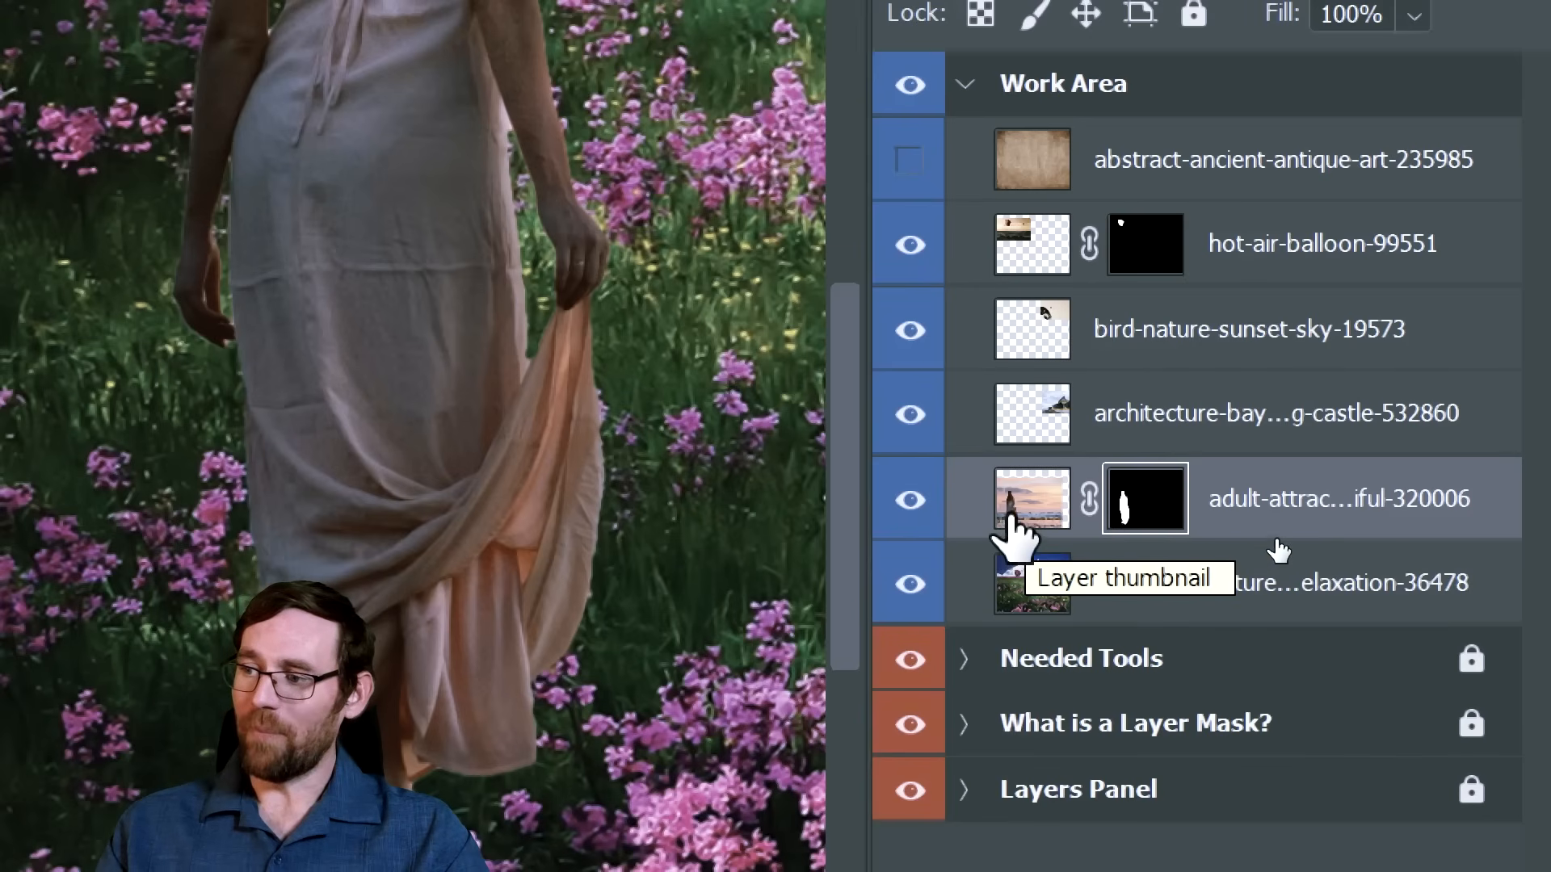
Try painting white and black strokes directly on the woman's image instead of its mask, and undo back to the targeted layer mask
{"action": "left_click", "coordinate": [1020, 513]}
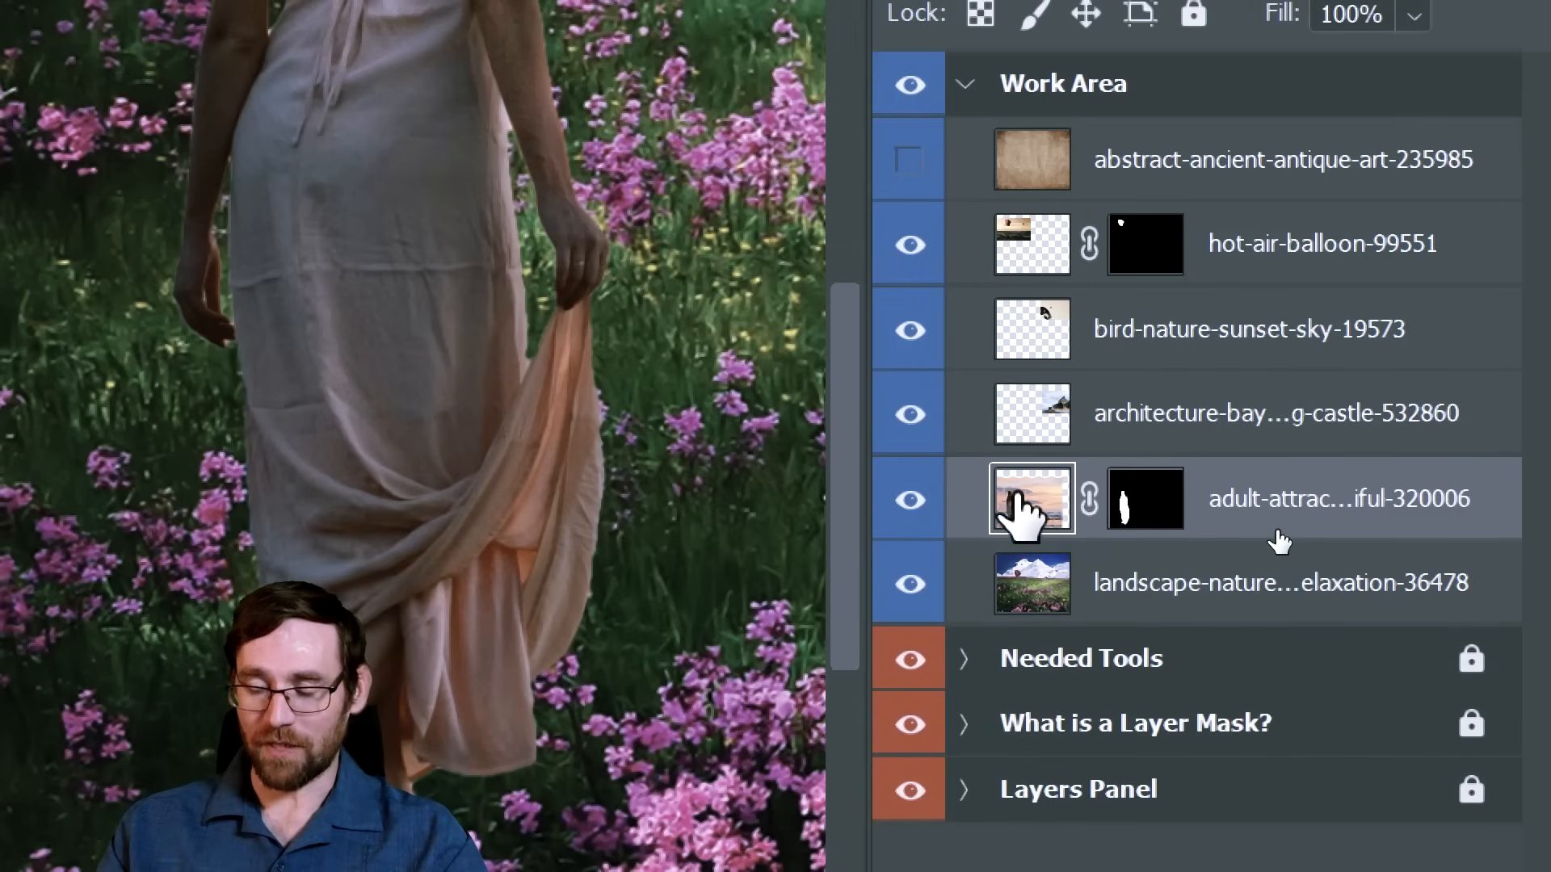
{"action": "left_click_drag", "start_coordinate": [595, 159], "coordinate": [226, 291]}
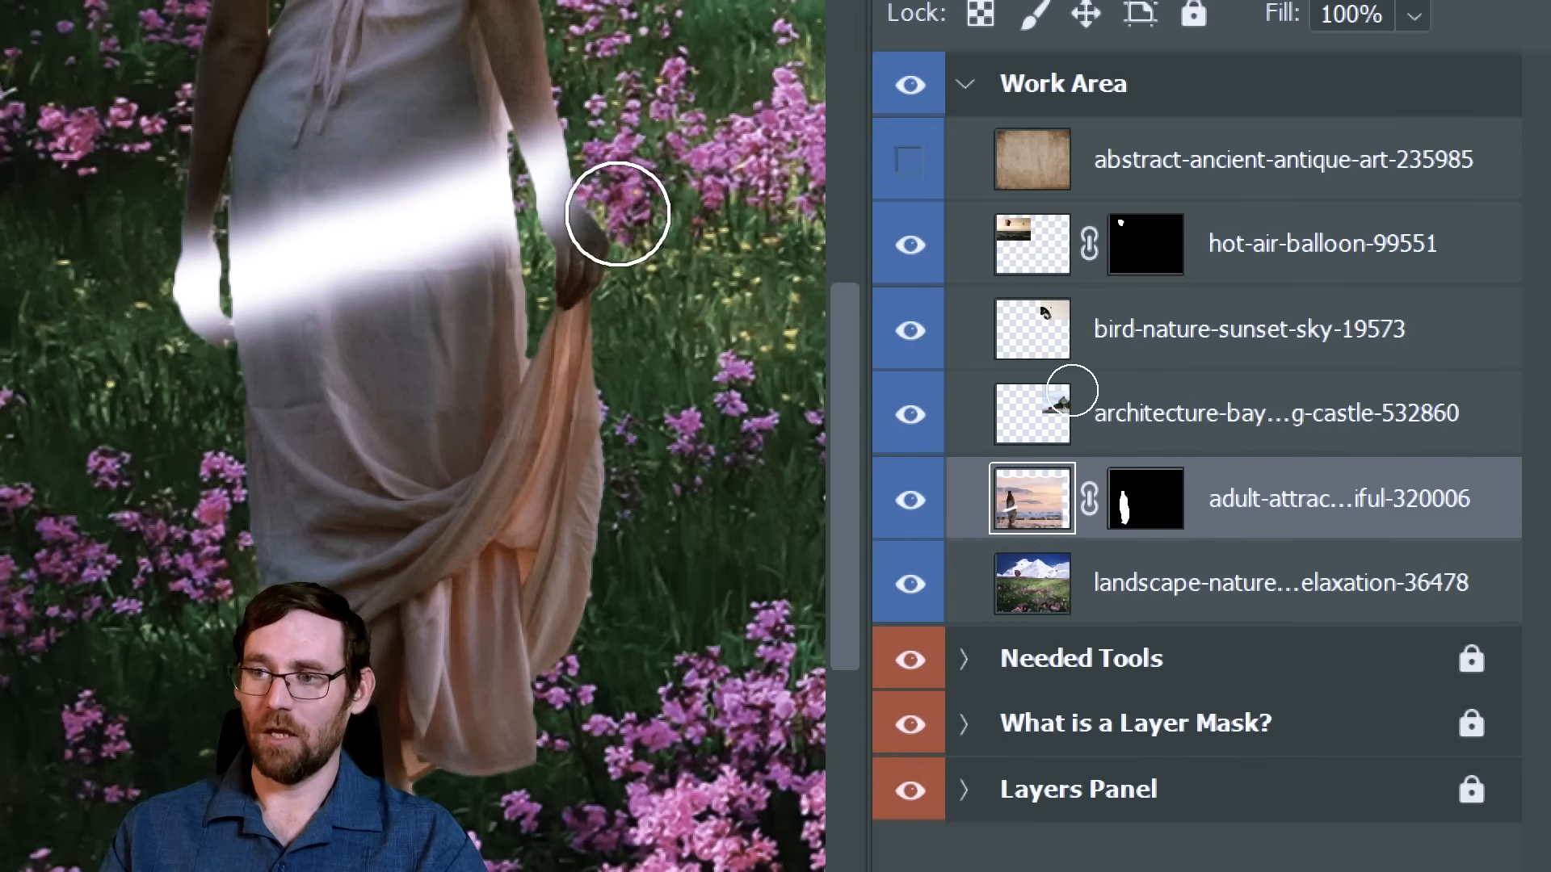
{"action": "left_click_drag", "start_coordinate": [618, 242], "coordinate": [69, 381]}
{"action": "left_click_drag", "start_coordinate": [595, 302], "coordinate": [85, 467]}
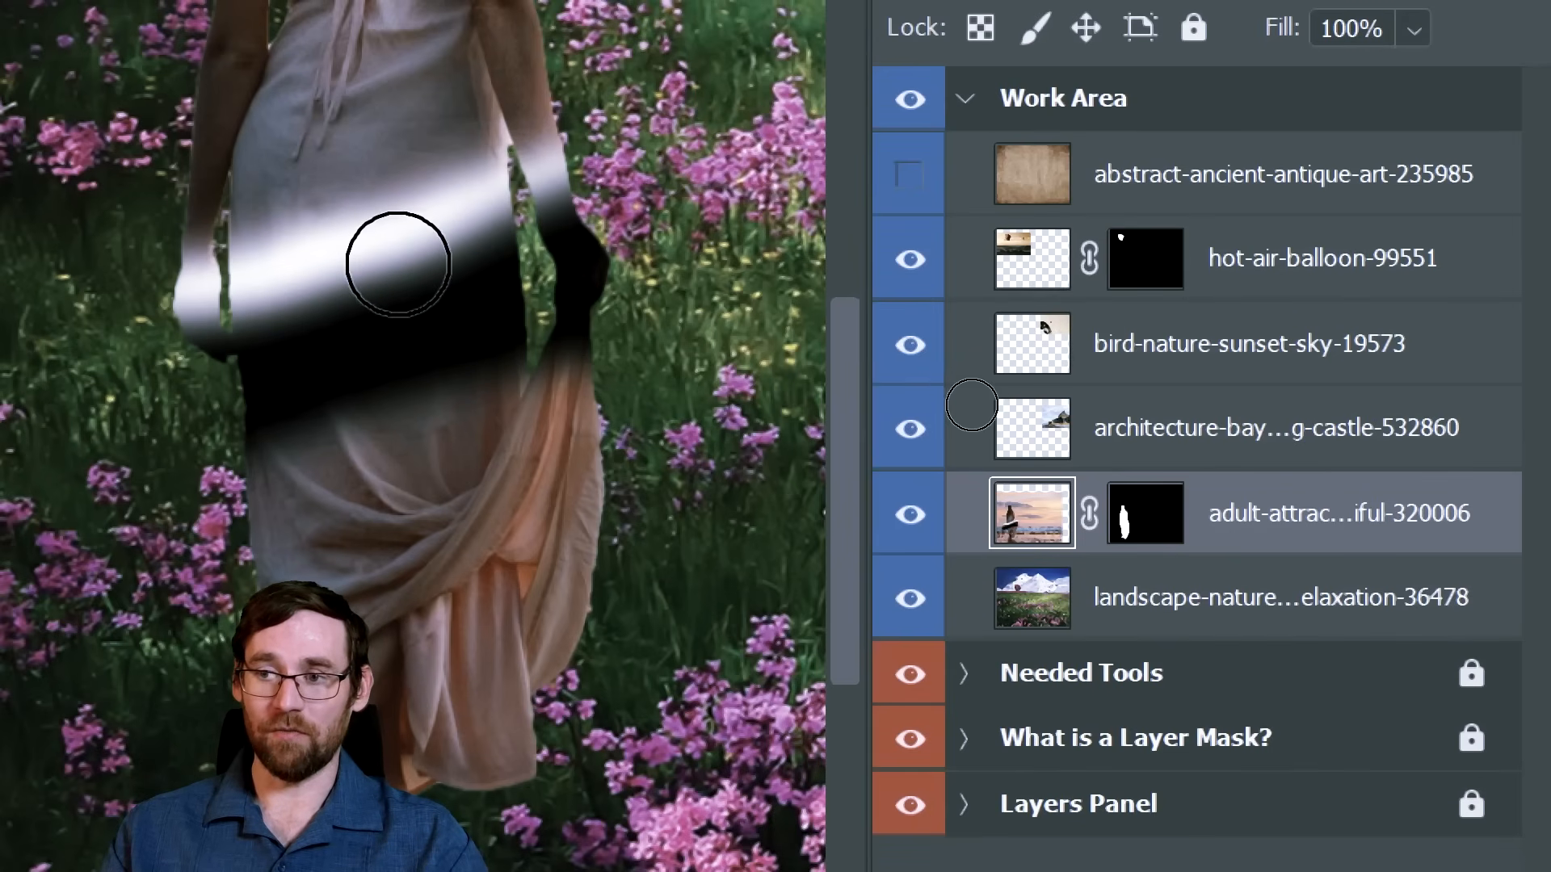
{"action": "key", "text": "v"}
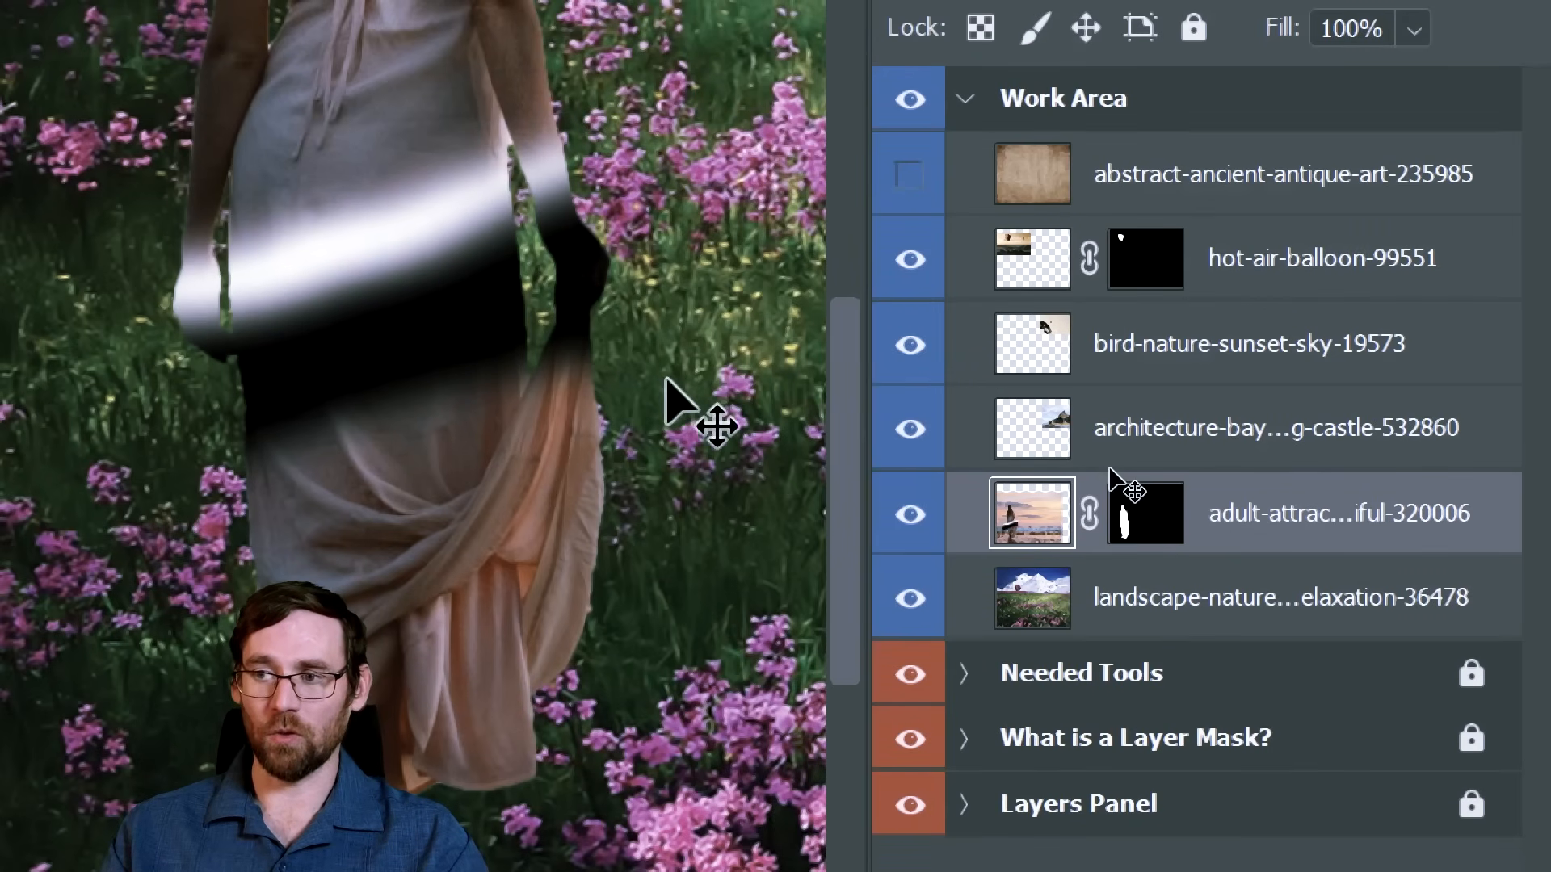
{"action": "key", "text": "ctrl+z"}
{"action": "key", "text": "ctrl+z"}
{"action": "key", "text": "ctrl+z"}
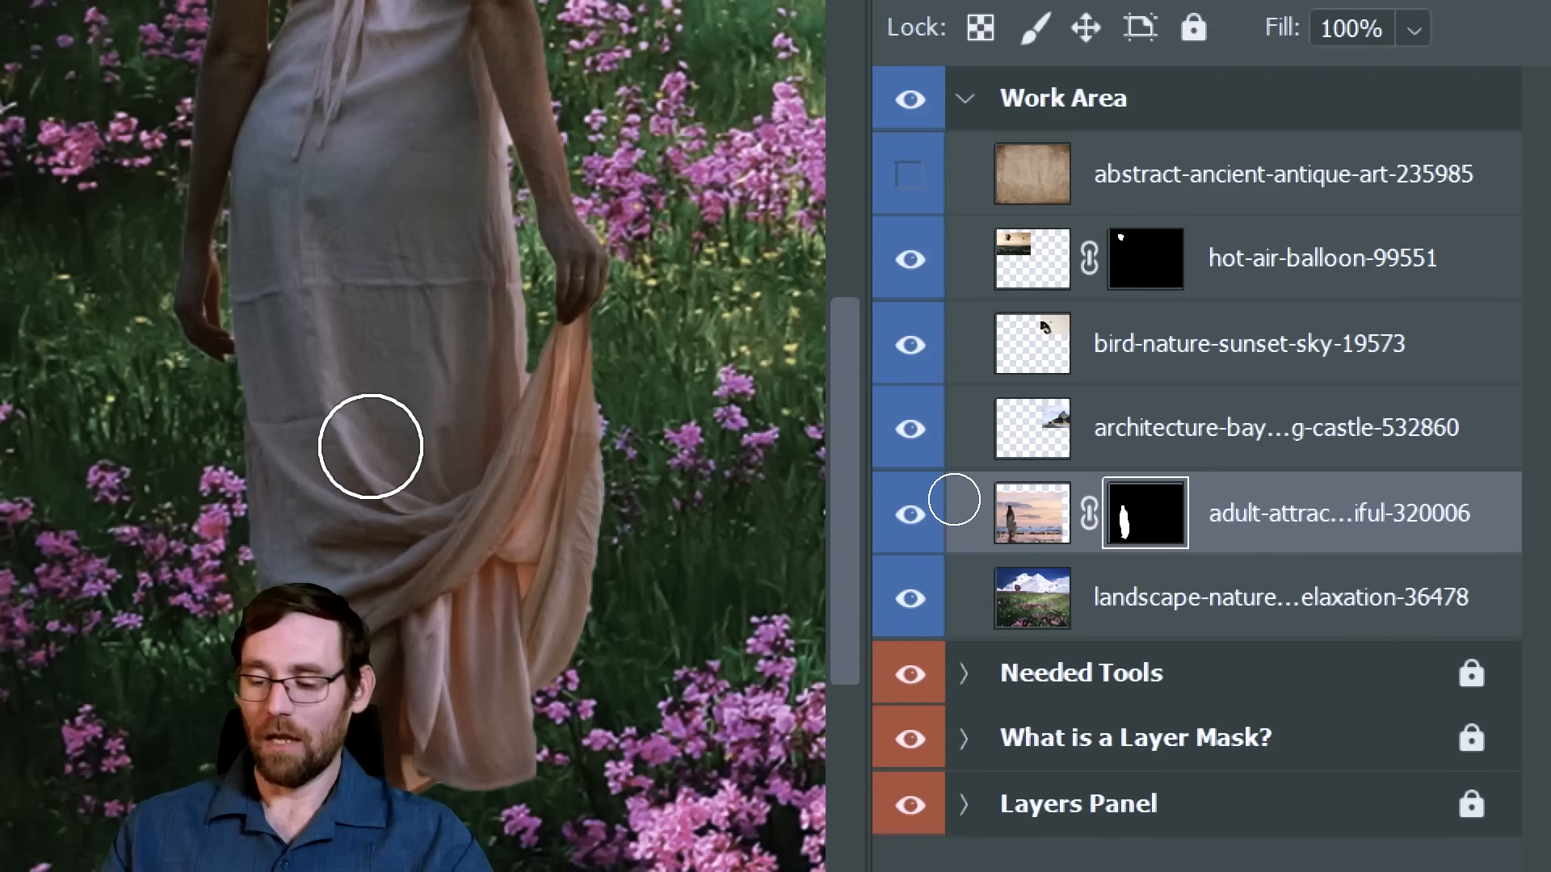
Hide the leftover water and reflections under the woman's feet by painting black on her layer mask with a smaller brush
{"action": "key", "text": "["}
{"action": "key", "text": "["}
{"action": "key", "text": "["}
{"action": "key", "text": "["}
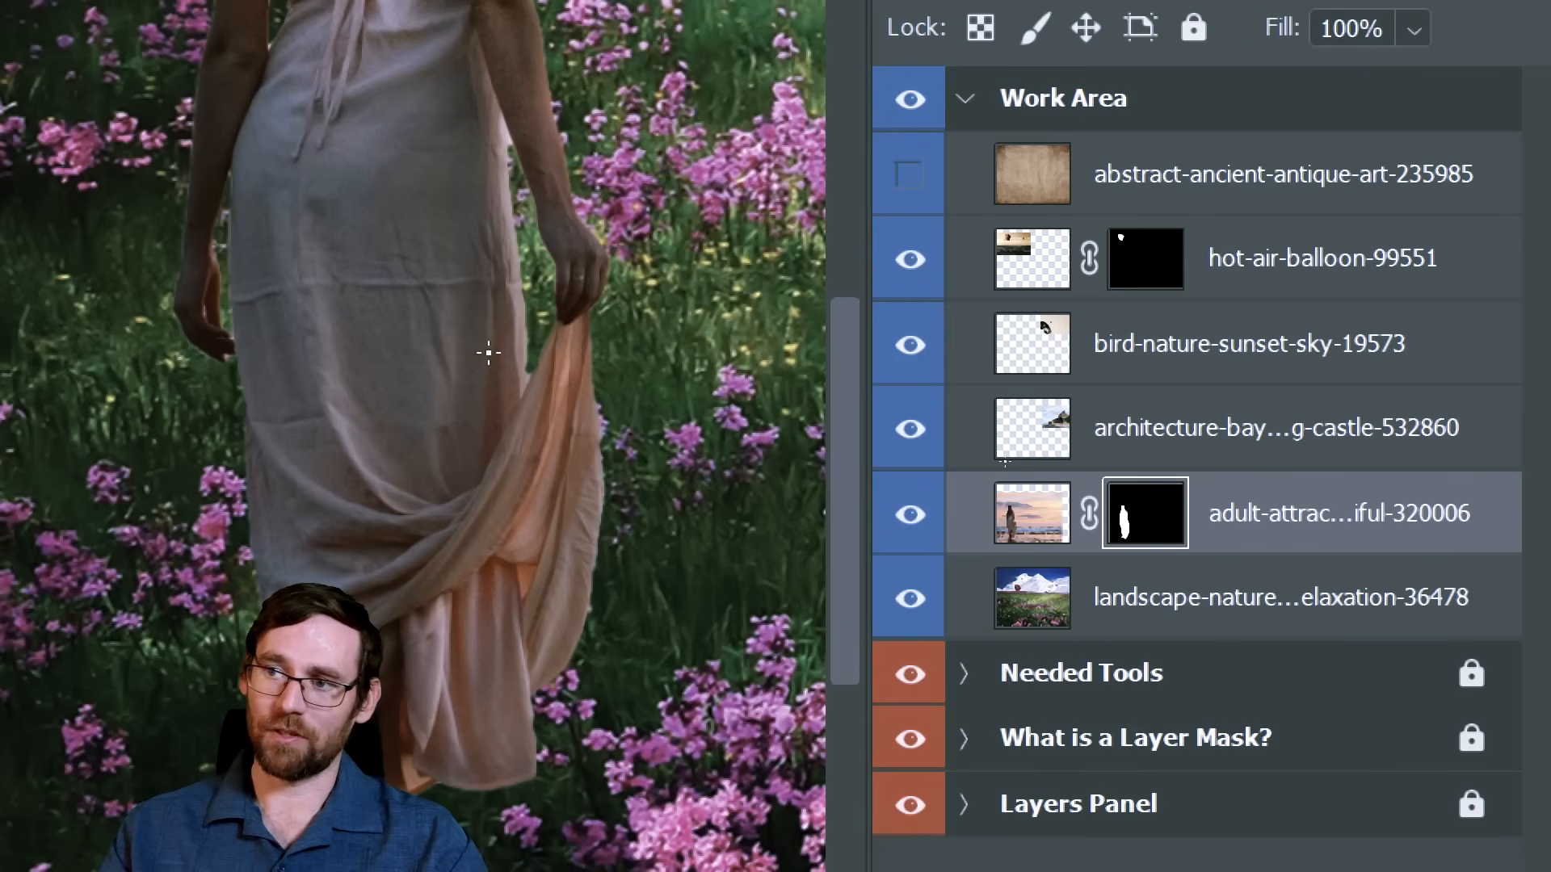
{"action": "scroll", "coordinate": [340, 457], "scroll_direction": "down", "scroll_amount": 5}
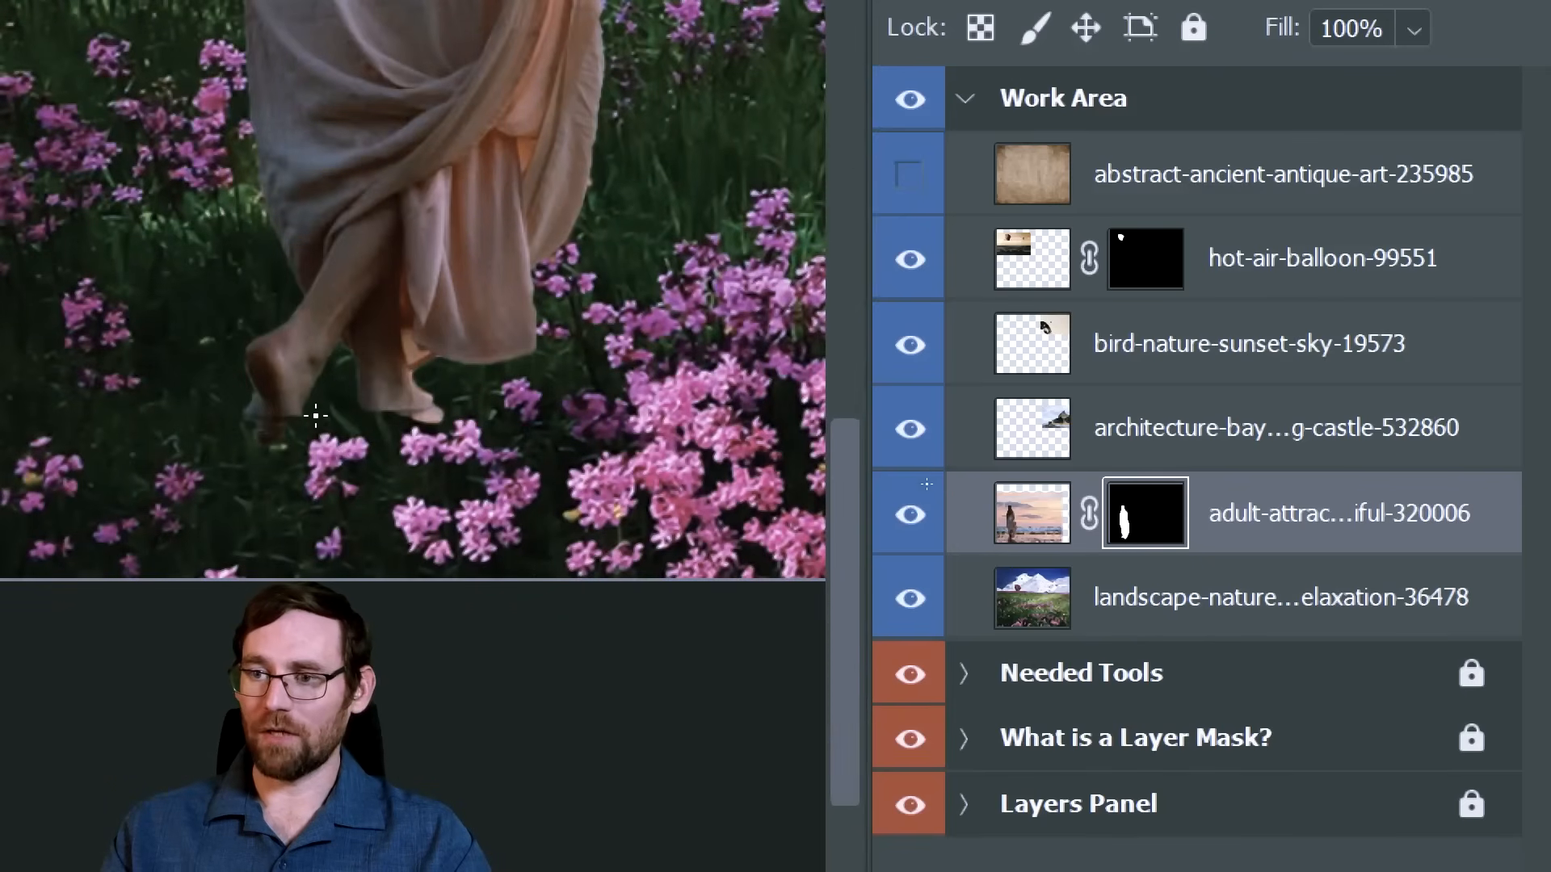
{"action": "key", "text": "z"}
{"action": "left_click_drag", "start_coordinate": [335, 420], "coordinate": [471, 425]}
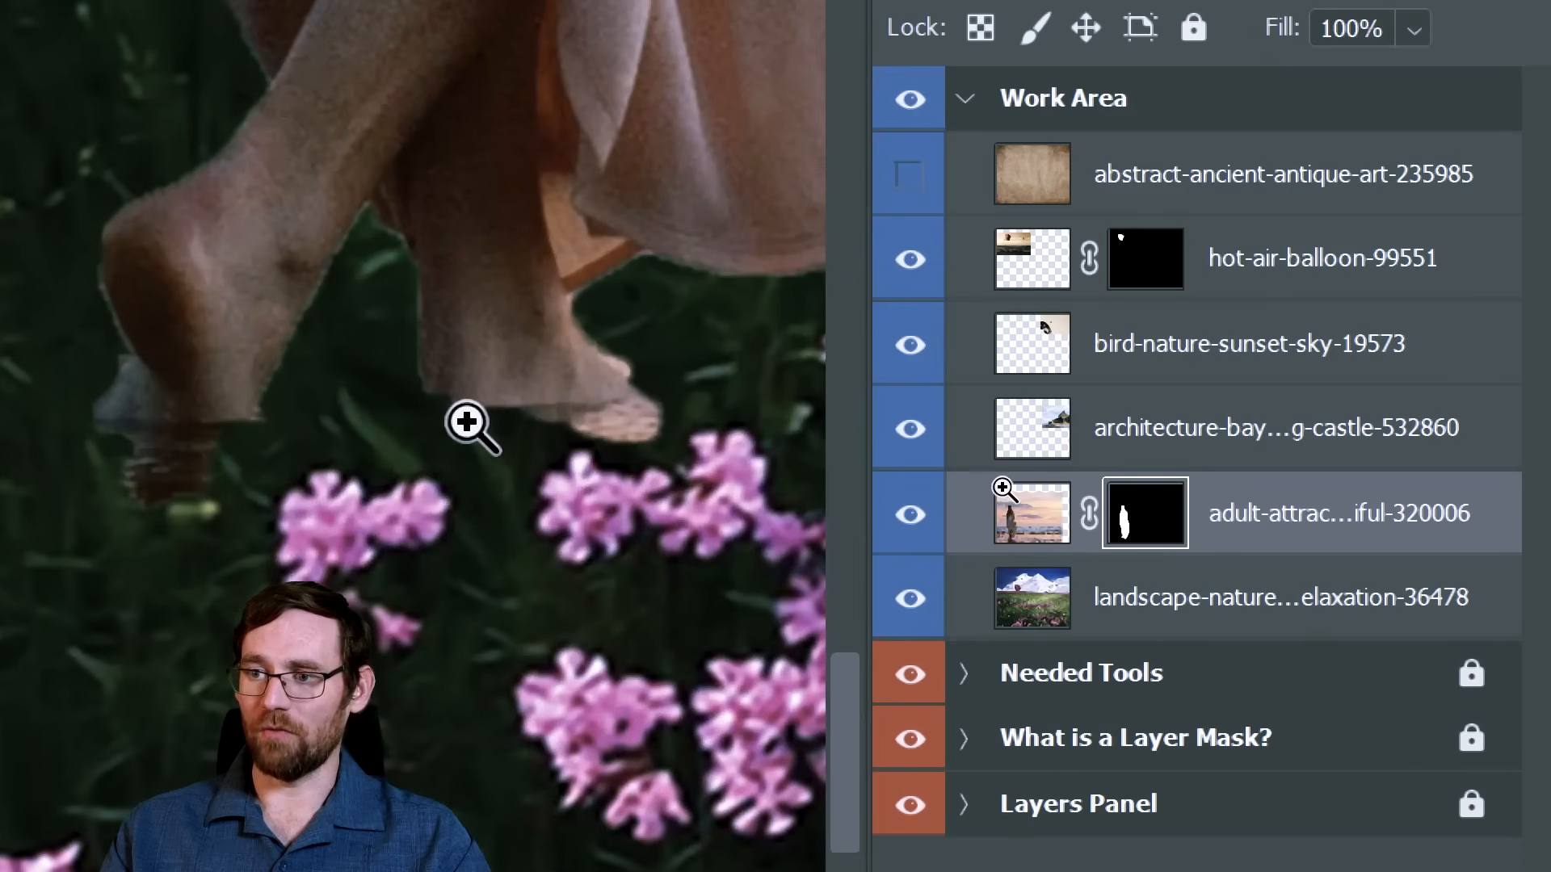
{"action": "key", "text": "b"}
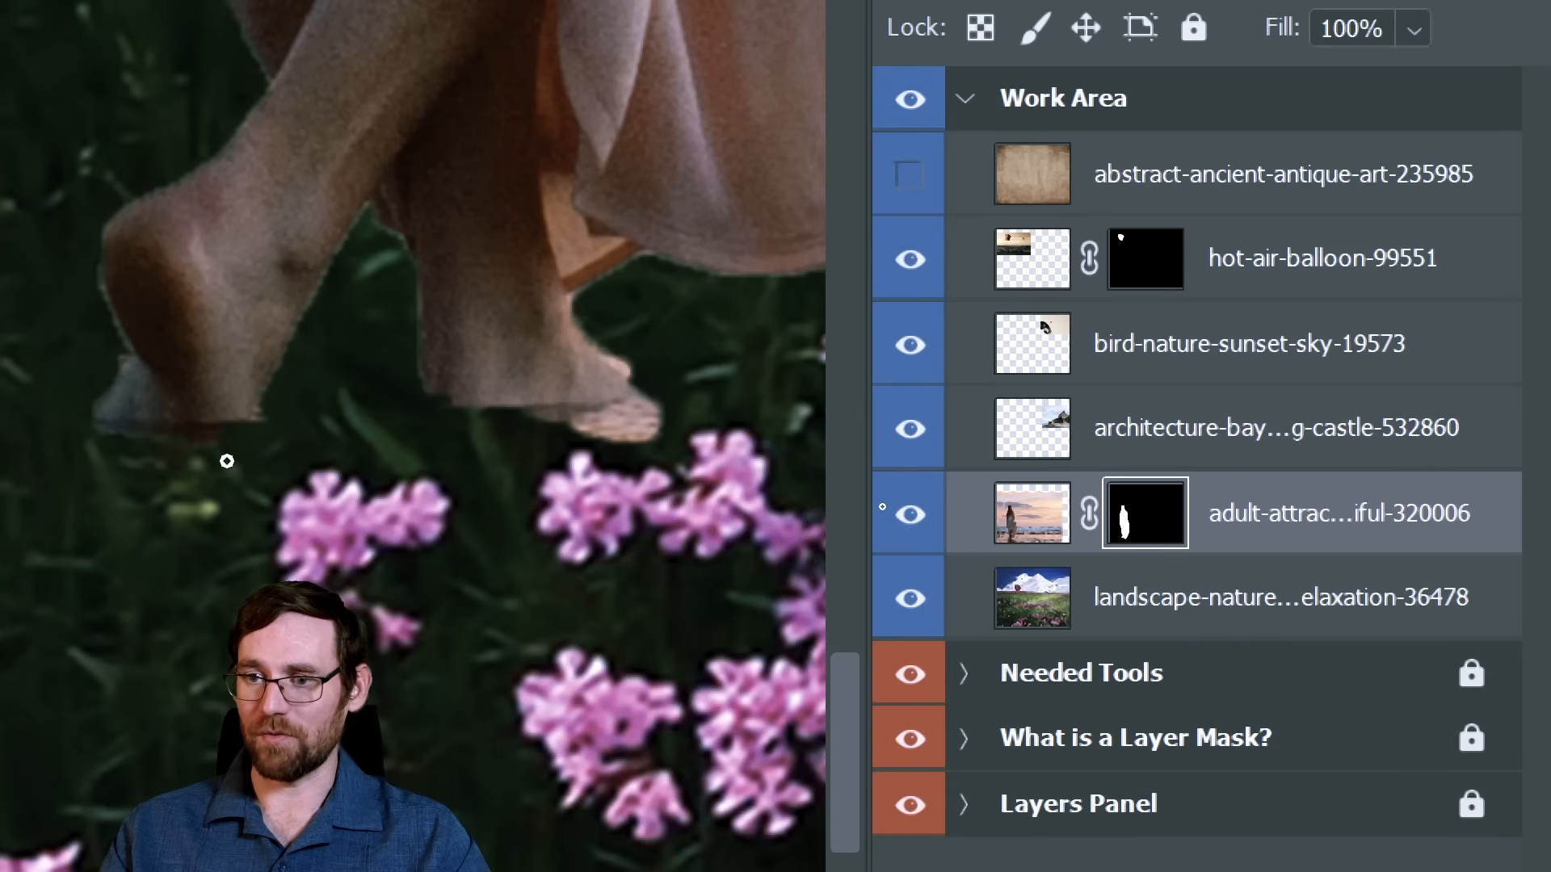
{"action": "left_click_drag", "start_coordinate": [535, 430], "coordinate": [525, 456]}
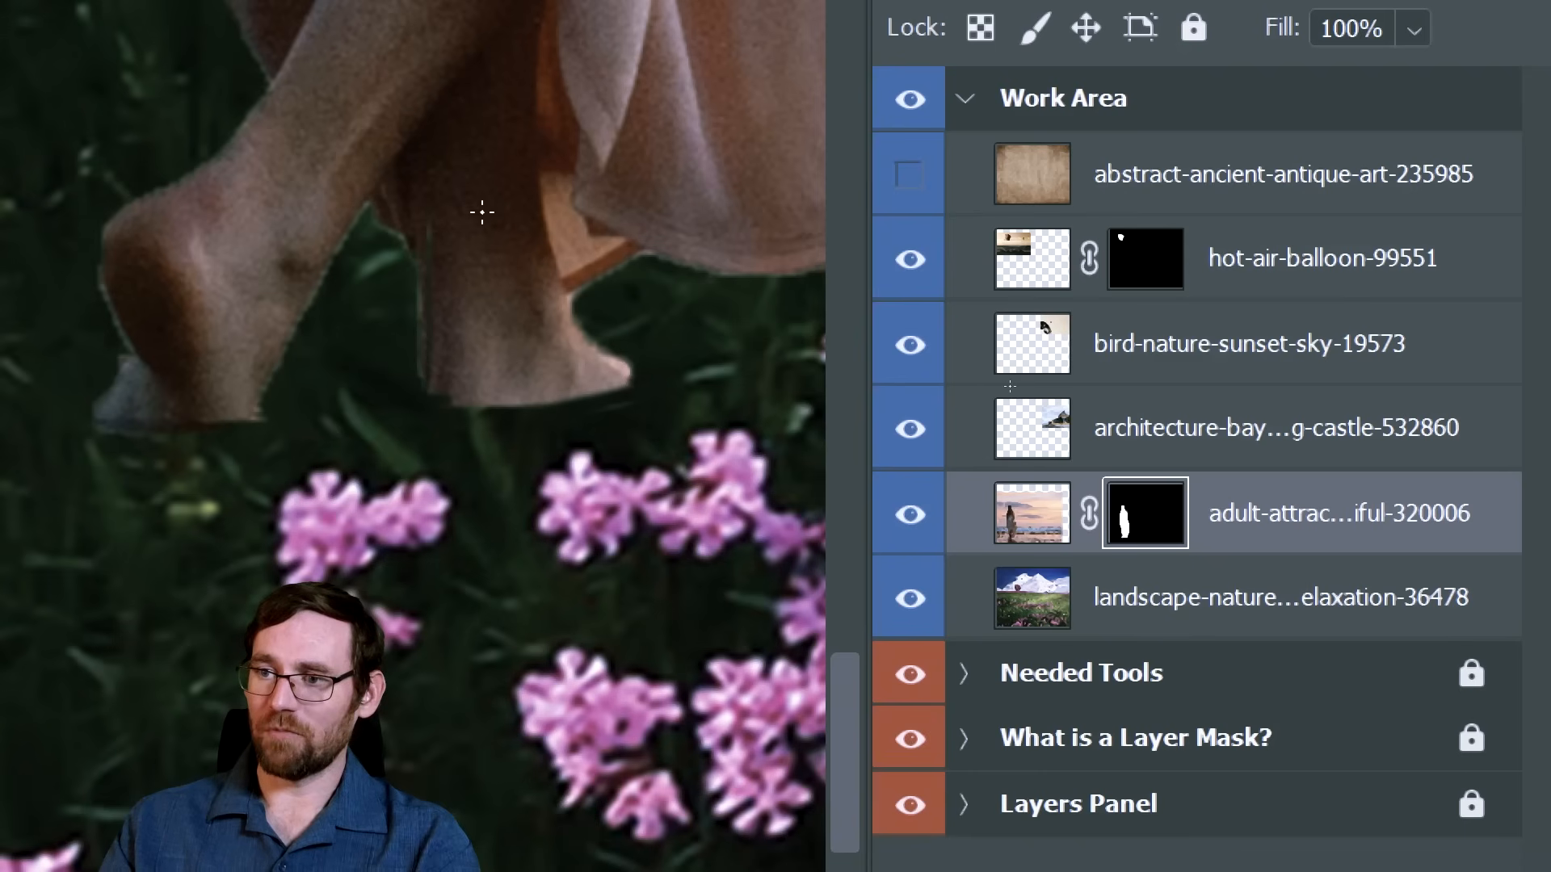
Paint thin black grass-blade strokes over the woman's feet and ankles on her layer mask so meadow grass overlaps them
{"action": "left_click_drag", "start_coordinate": [587, 123], "coordinate": [542, 277]}
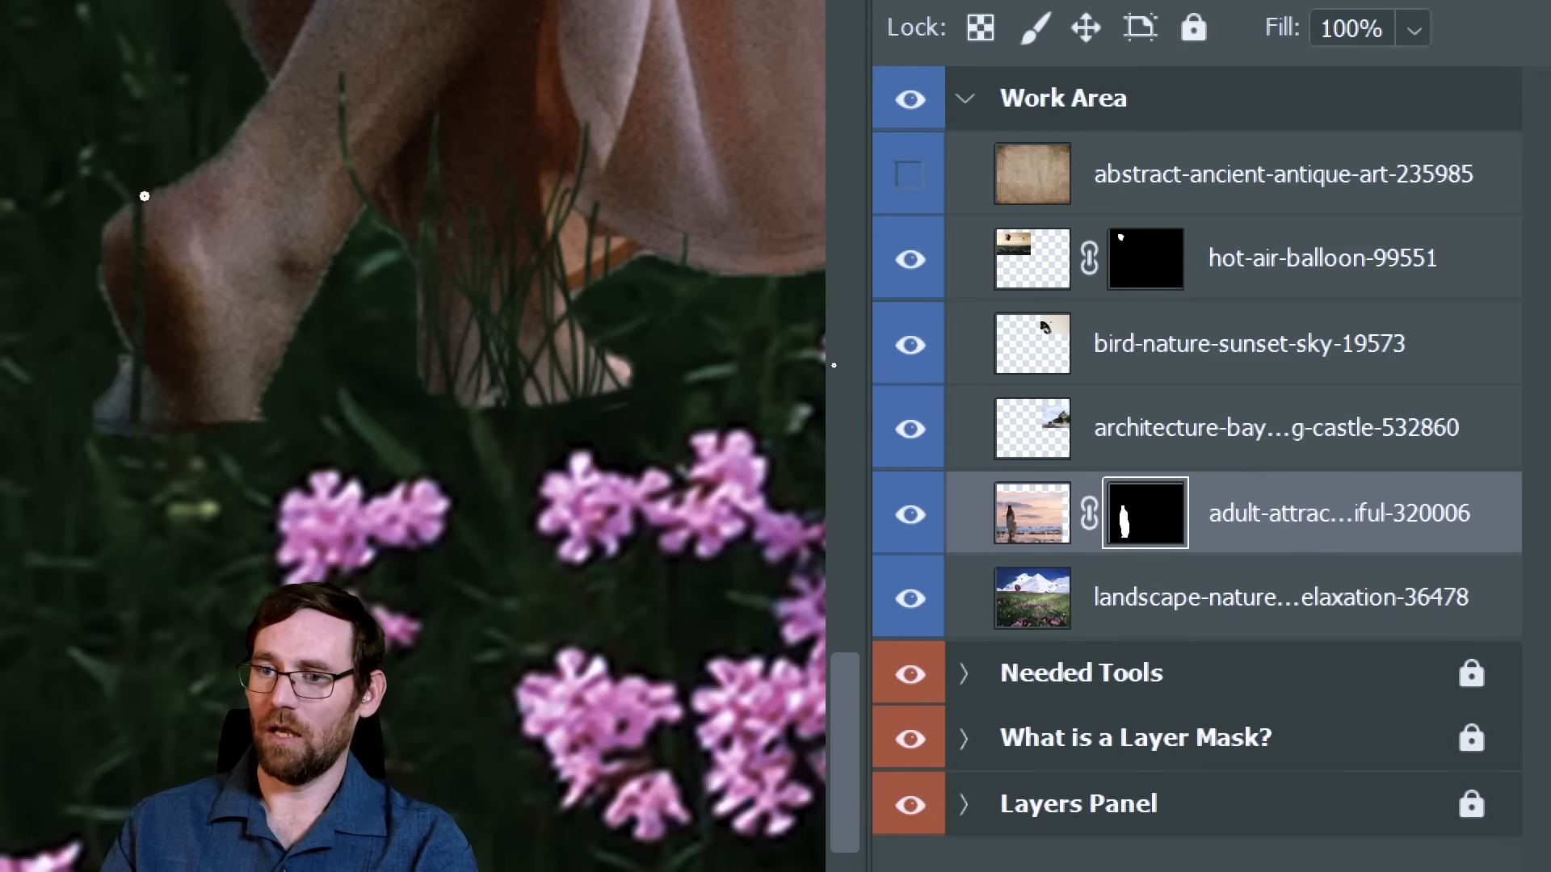
{"action": "left_click_drag", "start_coordinate": [222, 369], "coordinate": [212, 517]}
{"action": "mouse_move", "coordinate": [263, 224]}
{"action": "left_mouse_down"}
{"action": "mouse_move", "coordinate": [178, 492]}
{"action": "mouse_move", "coordinate": [239, 236]}
{"action": "mouse_move", "coordinate": [18, 525]}
{"action": "left_mouse_up"}
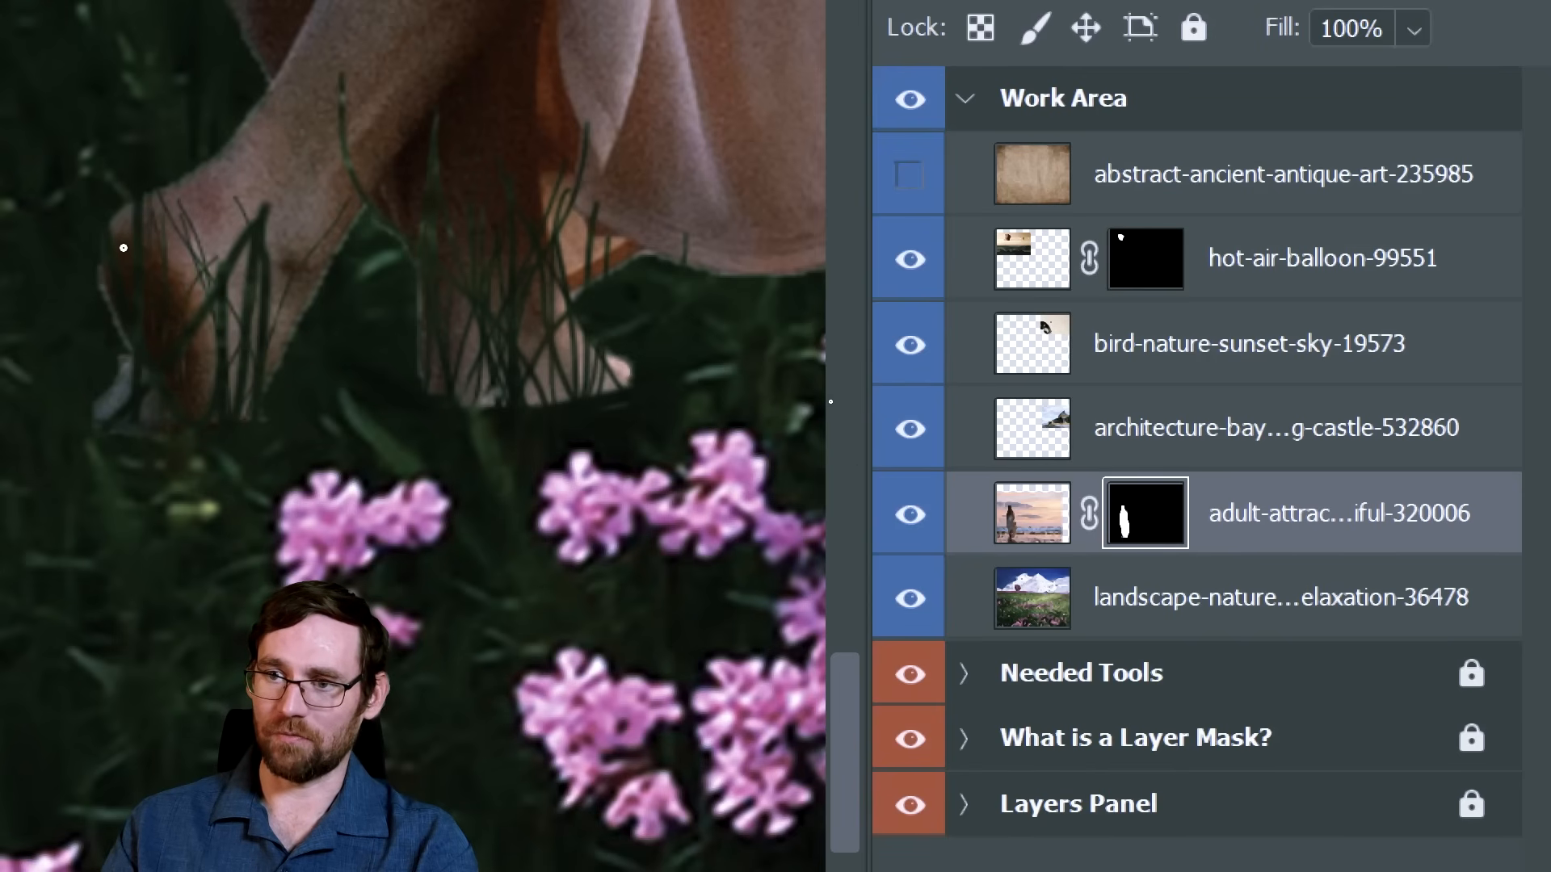
{"action": "left_click_drag", "start_coordinate": [106, 298], "coordinate": [187, 525]}
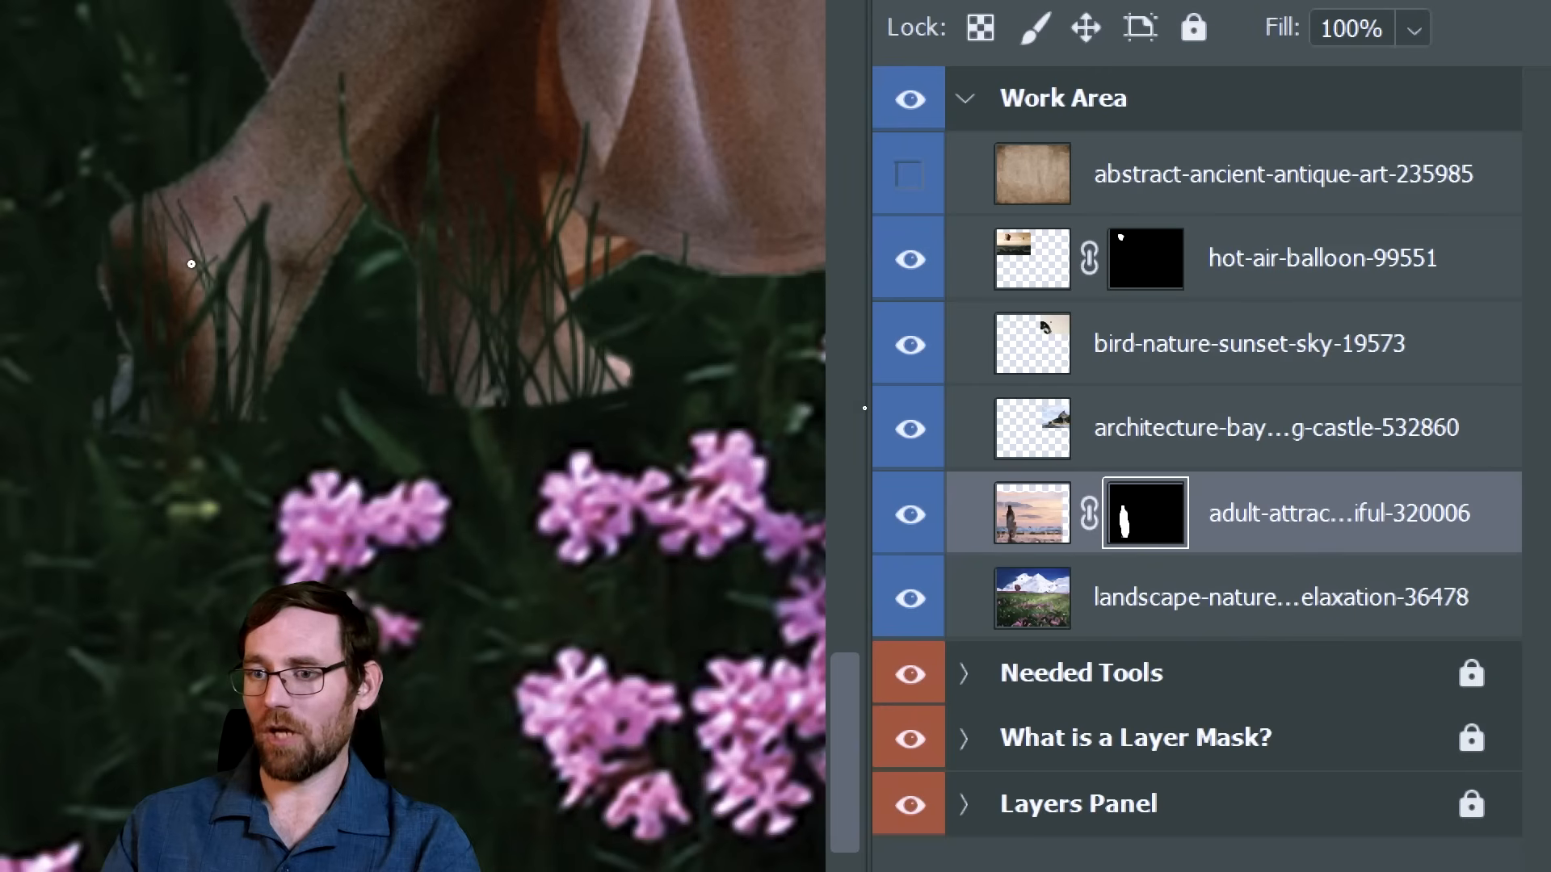
{"action": "left_click_drag", "start_coordinate": [192, 264], "coordinate": [223, 528]}
{"action": "left_click_drag", "start_coordinate": [164, 210], "coordinate": [264, 456]}
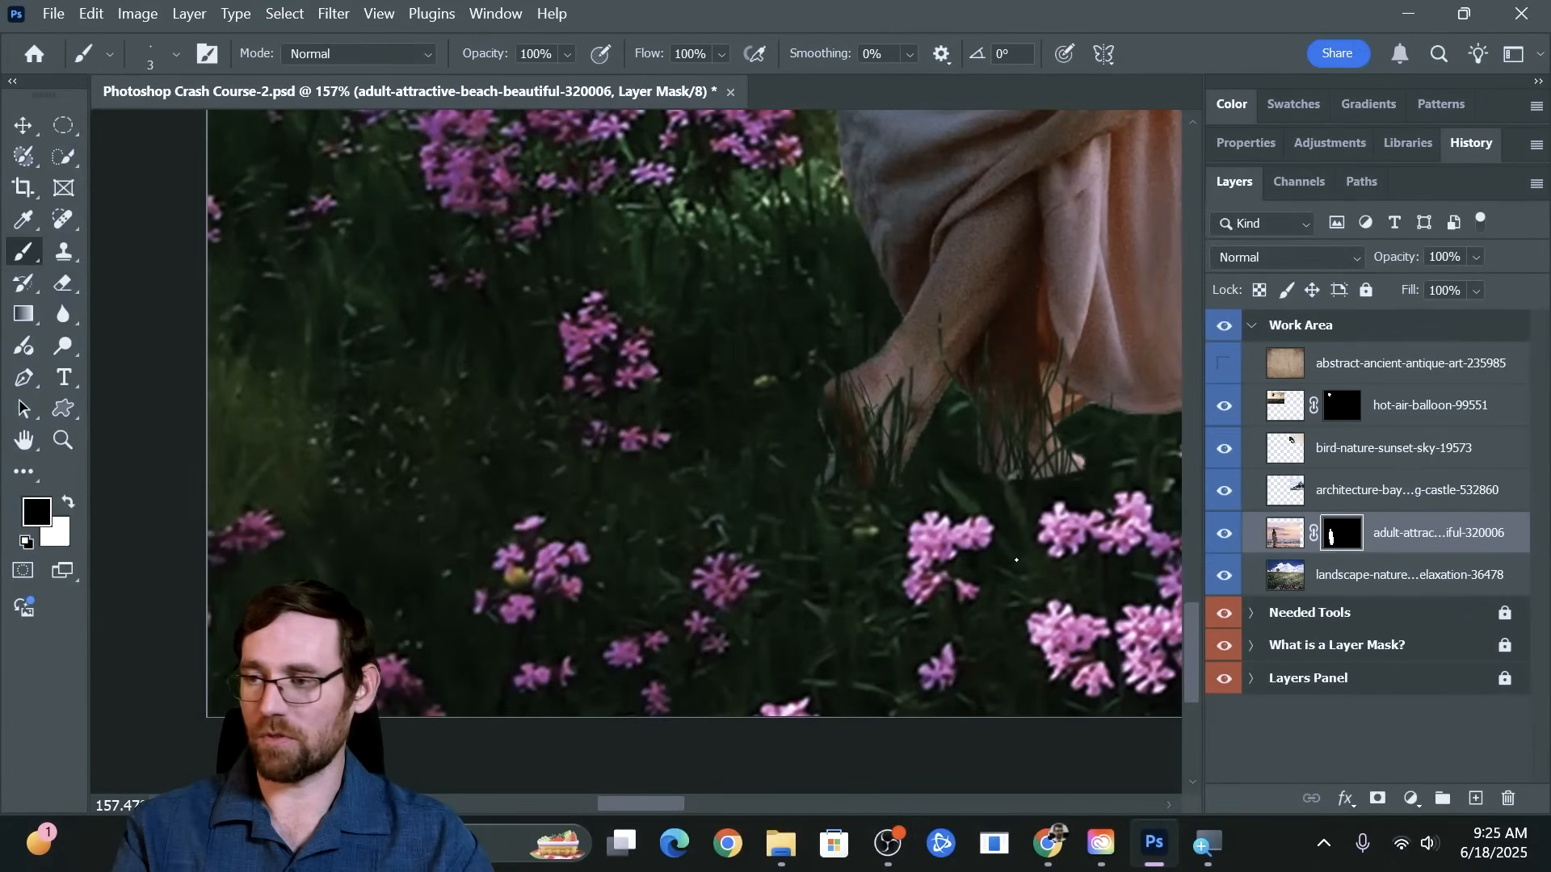
{"action": "scroll", "coordinate": [1017, 560], "scroll_direction": "down", "scroll_amount": 3}
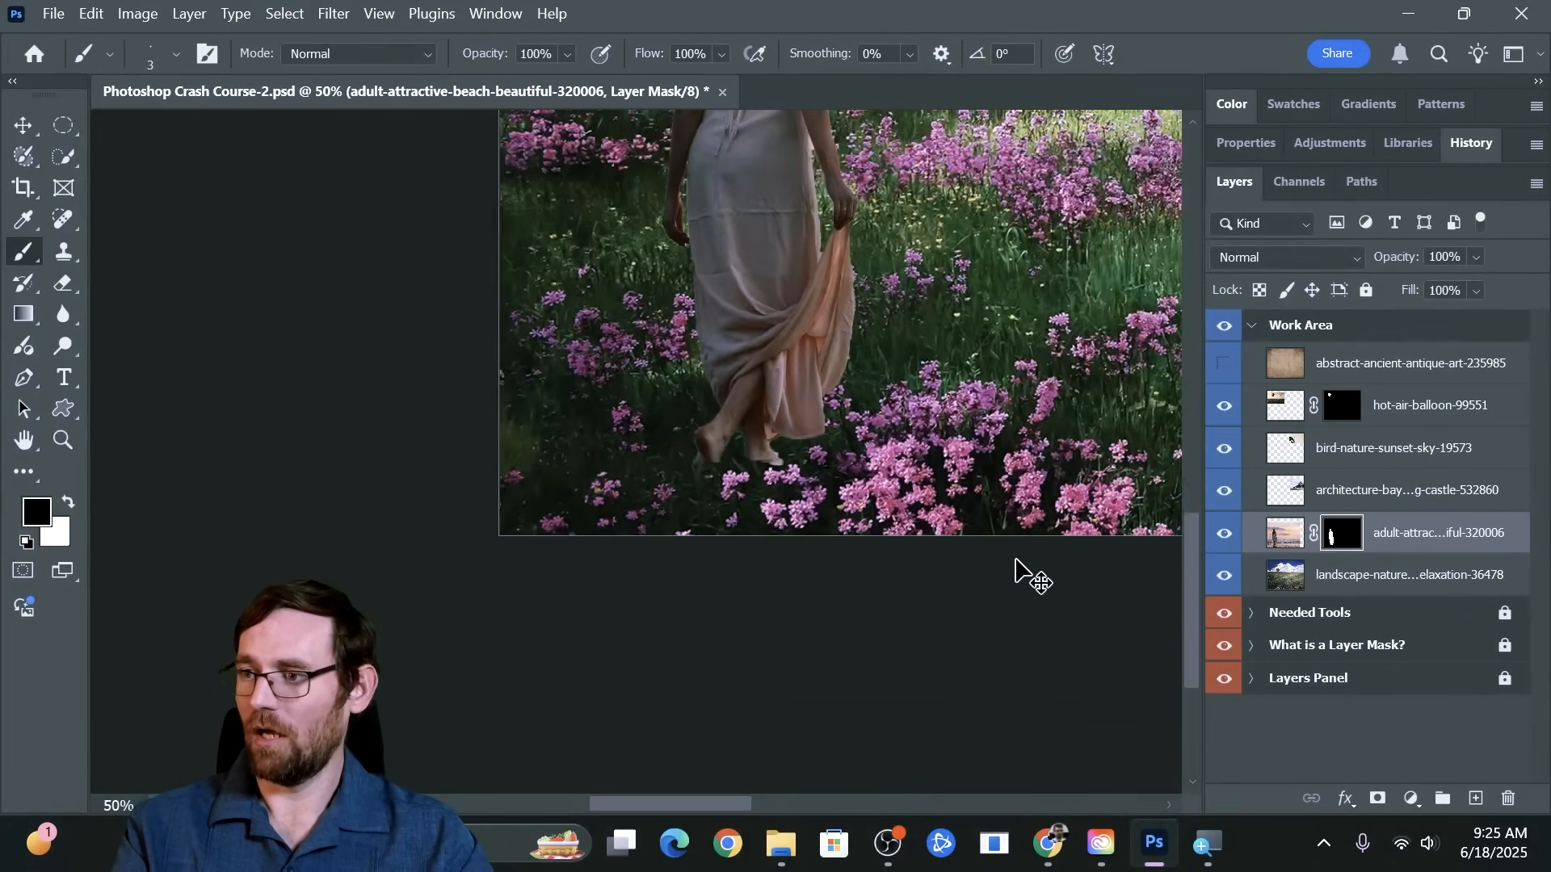
{"action": "scroll", "coordinate": [1016, 560], "scroll_direction": "down", "scroll_amount": 1}
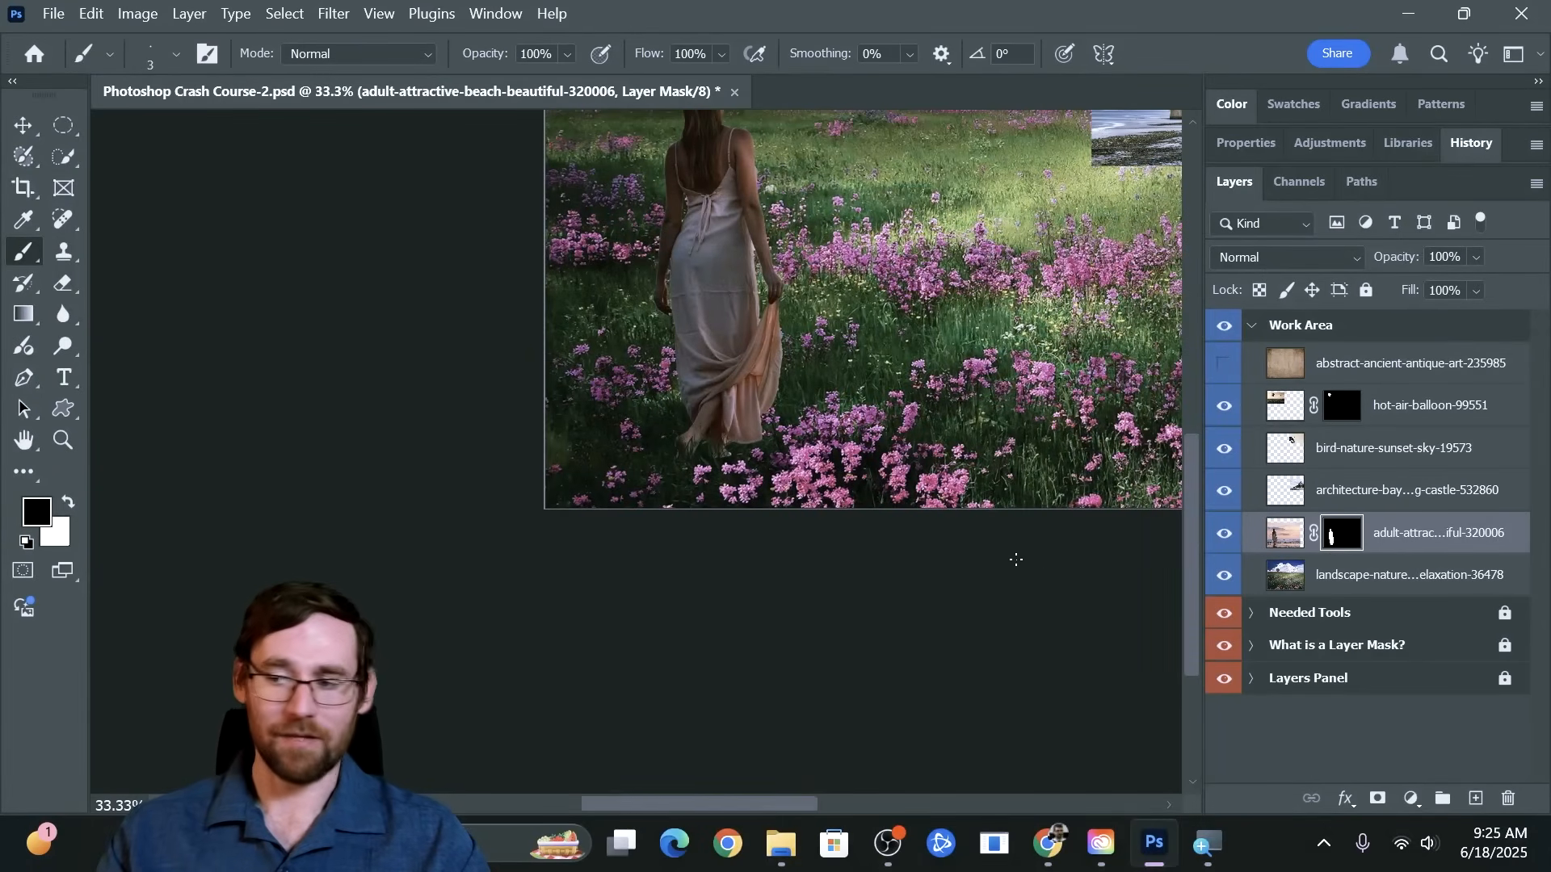
Examine how the bird image overlaps the castle image, and select the bird layer to compare the stacking order
{"action": "left_click_drag", "start_coordinate": [943, 296], "coordinate": [609, 530]}
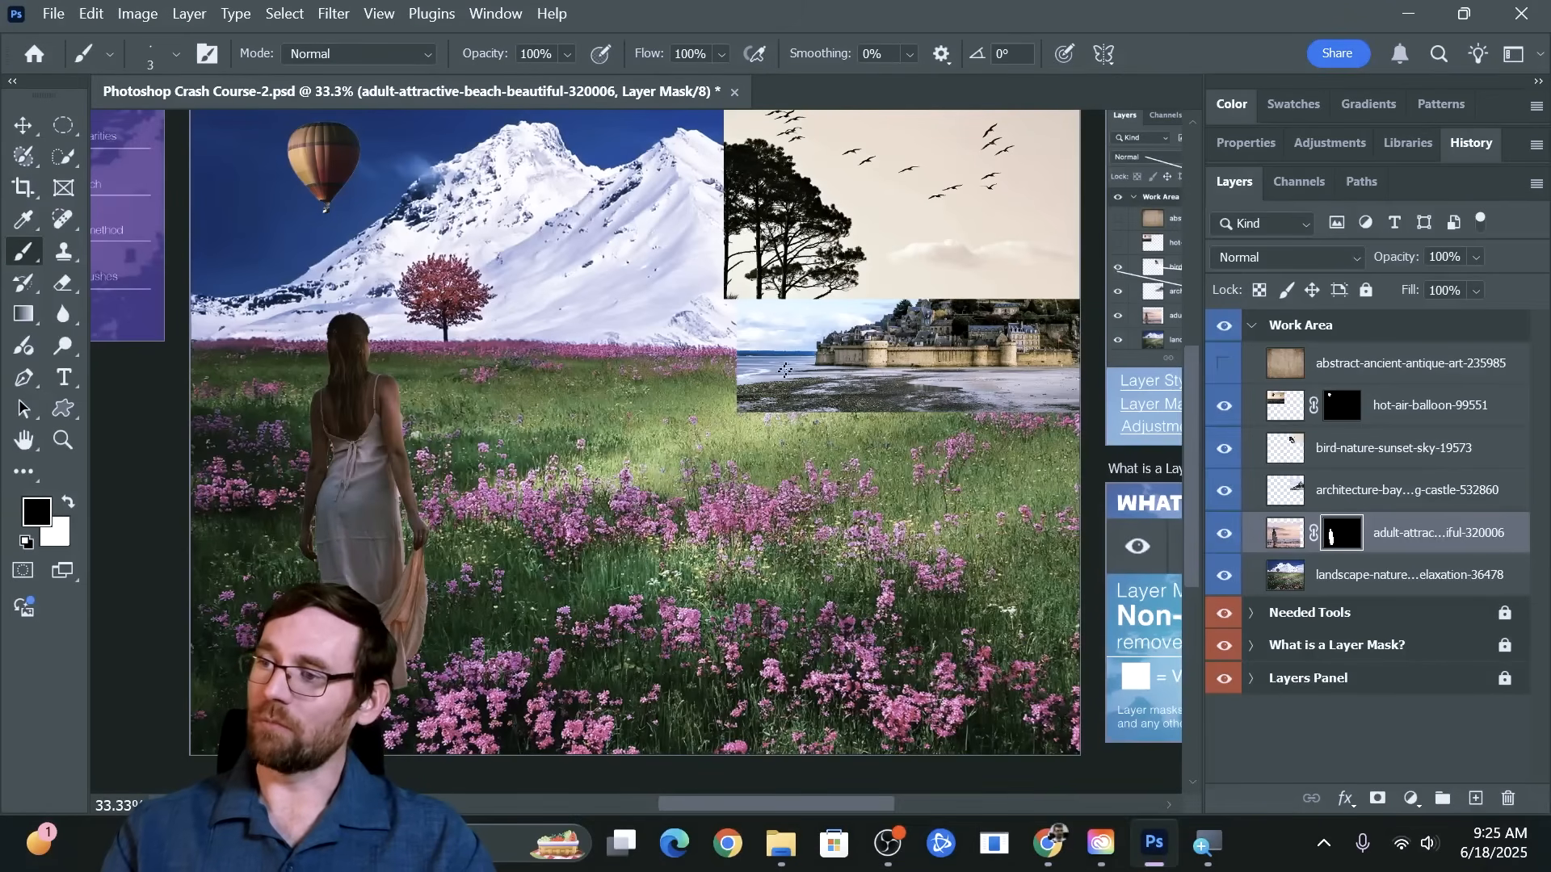
{"action": "mouse_move", "coordinate": [981, 291]}
{"action": "left_mouse_down"}
{"action": "mouse_move", "coordinate": [724, 345]}
{"action": "mouse_move", "coordinate": [738, 365]}
{"action": "mouse_move", "coordinate": [741, 339]}
{"action": "left_mouse_up"}
{"action": "key", "text": "z"}
{"action": "key", "text": "b"}
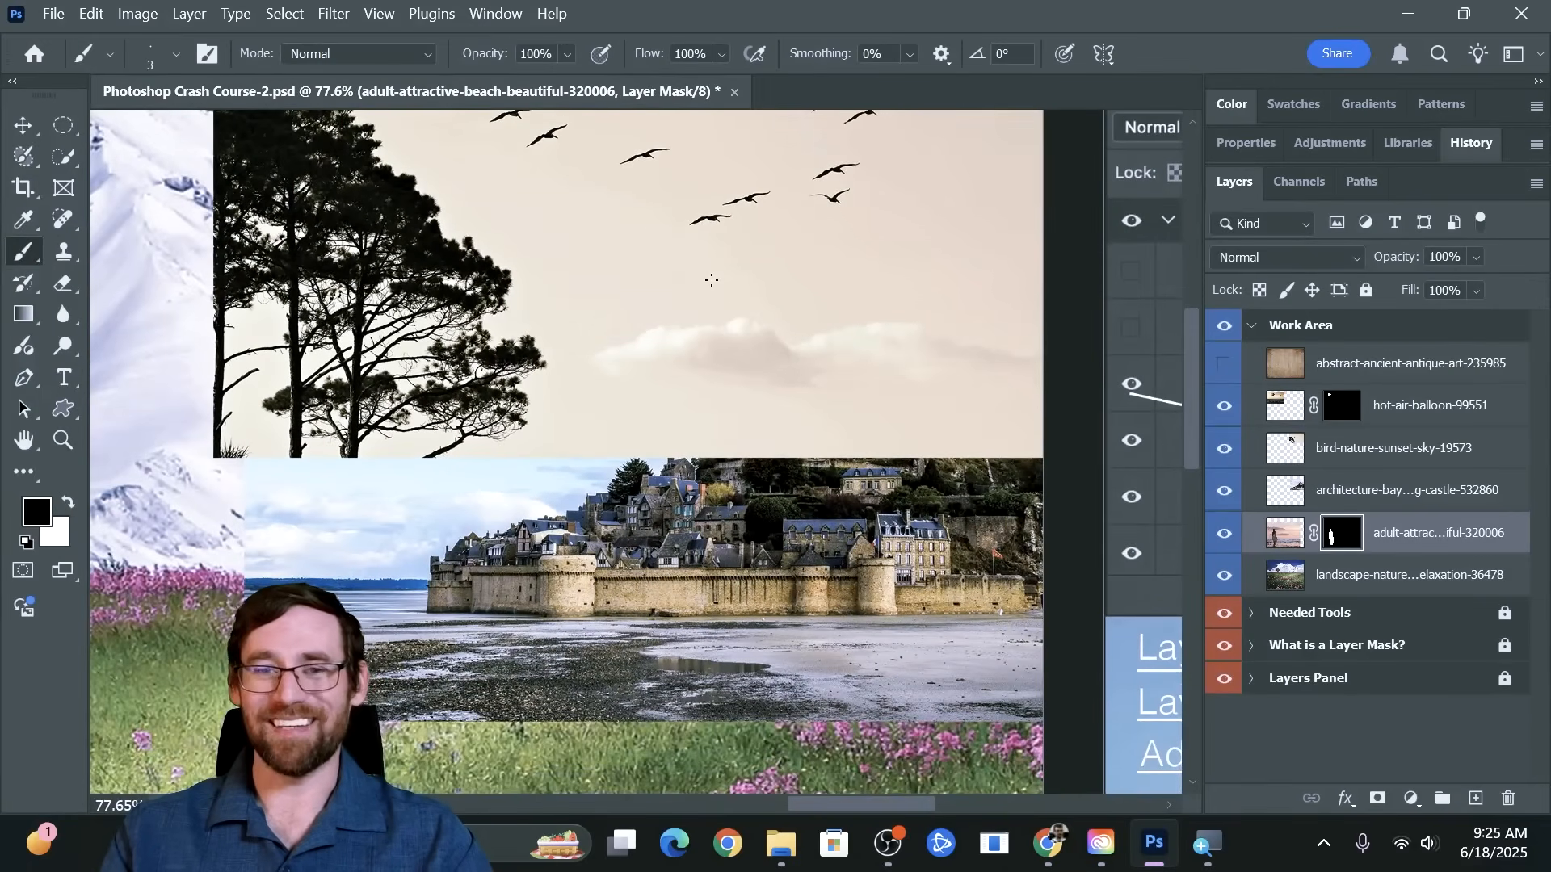
{"action": "scroll", "coordinate": [711, 280], "scroll_direction": "up", "scroll_amount": 2}
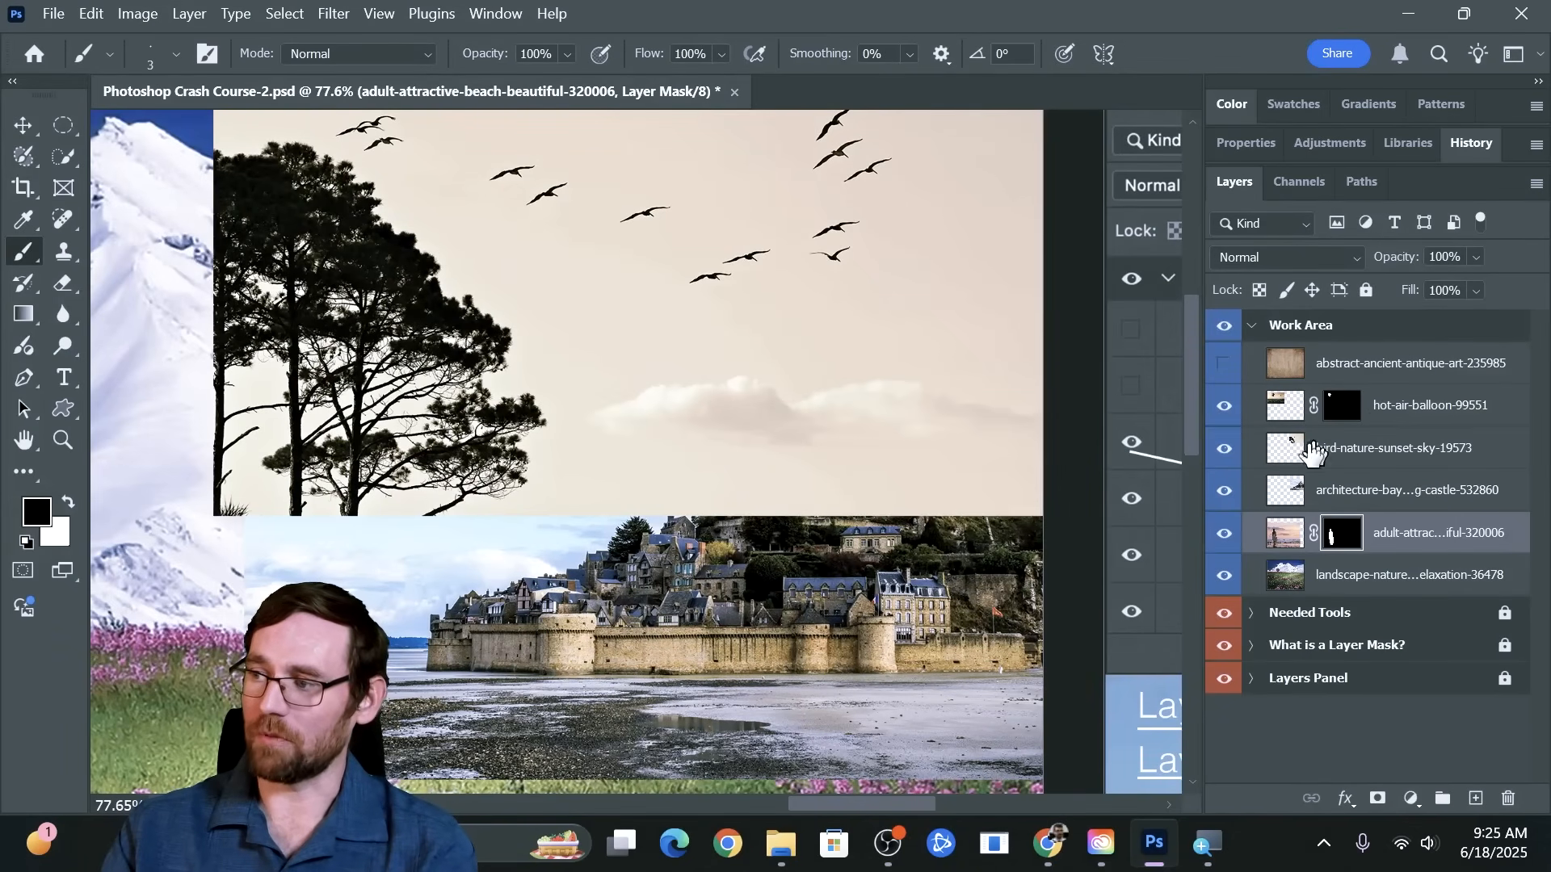
{"action": "left_click", "coordinate": [1364, 468]}
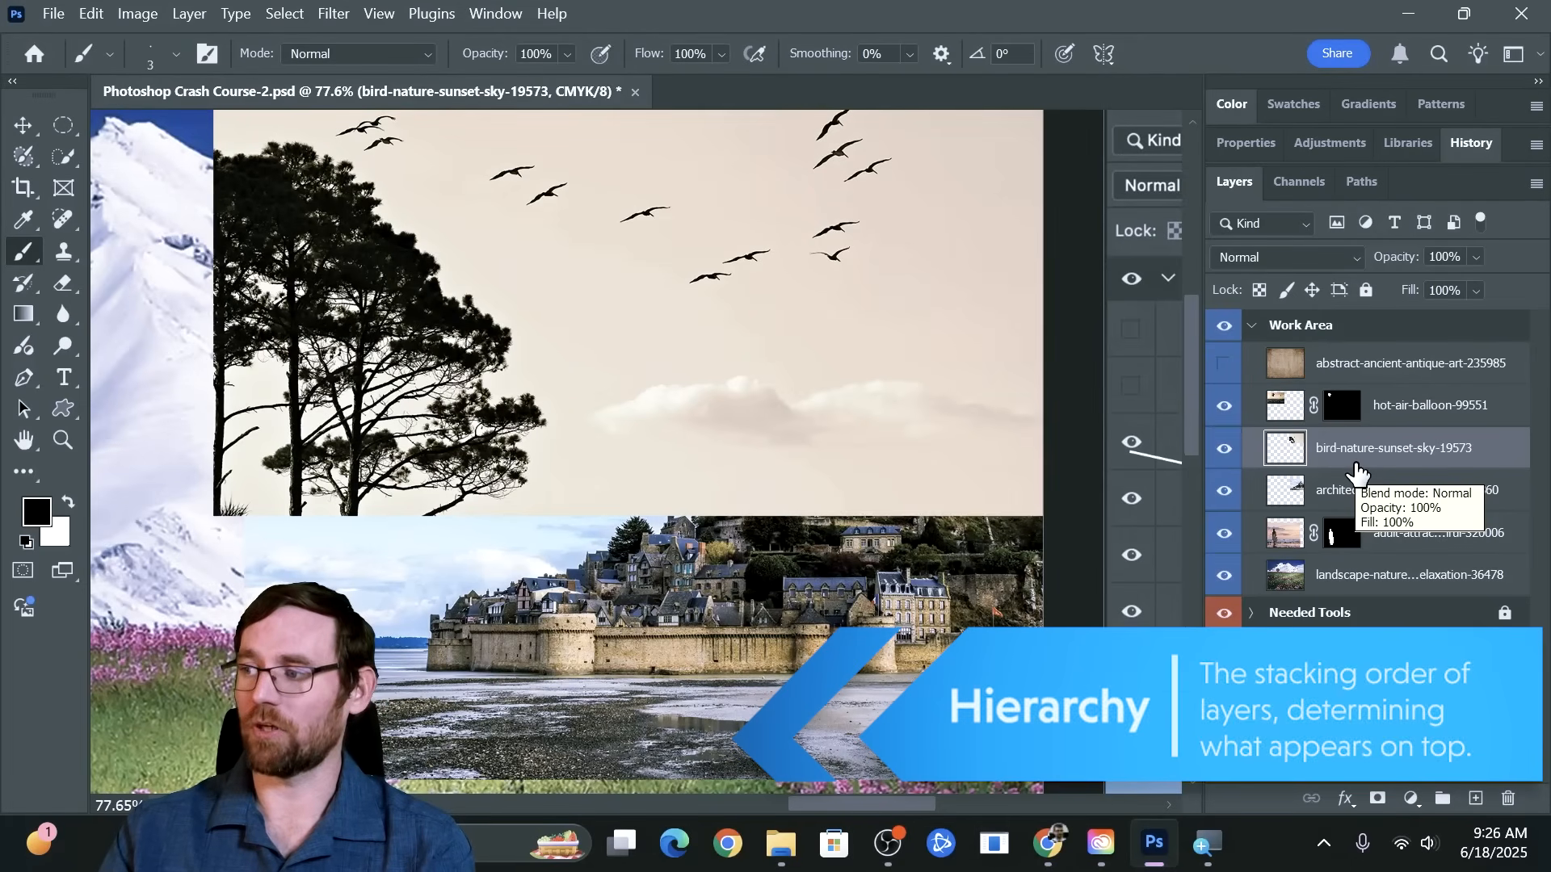
Try moving the hot-air balloon in front of the bird and castle images, and return it to the sky beside the mountain
{"action": "left_click", "coordinate": [1409, 414]}
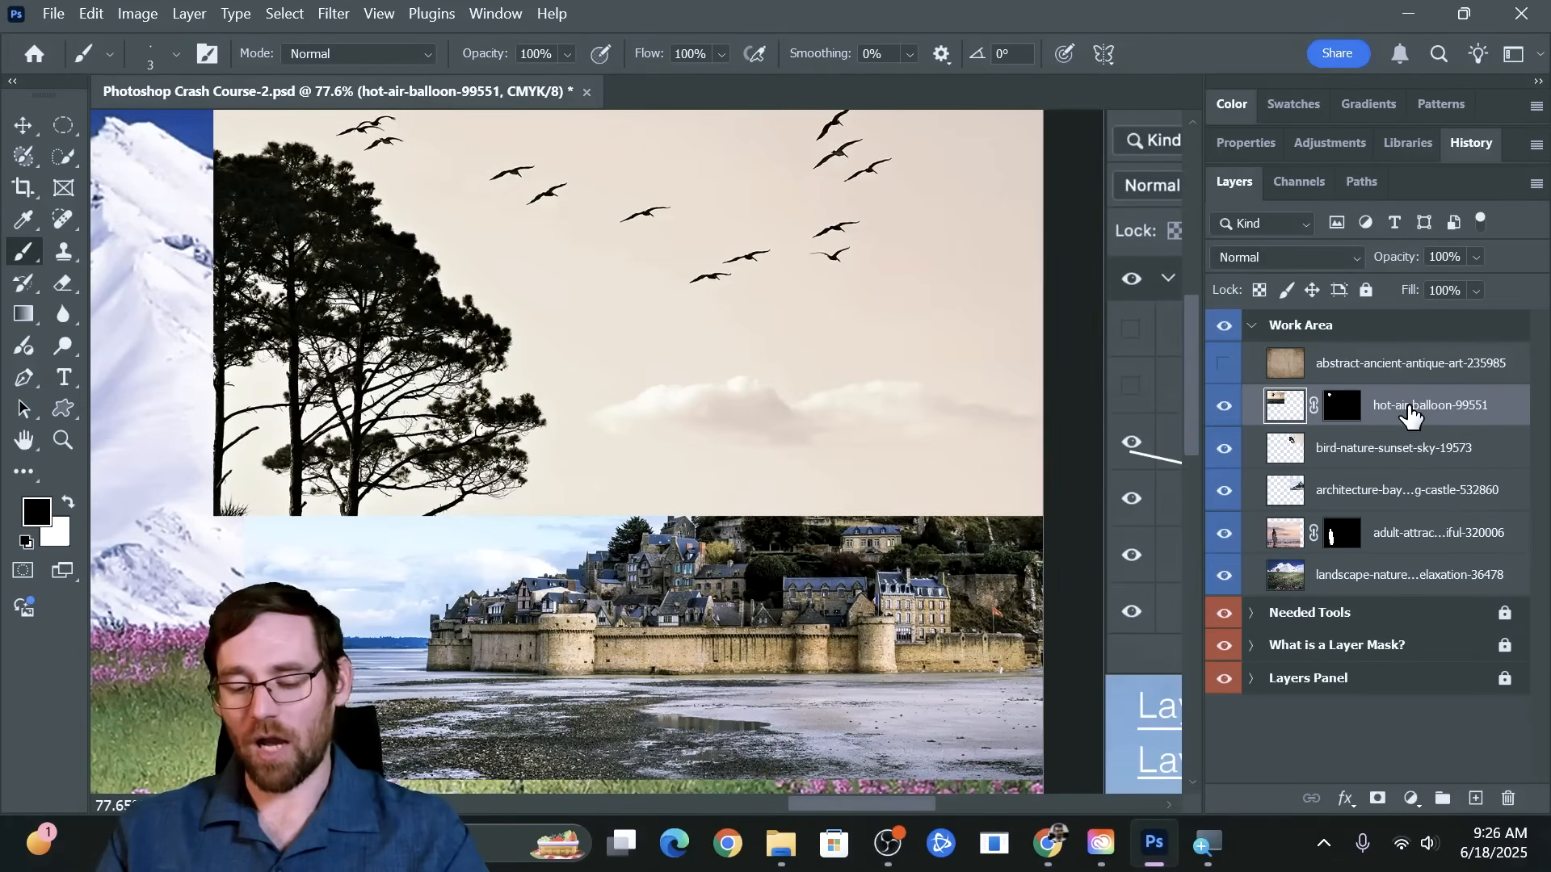
{"action": "key", "text": "ctrl+minus"}
{"action": "key", "text": "ctrl+minus"}
{"action": "key", "text": "ctrl+minus"}
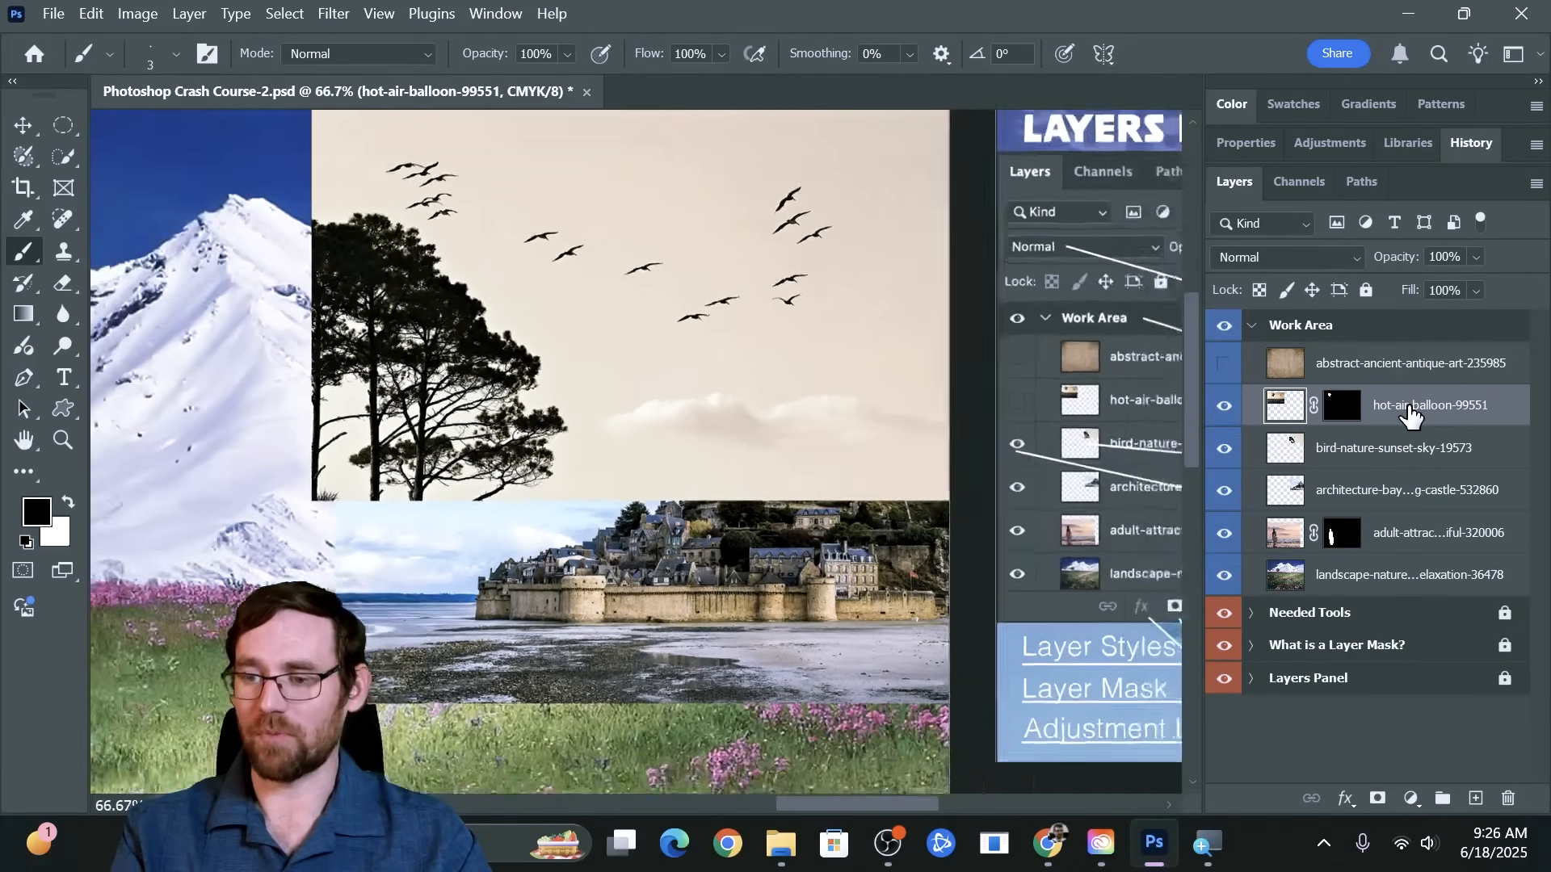
{"action": "key", "text": "v"}
{"action": "left_click", "coordinate": [484, 416]}
{"action": "left_click_drag", "start_coordinate": [93, 362], "coordinate": [278, 378]}
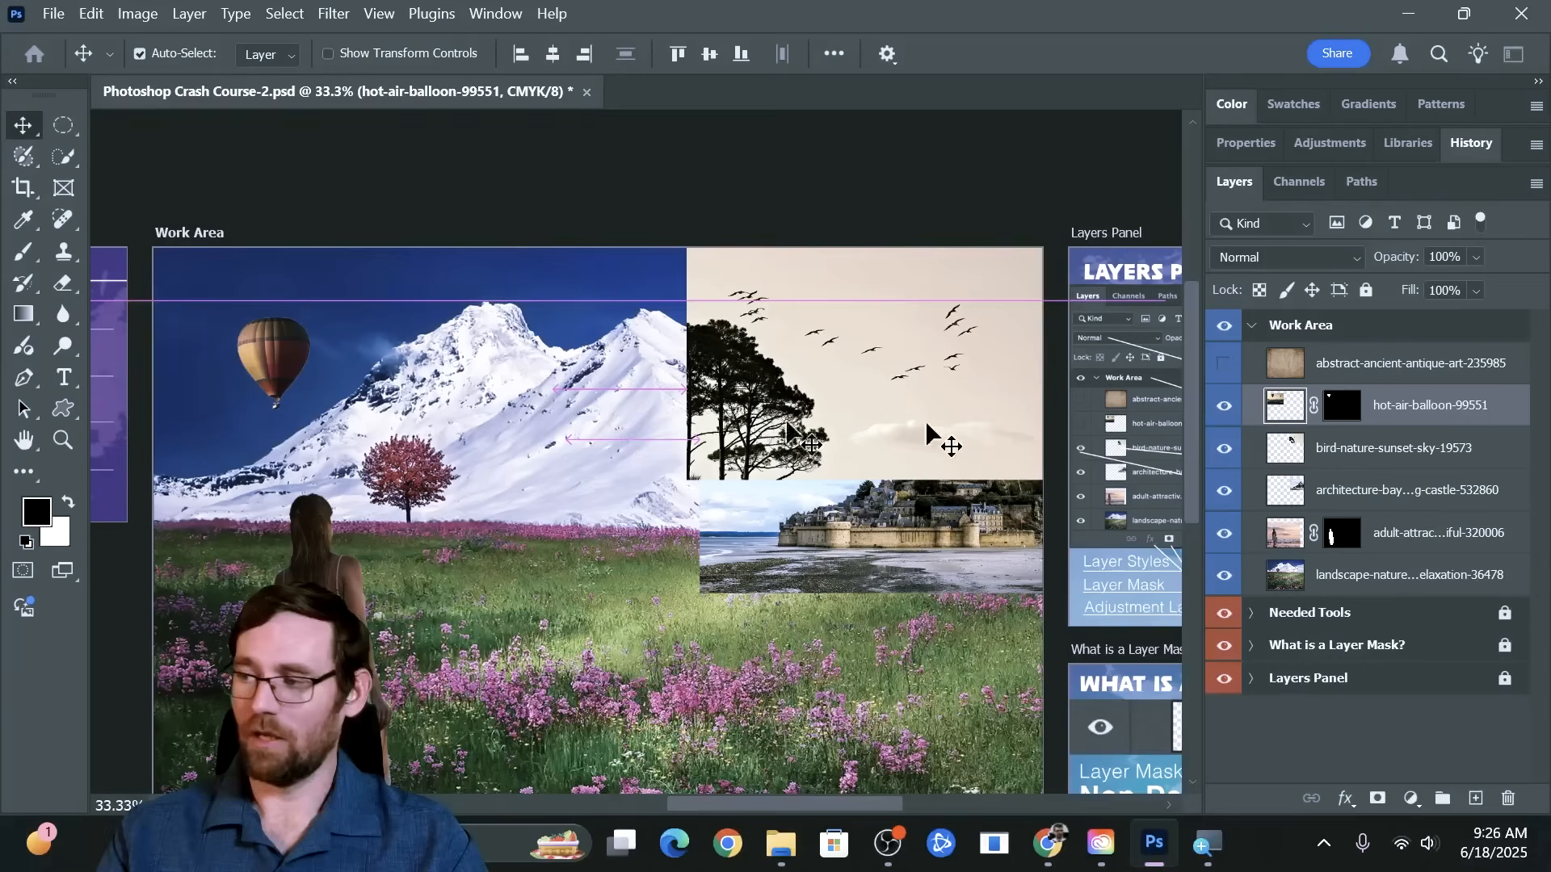
Try the balloon layer below the castle layer by moving the balloon behind the images, and restore its position and layer order
{"action": "left_click_drag", "start_coordinate": [1371, 404], "coordinate": [1375, 511]}
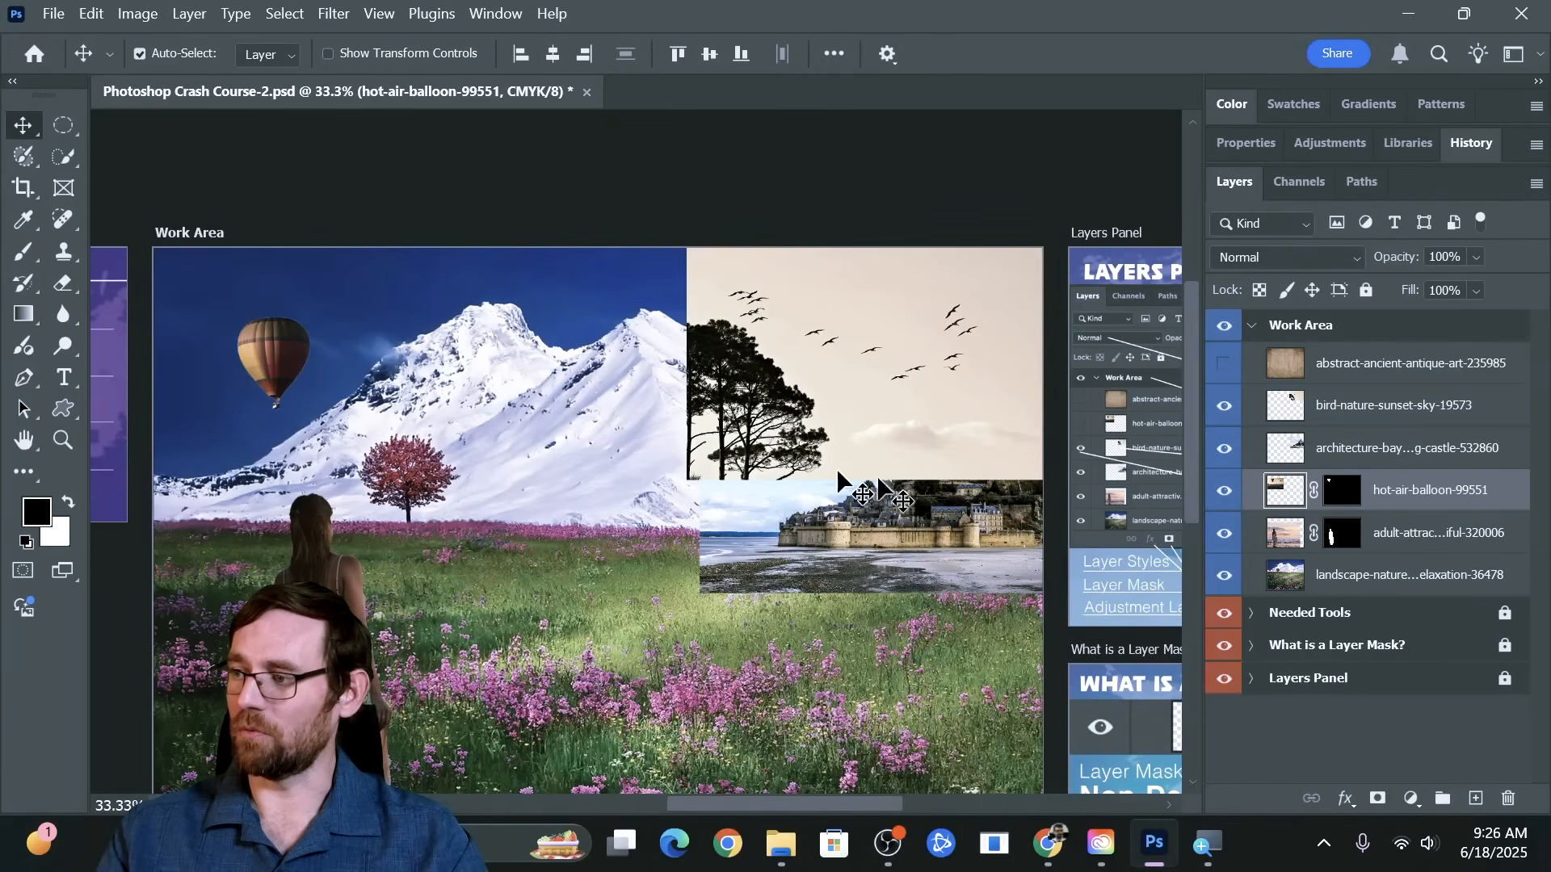
{"action": "mouse_move", "coordinate": [287, 368]}
{"action": "left_mouse_down"}
{"action": "mouse_move", "coordinate": [856, 465]}
{"action": "mouse_move", "coordinate": [678, 450]}
{"action": "mouse_move", "coordinate": [275, 347]}
{"action": "left_mouse_up"}
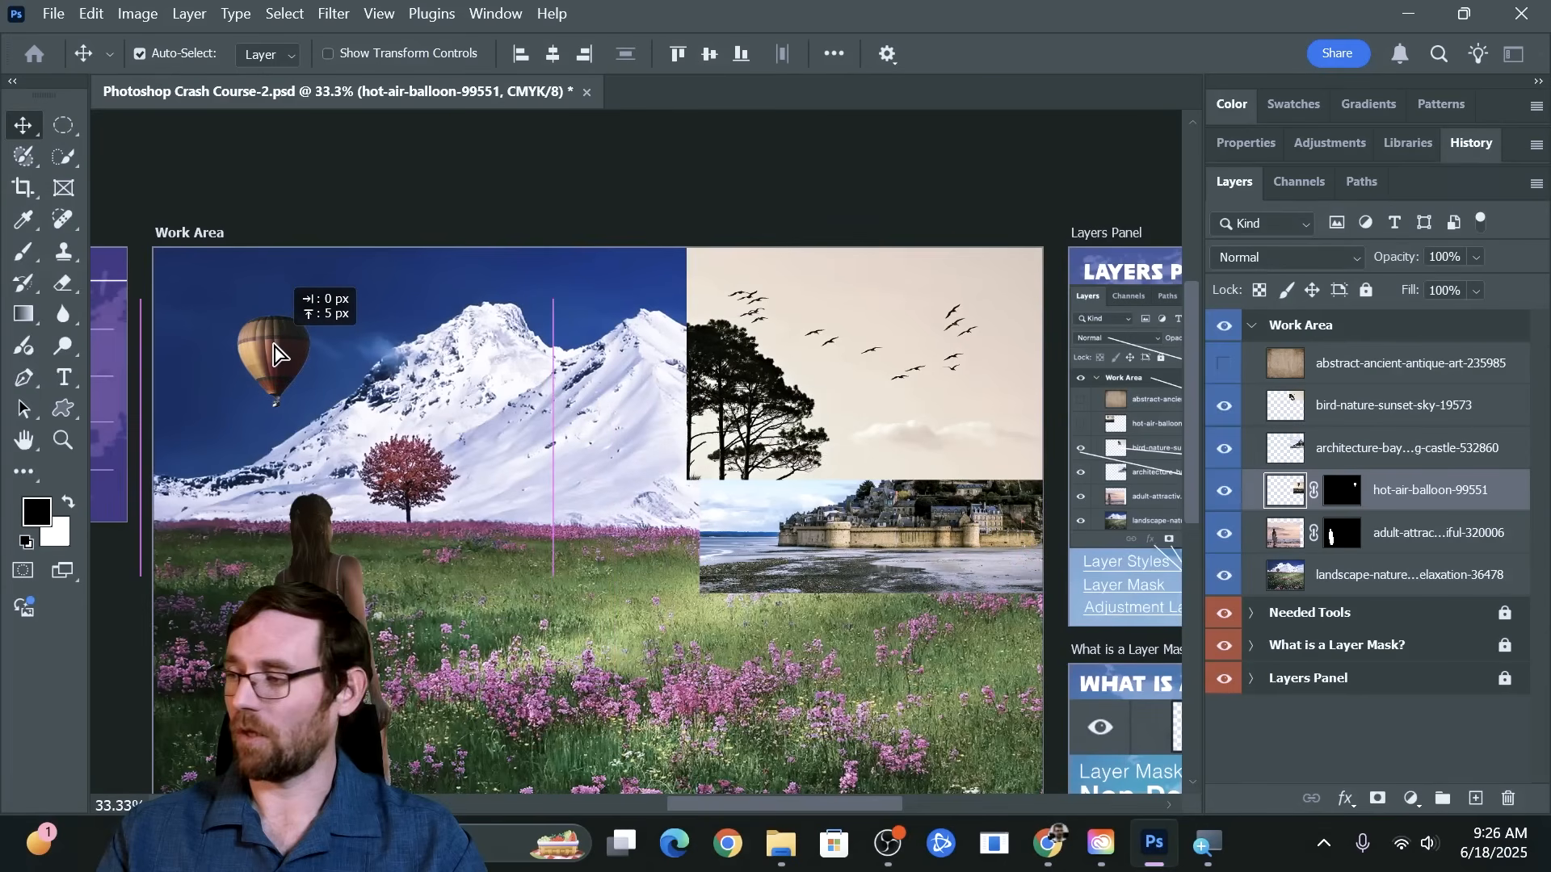
{"action": "left_click_drag", "start_coordinate": [1374, 493], "coordinate": [1373, 386]}
Hide the bird-nature-sunset-sky layer to uncover the whole castle image
{"action": "left_click", "coordinate": [1361, 449]}
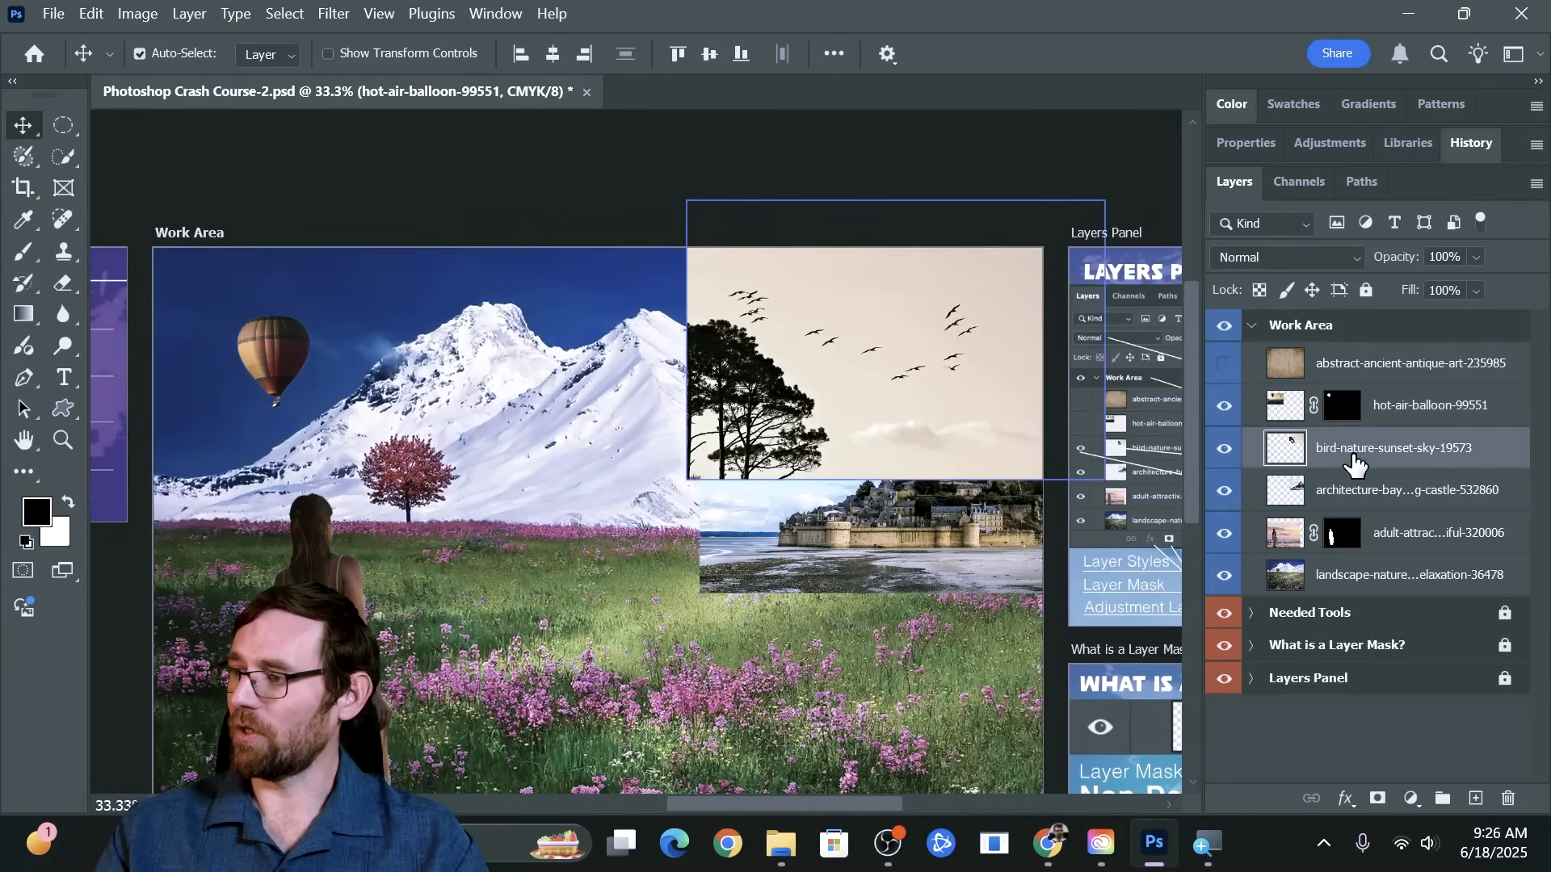
{"action": "left_click", "coordinate": [1358, 501]}
{"action": "left_click", "coordinate": [1361, 449]}
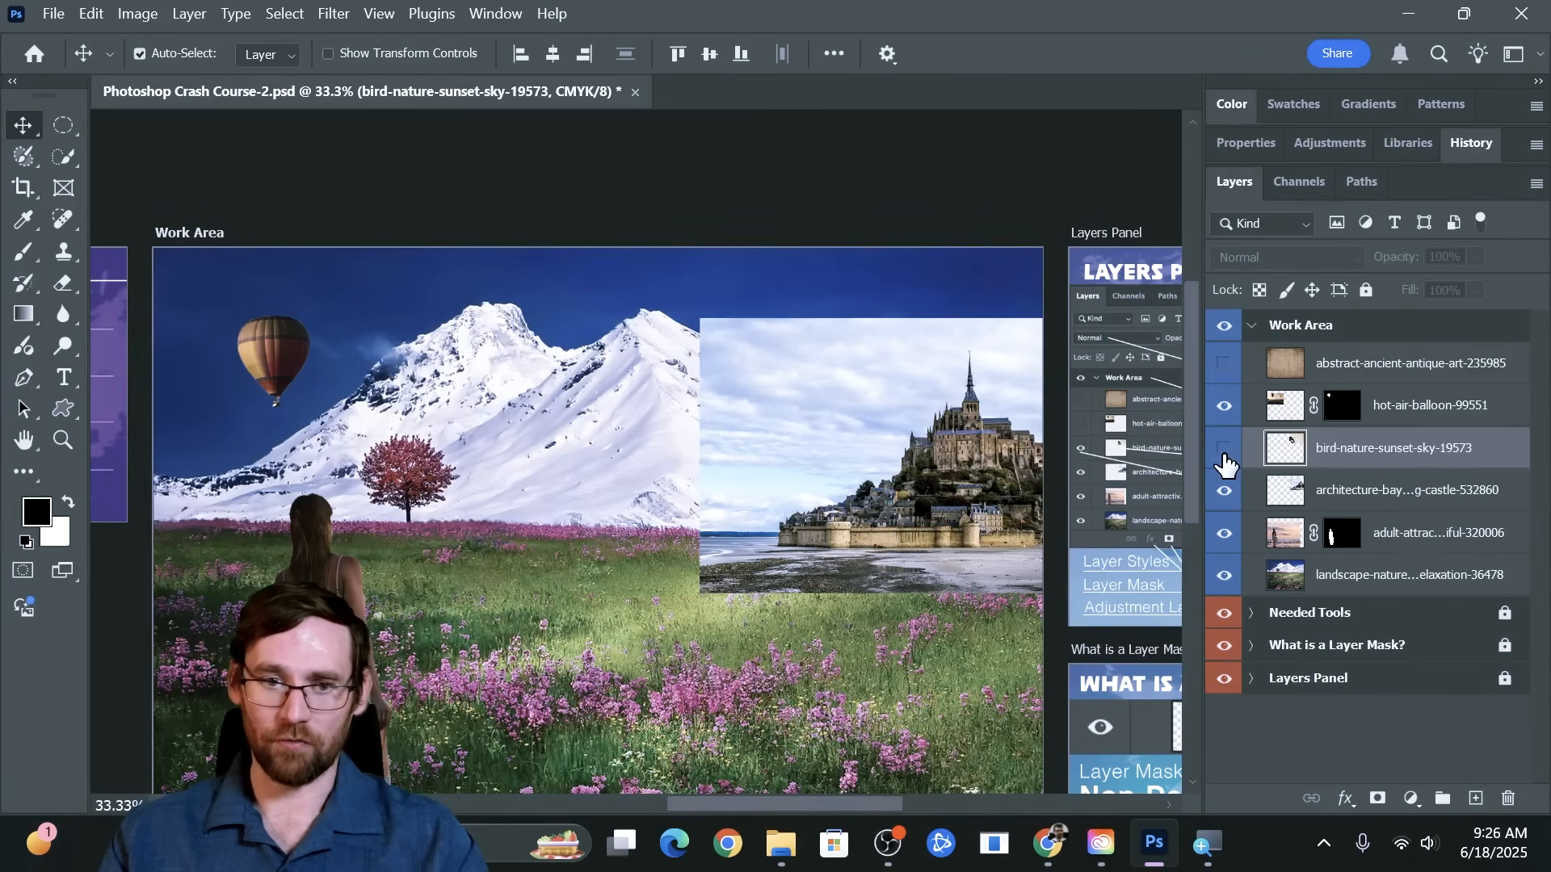
Select the castle island from its outer wall up to the spire on the castle layer, using Quick Selection with a size 40 brush
{"action": "left_click", "coordinate": [1364, 491]}
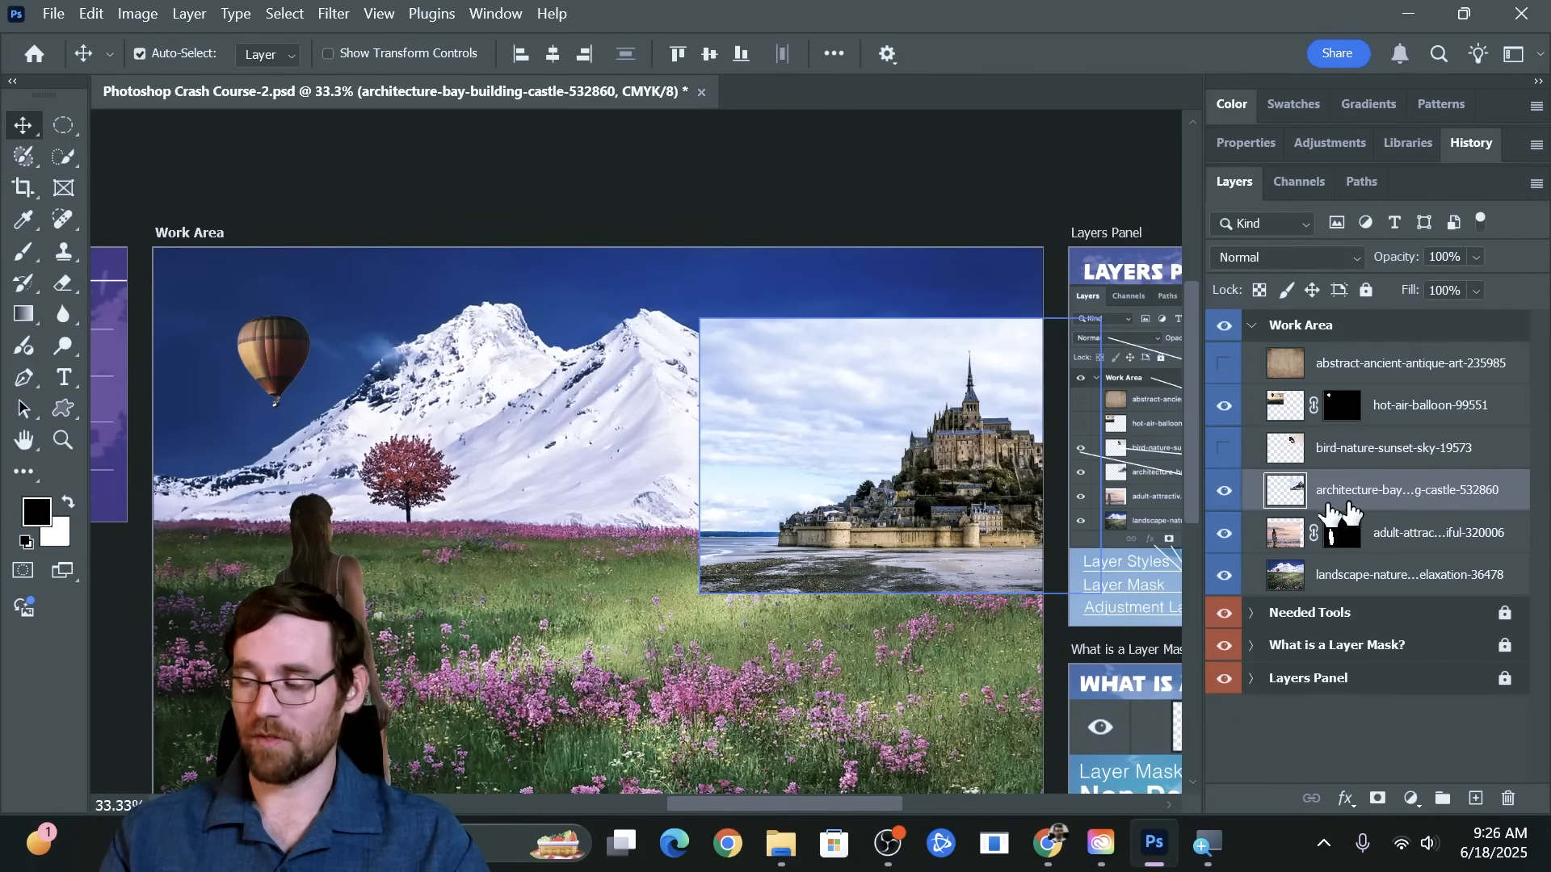
{"action": "key", "text": "z"}
{"action": "left_click_drag", "start_coordinate": [959, 477], "coordinate": [824, 476]}
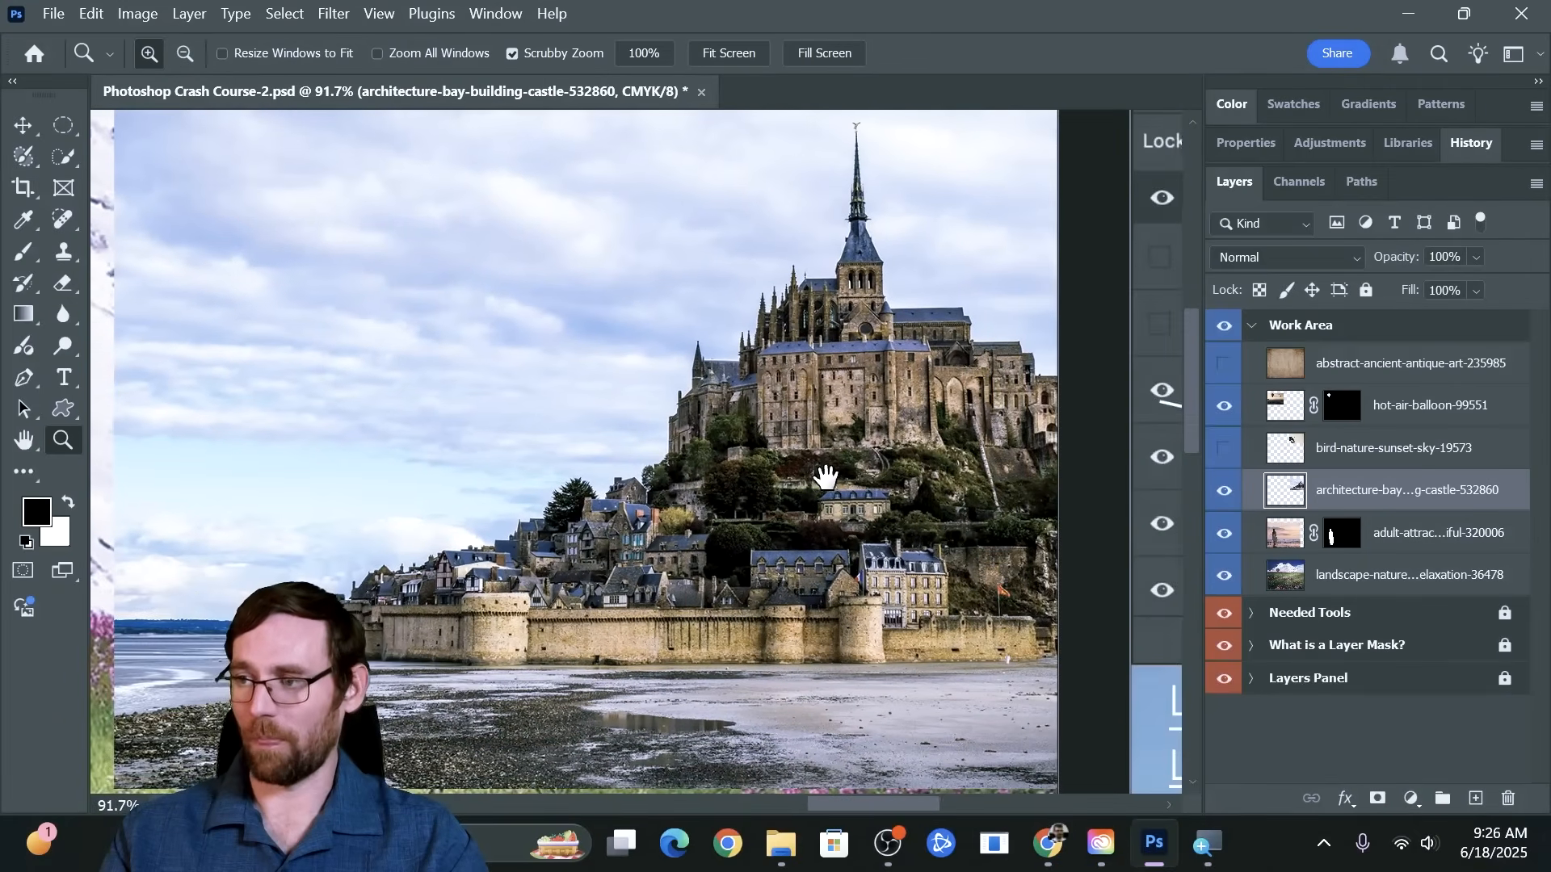
{"action": "left_click", "coordinate": [64, 158]}
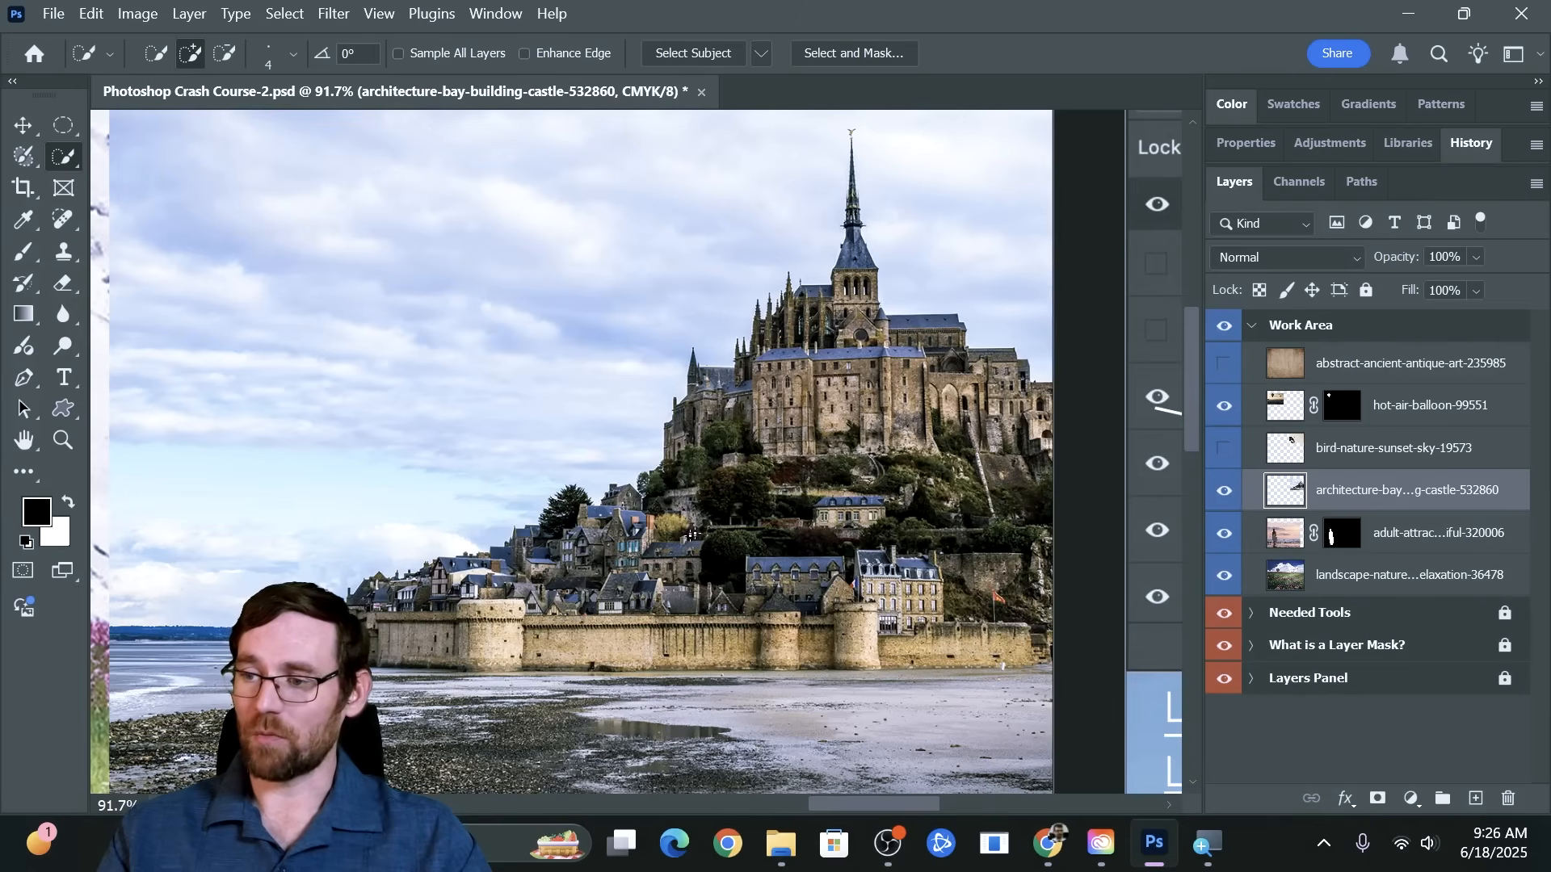
{"action": "key", "text": "bracketright"}
{"action": "key", "text": "bracketright"}
{"action": "key", "text": "bracketright"}
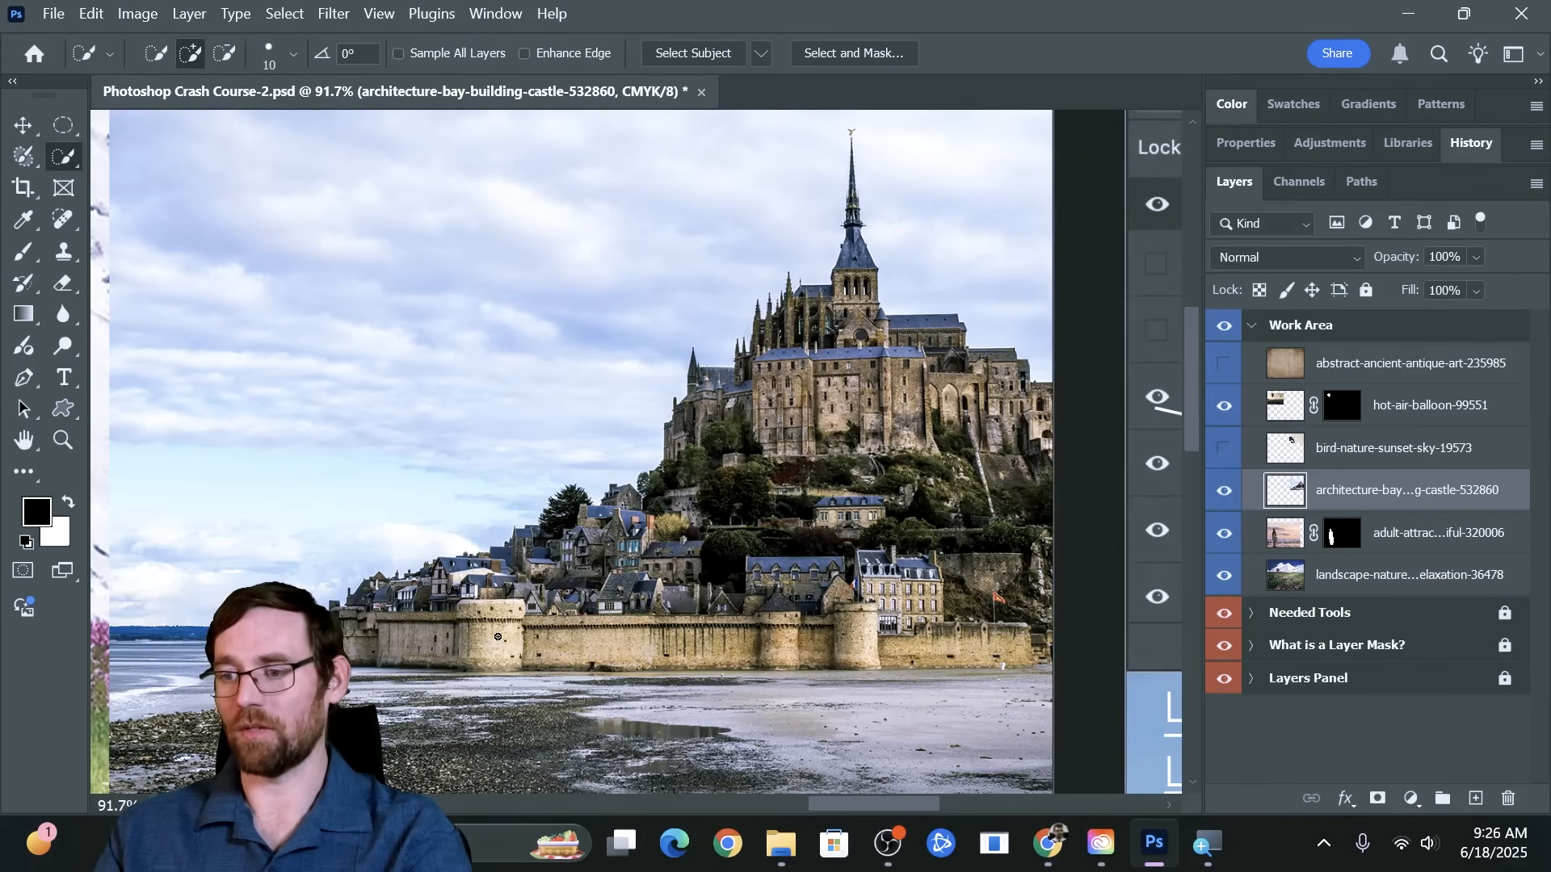
{"action": "key", "text": "bracketright"}
{"action": "key", "text": "bracketright"}
{"action": "key", "text": "bracketright"}
{"action": "key", "text": "bracketright"}
{"action": "key", "text": "bracketright"}
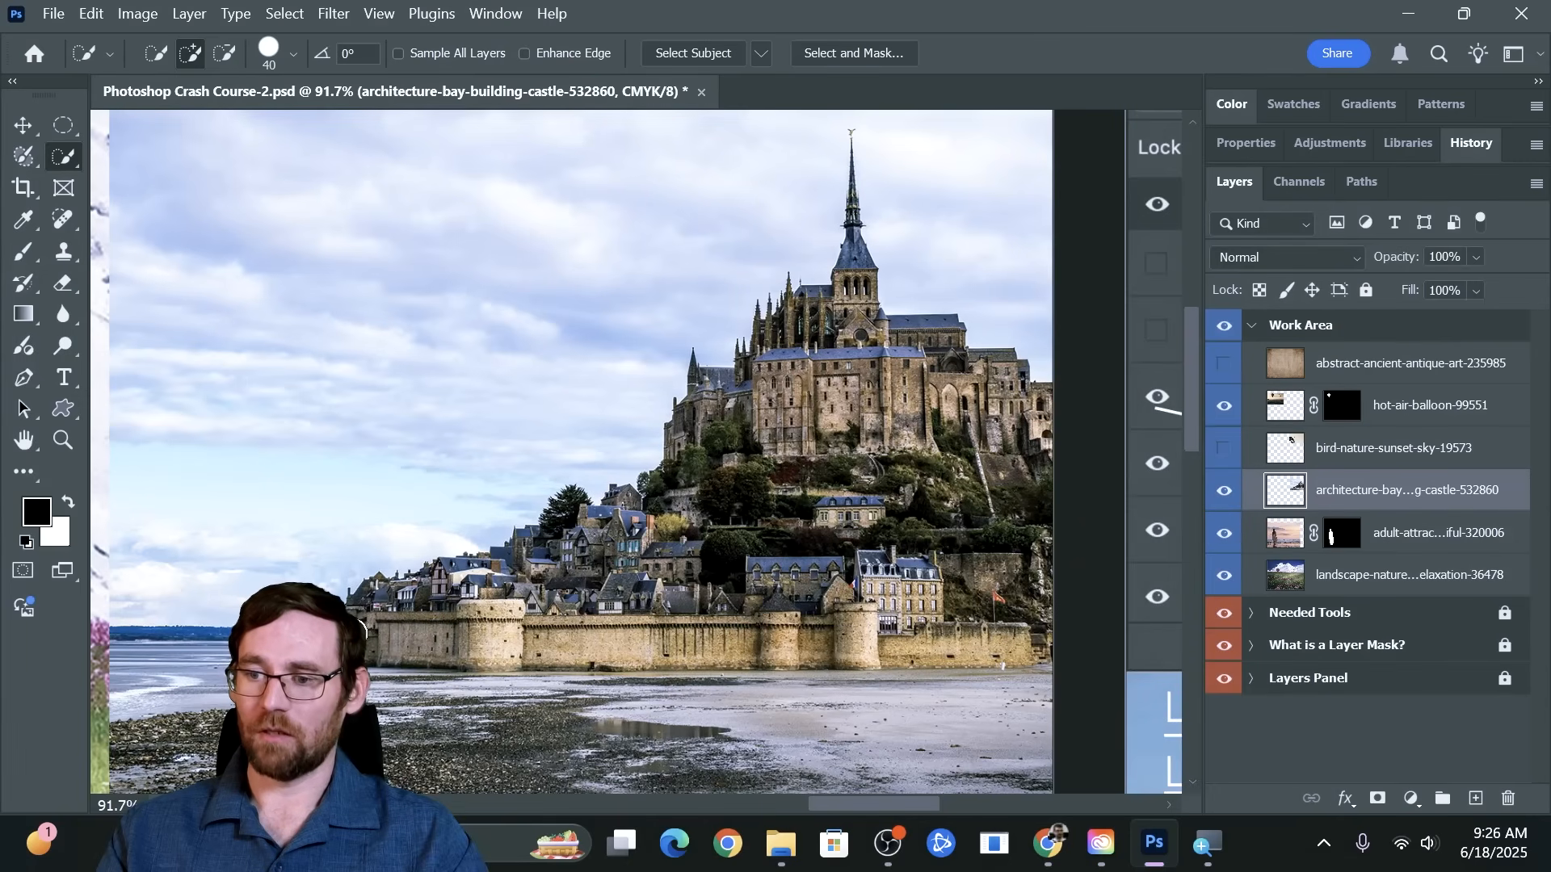
{"action": "left_click_drag", "start_coordinate": [413, 633], "coordinate": [1059, 637]}
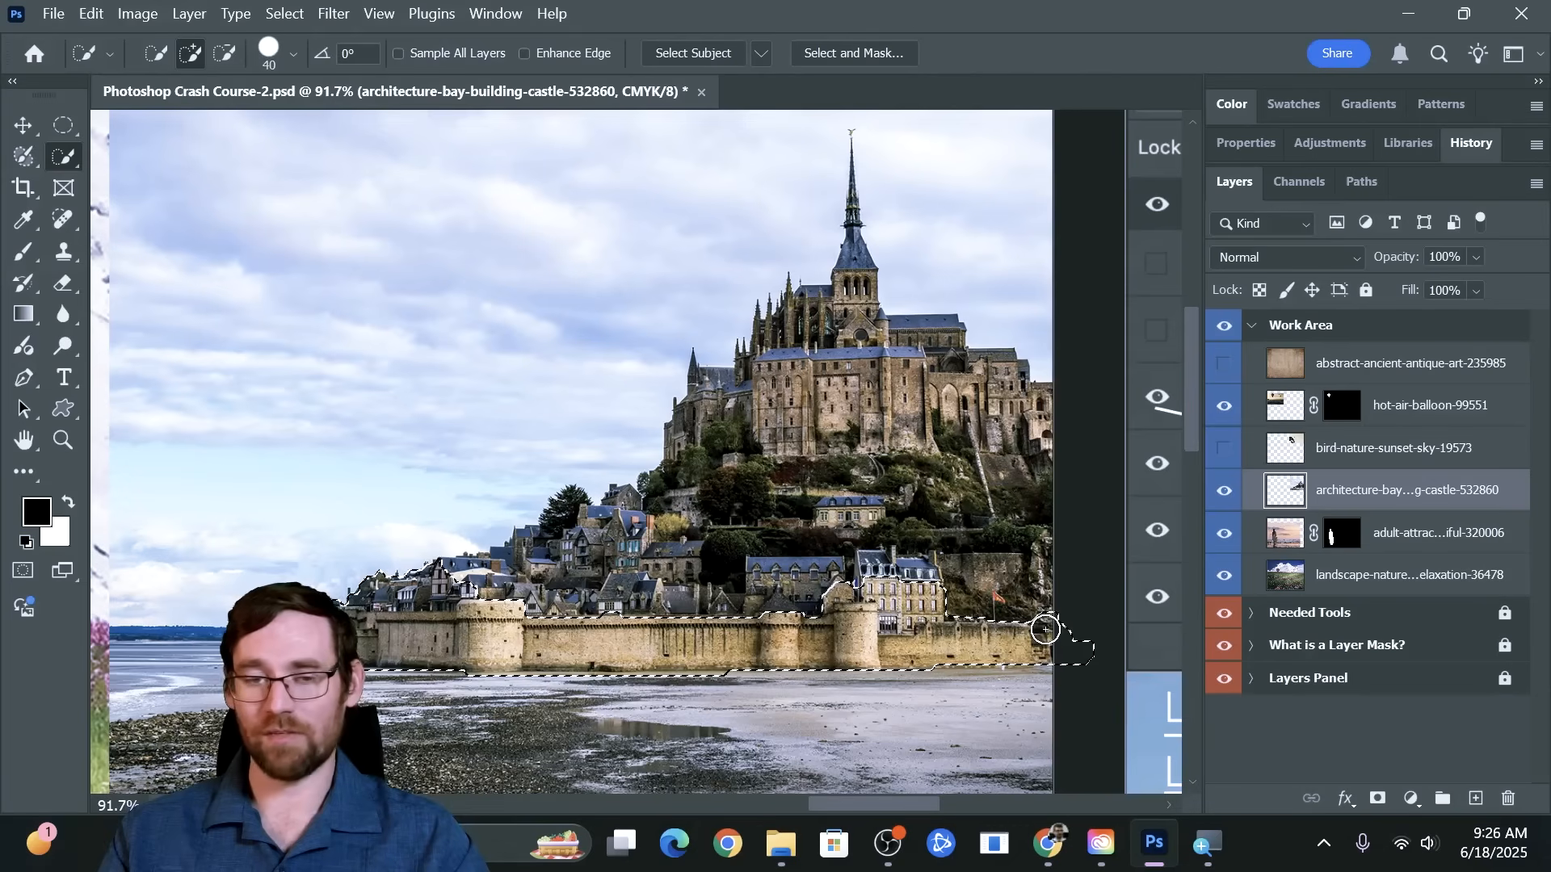
{"action": "mouse_move", "coordinate": [1046, 629]}
{"action": "left_mouse_down"}
{"action": "mouse_move", "coordinate": [995, 489]}
{"action": "mouse_move", "coordinate": [768, 497]}
{"action": "mouse_move", "coordinate": [678, 548]}
{"action": "mouse_move", "coordinate": [725, 489]}
{"action": "mouse_move", "coordinate": [705, 432]}
{"action": "mouse_move", "coordinate": [831, 392]}
{"action": "mouse_move", "coordinate": [915, 405]}
{"action": "mouse_move", "coordinate": [854, 342]}
{"action": "mouse_move", "coordinate": [855, 261]}
{"action": "left_mouse_up"}
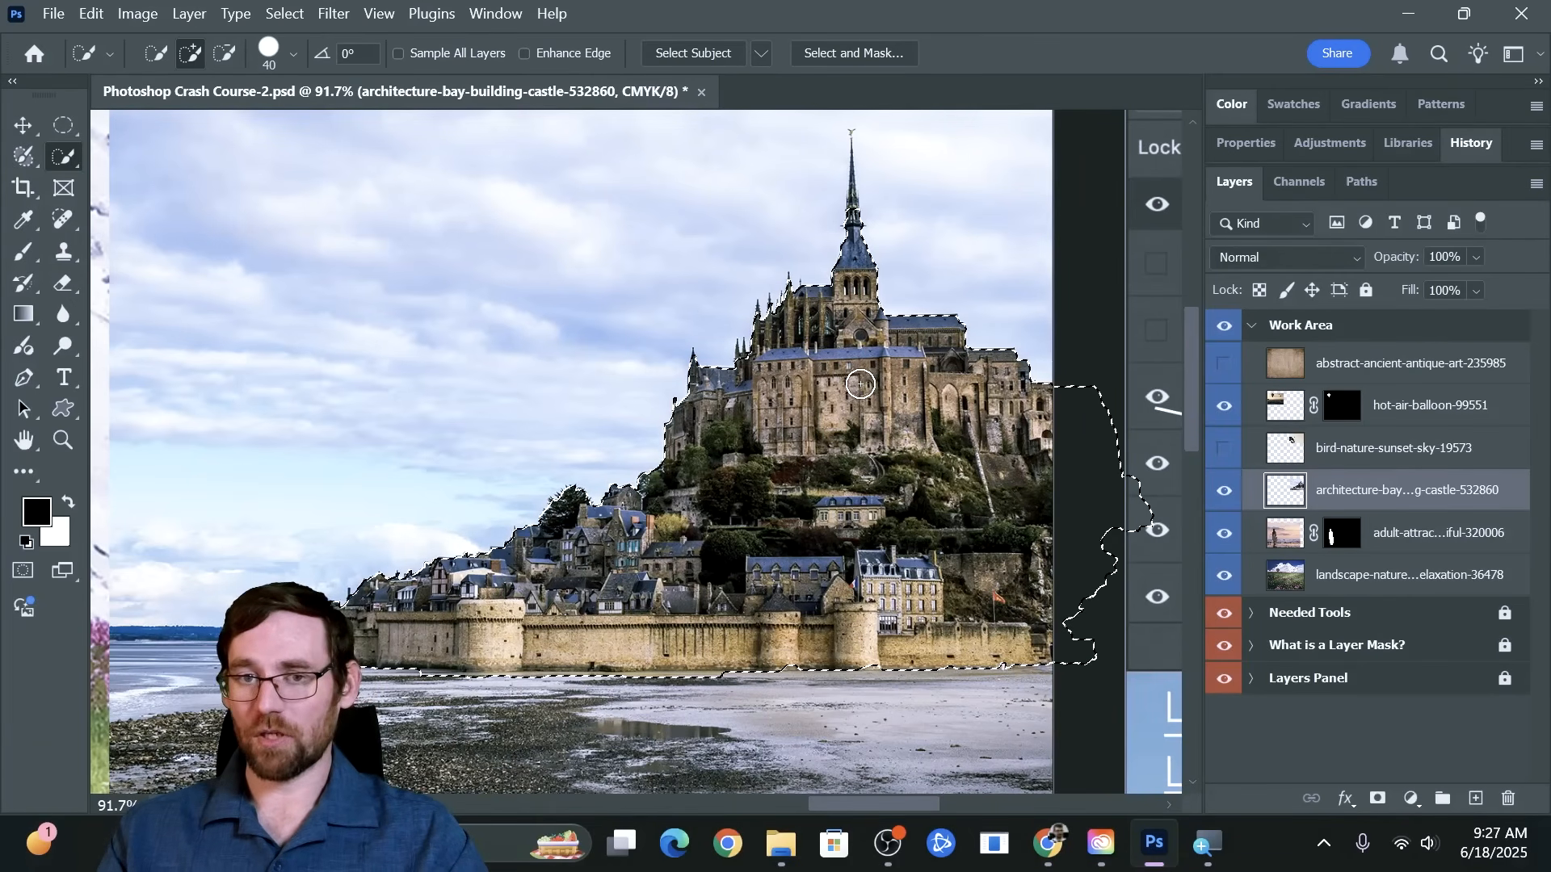
Refine the castle selection around the small roof spires using Quick Selection with a size 4 brush, subtracting the sky between them
{"action": "key", "text": "ctrl+space"}
{"action": "left_click_drag", "start_coordinate": [751, 299], "coordinate": [853, 336]}
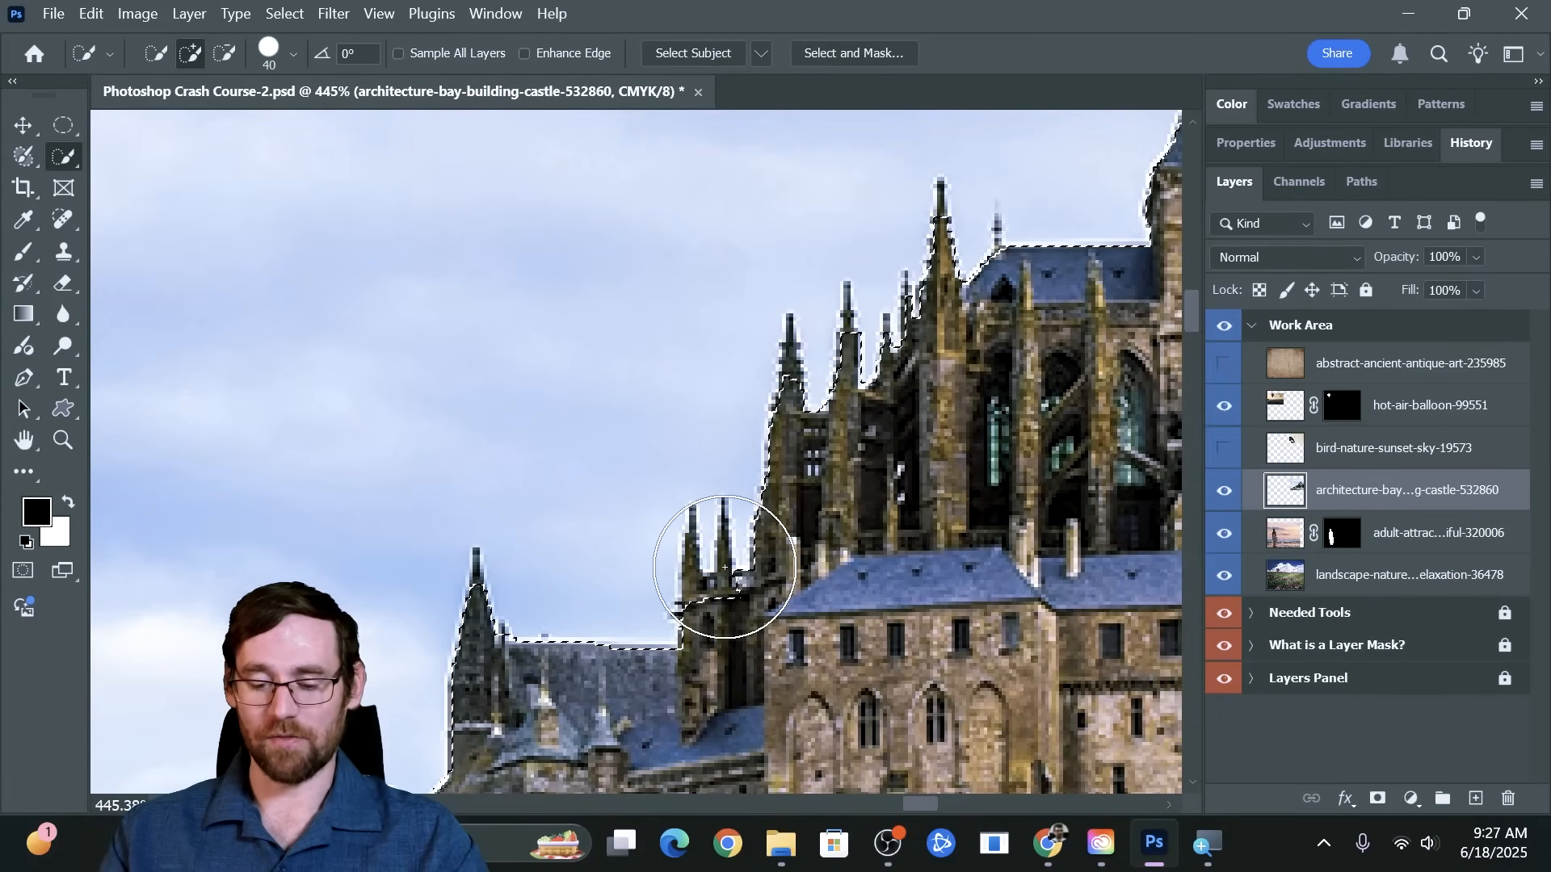
{"action": "key", "text": "bracketleft"}
{"action": "key", "text": "bracketleft"}
{"action": "key", "text": "bracketleft"}
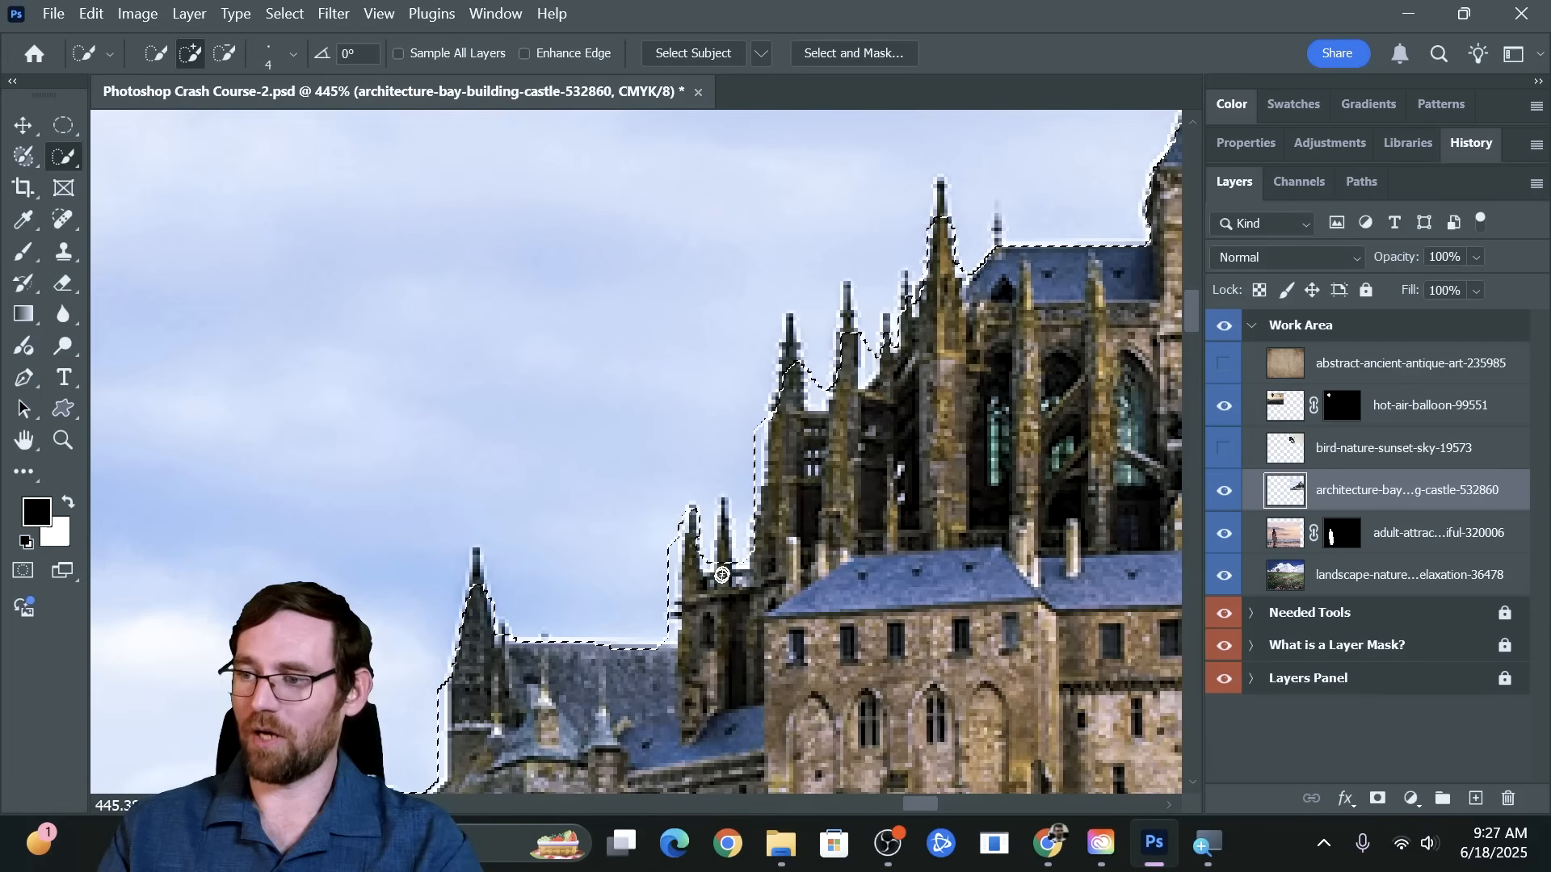
{"action": "key", "text": "alt"}
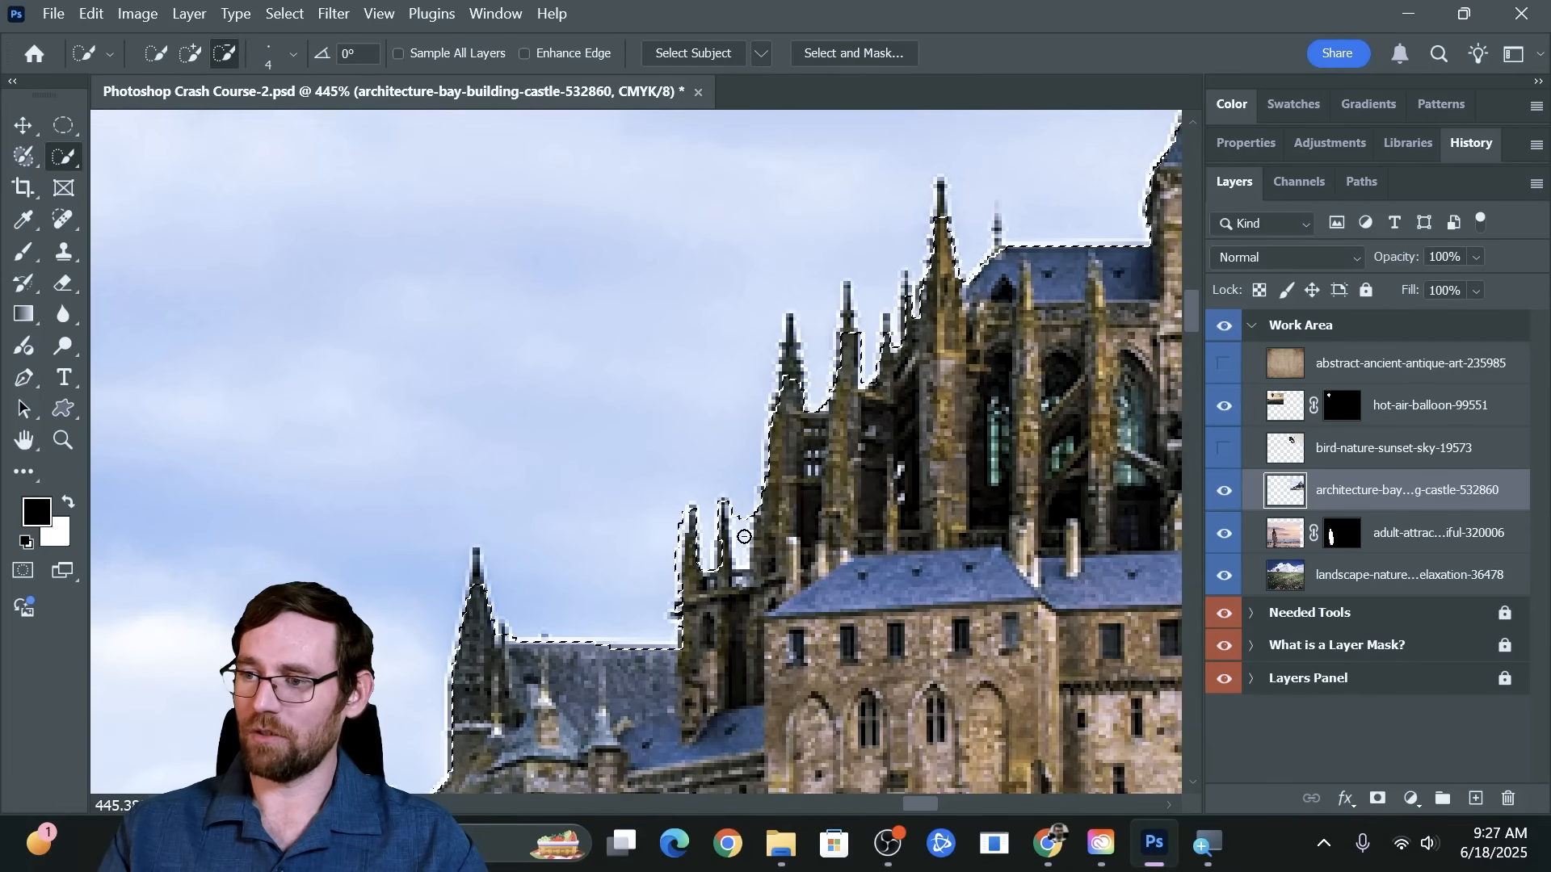
{"action": "left_click_drag", "start_coordinate": [745, 551], "coordinate": [720, 558]}
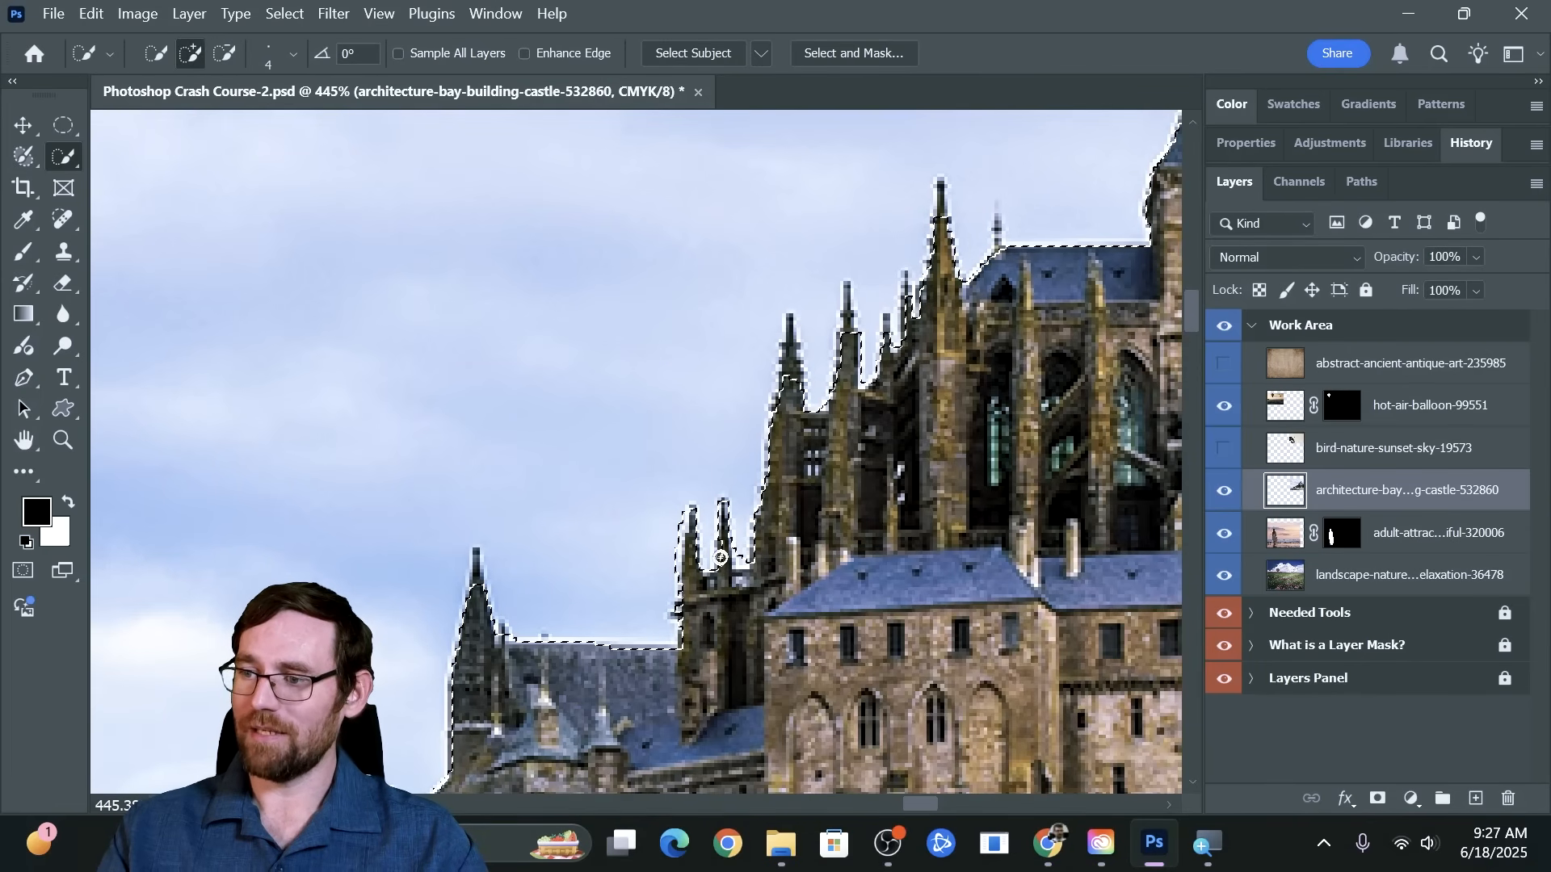
{"action": "mouse_move", "coordinate": [883, 400]}
{"action": "left_mouse_down"}
{"action": "mouse_move", "coordinate": [754, 520]}
{"action": "mouse_move", "coordinate": [745, 549]}
{"action": "left_mouse_up"}
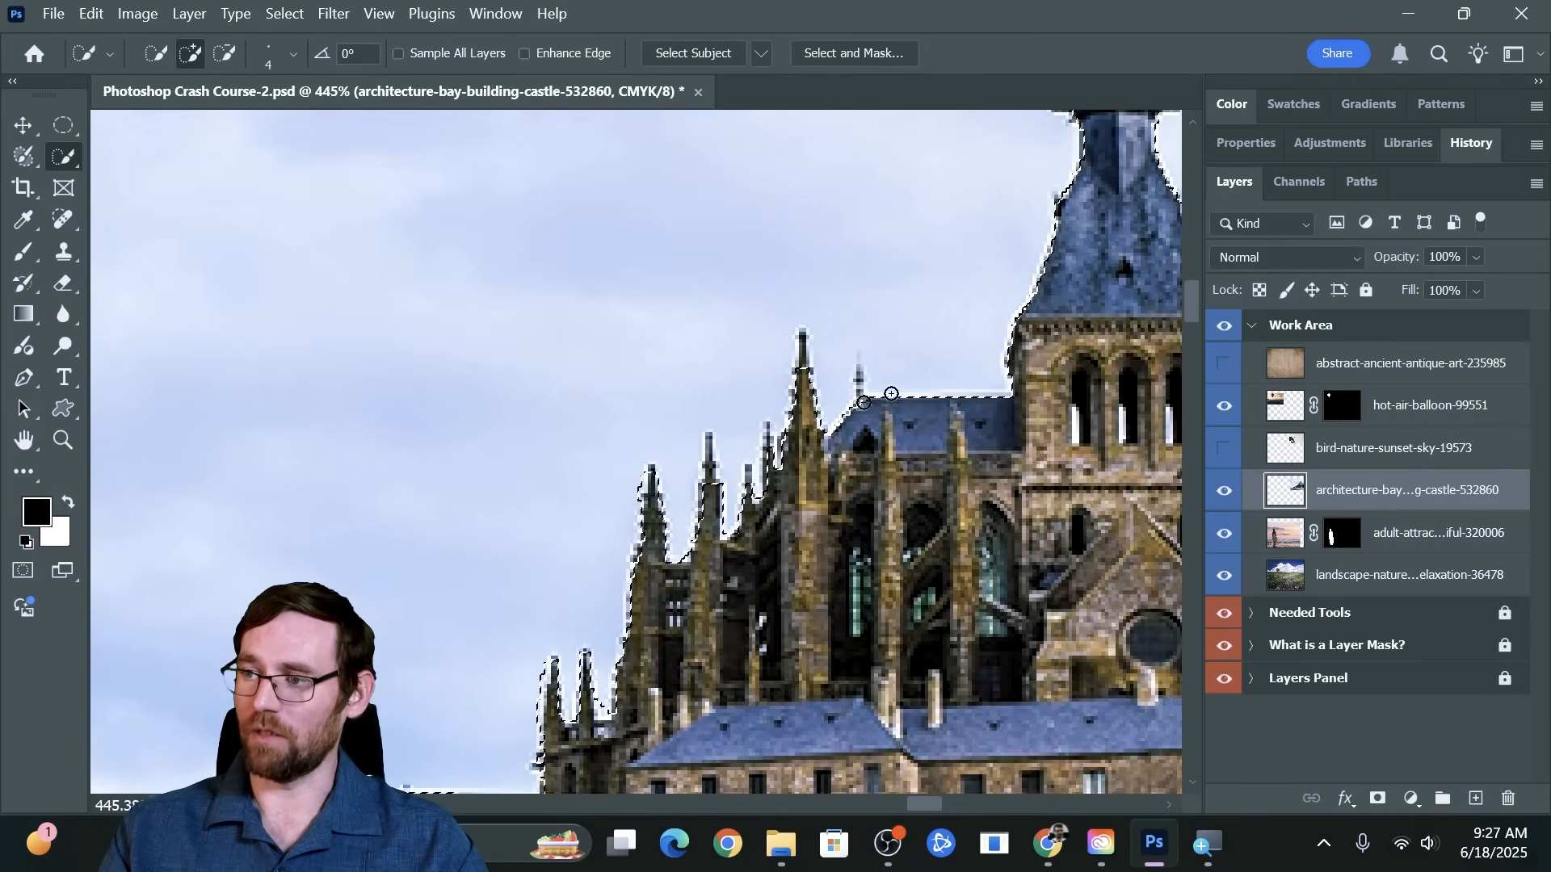
Tighten the selection around the main spire and the statue on its tip by subtracting sky and adding back the thin shaft
{"action": "mouse_move", "coordinate": [929, 375]}
{"action": "left_mouse_down"}
{"action": "mouse_move", "coordinate": [754, 593]}
{"action": "mouse_move", "coordinate": [817, 606]}
{"action": "mouse_move", "coordinate": [839, 554]}
{"action": "left_mouse_up"}
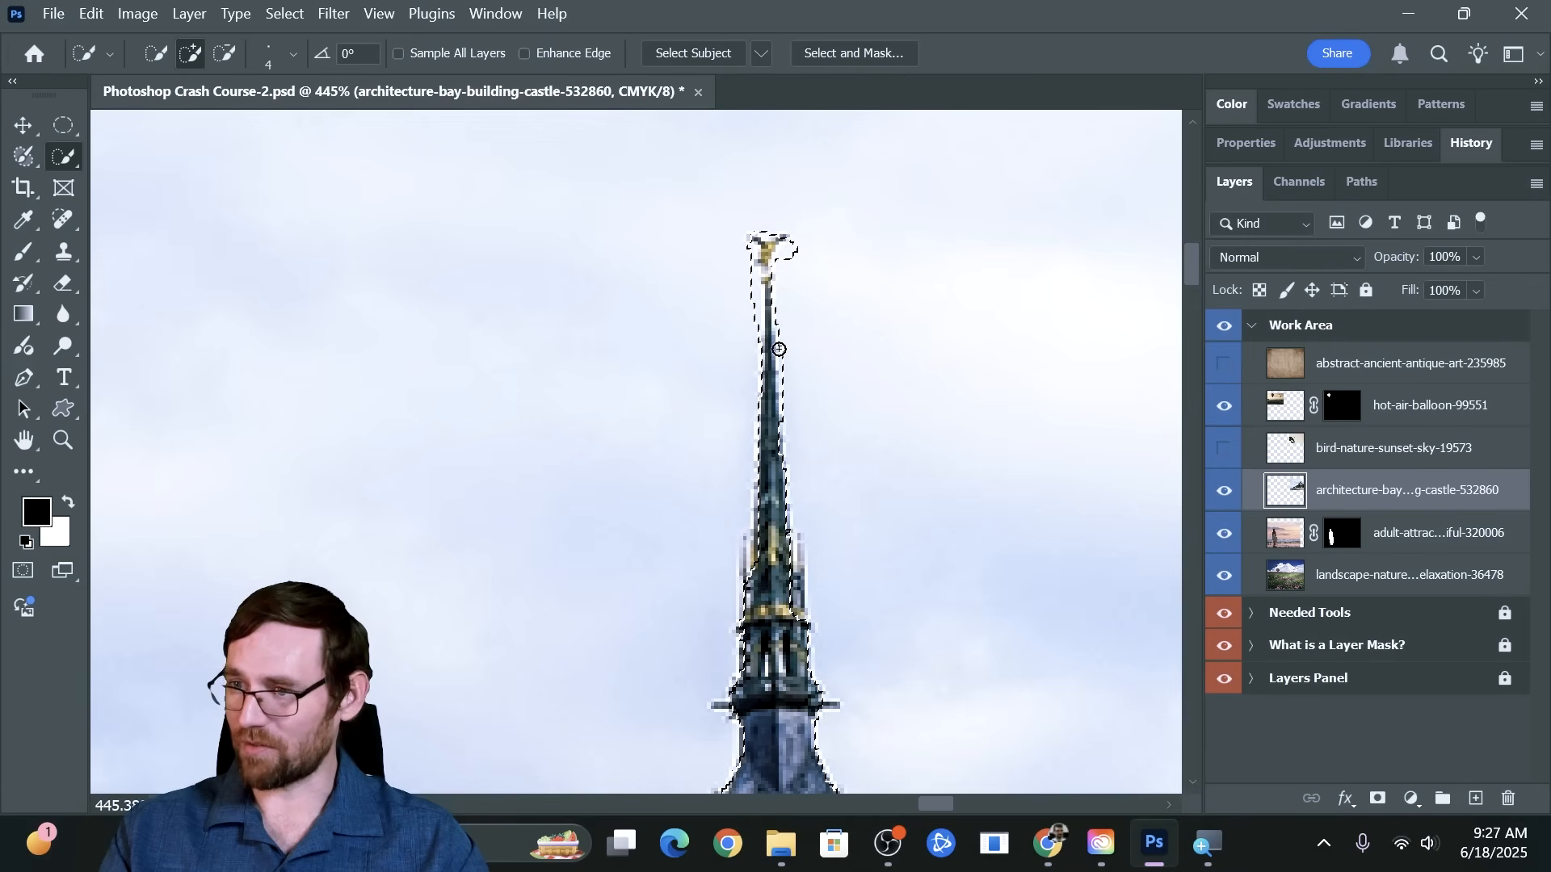
{"action": "left_click_drag", "start_coordinate": [759, 348], "coordinate": [759, 321], "text": "alt"}
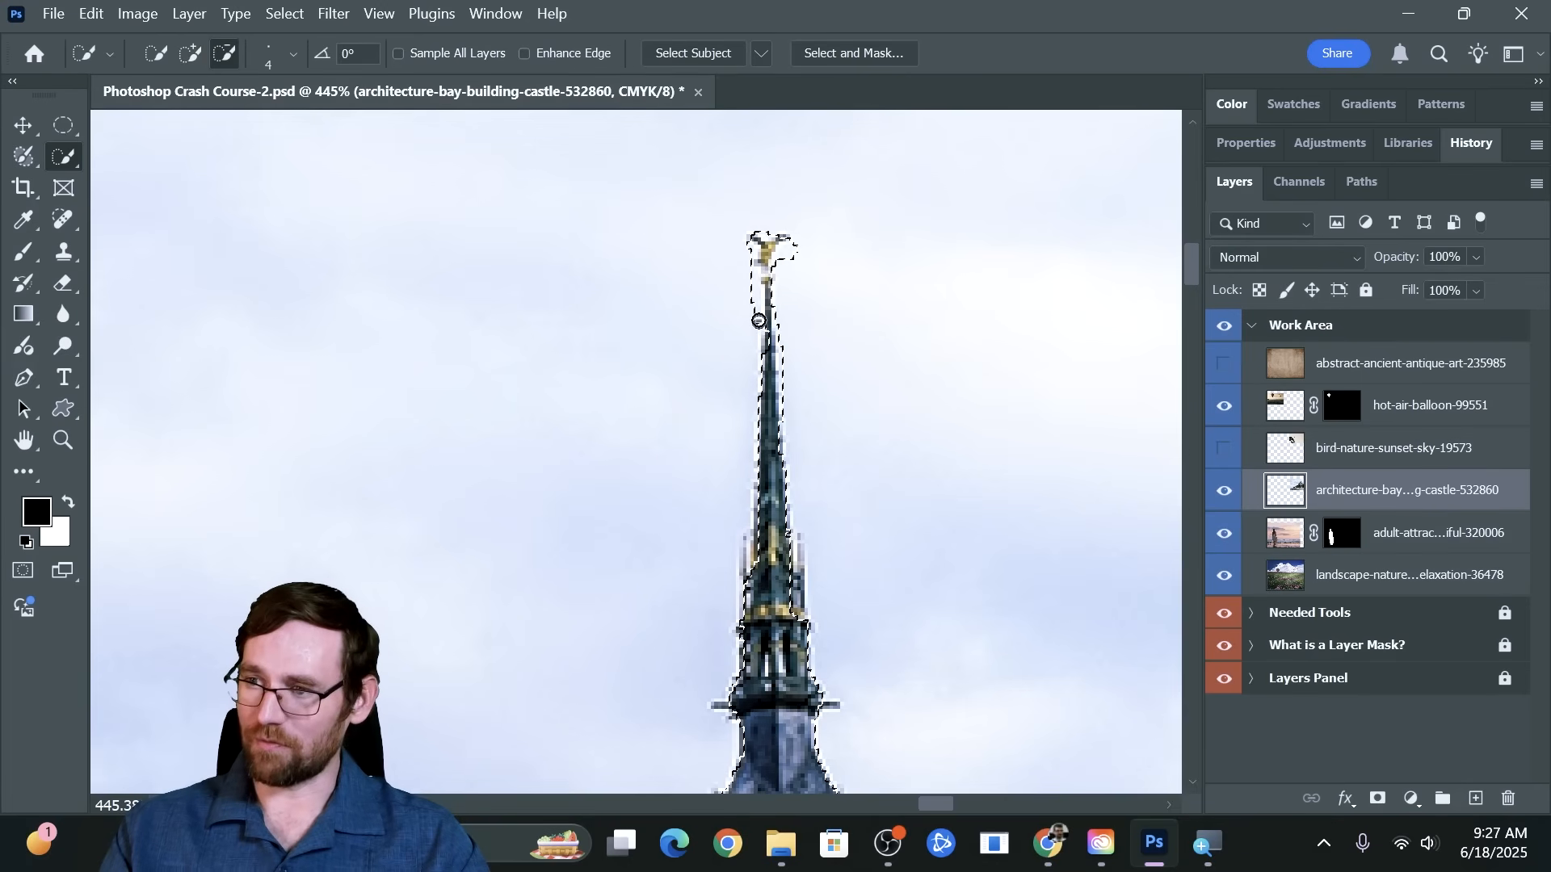
{"action": "left_click", "coordinate": [750, 257], "text": "alt"}
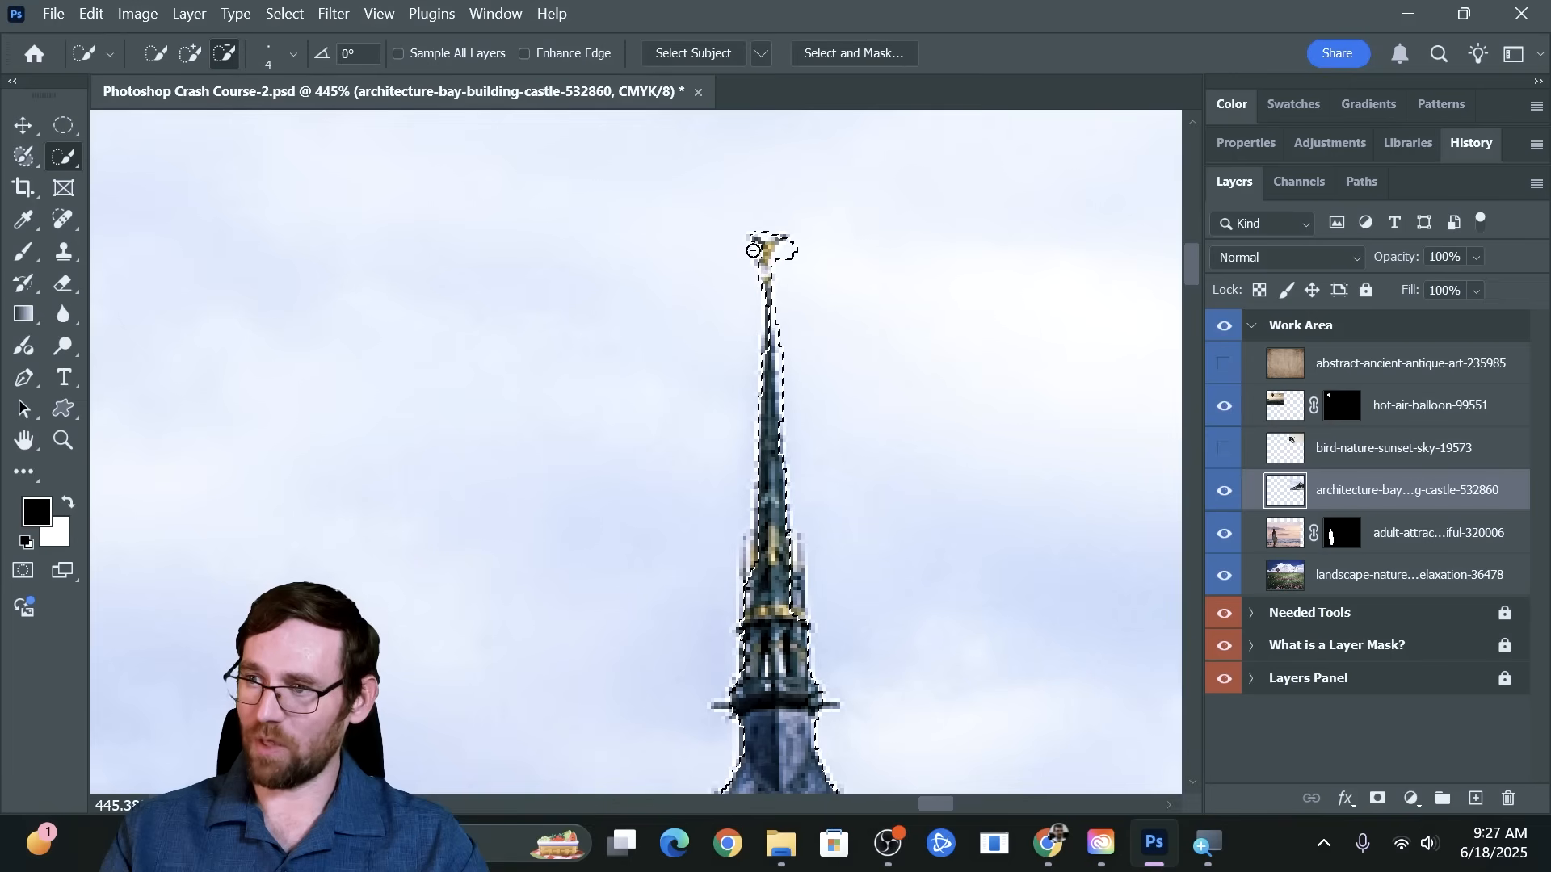
{"action": "left_click_drag", "start_coordinate": [790, 252], "coordinate": [782, 261], "text": "alt"}
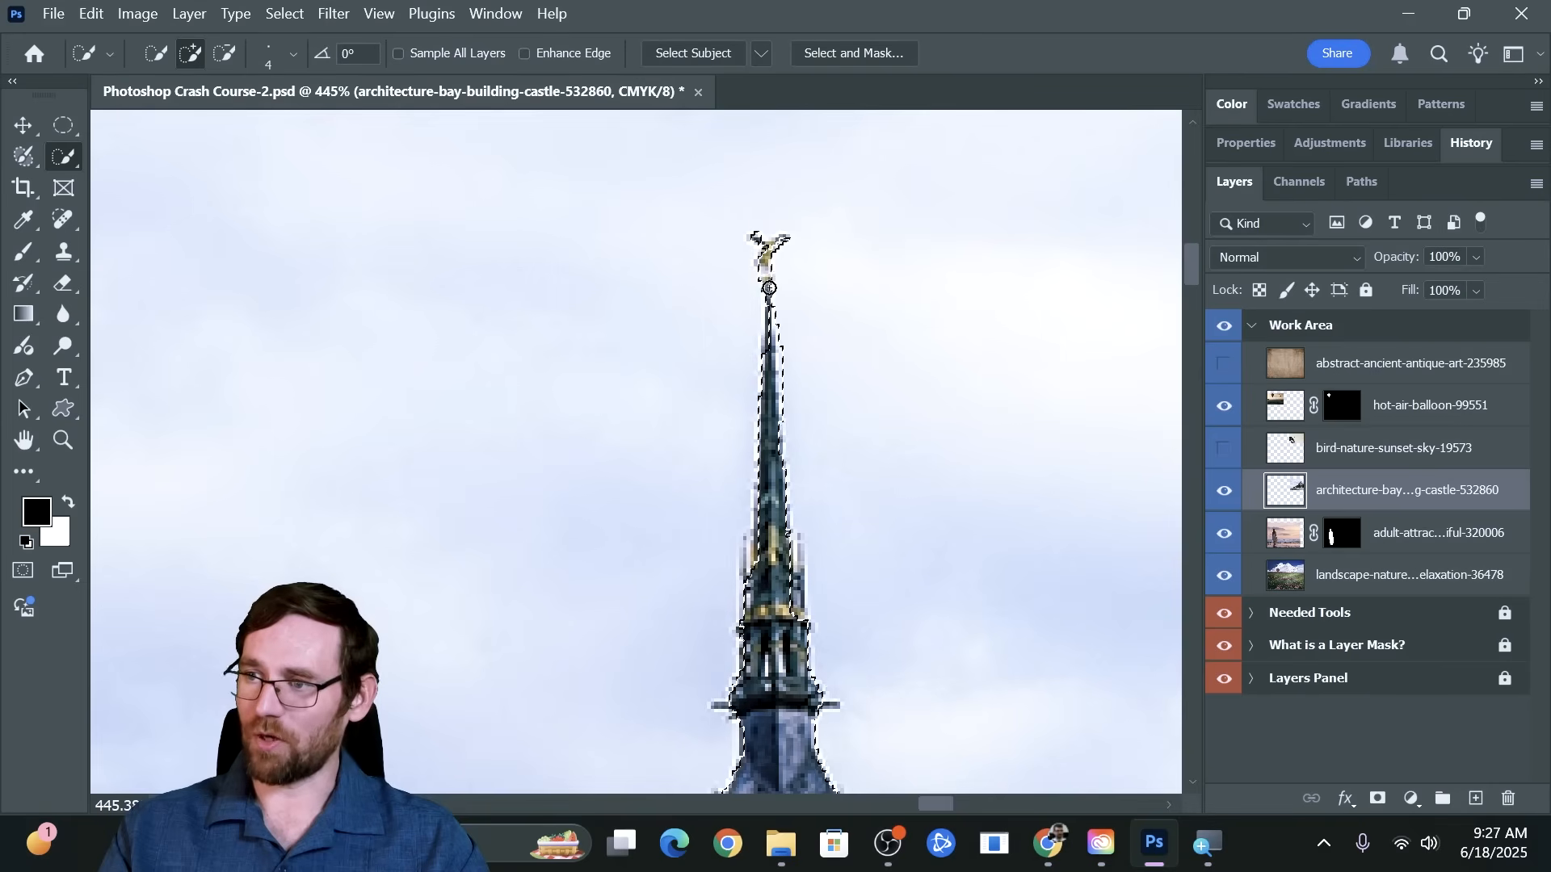
{"action": "left_click_drag", "start_coordinate": [769, 284], "coordinate": [789, 379]}
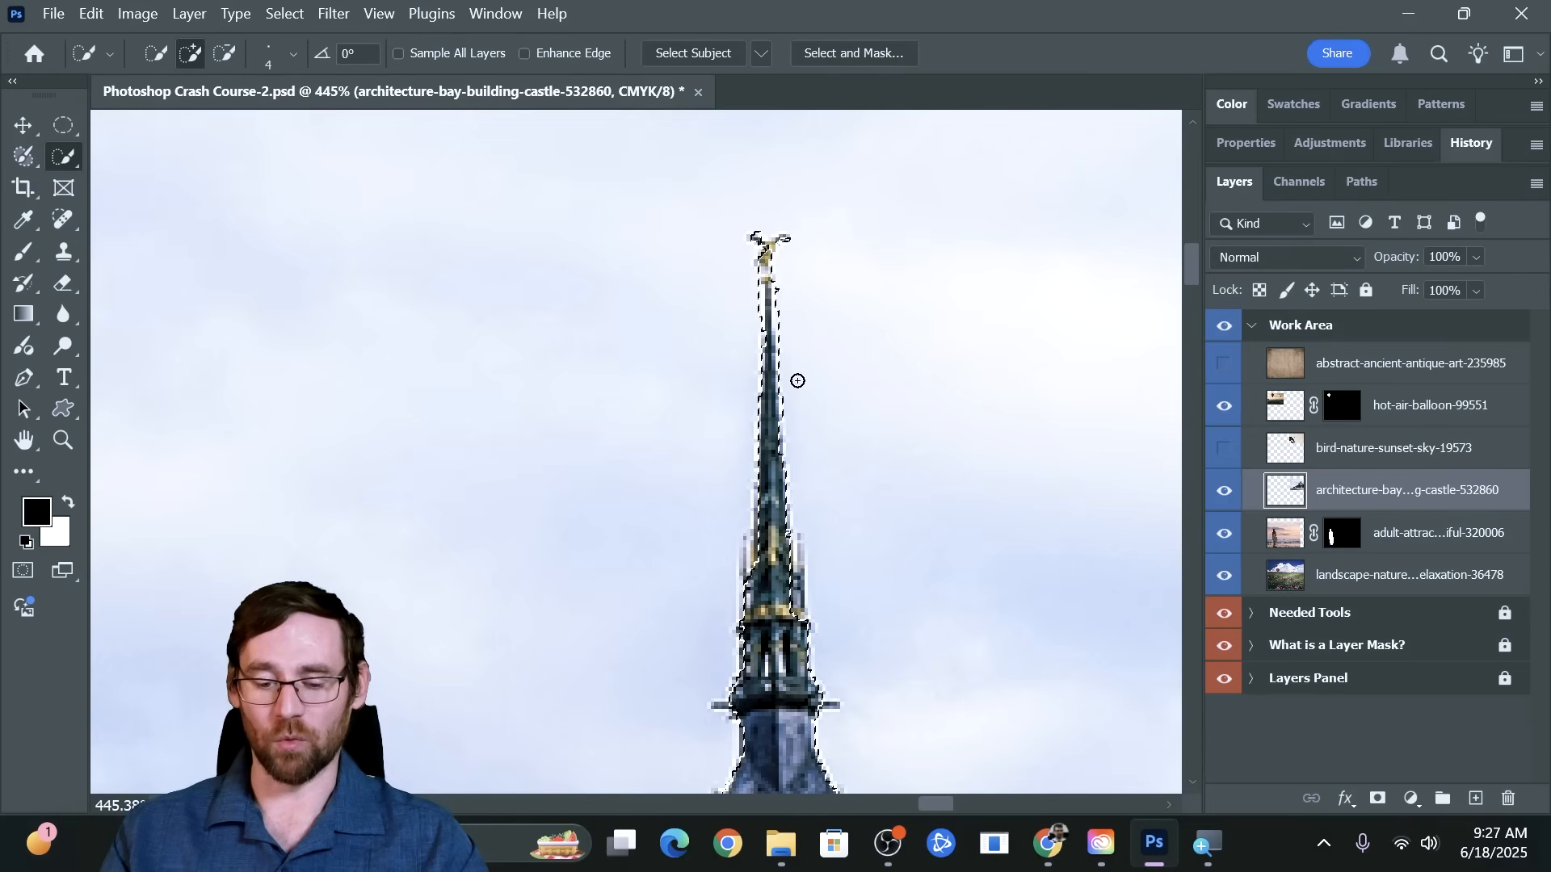
{"action": "key", "text": "alt"}
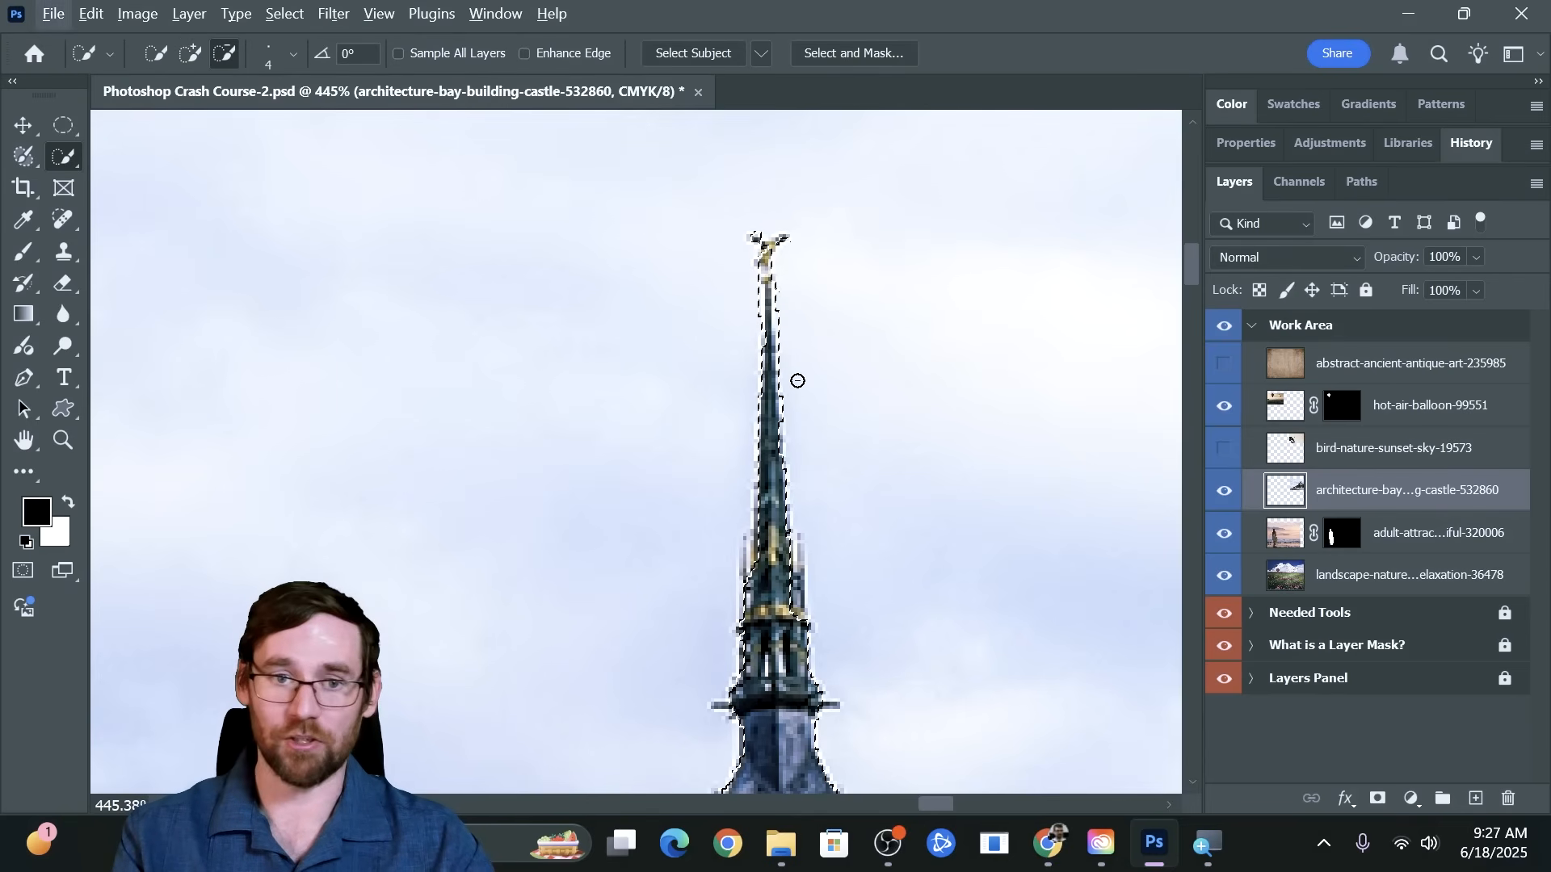
Add a layer mask to the castle layer from the finished selection
{"action": "scroll", "coordinate": [796, 376], "scroll_direction": "down", "scroll_amount": 5}
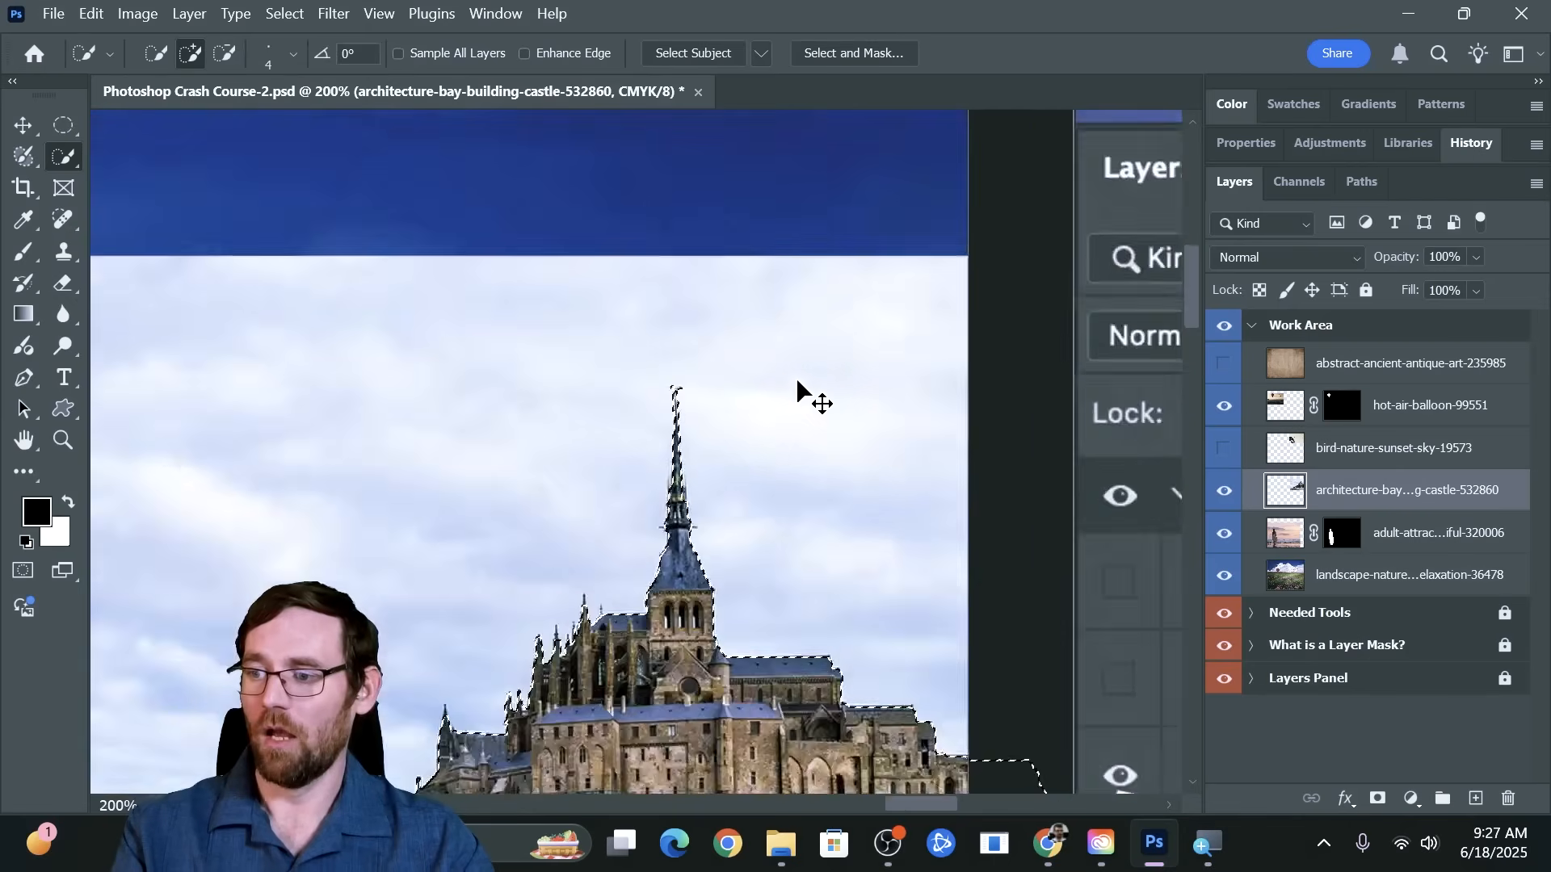
{"action": "scroll", "coordinate": [796, 380], "scroll_direction": "down", "scroll_amount": 5}
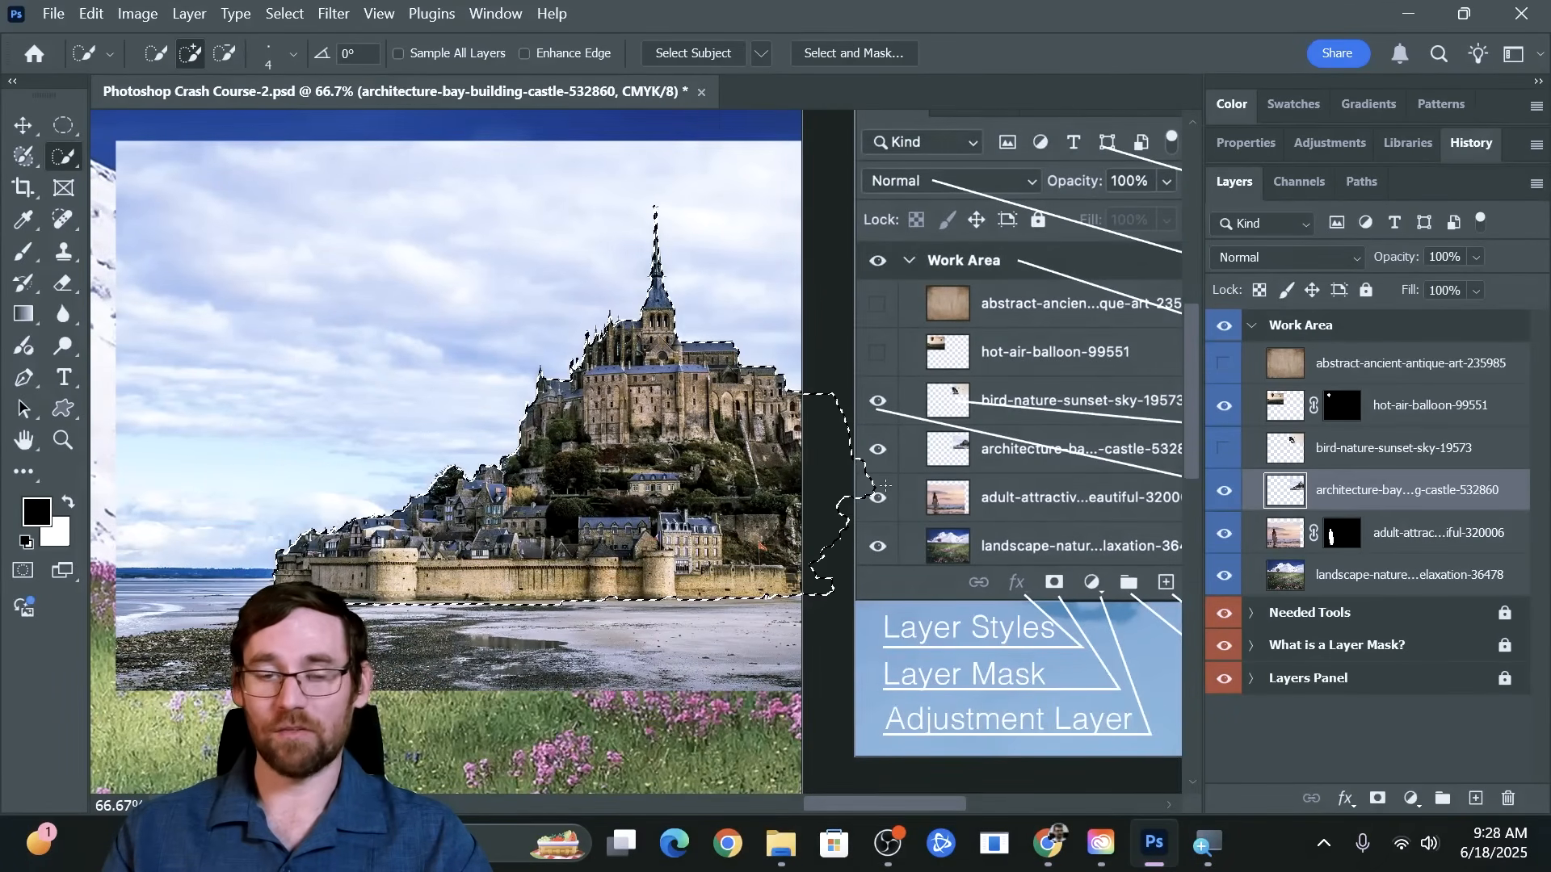
{"action": "left_click", "coordinate": [1376, 799]}
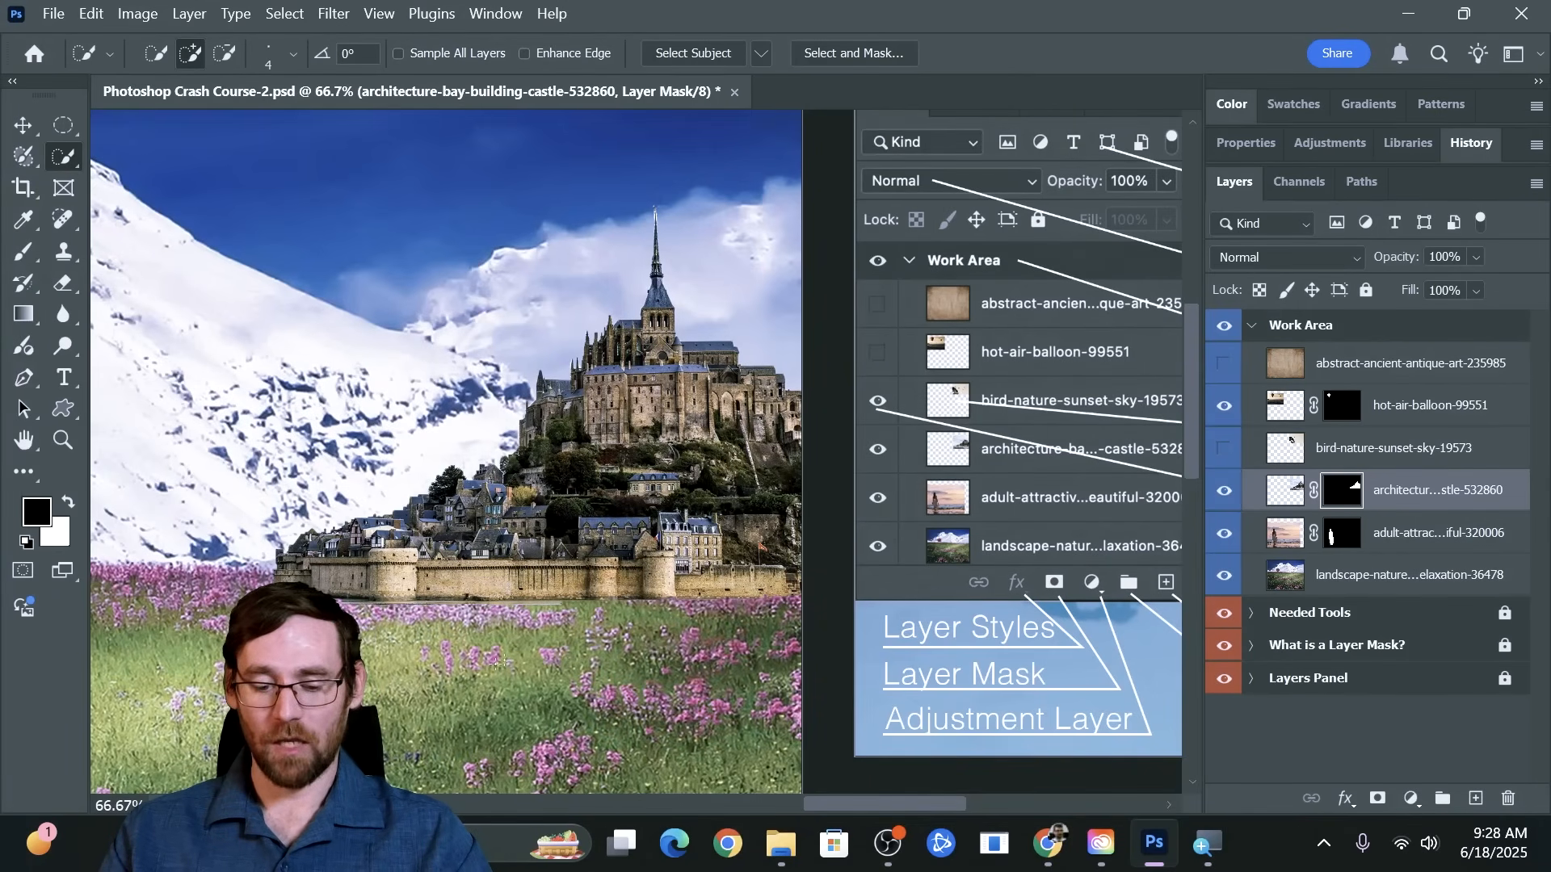
Examine the masked edge along the castle wall, and switch between the castle layer's image and mask, leaving the mask active
{"action": "key", "text": "z"}
{"action": "mouse_move", "coordinate": [433, 598]}
{"action": "left_mouse_down"}
{"action": "mouse_move", "coordinate": [552, 601]}
{"action": "mouse_move", "coordinate": [476, 606]}
{"action": "left_mouse_up"}
{"action": "key", "text": "w"}
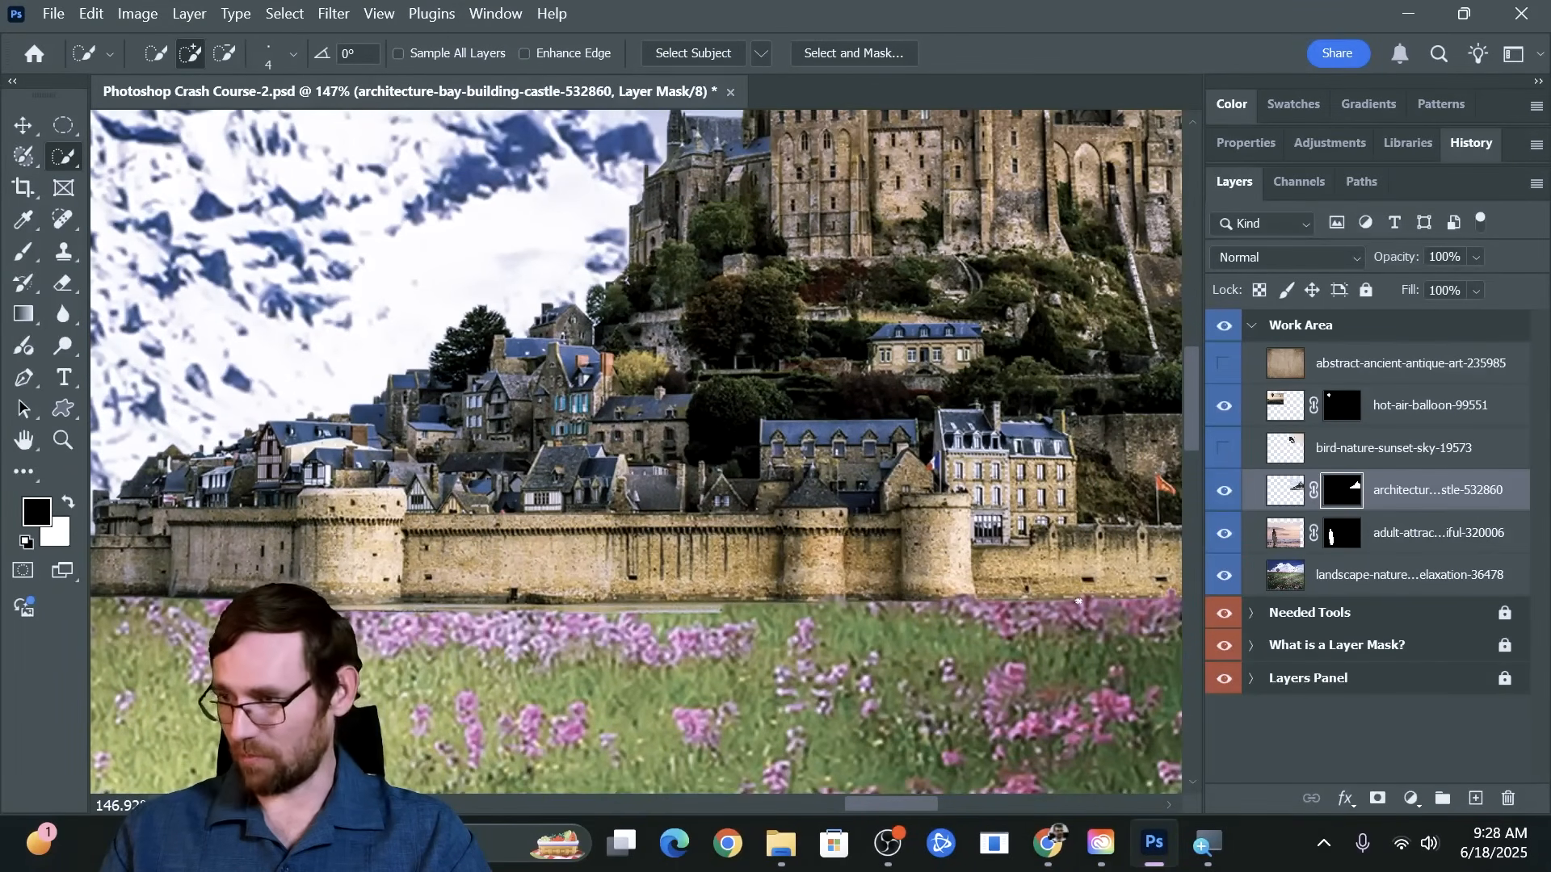
{"action": "key", "text": "z"}
{"action": "left_click_drag", "start_coordinate": [996, 616], "coordinate": [969, 623]}
{"action": "key", "text": "w"}
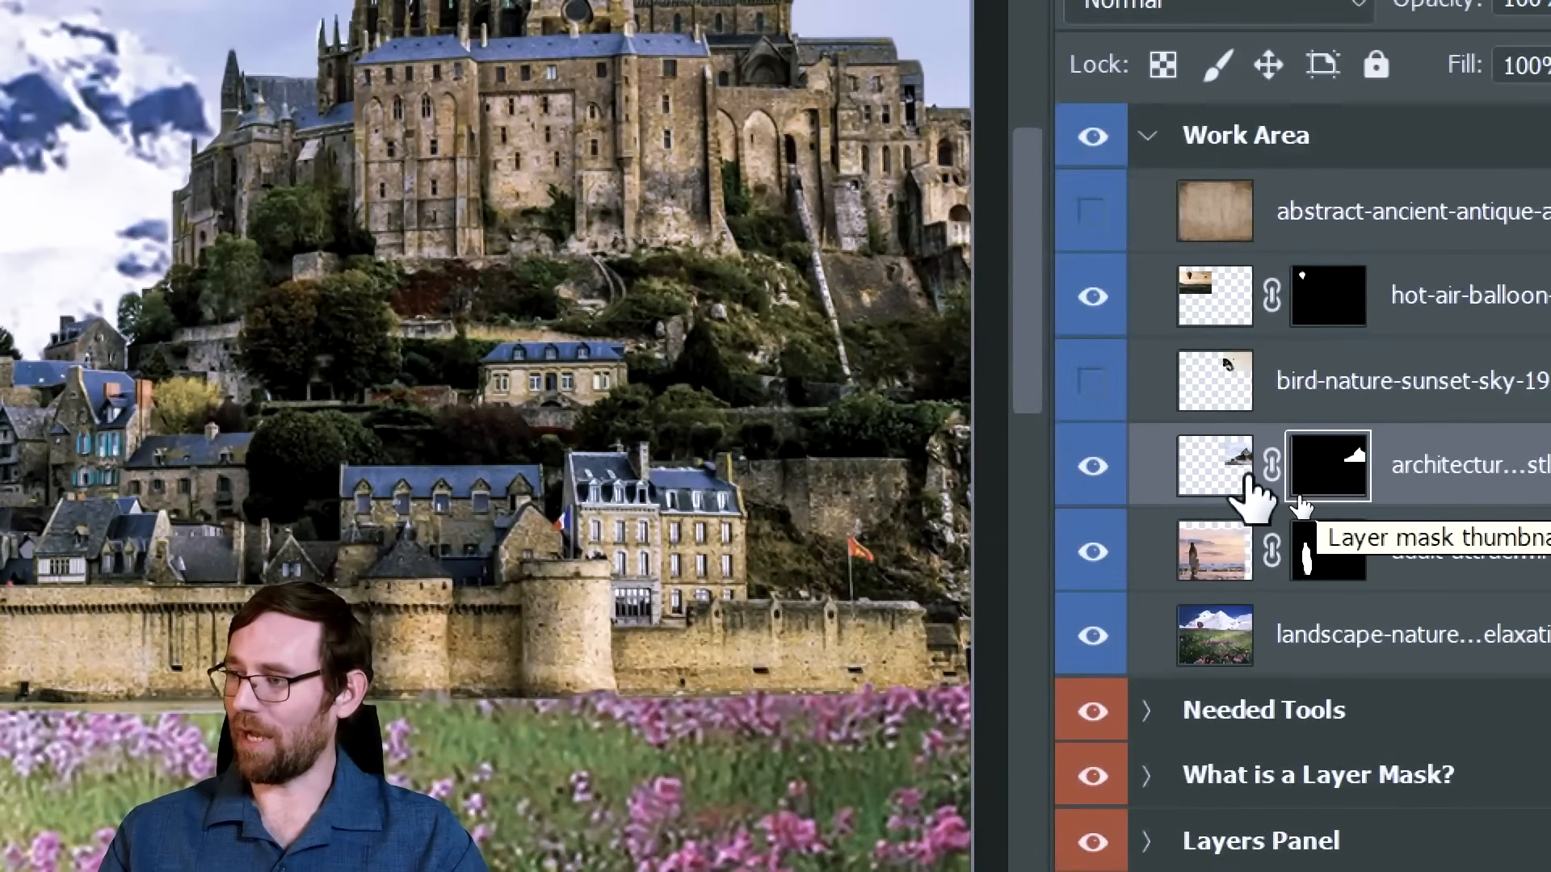
{"action": "left_click", "coordinate": [1236, 484]}
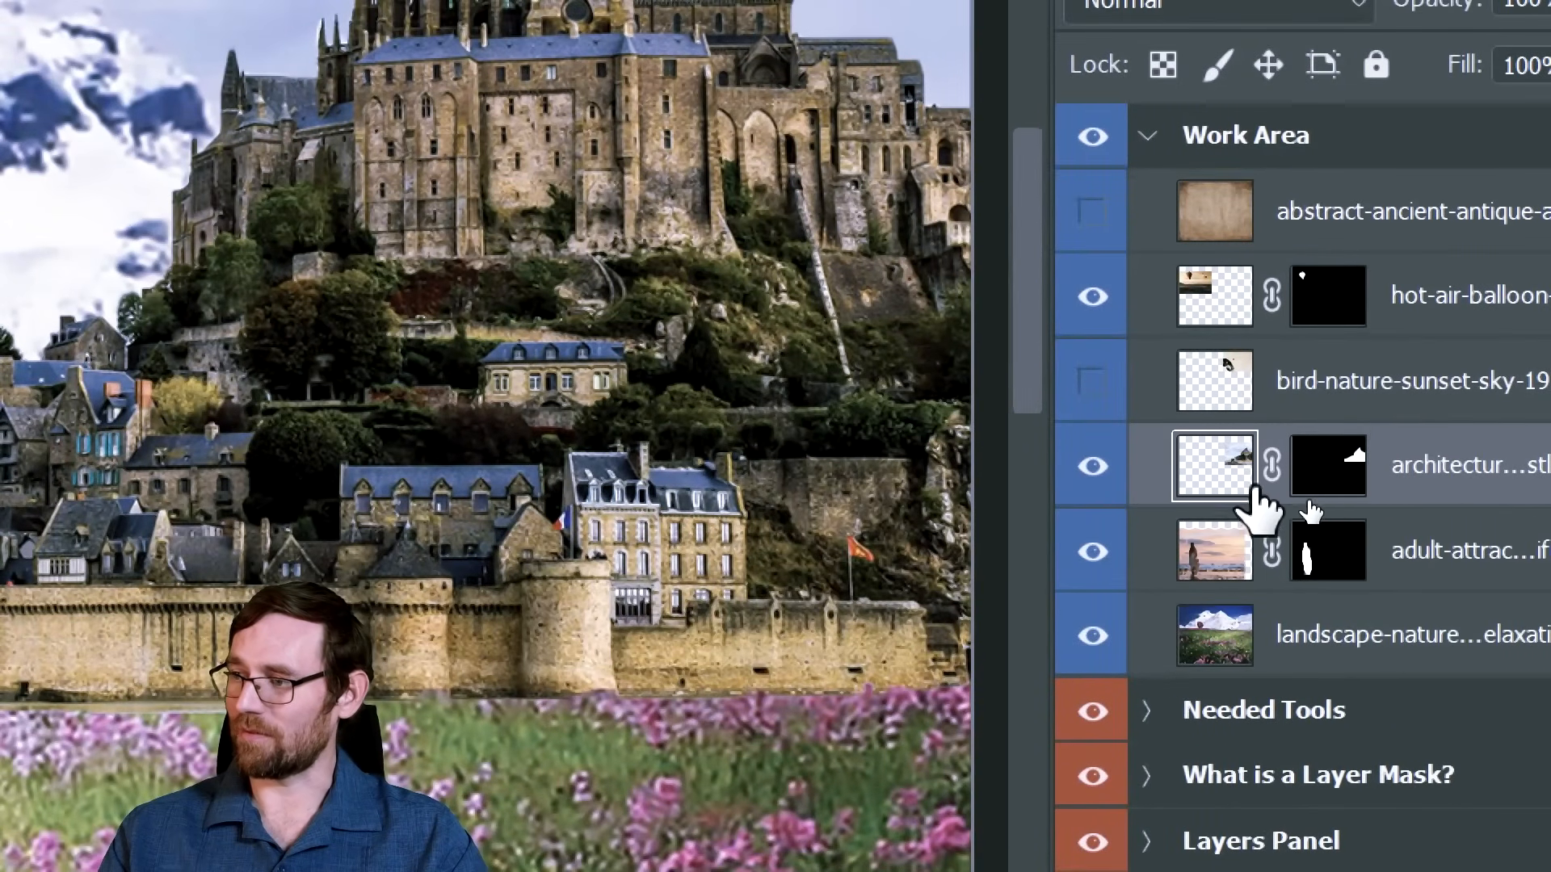
{"action": "left_click", "coordinate": [1323, 484]}
{"action": "left_click", "coordinate": [1223, 481]}
{"action": "left_click", "coordinate": [1317, 486]}
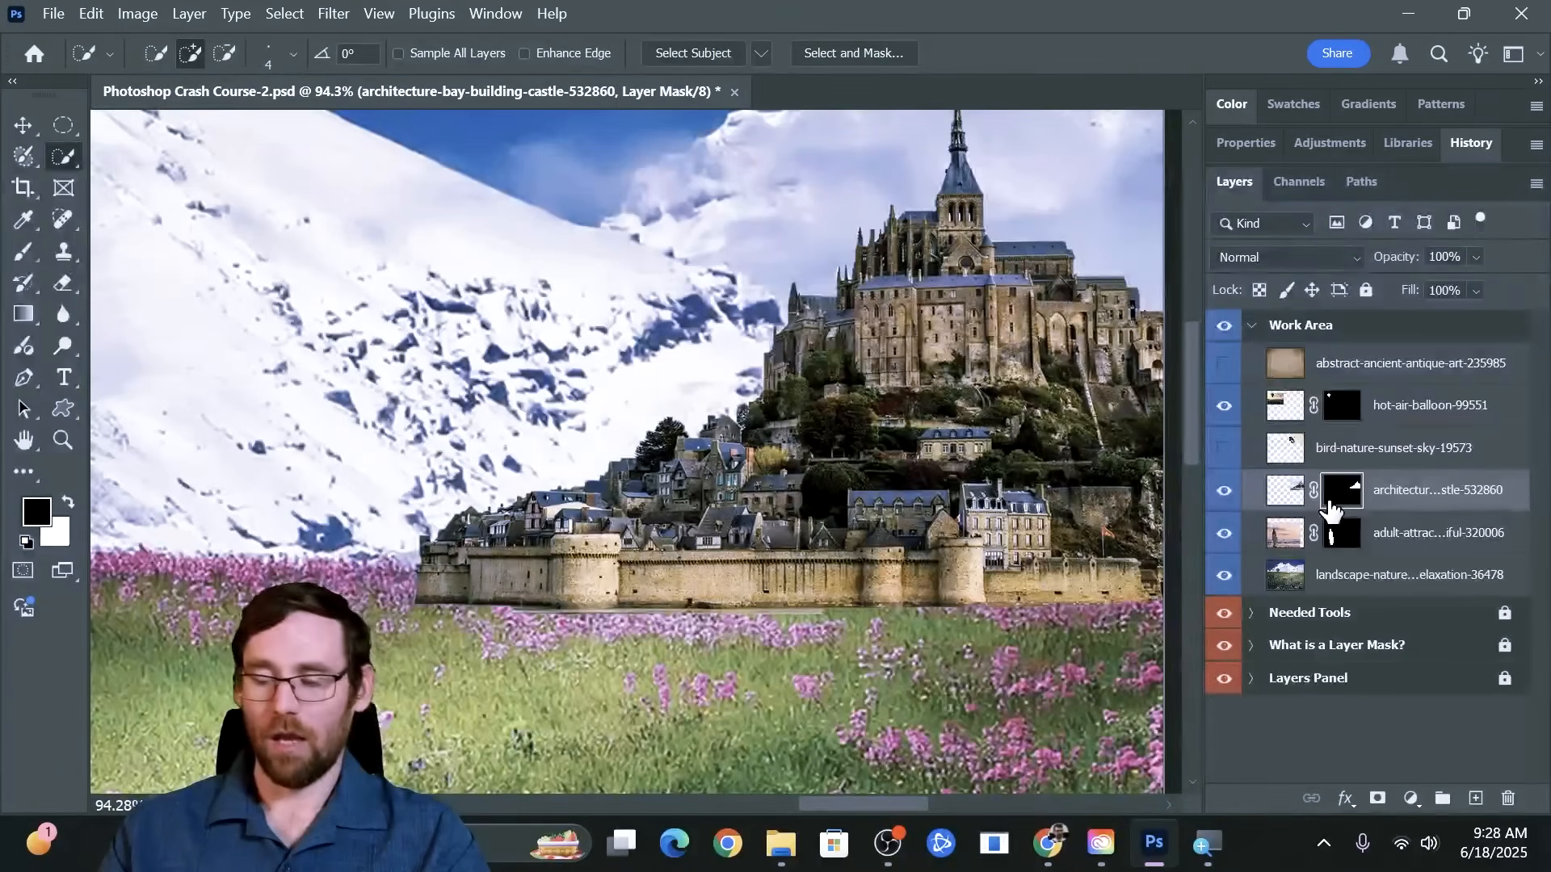
Set up the Brush tool with the Soft Round tip at 149 px and 0% hardness
{"action": "key", "text": "b"}
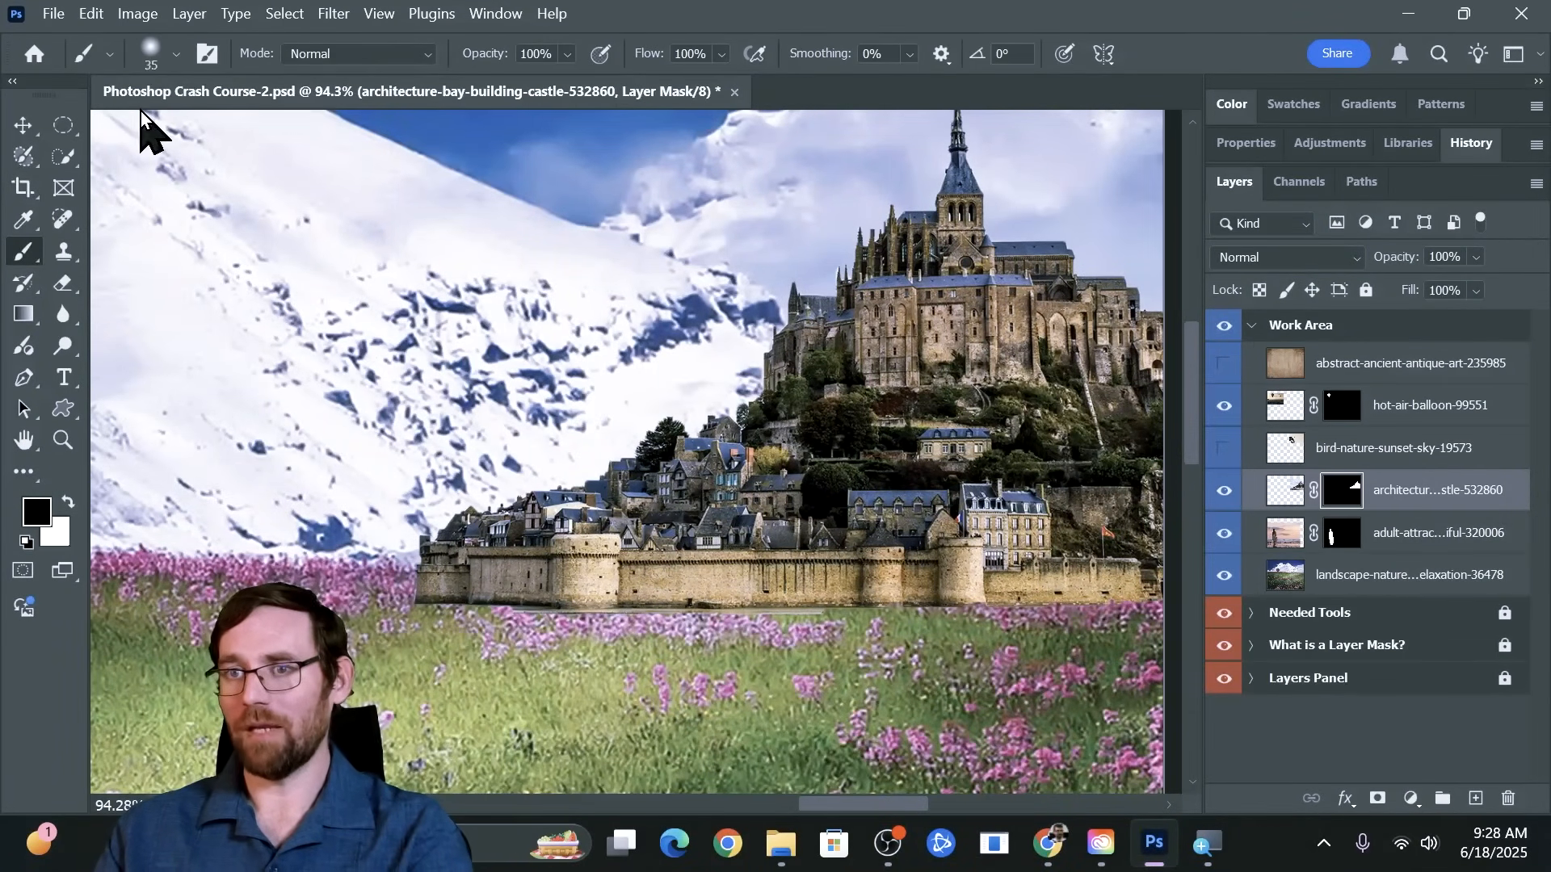
{"action": "left_click", "coordinate": [155, 54]}
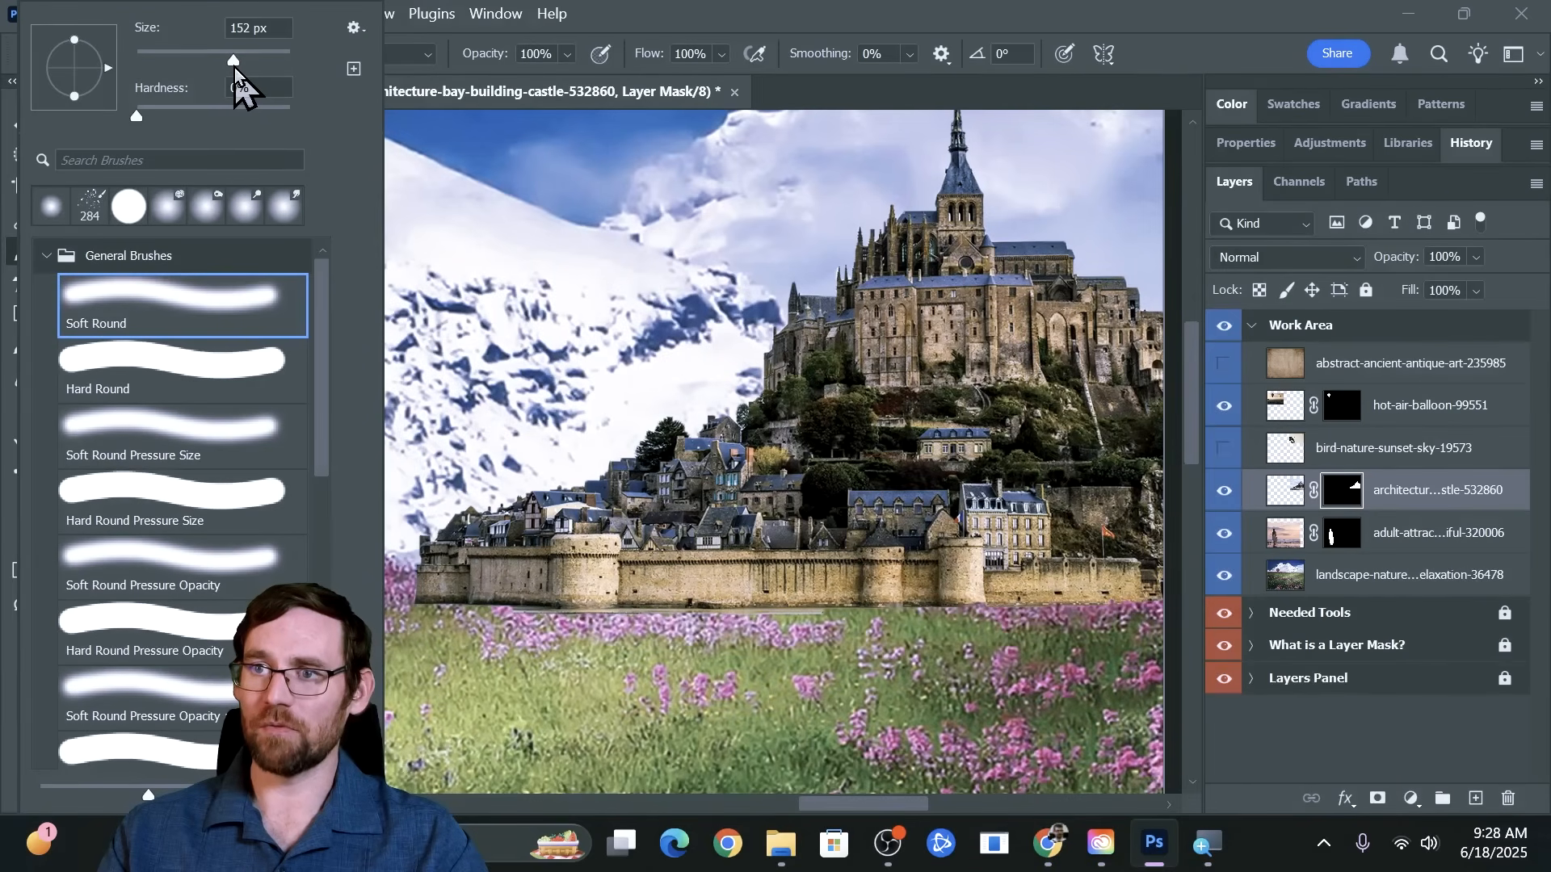
{"action": "left_click", "coordinate": [610, 25]}
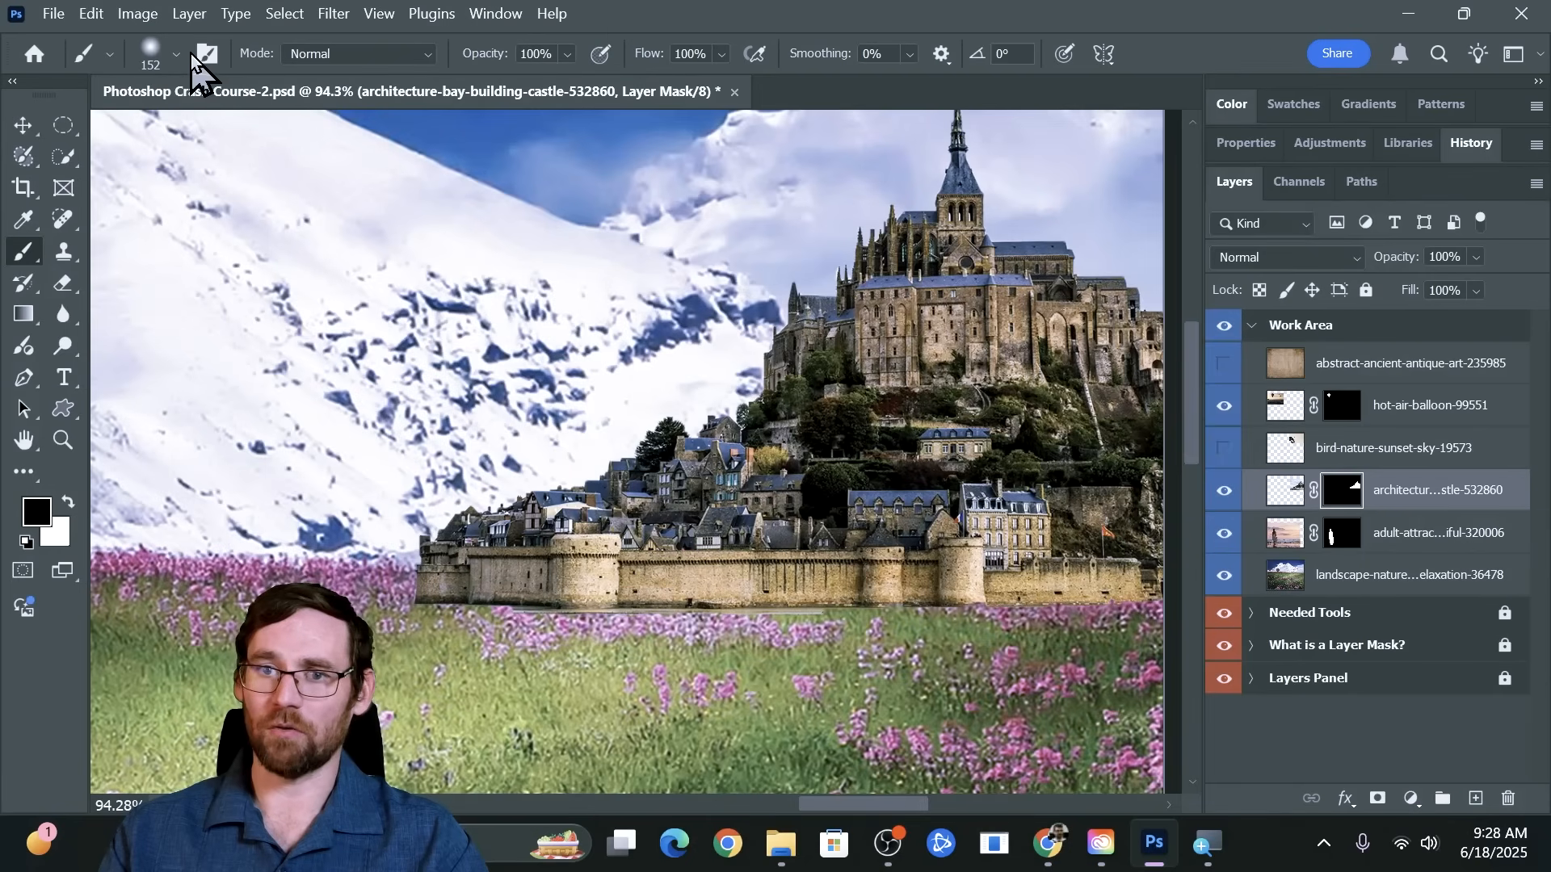
{"action": "left_click", "coordinate": [168, 54]}
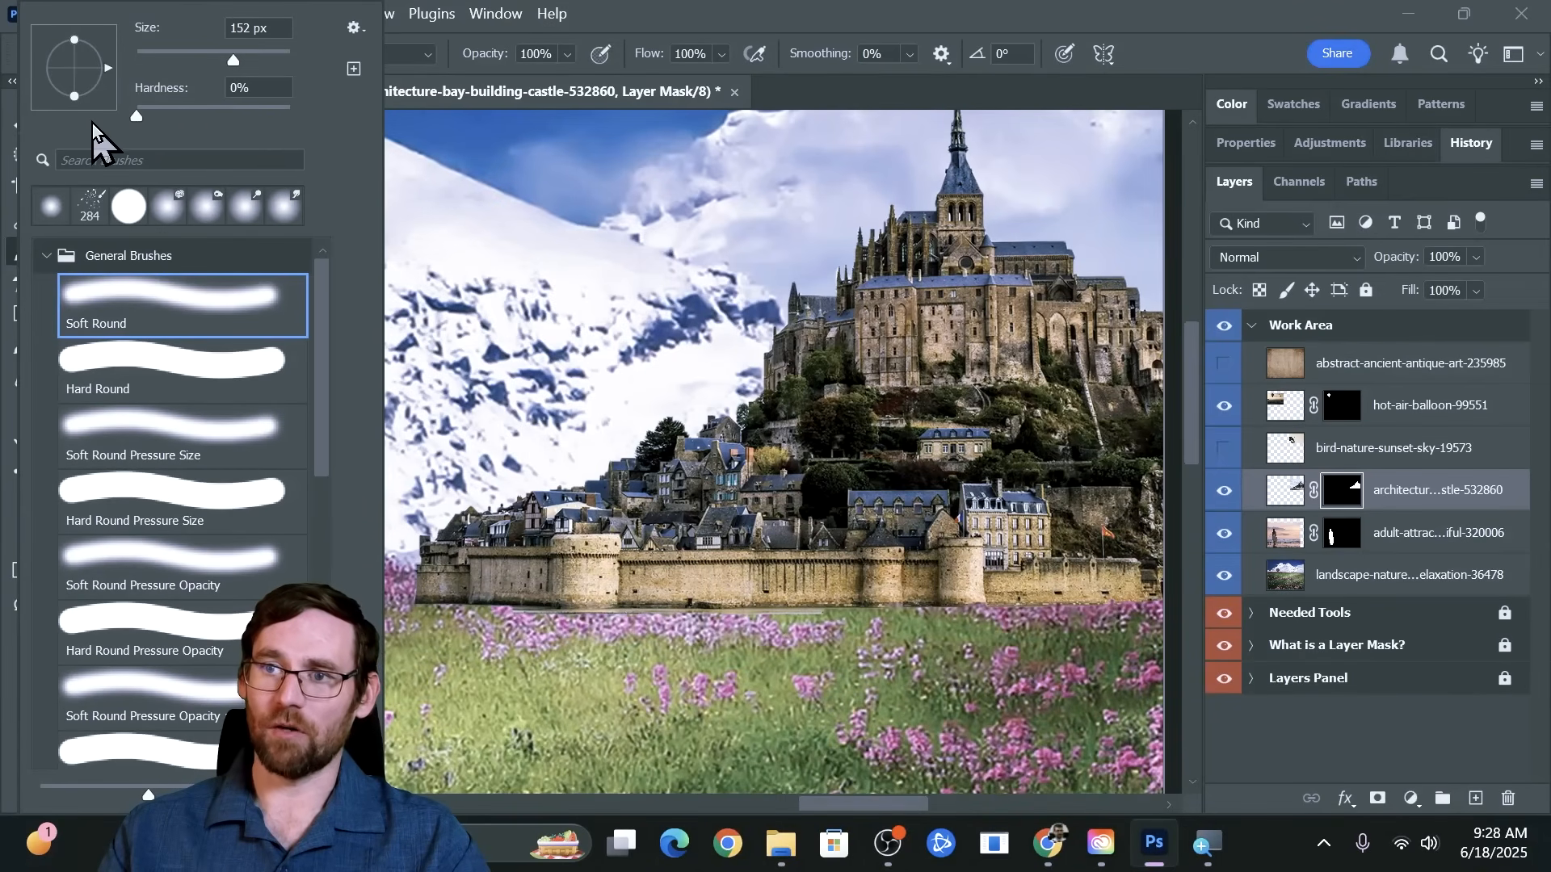
{"action": "left_click", "coordinate": [136, 115]}
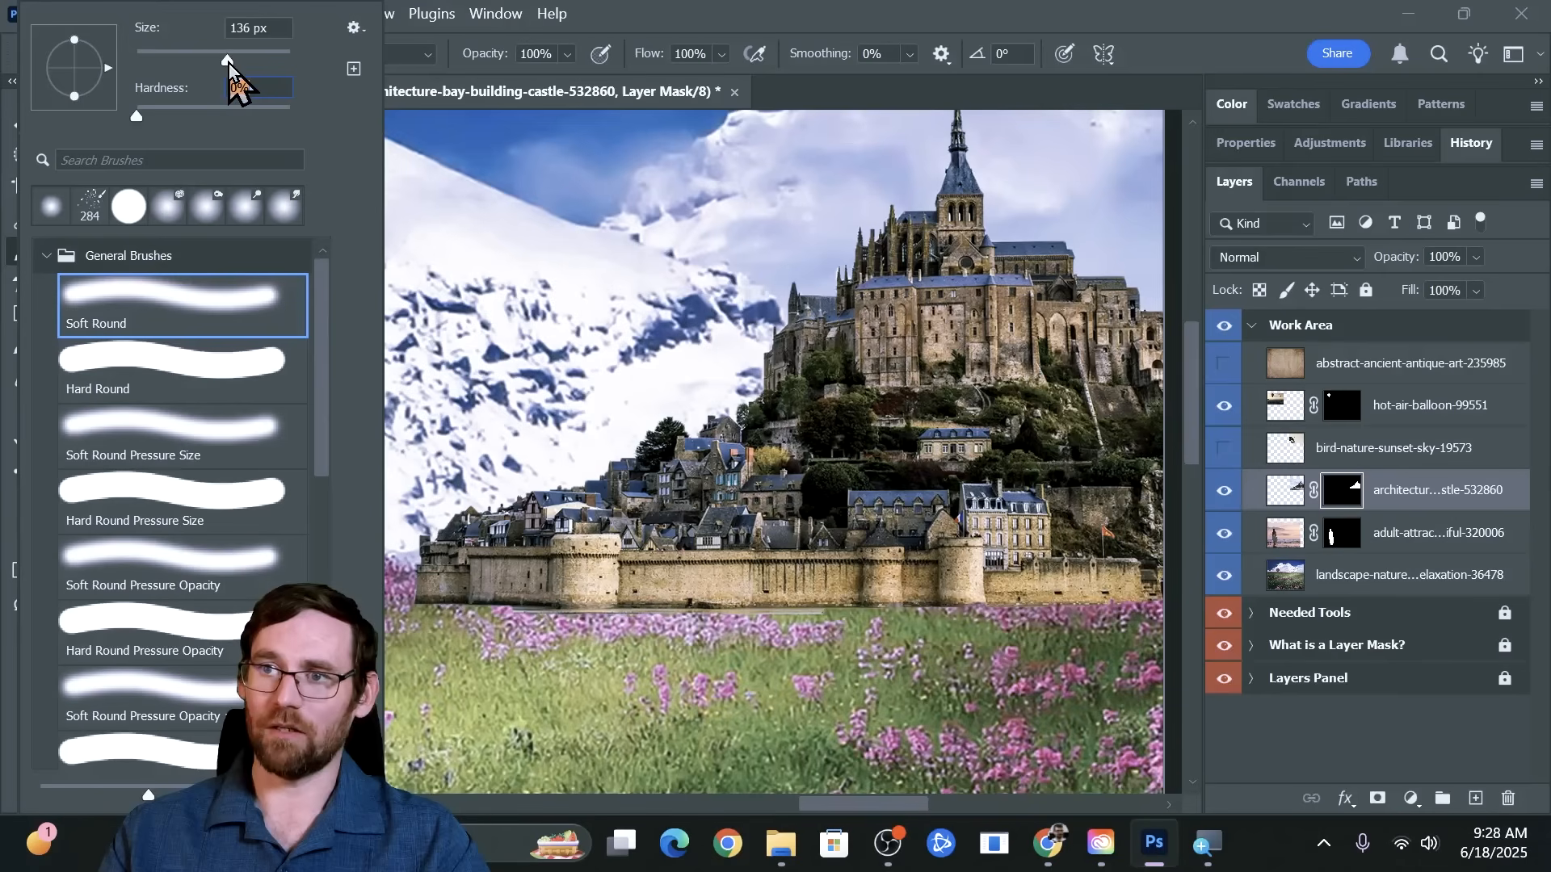
{"action": "left_click_drag", "start_coordinate": [234, 63], "coordinate": [232, 63]}
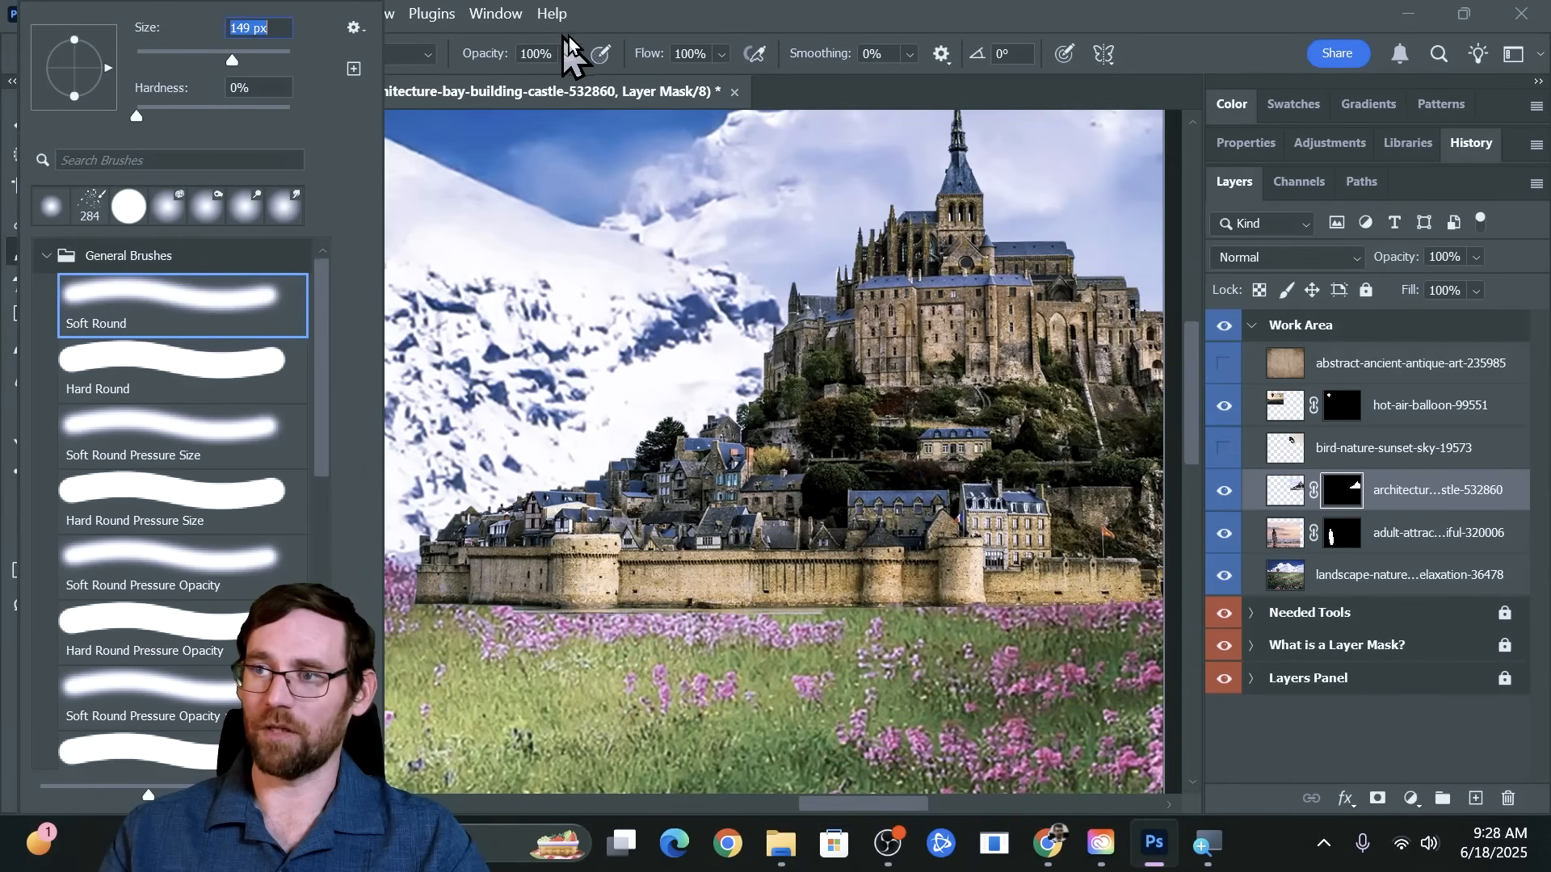
{"action": "left_click", "coordinate": [663, 30]}
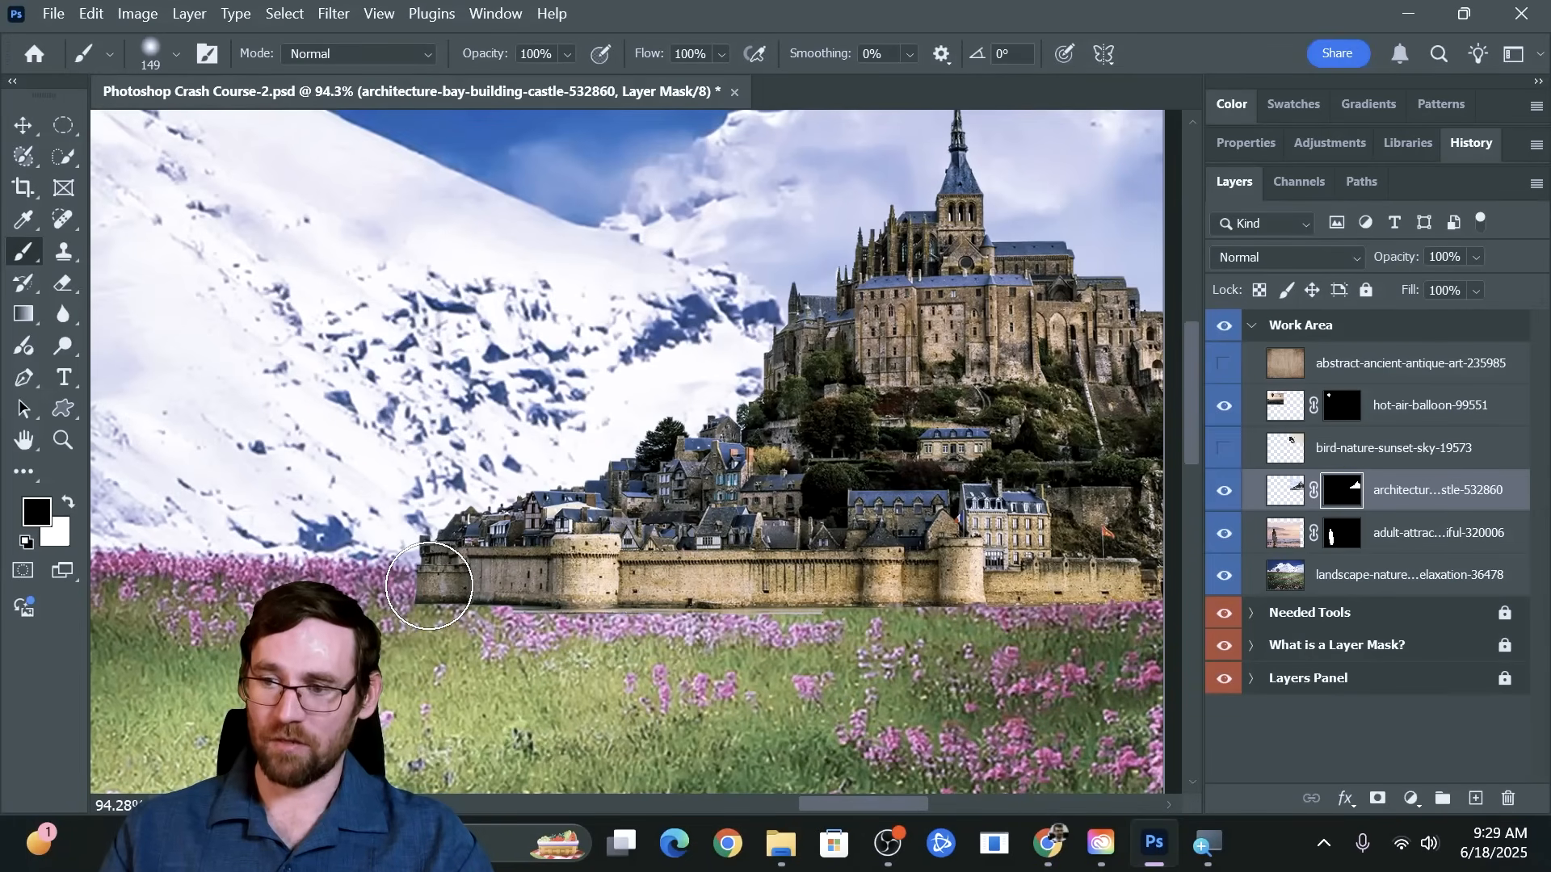
Try a soft black stroke across the castle wall on the mask and undo it, and try another below the wall at 100% hardness
{"action": "mouse_move", "coordinate": [422, 595]}
{"action": "left_mouse_down"}
{"action": "mouse_move", "coordinate": [460, 589]}
{"action": "mouse_move", "coordinate": [415, 582]}
{"action": "mouse_move", "coordinate": [420, 569]}
{"action": "mouse_move", "coordinate": [870, 583]}
{"action": "left_mouse_up"}
{"action": "key", "text": "ctrl+z"}
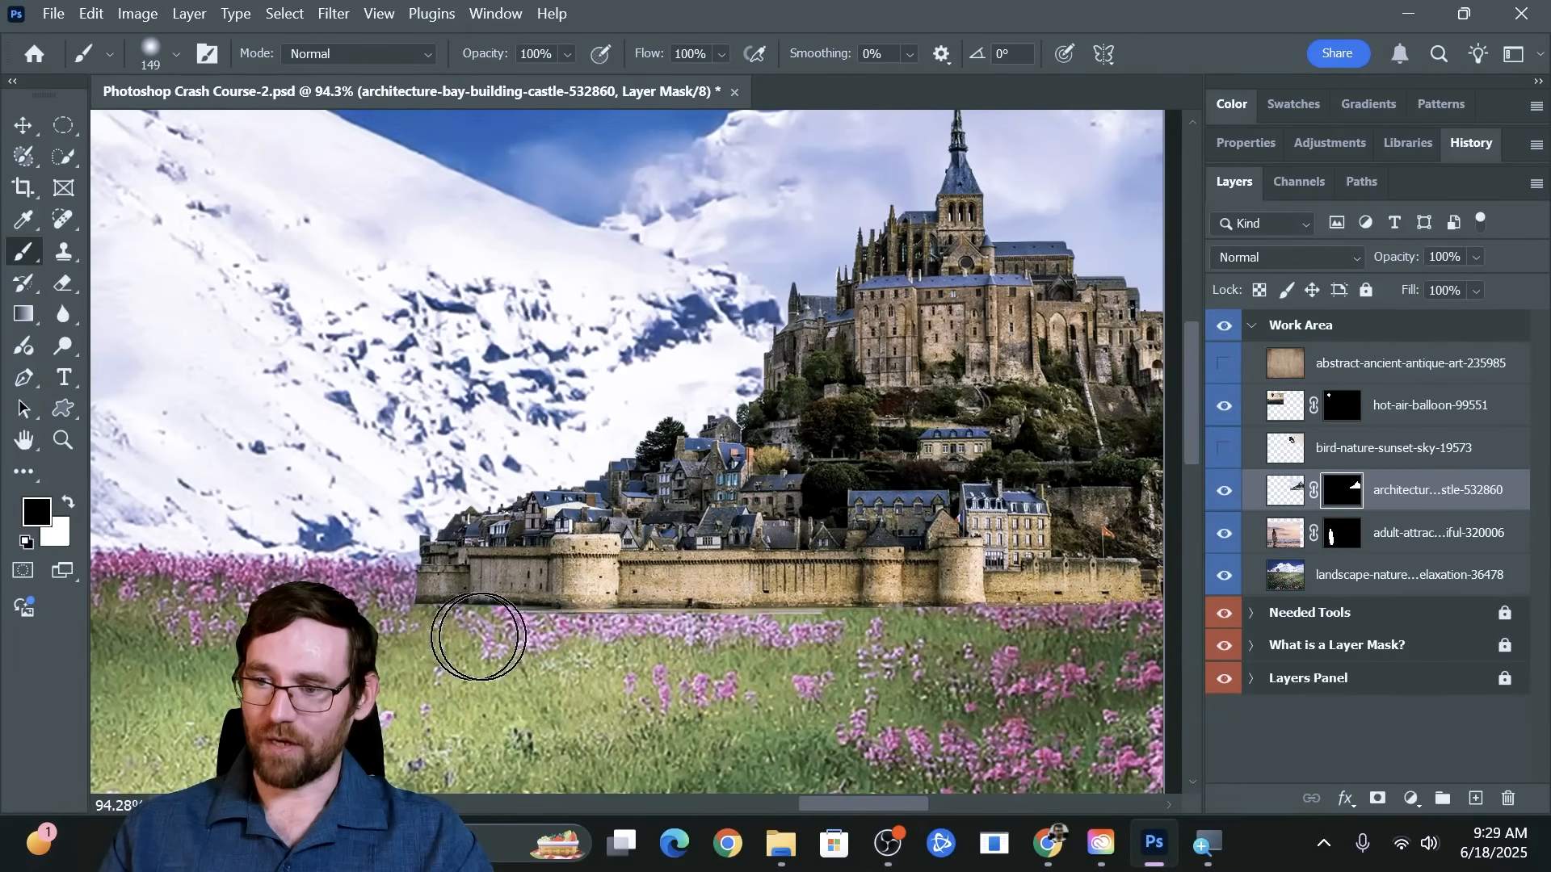
{"action": "left_click", "coordinate": [151, 56]}
{"action": "left_click_drag", "start_coordinate": [137, 118], "coordinate": [315, 120]}
{"action": "left_click", "coordinate": [628, 28]}
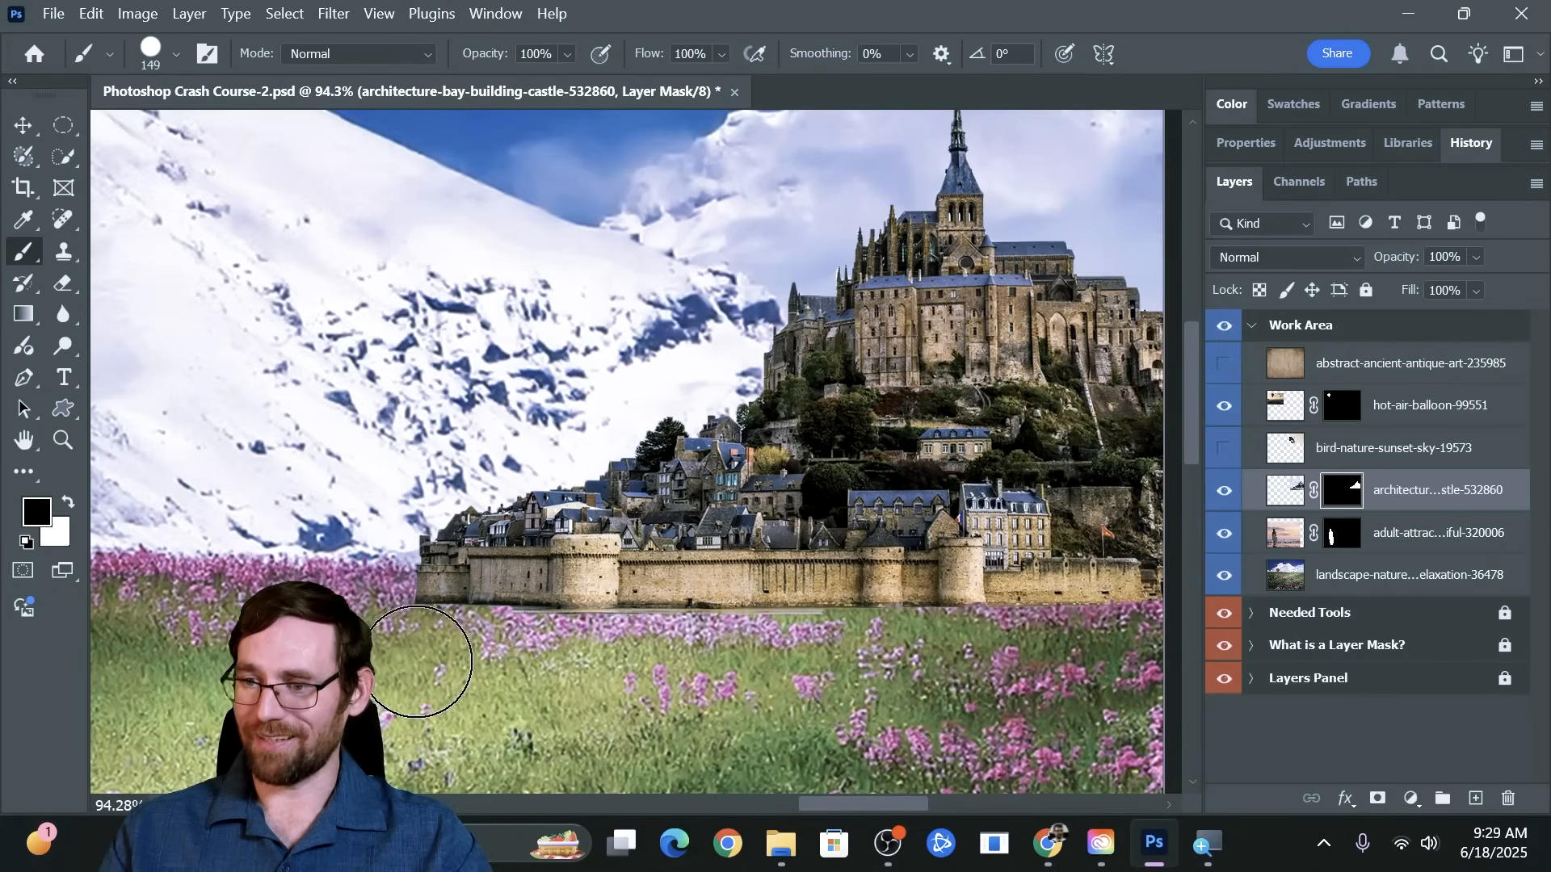
{"action": "left_click_drag", "start_coordinate": [408, 646], "coordinate": [845, 664]}
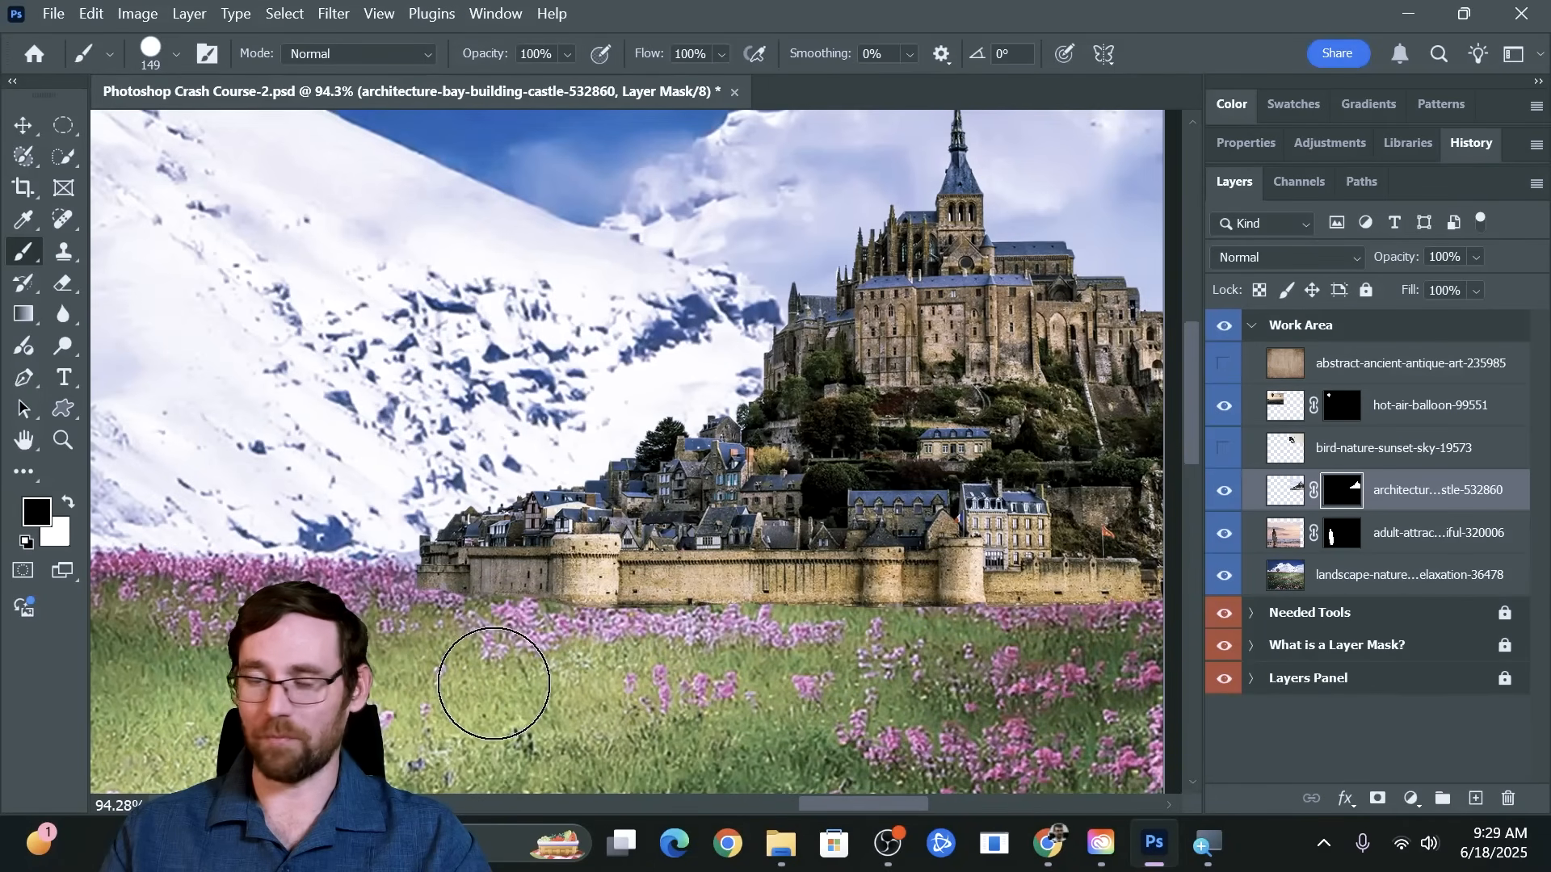
Set the brush hardness to 0% and paint black along the castle wall's base on the mask to blend it into the flowers
{"action": "left_click", "coordinate": [150, 50]}
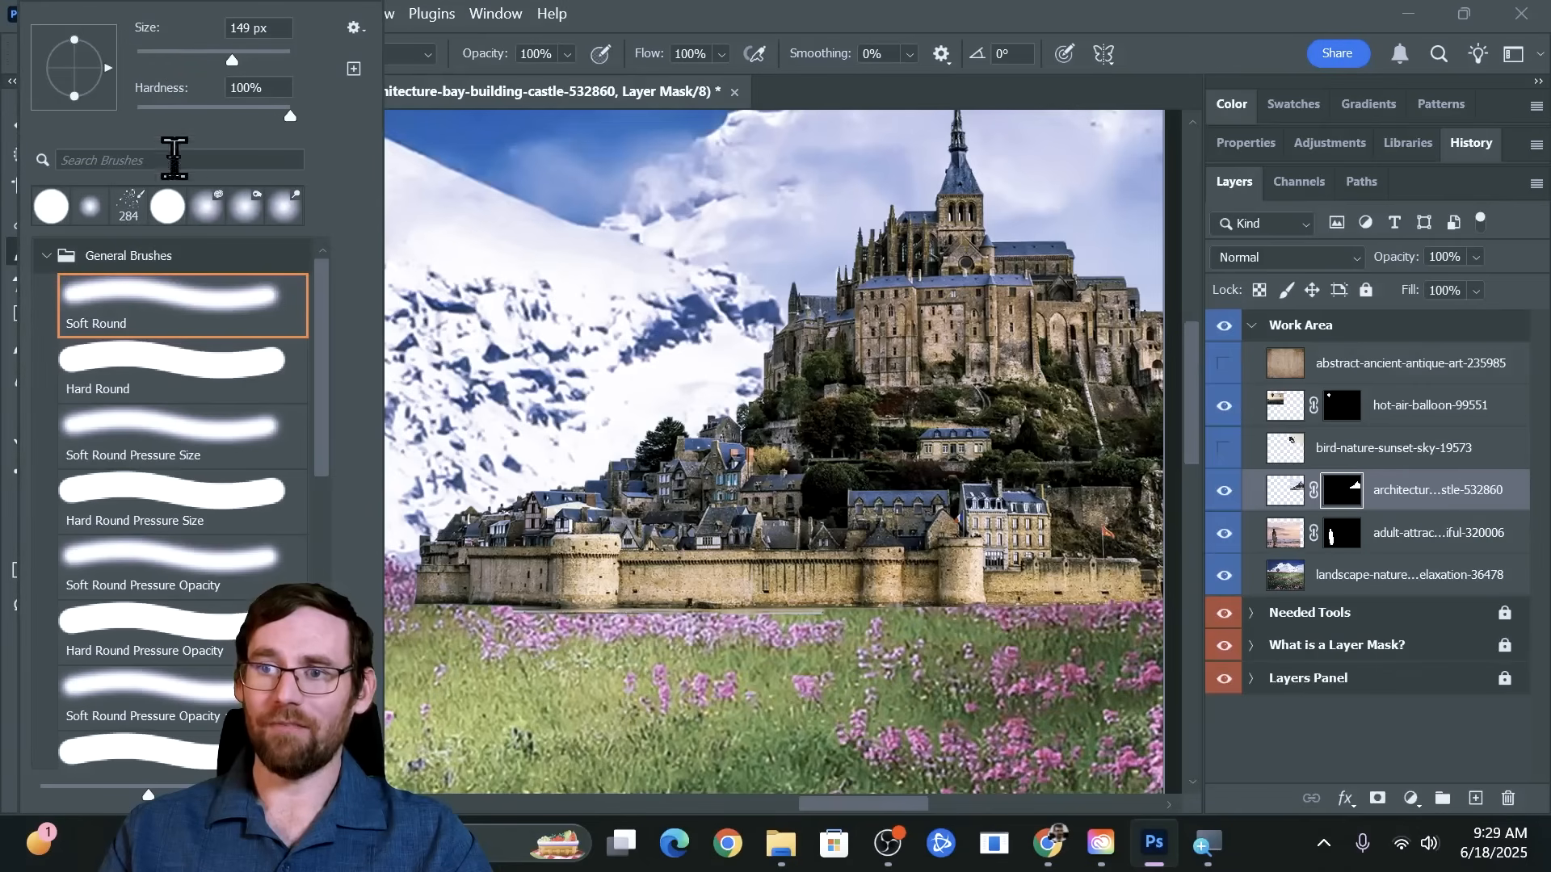
{"action": "left_click", "coordinate": [137, 109]}
{"action": "left_click", "coordinate": [683, 31]}
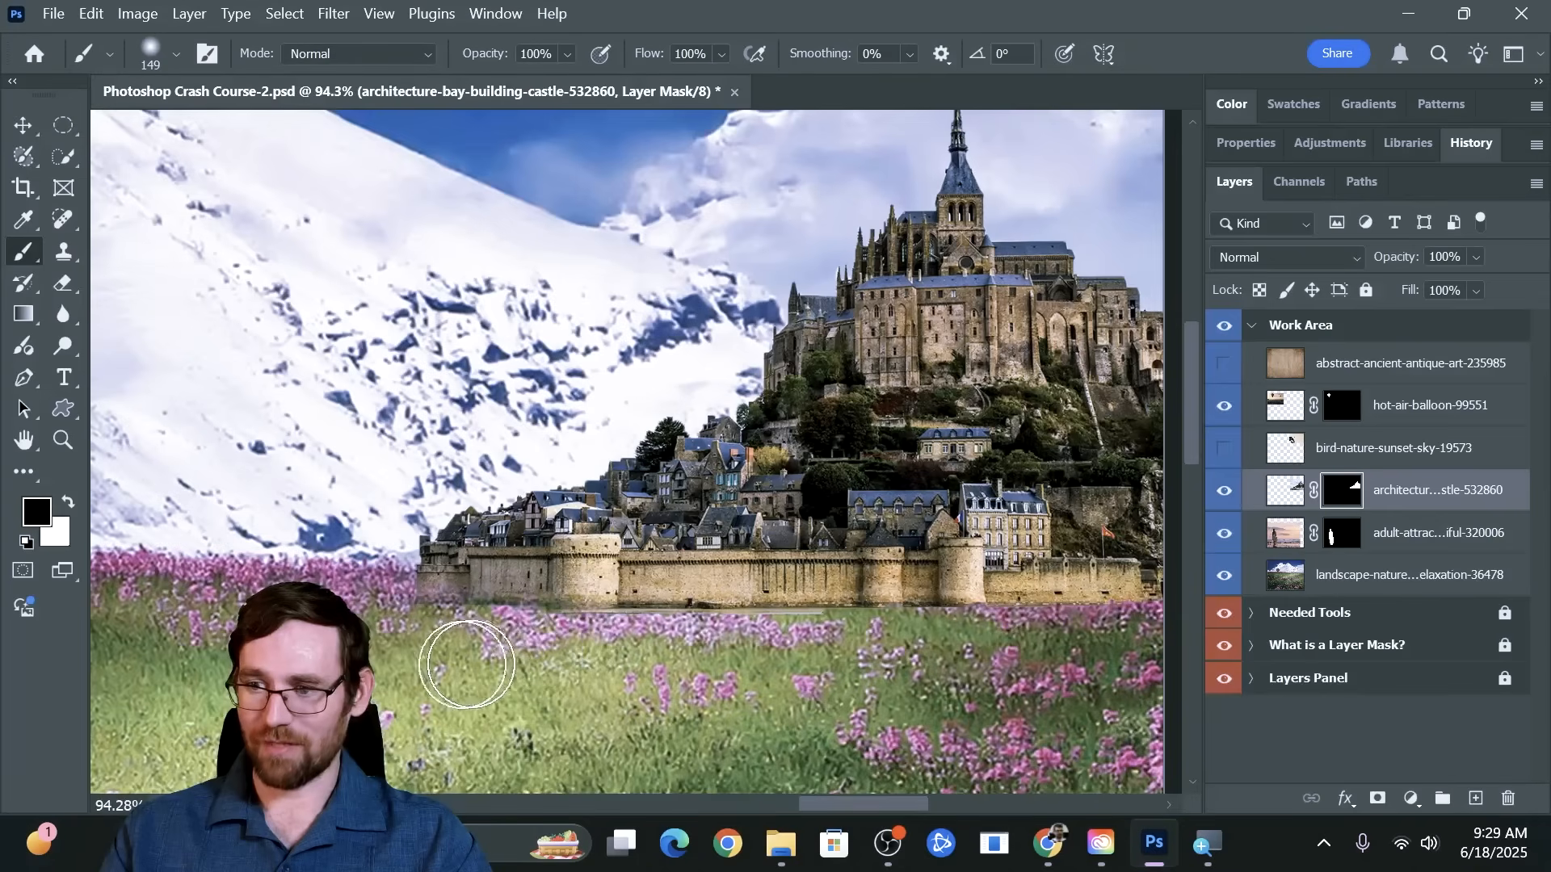
{"action": "mouse_move", "coordinate": [577, 660]}
{"action": "left_mouse_down"}
{"action": "mouse_move", "coordinate": [637, 662]}
{"action": "mouse_move", "coordinate": [540, 669]}
{"action": "mouse_move", "coordinate": [710, 646]}
{"action": "mouse_move", "coordinate": [807, 655]}
{"action": "mouse_move", "coordinate": [642, 672]}
{"action": "mouse_move", "coordinate": [744, 651]}
{"action": "mouse_move", "coordinate": [1021, 646]}
{"action": "mouse_move", "coordinate": [839, 663]}
{"action": "mouse_move", "coordinate": [1112, 647]}
{"action": "mouse_move", "coordinate": [883, 672]}
{"action": "mouse_move", "coordinate": [974, 640]}
{"action": "mouse_move", "coordinate": [1167, 638]}
{"action": "mouse_move", "coordinate": [1053, 659]}
{"action": "mouse_move", "coordinate": [666, 632]}
{"action": "mouse_move", "coordinate": [460, 653]}
{"action": "left_mouse_up"}
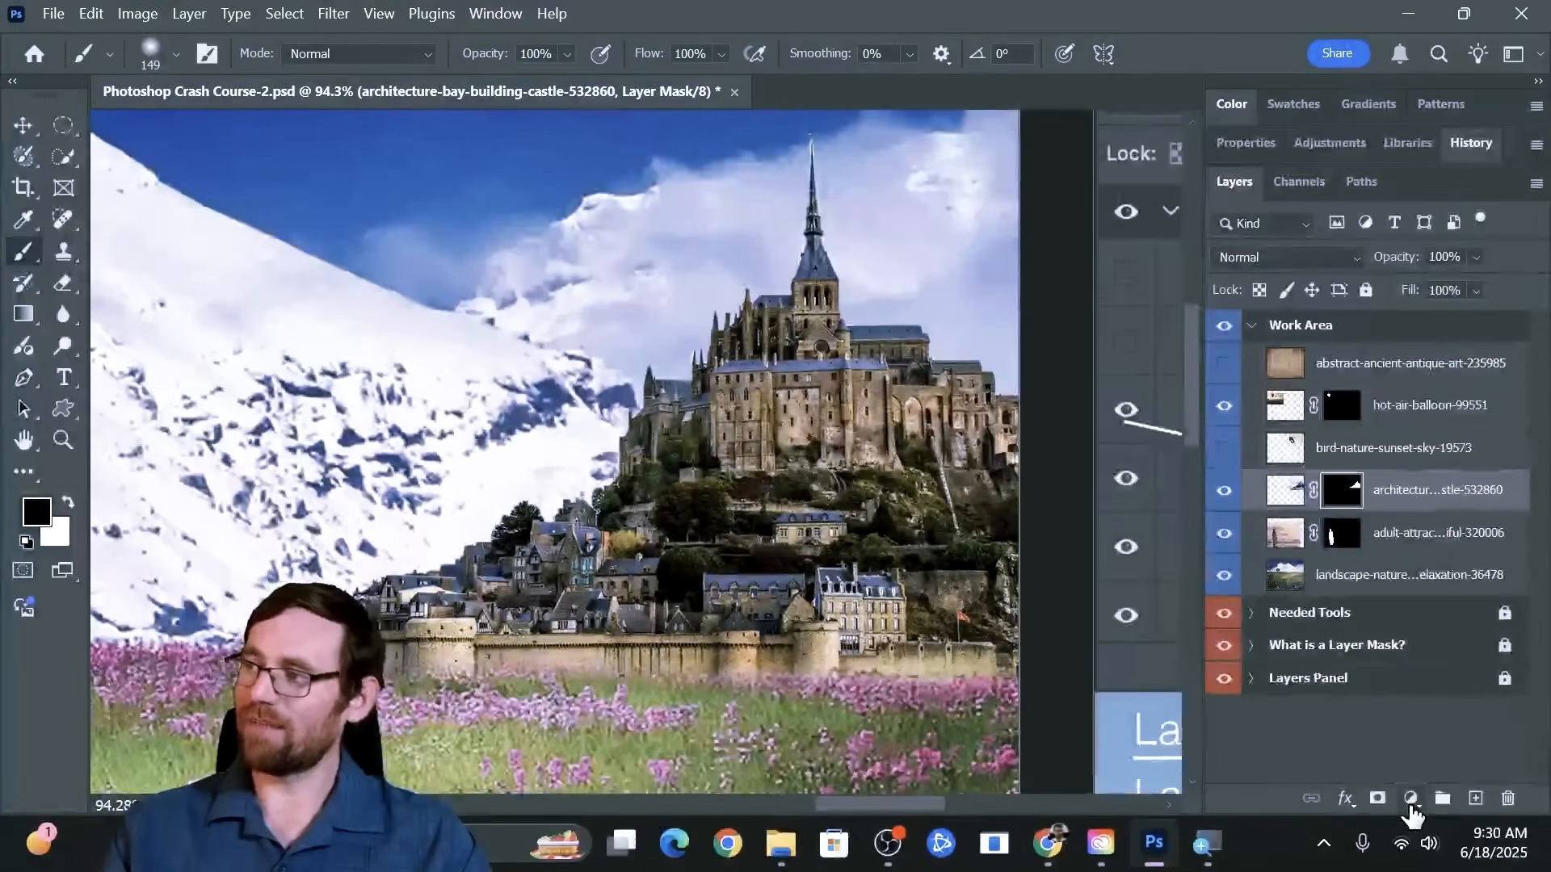
Add a Hue/Saturation adjustment layer directly above the castle layer
{"action": "left_click", "coordinate": [1329, 144]}
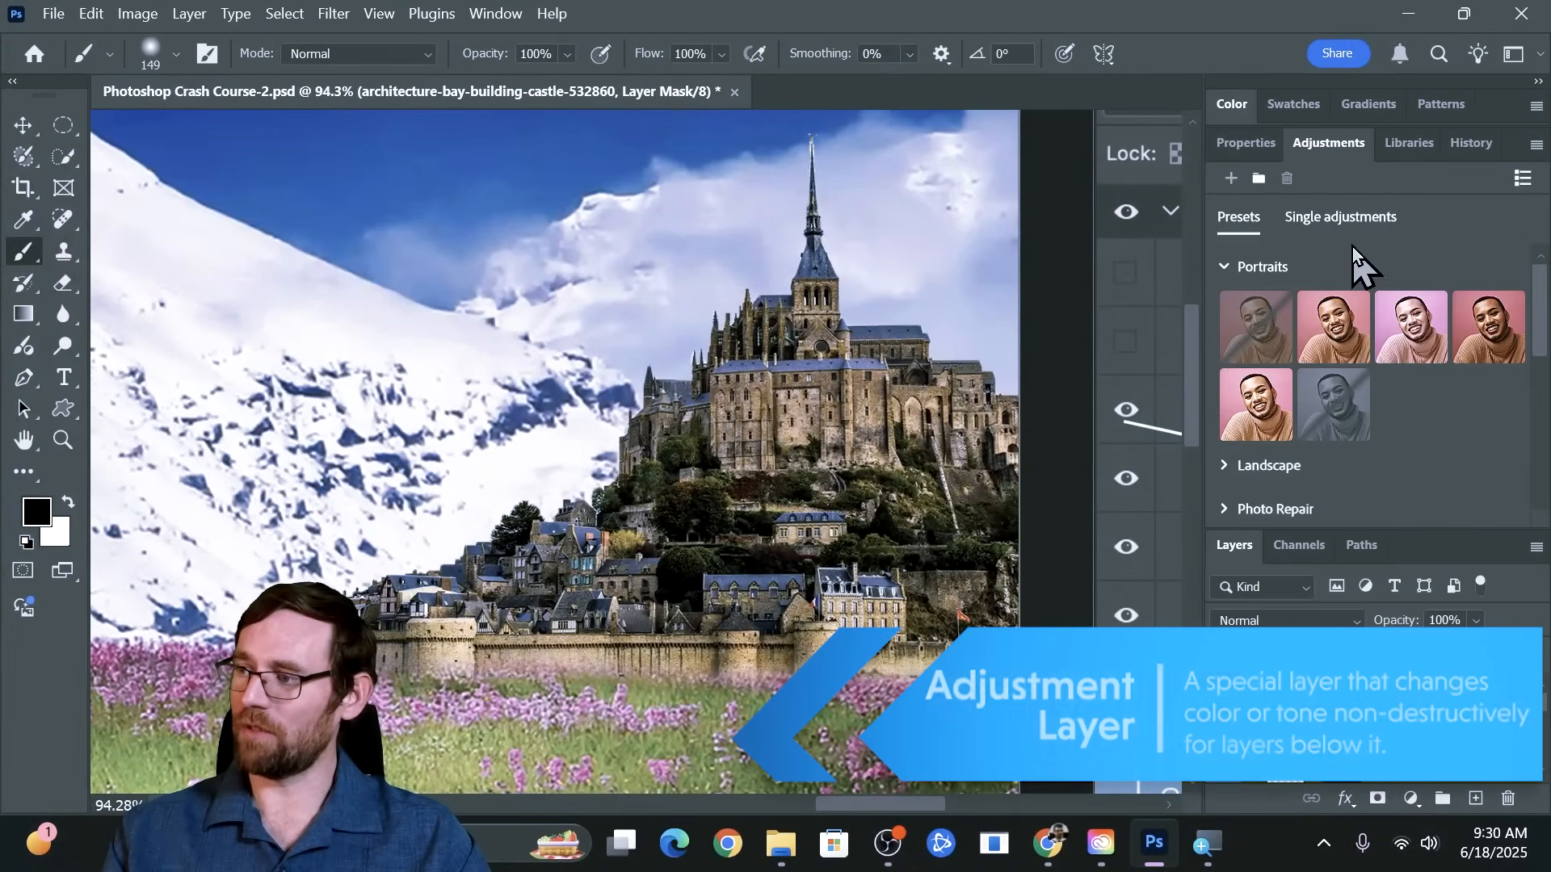
{"action": "double_click", "coordinate": [1326, 147]}
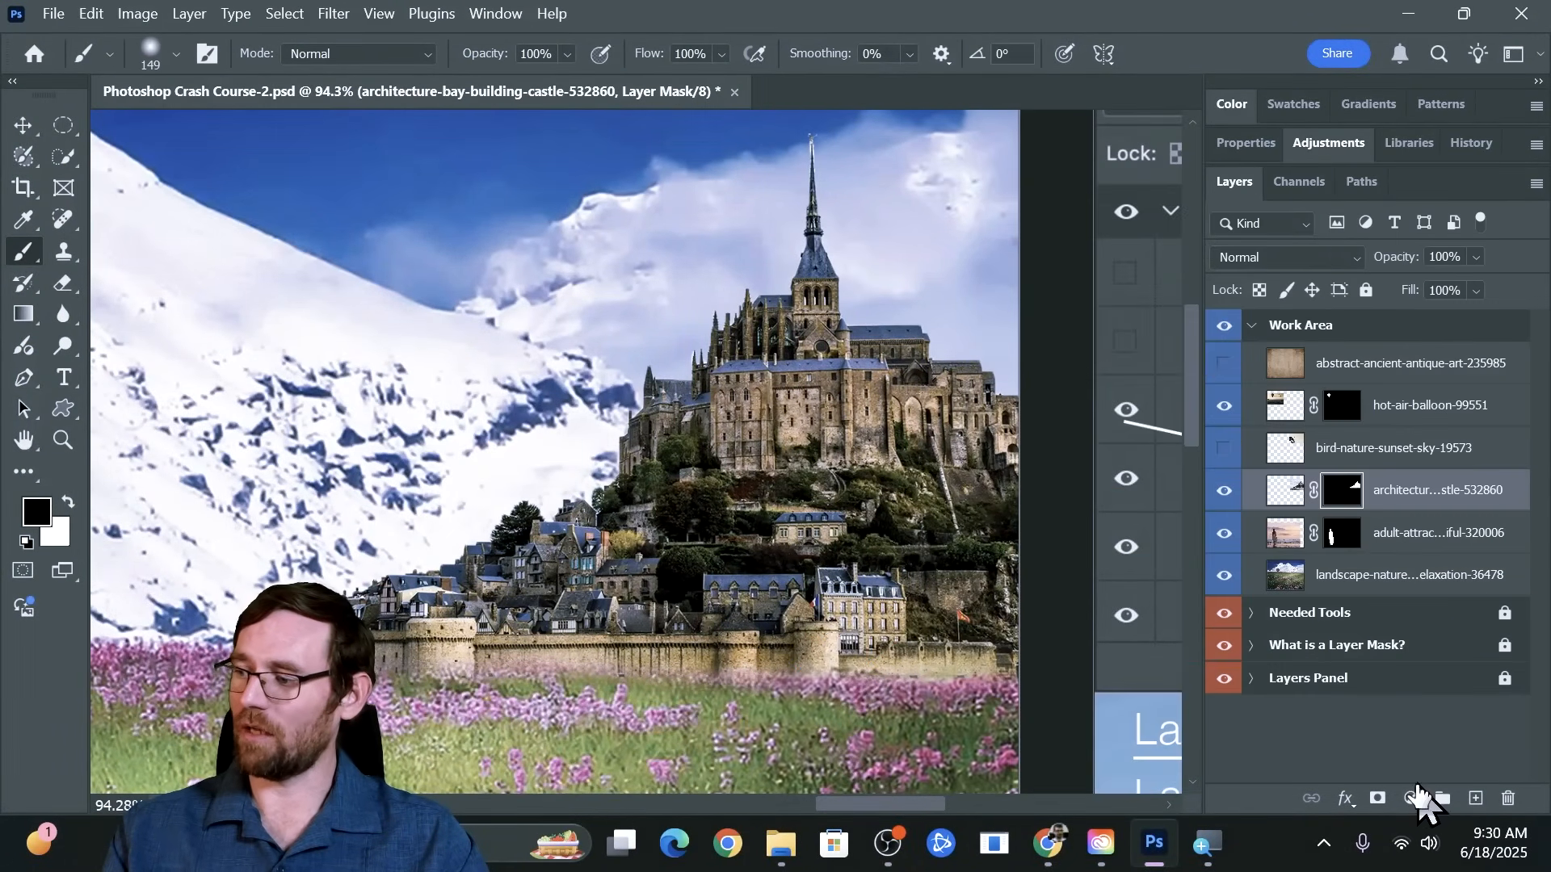
{"action": "left_click", "coordinate": [1411, 800]}
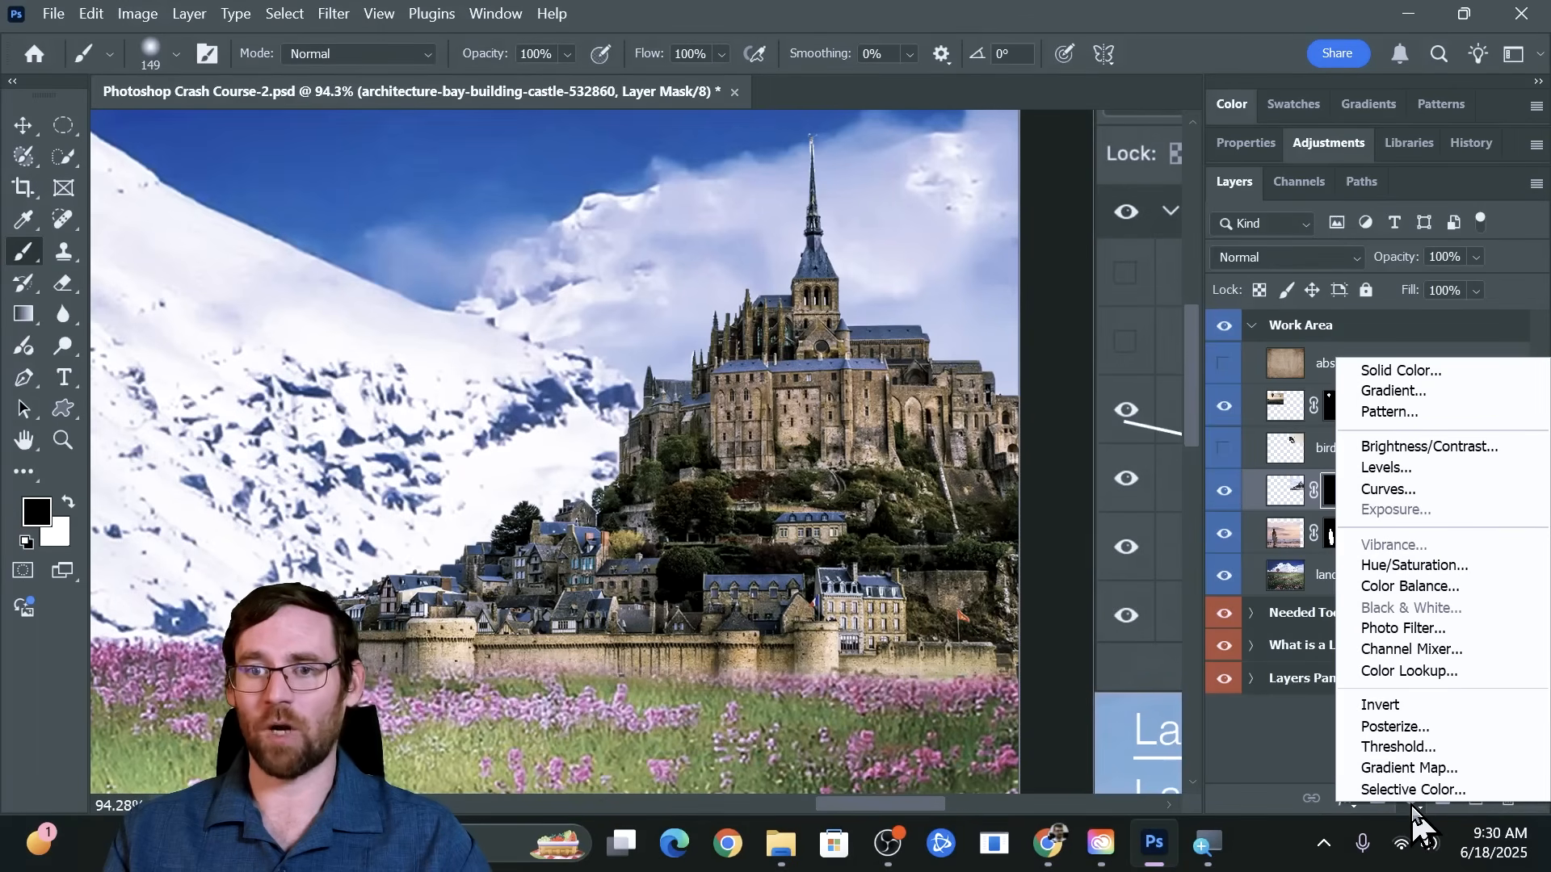
{"action": "left_click", "coordinate": [1426, 567]}
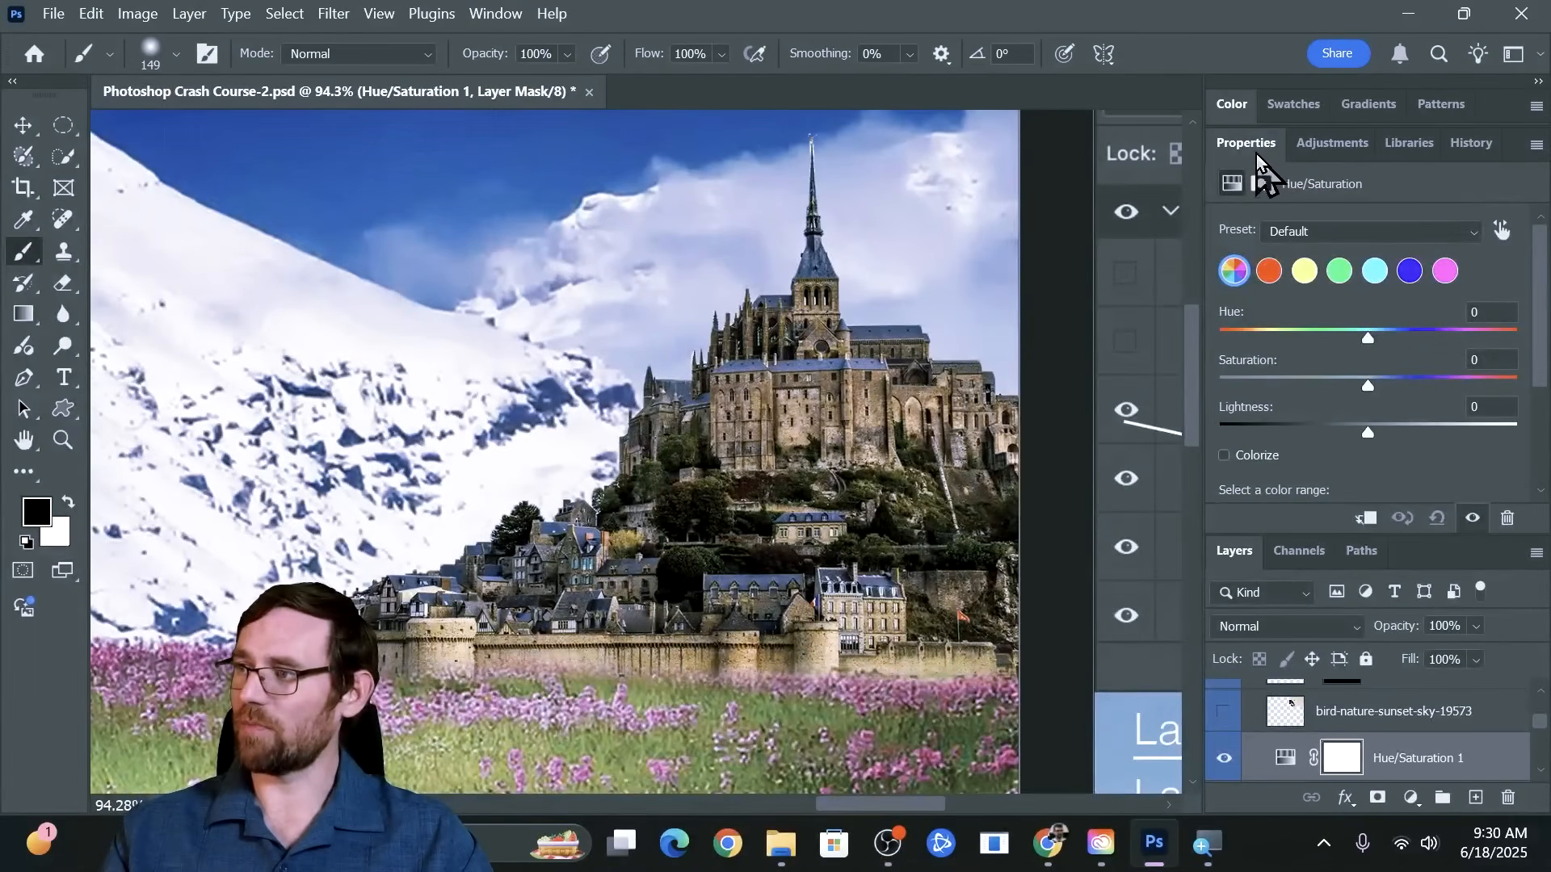
Shift the Hue/Saturation adjustment's hue to -158 and clip the adjustment to the castle layer directly below it
{"action": "double_click", "coordinate": [1257, 150]}
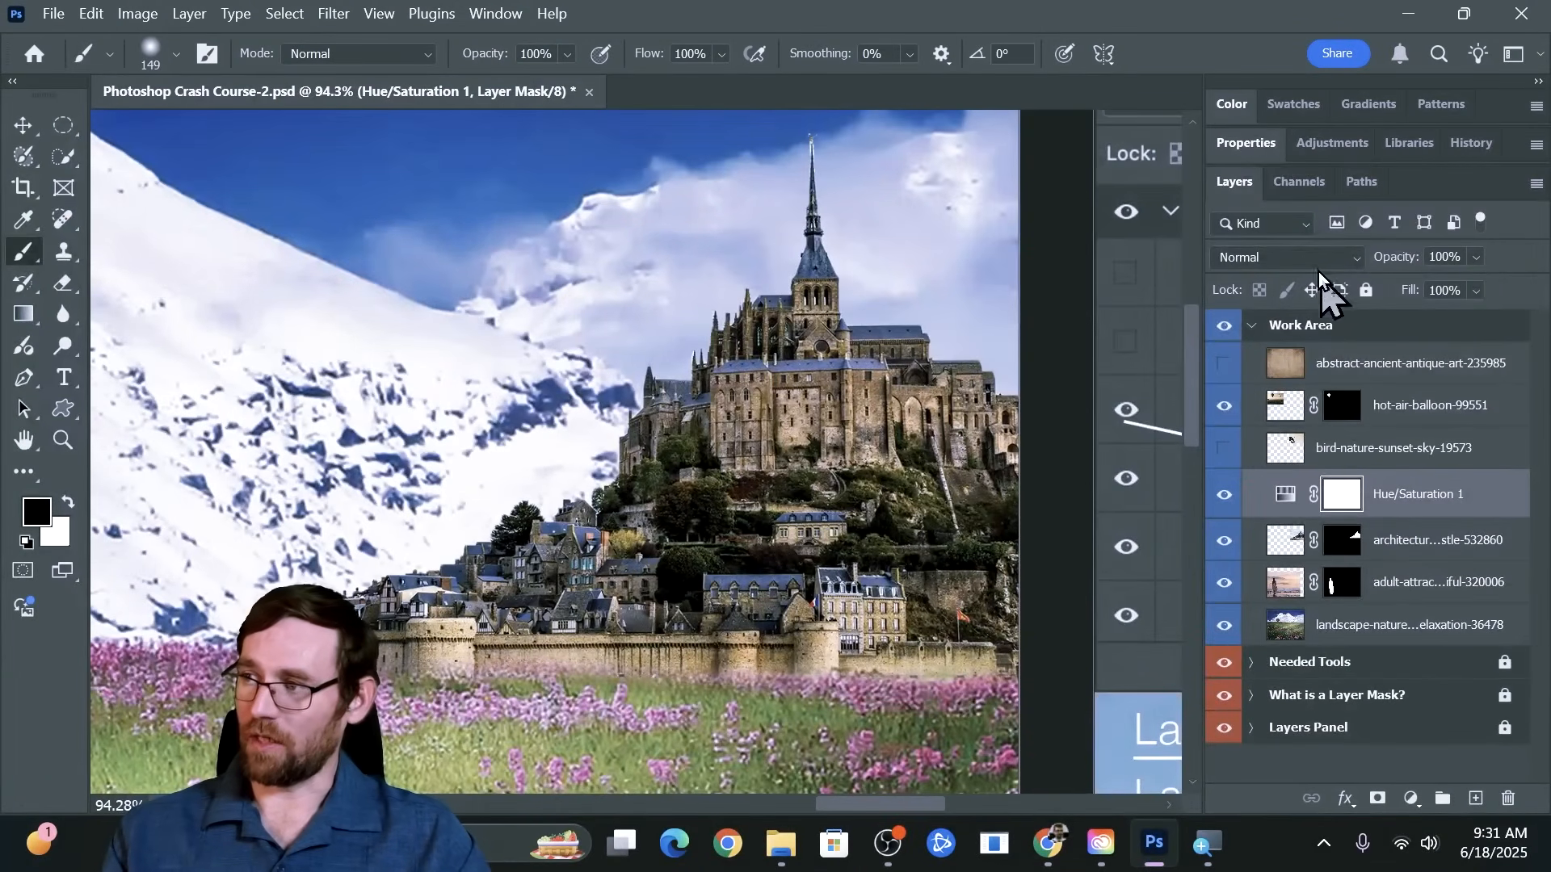
{"action": "left_click", "coordinate": [1260, 150]}
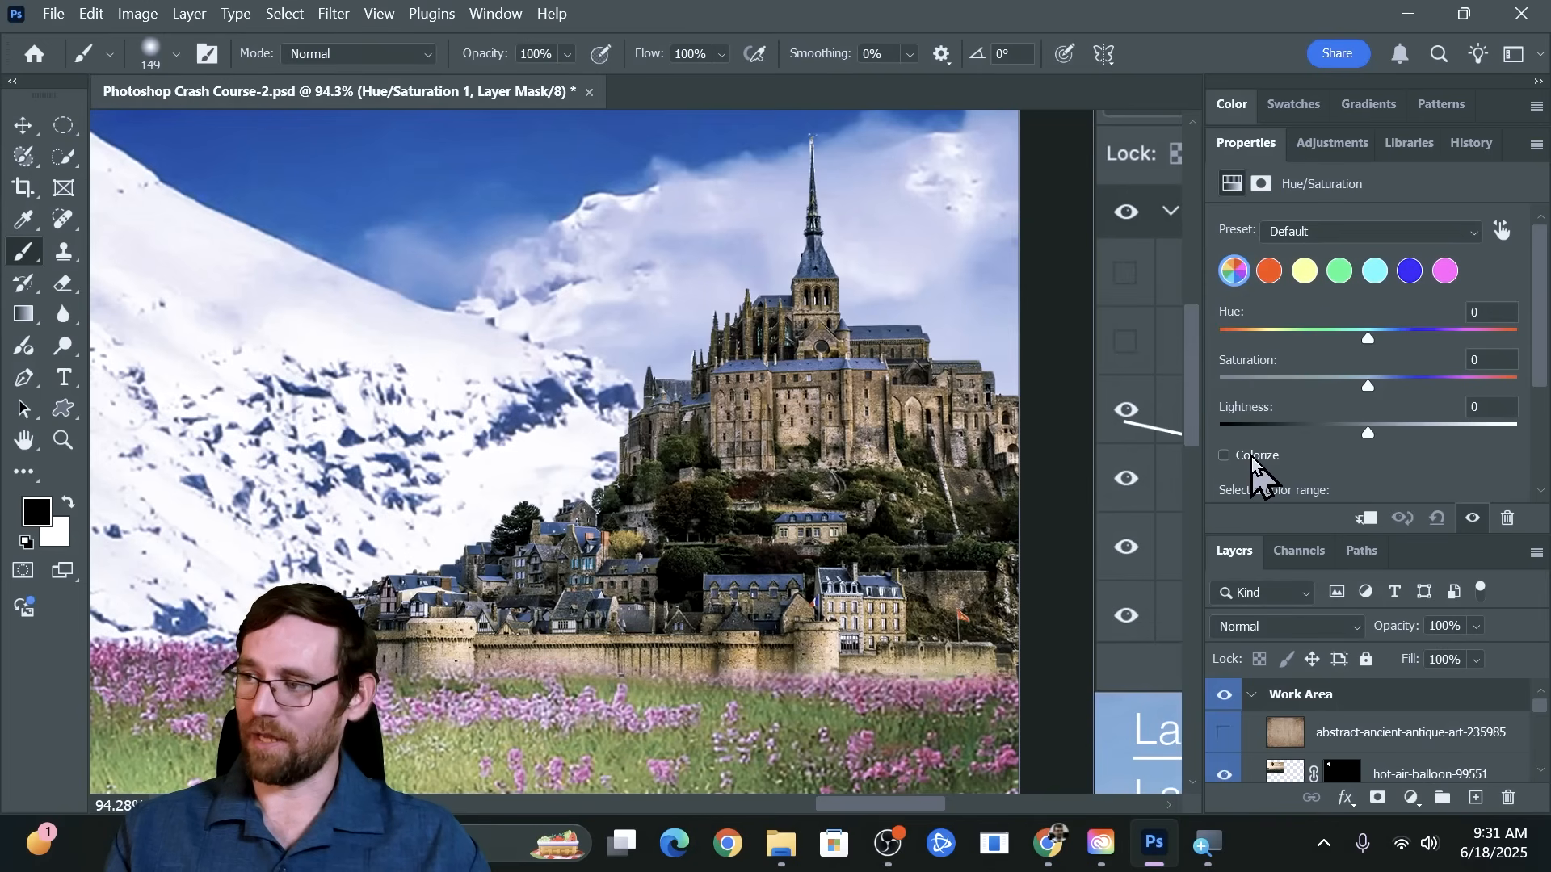
{"action": "left_click_drag", "start_coordinate": [1367, 339], "coordinate": [1244, 338]}
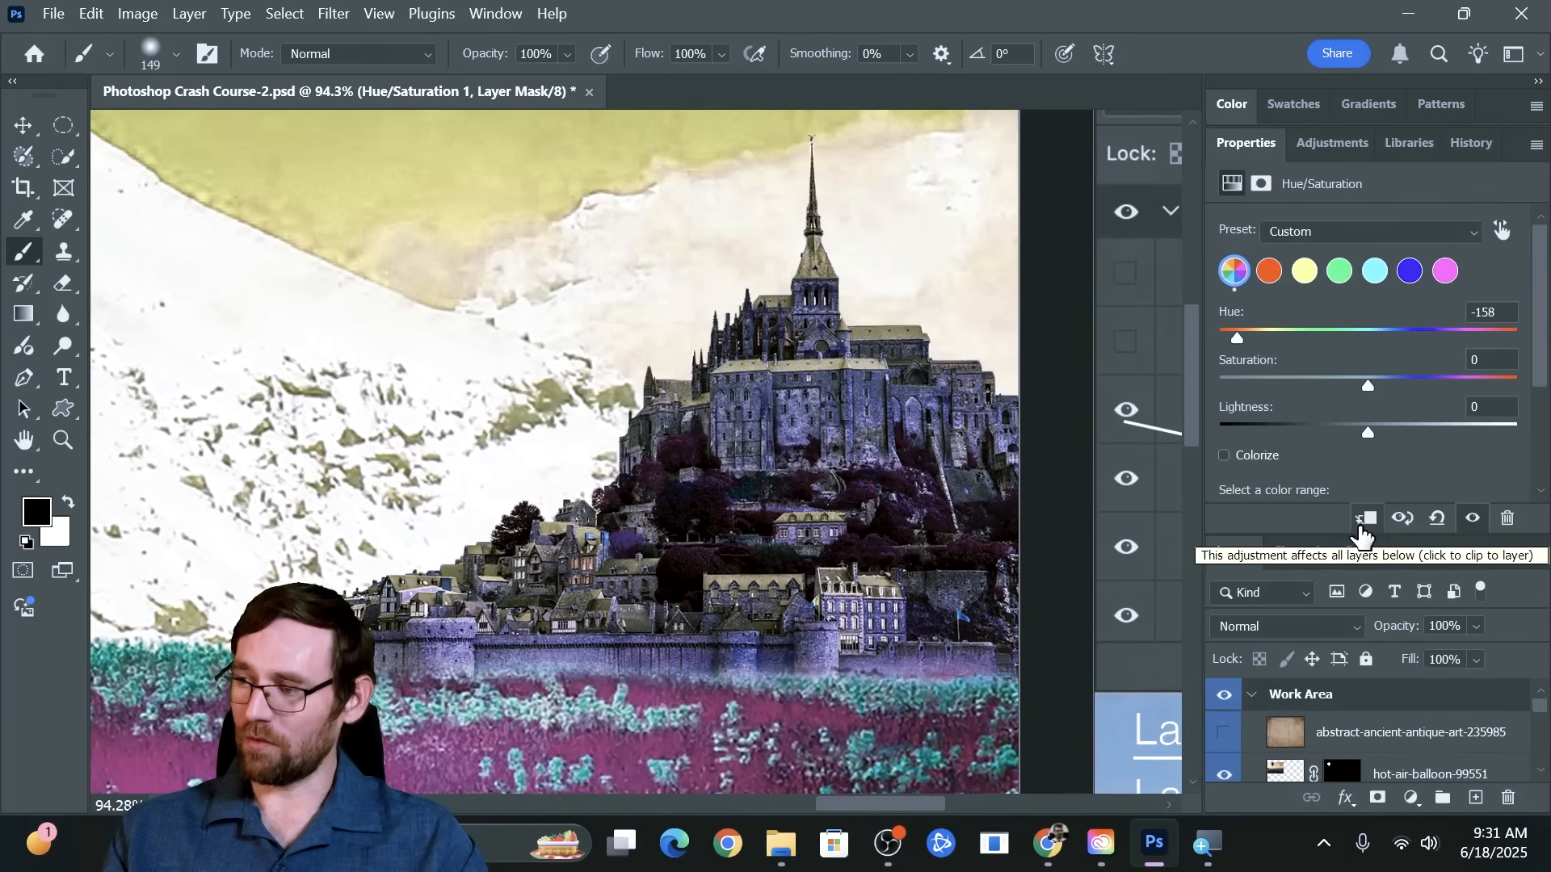
{"action": "left_click_drag", "start_coordinate": [1339, 536], "coordinate": [1329, 432]}
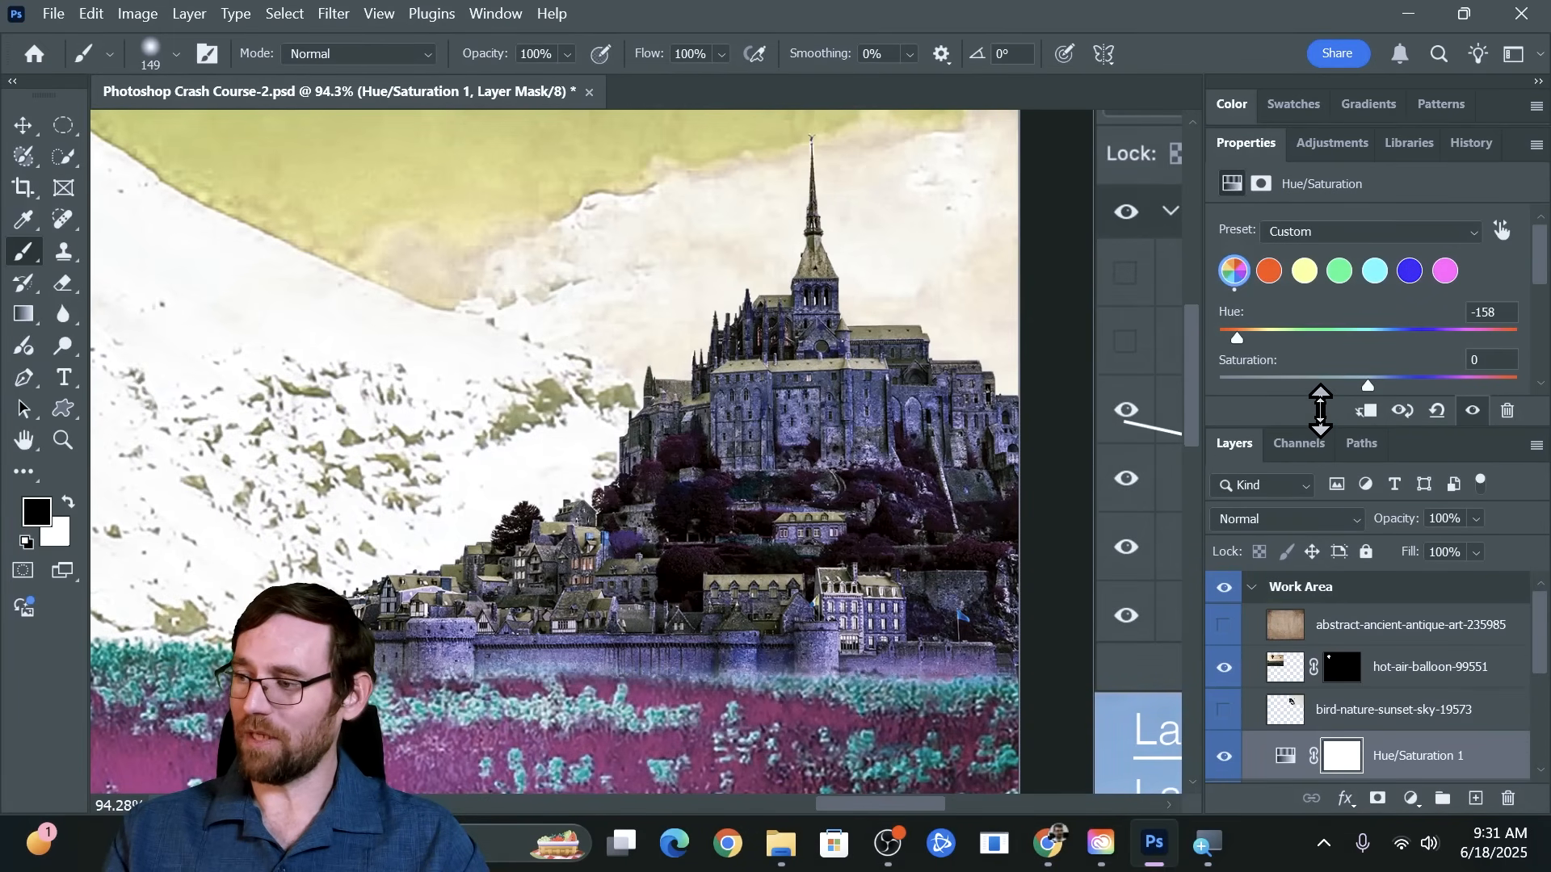
{"action": "scroll", "coordinate": [1331, 638], "scroll_direction": "down", "scroll_amount": 2}
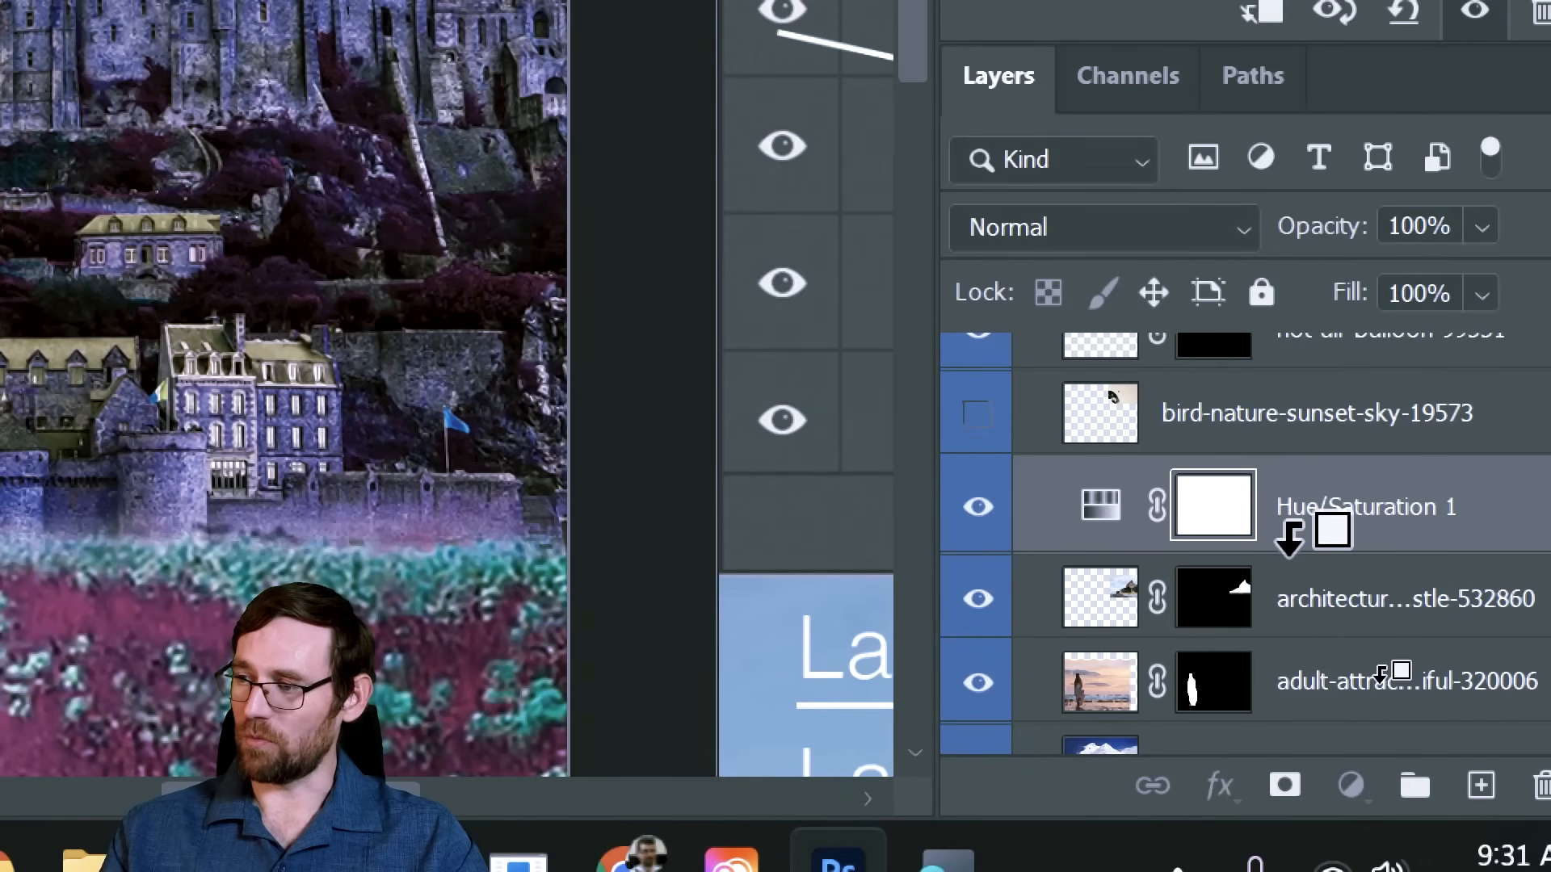
{"action": "left_click", "coordinate": [1290, 534], "text": "alt"}
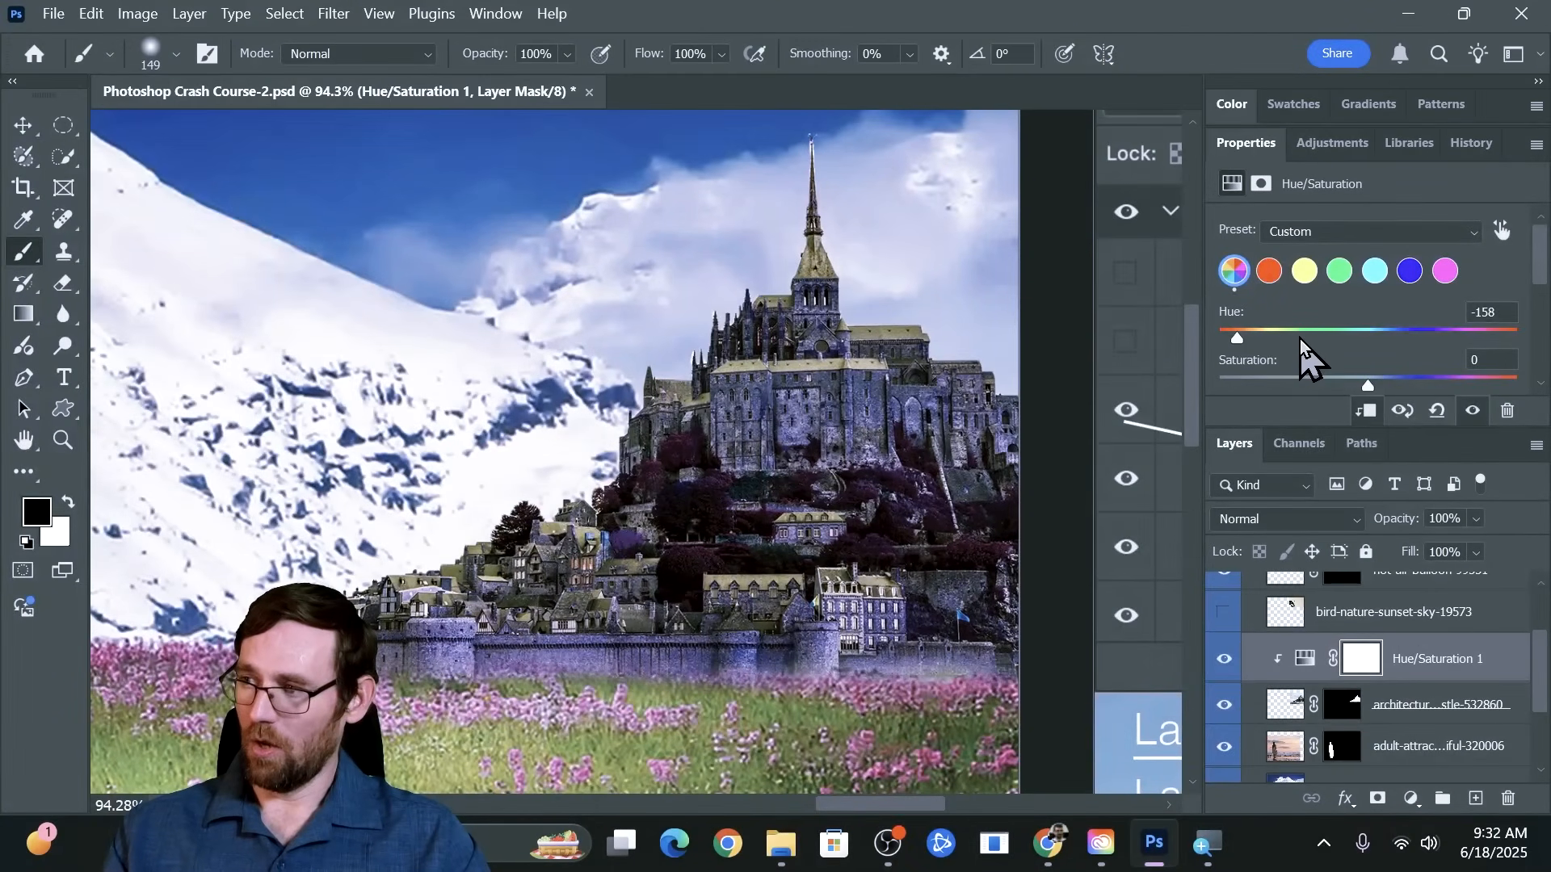
Try castle hues of +100, +88 and -70 in the clipped Hue/Saturation adjustment, ending at +117
{"action": "left_click_drag", "start_coordinate": [1301, 338], "coordinate": [1416, 341]}
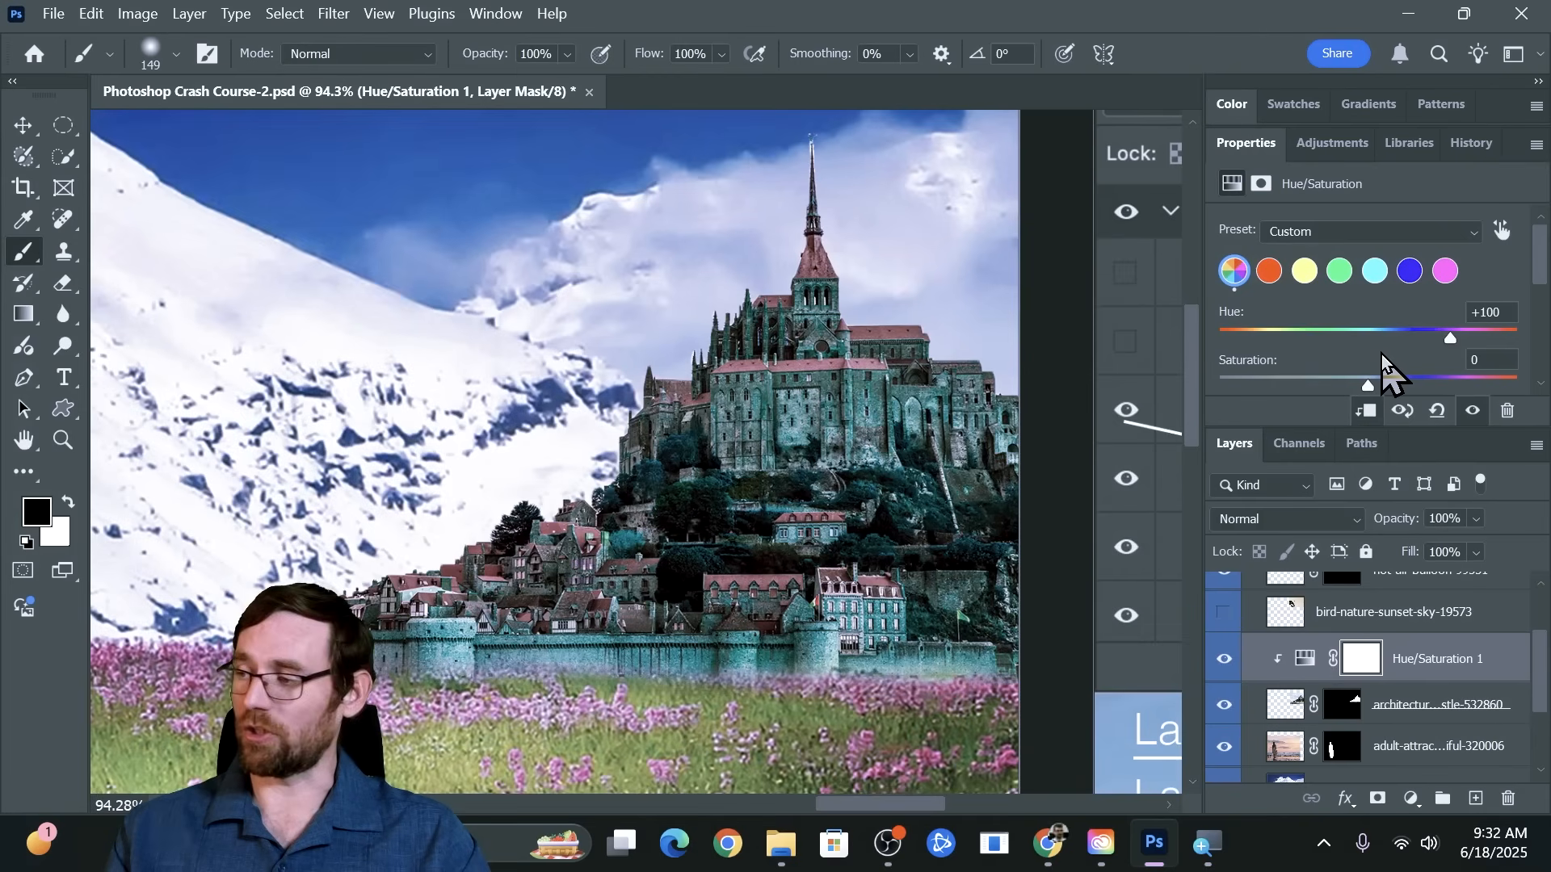
{"action": "left_click_drag", "start_coordinate": [1445, 340], "coordinate": [1446, 340]}
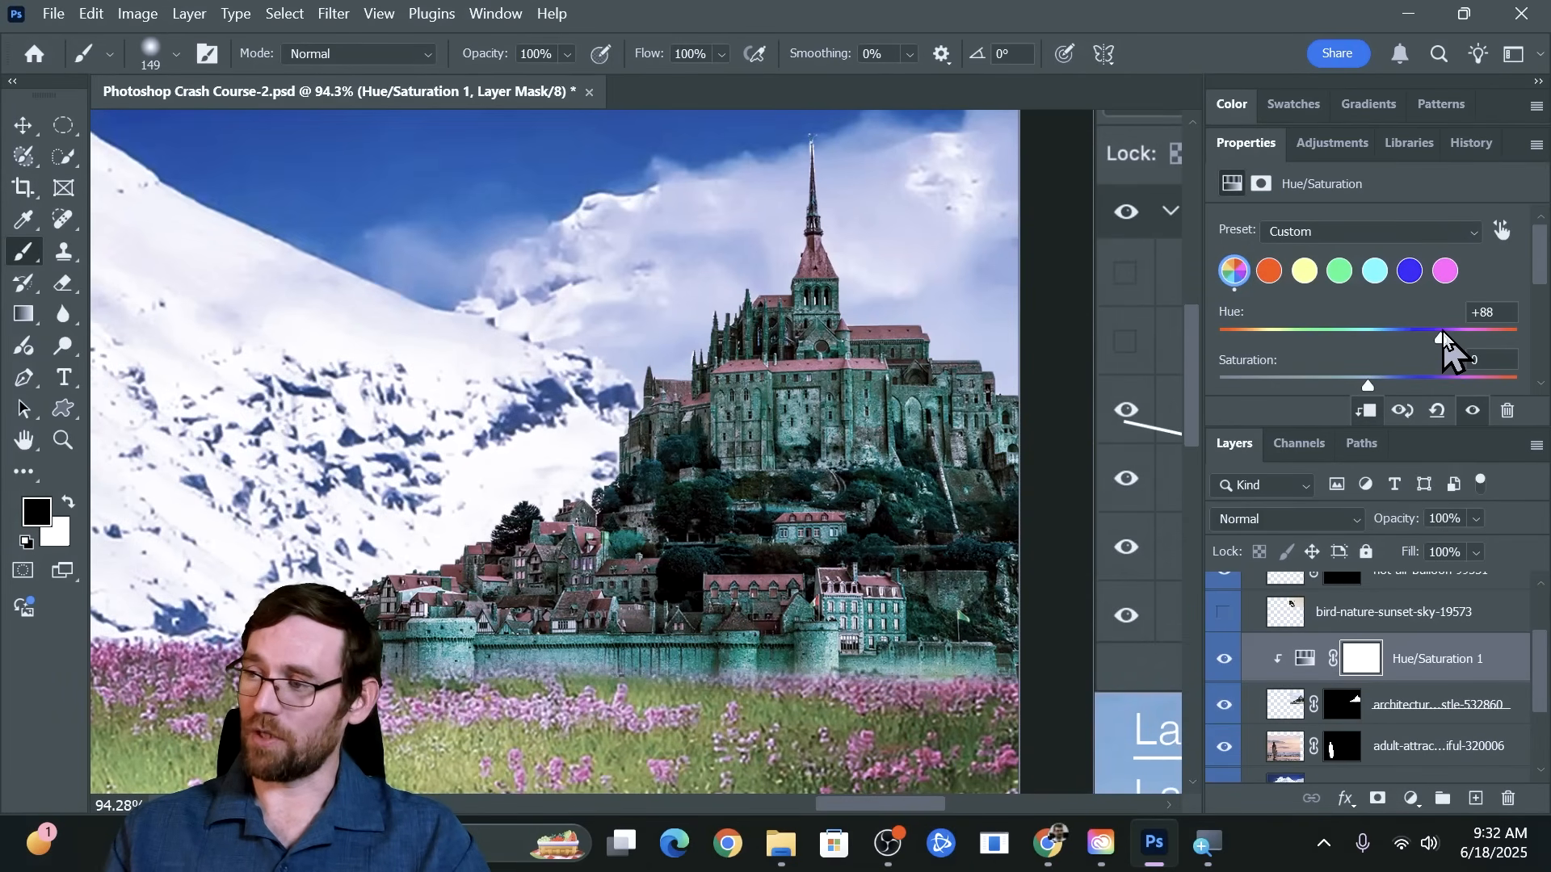
{"action": "left_click_drag", "start_coordinate": [1441, 341], "coordinate": [1311, 337]}
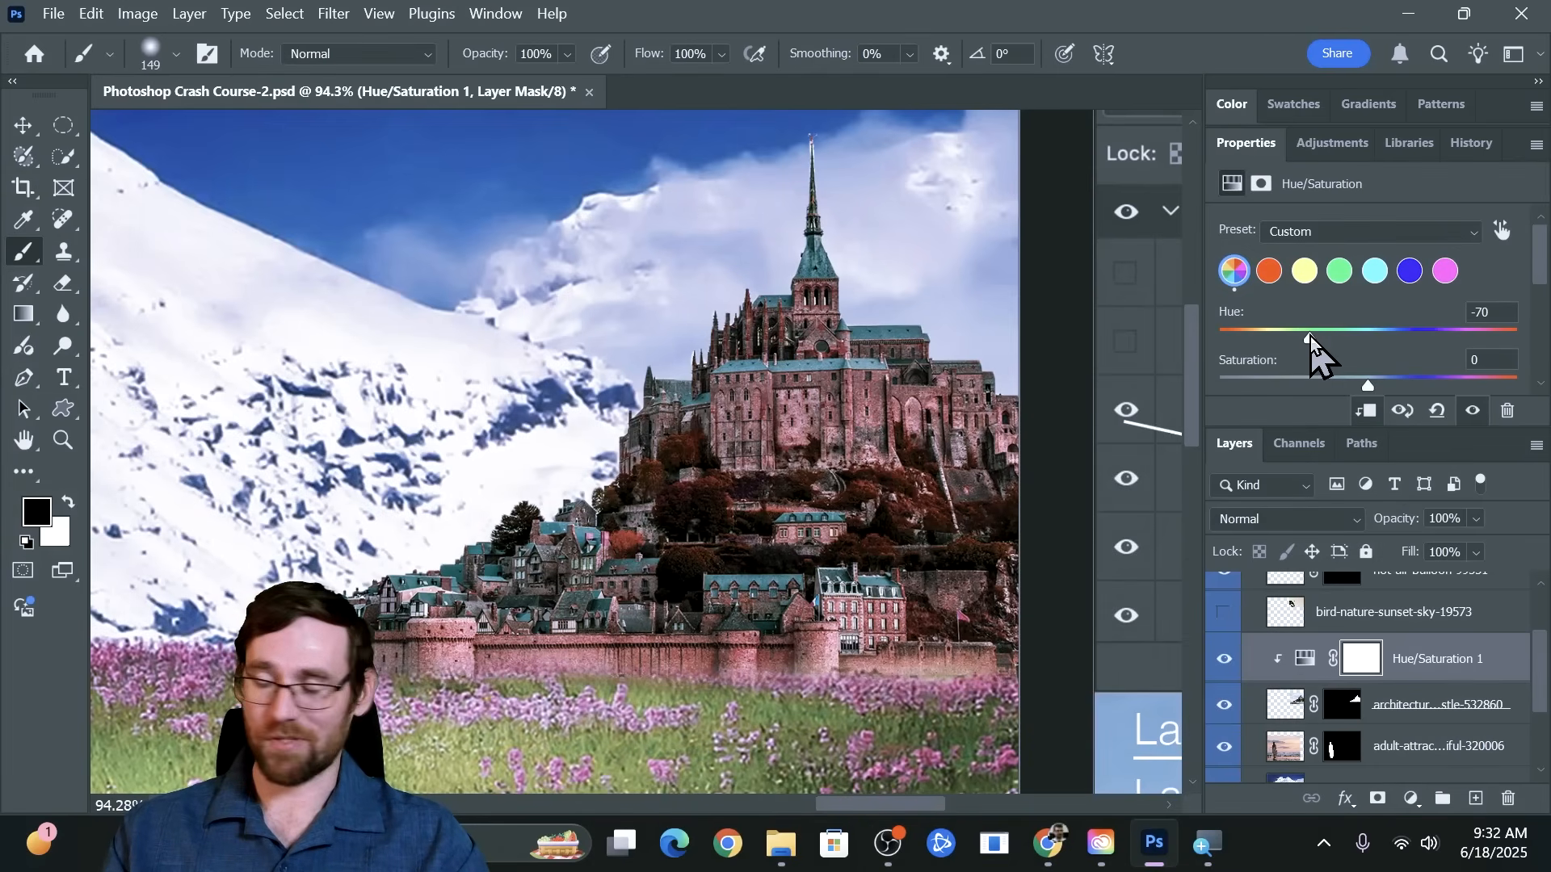
{"action": "left_click_drag", "start_coordinate": [1310, 336], "coordinate": [1430, 342]}
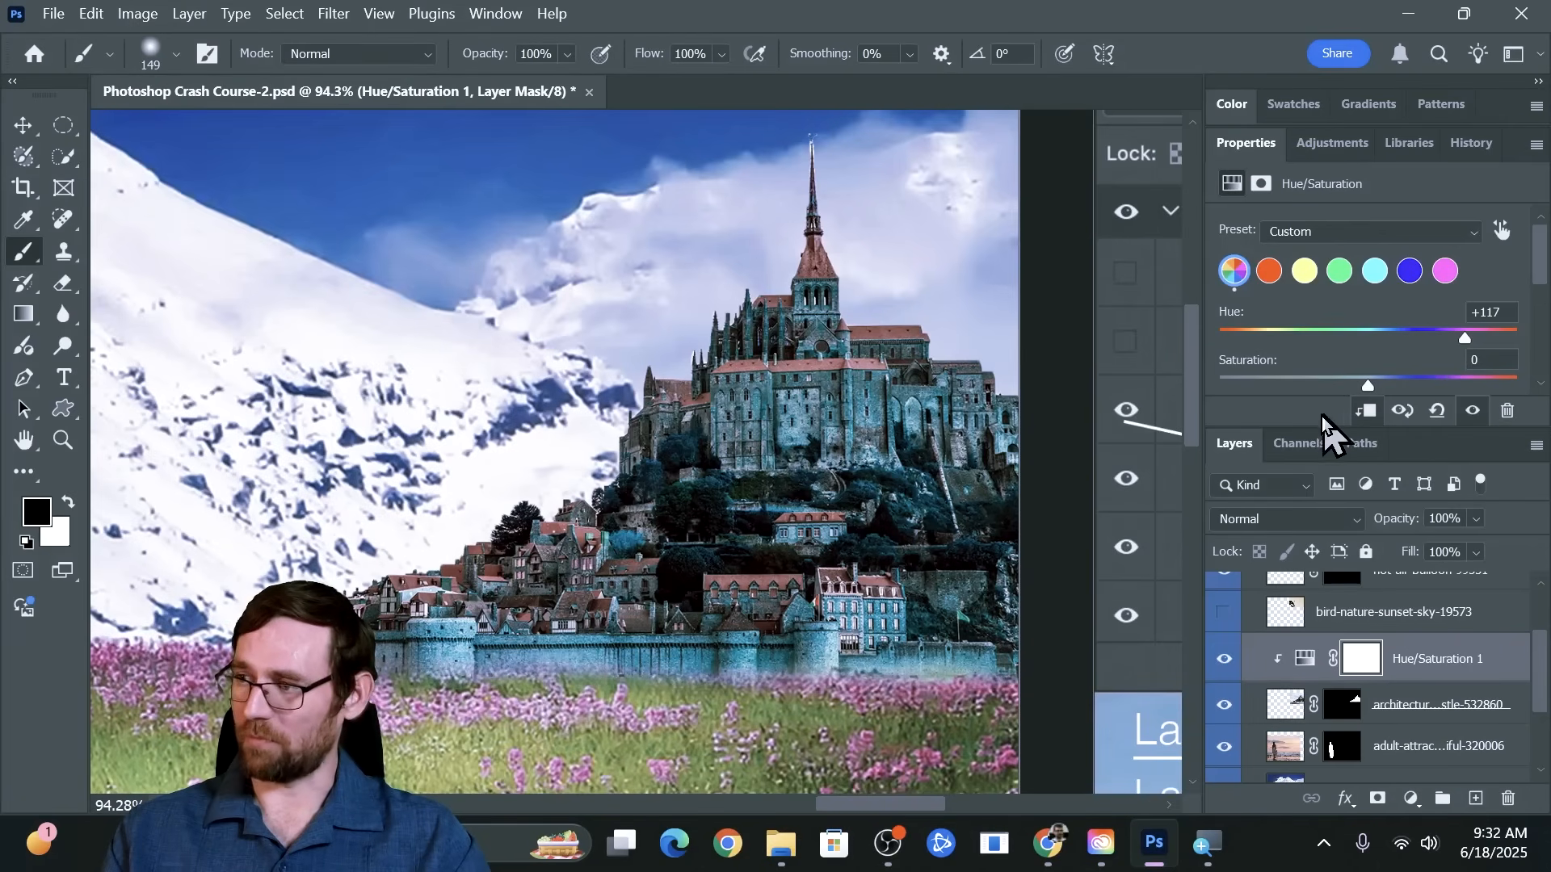
{"action": "left_click_drag", "start_coordinate": [1305, 425], "coordinate": [1286, 541]}
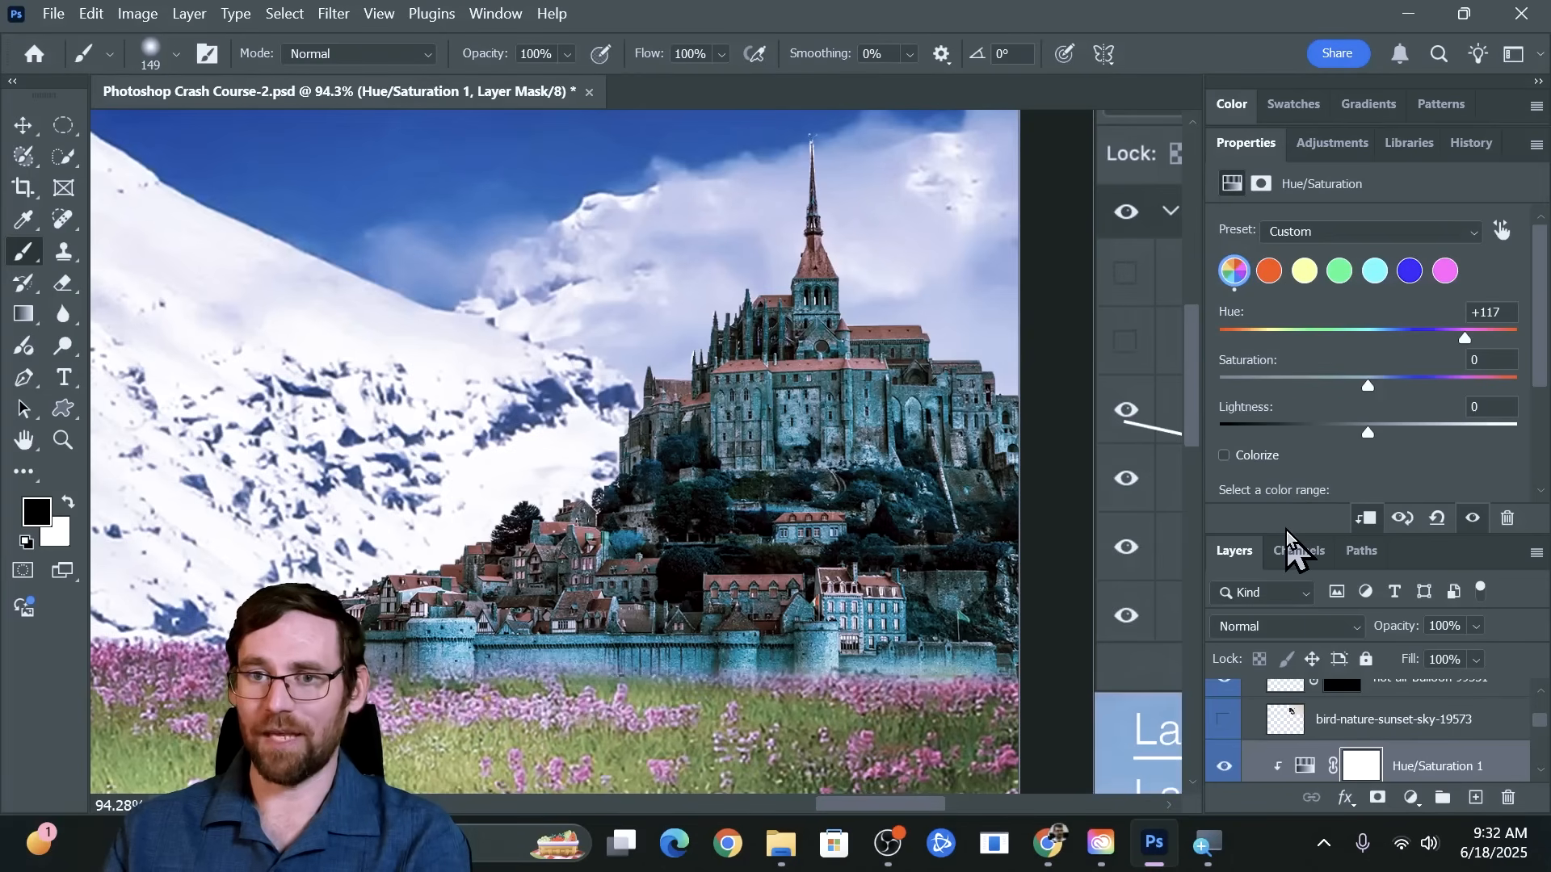
{"action": "mouse_move", "coordinate": [1284, 540]}
{"action": "left_mouse_down"}
{"action": "mouse_move", "coordinate": [1295, 487]}
{"action": "mouse_move", "coordinate": [1291, 553]}
{"action": "mouse_move", "coordinate": [1308, 501]}
{"action": "mouse_move", "coordinate": [1303, 536]}
{"action": "left_mouse_up"}
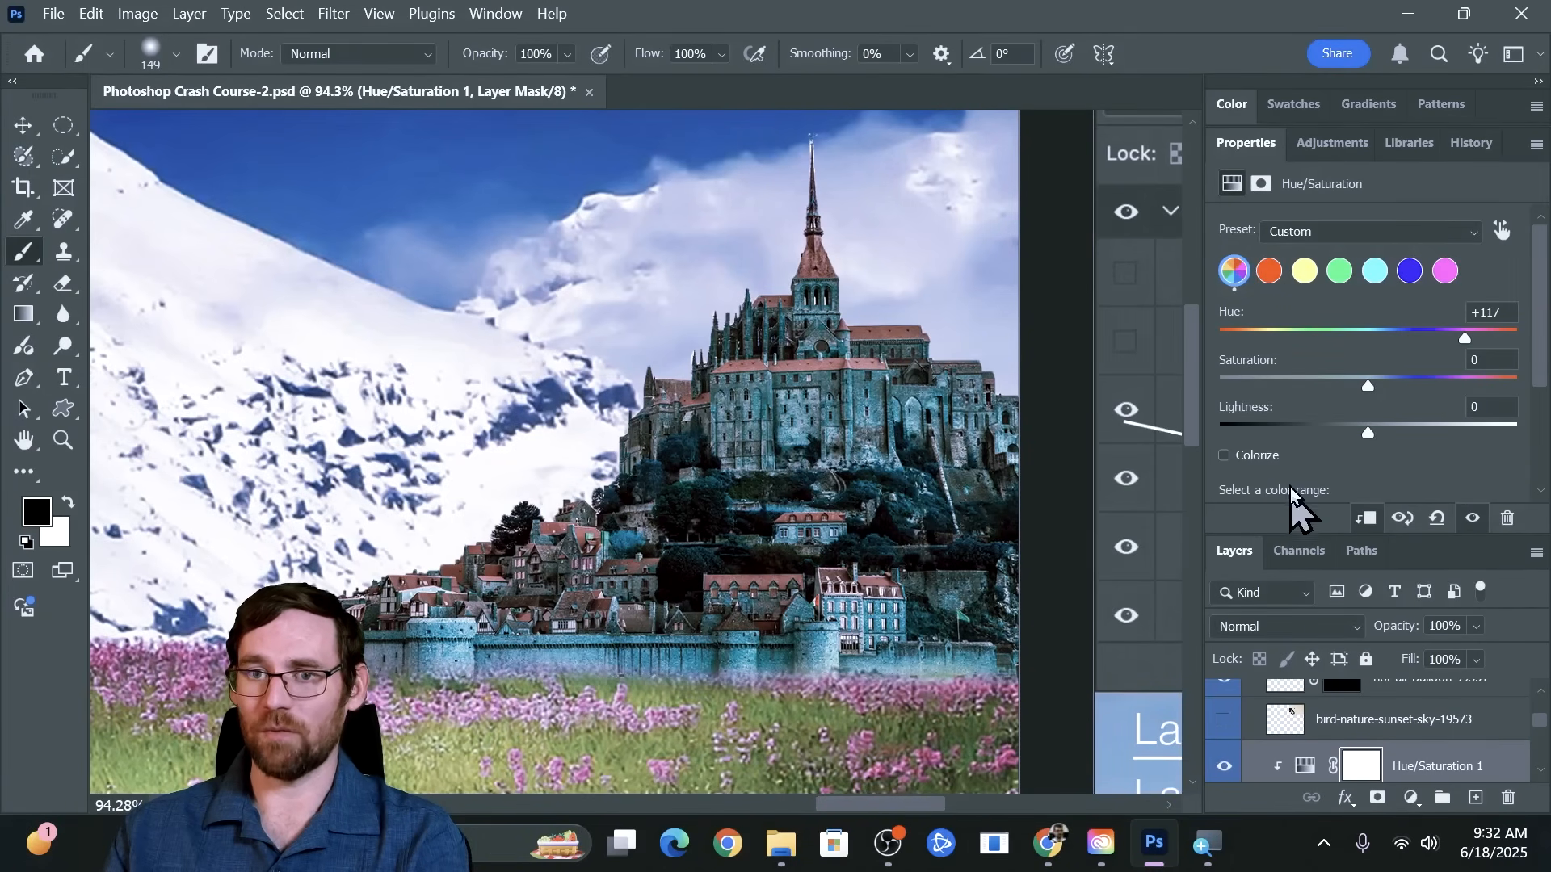
Colorize the castle with hue 121, try saturation 0, and raise the saturation to 100 for a strong green tint
{"action": "left_click", "coordinate": [1250, 457]}
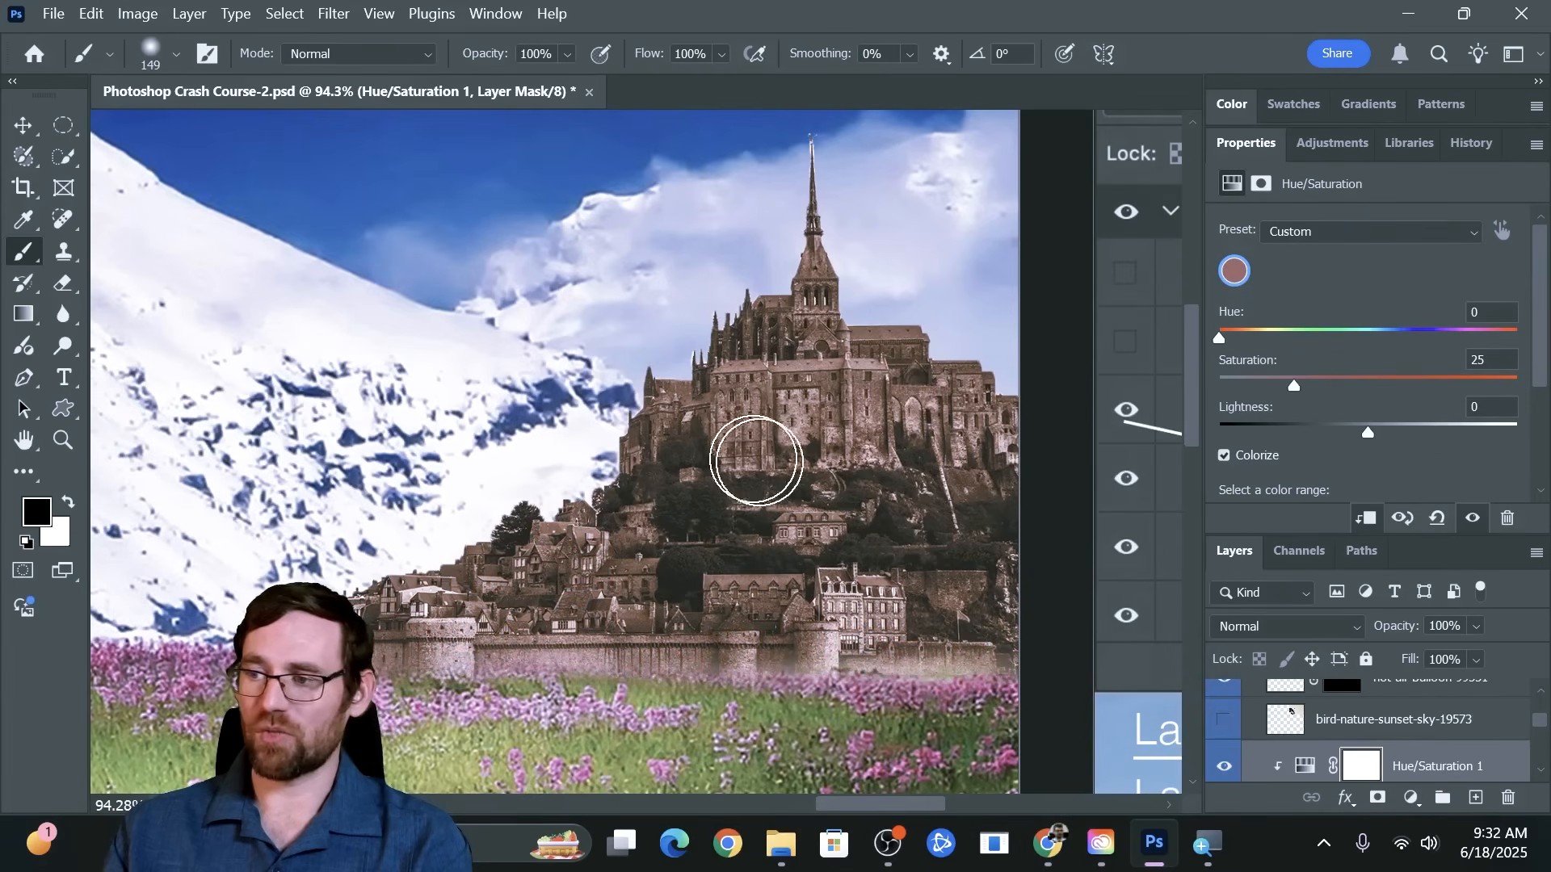
{"action": "left_click_drag", "start_coordinate": [1228, 343], "coordinate": [1320, 340]}
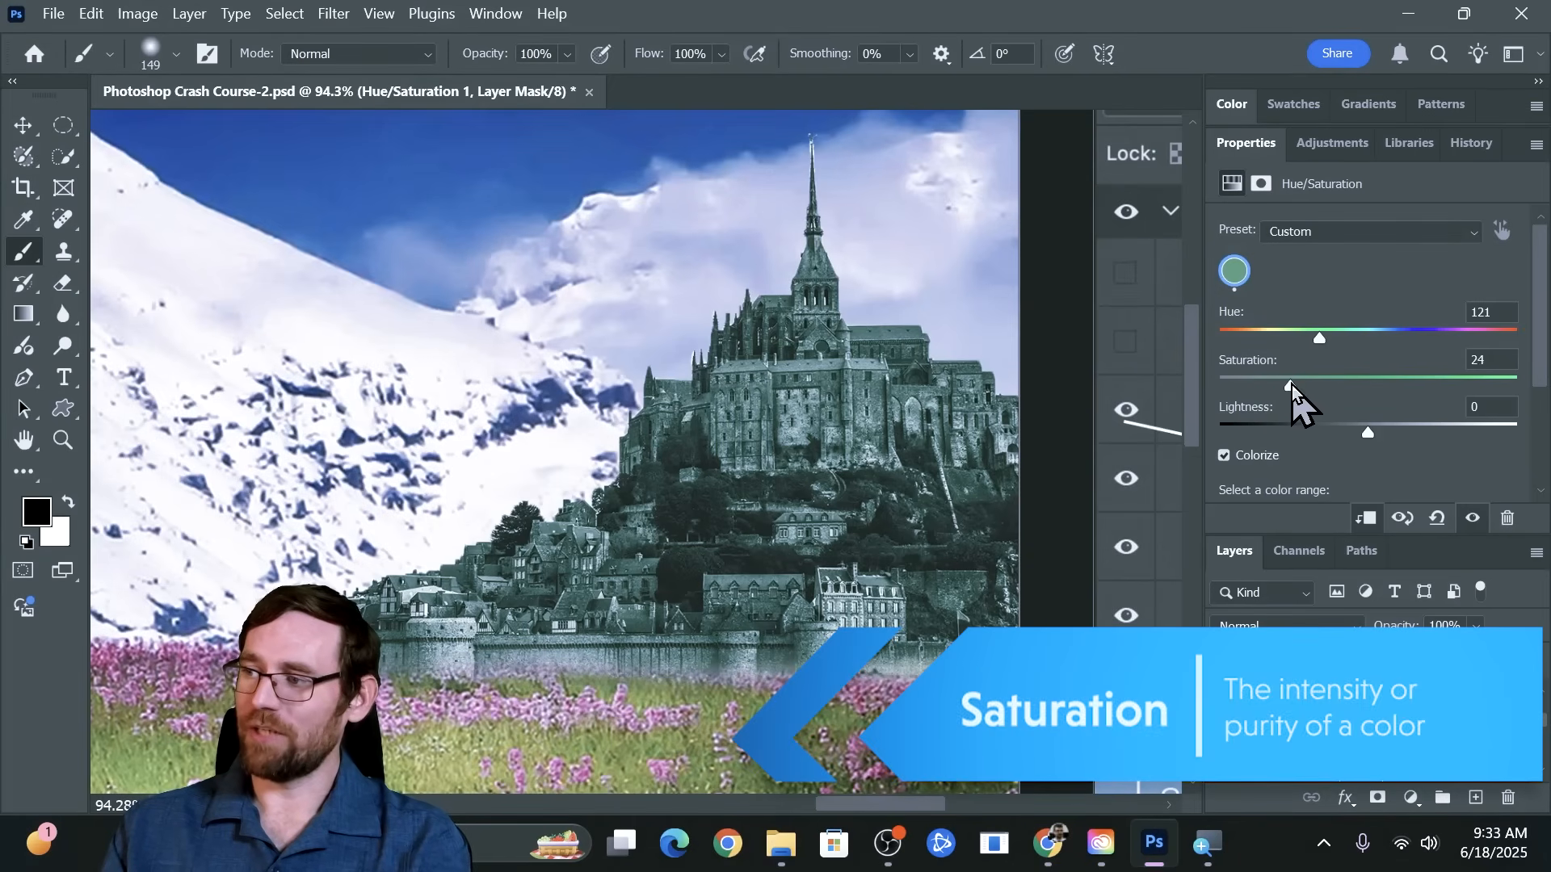
{"action": "left_click_drag", "start_coordinate": [1291, 385], "coordinate": [1276, 389]}
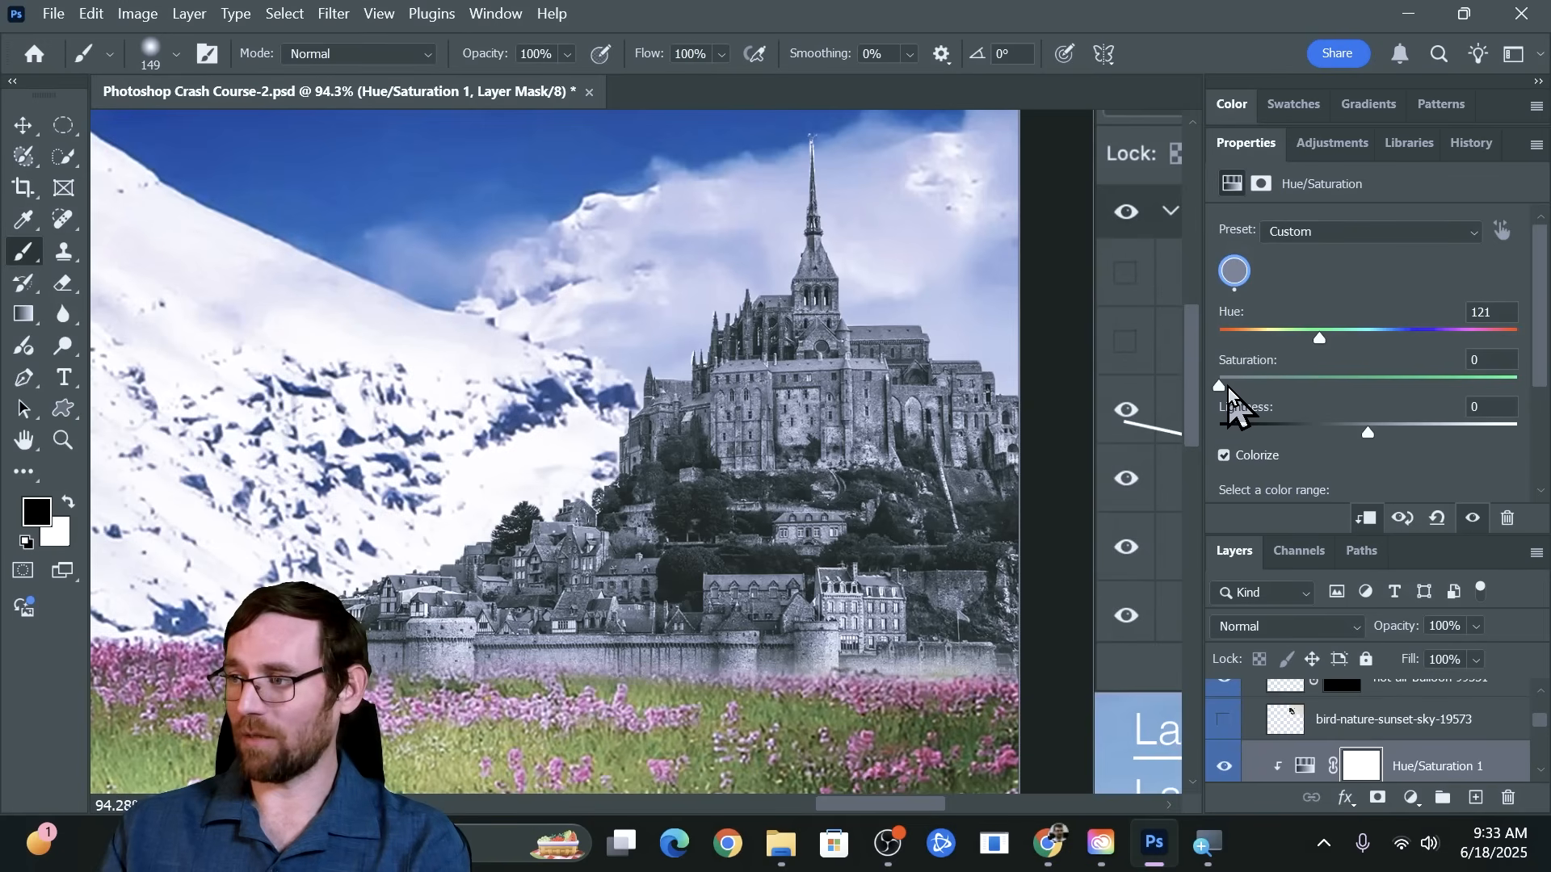
{"action": "left_click_drag", "start_coordinate": [1228, 386], "coordinate": [1513, 396]}
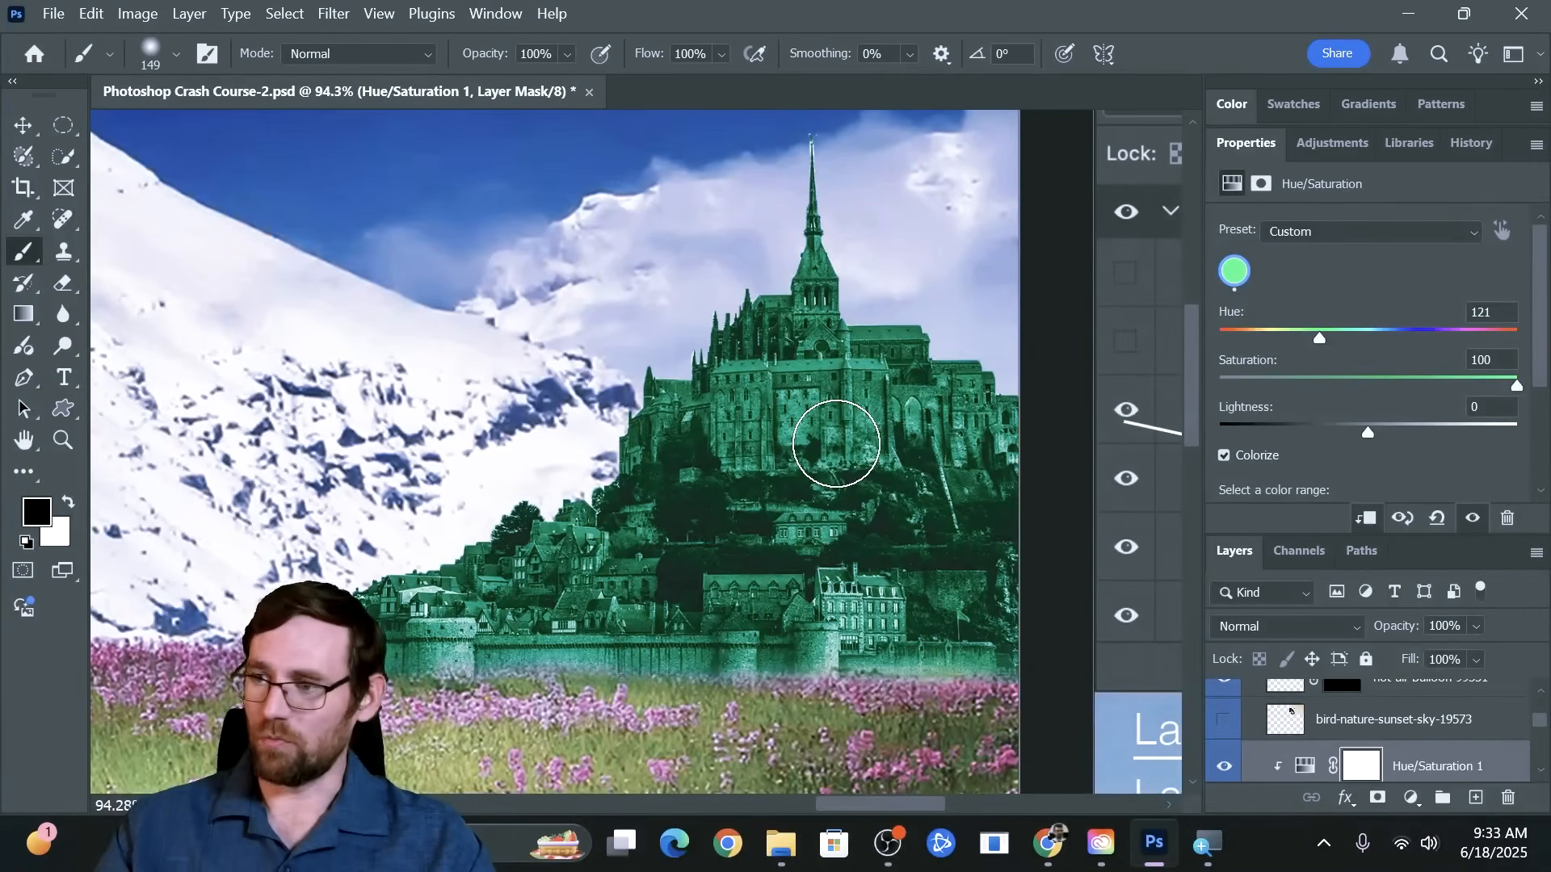
Show the bird-nature-sunset-sky-19573 layer and make it the active layer
{"action": "double_click", "coordinate": [1263, 138]}
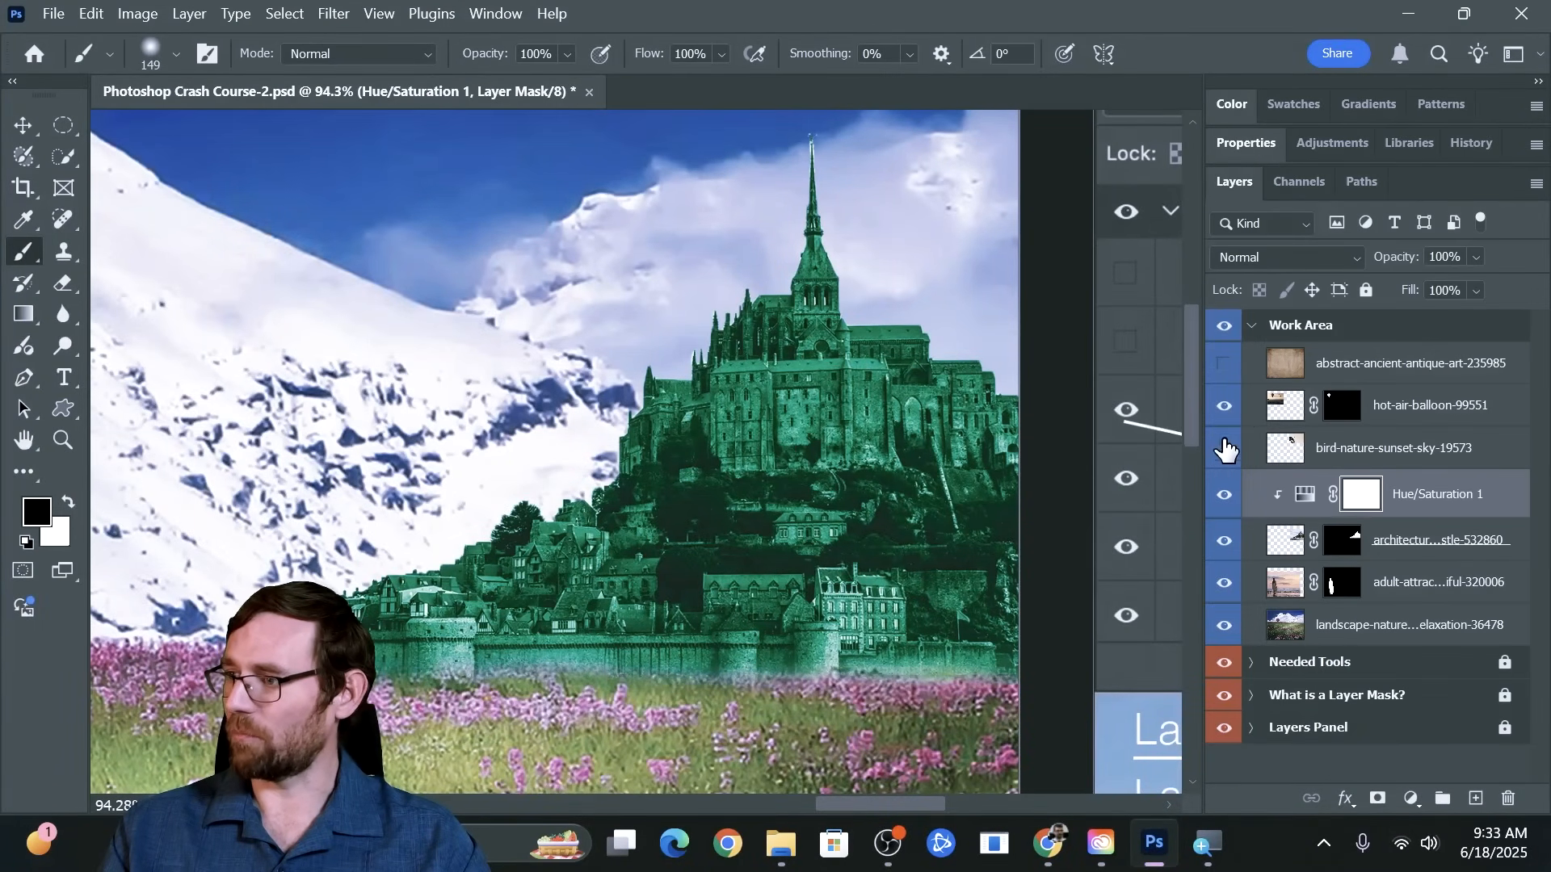
{"action": "left_click", "coordinate": [1225, 450]}
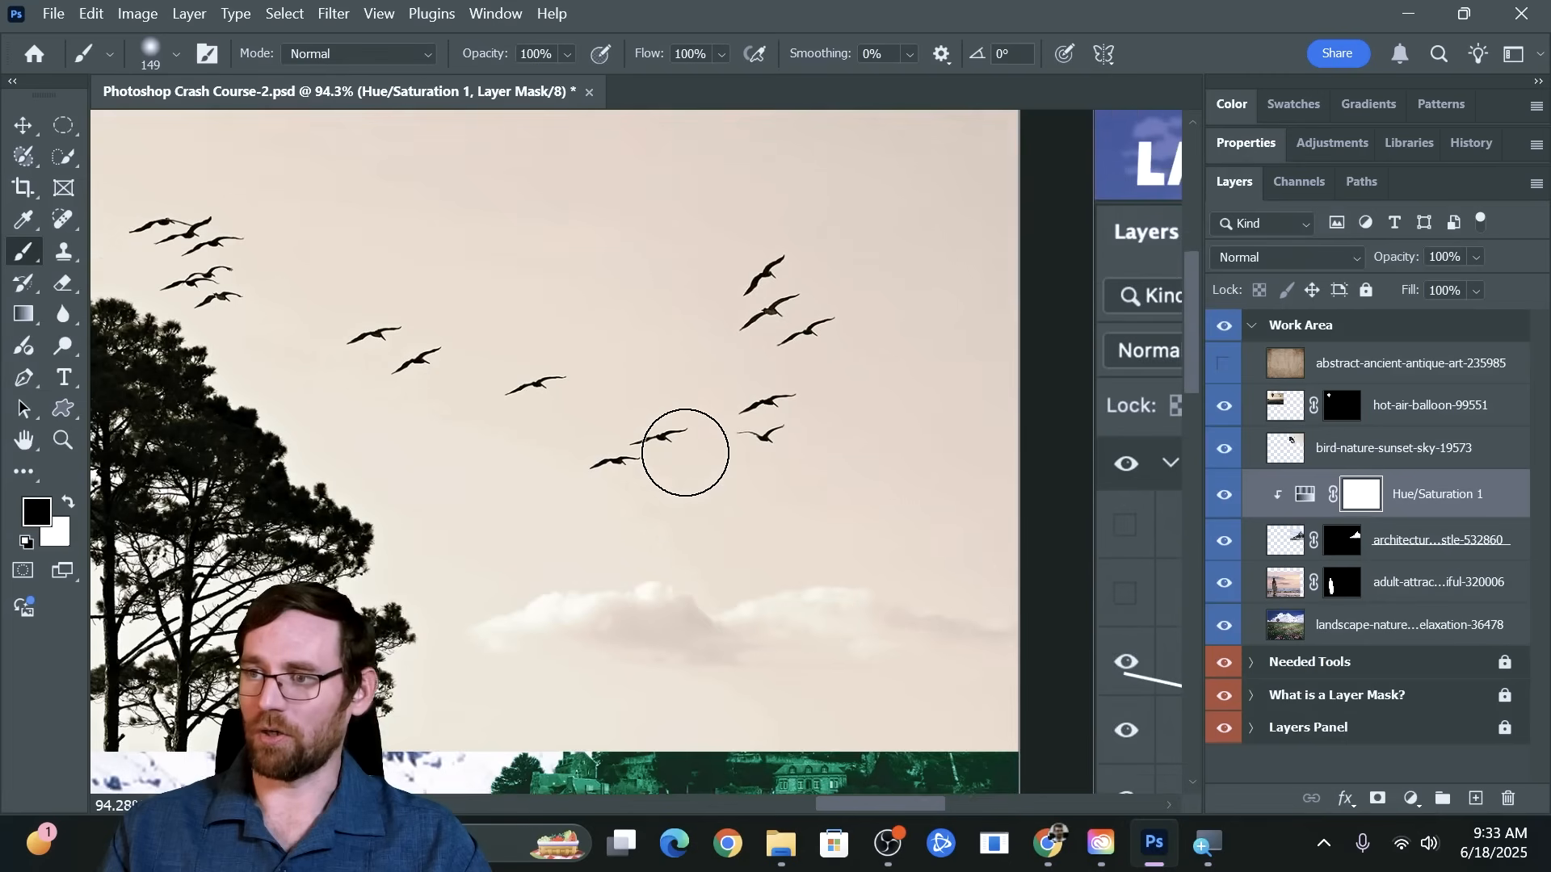
{"action": "scroll", "coordinate": [685, 453], "scroll_direction": "up", "scroll_amount": 2}
{"action": "left_click_drag", "start_coordinate": [436, 460], "coordinate": [638, 453]}
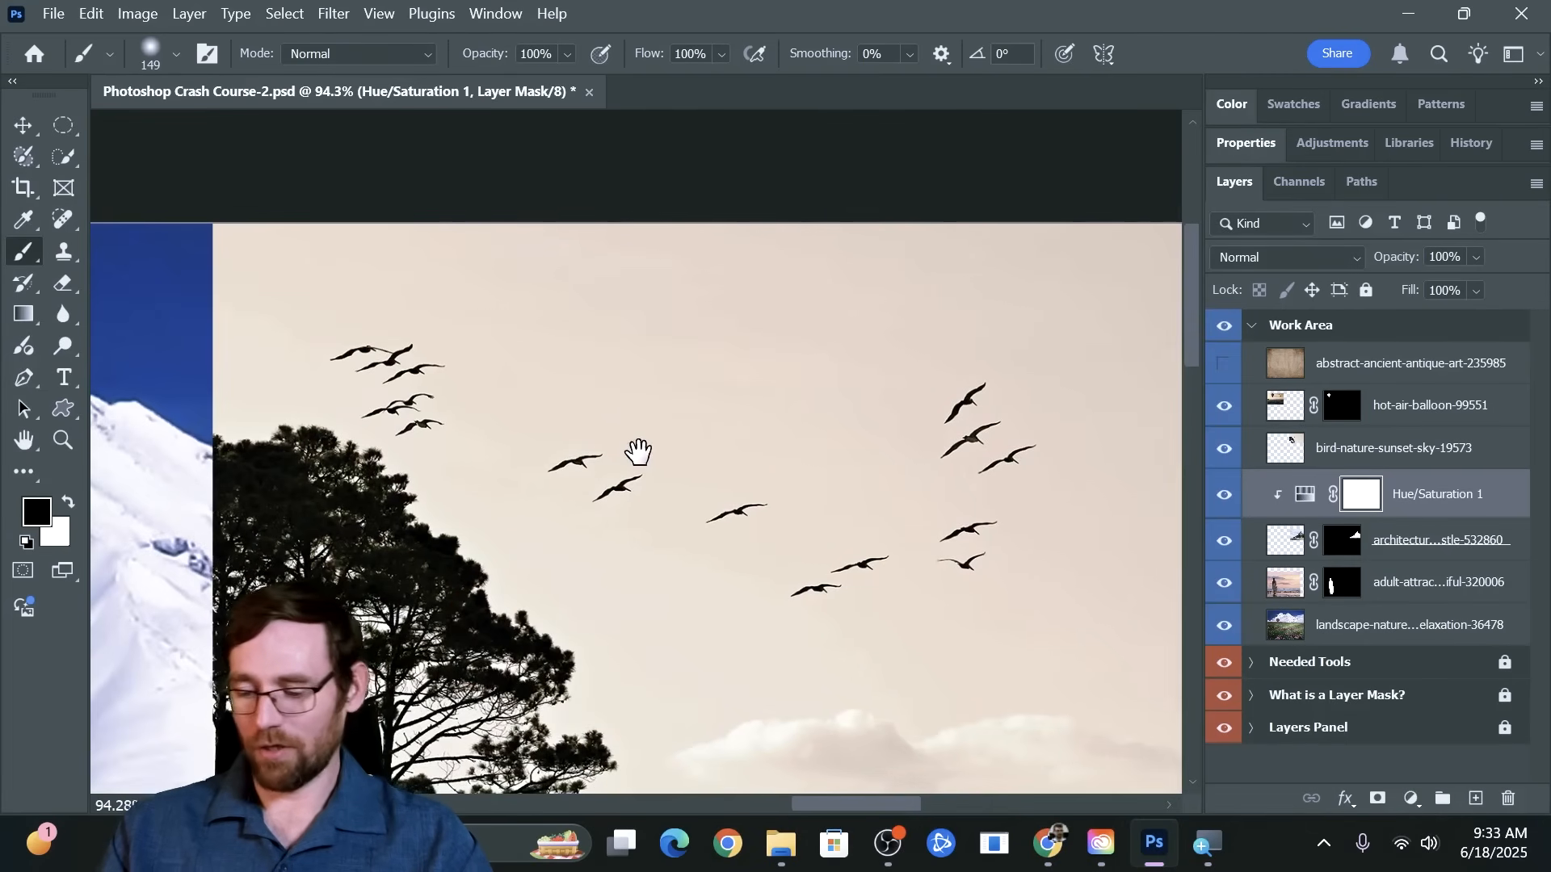
{"action": "scroll", "coordinate": [639, 452], "scroll_direction": "down", "scroll_amount": 2}
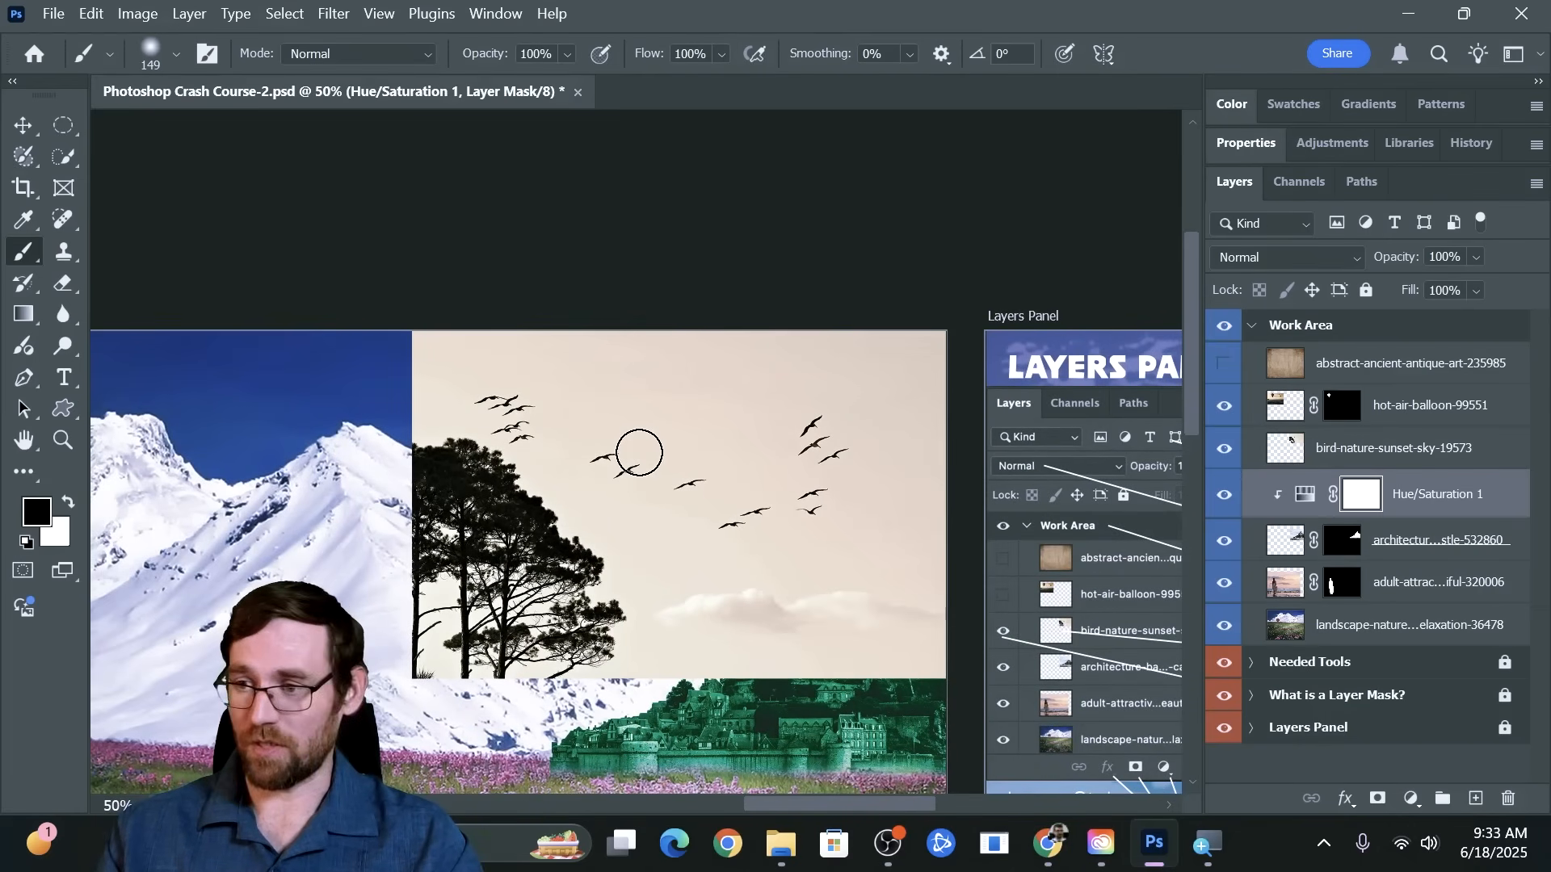
{"action": "scroll", "coordinate": [638, 452], "scroll_direction": "down", "scroll_amount": 1}
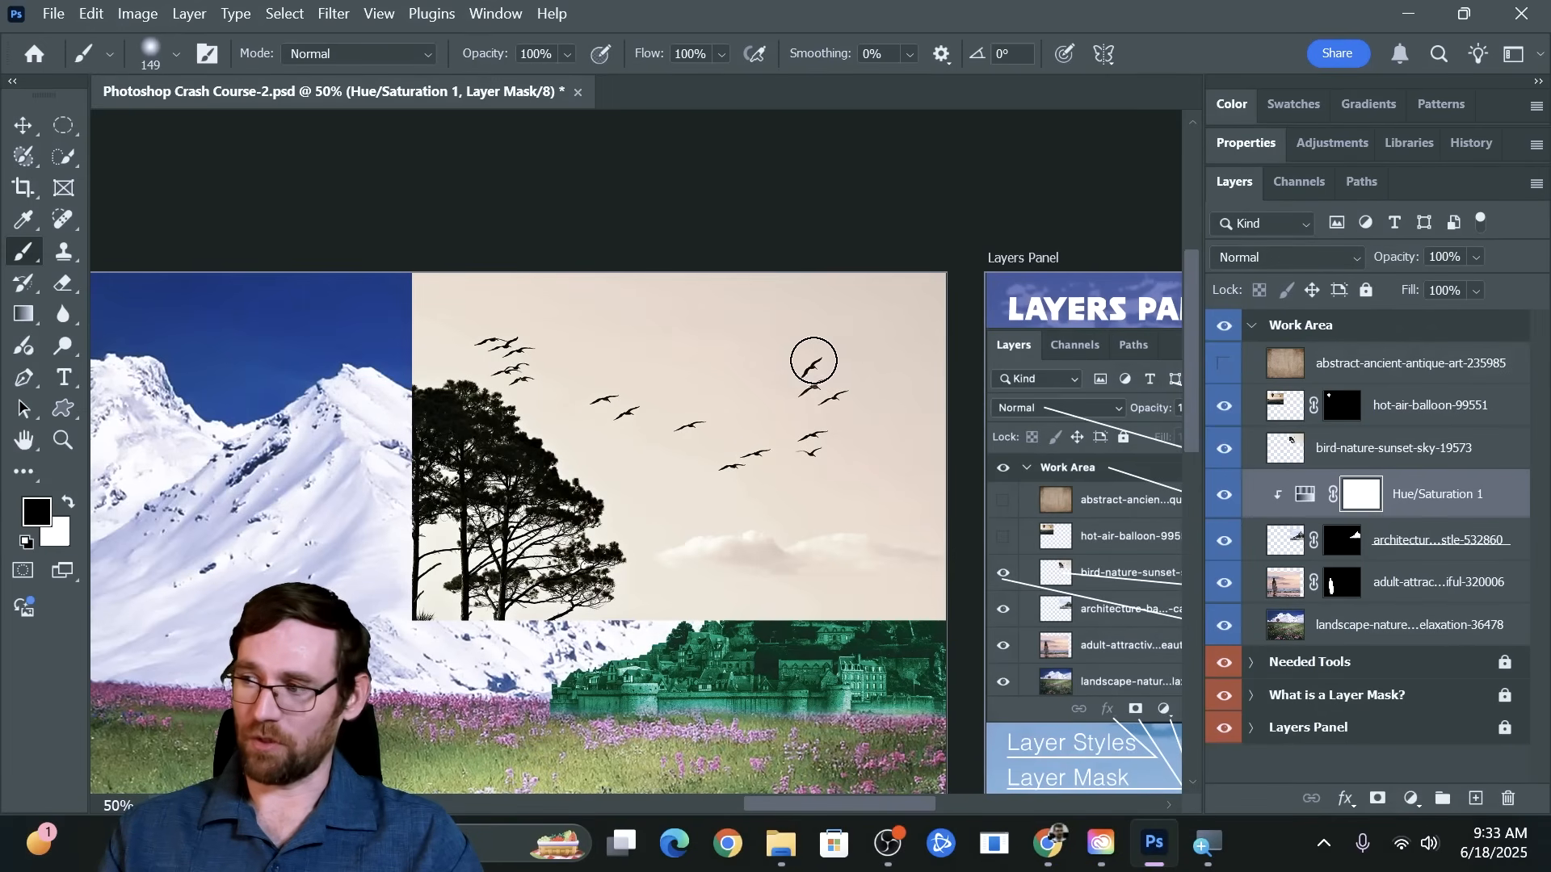
{"action": "left_click", "coordinate": [1391, 452]}
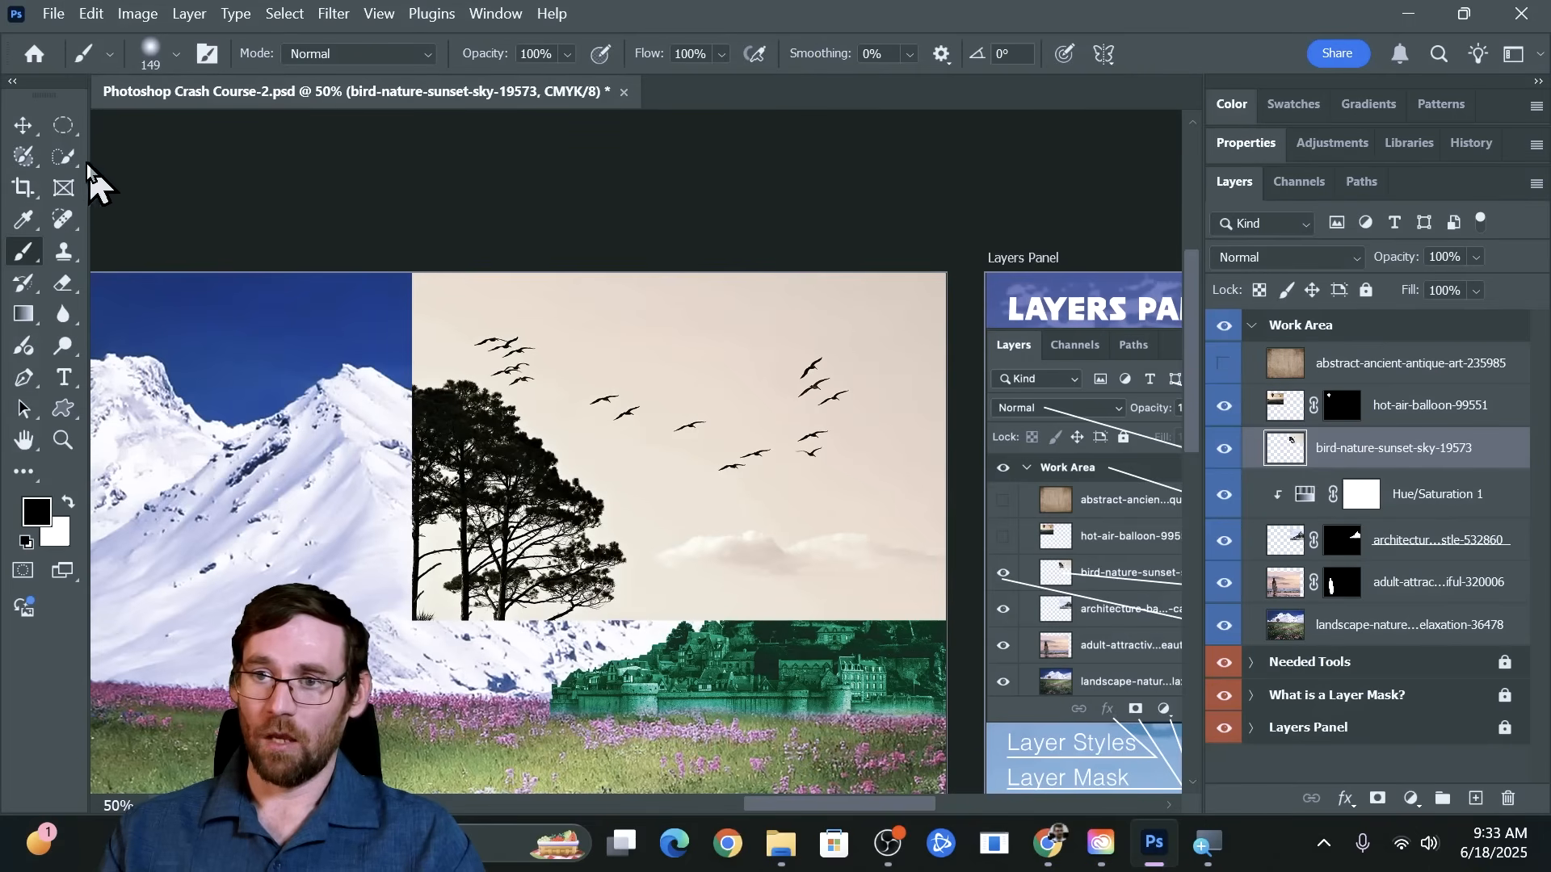
Try selecting the pale sky around the birds with the Magic Wand at tolerance 32, and deselect it
{"action": "left_click", "coordinate": [64, 159]}
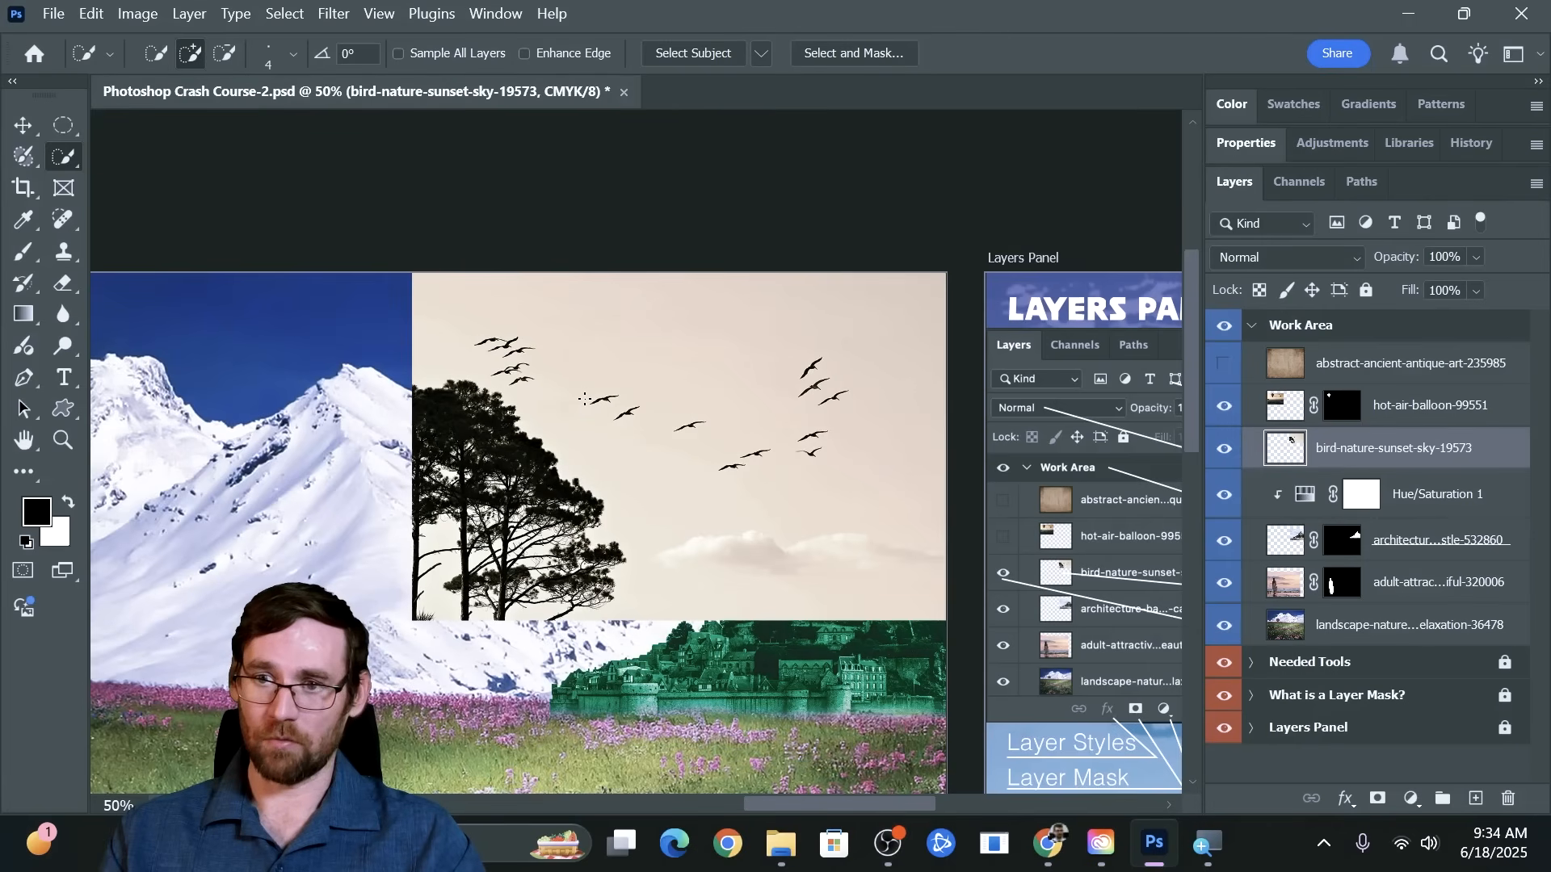
{"action": "right_click", "coordinate": [67, 162]}
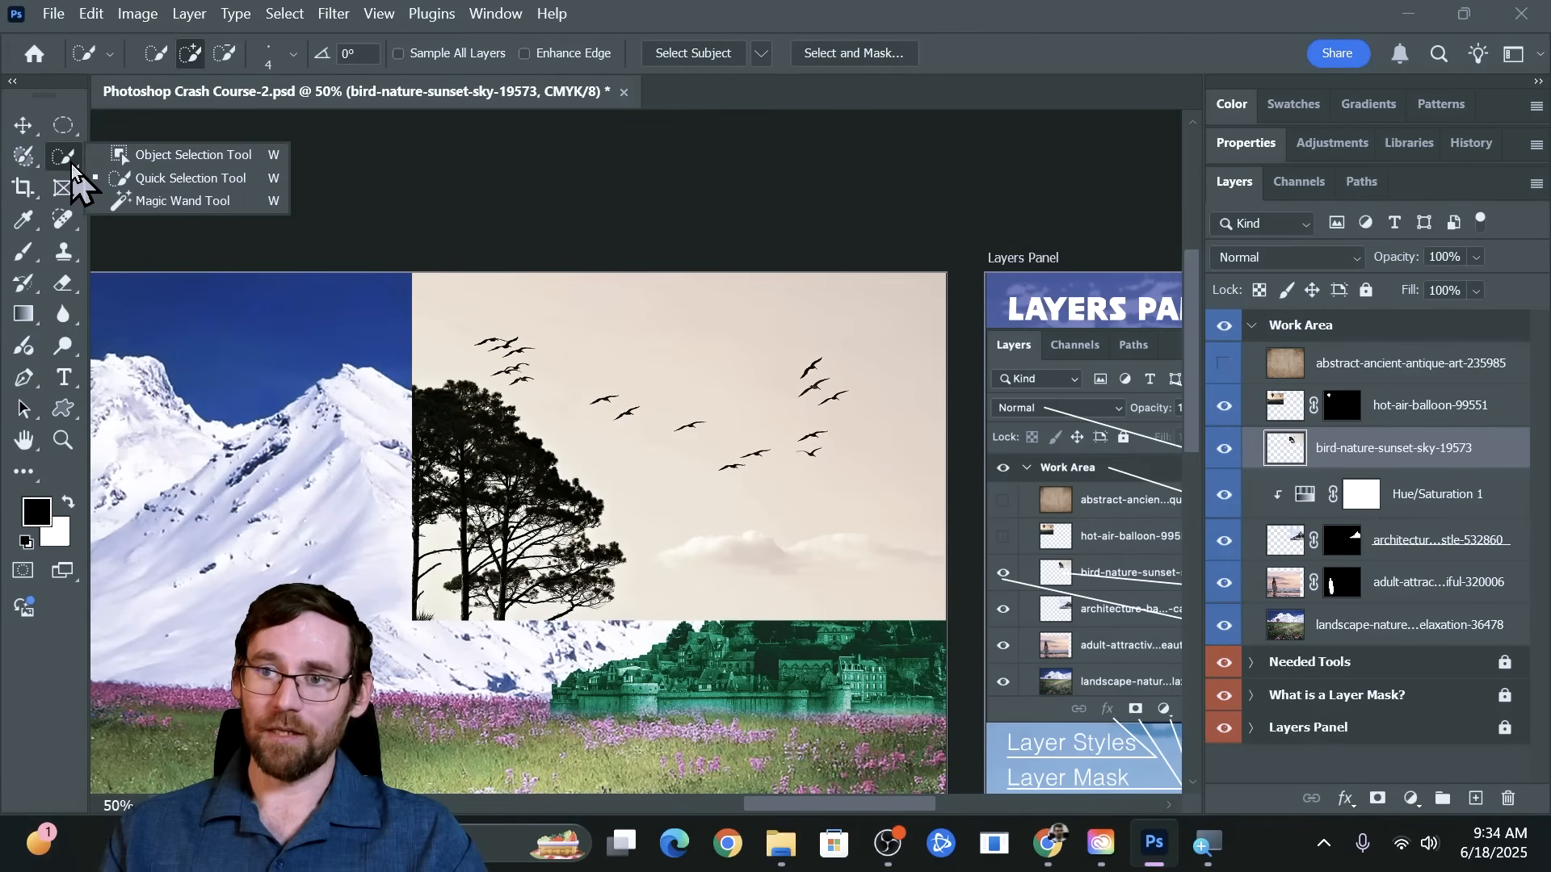
{"action": "left_click", "coordinate": [147, 202]}
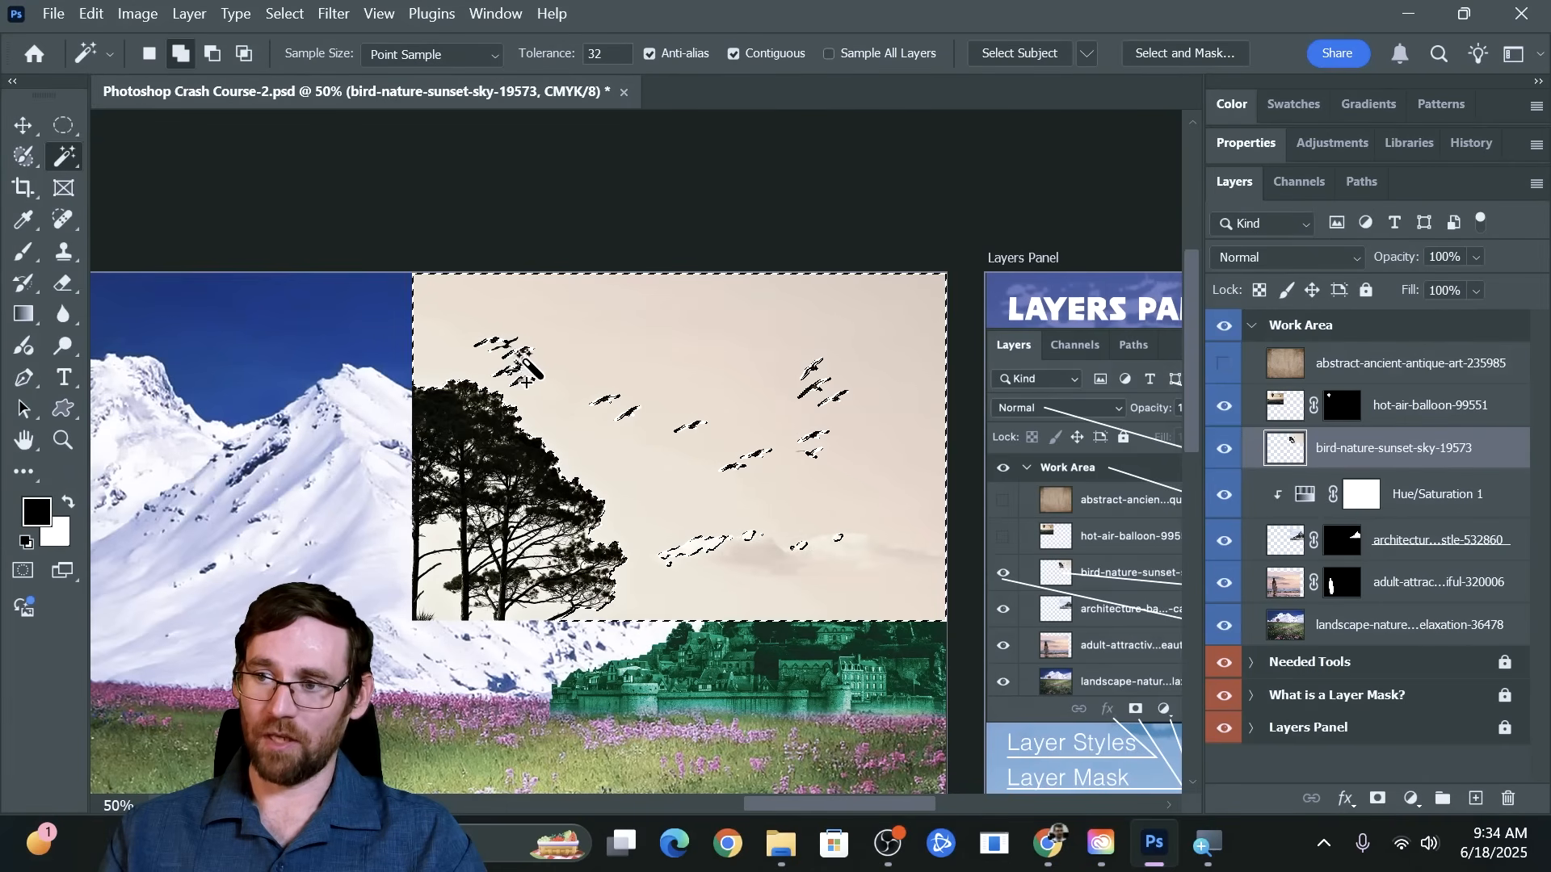
{"action": "left_click", "coordinate": [535, 386]}
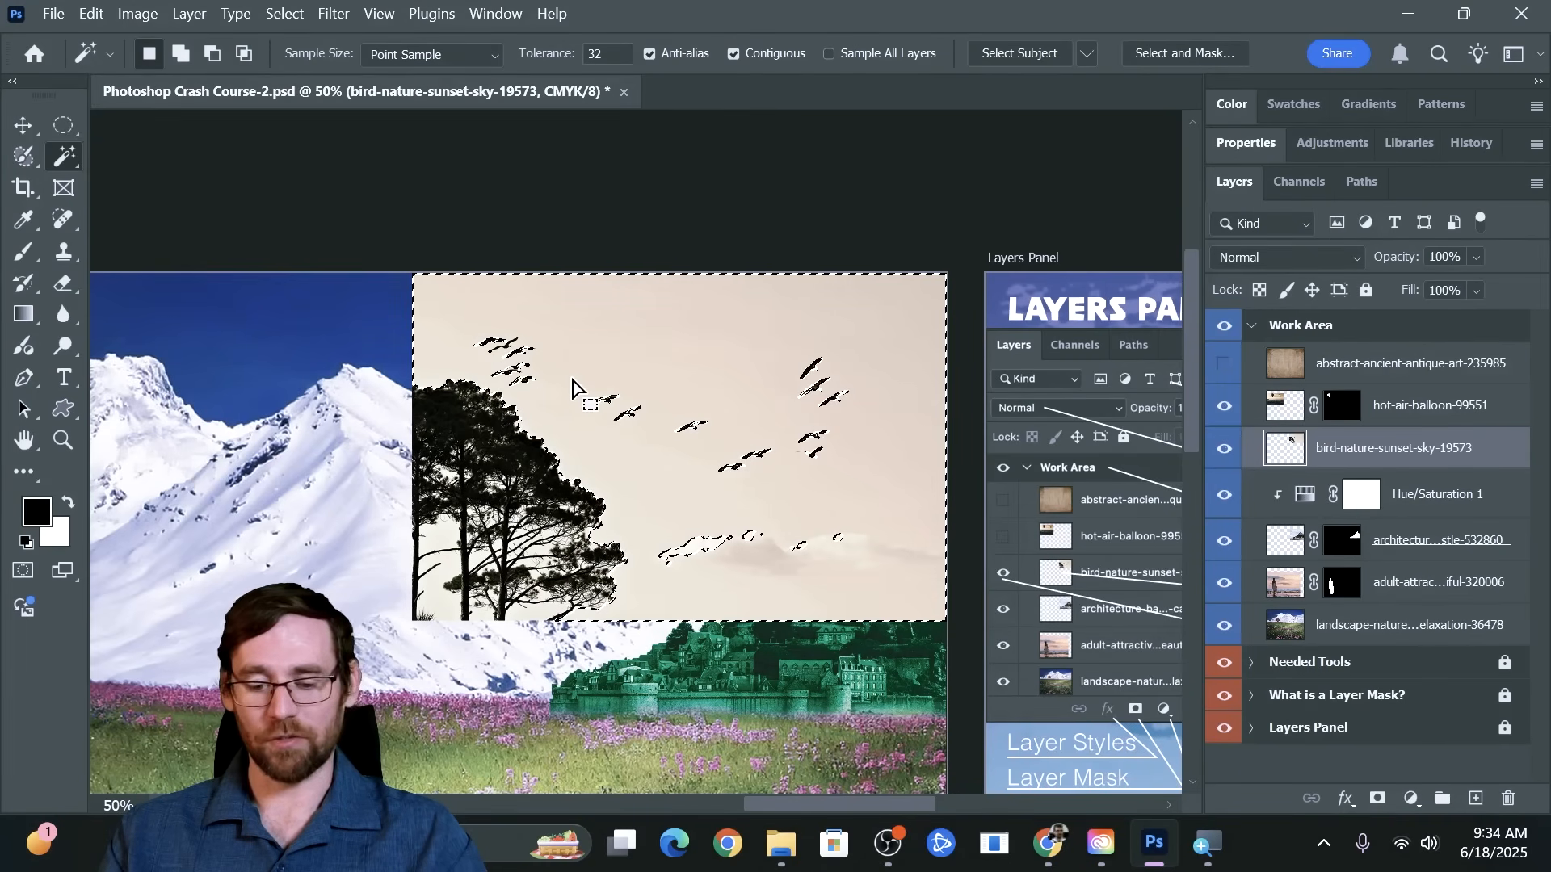
{"action": "key", "text": "ctrl+d"}
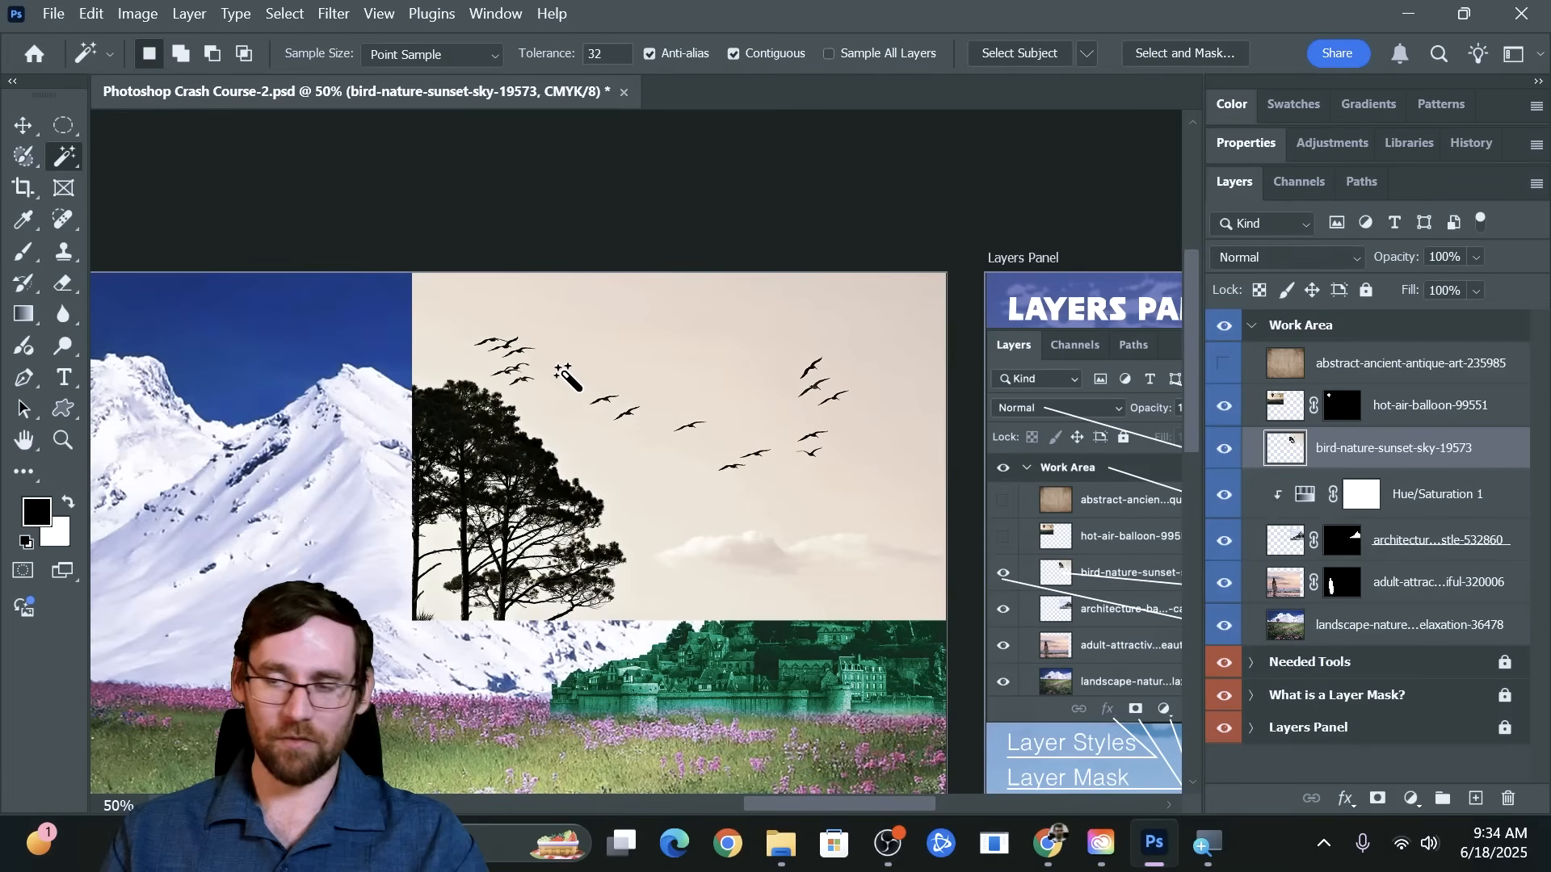
Paint over the whole flock of birds with the Selection Brush at size 90 and turn it into a selection with the Move tool
{"action": "right_click", "coordinate": [66, 157]}
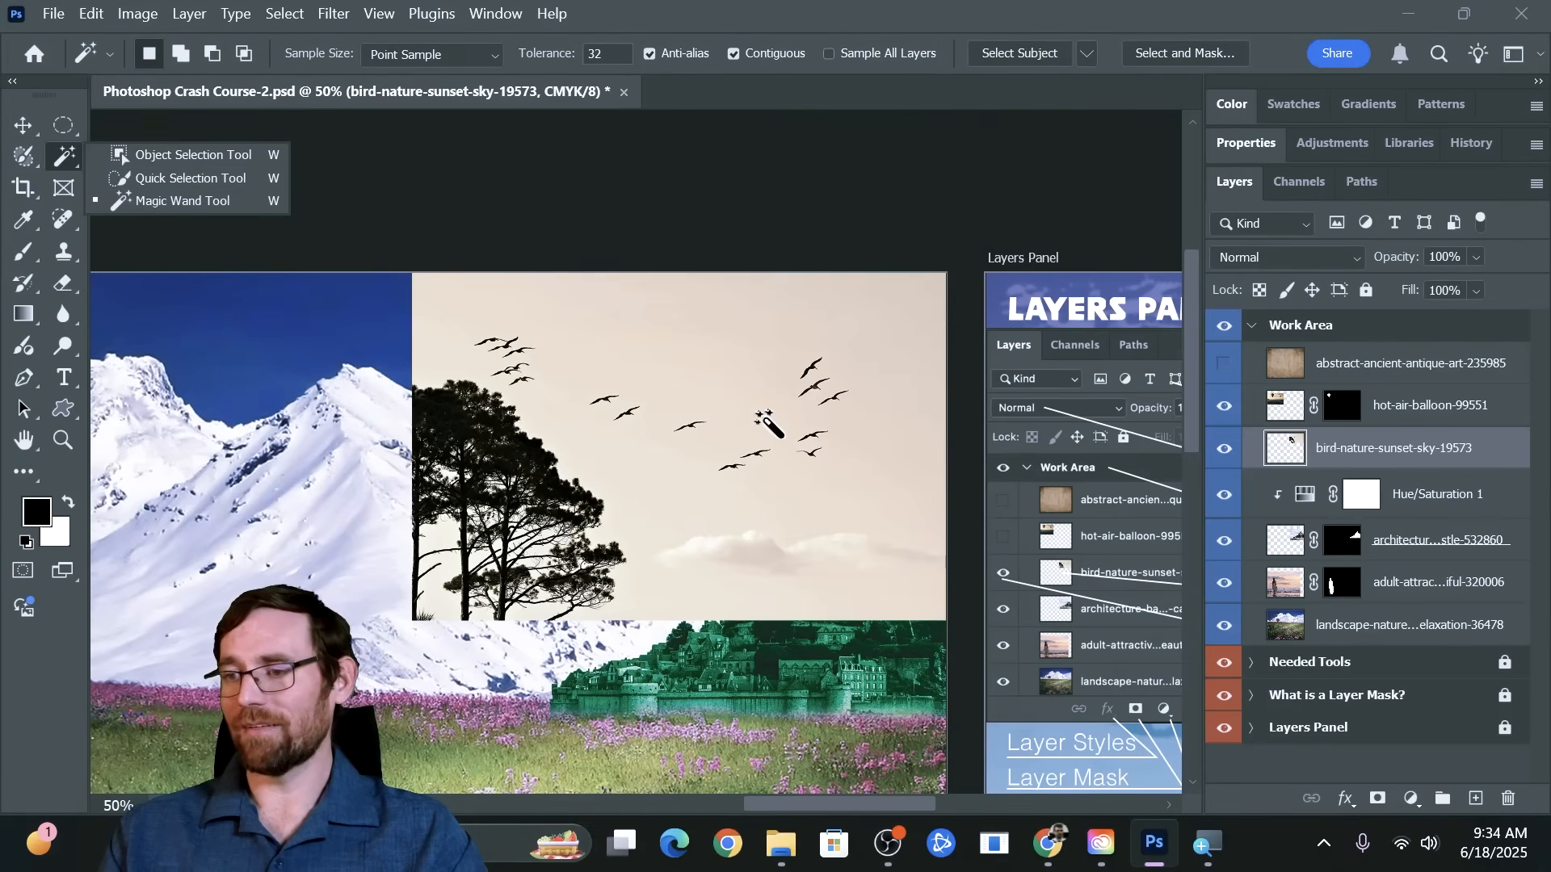
{"action": "left_click", "coordinate": [31, 161]}
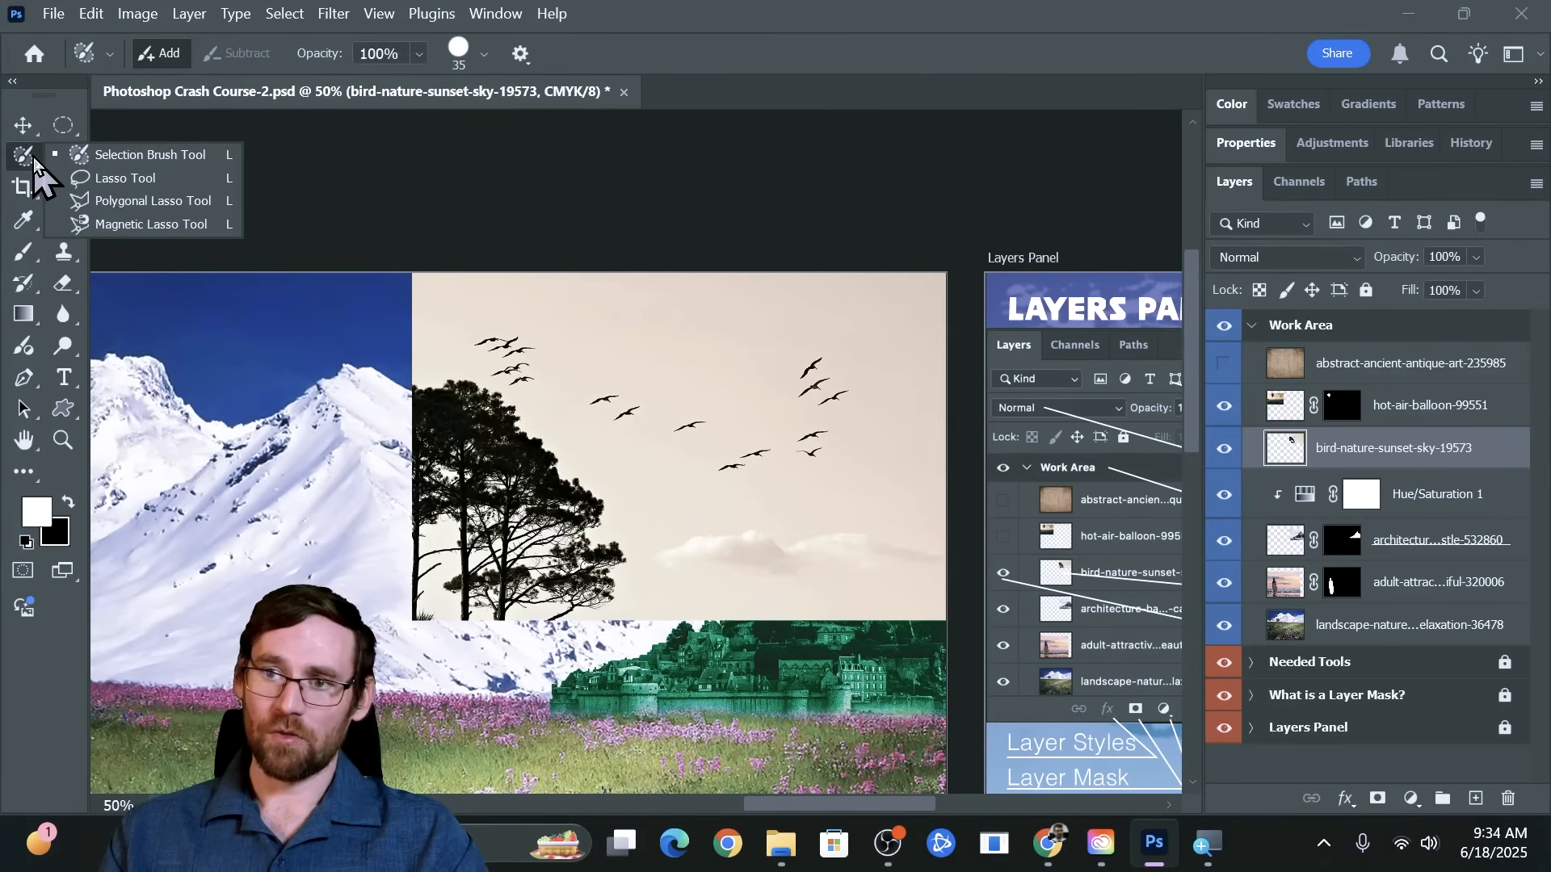
{"action": "left_click", "coordinate": [123, 159]}
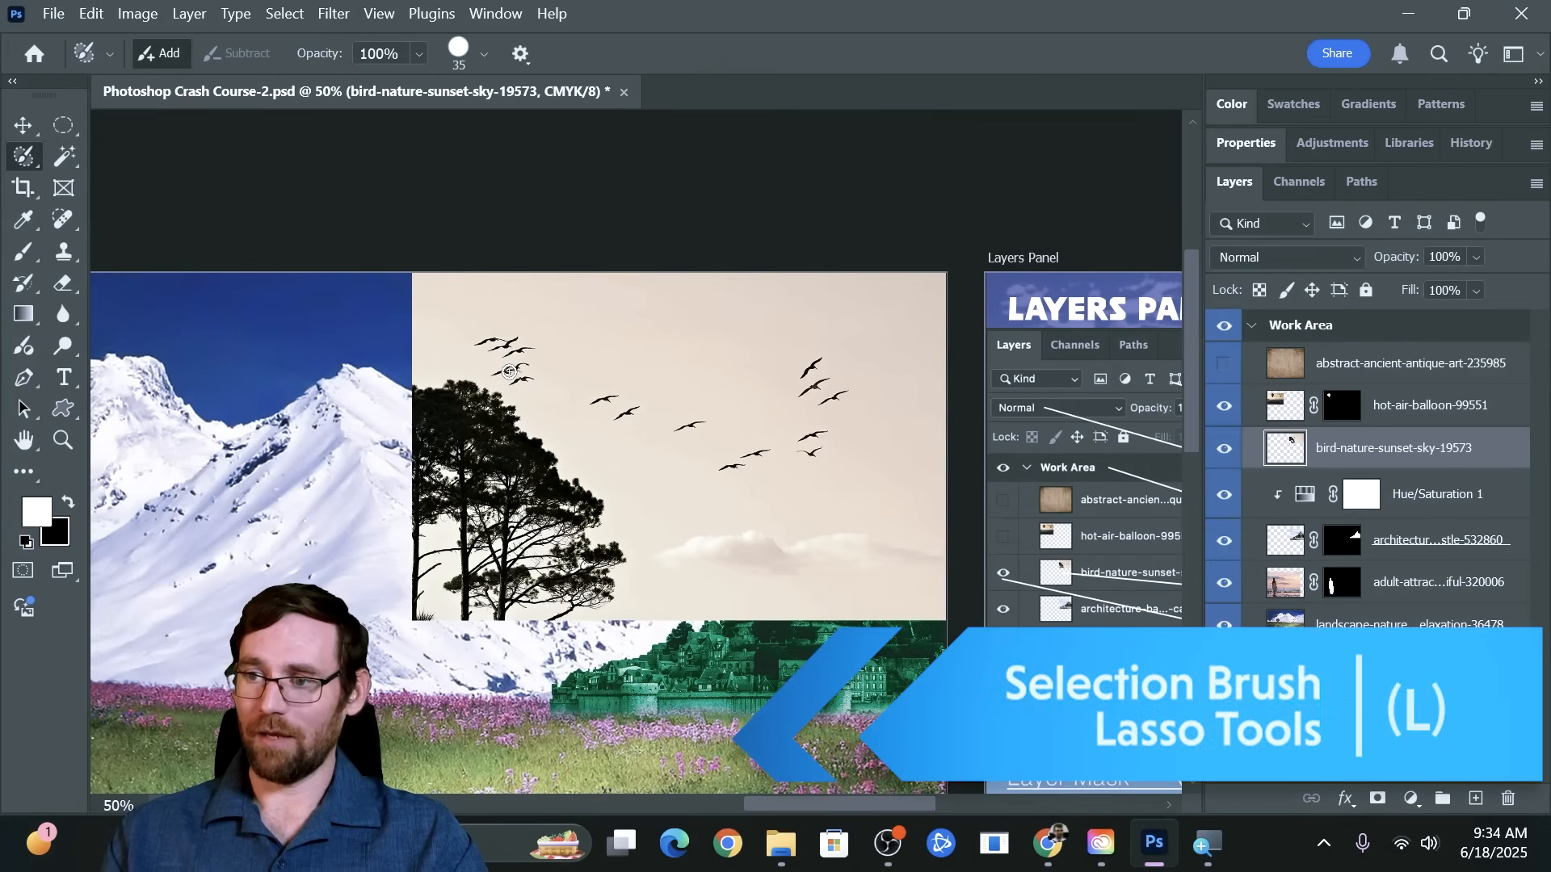
{"action": "key", "text": "bracketright"}
{"action": "key", "text": "bracketright"}
{"action": "key", "text": "bracketright"}
{"action": "key", "text": "bracketright"}
{"action": "key", "text": "bracketright"}
{"action": "key", "text": "bracketright"}
{"action": "key", "text": "bracketright"}
{"action": "mouse_move", "coordinate": [490, 344]}
{"action": "left_mouse_down"}
{"action": "mouse_move", "coordinate": [507, 367]}
{"action": "mouse_move", "coordinate": [524, 382]}
{"action": "mouse_move", "coordinate": [705, 434]}
{"action": "mouse_move", "coordinate": [737, 473]}
{"action": "mouse_move", "coordinate": [834, 428]}
{"action": "mouse_move", "coordinate": [822, 381]}
{"action": "mouse_move", "coordinate": [797, 406]}
{"action": "mouse_move", "coordinate": [813, 369]}
{"action": "mouse_move", "coordinate": [820, 415]}
{"action": "left_mouse_up"}
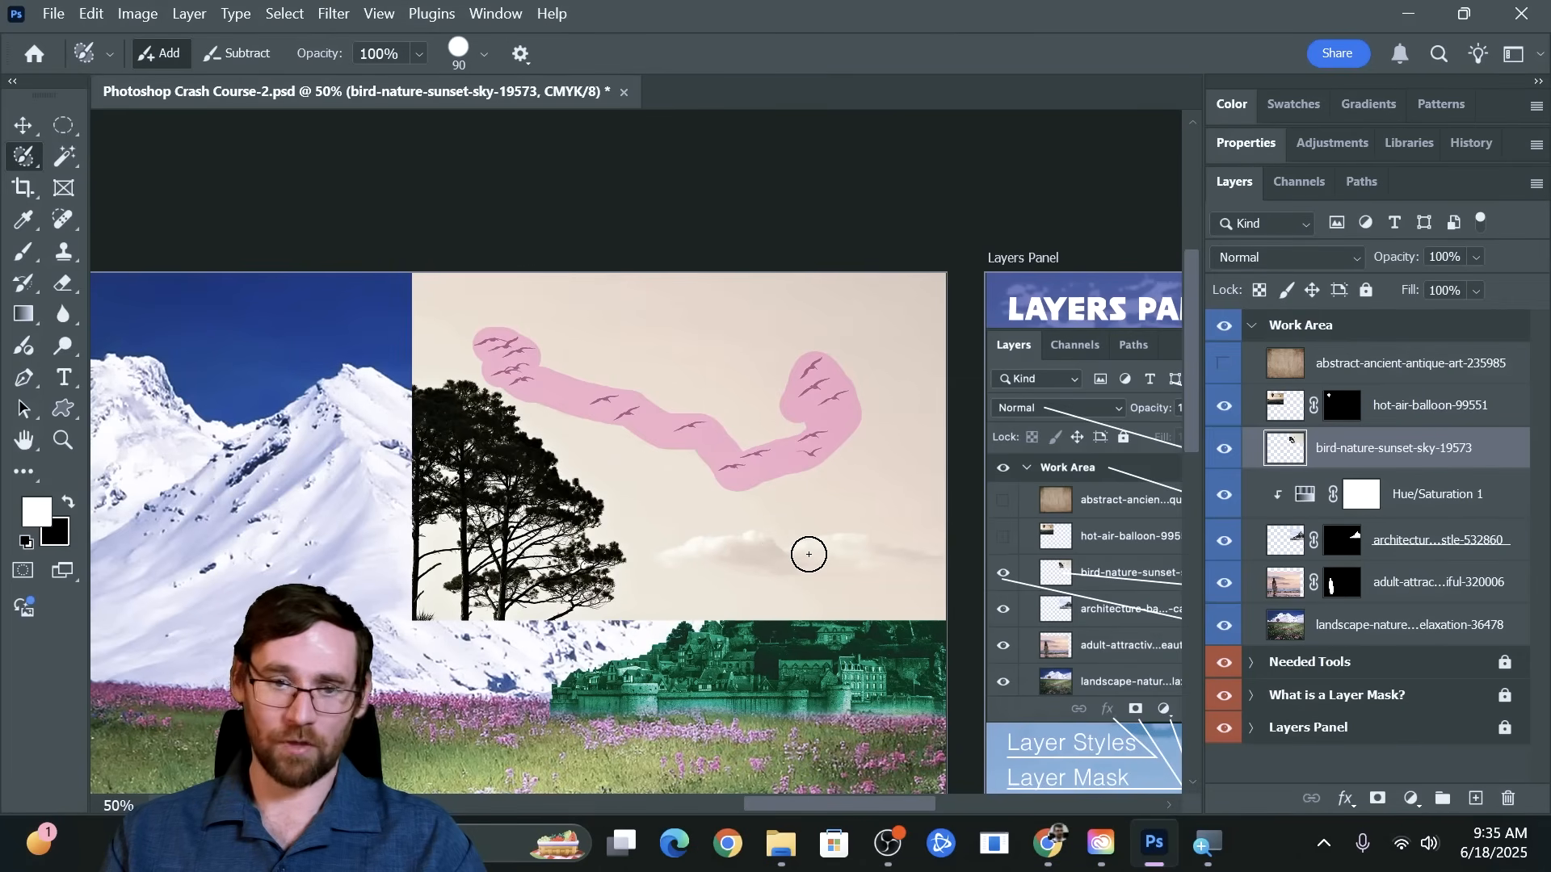
{"action": "left_click", "coordinate": [21, 126]}
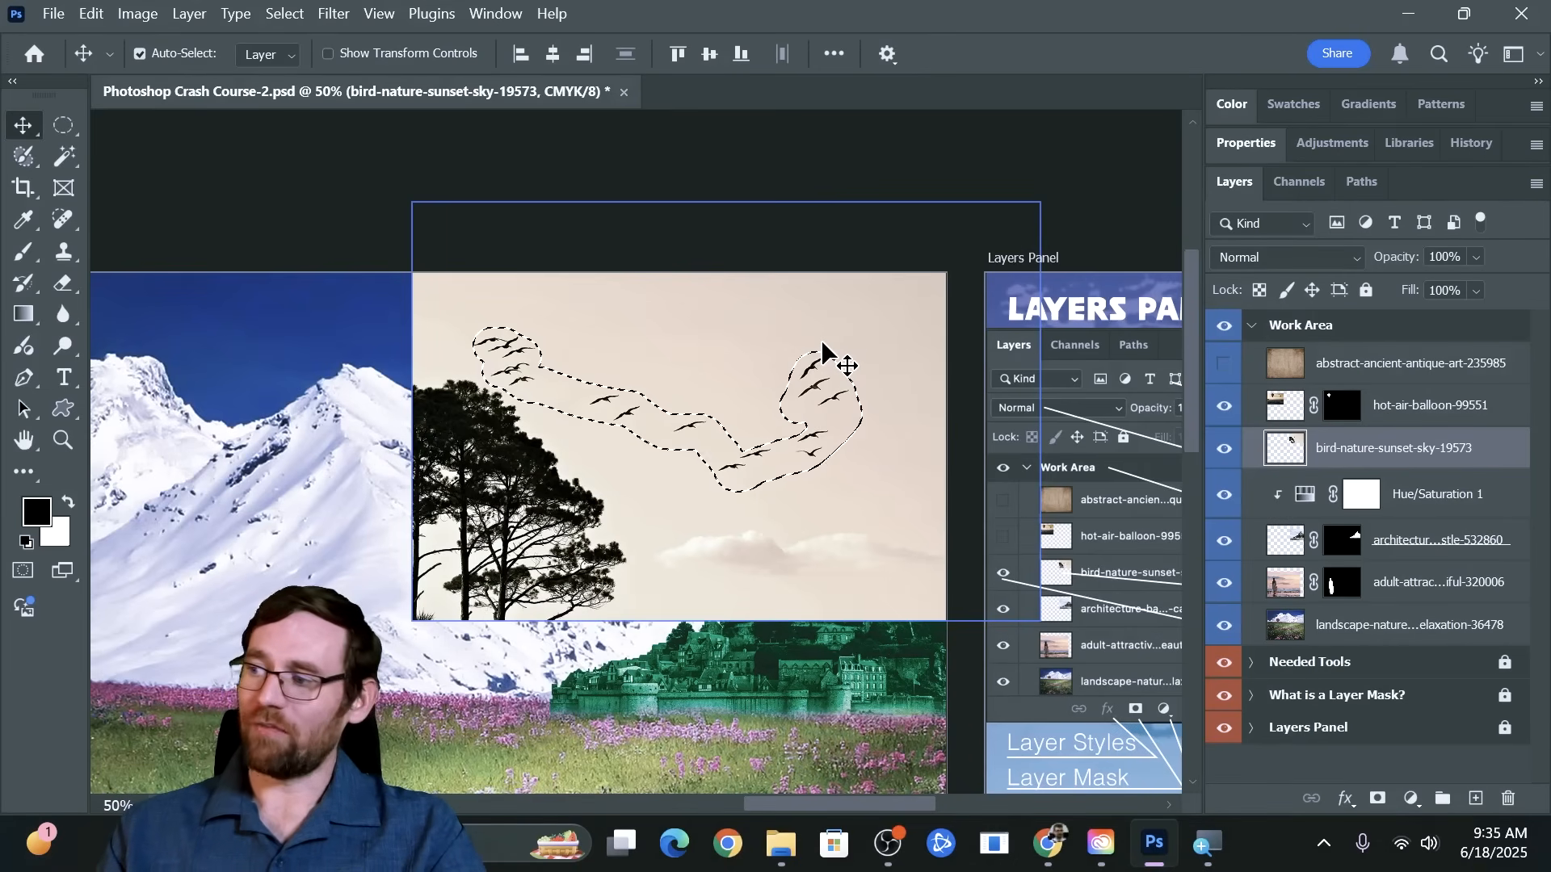
Try deleting the selected flock of birds from the layer and undo the deletion
{"action": "key", "text": "Delete"}
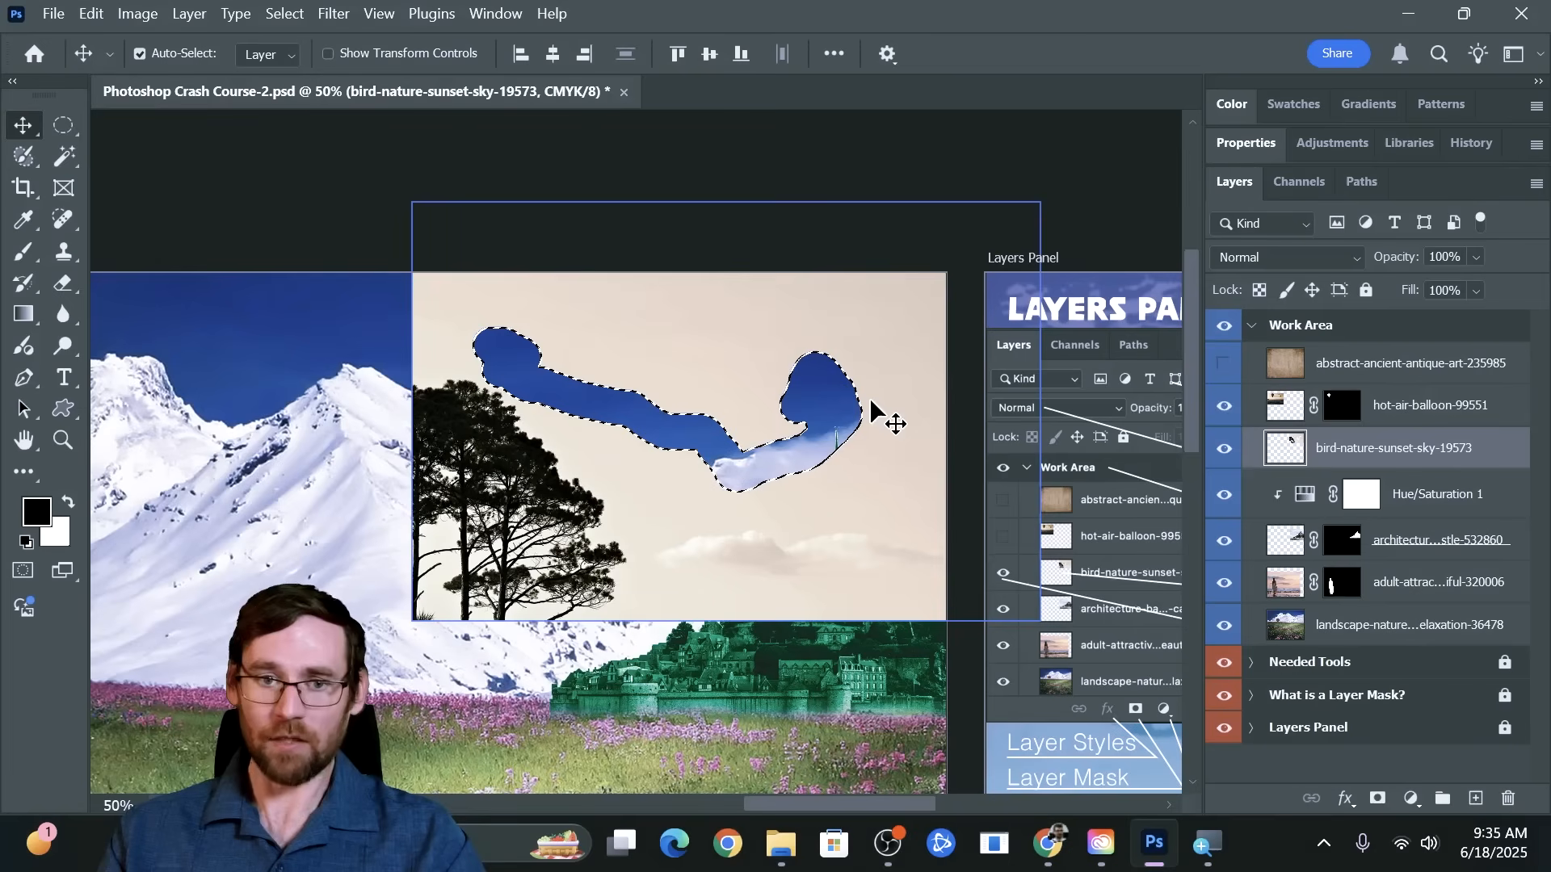
{"action": "key", "text": "ctrl+z"}
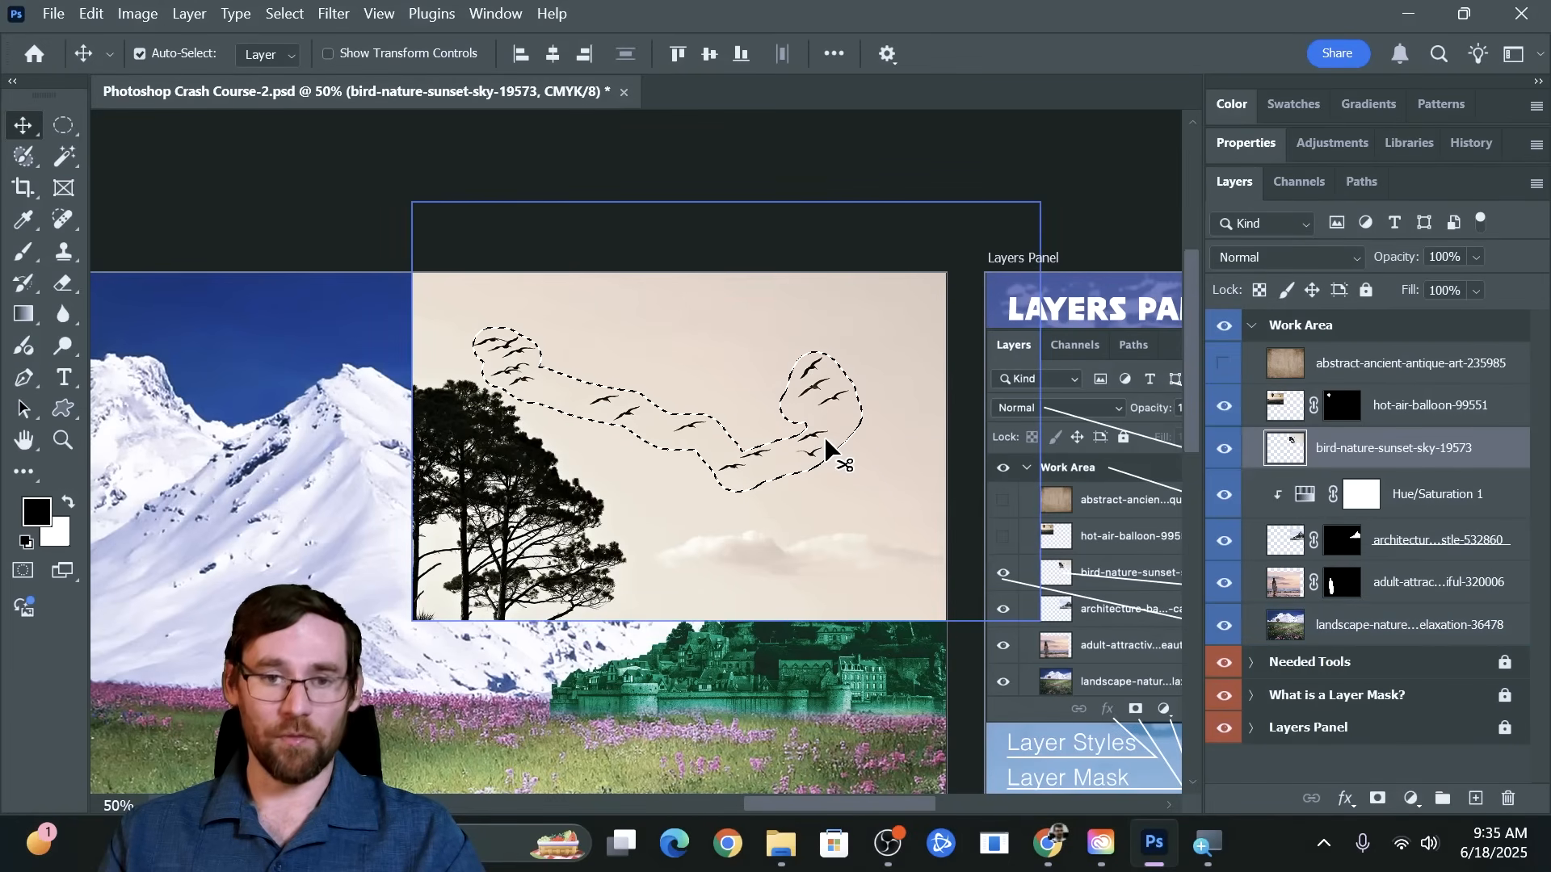
Invert the flock selection to delete everything outside it from the bird-nature-sunset-sky-19573 layer, and deselect
{"action": "left_click", "coordinate": [282, 14]}
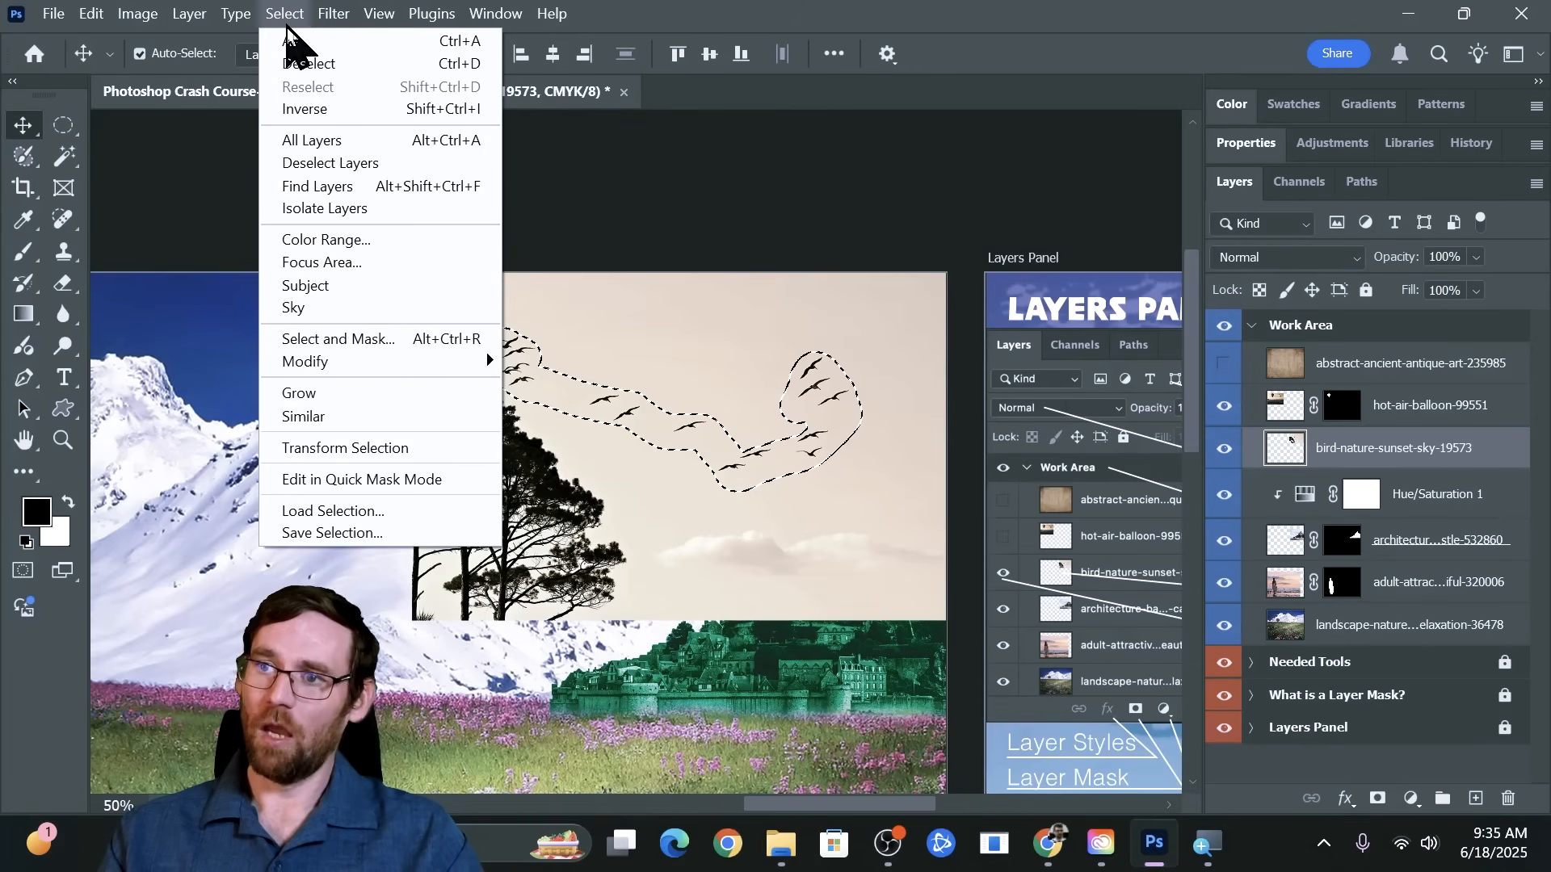
{"action": "left_click", "coordinate": [307, 110]}
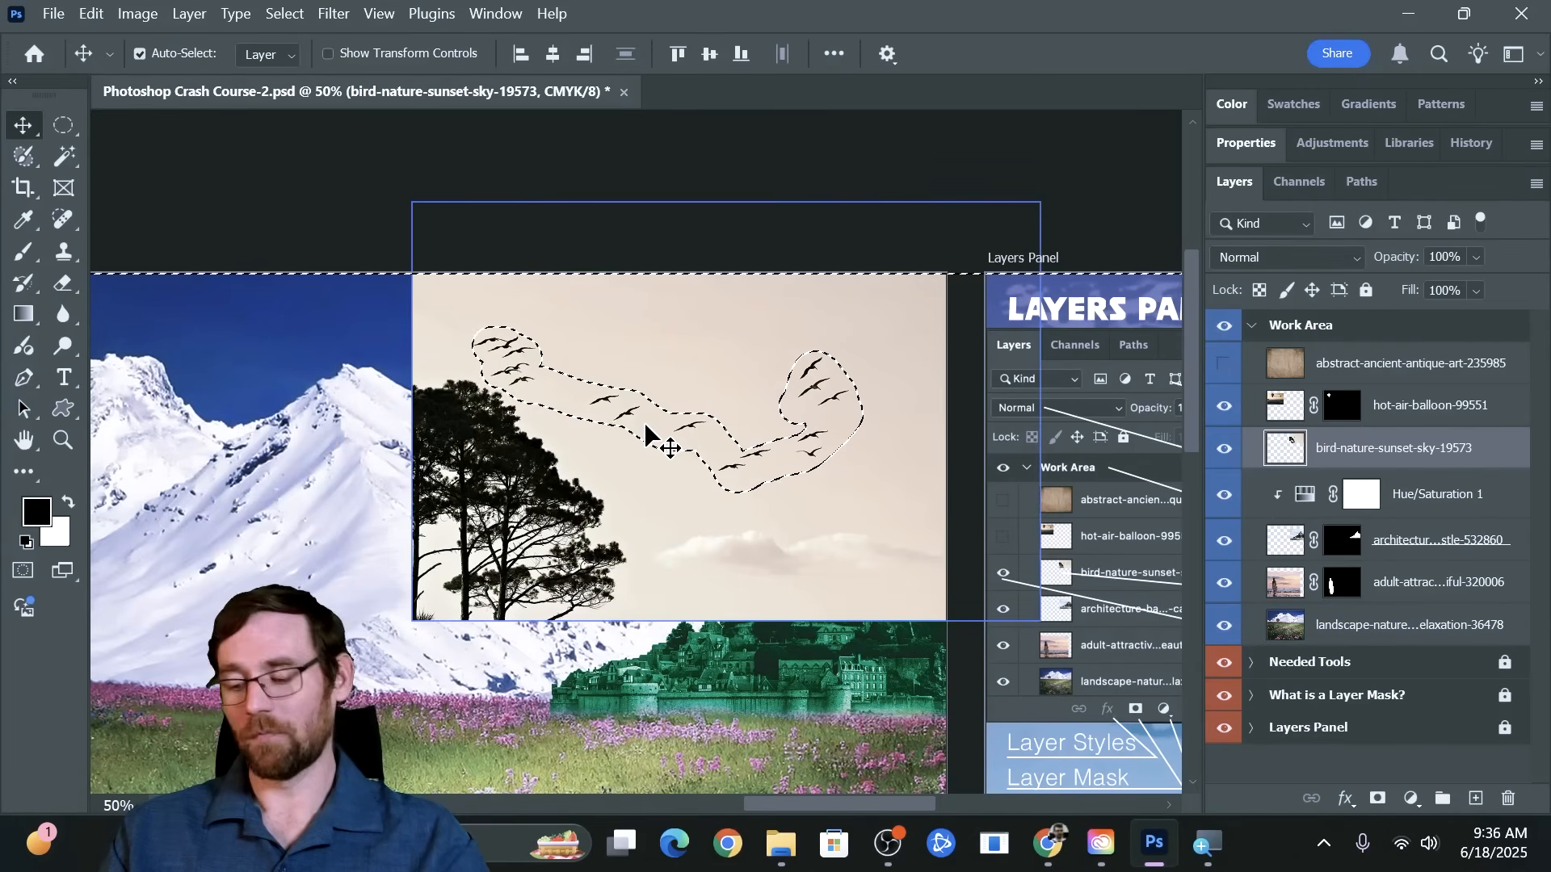
{"action": "key", "text": "Delete"}
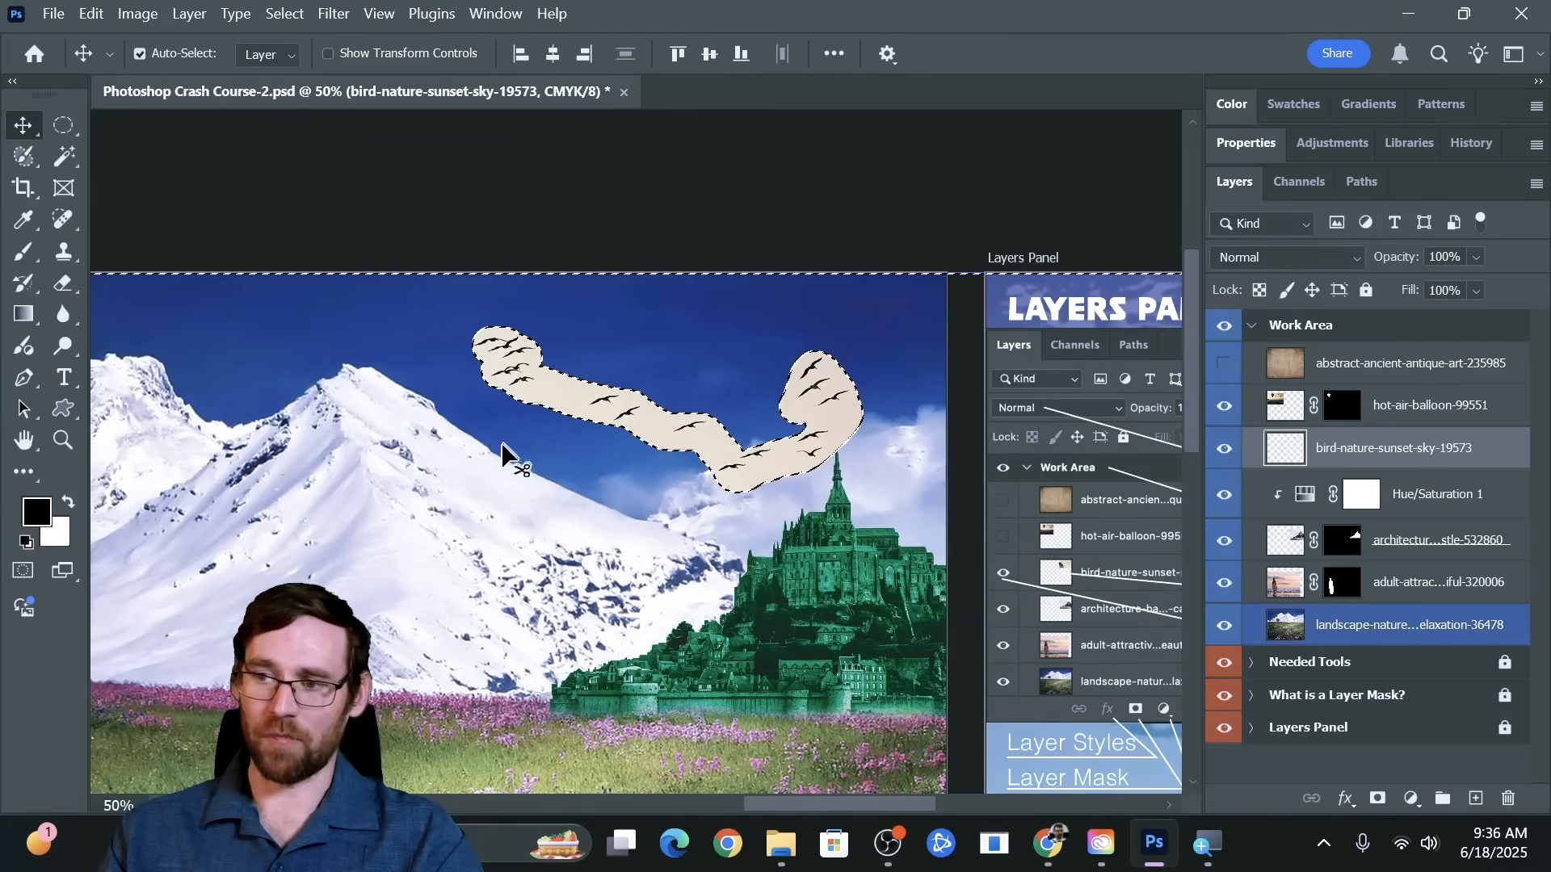
{"action": "key", "text": "ctrl+d"}
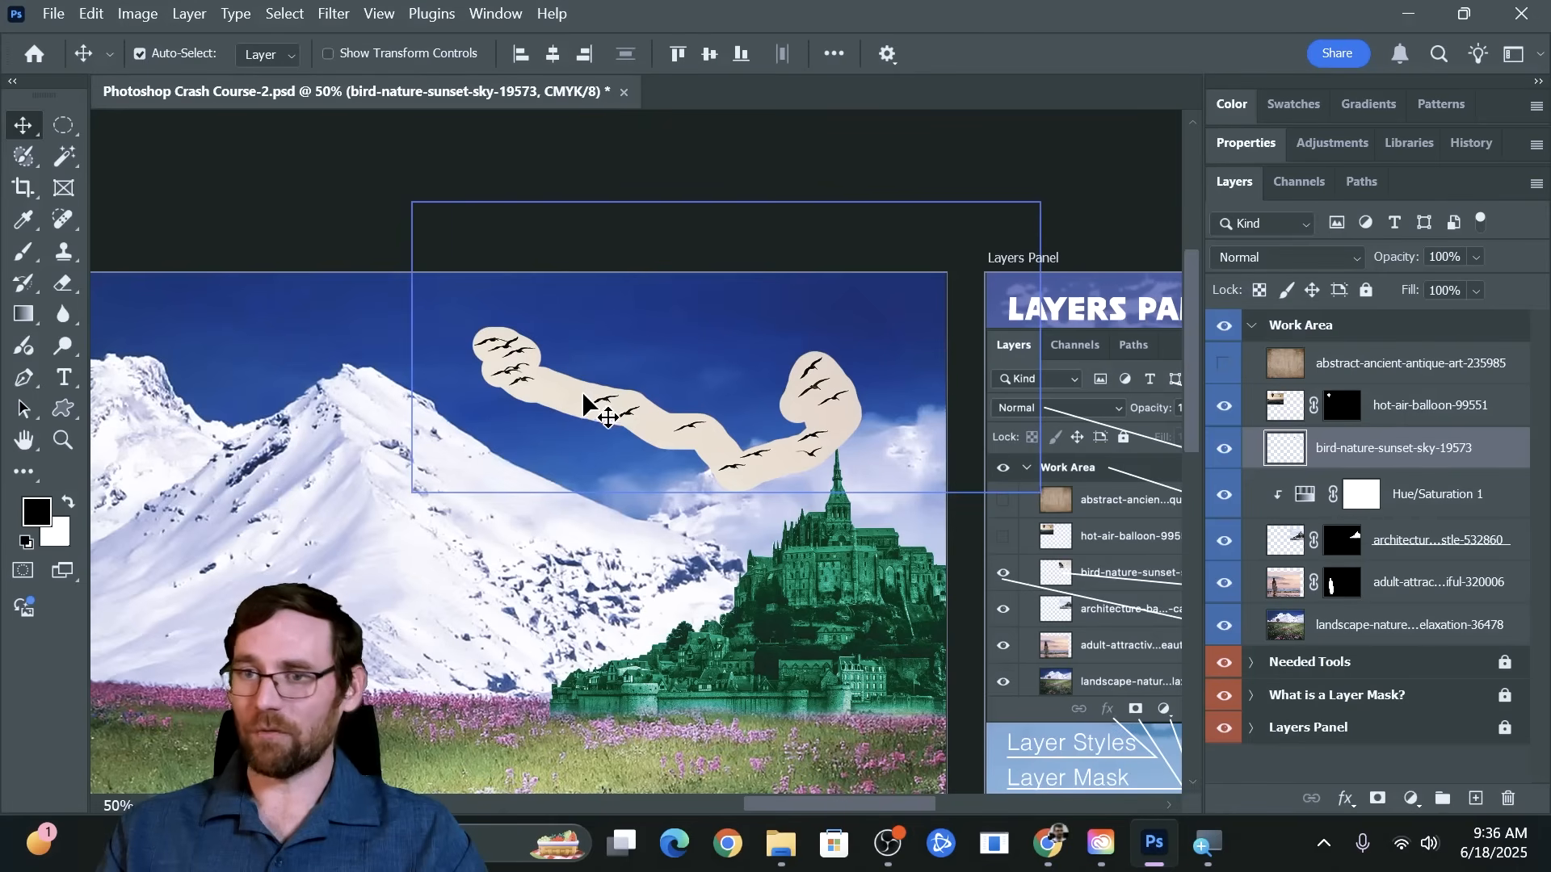
Try selecting the blue sky on the landscape-nature-night-relaxation-36478 layer with the Magic Wand
{"action": "left_click", "coordinate": [76, 160]}
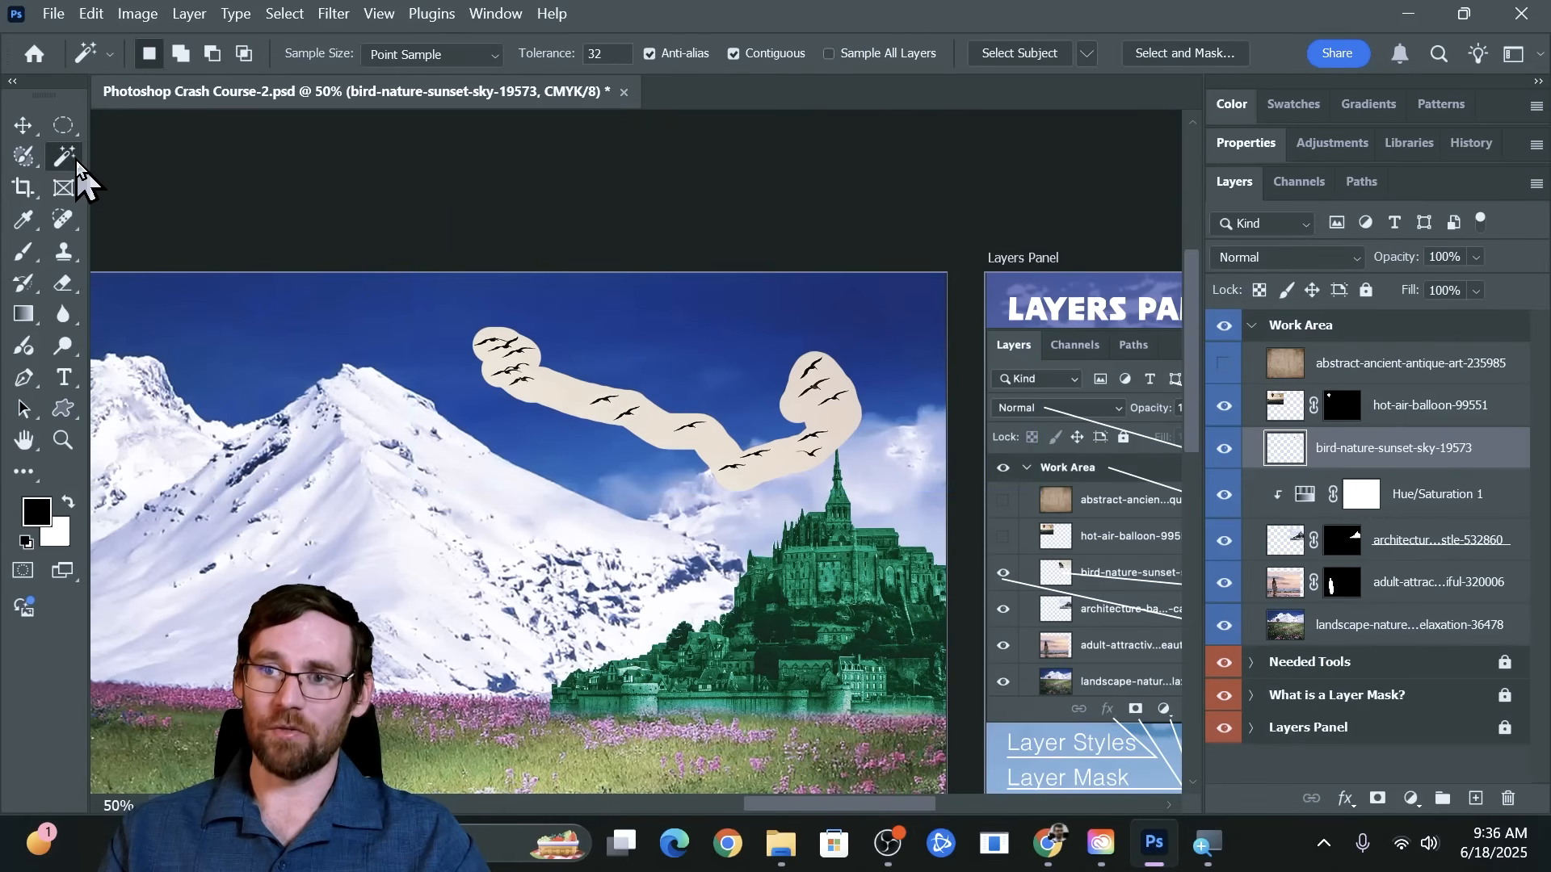
{"action": "left_click", "coordinate": [116, 161]}
{"action": "left_click", "coordinate": [76, 155]}
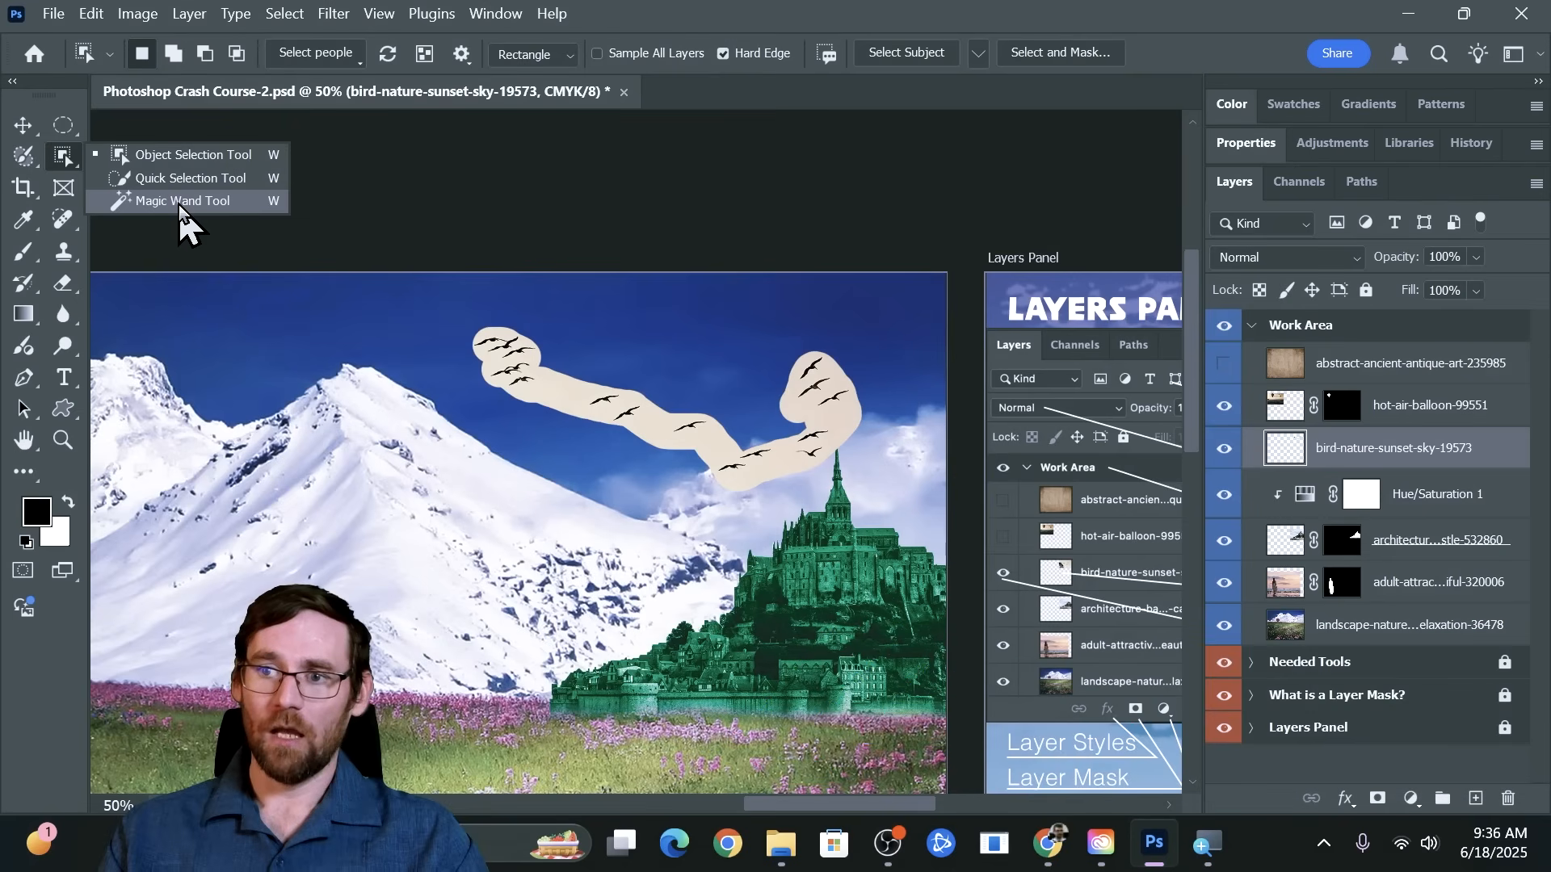
{"action": "left_click", "coordinate": [178, 205]}
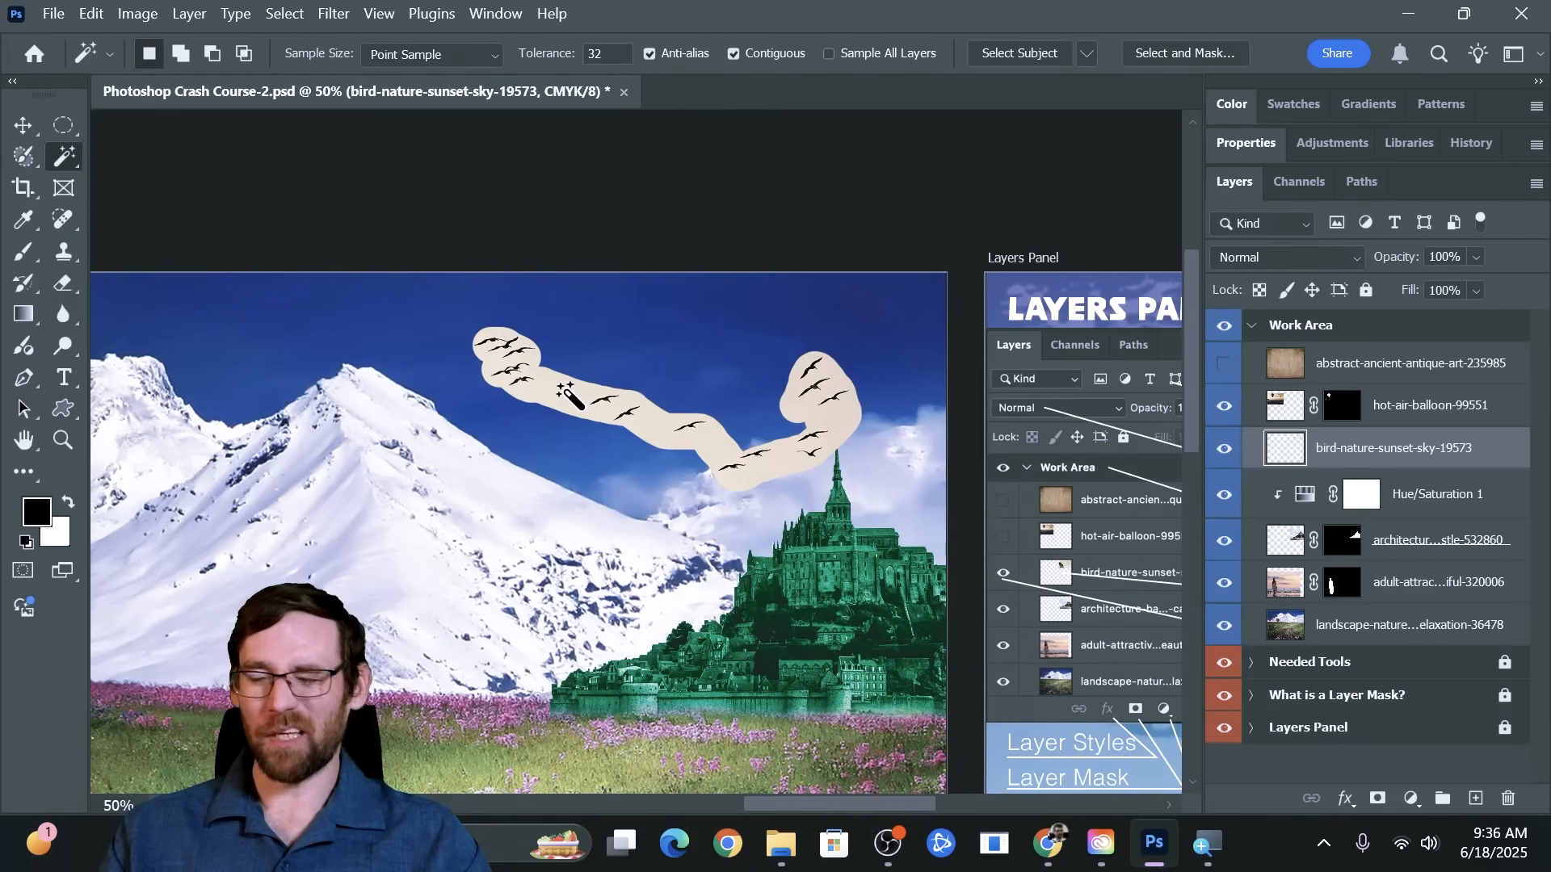
{"action": "left_click", "coordinate": [1419, 634]}
{"action": "left_click", "coordinate": [619, 325]}
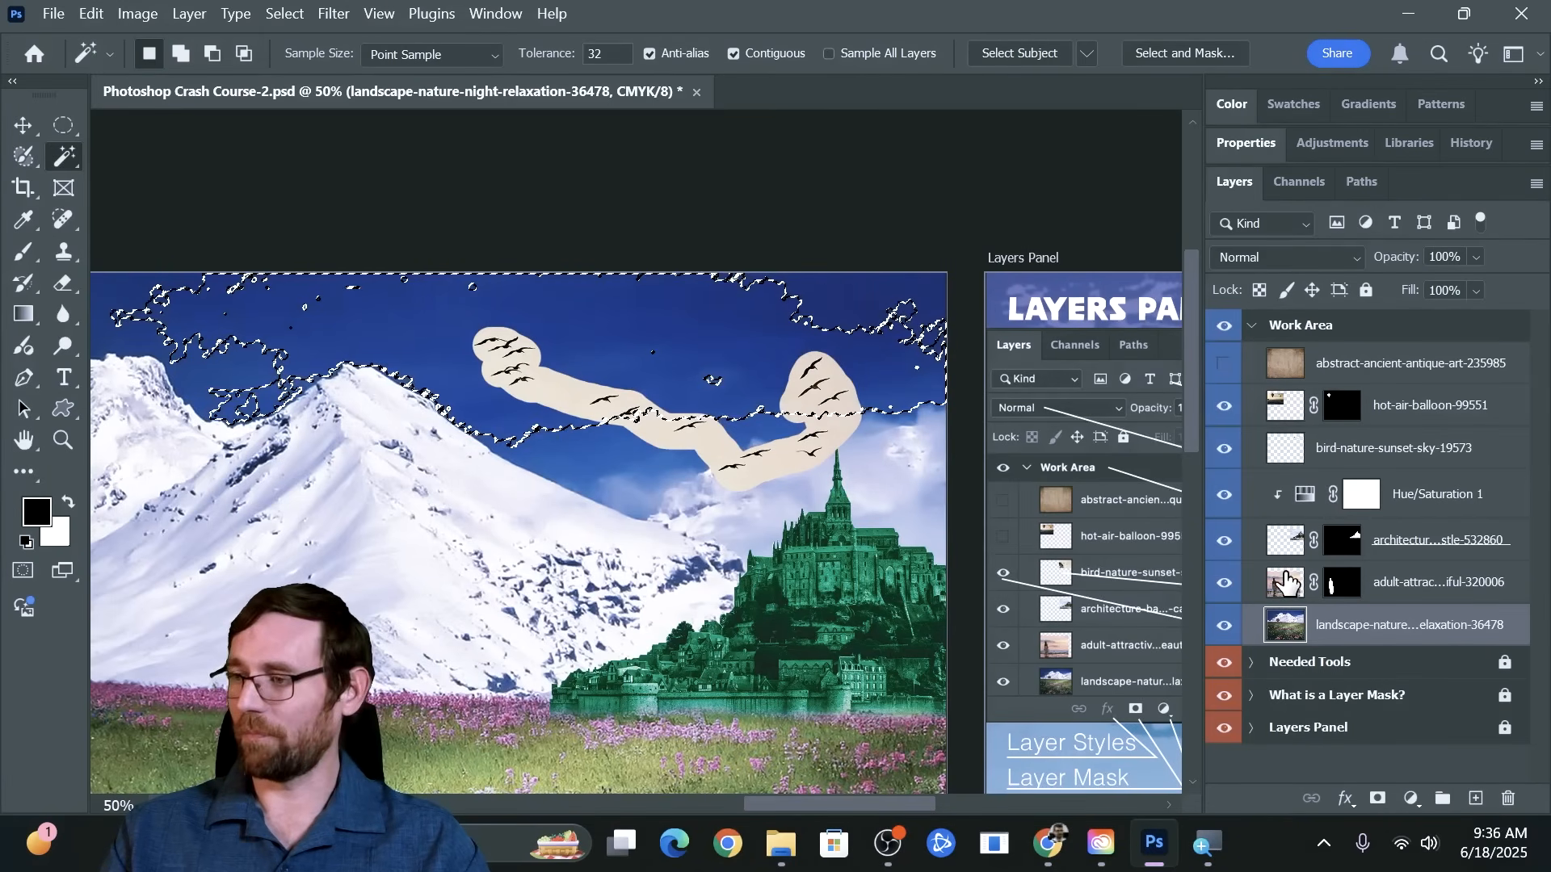
{"action": "key", "text": "ctrl+d"}
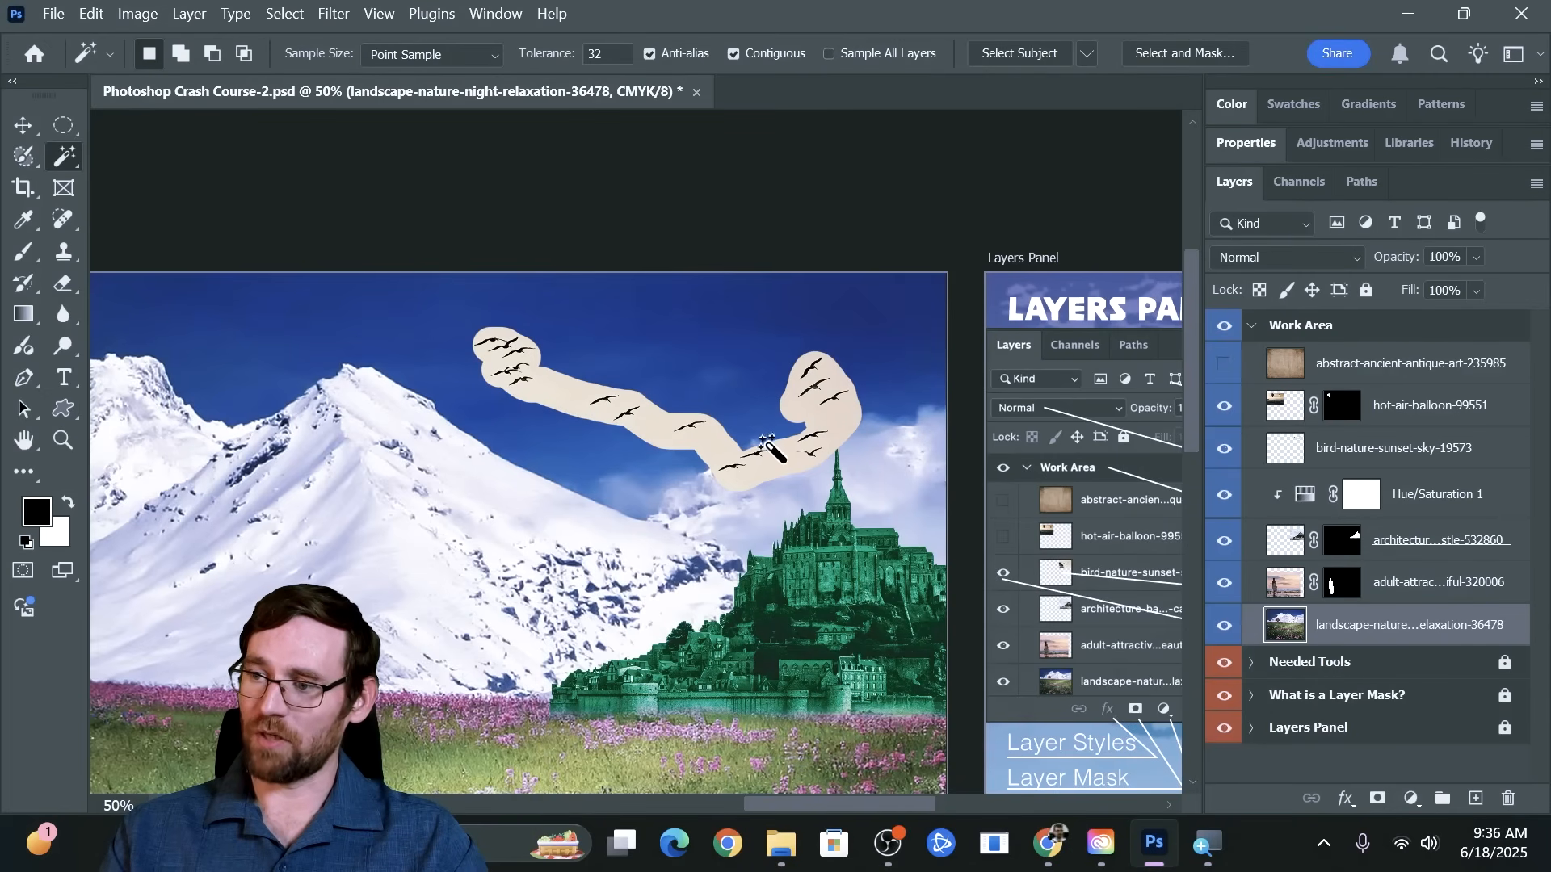
{"action": "left_click", "coordinate": [569, 404]}
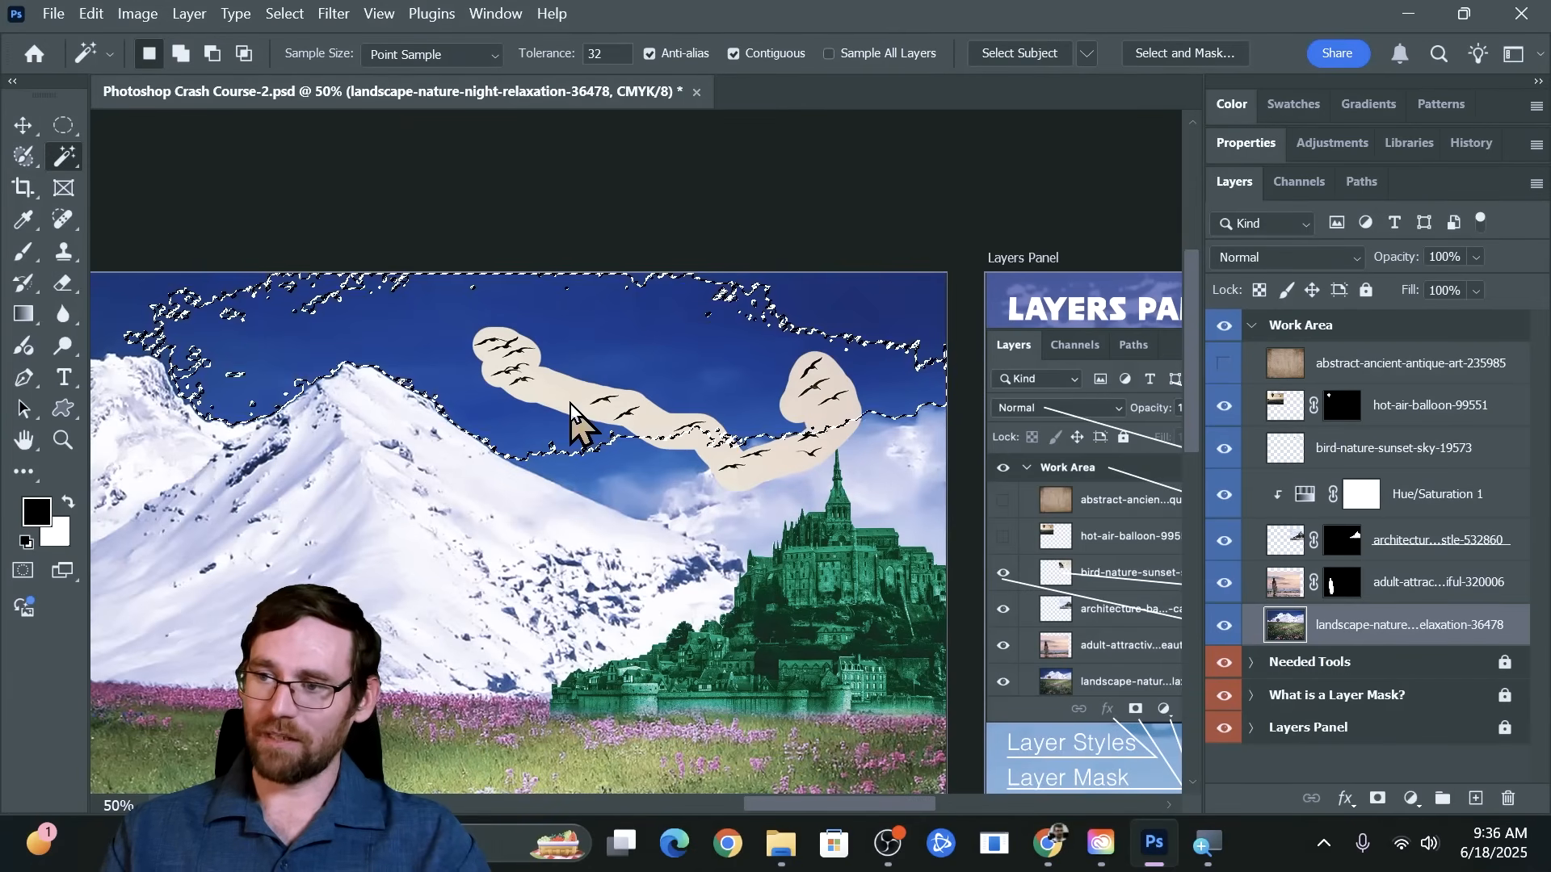
Delete the pale sky around the birds on the bird-nature-sunset-sky-19573 layer using a Magic Wand selection, and deselect
{"action": "left_click", "coordinate": [1401, 449]}
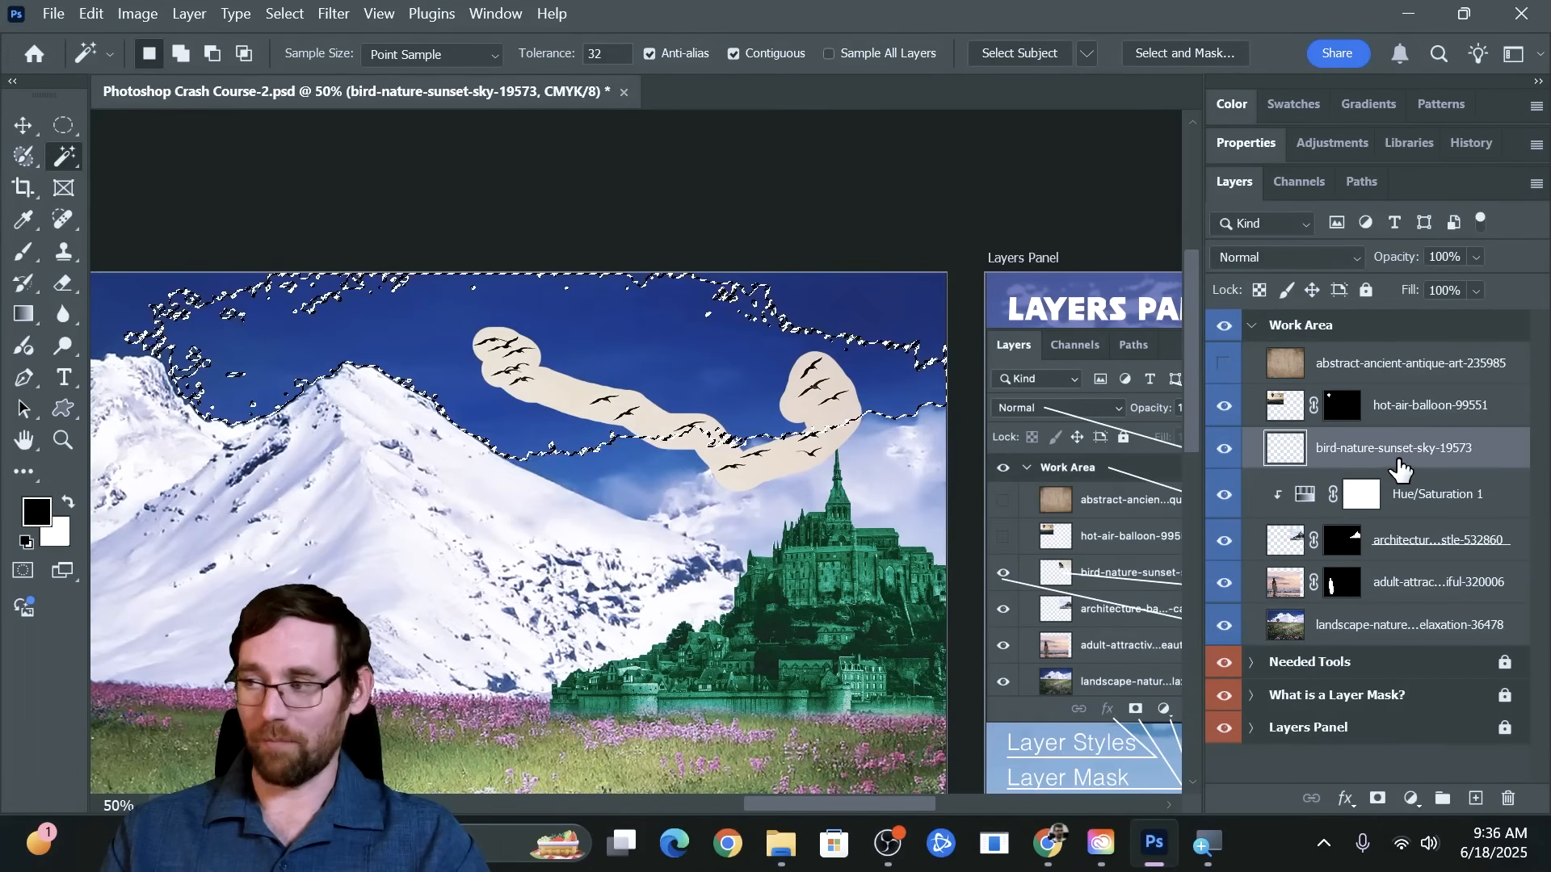
{"action": "key", "text": "ctrl+d"}
{"action": "left_click", "coordinate": [564, 394]}
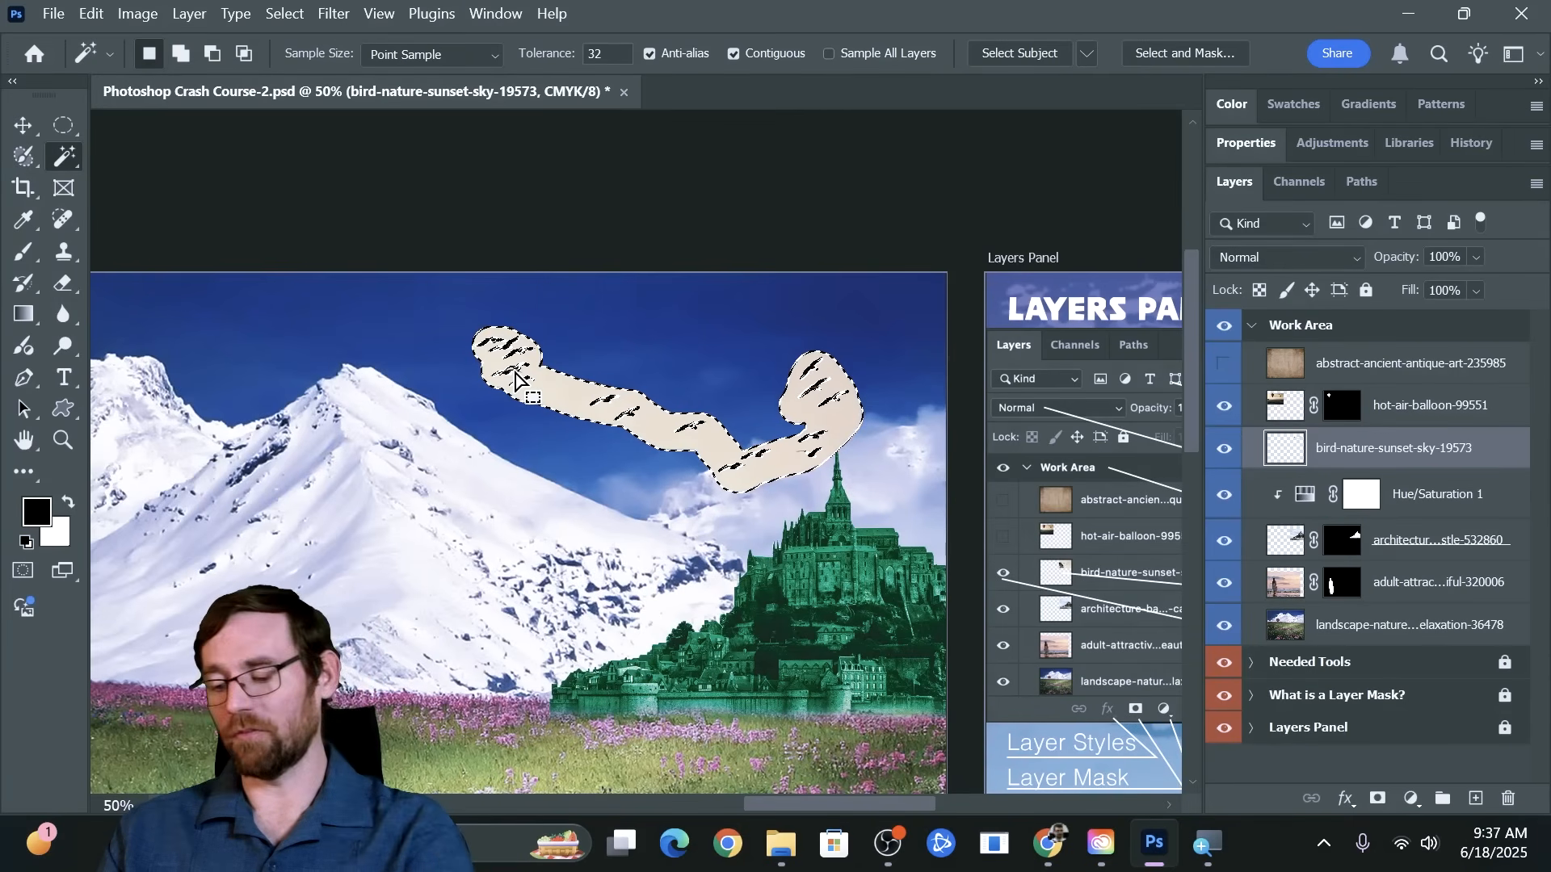
{"action": "key", "text": "Delete"}
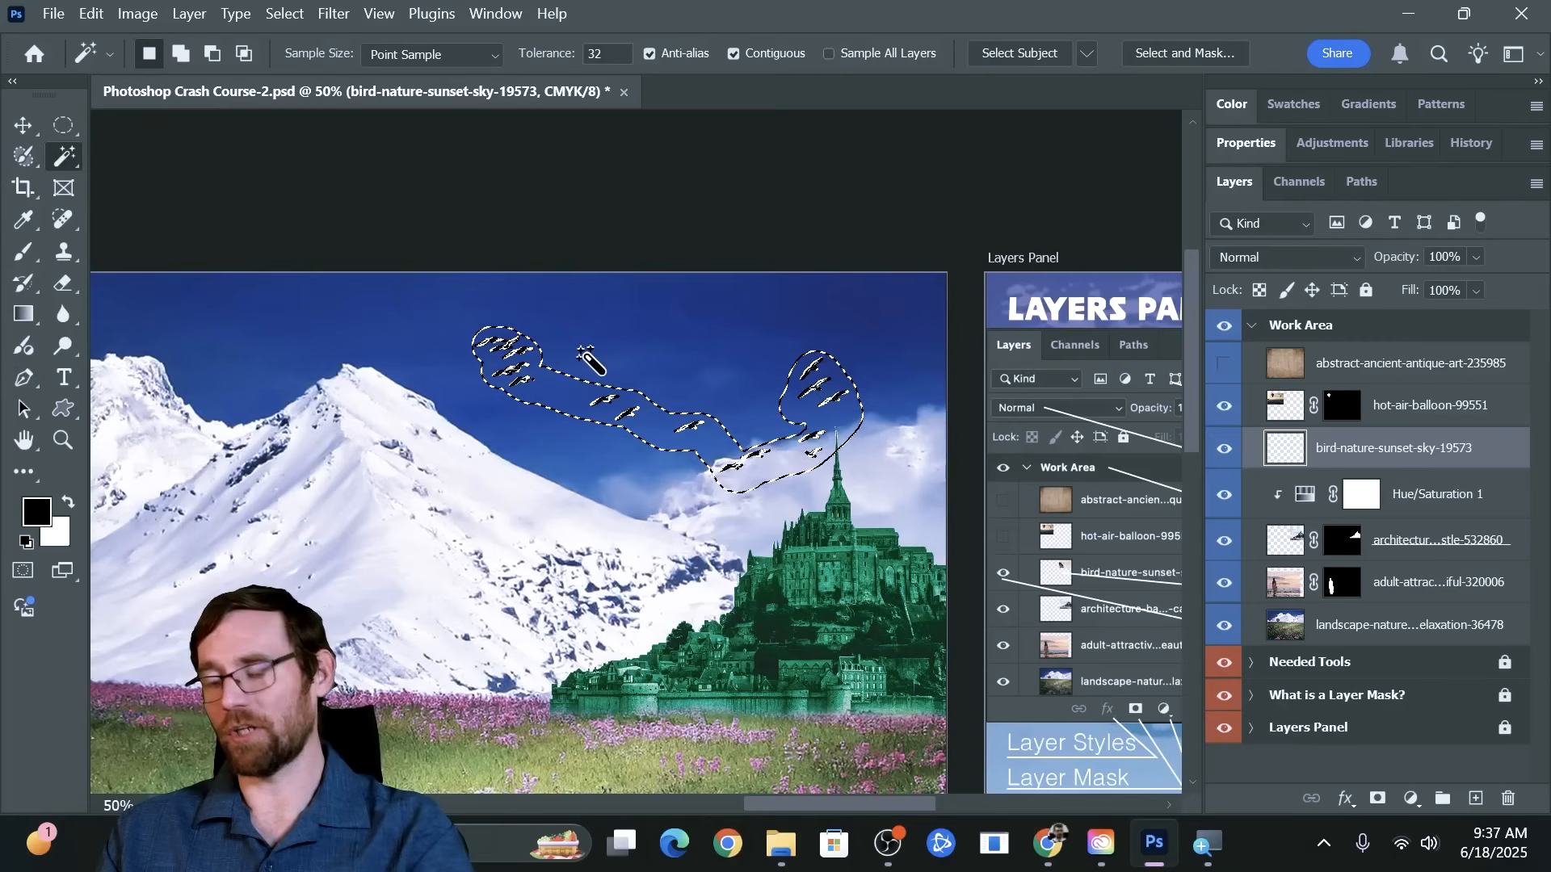
{"action": "key", "text": "ctrl+d"}
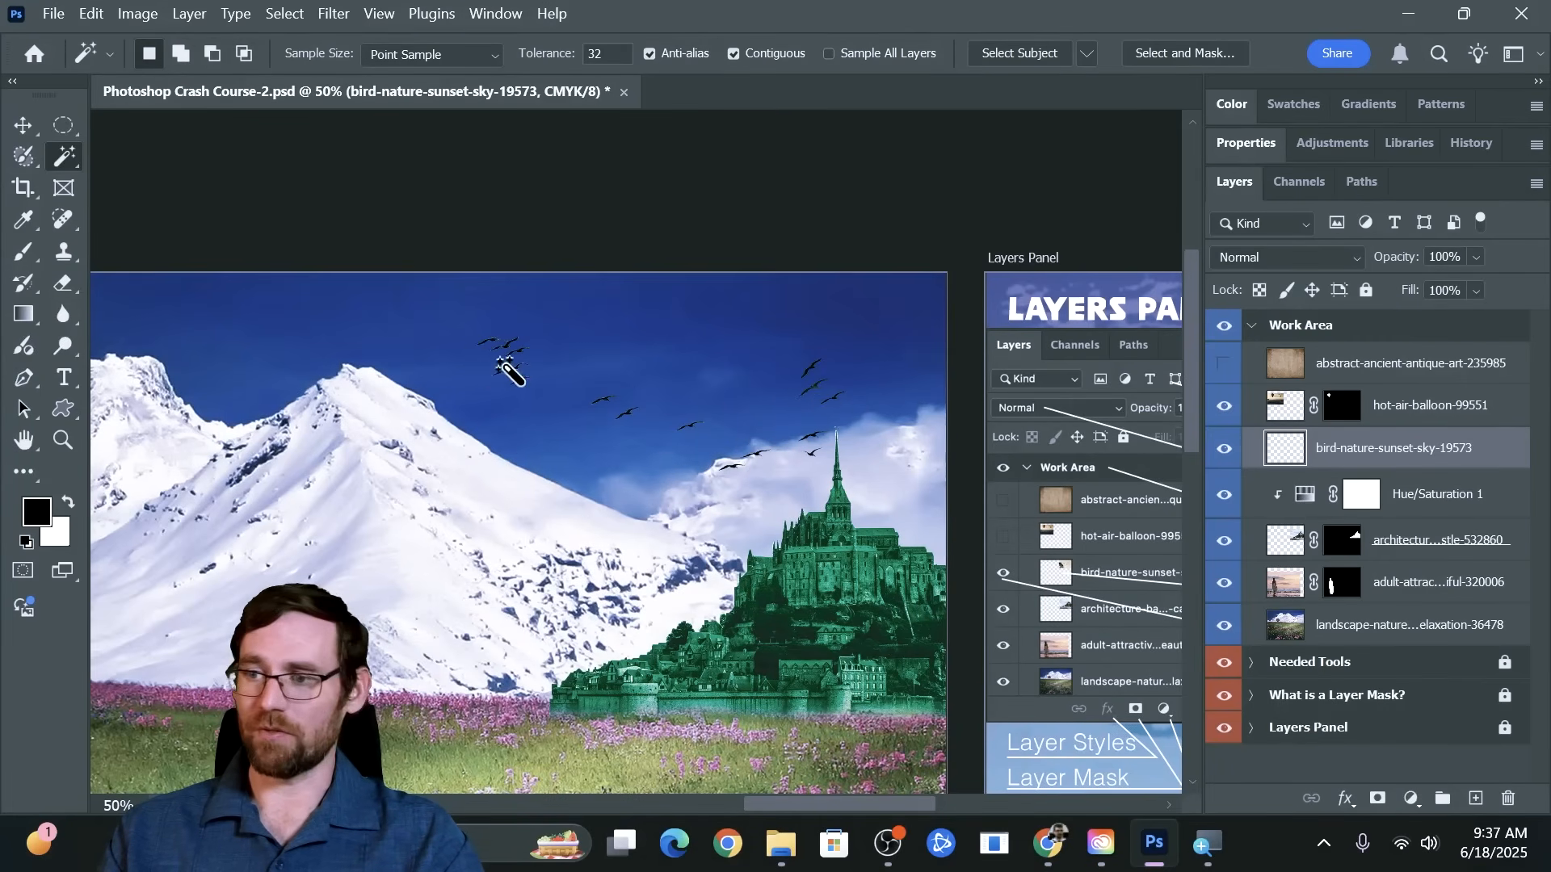
Set the blending mode of the bird-nature-sunset-sky-19573 layer to Multiply to blend the leftover pale patches between the birds
{"action": "key", "text": "z"}
{"action": "left_click_drag", "start_coordinate": [501, 370], "coordinate": [653, 398]}
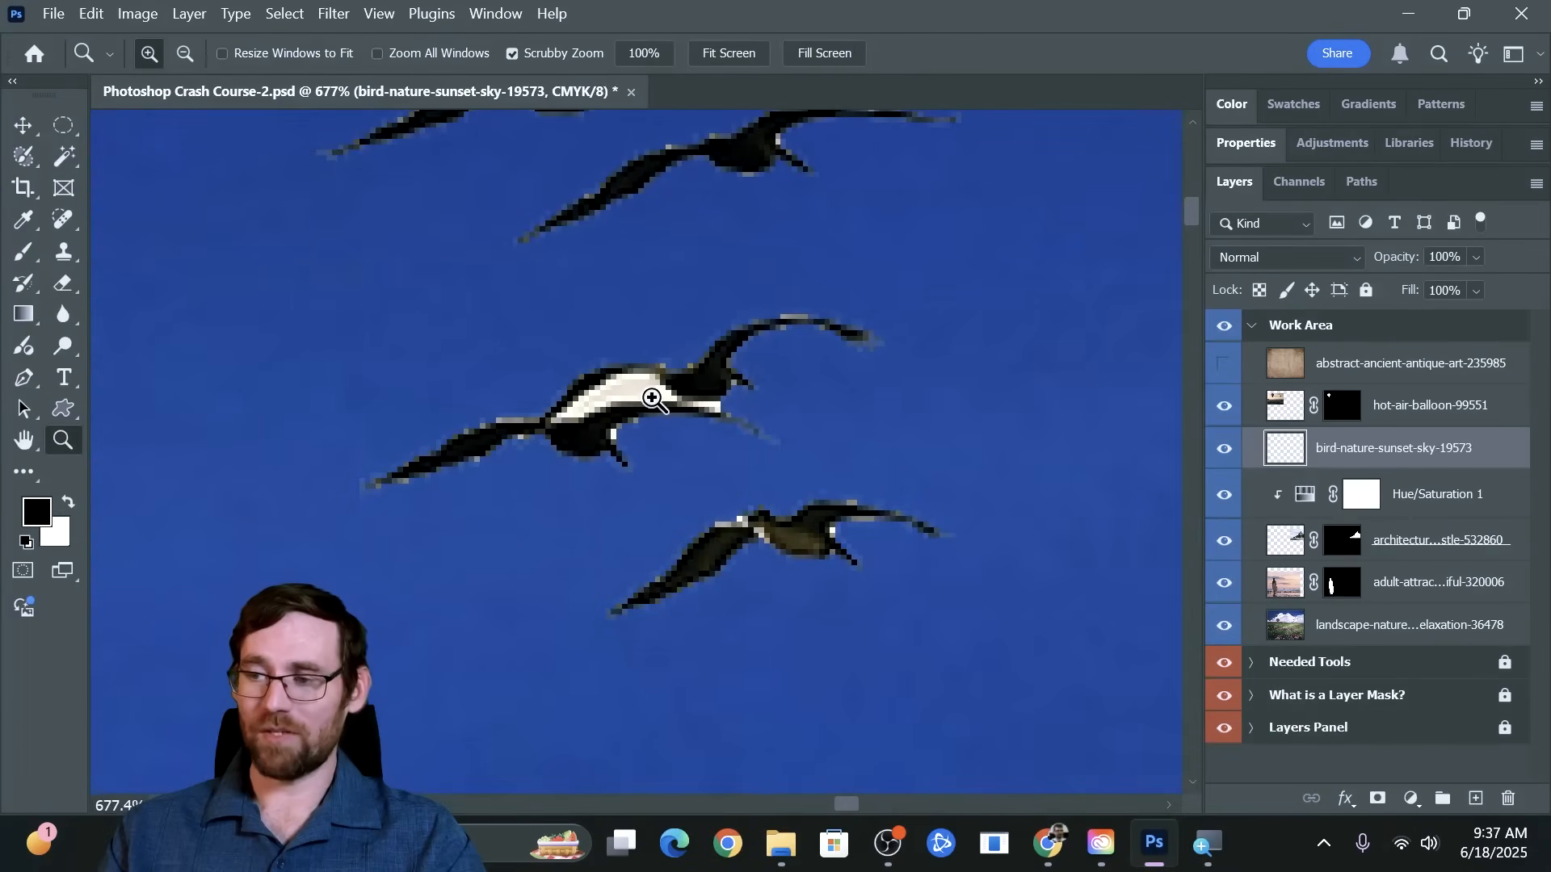
{"action": "key", "text": "w"}
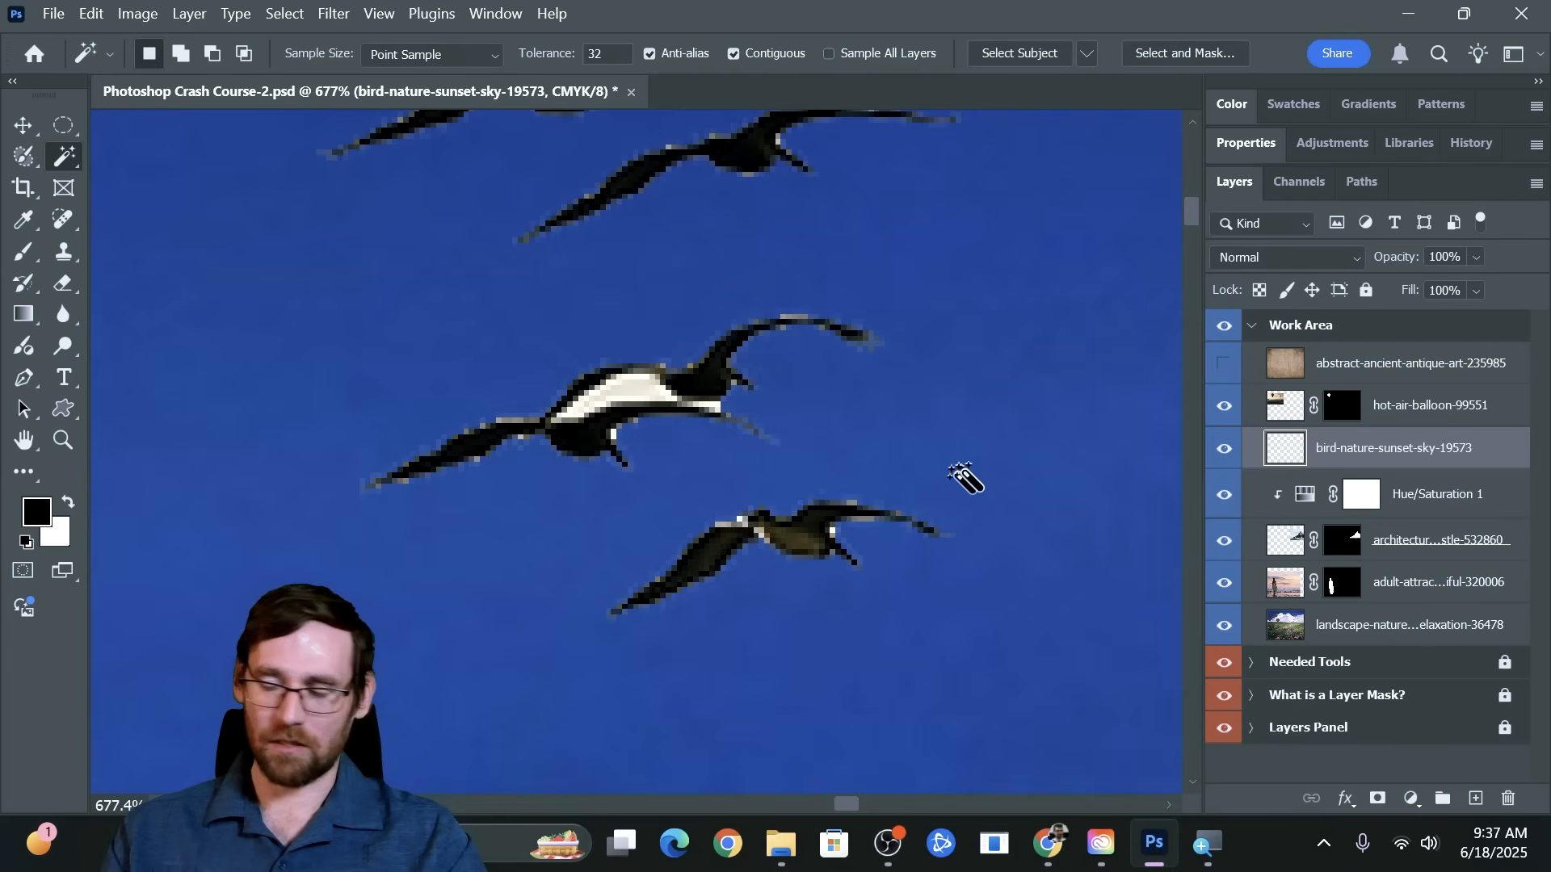
{"action": "key", "text": "z"}
{"action": "left_click_drag", "start_coordinate": [1007, 429], "coordinate": [968, 447]}
{"action": "key", "text": "w"}
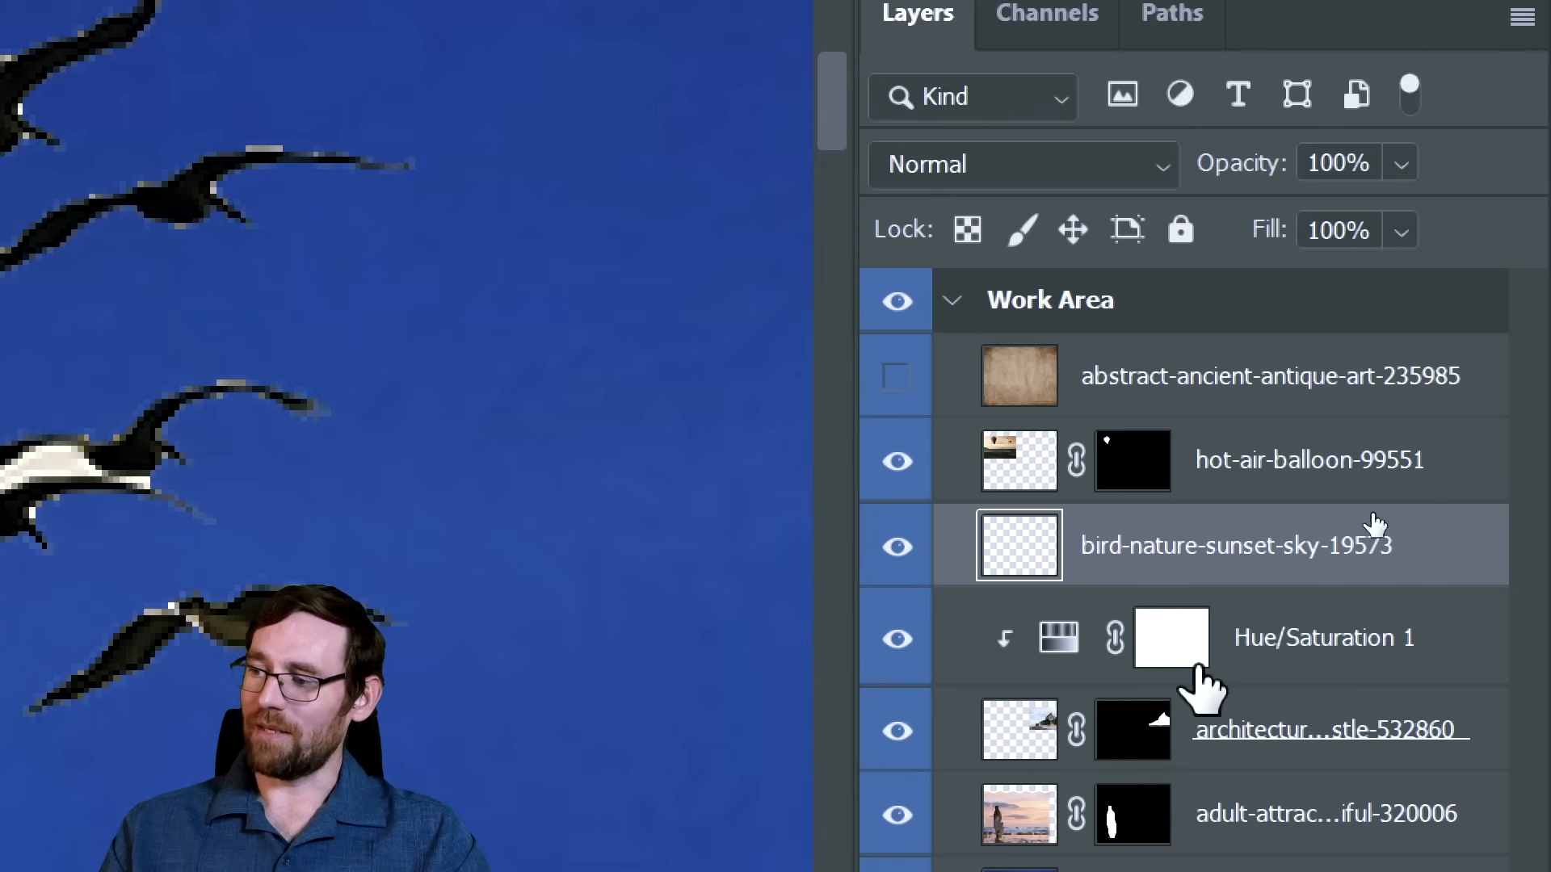
{"action": "left_click", "coordinate": [1008, 157]}
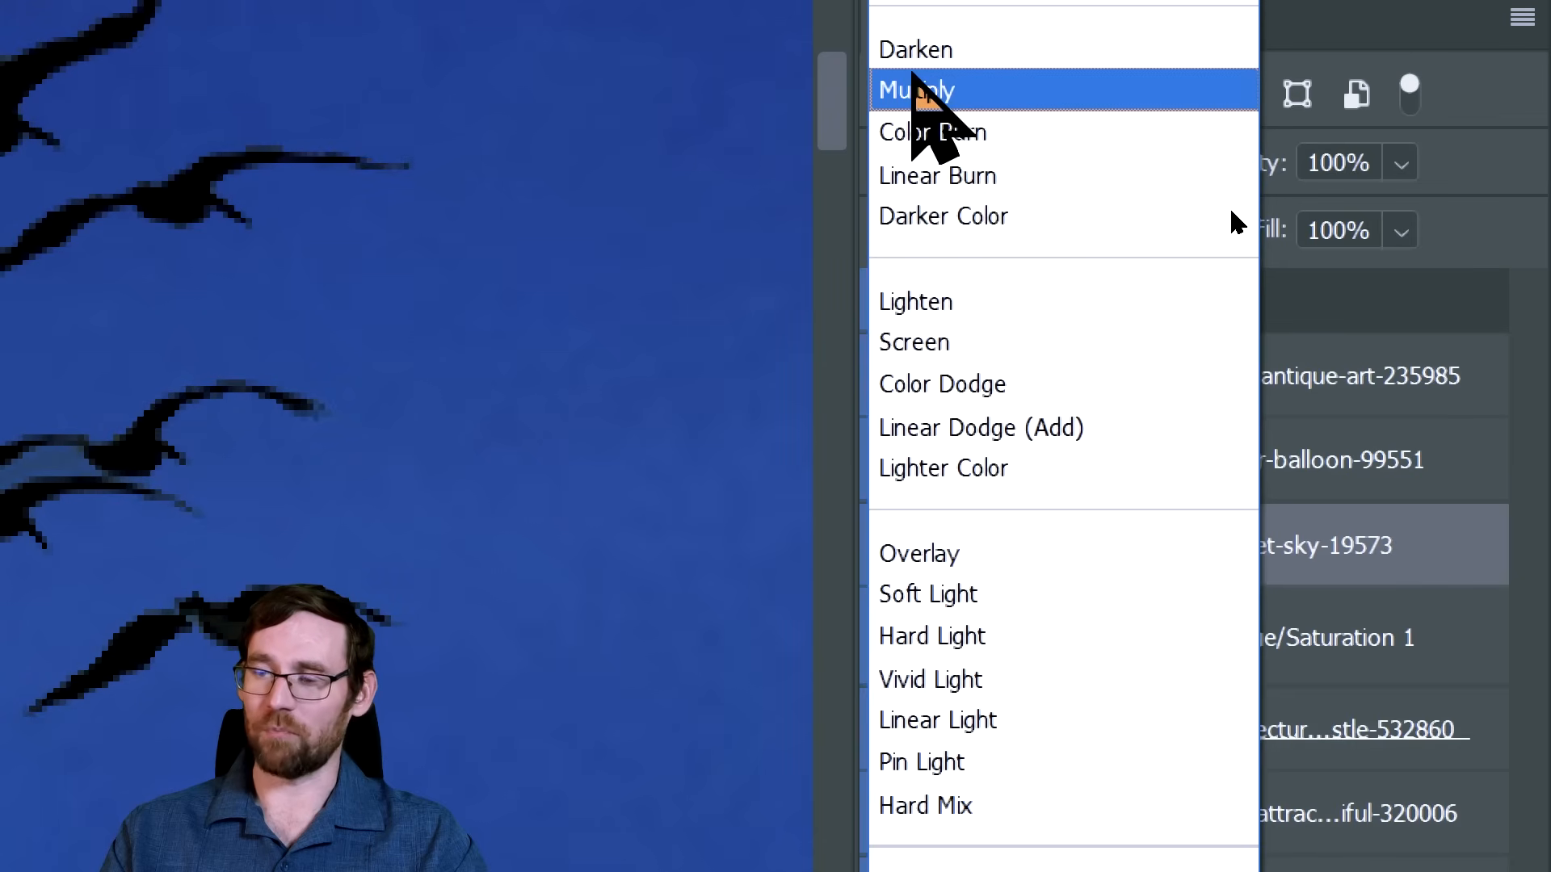
{"action": "left_click", "coordinate": [962, 88]}
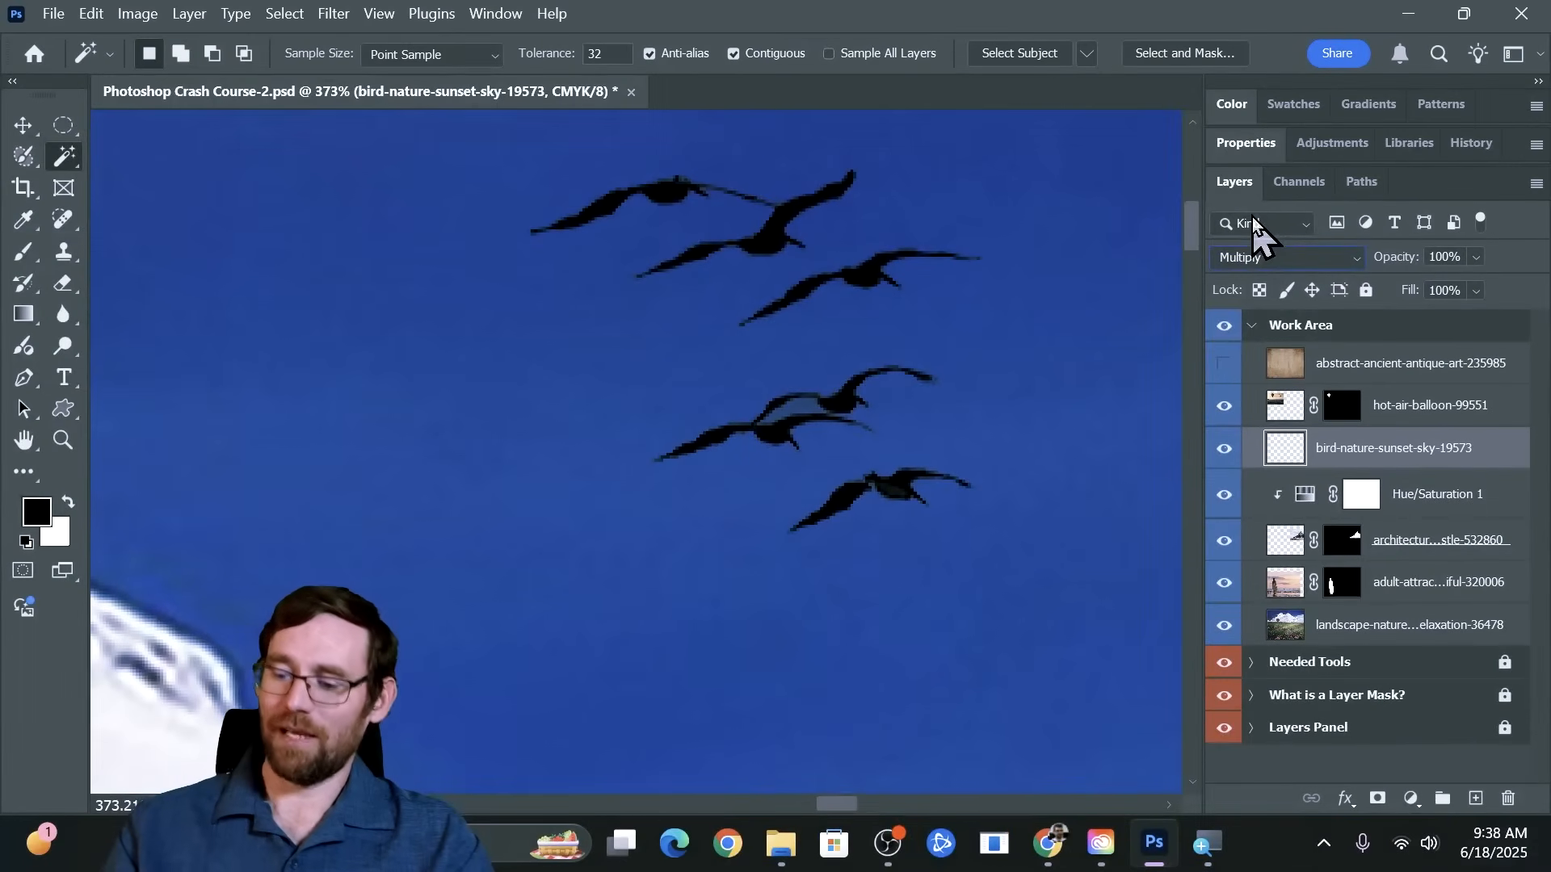
Examine how the leftover patches between the birds blend with the sky up close and across the whole Work Area artboard
{"action": "key", "text": "ctrl+minus"}
{"action": "key", "text": "ctrl+minus"}
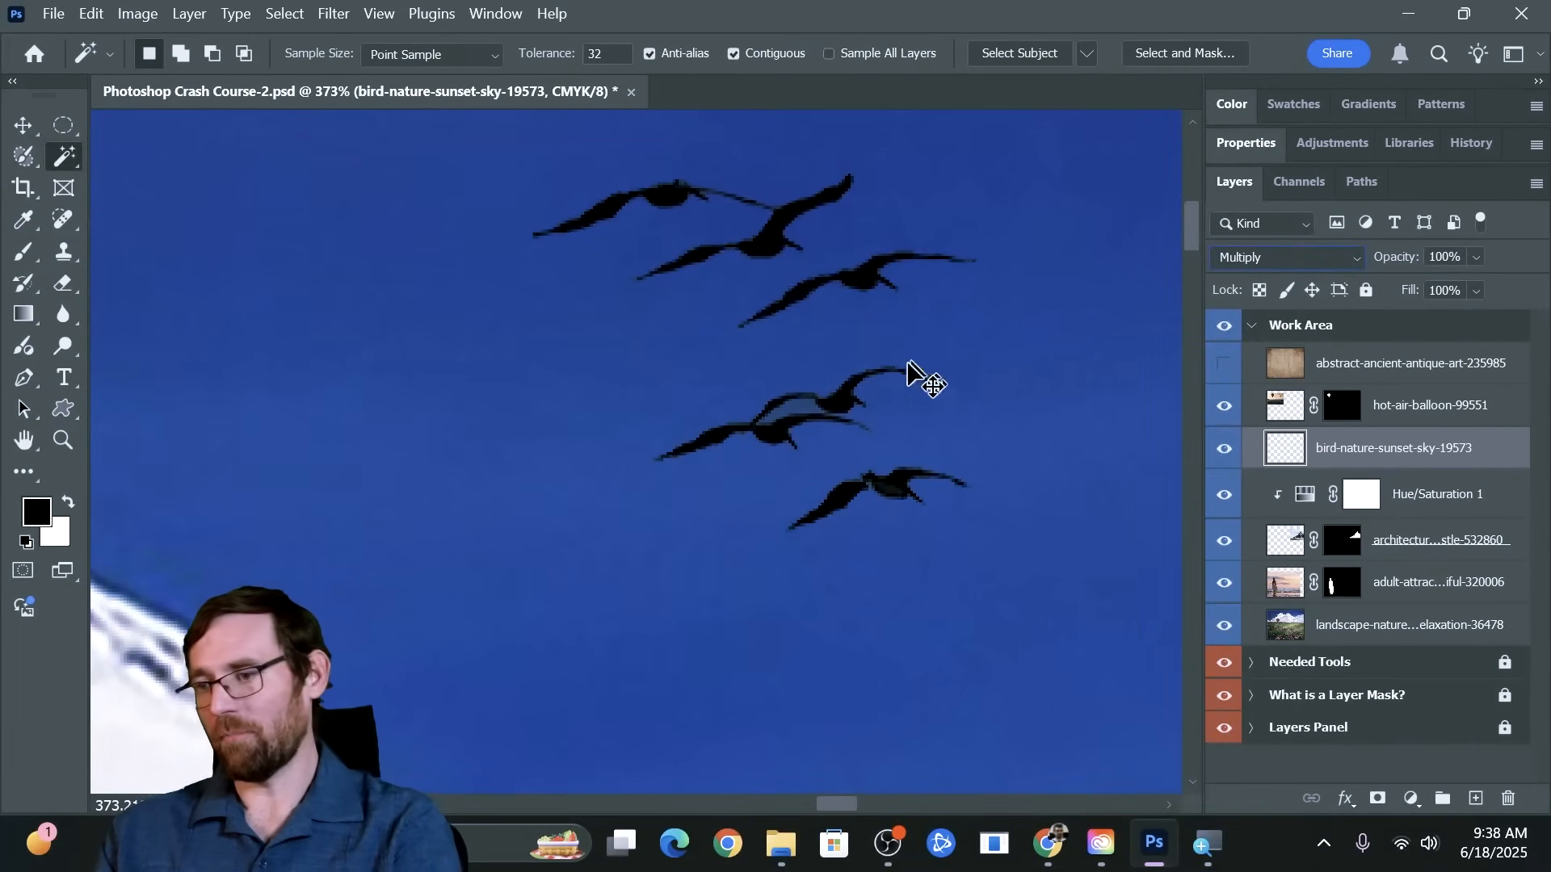
{"action": "key", "text": "ctrl+minus"}
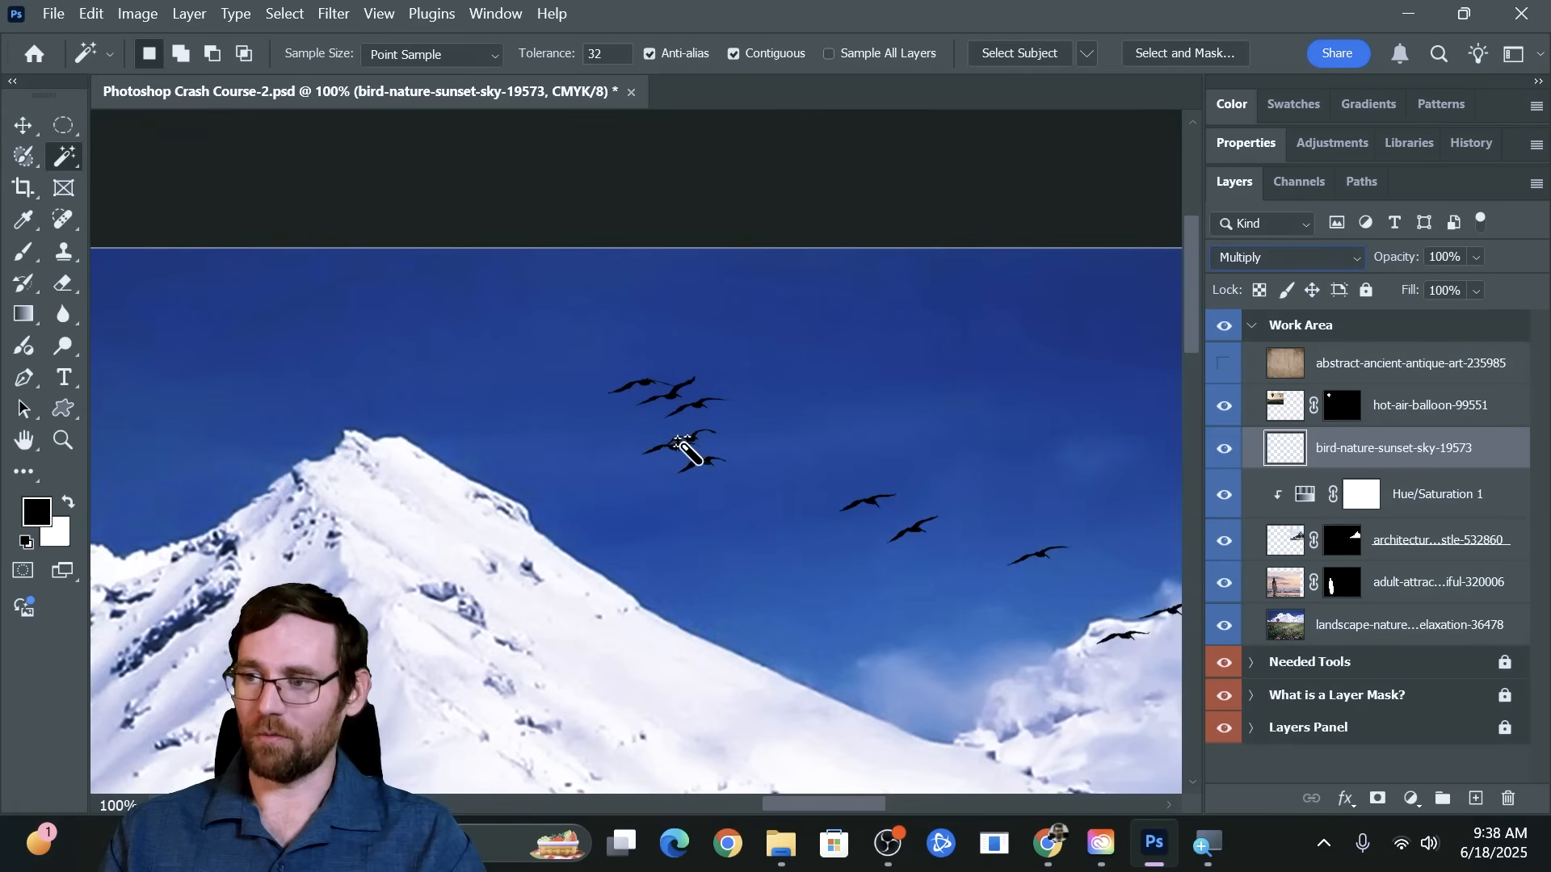
{"action": "left_click", "coordinate": [26, 118]}
{"action": "key", "text": "z"}
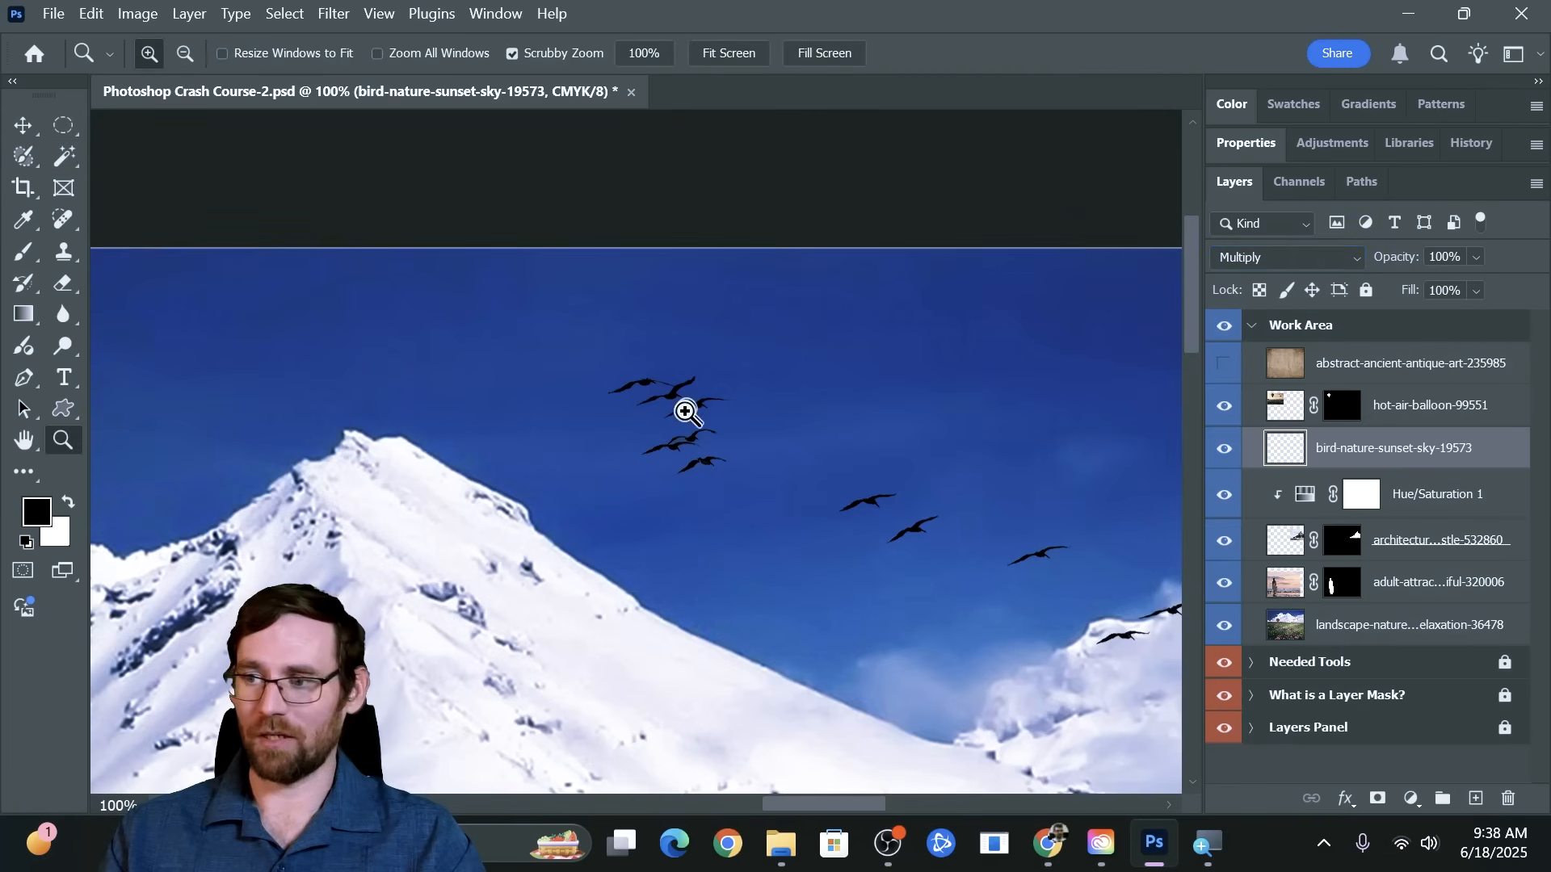
{"action": "left_click_drag", "start_coordinate": [719, 436], "coordinate": [858, 465]}
{"action": "key", "text": "v"}
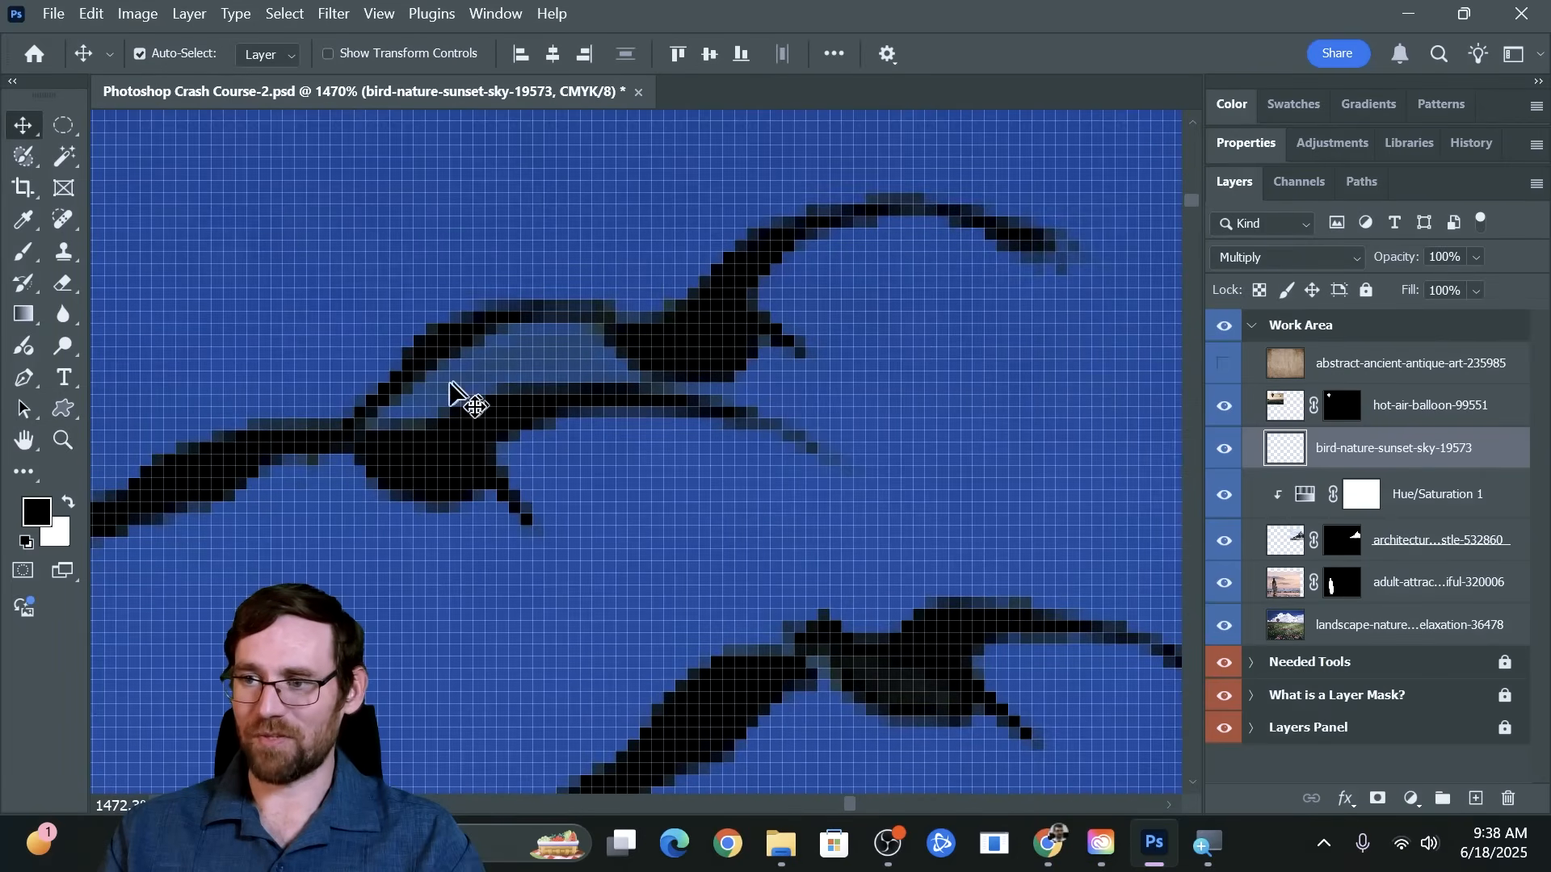
{"action": "key", "text": "z"}
{"action": "left_click_drag", "start_coordinate": [959, 374], "coordinate": [736, 391]}
{"action": "key", "text": "v"}
{"action": "scroll", "coordinate": [740, 390], "scroll_direction": "down", "scroll_amount": 2}
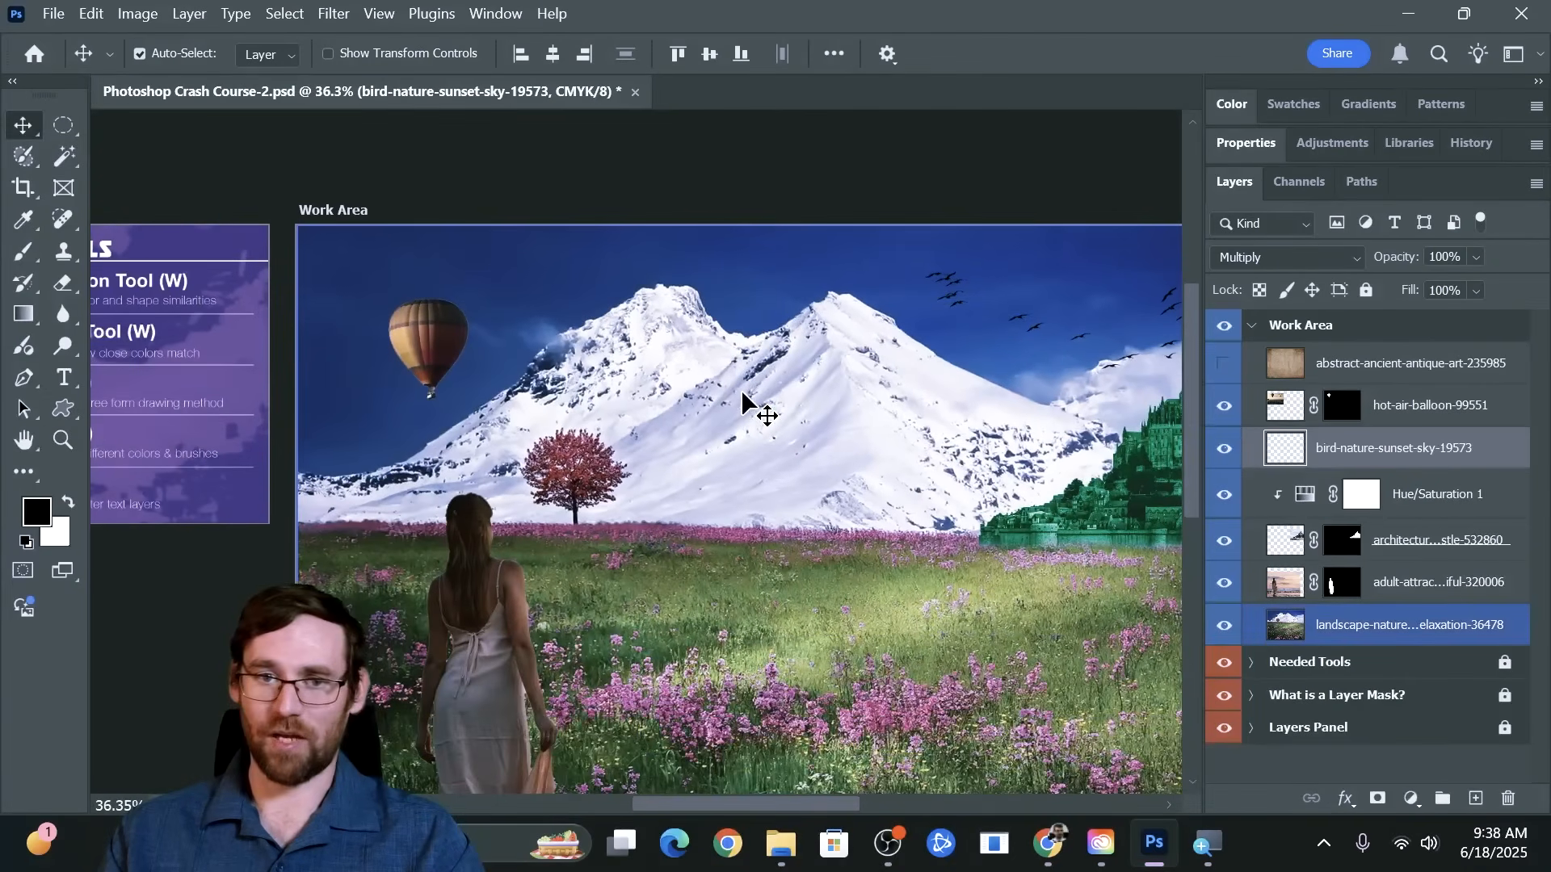
{"action": "key", "text": "space"}
{"action": "left_click_drag", "start_coordinate": [913, 403], "coordinate": [807, 323]}
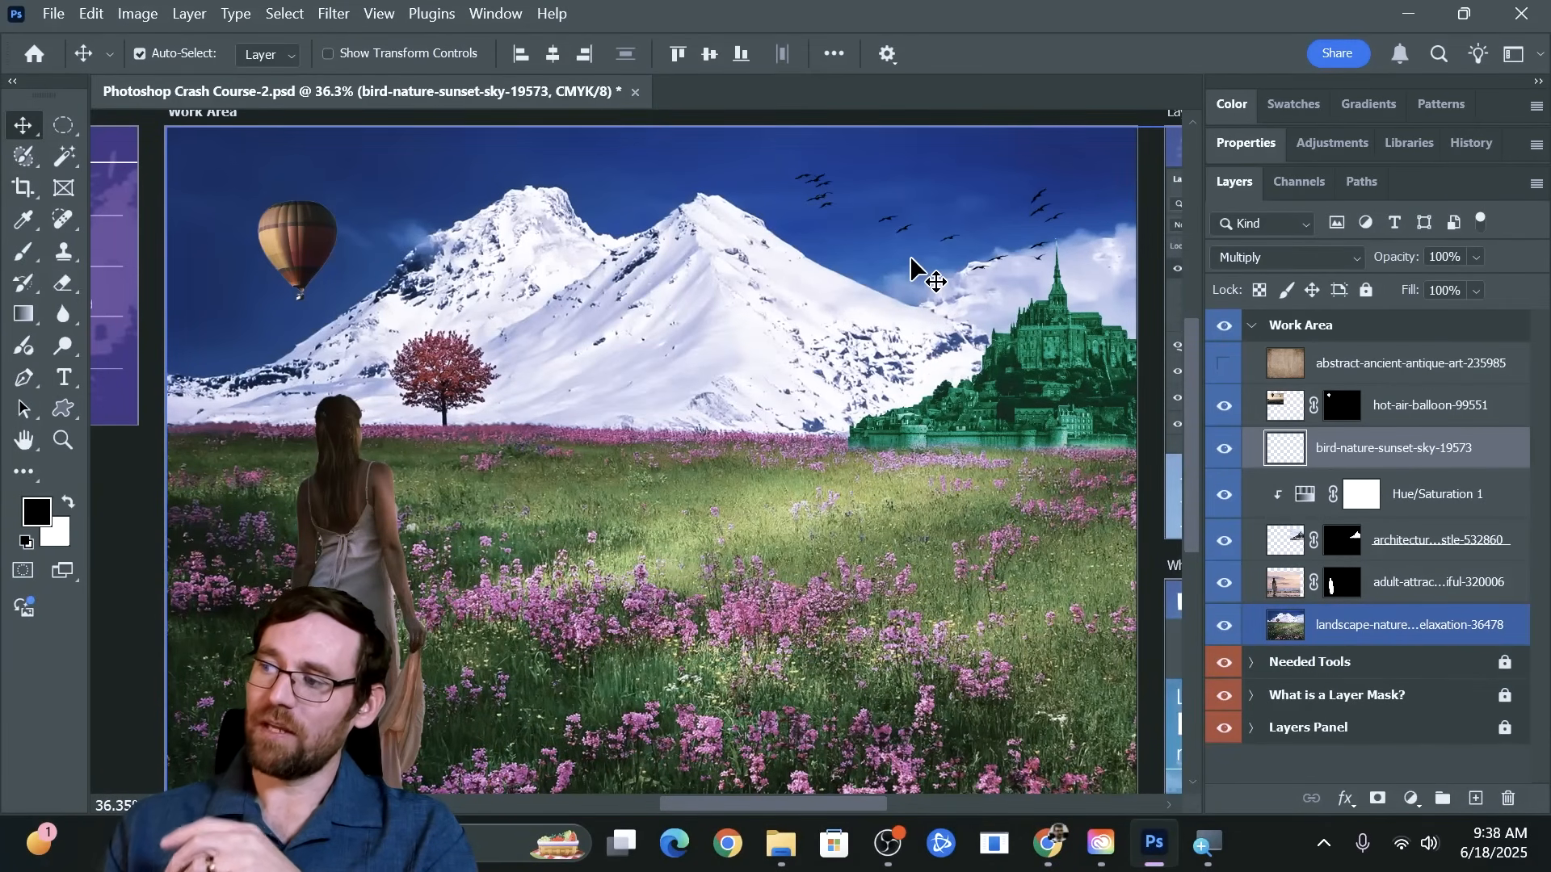
Show the abstract-ancient-antique-art-235985 layer, make it the active layer, and open its blending mode choices
{"action": "left_click", "coordinate": [1421, 364]}
{"action": "left_click", "coordinate": [1224, 365]}
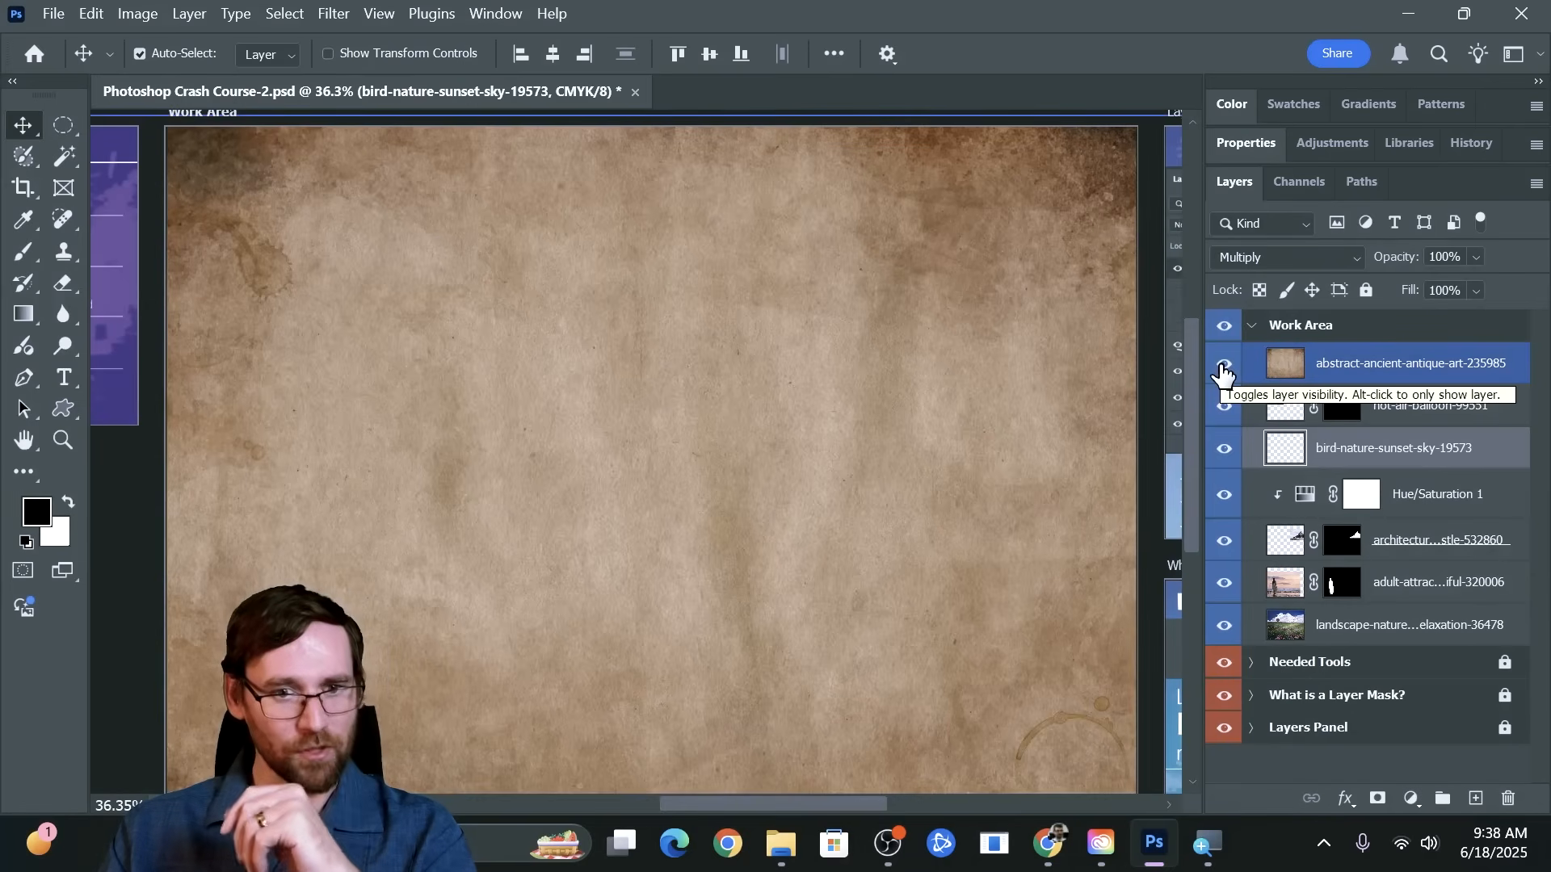
{"action": "left_click", "coordinate": [1361, 361]}
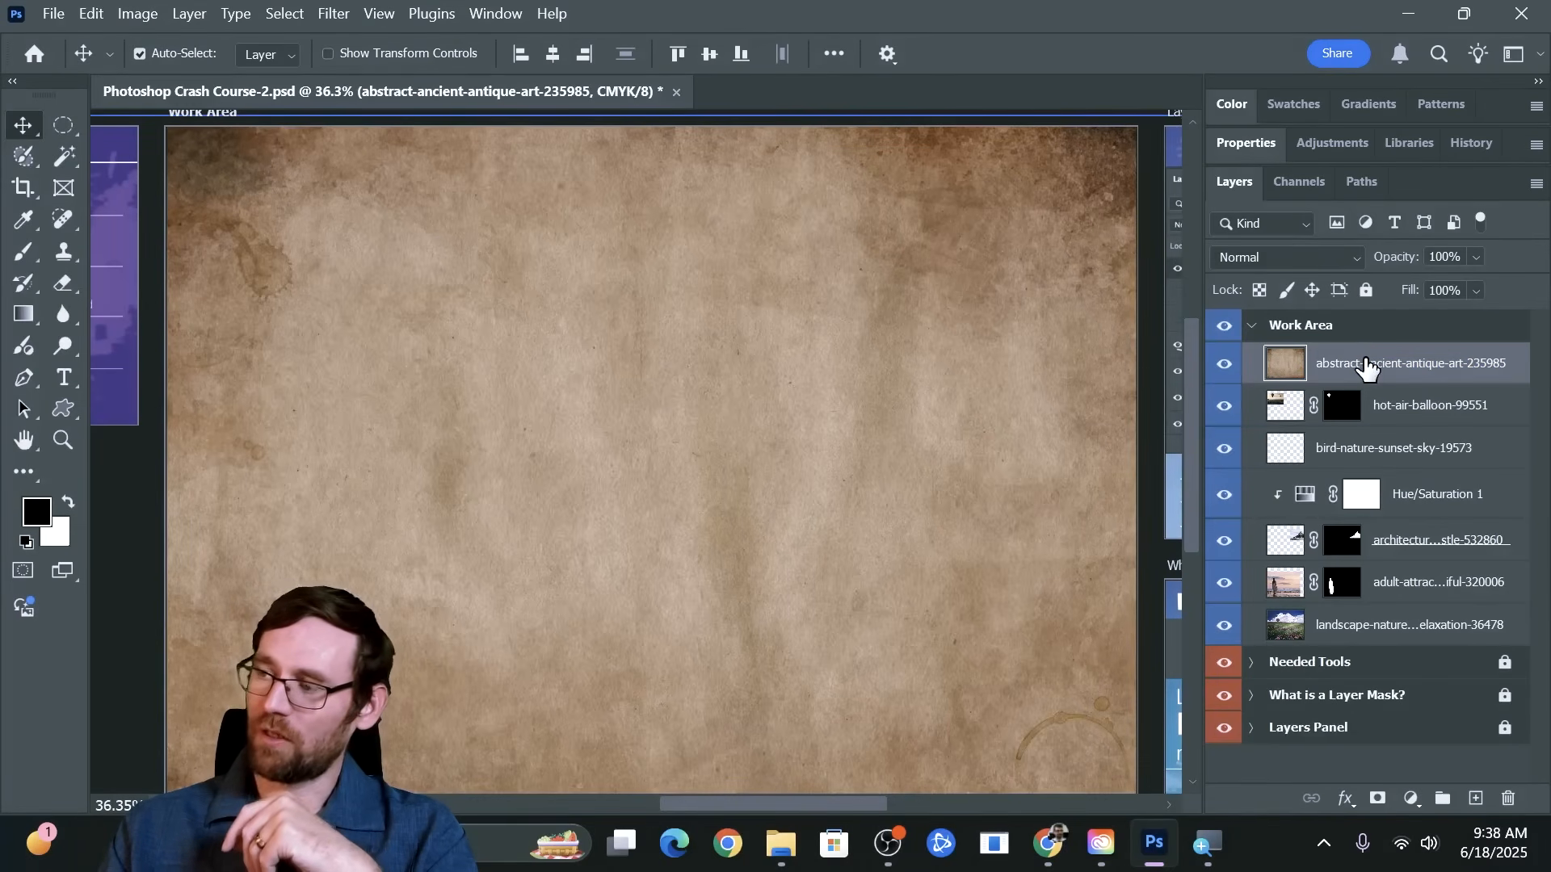
{"action": "left_click", "coordinate": [1265, 260]}
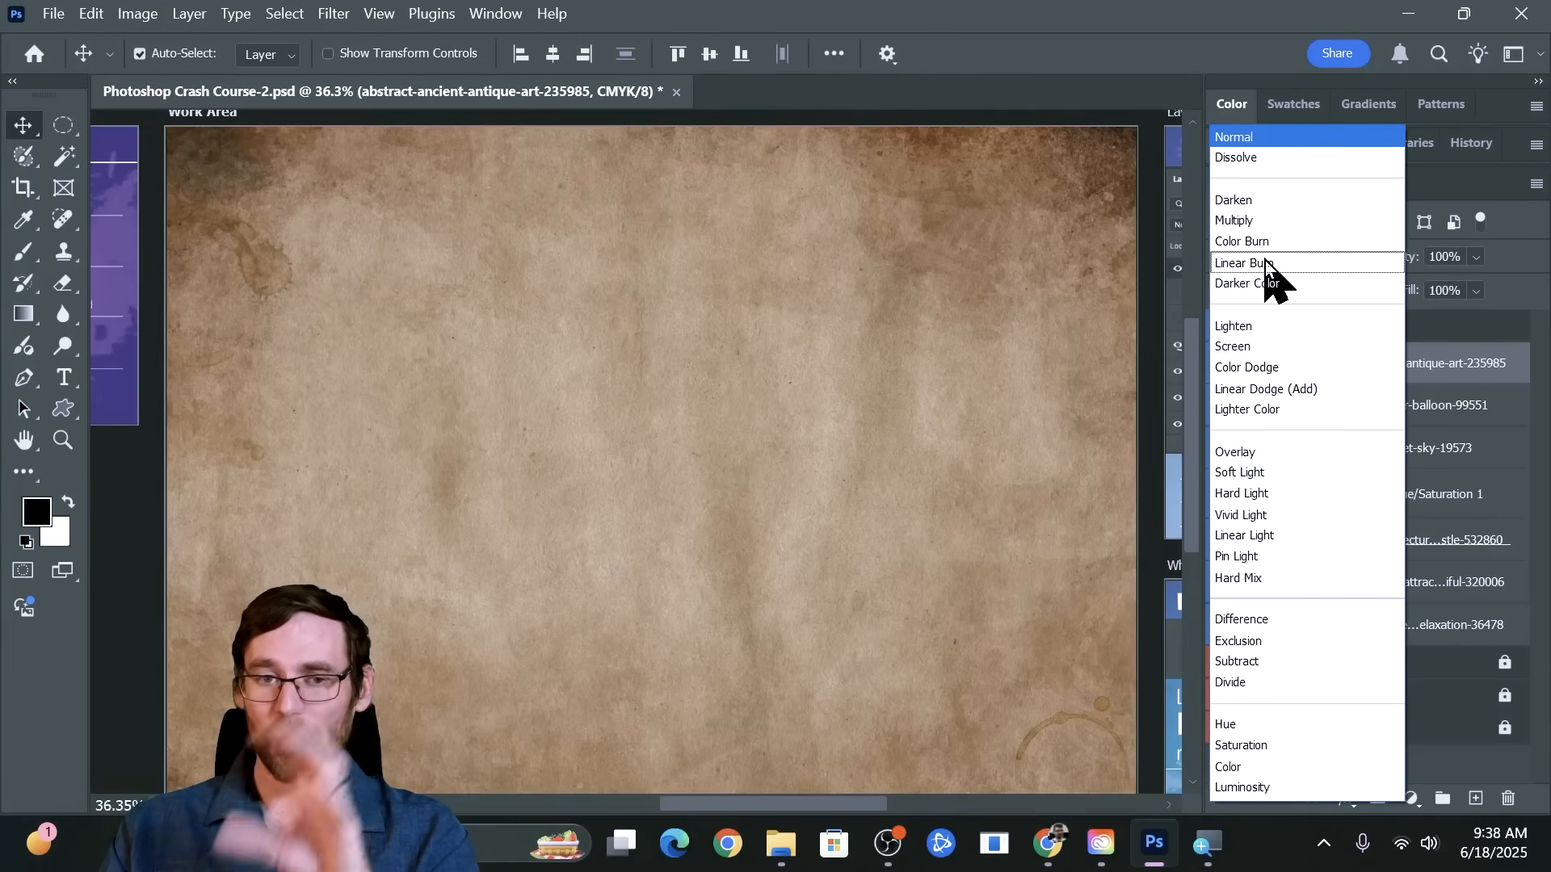
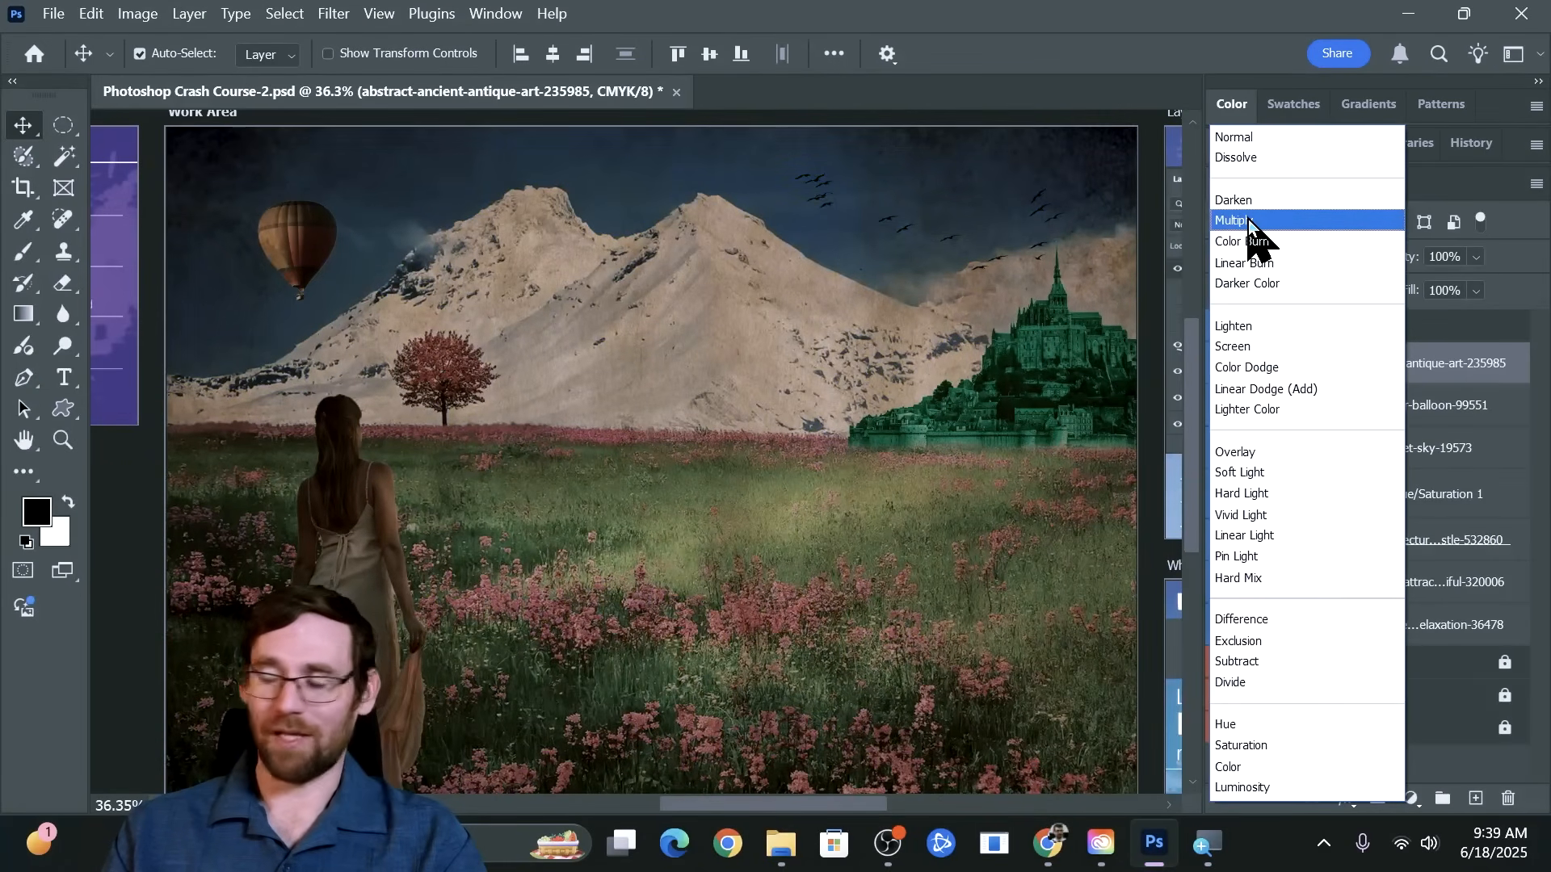
Set the blending mode of the abstract-ancient-antique-art-235985 layer to Multiply
{"action": "left_click", "coordinate": [1249, 220]}
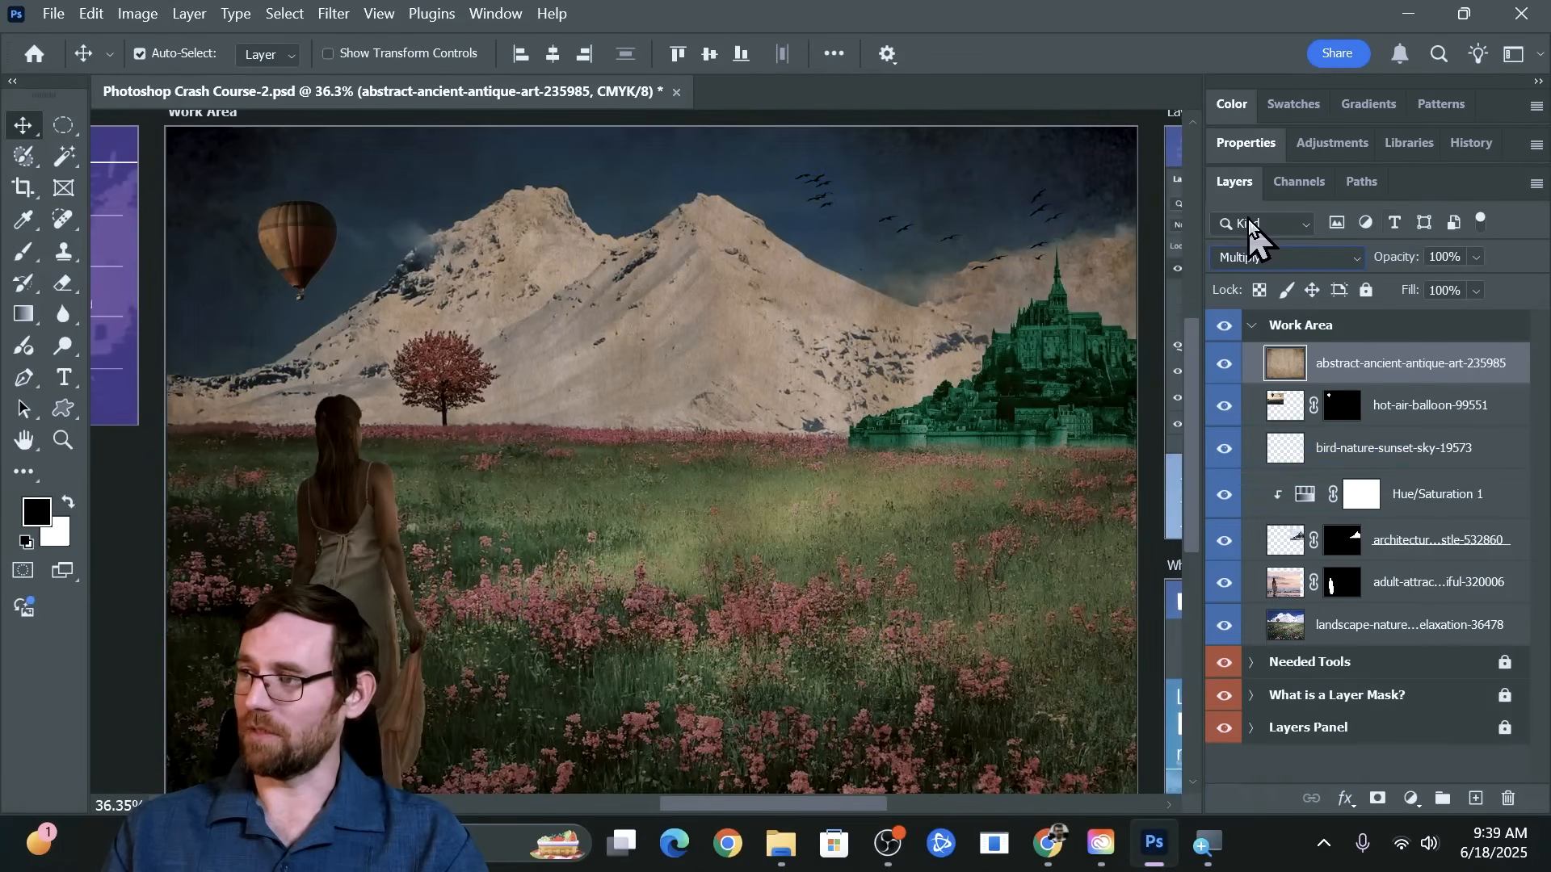
Start a new line of text in the meadow beside the woman using the Horizontal Type tool
{"action": "left_click", "coordinate": [63, 379]}
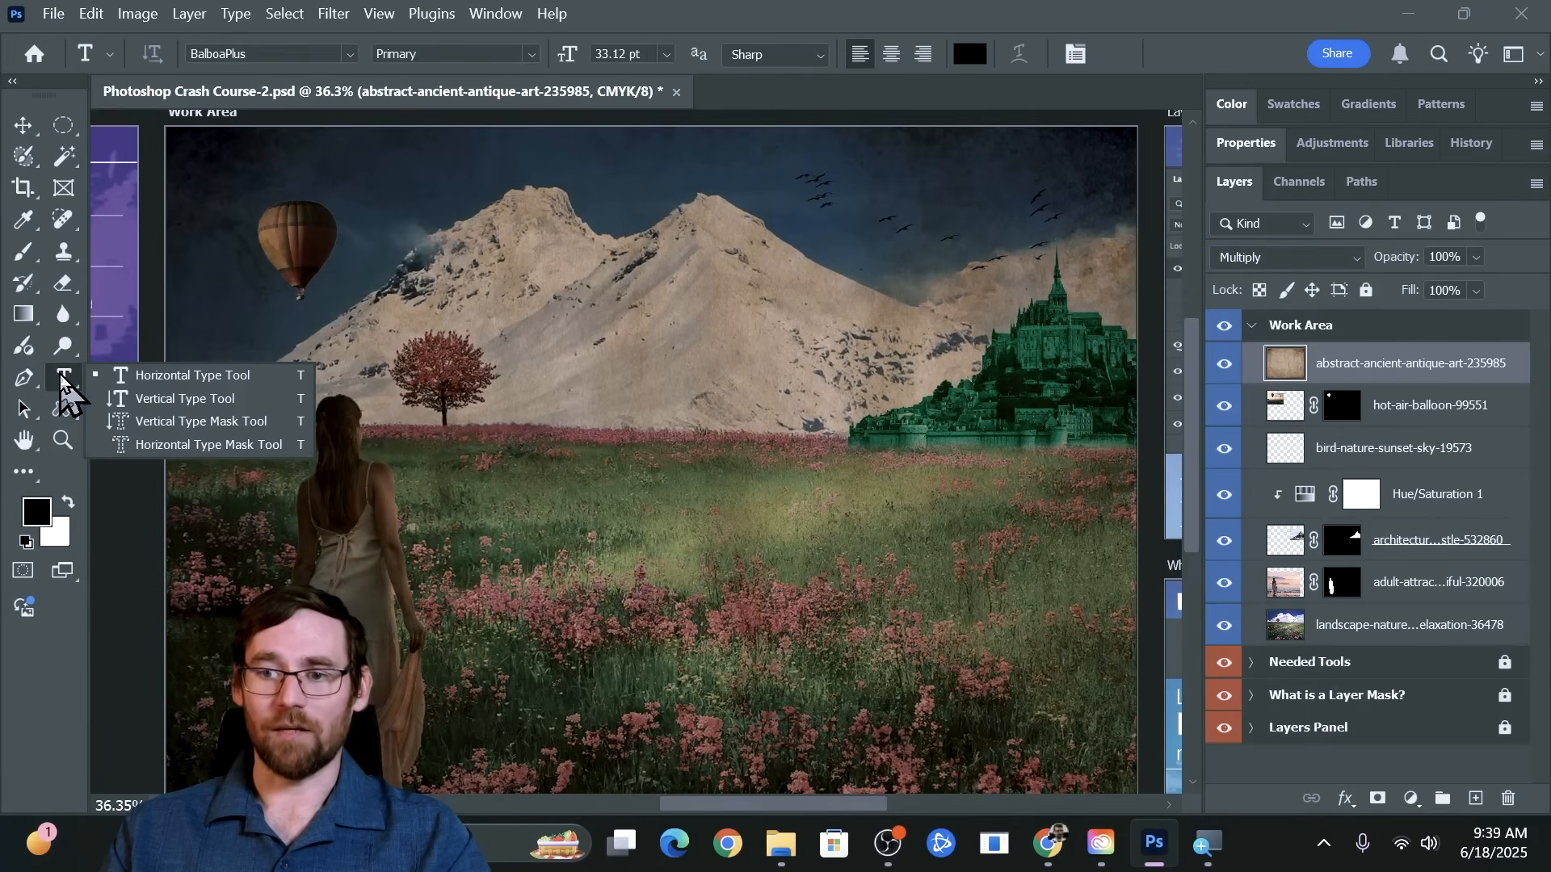
{"action": "left_click", "coordinate": [210, 376]}
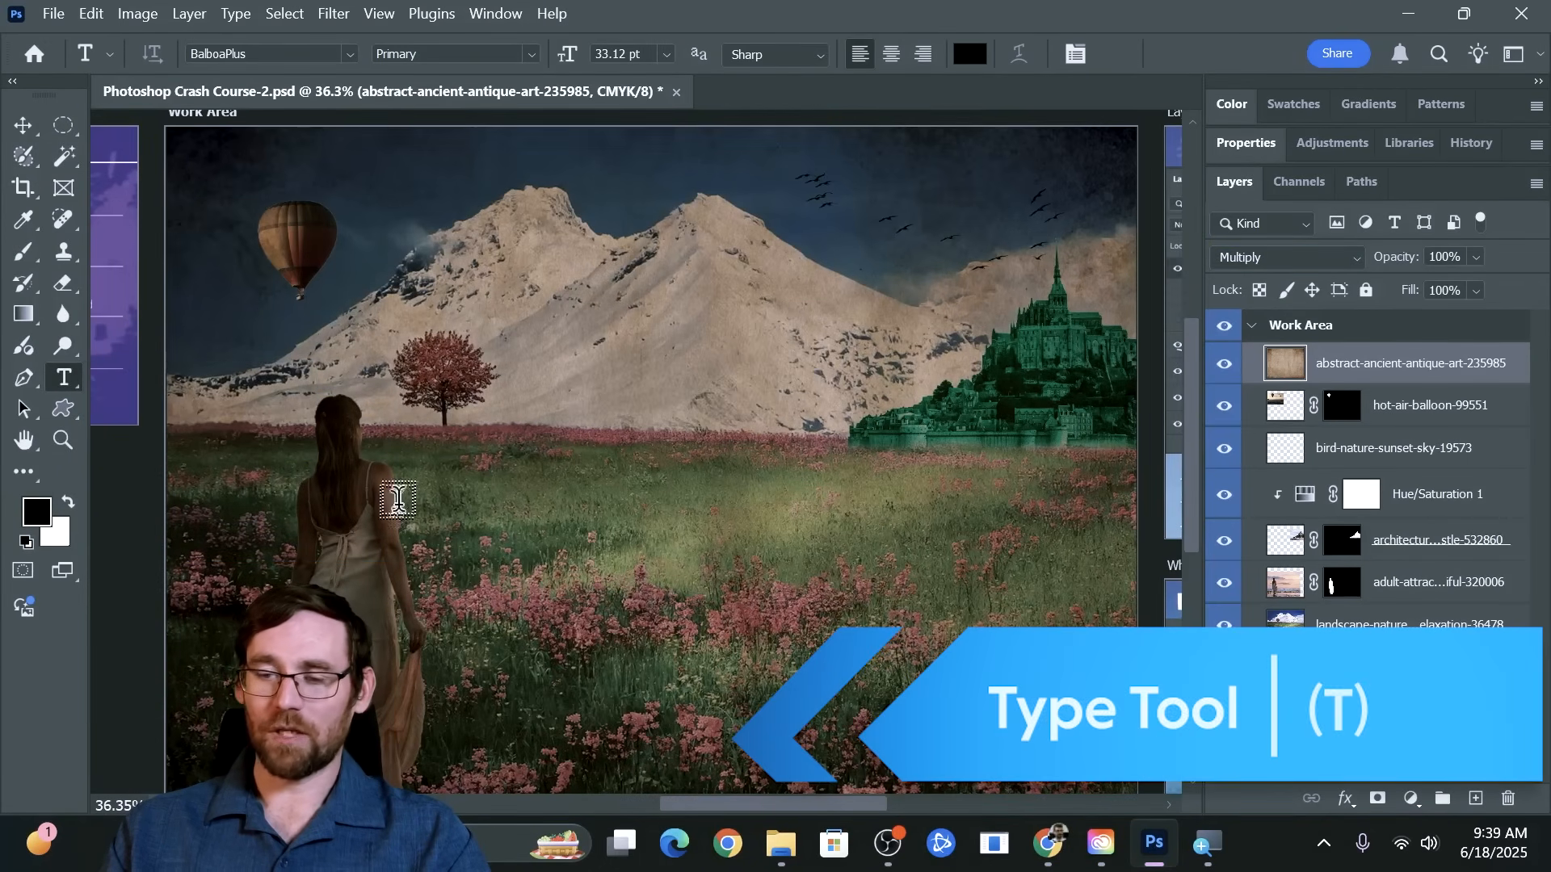
{"action": "left_click", "coordinate": [479, 521]}
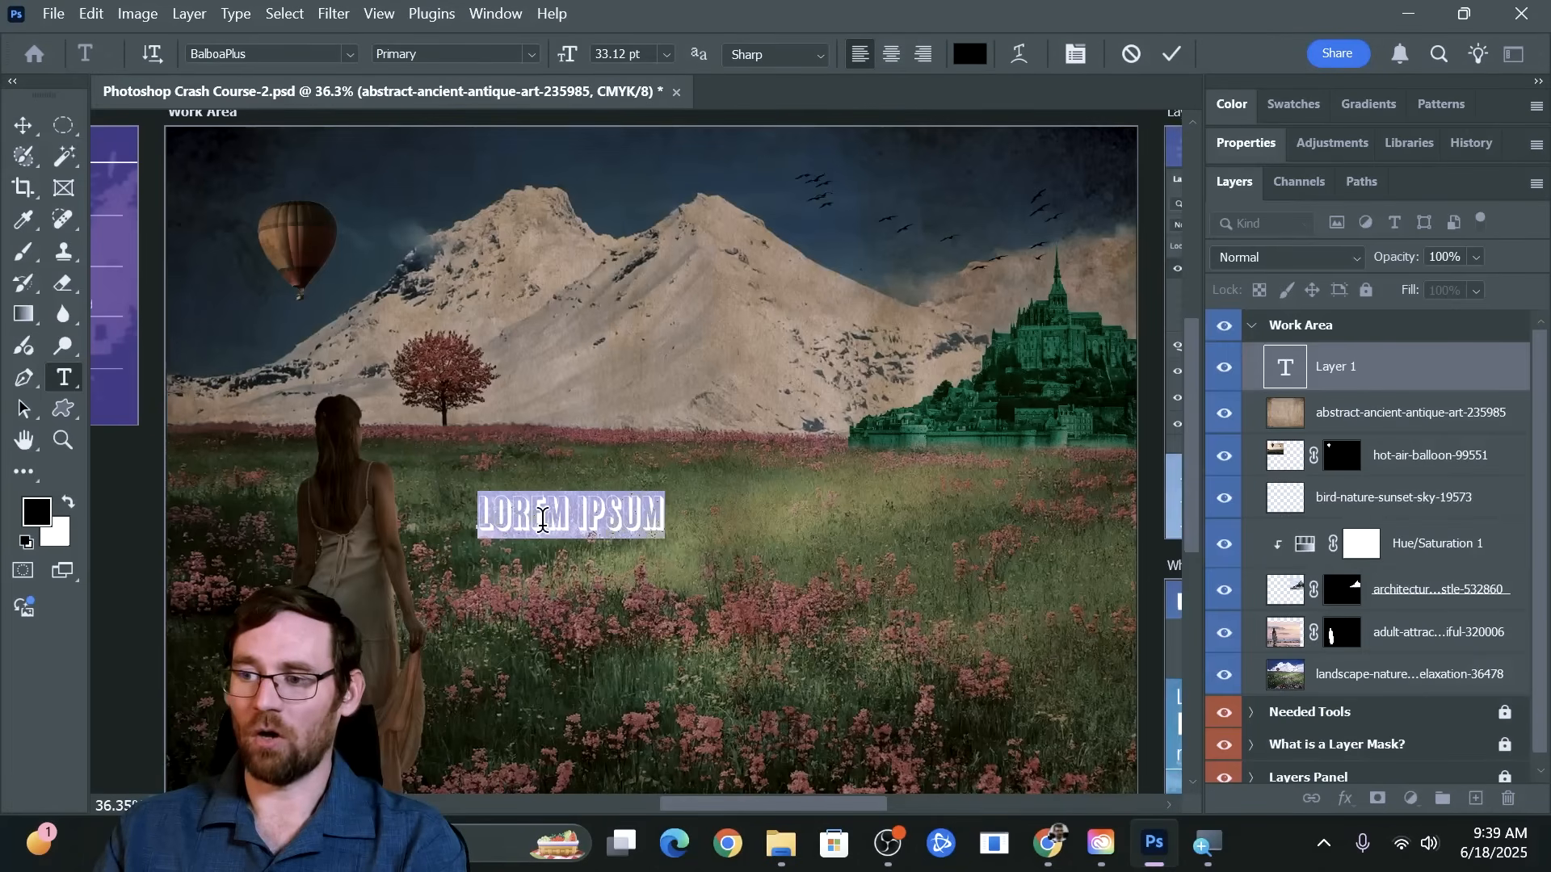
{"action": "left_click", "coordinate": [549, 517]}
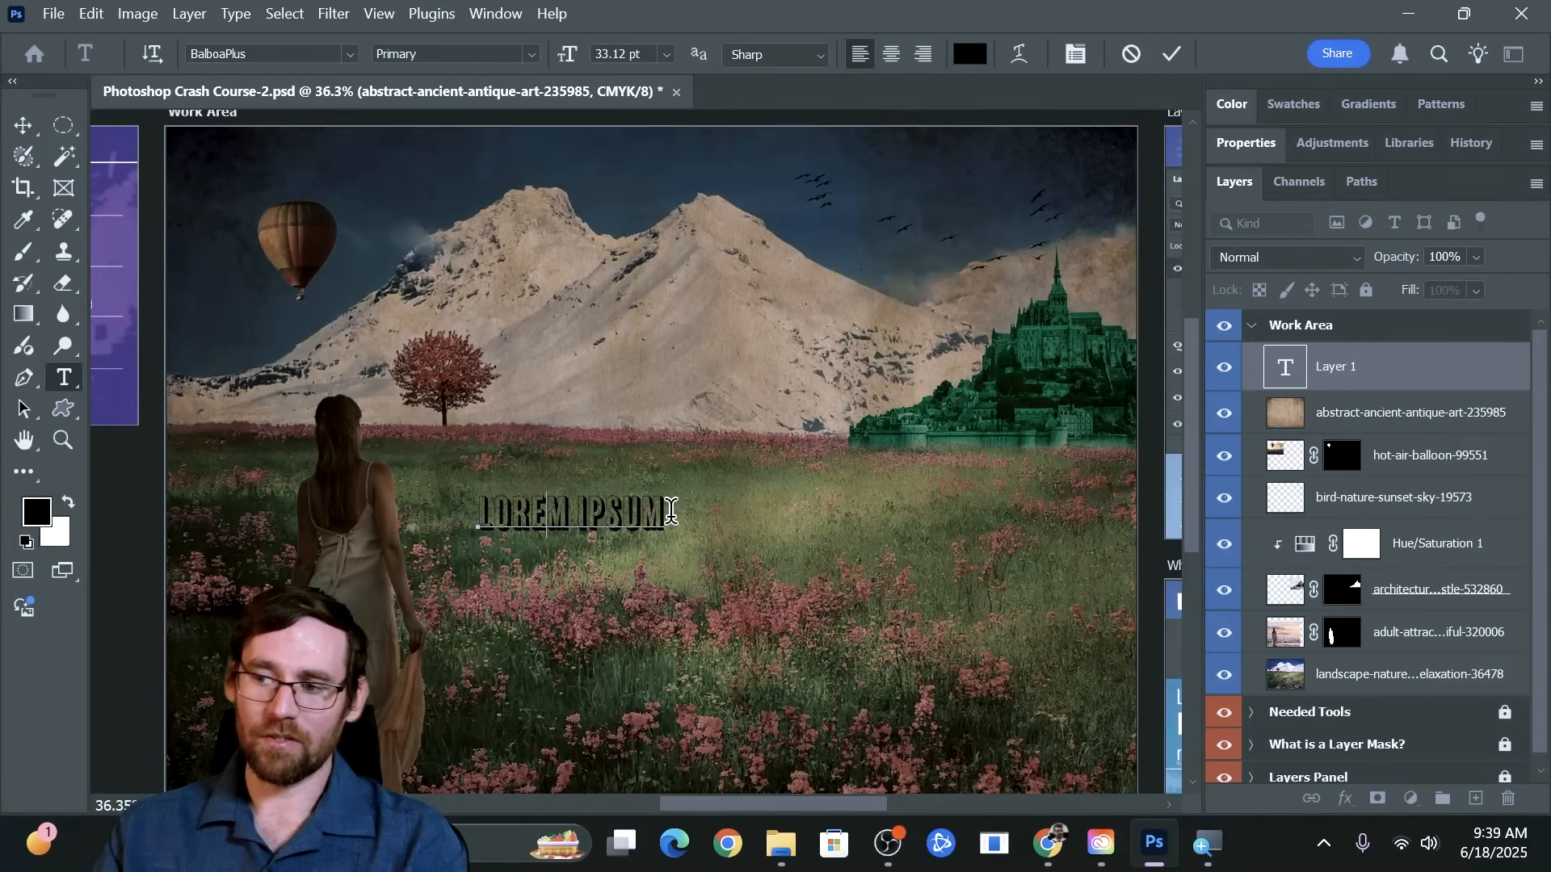
{"action": "mouse_move", "coordinate": [664, 509]}
{"action": "left_mouse_down"}
{"action": "mouse_move", "coordinate": [455, 517]}
{"action": "mouse_move", "coordinate": [715, 509]}
{"action": "mouse_move", "coordinate": [423, 509]}
{"action": "mouse_move", "coordinate": [679, 525]}
{"action": "left_mouse_up"}
{"action": "left_click", "coordinate": [552, 518]}
{"action": "left_click", "coordinate": [531, 510]}
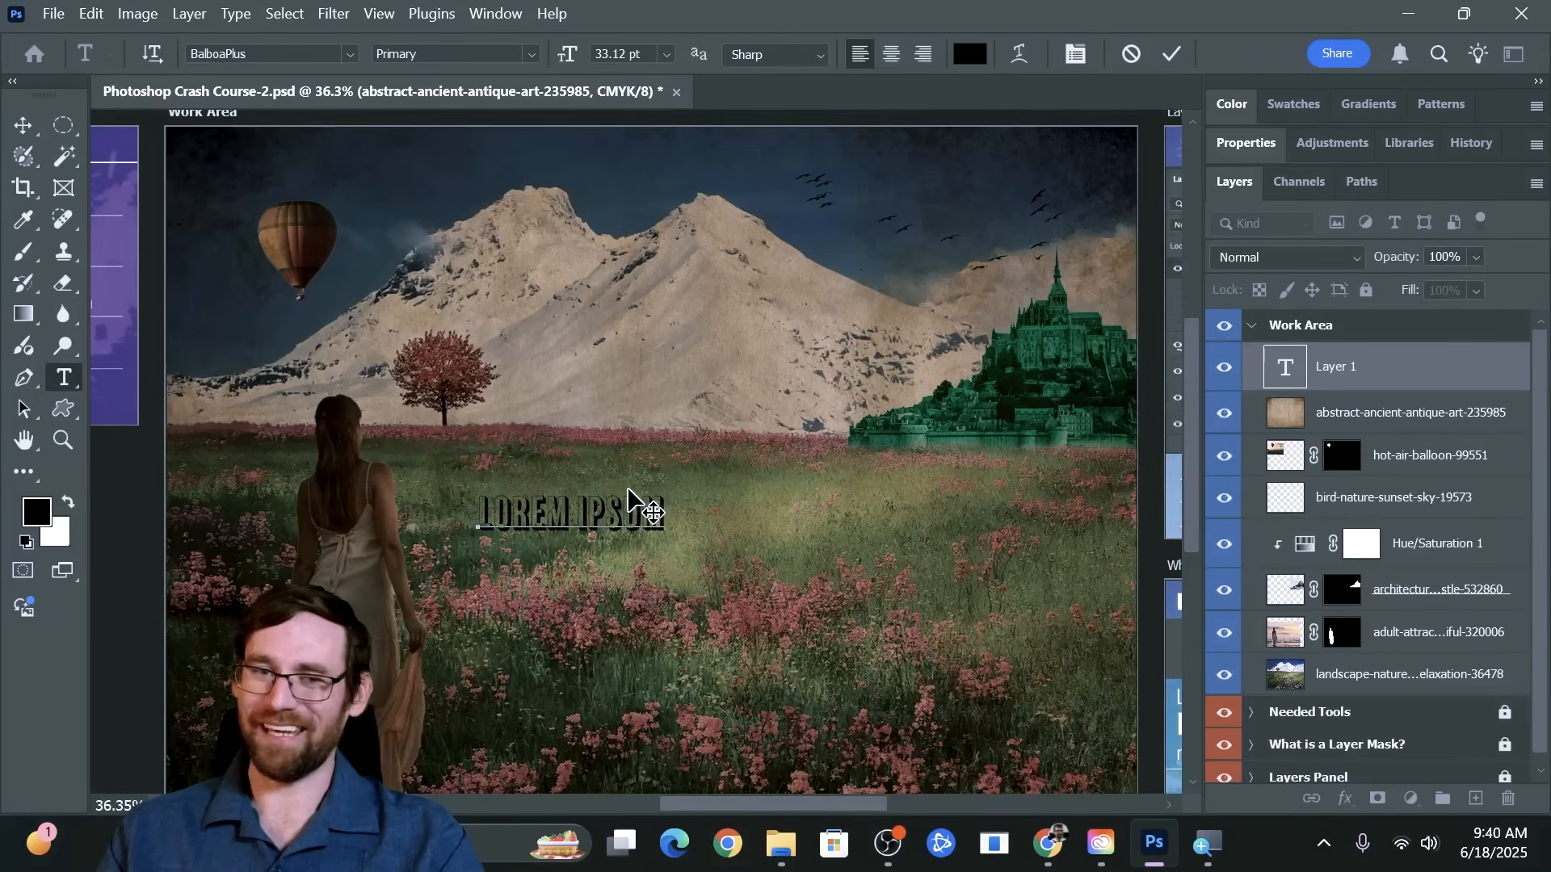
{"action": "type", "text": "V"}
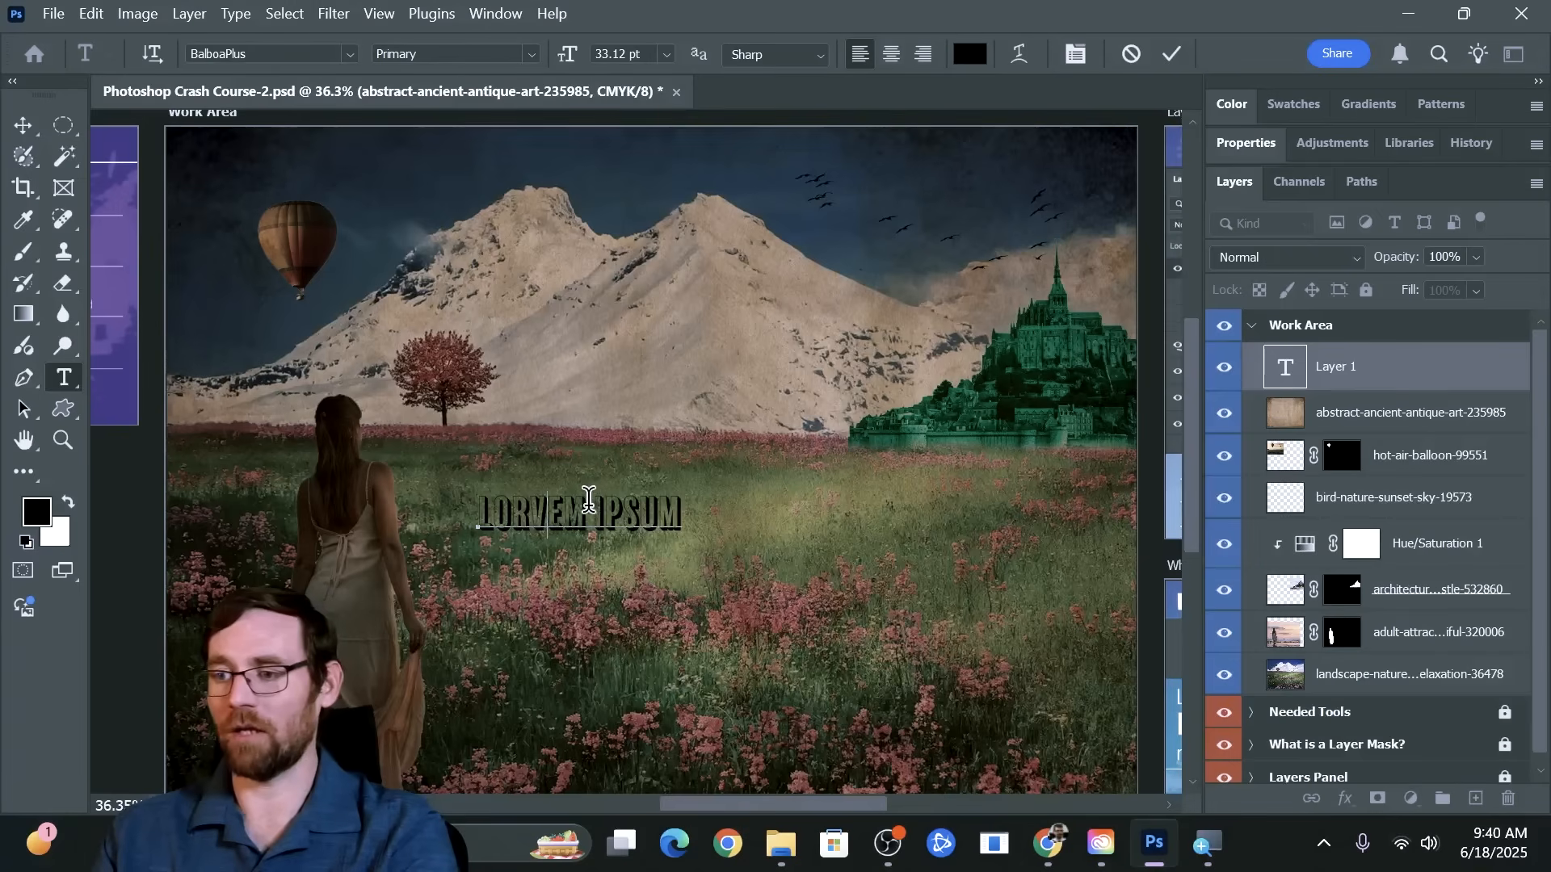
{"action": "key", "text": "BackSpace"}
Replace the whole LOREM IPSUM placeholder with the person's full name
{"action": "triple_click", "coordinate": [566, 512]}
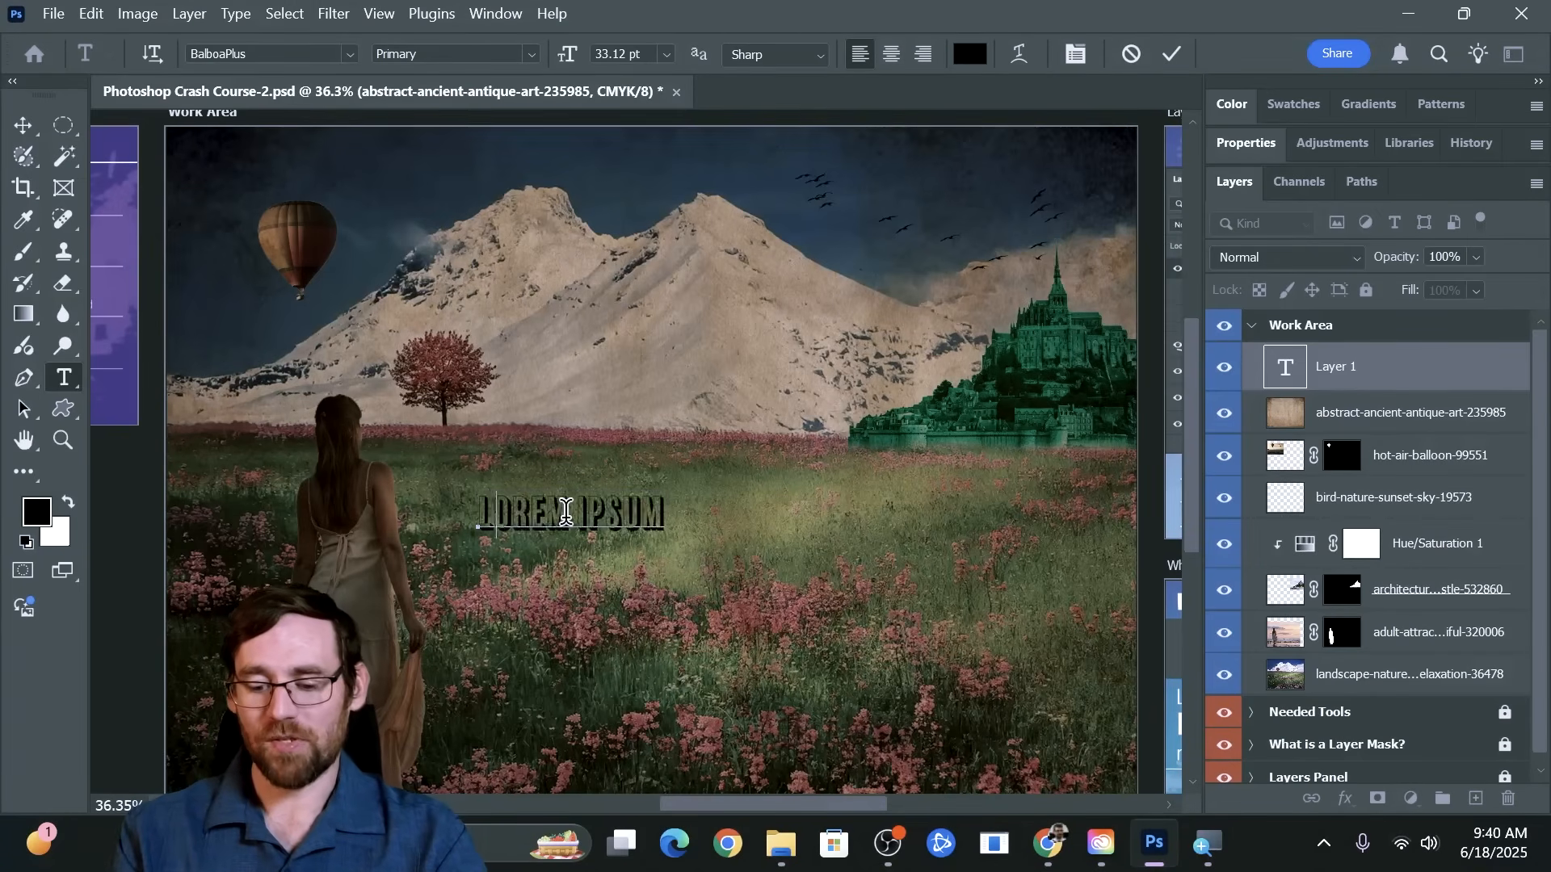
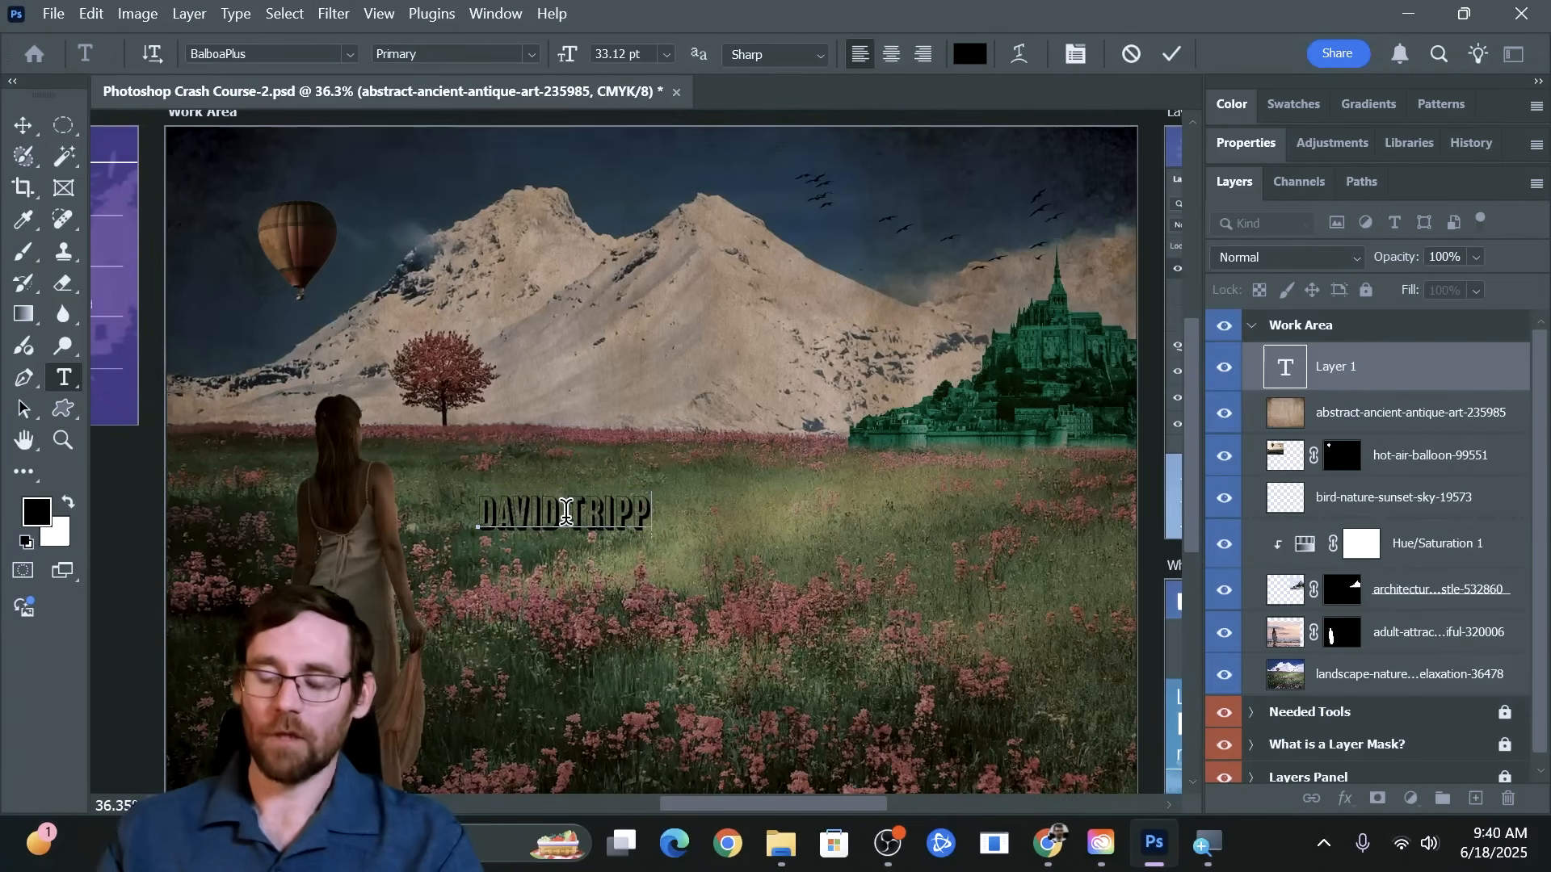
Select the entire name text and set its font to Blenny Black and its size to 79 pt
{"action": "key", "text": "ctrl+a"}
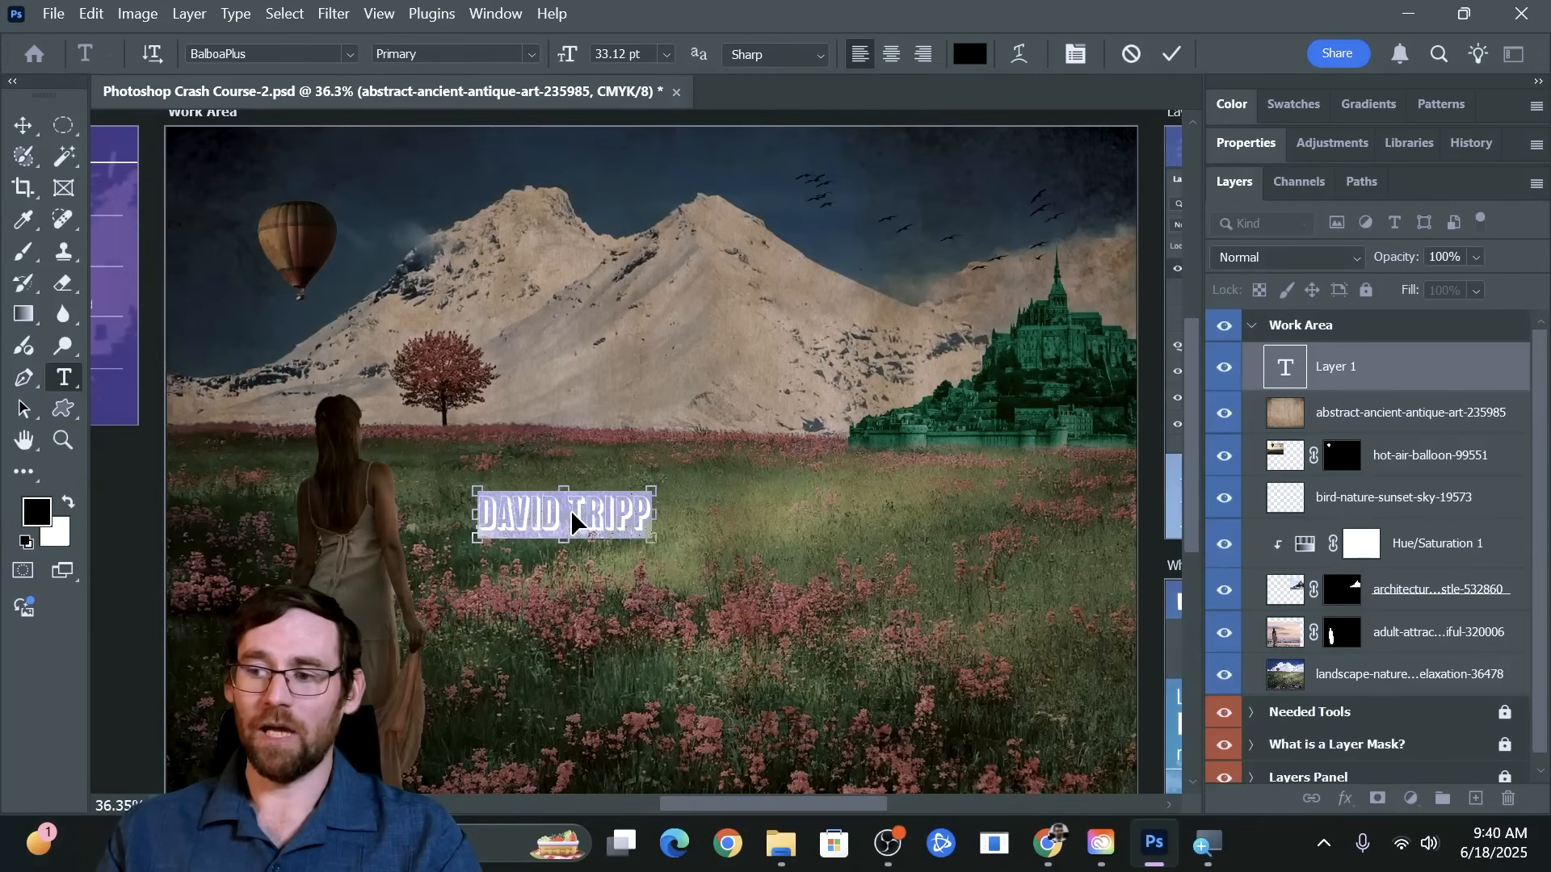
{"action": "left_click", "coordinate": [583, 498]}
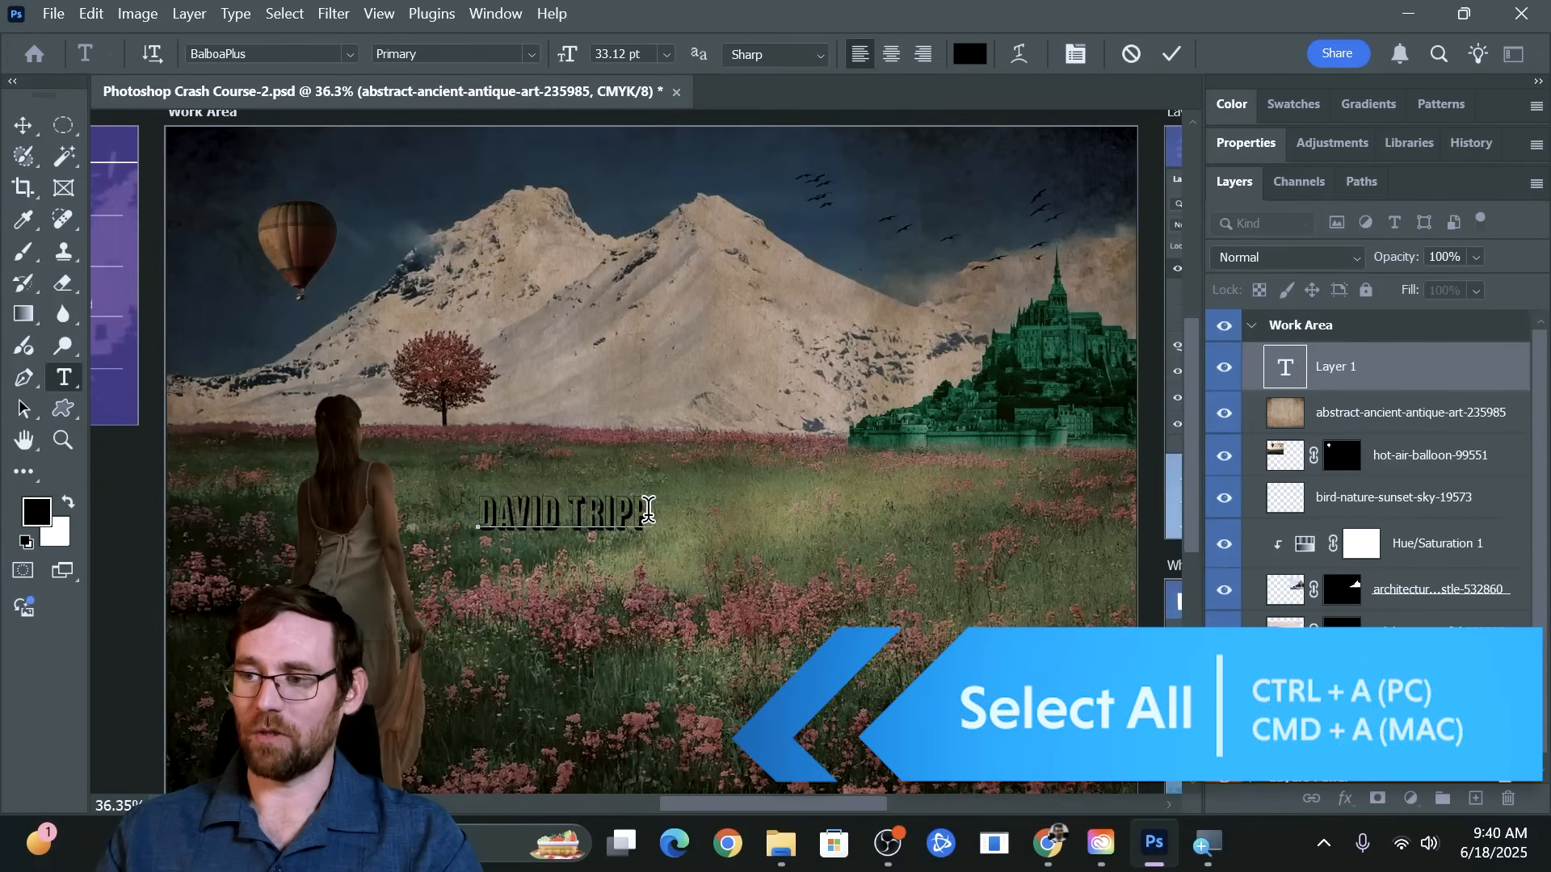
{"action": "left_click_drag", "start_coordinate": [649, 509], "coordinate": [466, 530]}
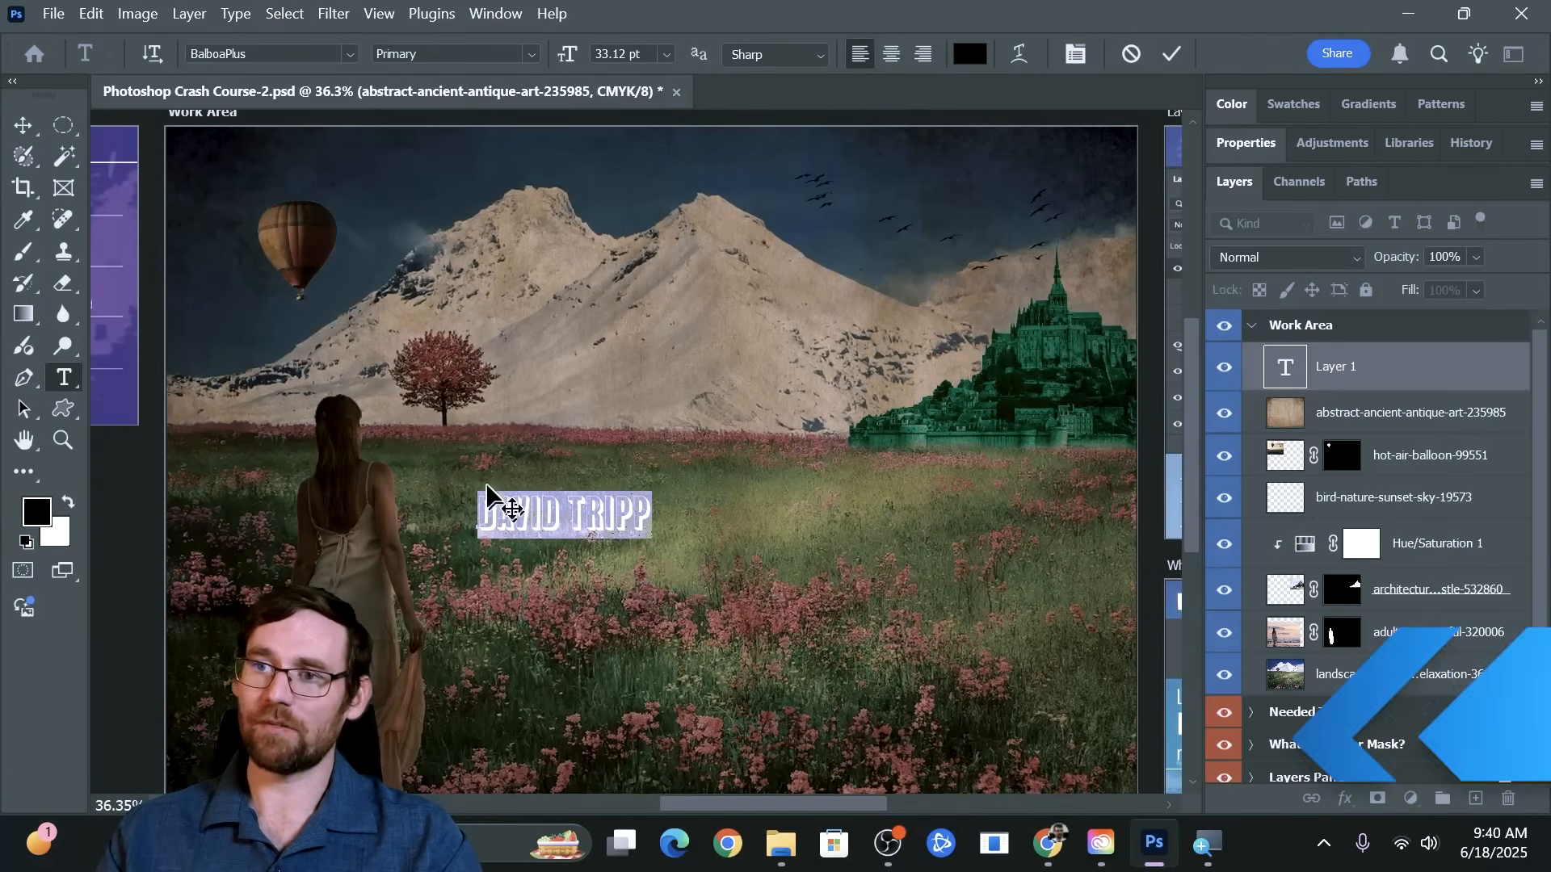
{"action": "left_click", "coordinate": [353, 53]}
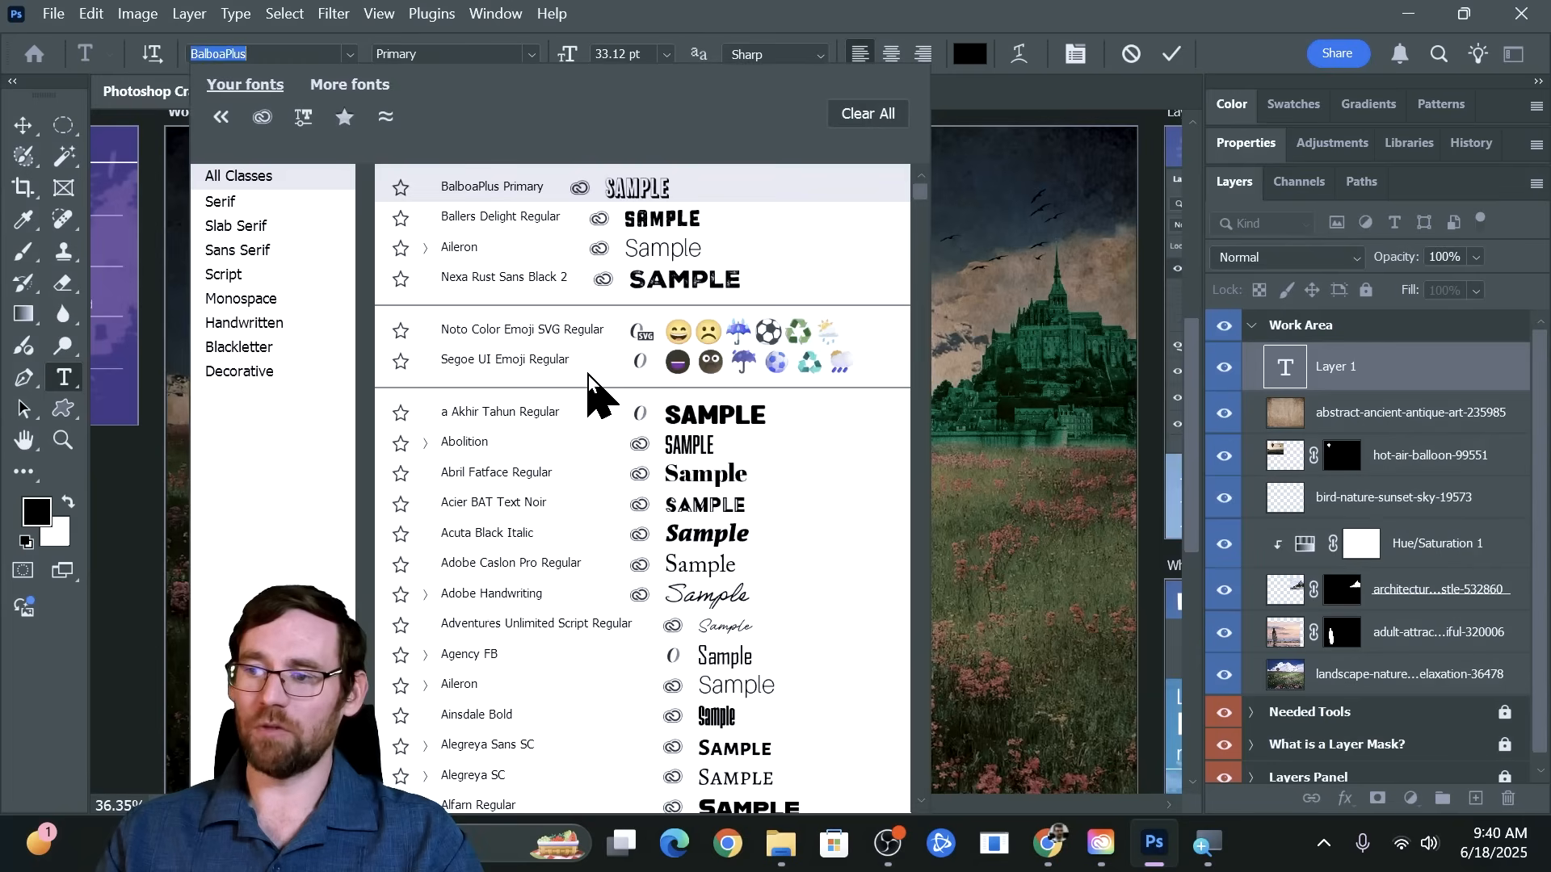
{"action": "scroll", "coordinate": [589, 388], "scroll_direction": "down", "scroll_amount": 10}
{"action": "scroll", "coordinate": [589, 388], "scroll_direction": "down", "scroll_amount": 8}
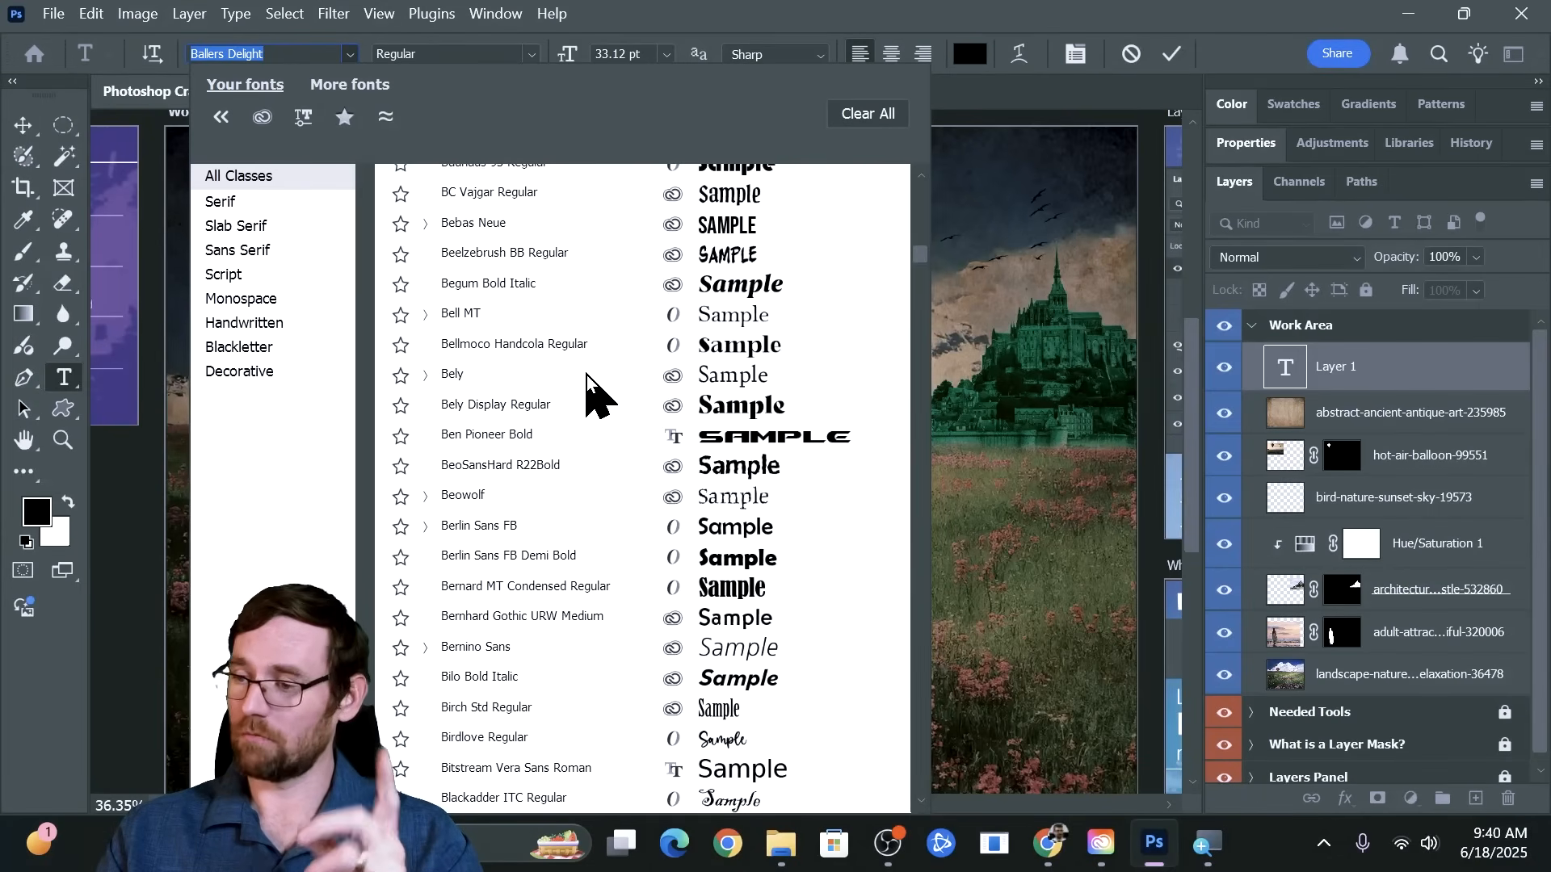
{"action": "scroll", "coordinate": [589, 388], "scroll_direction": "down", "scroll_amount": 6}
{"action": "scroll", "coordinate": [581, 369], "scroll_direction": "down", "scroll_amount": 2}
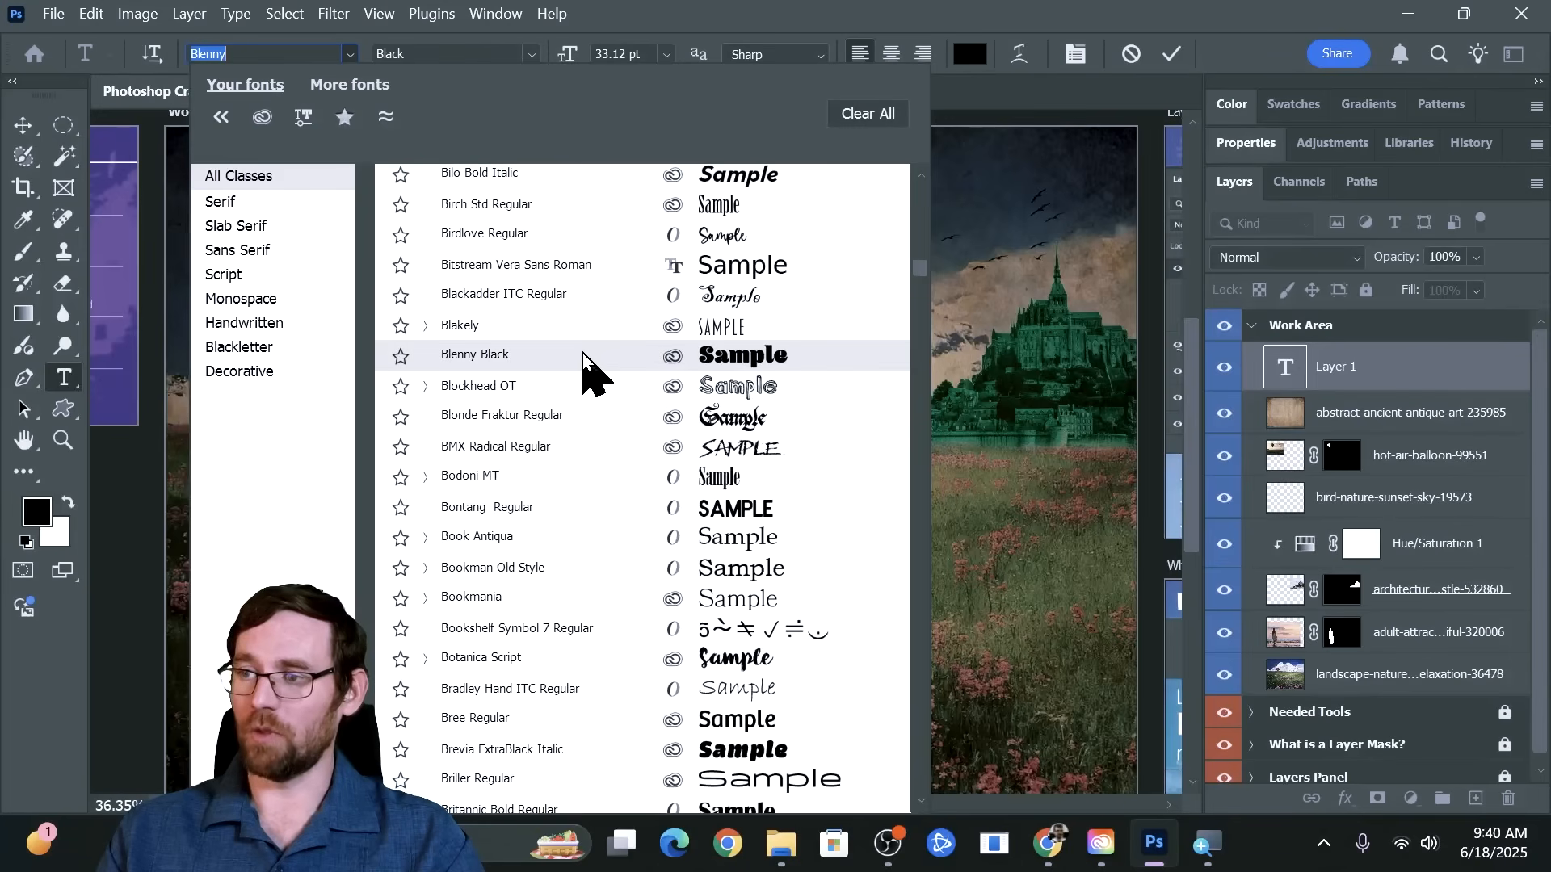
{"action": "left_click", "coordinate": [577, 360]}
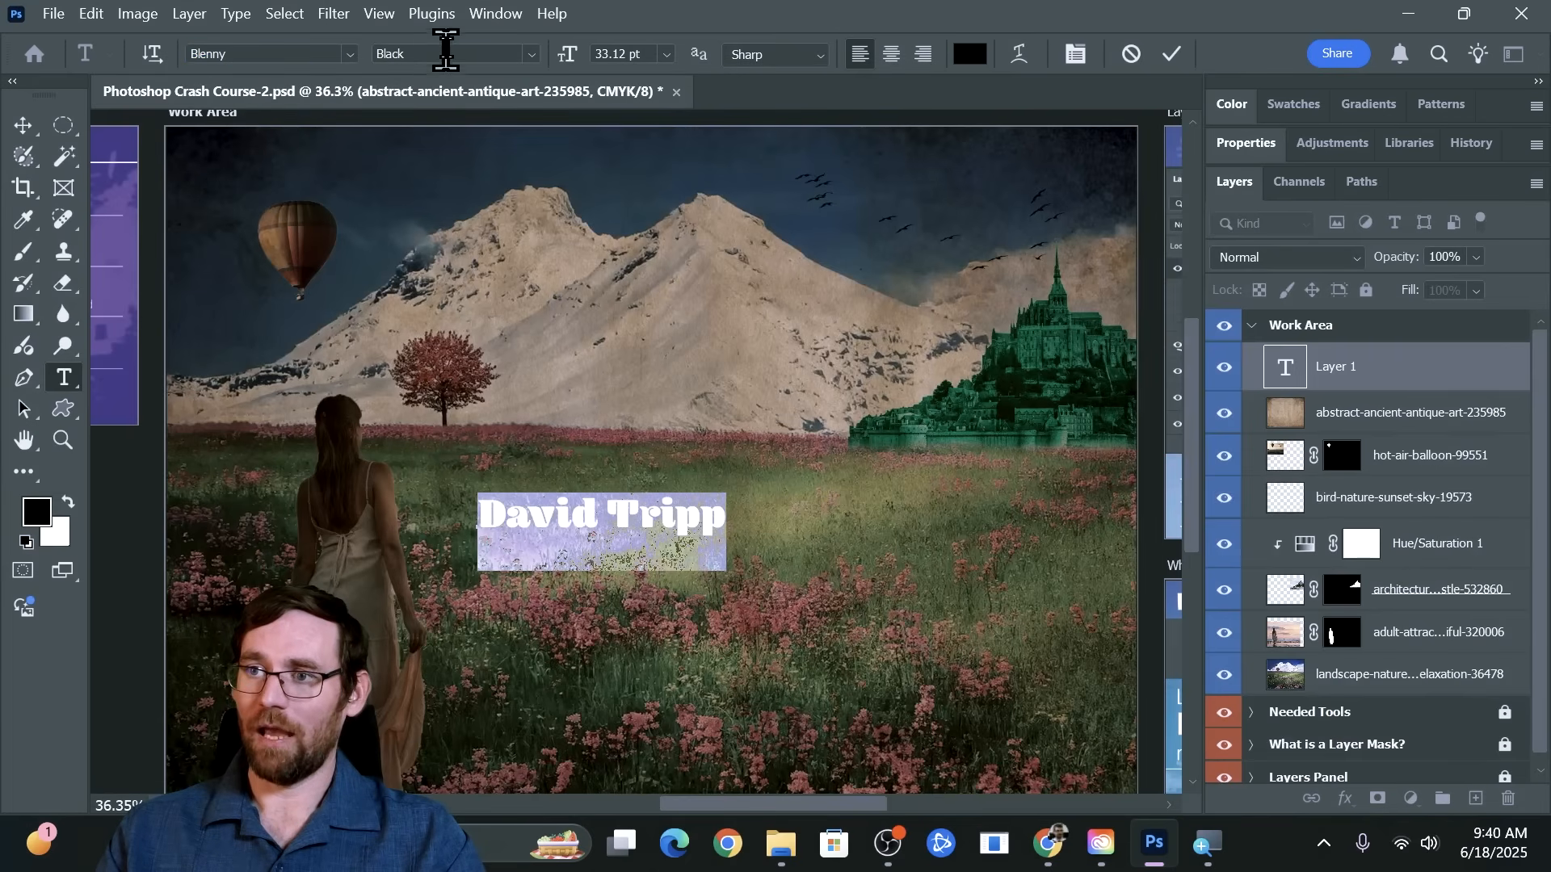
{"action": "left_click_drag", "start_coordinate": [576, 57], "coordinate": [632, 62]}
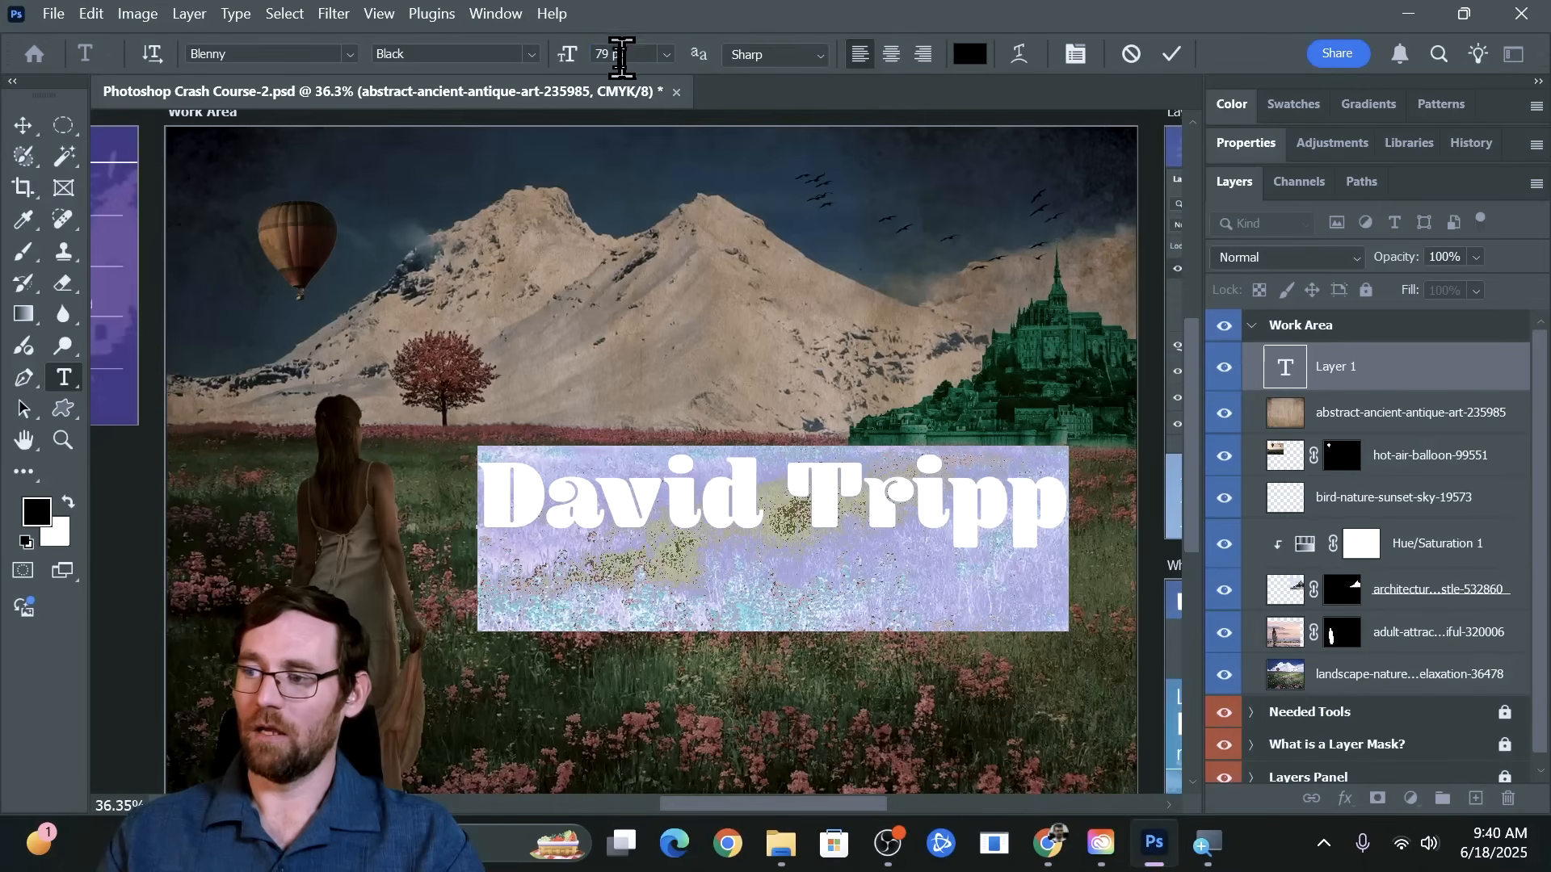
Finish editing the name text and reposition it in the meadow below the castle using the Move tool
{"action": "left_click", "coordinate": [40, 127]}
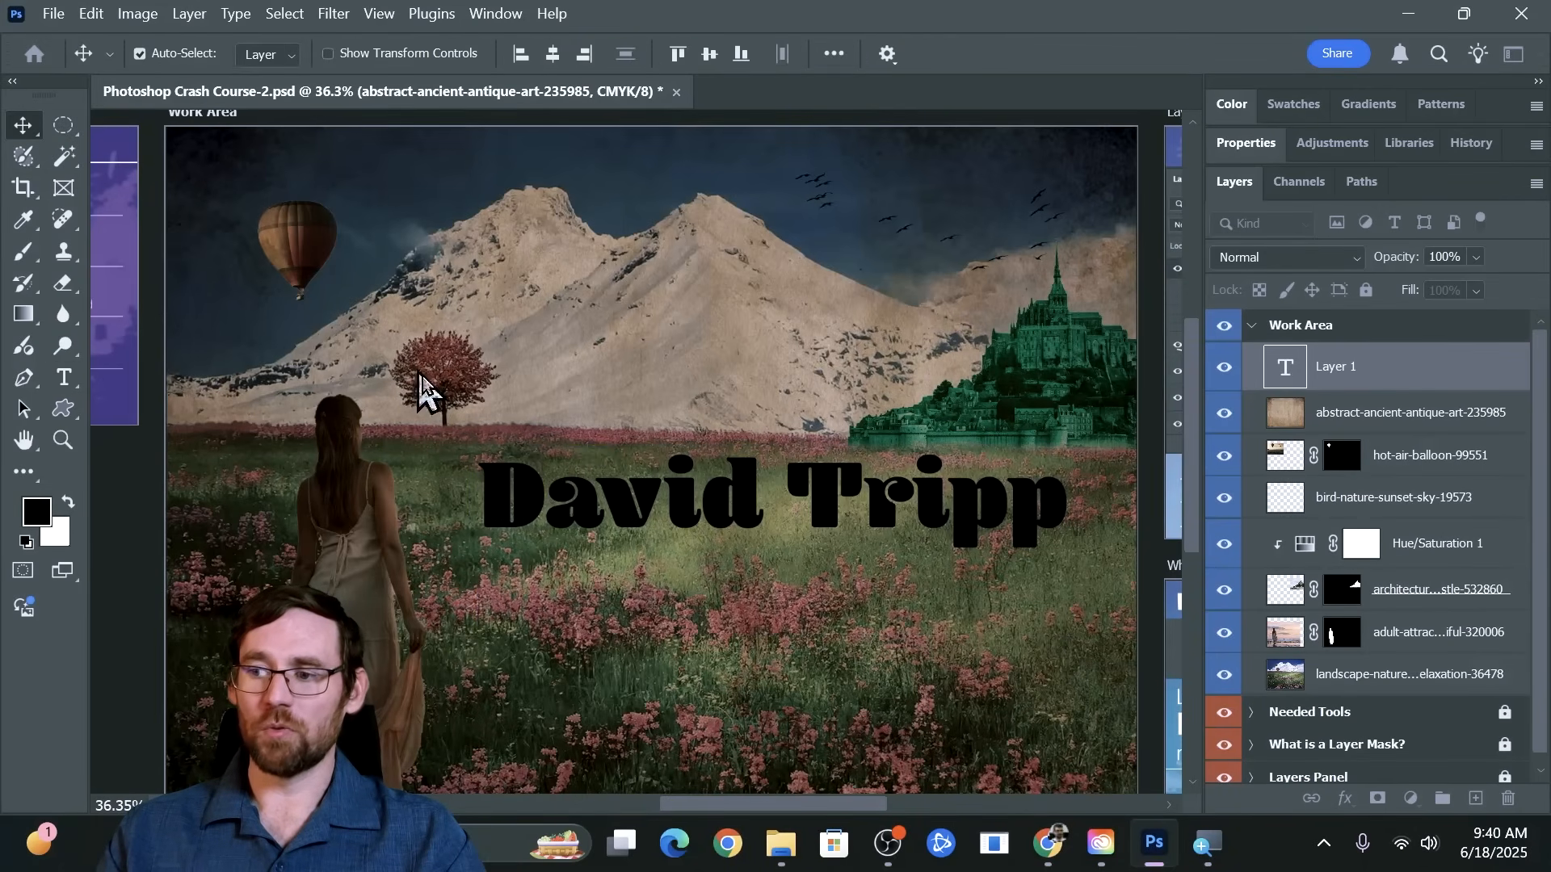
{"action": "left_click_drag", "start_coordinate": [651, 513], "coordinate": [661, 577]}
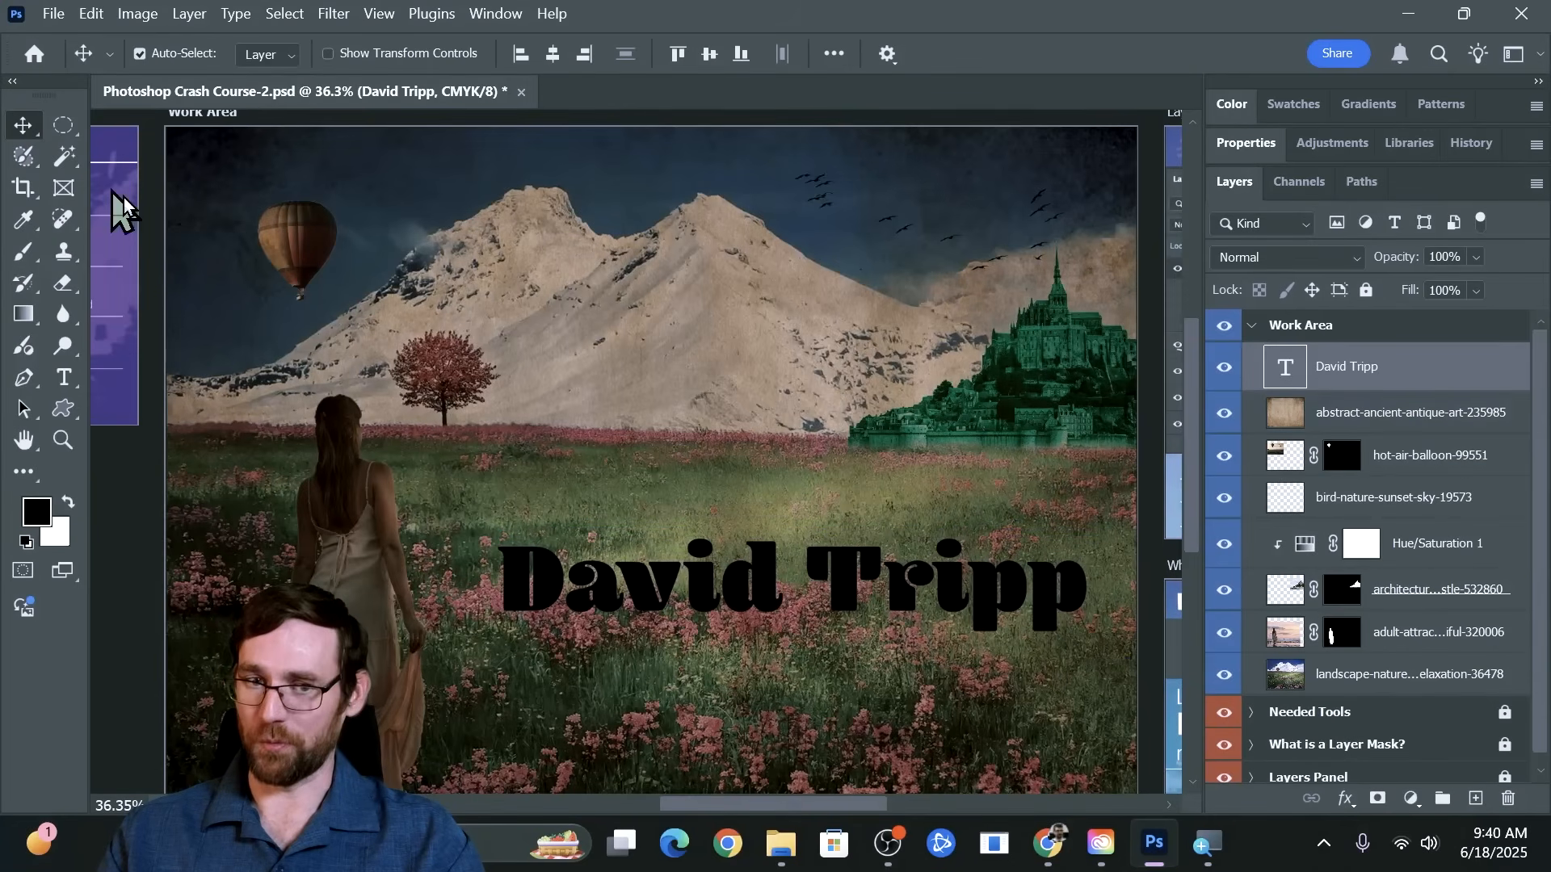
{"action": "left_click_drag", "start_coordinate": [738, 616], "coordinate": [693, 533]}
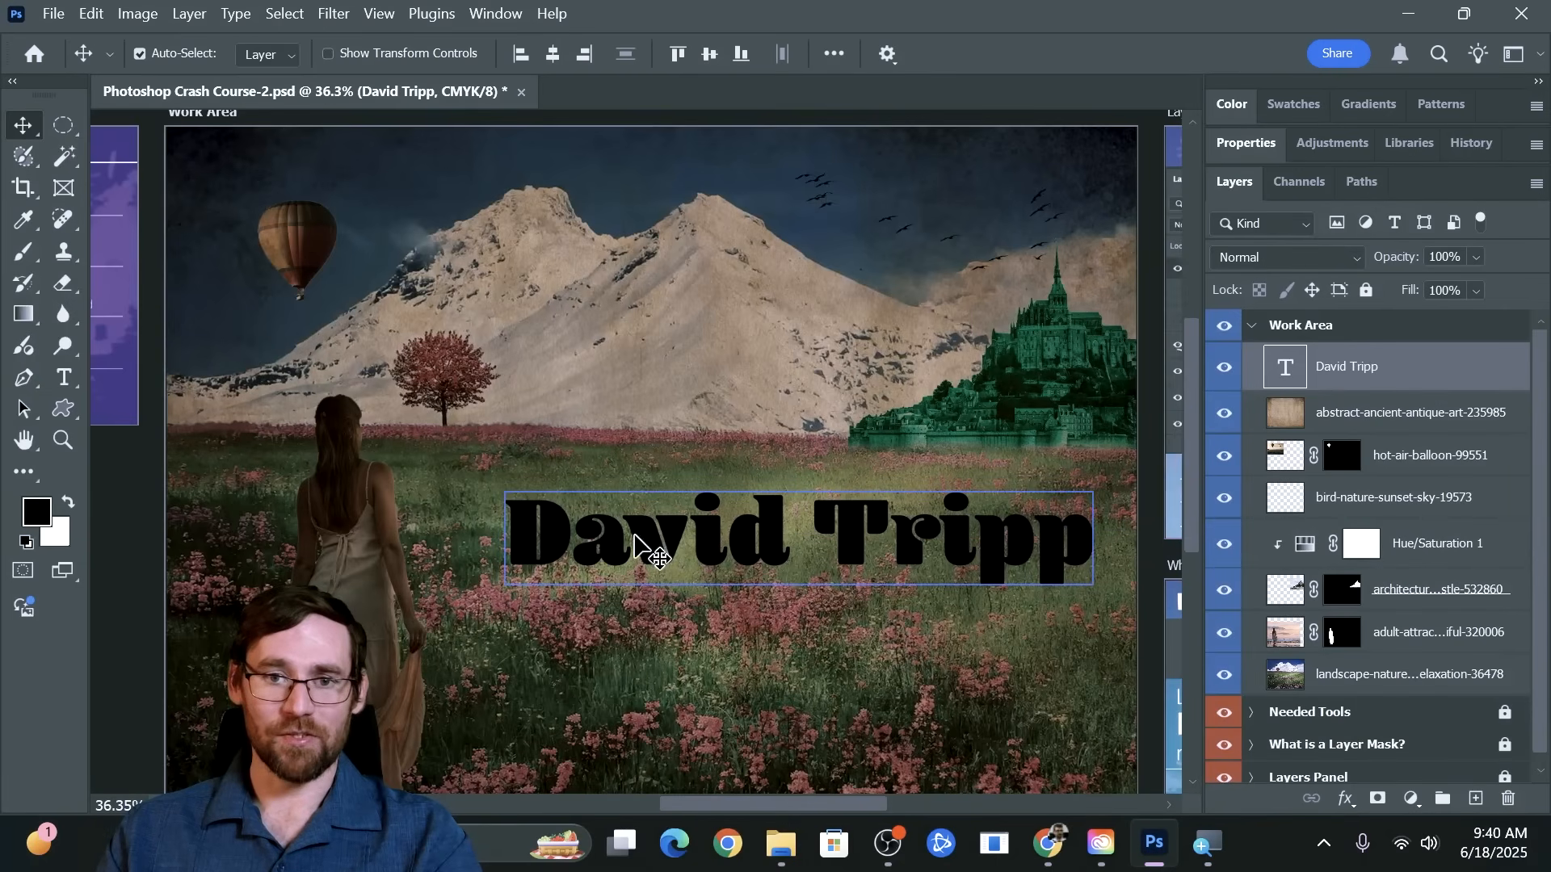
Change the color of the entire name text to a pale turquoise
{"action": "key", "text": "t"}
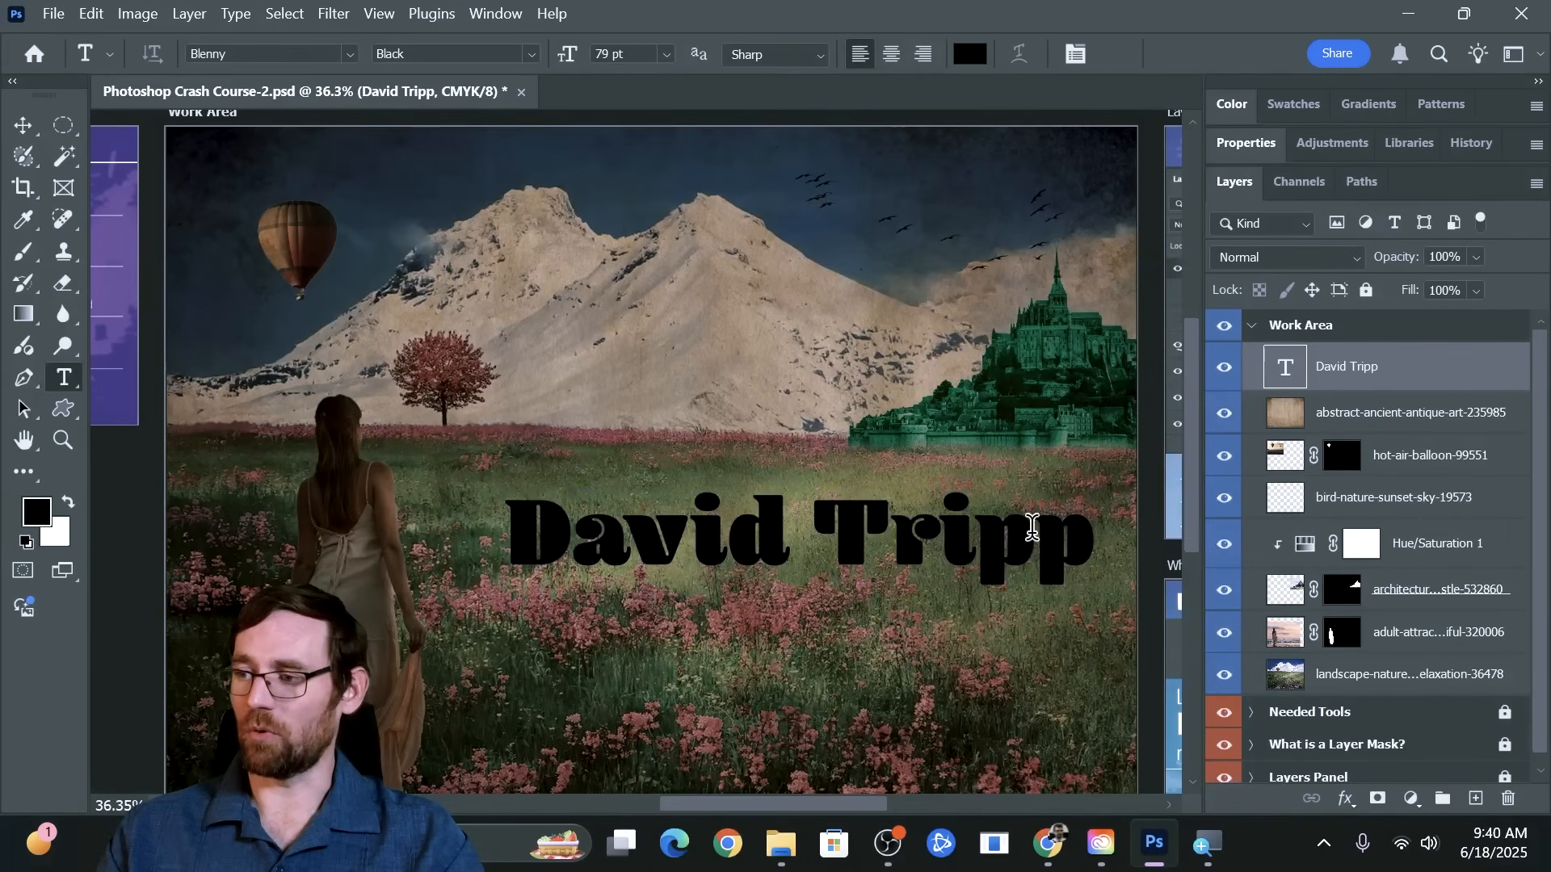
{"action": "left_click_drag", "start_coordinate": [1033, 526], "coordinate": [426, 525]}
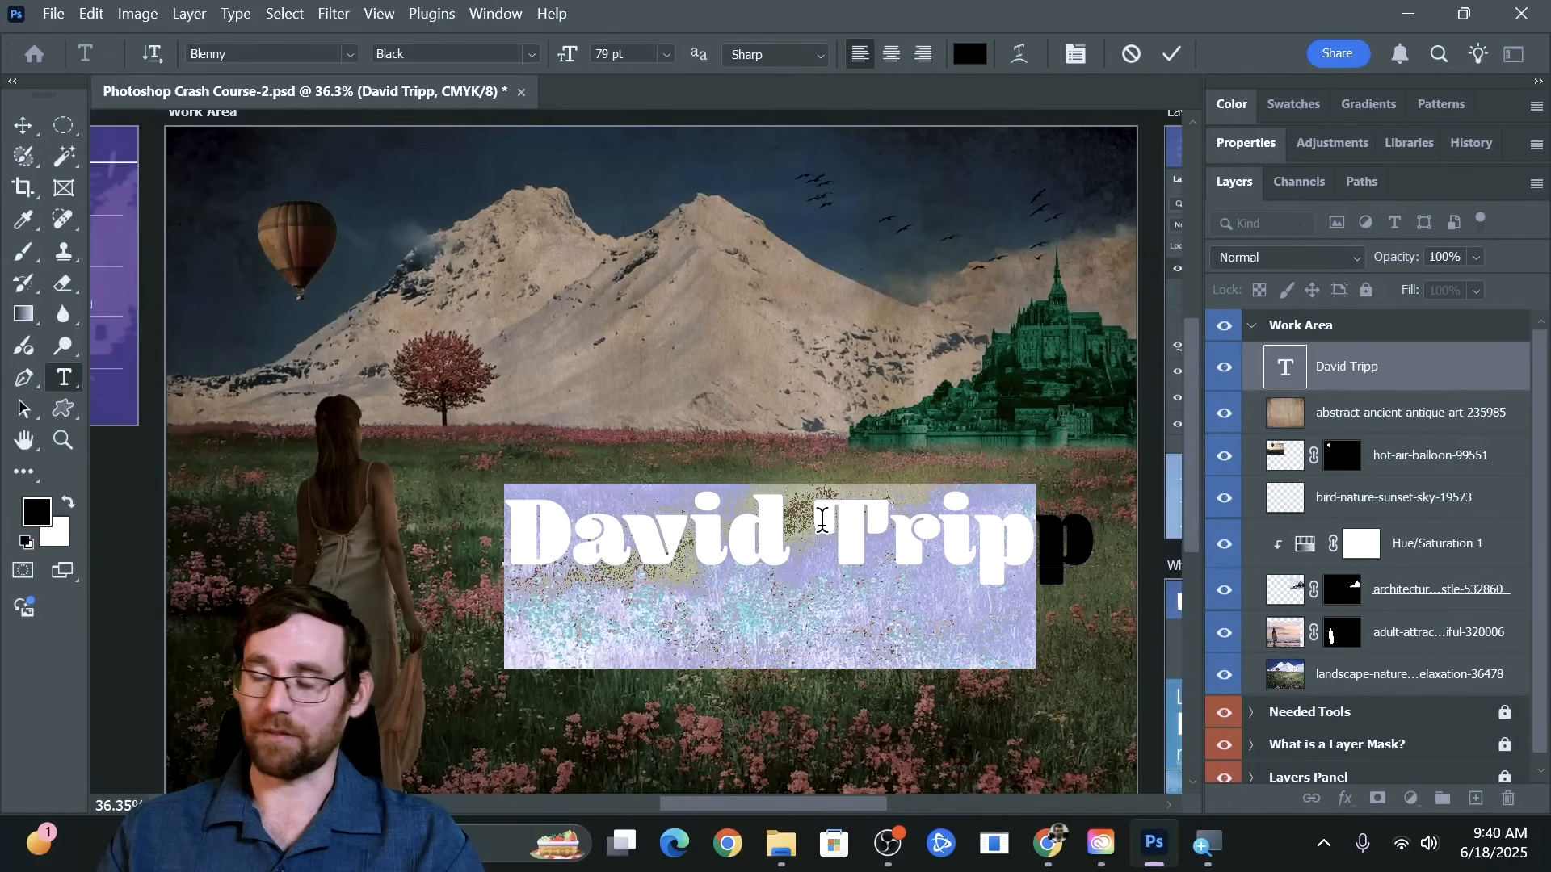
{"action": "left_click_drag", "start_coordinate": [1034, 534], "coordinate": [1097, 538]}
{"action": "left_click", "coordinate": [970, 53]}
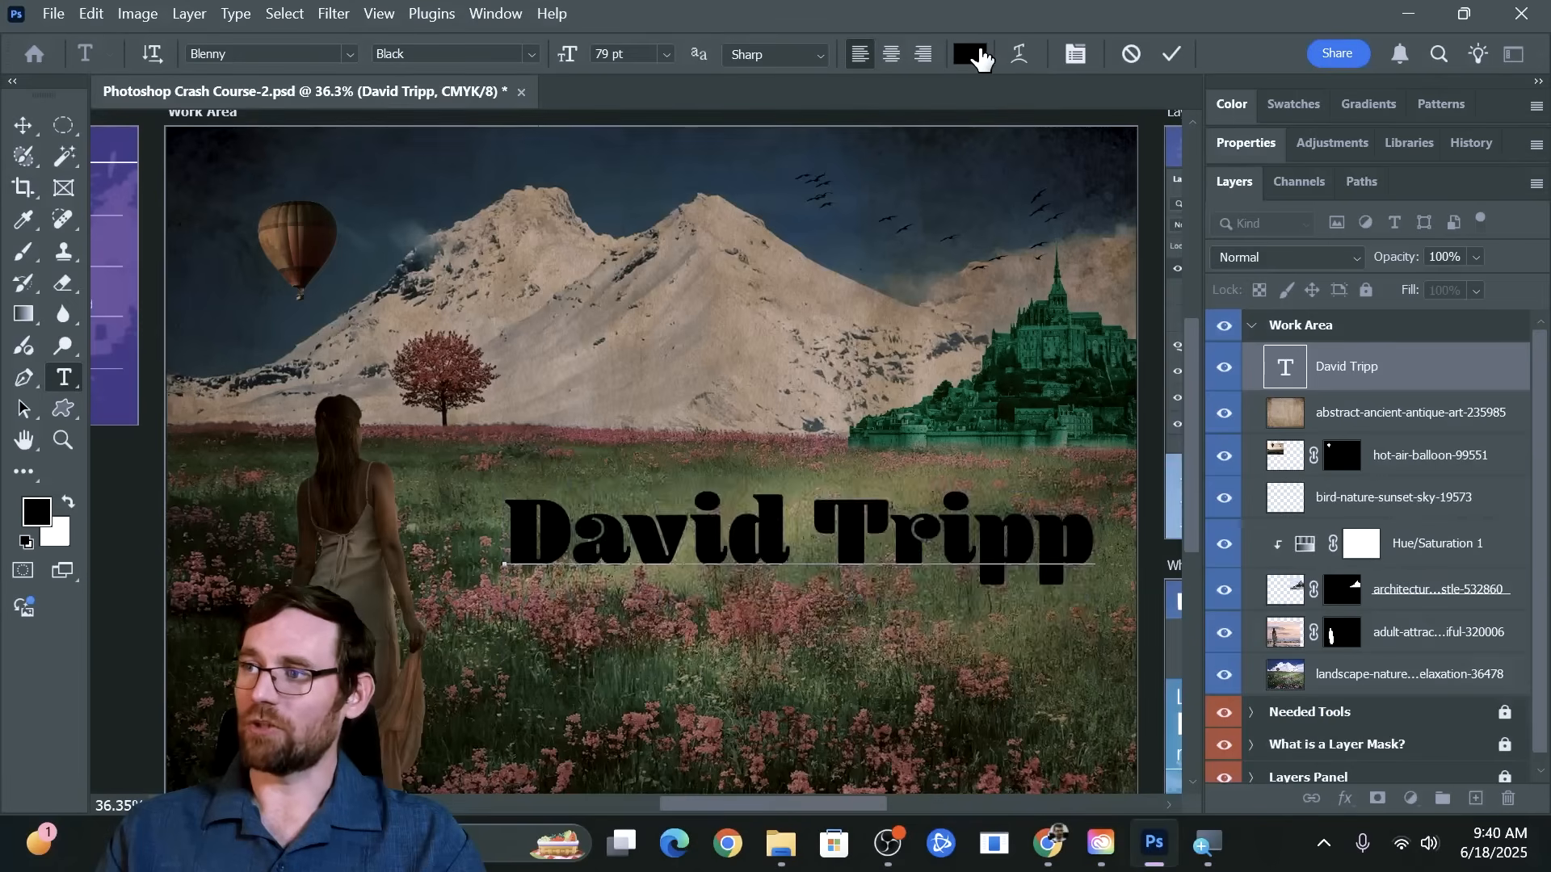
{"action": "left_click_drag", "start_coordinate": [823, 247], "coordinate": [888, 187]}
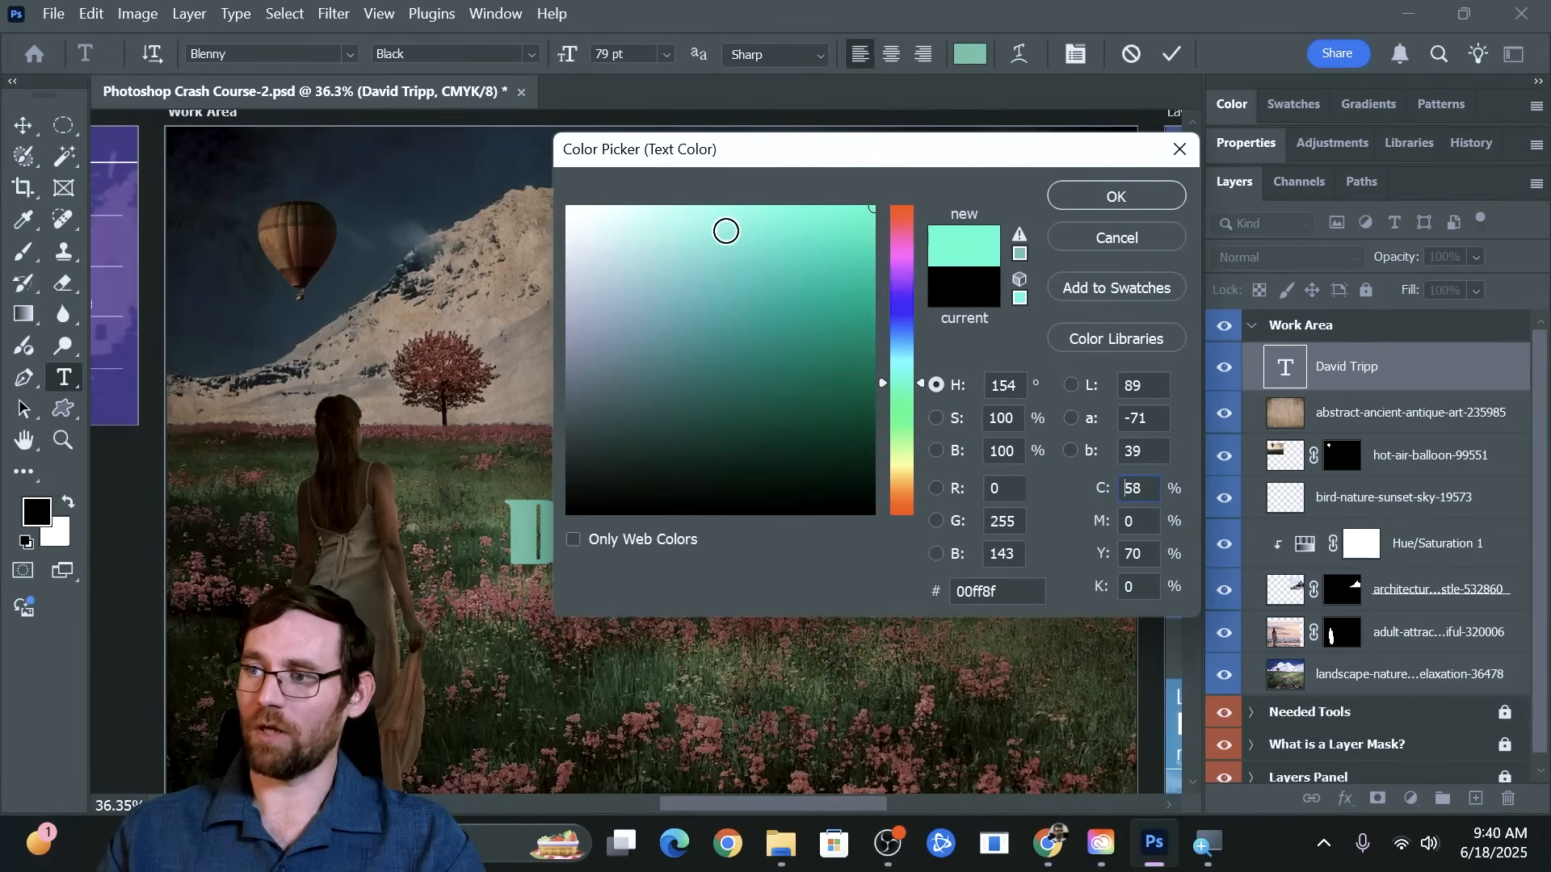
{"action": "left_click_drag", "start_coordinate": [726, 231], "coordinate": [728, 182]}
{"action": "left_click", "coordinate": [1115, 200]}
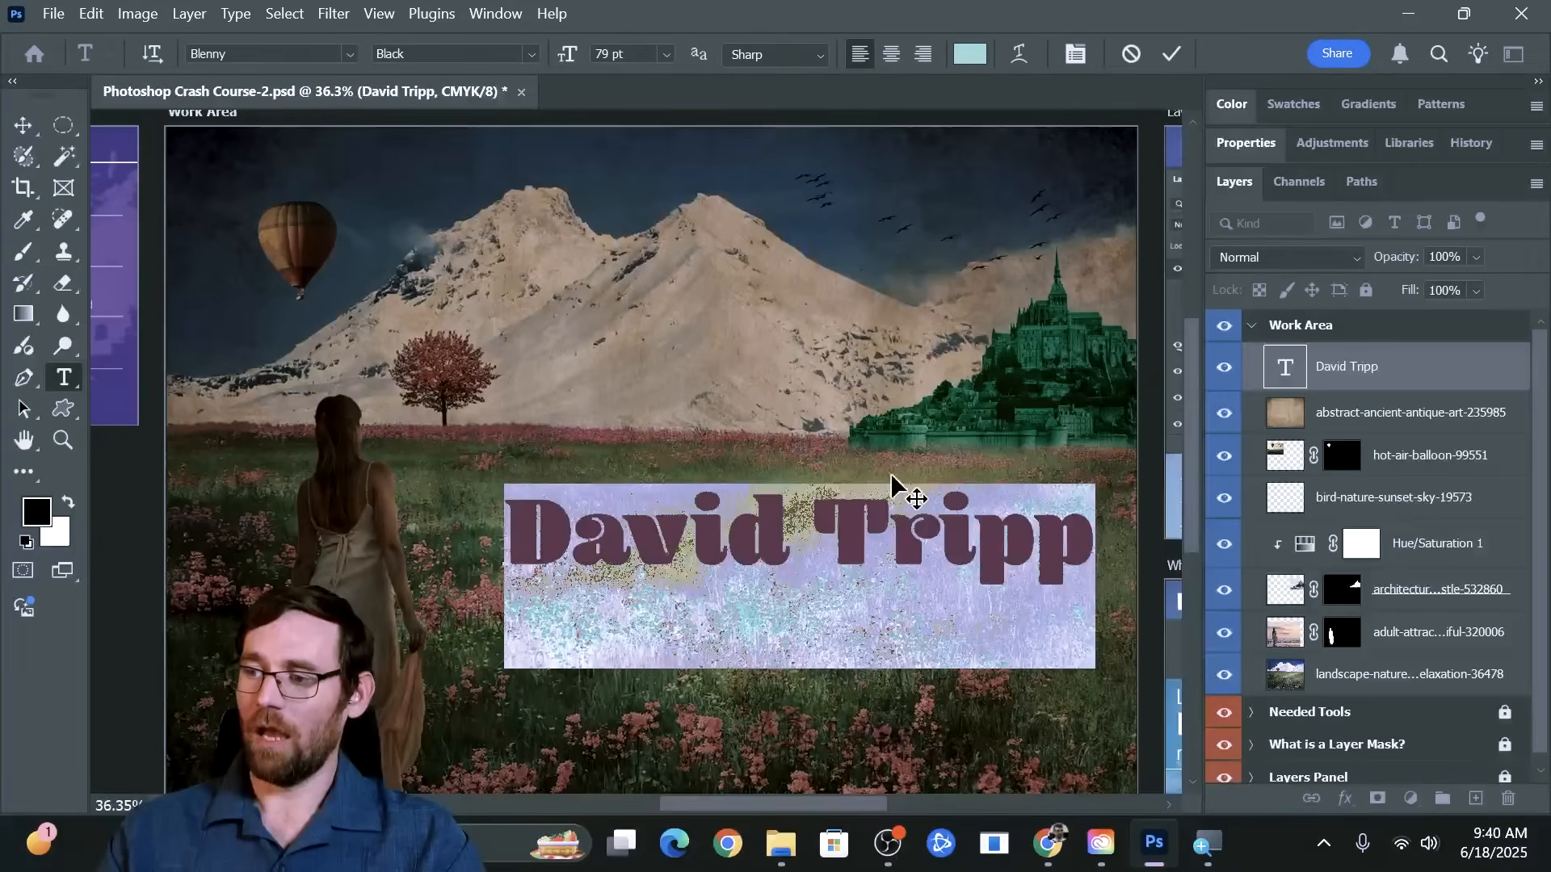
{"action": "left_click", "coordinate": [898, 499]}
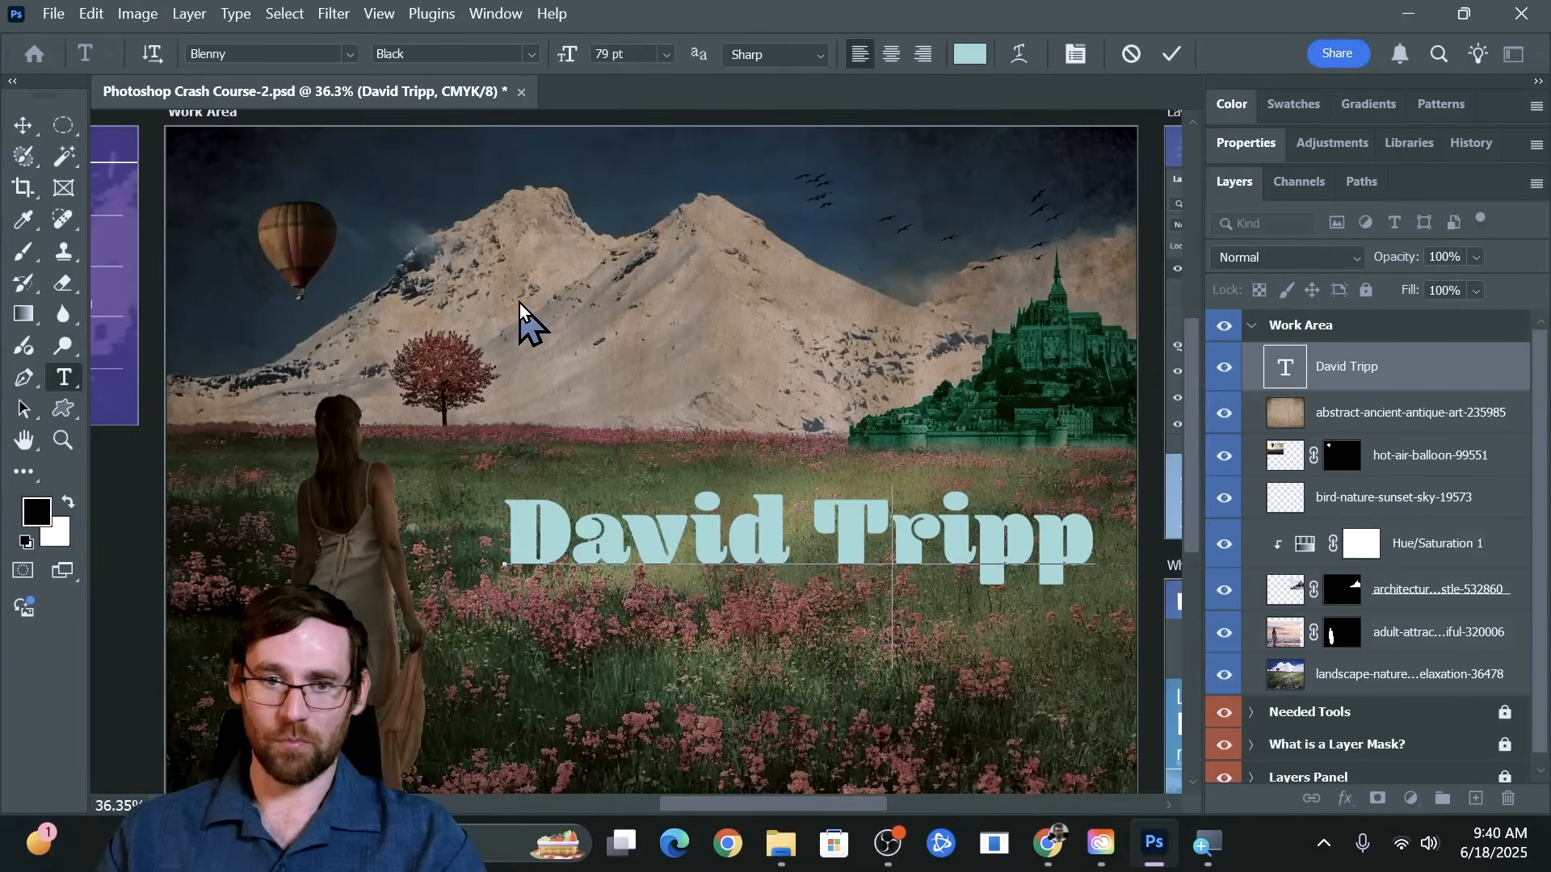
Open Warp Text for the name and try the Arc, Arc Lower and Rise styles
{"action": "left_click", "coordinate": [1017, 57]}
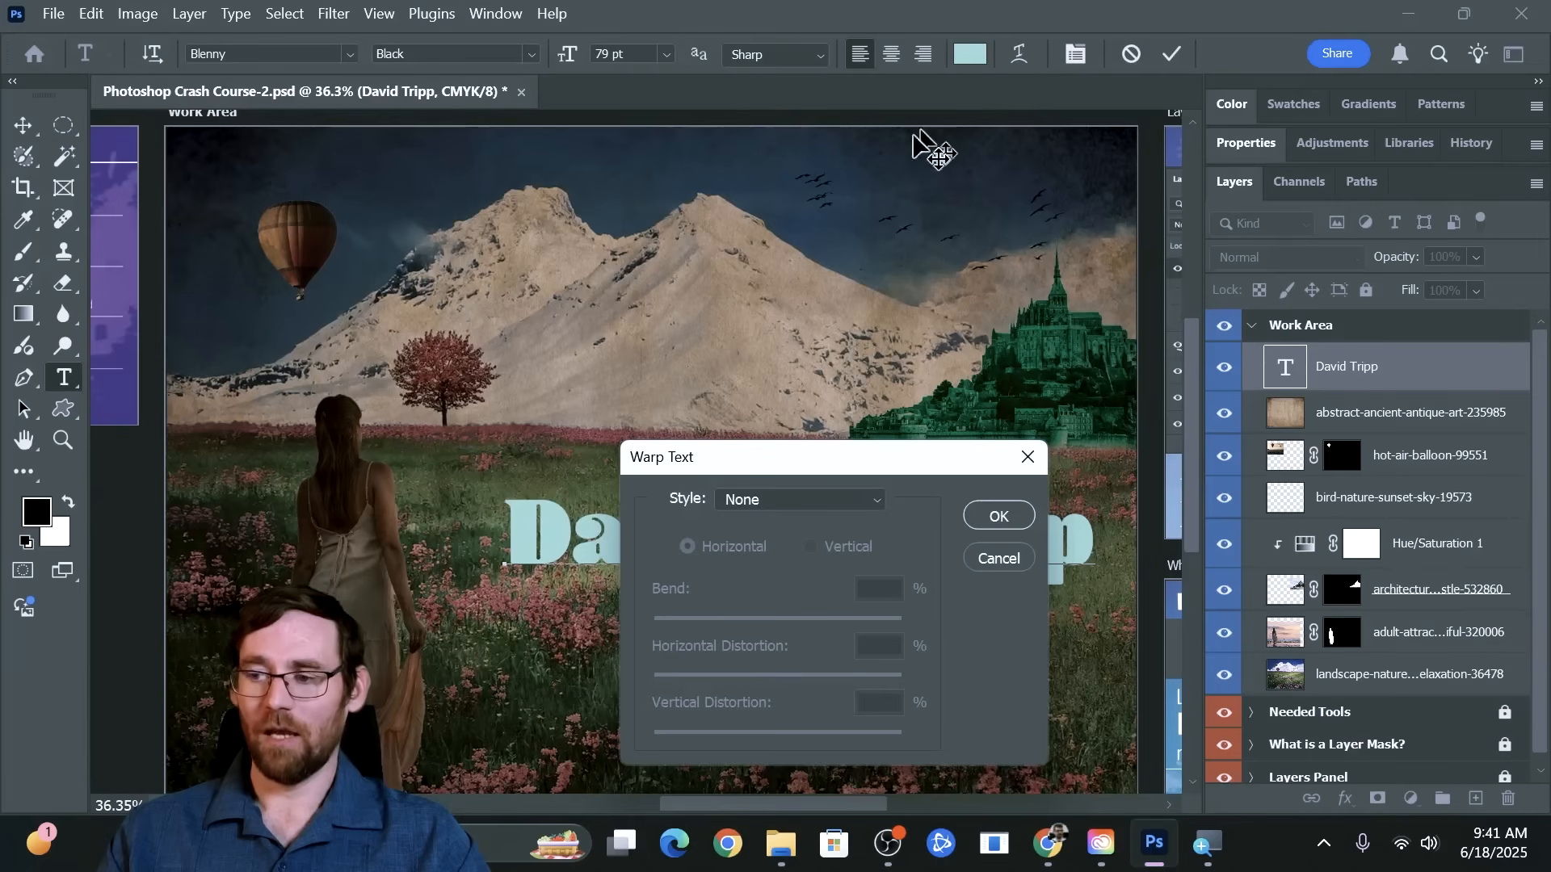
{"action": "left_click_drag", "start_coordinate": [756, 471], "coordinate": [692, 129]}
{"action": "left_click", "coordinate": [692, 159]}
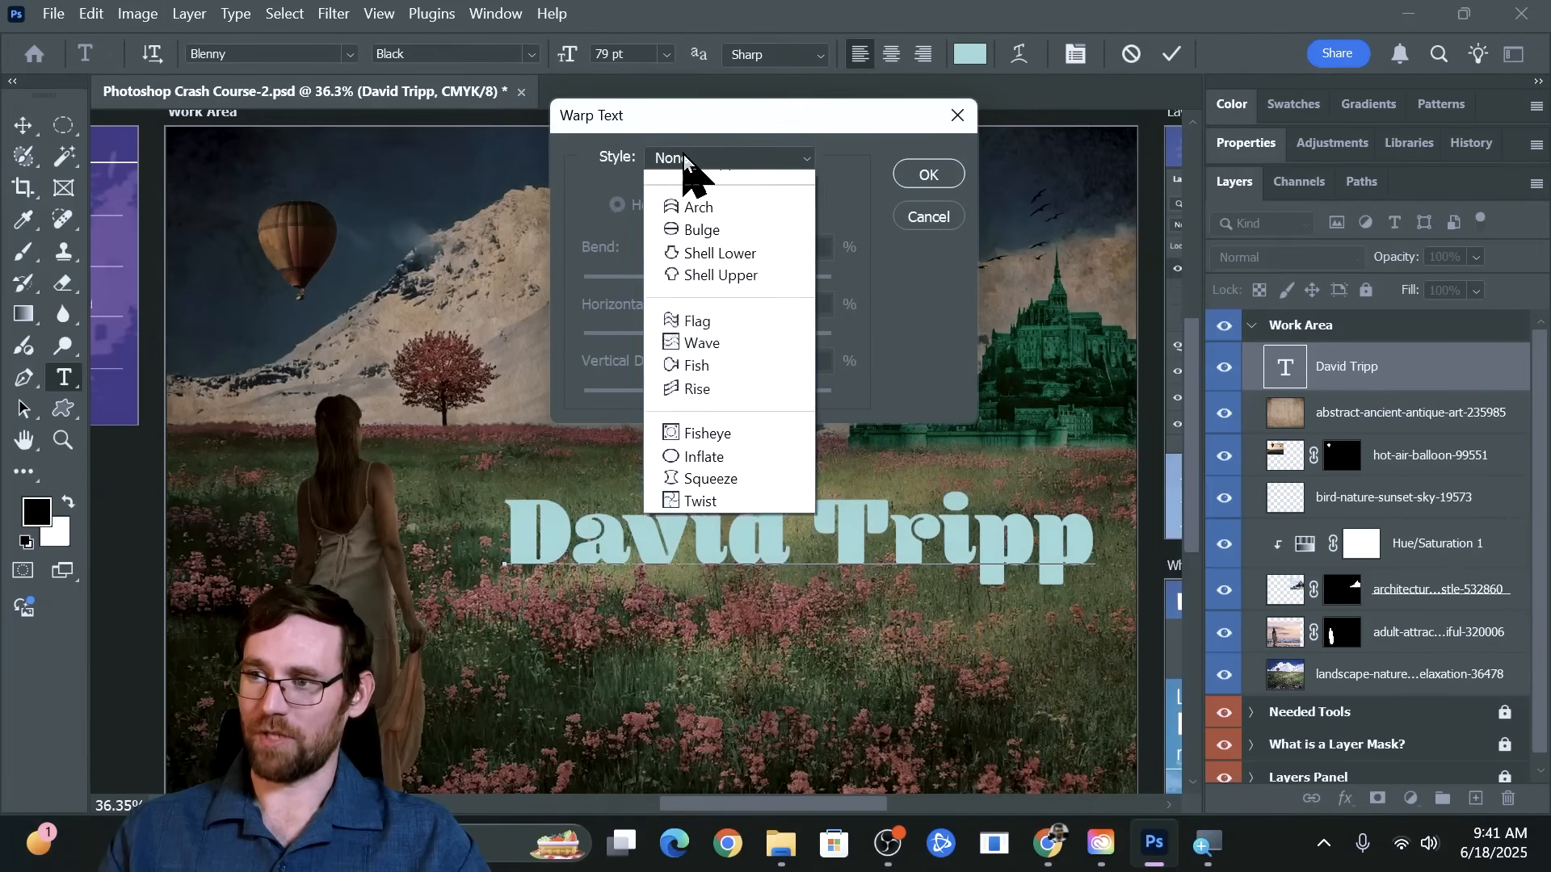
{"action": "left_click", "coordinate": [696, 229]}
{"action": "left_click", "coordinate": [711, 159]}
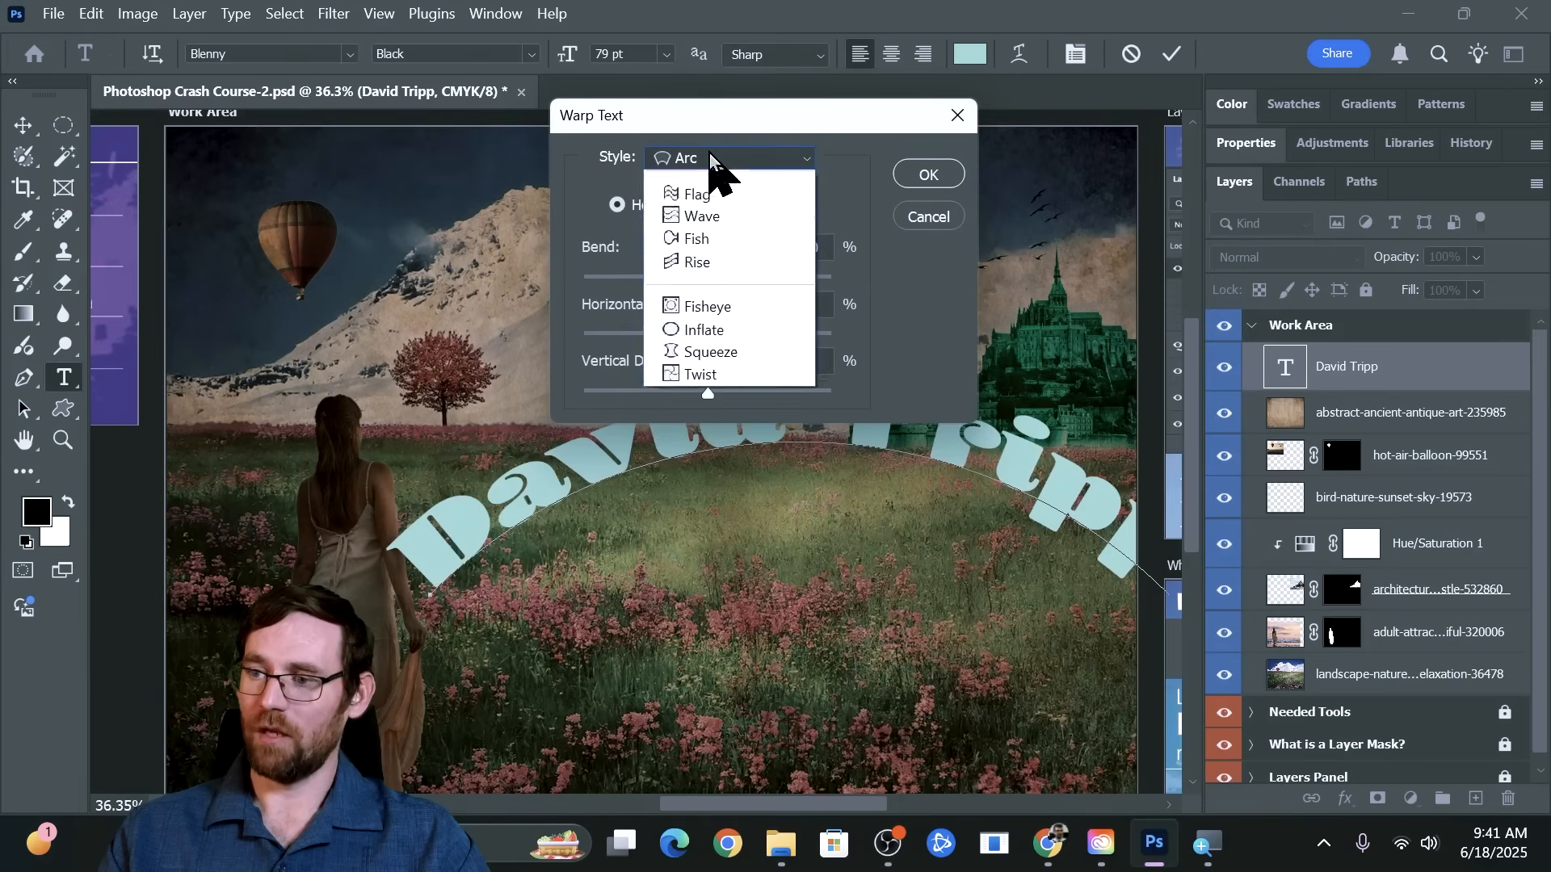
{"action": "left_click", "coordinate": [705, 251]}
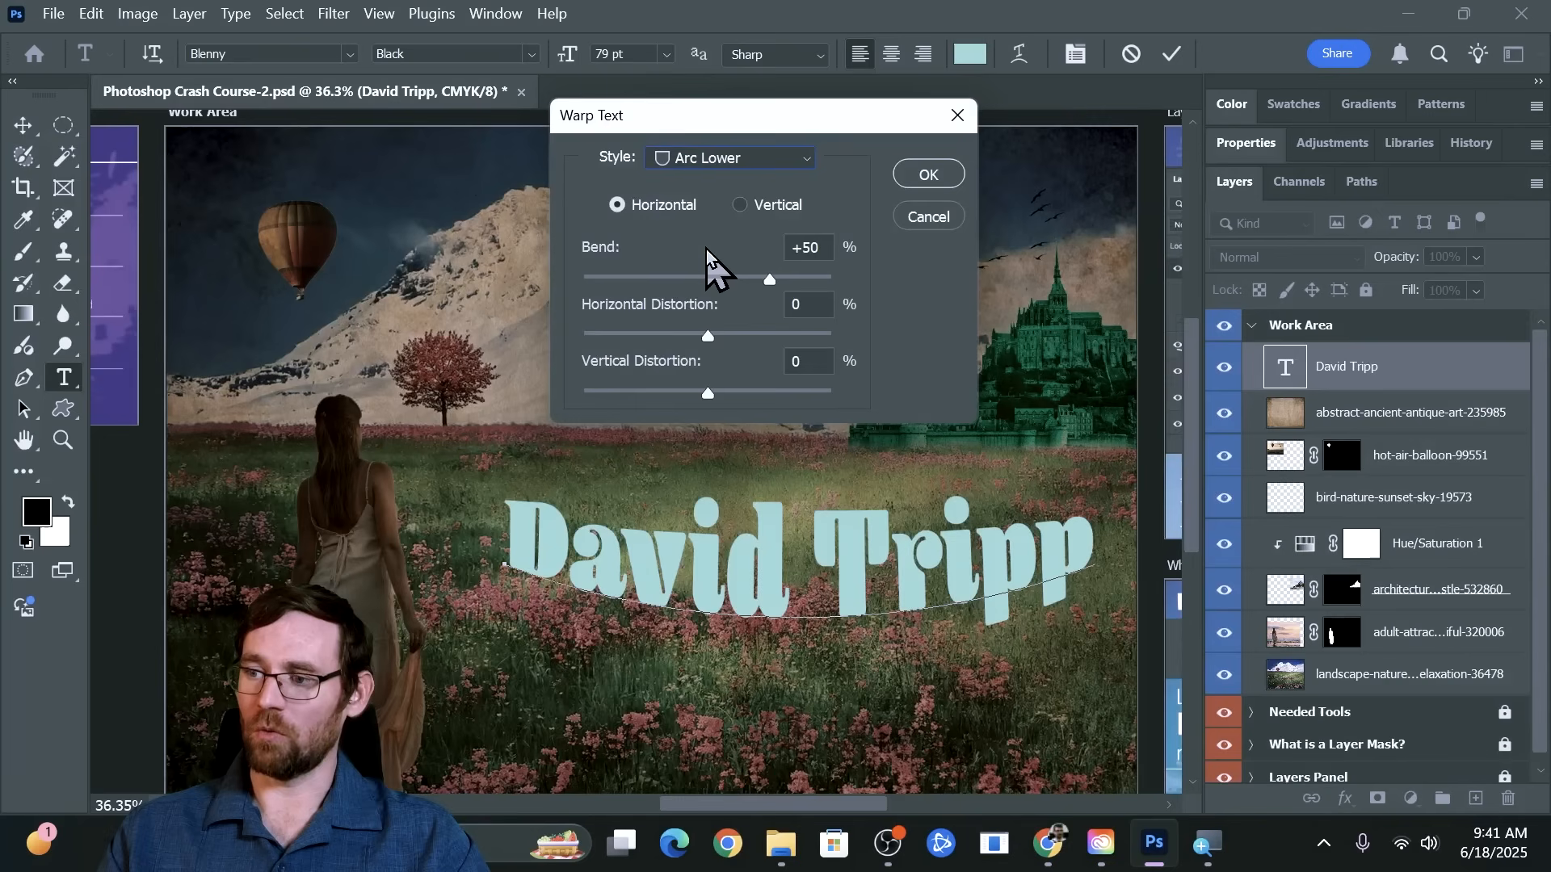
{"action": "left_click", "coordinate": [737, 160]}
{"action": "left_click", "coordinate": [707, 500]}
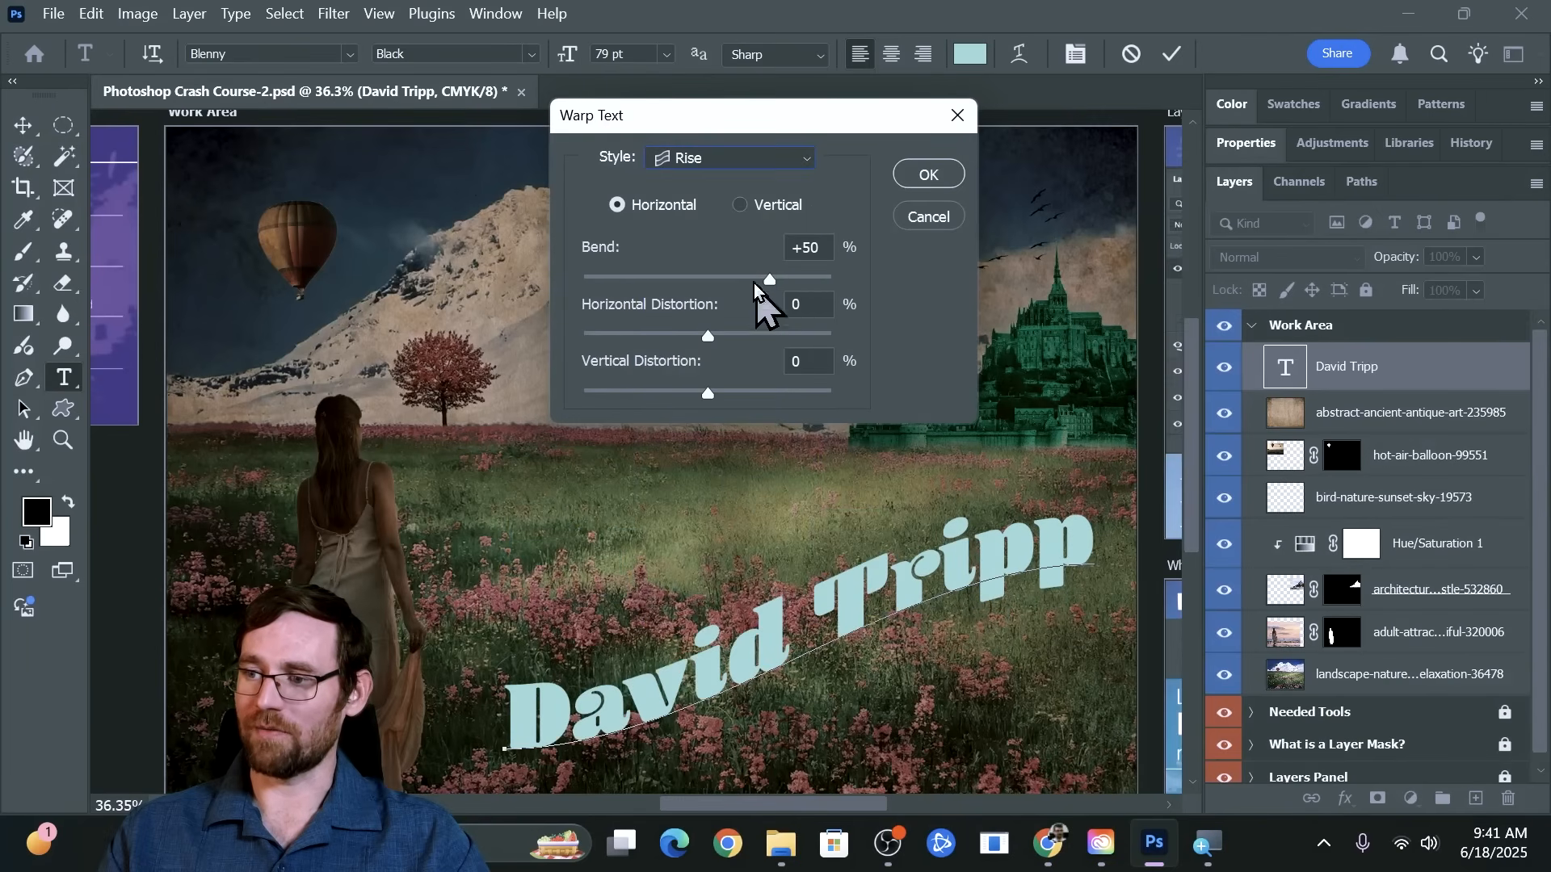
Warp the name text with the Flag style, using -6% bend, -25% horizontal distortion and +3% vertical distortion
{"action": "left_click", "coordinate": [750, 160]}
{"action": "left_click", "coordinate": [730, 432]}
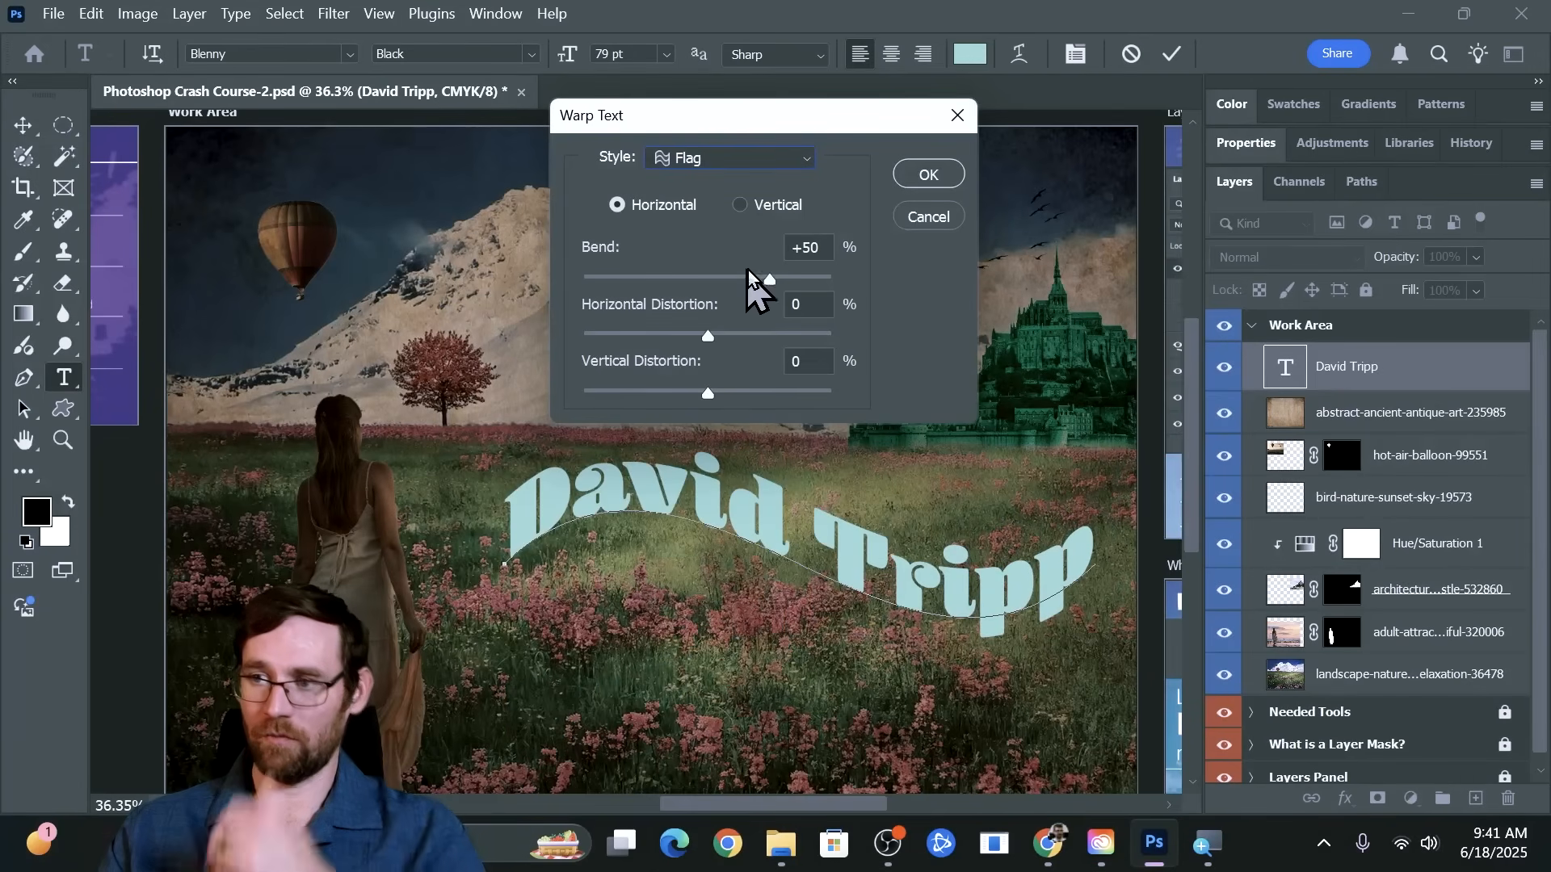
{"action": "left_click", "coordinate": [770, 279]}
{"action": "left_click_drag", "start_coordinate": [772, 280], "coordinate": [700, 281]}
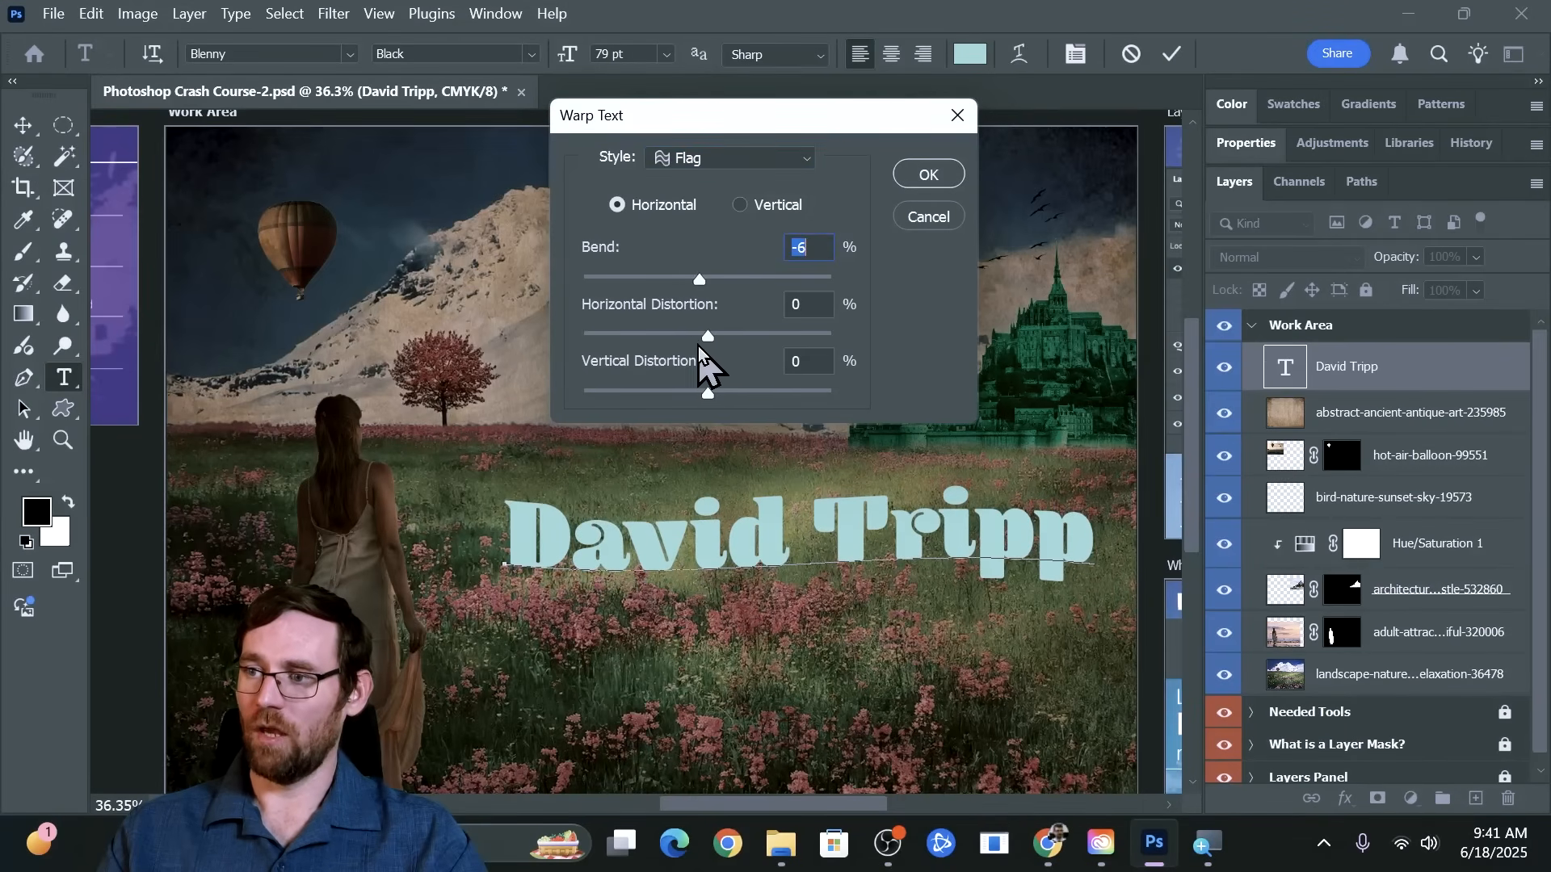
{"action": "mouse_move", "coordinate": [704, 340]}
{"action": "left_mouse_down"}
{"action": "mouse_move", "coordinate": [638, 341]}
{"action": "mouse_move", "coordinate": [681, 340]}
{"action": "left_mouse_up"}
{"action": "mouse_move", "coordinate": [708, 393]}
{"action": "left_mouse_down"}
{"action": "mouse_move", "coordinate": [754, 404]}
{"action": "mouse_move", "coordinate": [682, 406]}
{"action": "mouse_move", "coordinate": [717, 416]}
{"action": "mouse_move", "coordinate": [712, 399]}
{"action": "left_mouse_up"}
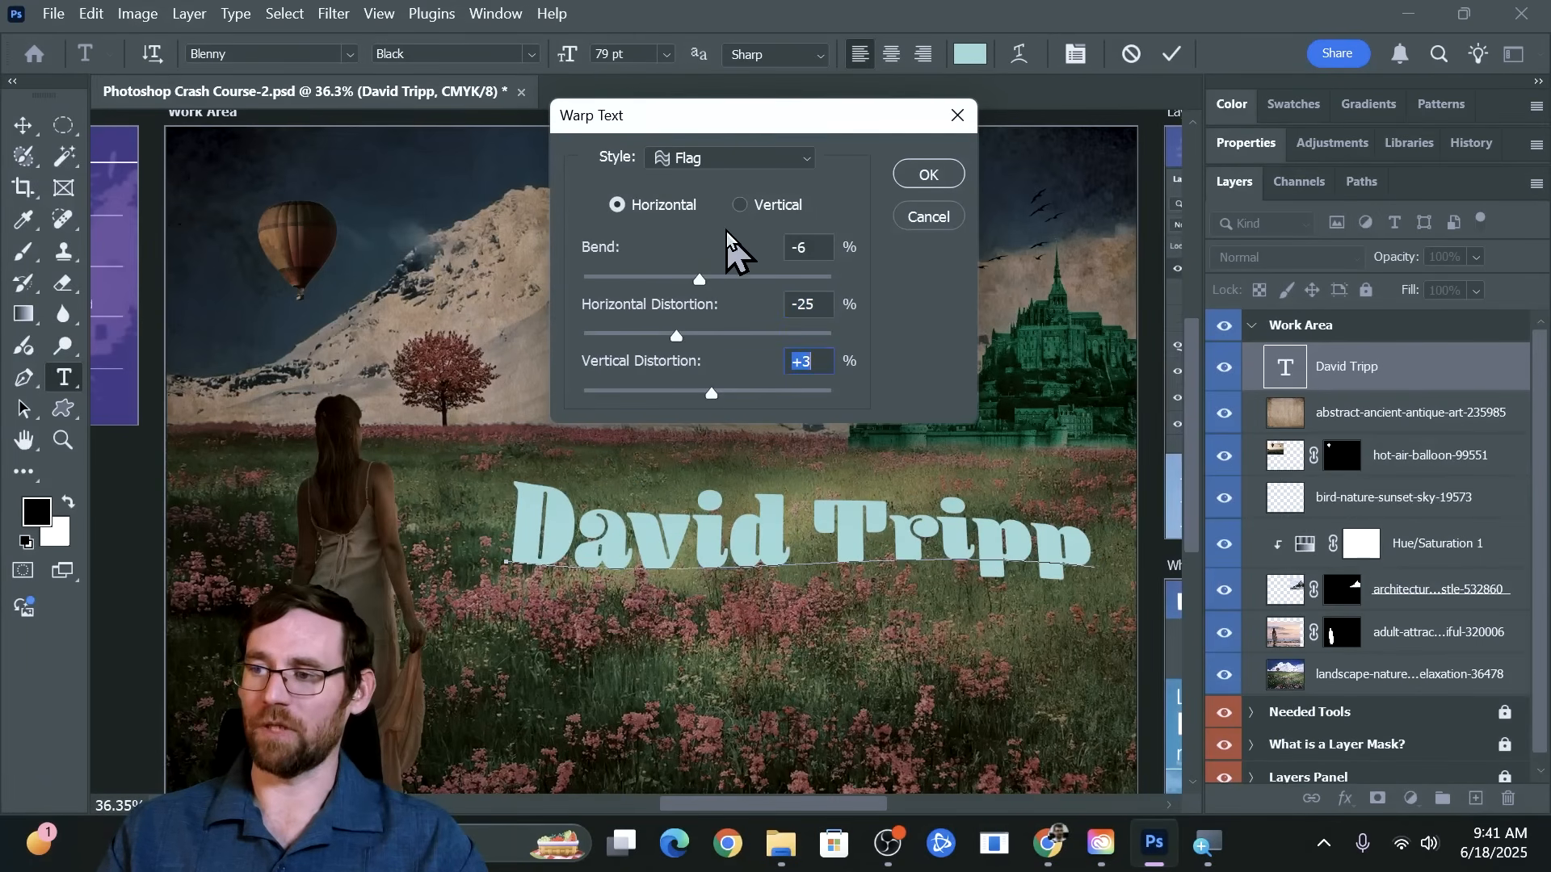
Change the name text's warp style to Inflate with -5% bend and apply the warp
{"action": "left_click", "coordinate": [731, 162]}
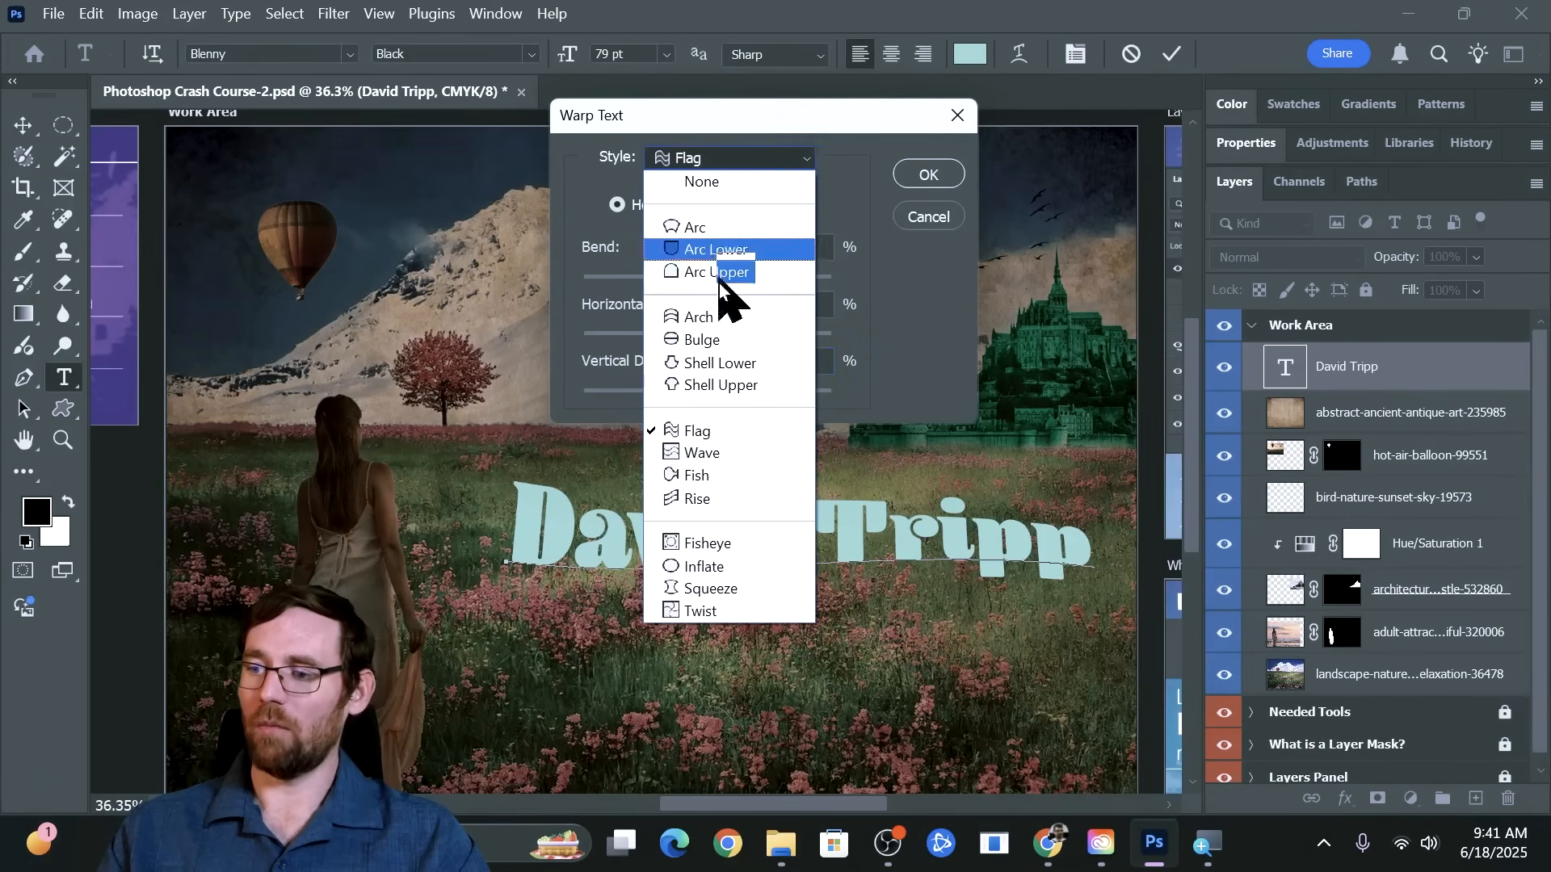
{"action": "left_click", "coordinate": [787, 573]}
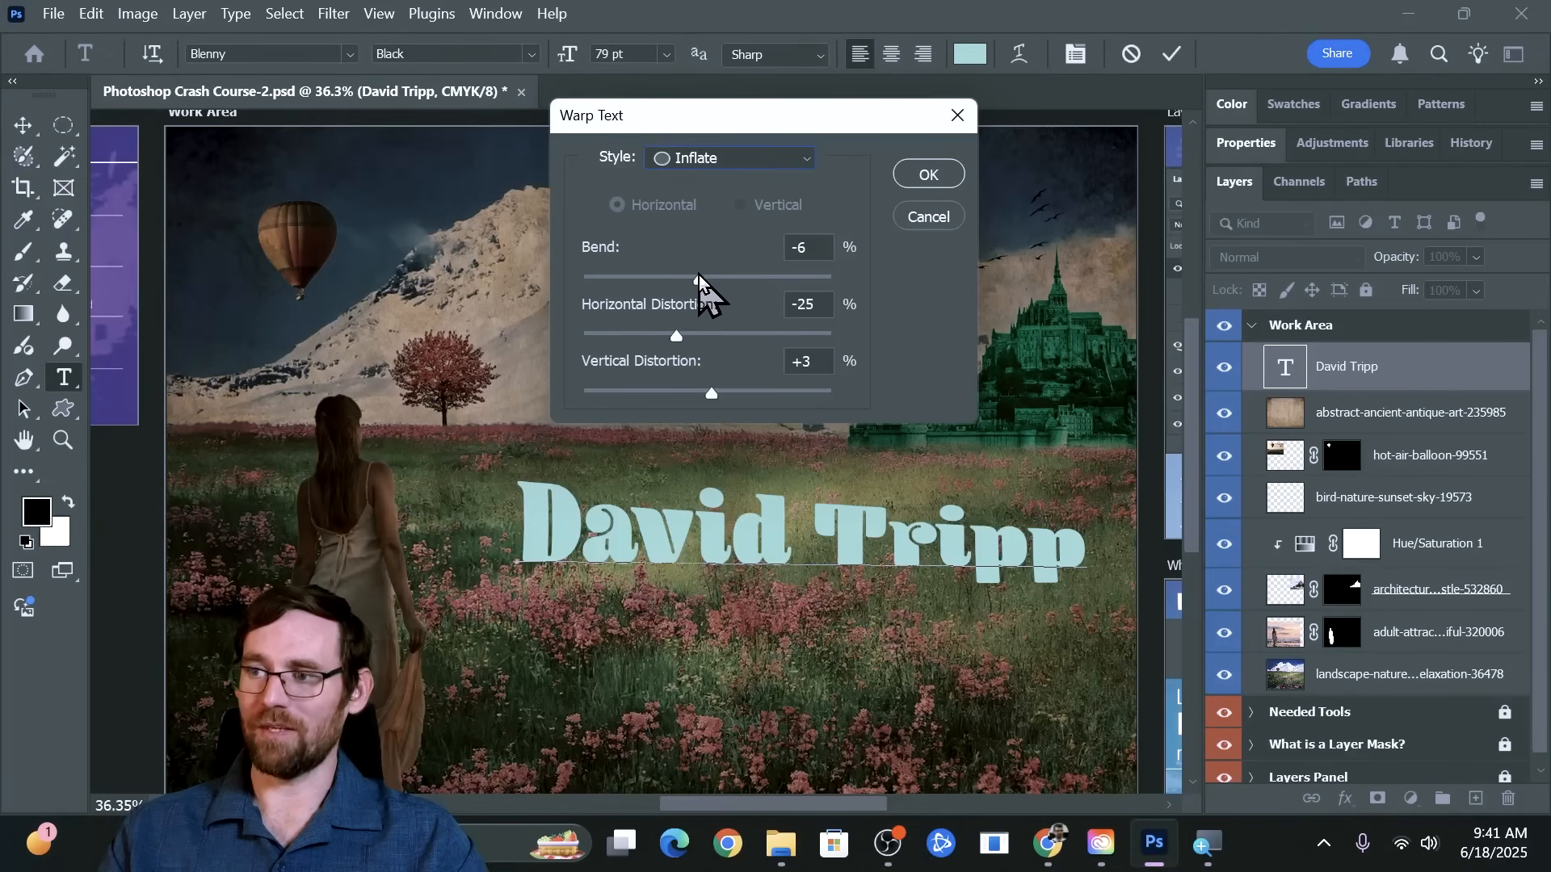
{"action": "mouse_move", "coordinate": [703, 279]}
{"action": "left_mouse_down"}
{"action": "mouse_move", "coordinate": [719, 278]}
{"action": "mouse_move", "coordinate": [700, 279]}
{"action": "left_mouse_up"}
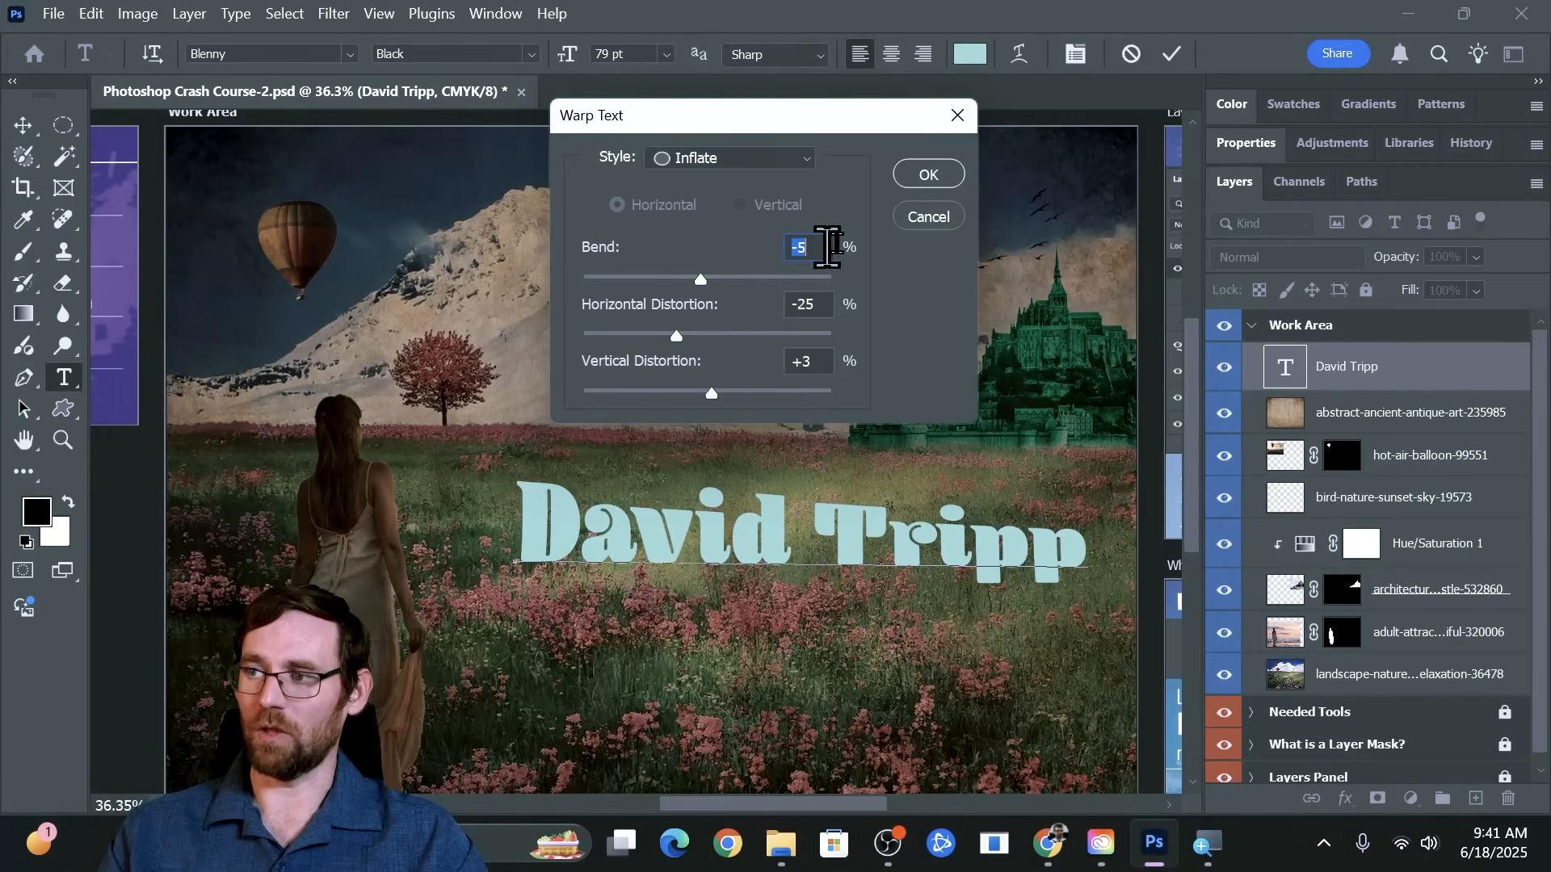
{"action": "left_click", "coordinate": [929, 177]}
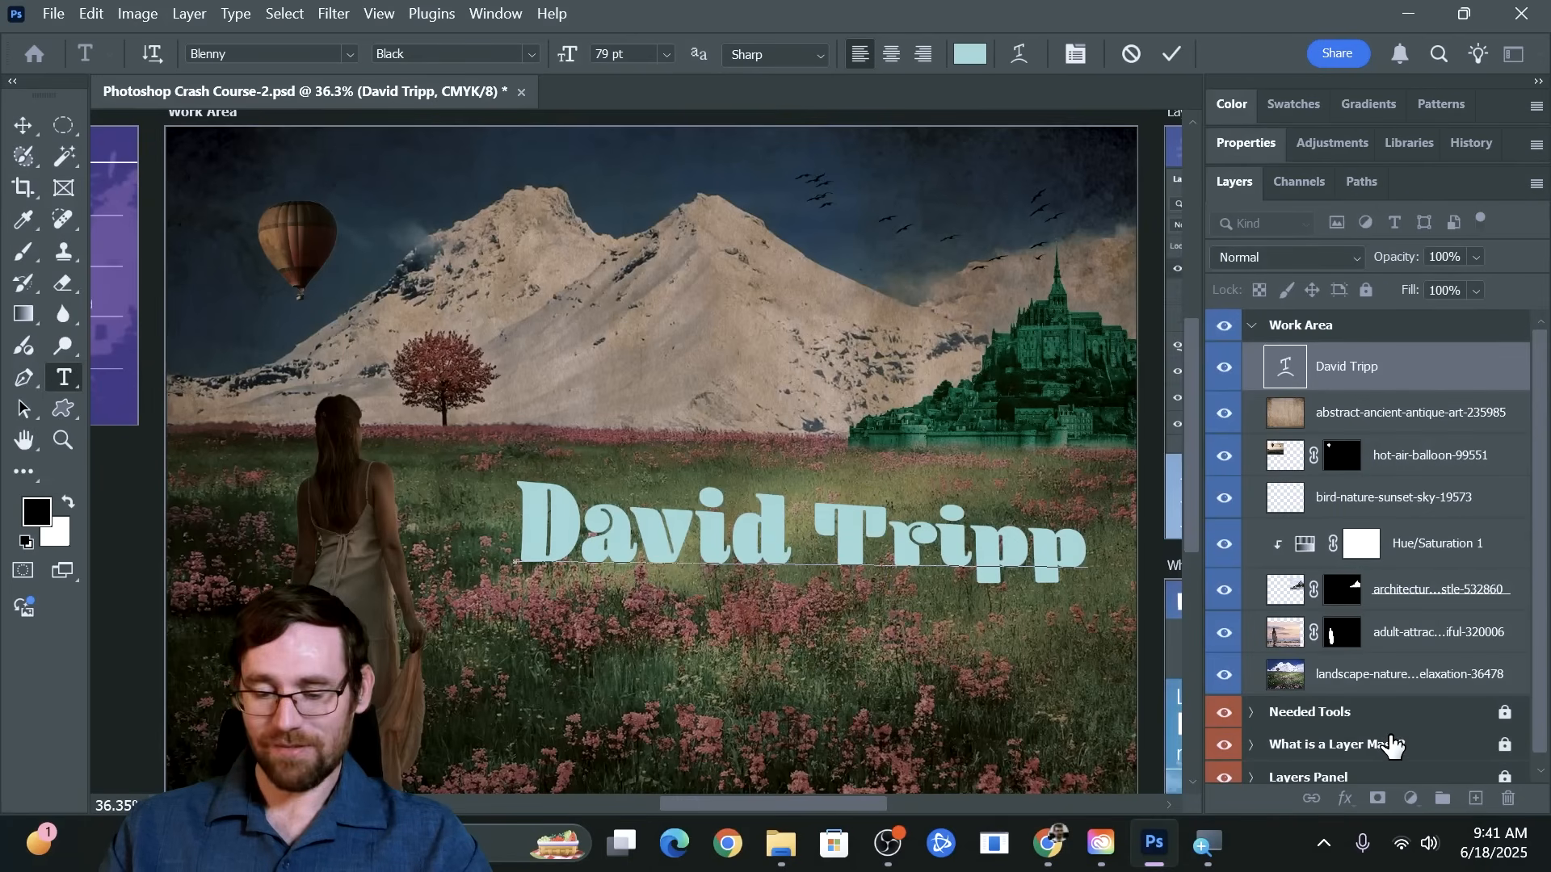
Add a Gradient Overlay layer style to the name text layer and bring the text into sight beside the dialog
{"action": "left_click", "coordinate": [1380, 376]}
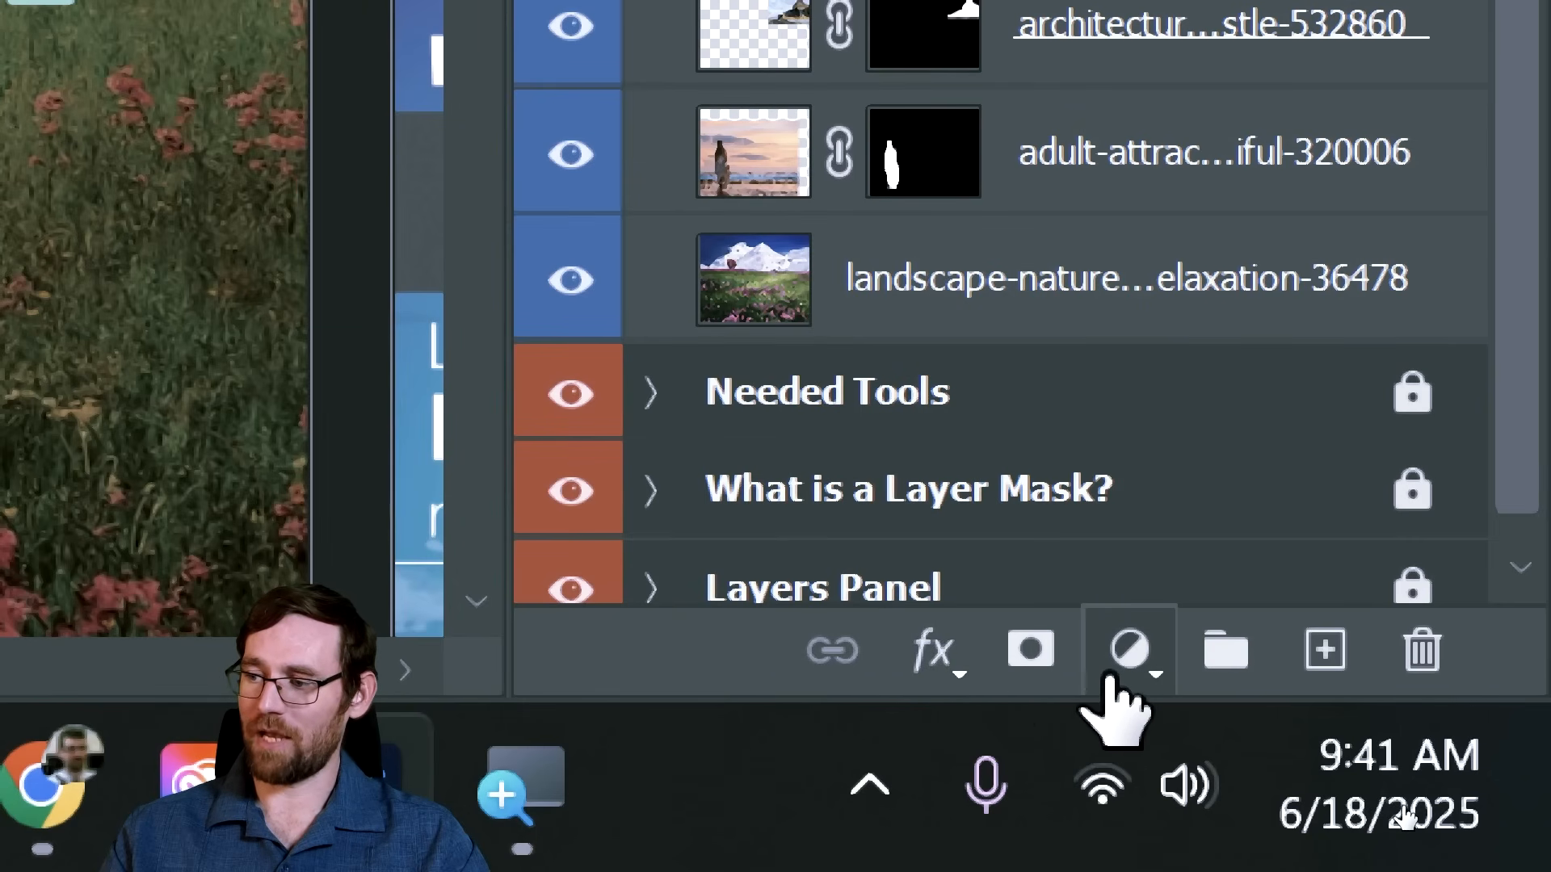
{"action": "left_click", "coordinate": [937, 682]}
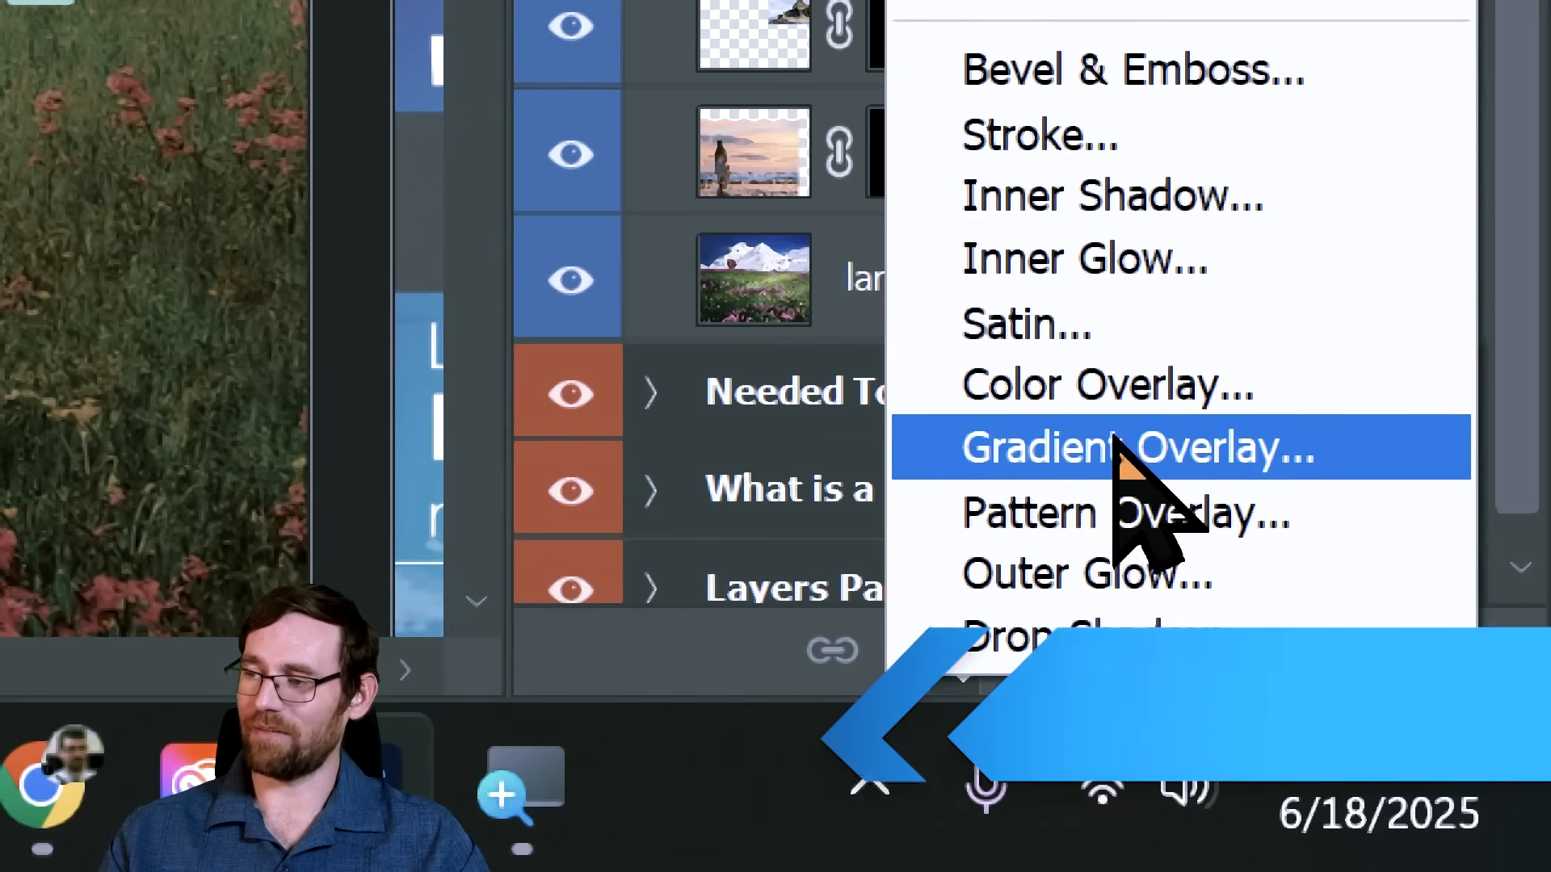
{"action": "left_click", "coordinate": [1016, 454]}
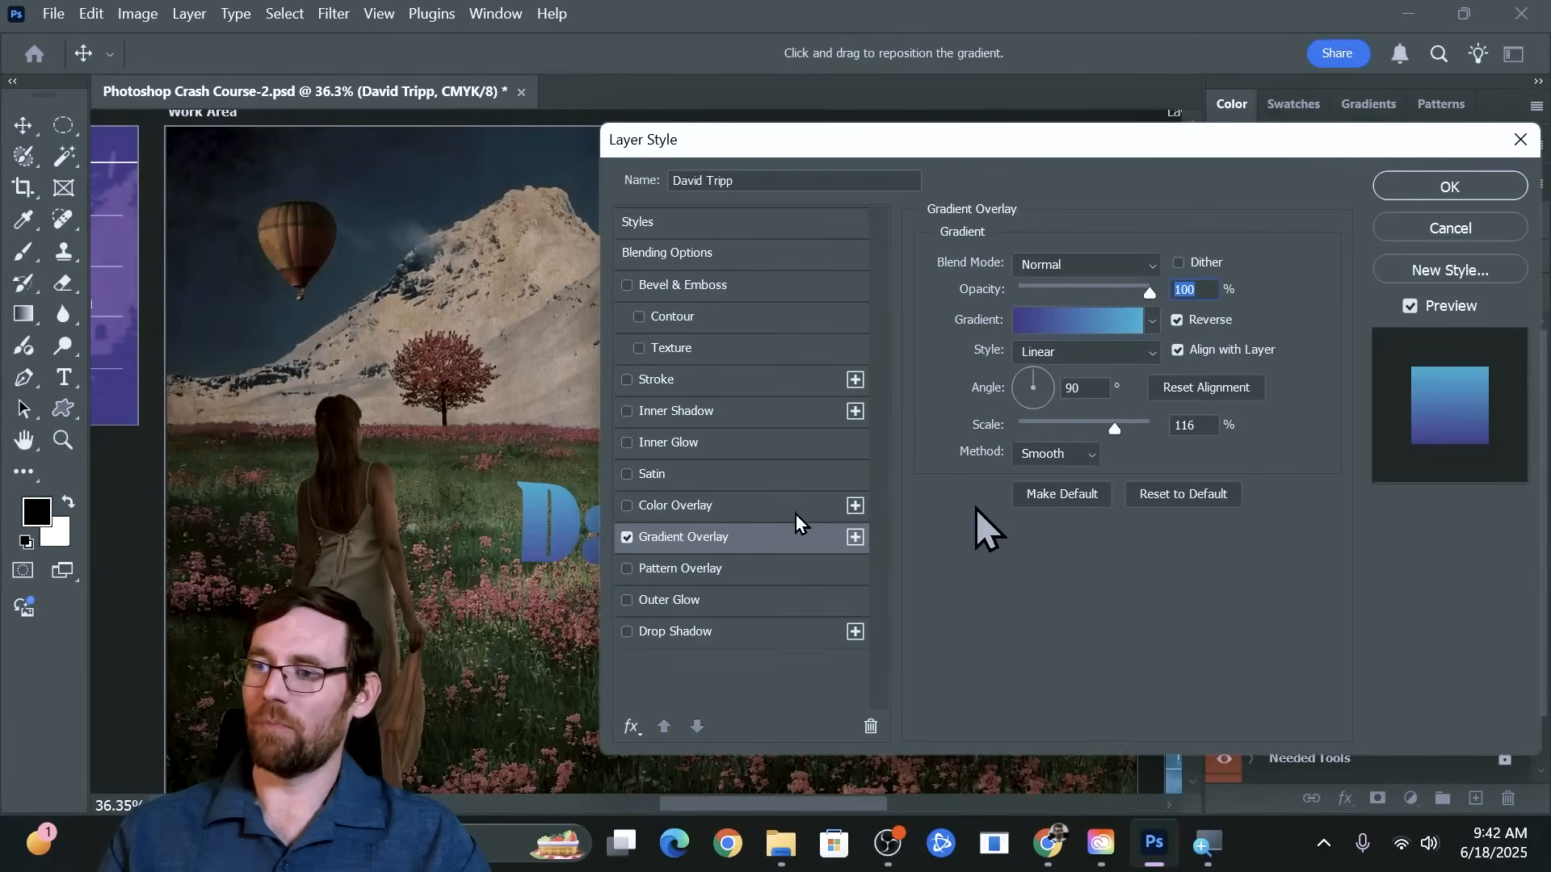
{"action": "left_click_drag", "start_coordinate": [476, 357], "coordinate": [142, 220]}
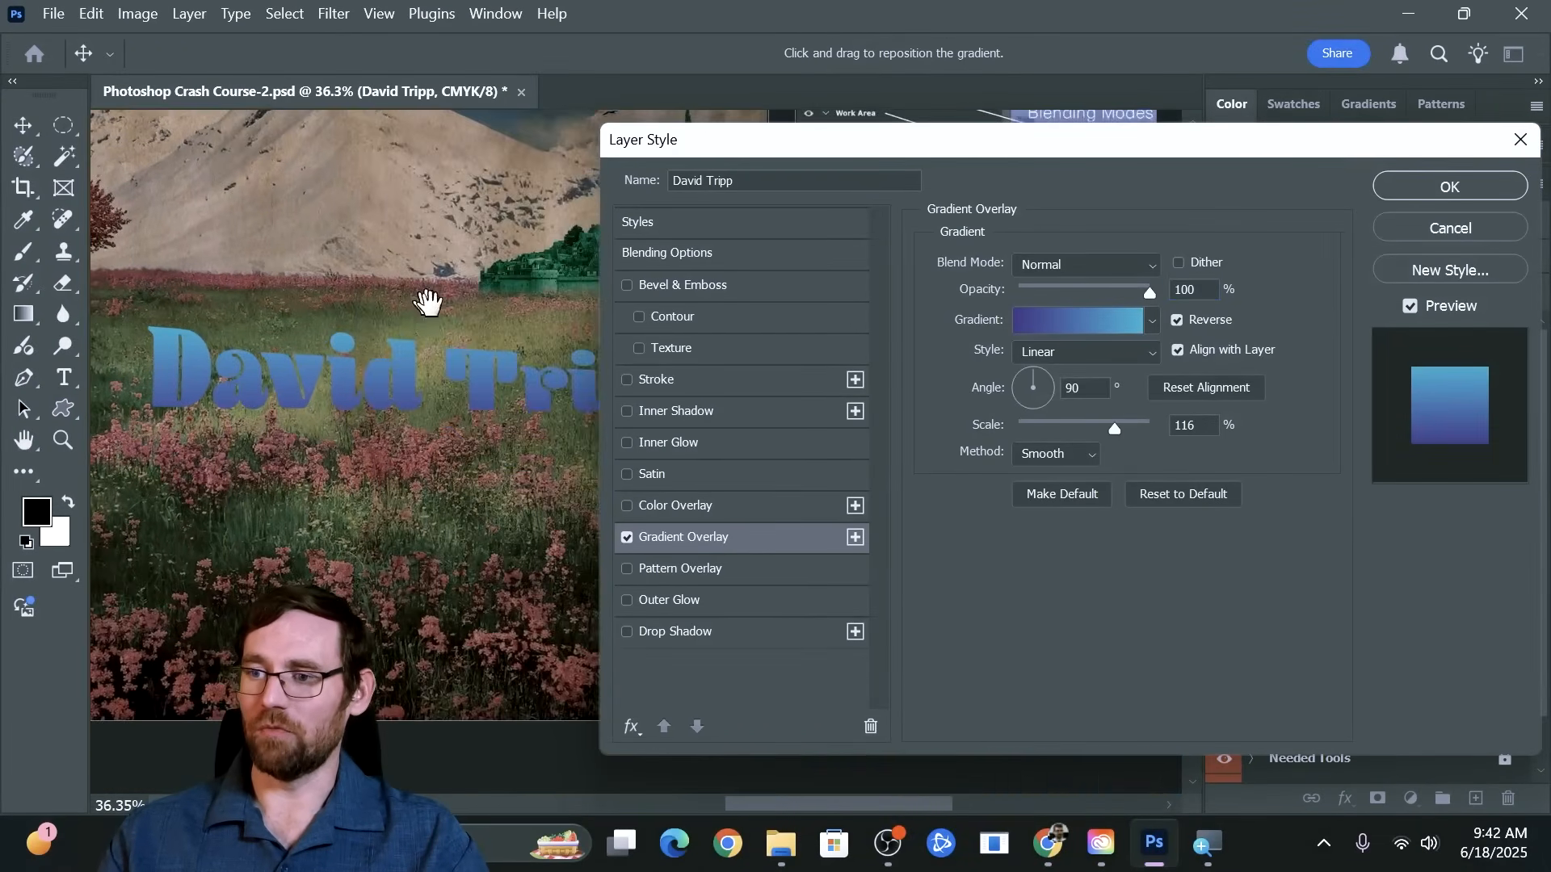
{"action": "left_click_drag", "start_coordinate": [428, 300], "coordinate": [474, 405]}
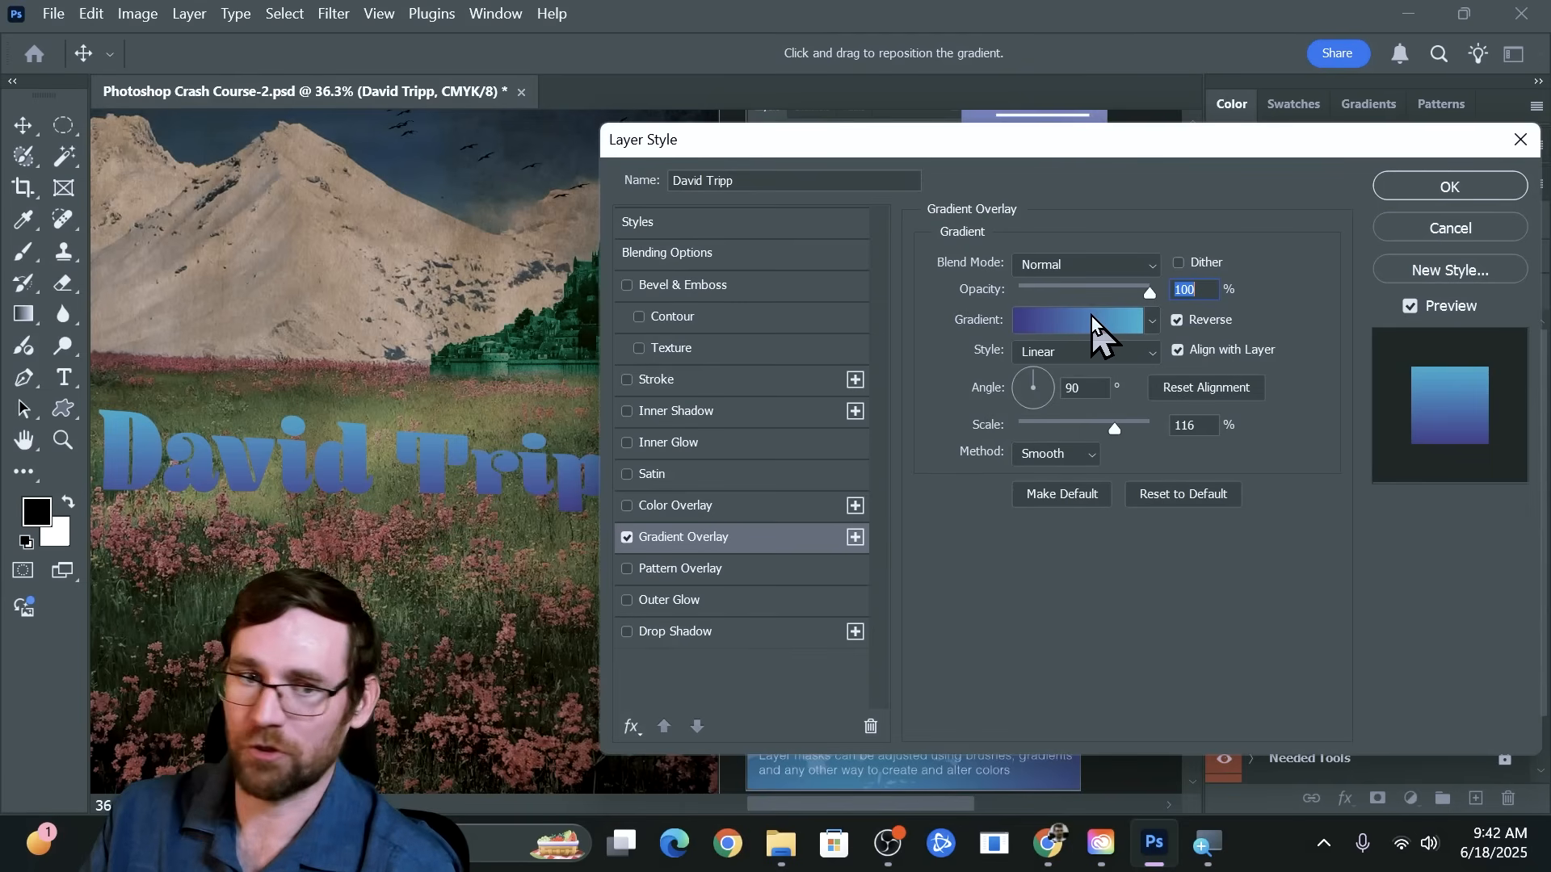
Try several Purples gradient presets on the overlay and settle on the pink, orange and navy preset Purple_21
{"action": "left_click", "coordinate": [1152, 321]}
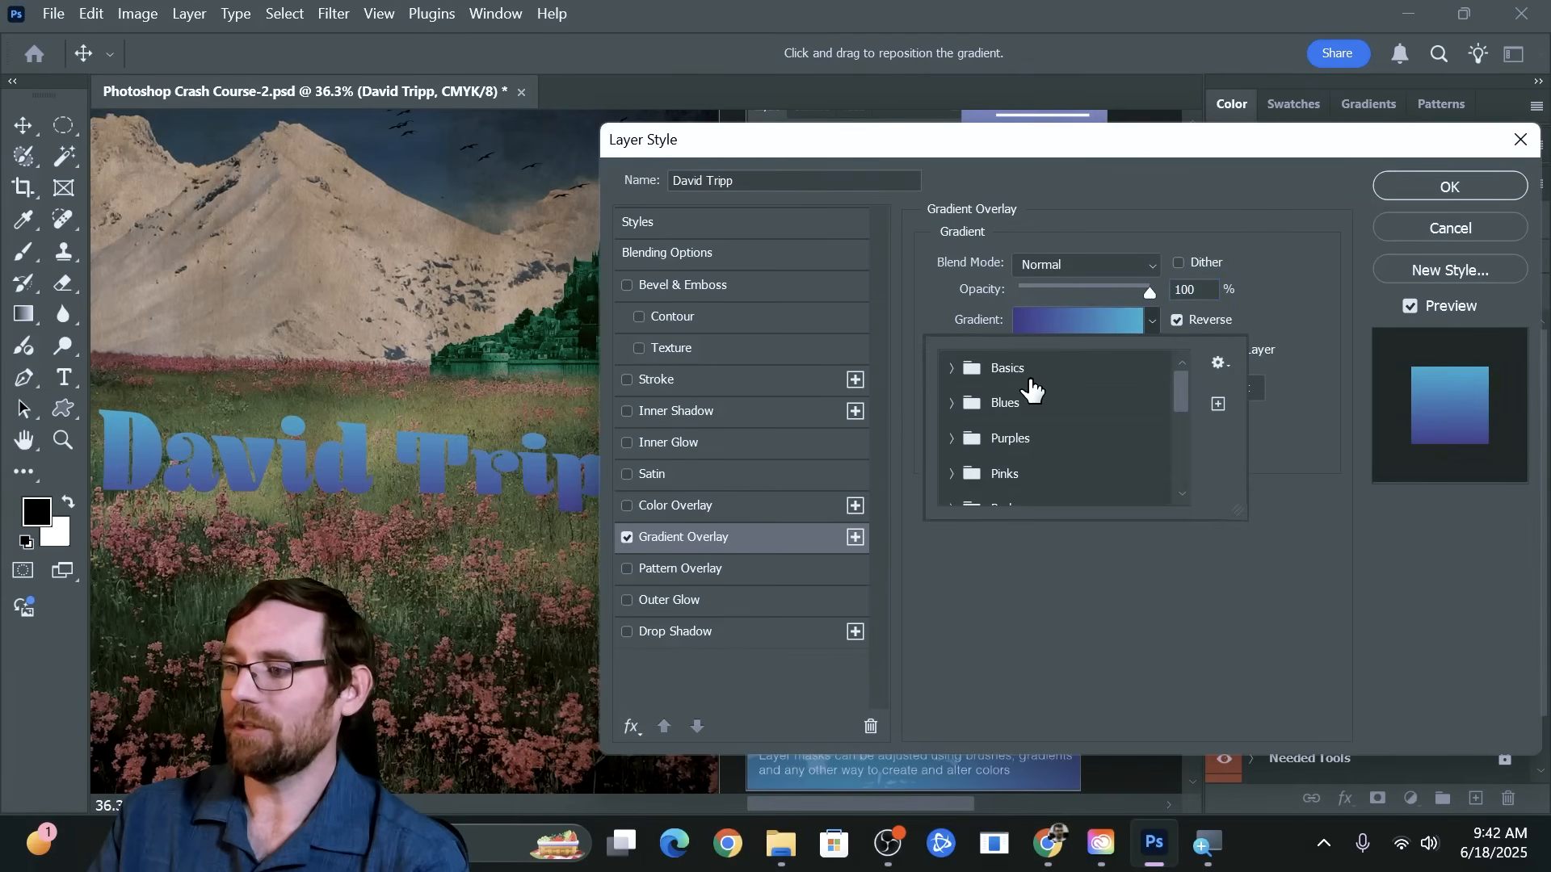
{"action": "left_click", "coordinate": [951, 438]}
{"action": "left_click", "coordinate": [1029, 488]}
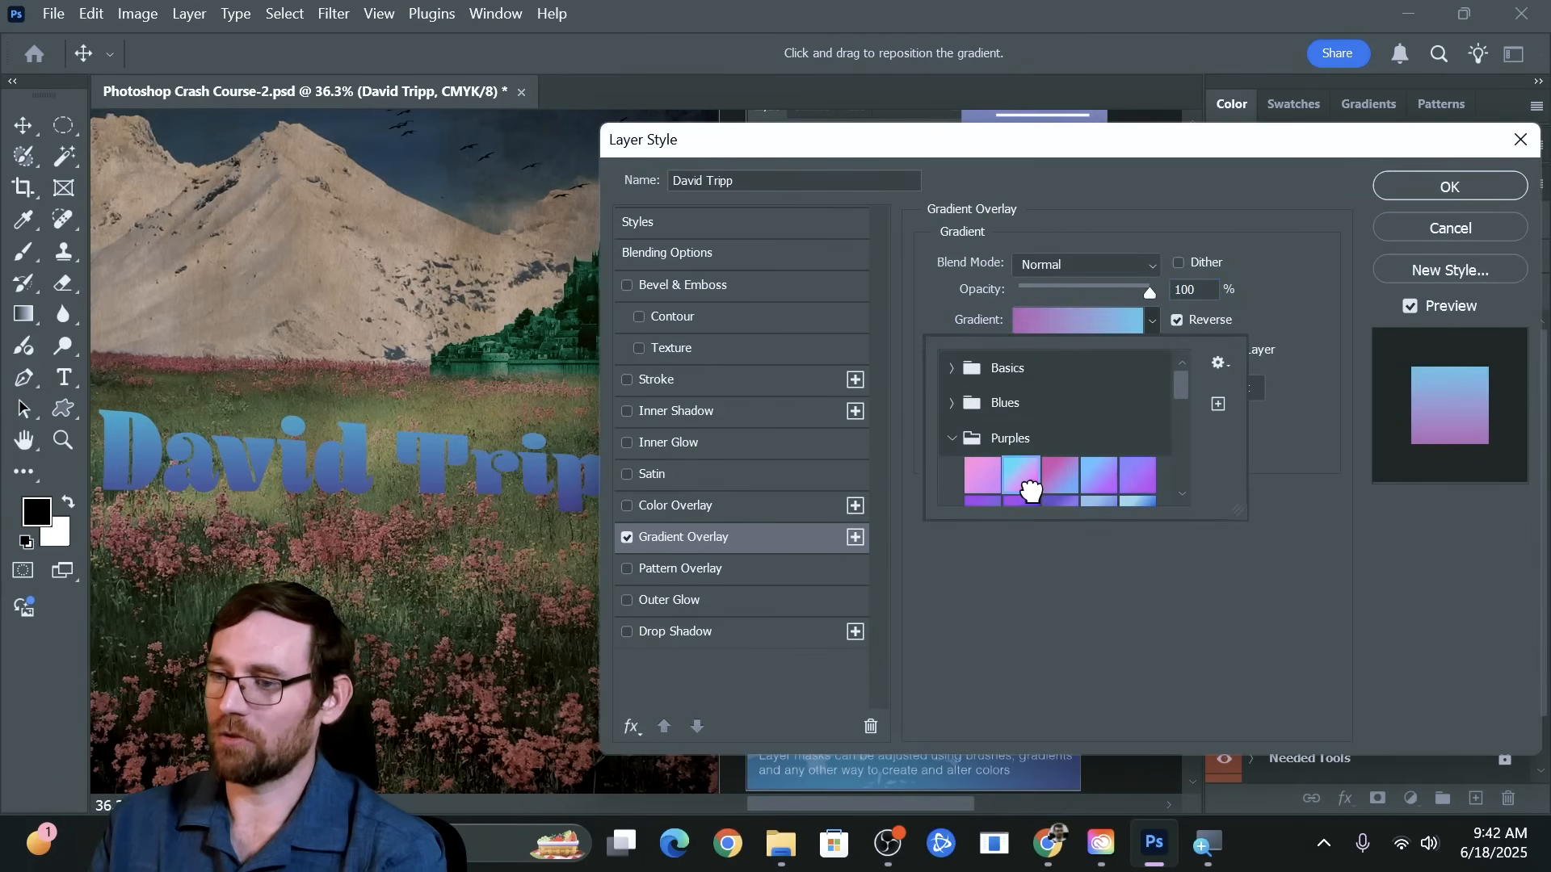
{"action": "scroll", "coordinate": [1035, 497], "scroll_direction": "down", "scroll_amount": 3}
{"action": "left_click", "coordinate": [1051, 455]}
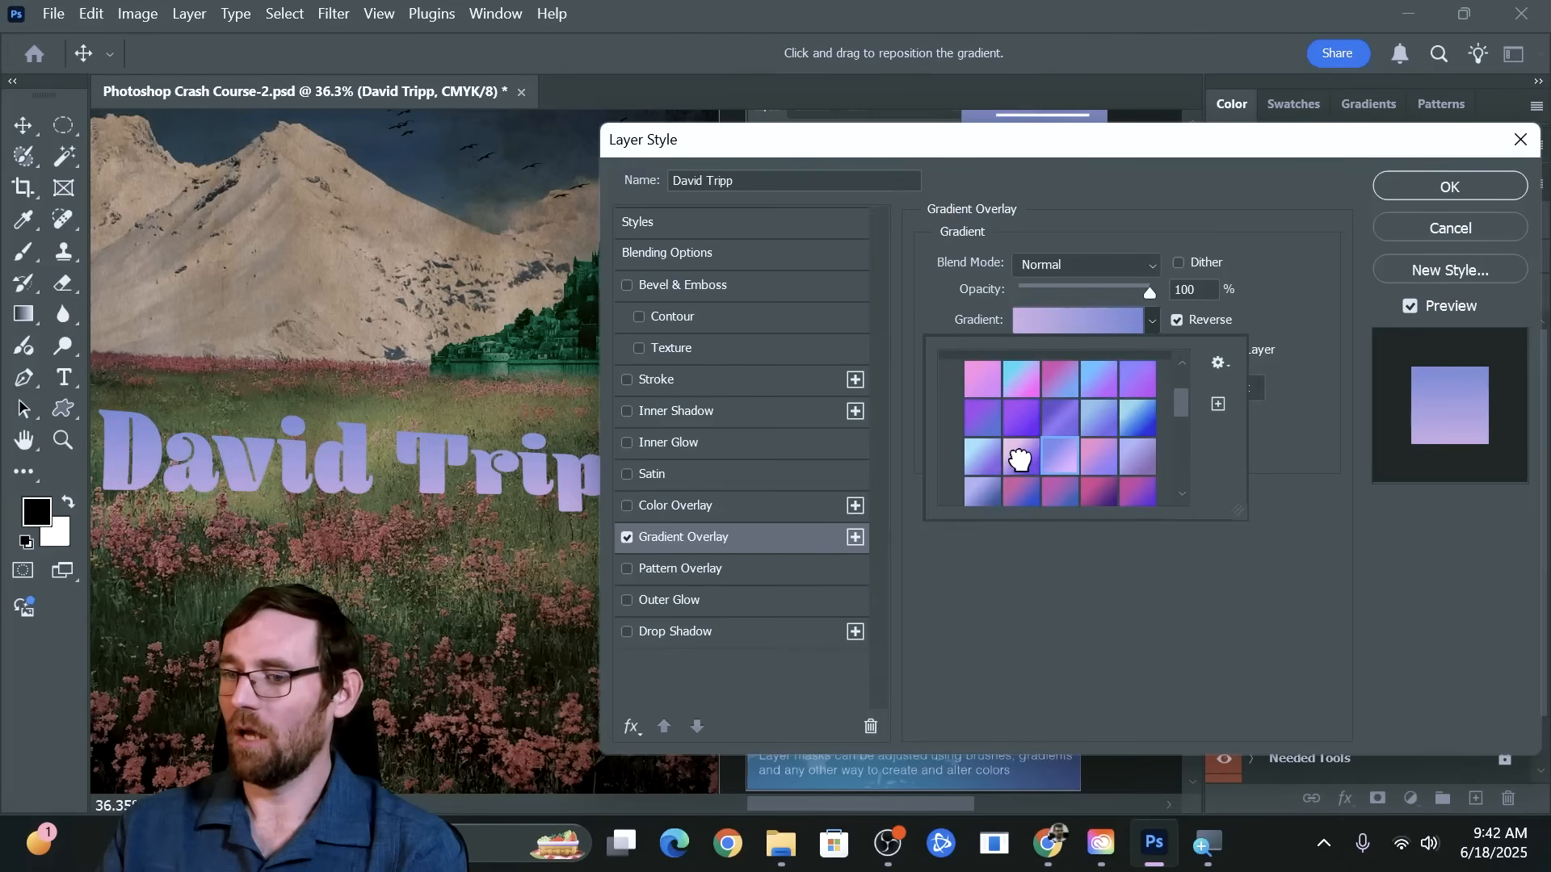
{"action": "left_click", "coordinate": [1019, 457]}
{"action": "scroll", "coordinate": [1020, 464], "scroll_direction": "down", "scroll_amount": 2}
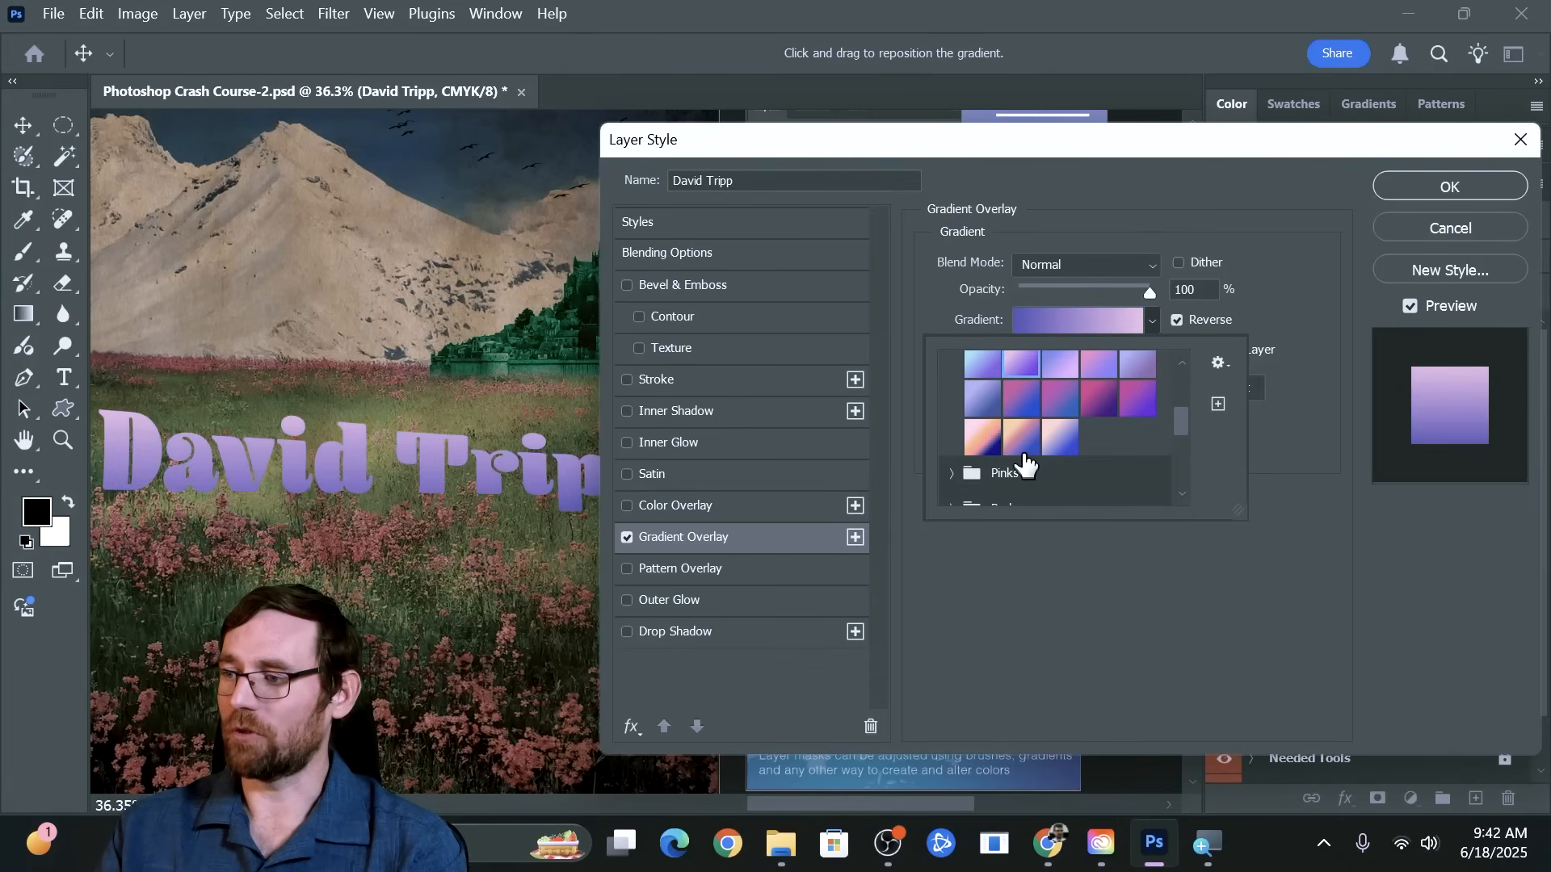
{"action": "left_click", "coordinate": [985, 438]}
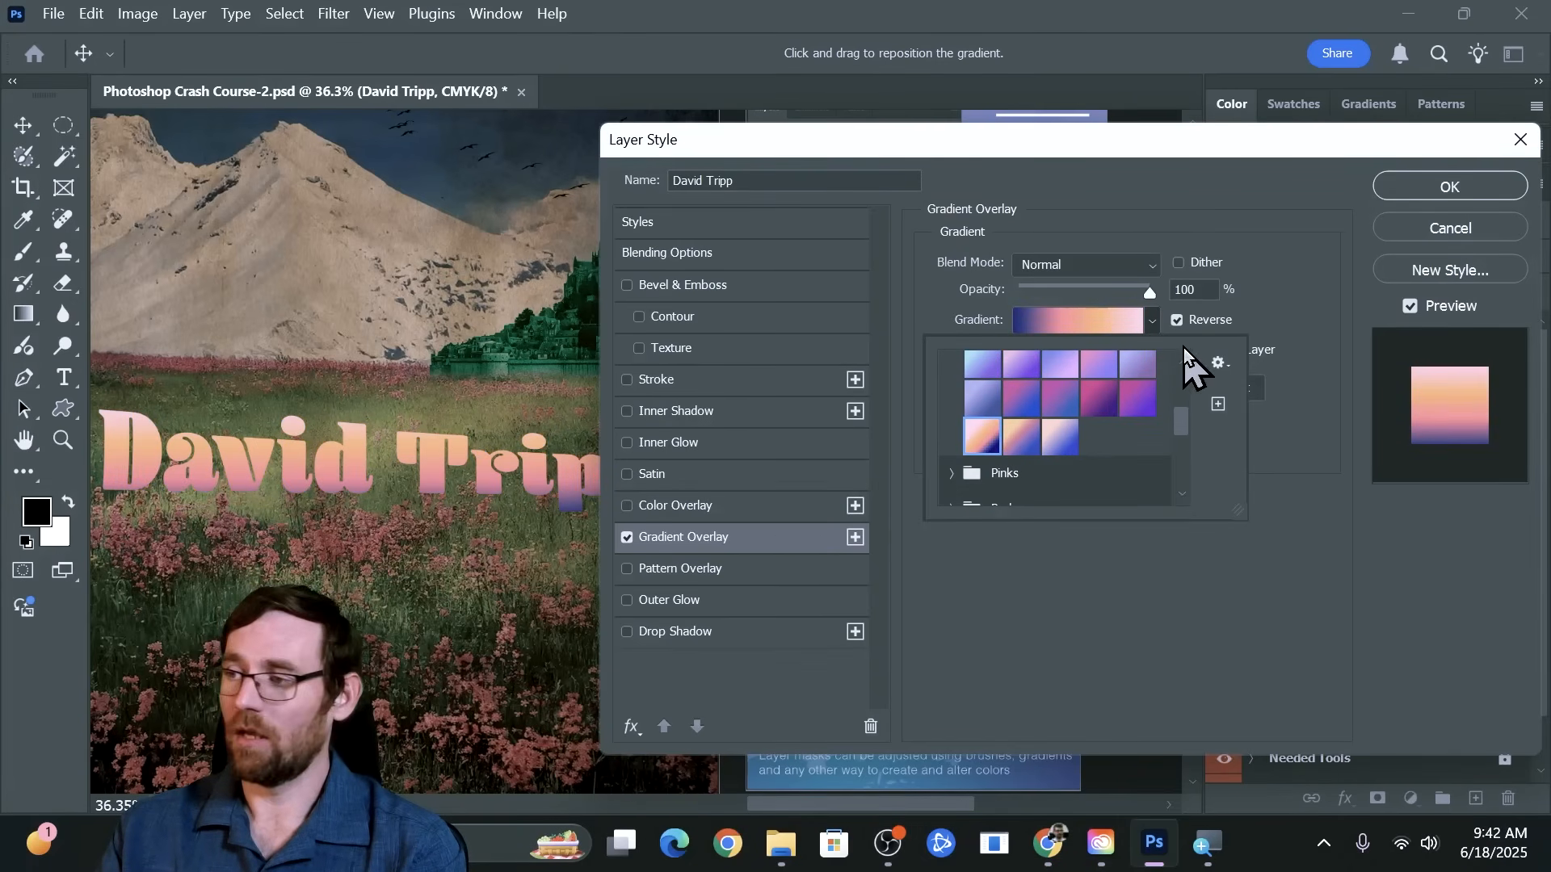
{"action": "left_click", "coordinate": [1082, 325]}
{"action": "left_click", "coordinate": [1087, 321]}
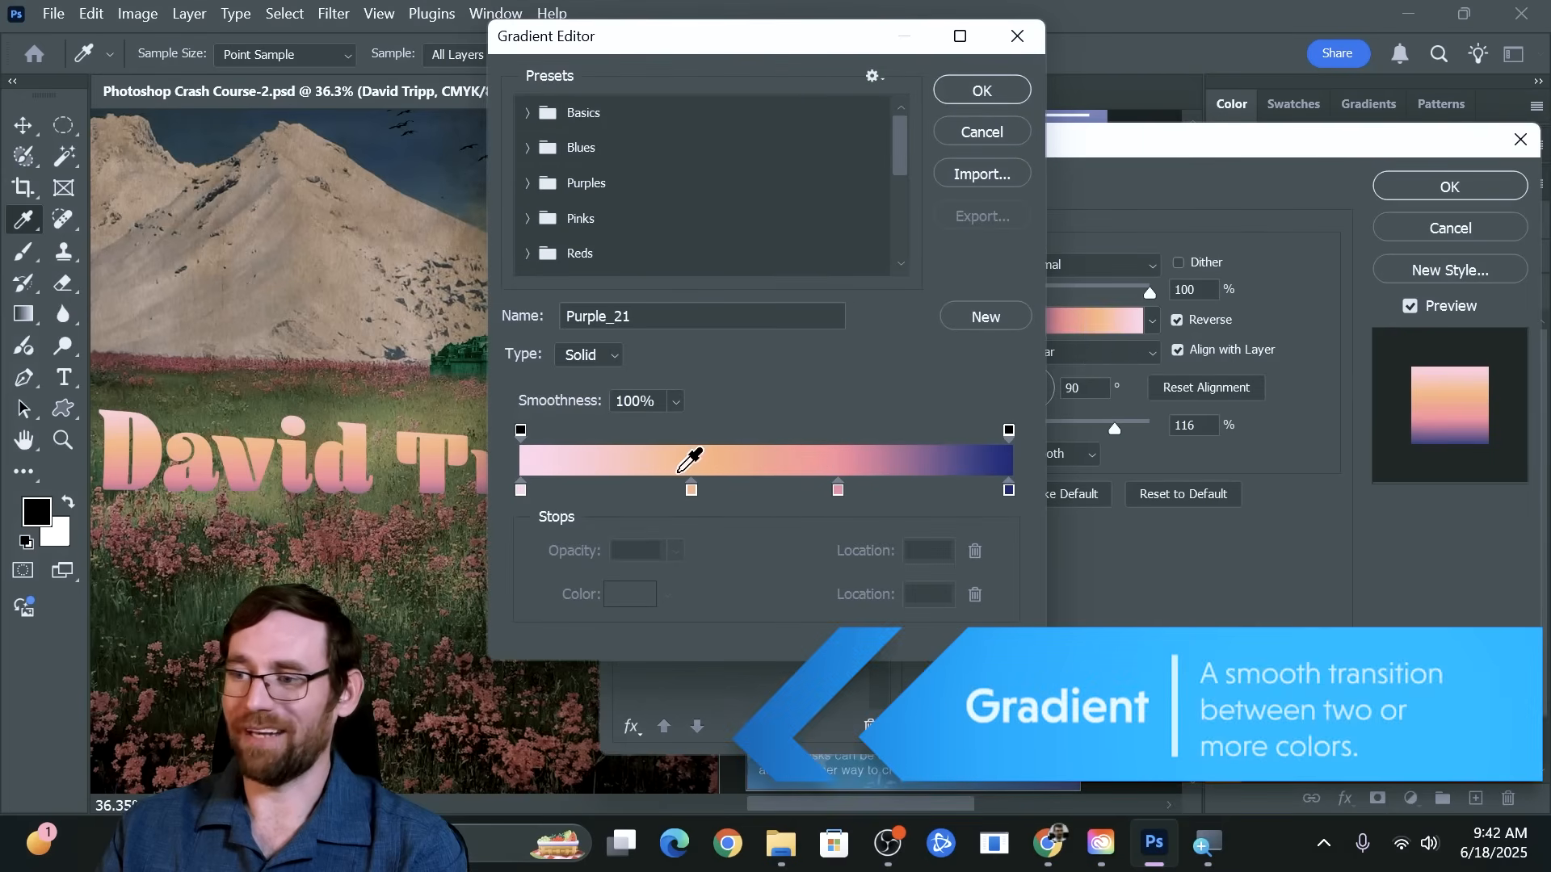
{"action": "left_click", "coordinate": [976, 132]}
Try the Multiply, Lighten and Overlay blend modes on the gradient overlay and return it to Normal
{"action": "left_click", "coordinate": [1063, 266]}
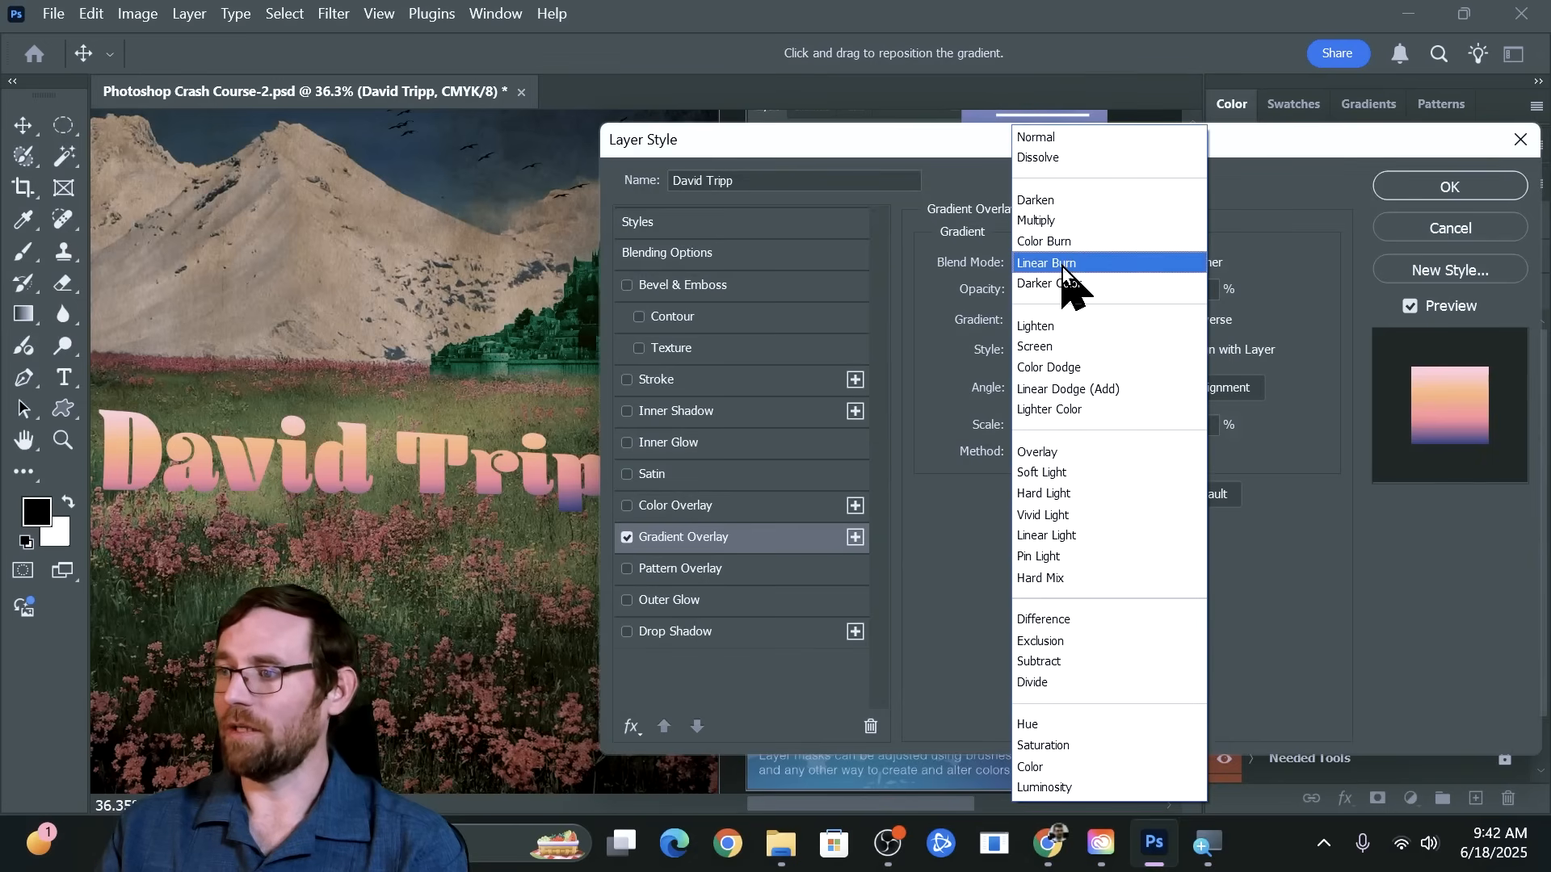
{"action": "left_click", "coordinate": [1055, 225]}
{"action": "left_click", "coordinate": [1036, 260]}
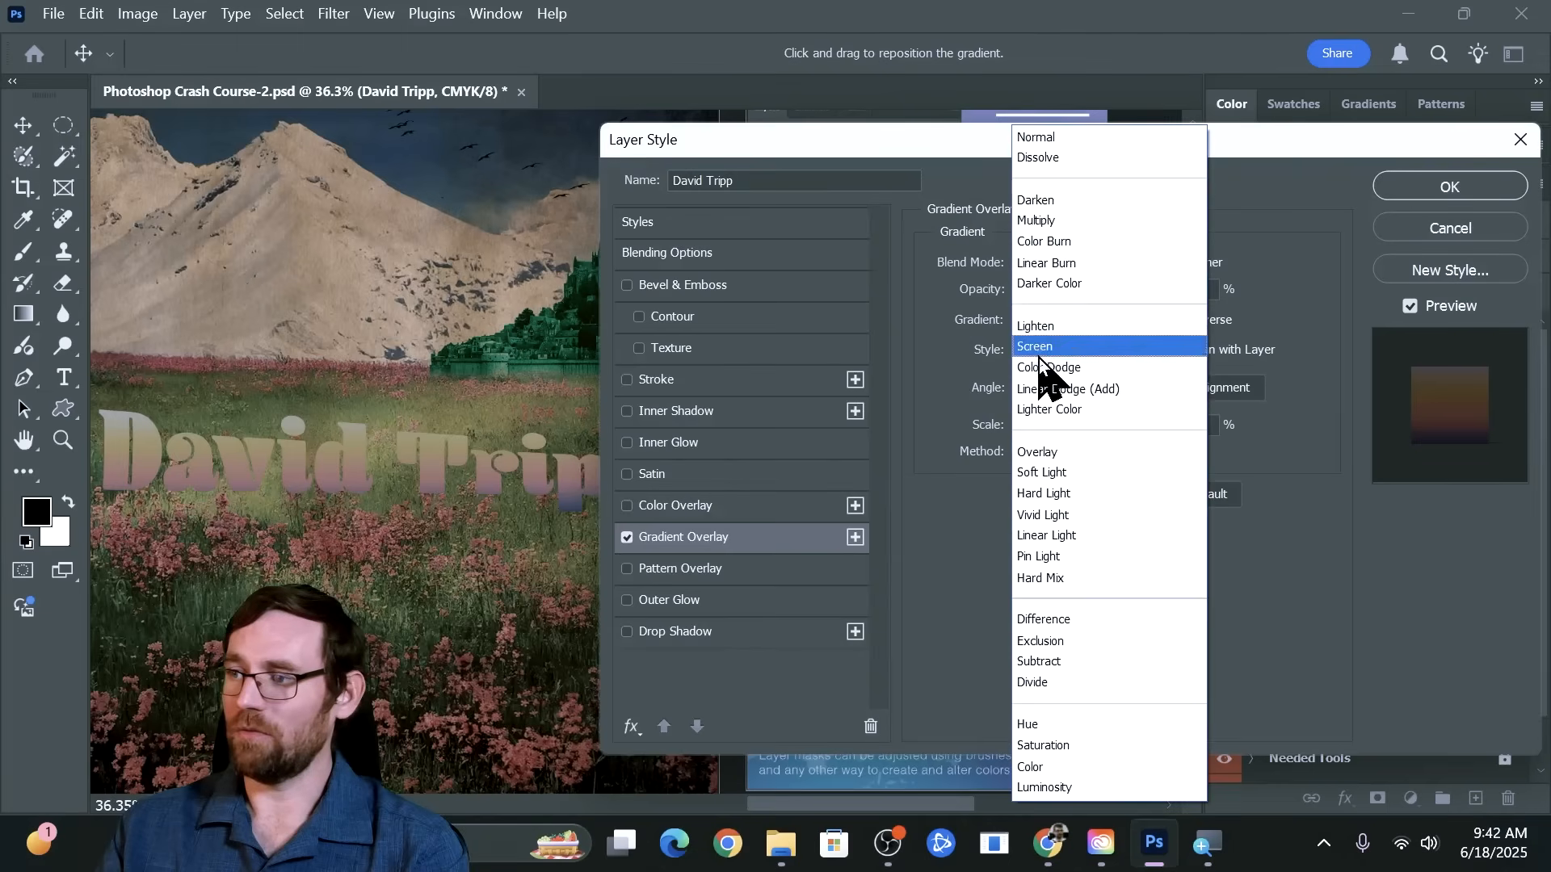
{"action": "left_click", "coordinate": [1050, 325]}
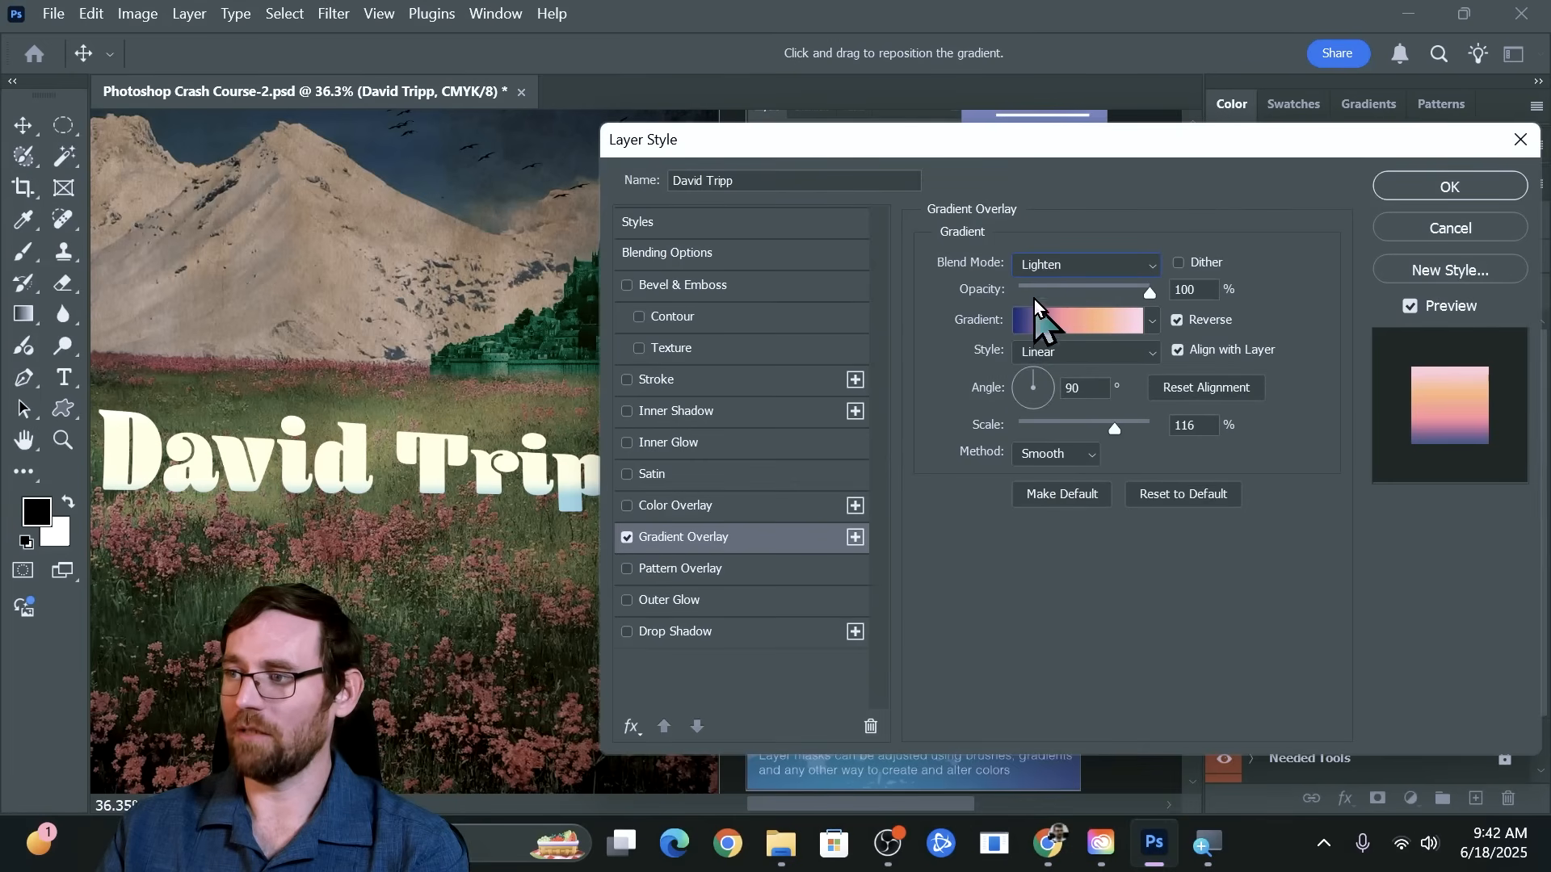
{"action": "left_click", "coordinate": [1042, 265]}
{"action": "left_click", "coordinate": [1041, 452]}
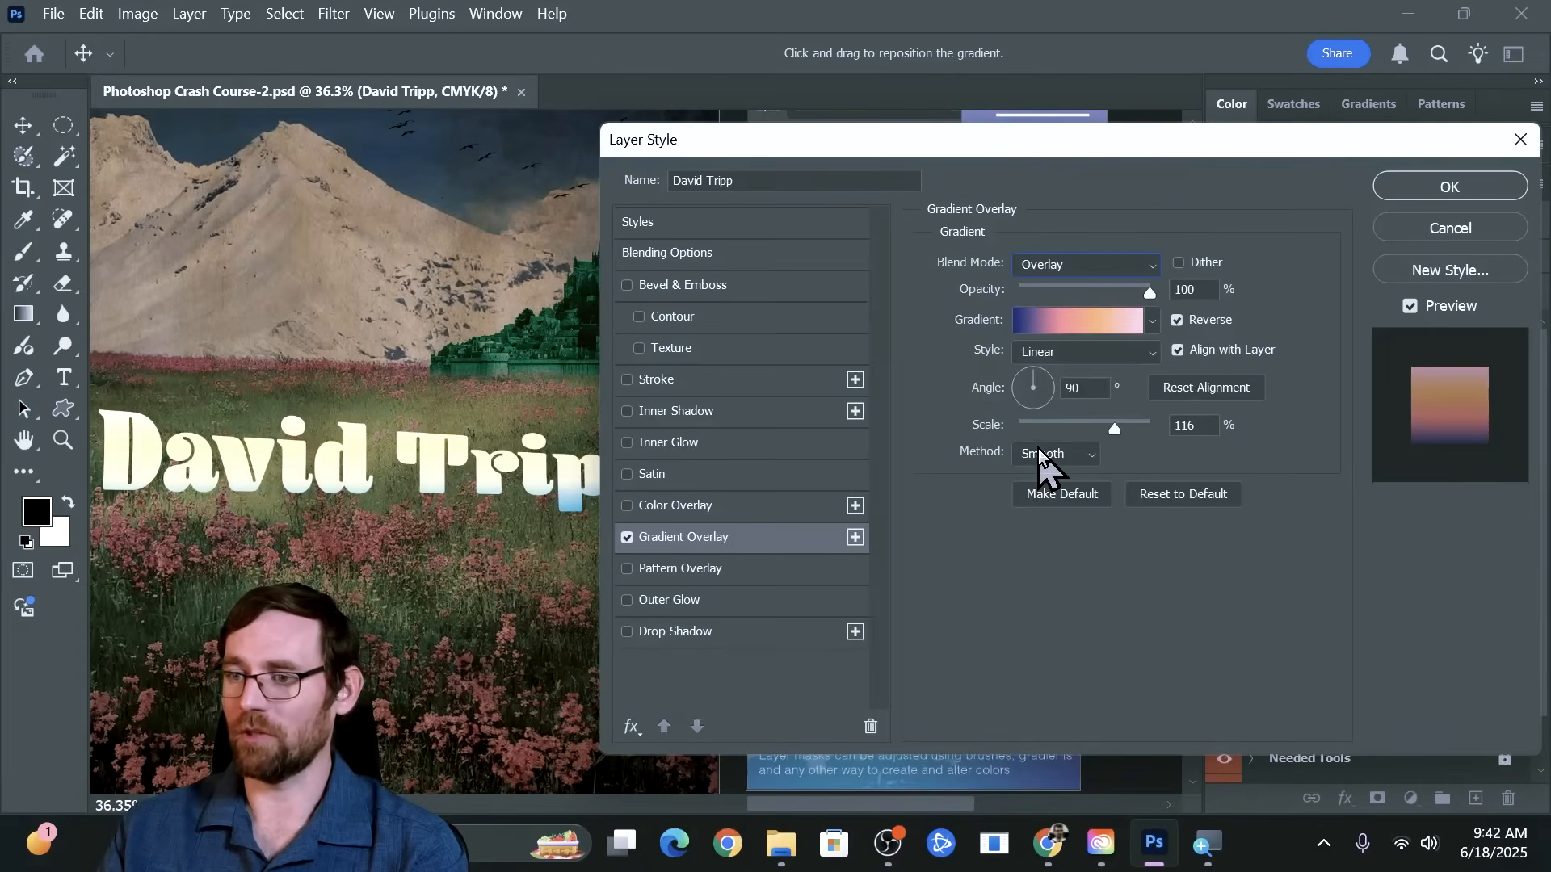
{"action": "left_click", "coordinate": [1069, 273]}
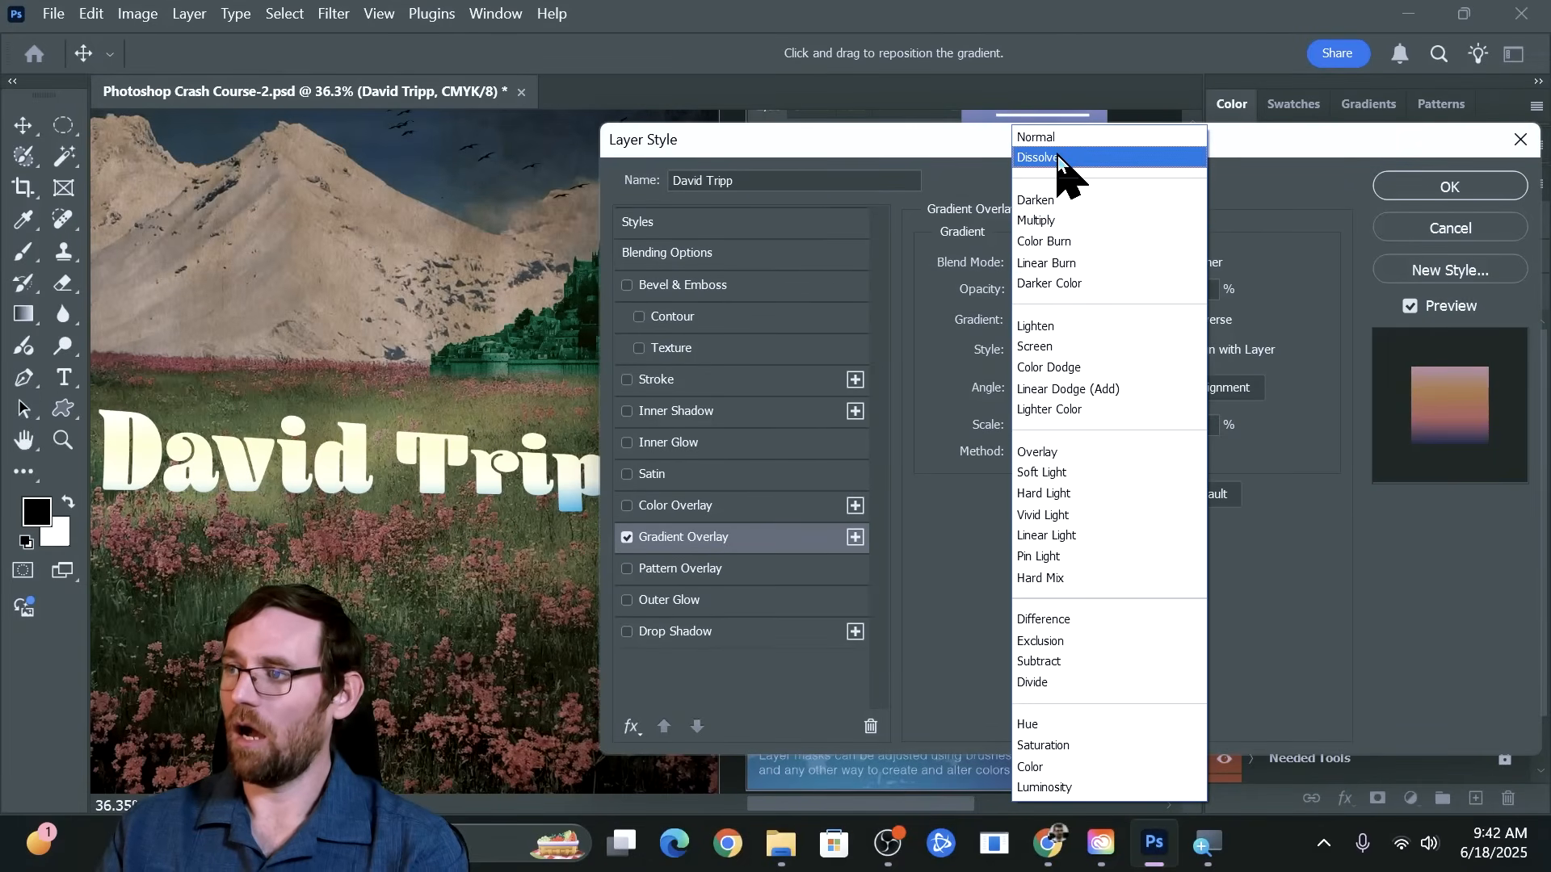
{"action": "left_click", "coordinate": [1050, 139]}
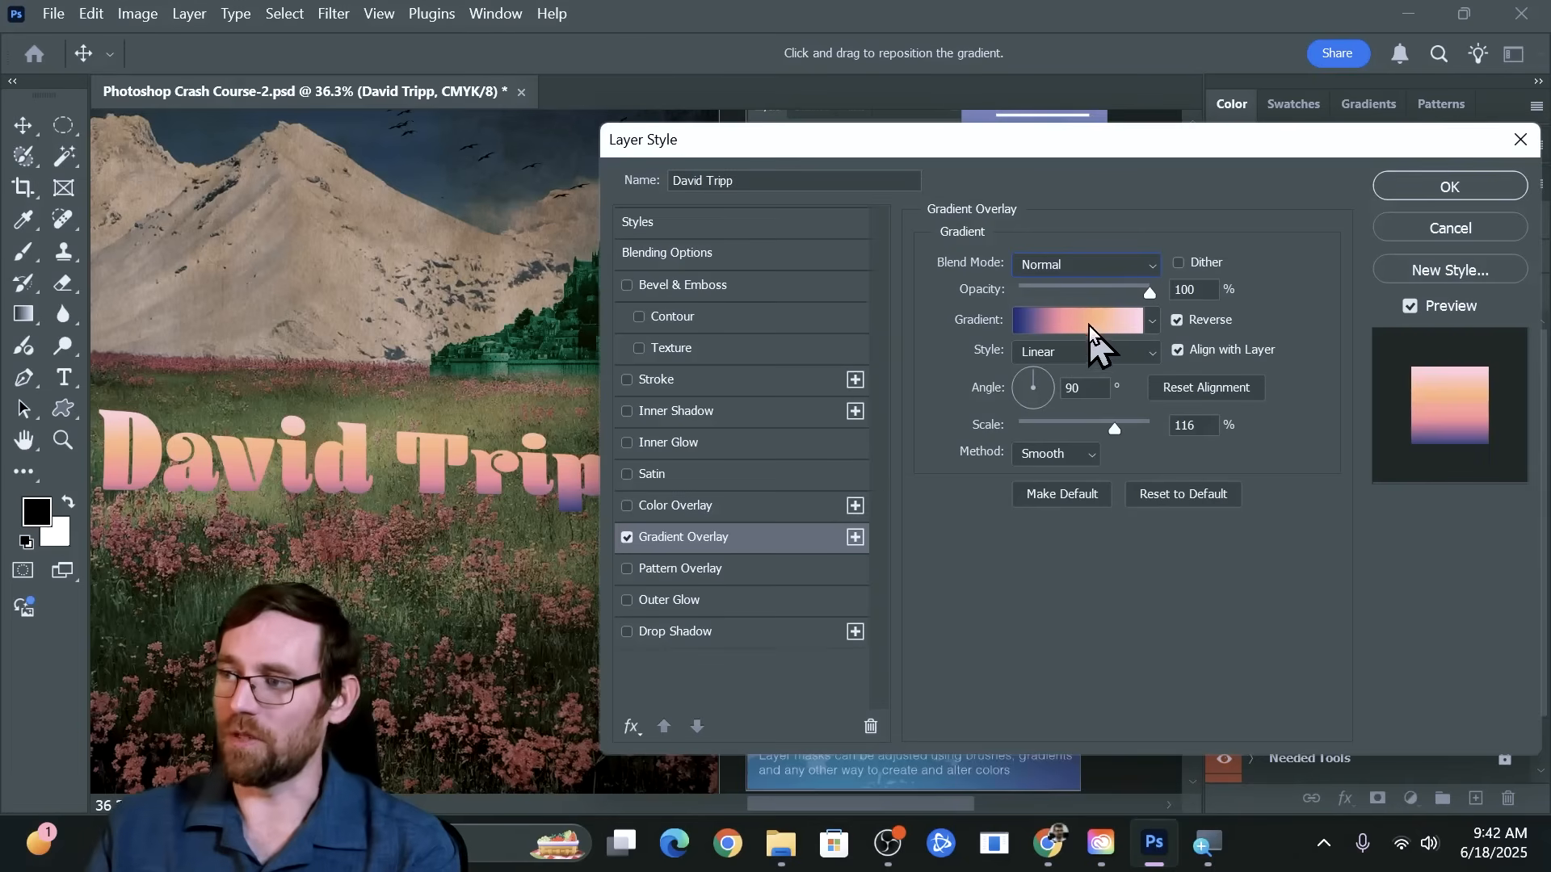
Try the Radial, Angle and Reflected gradient styles on the name text and return to Linear
{"action": "left_click", "coordinate": [1054, 357]}
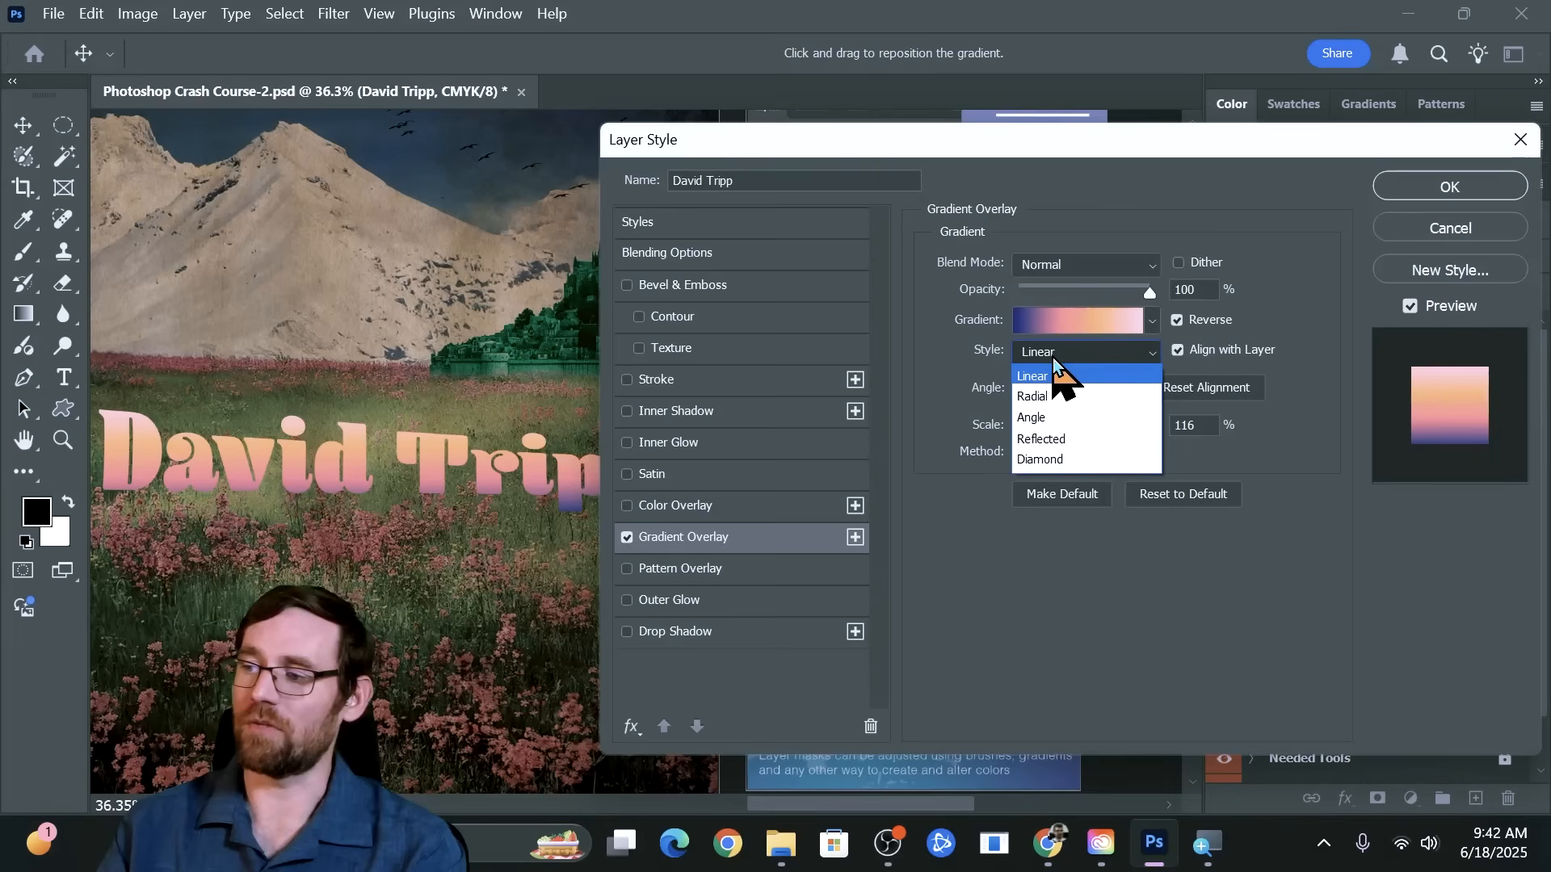
{"action": "left_click", "coordinate": [1041, 398]}
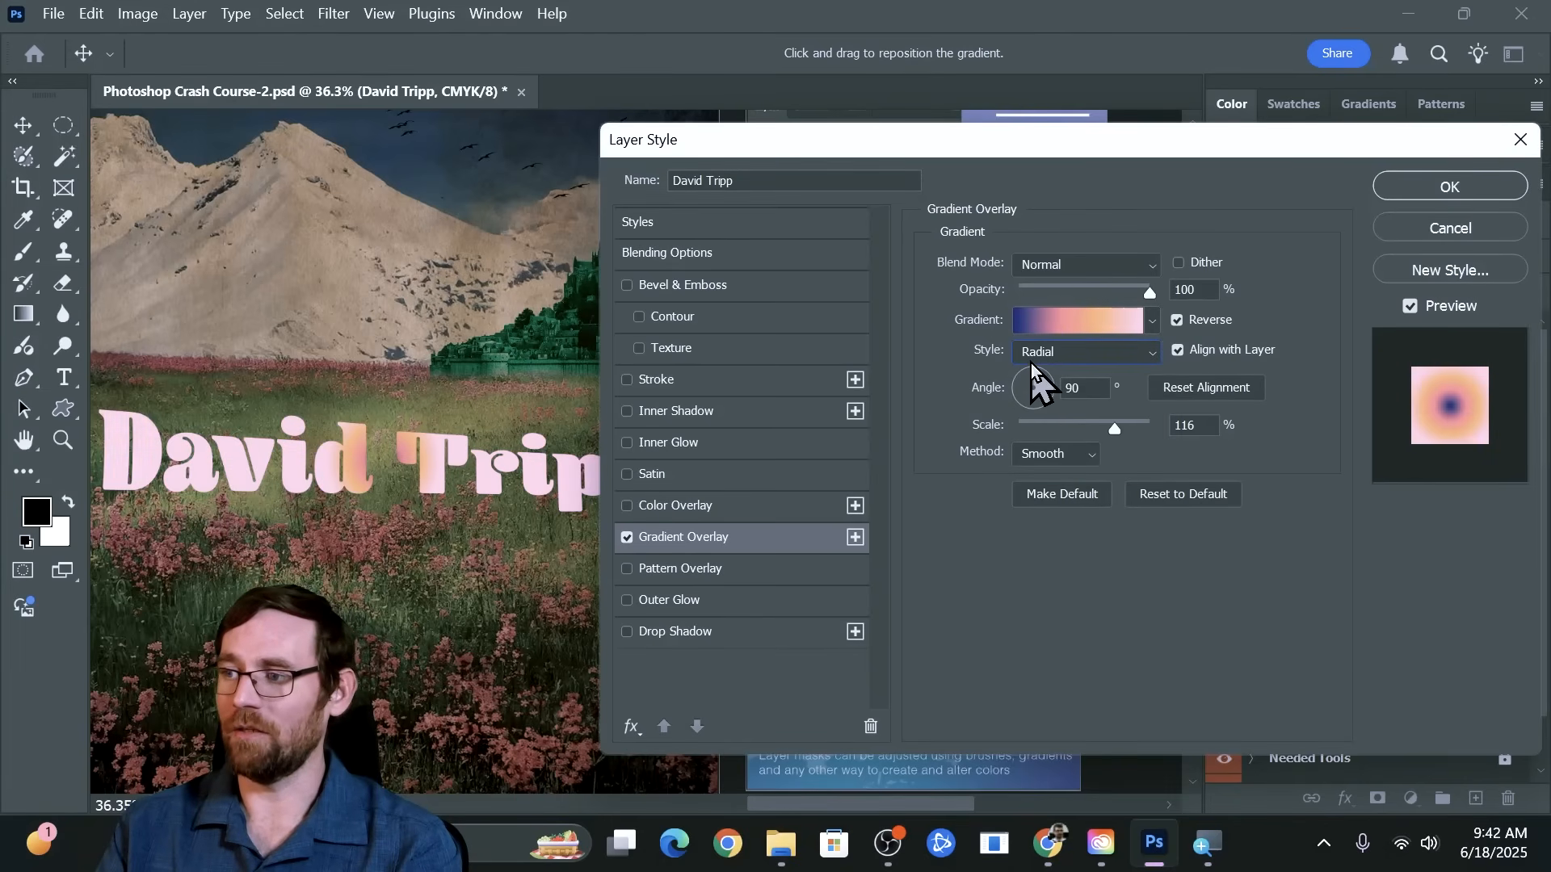
{"action": "left_click", "coordinate": [1034, 356]}
{"action": "left_click", "coordinate": [1049, 418]}
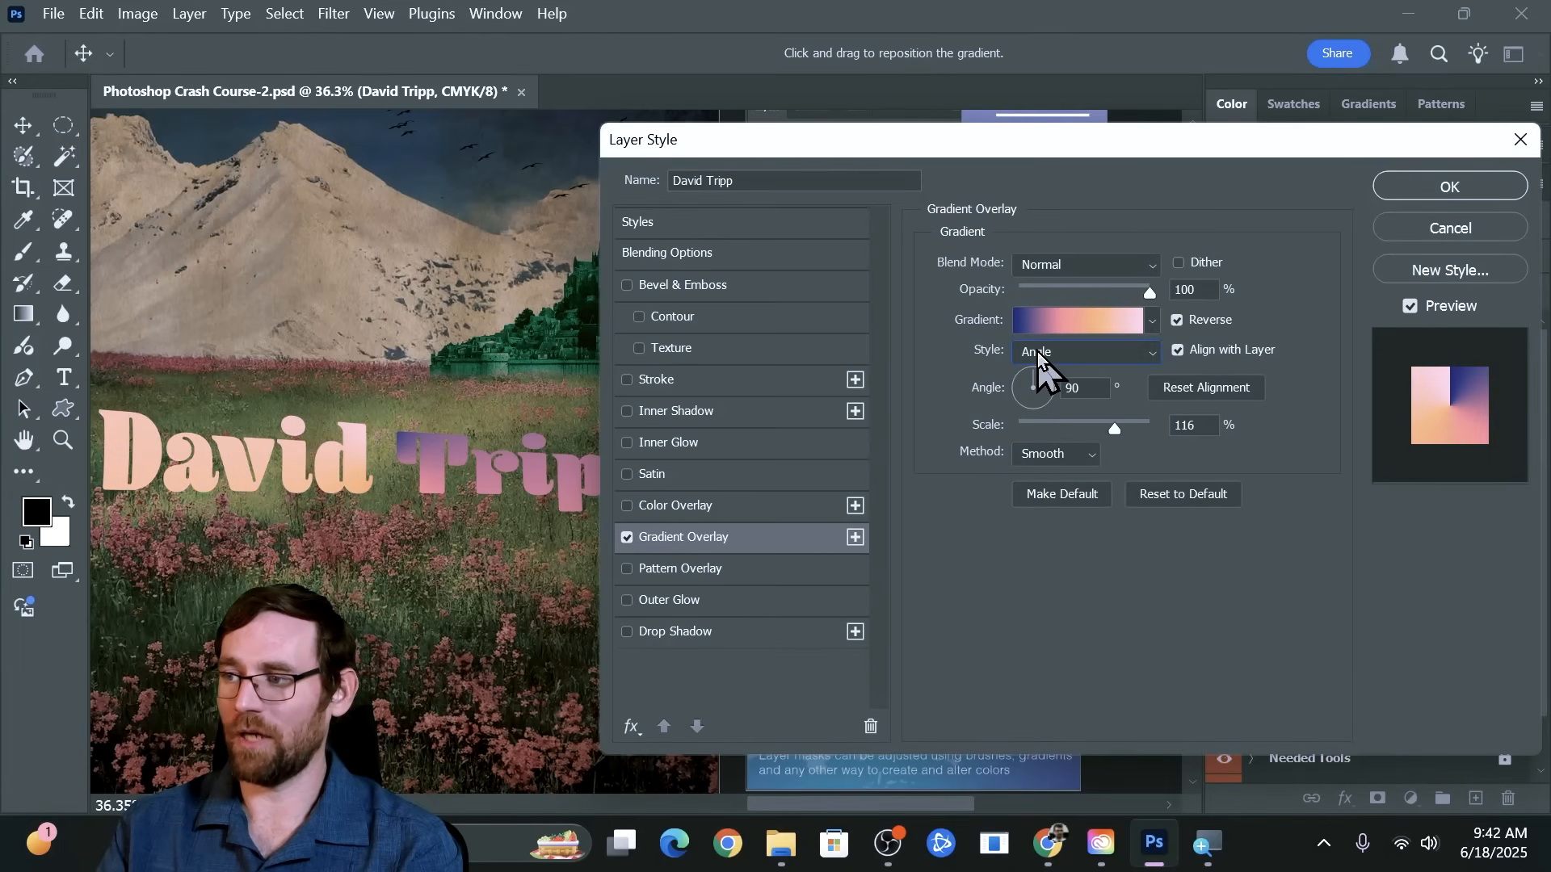
{"action": "left_click", "coordinate": [1037, 351]}
{"action": "left_click", "coordinate": [1045, 437]}
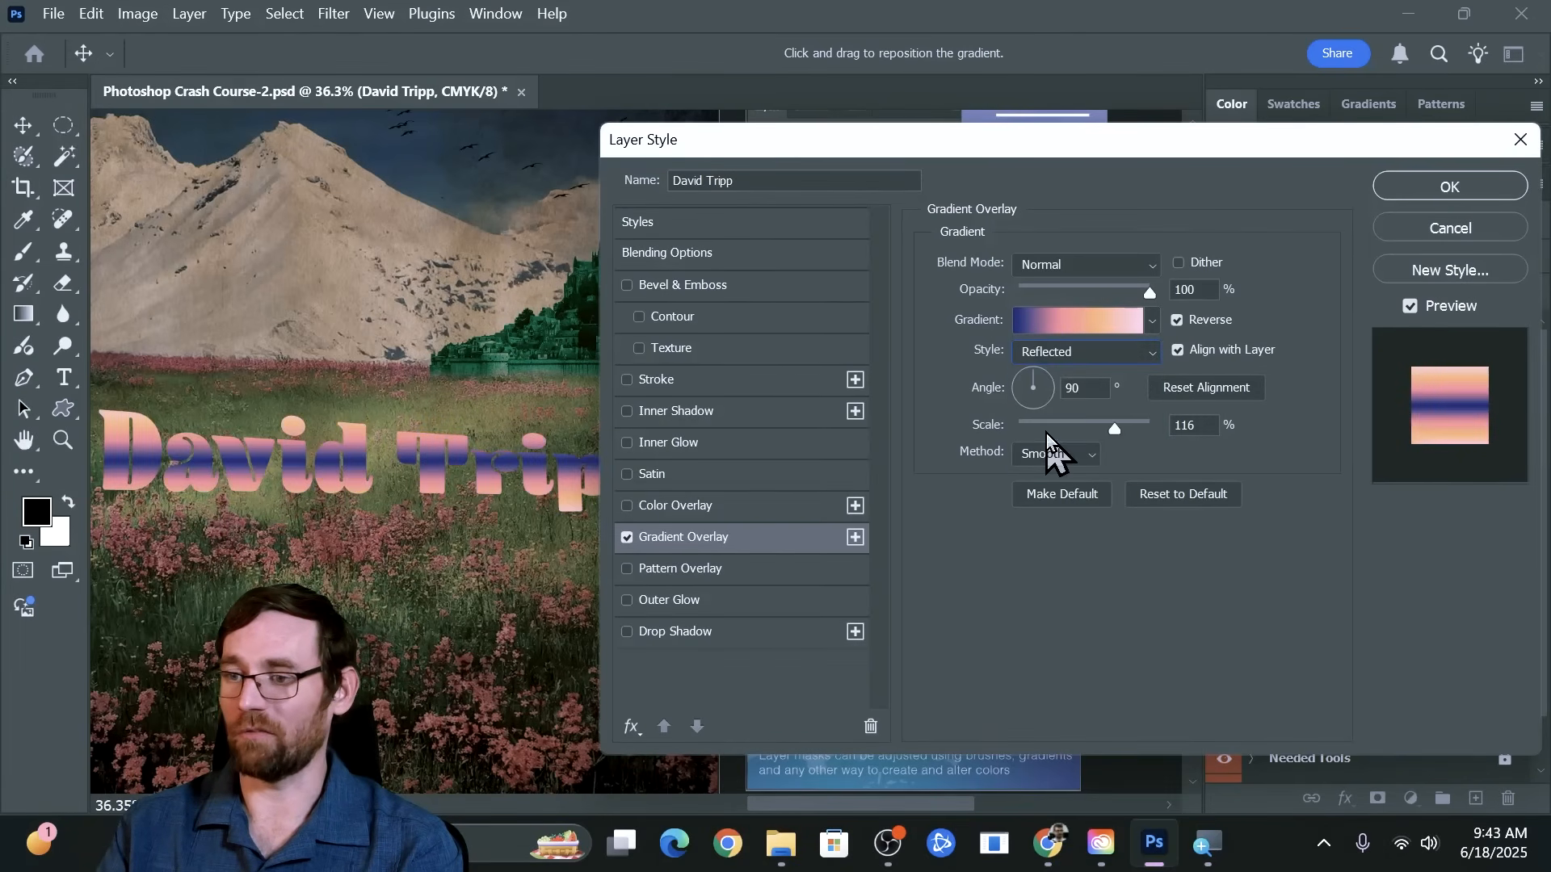
{"action": "left_click", "coordinate": [1068, 350]}
{"action": "left_click", "coordinate": [1042, 378]}
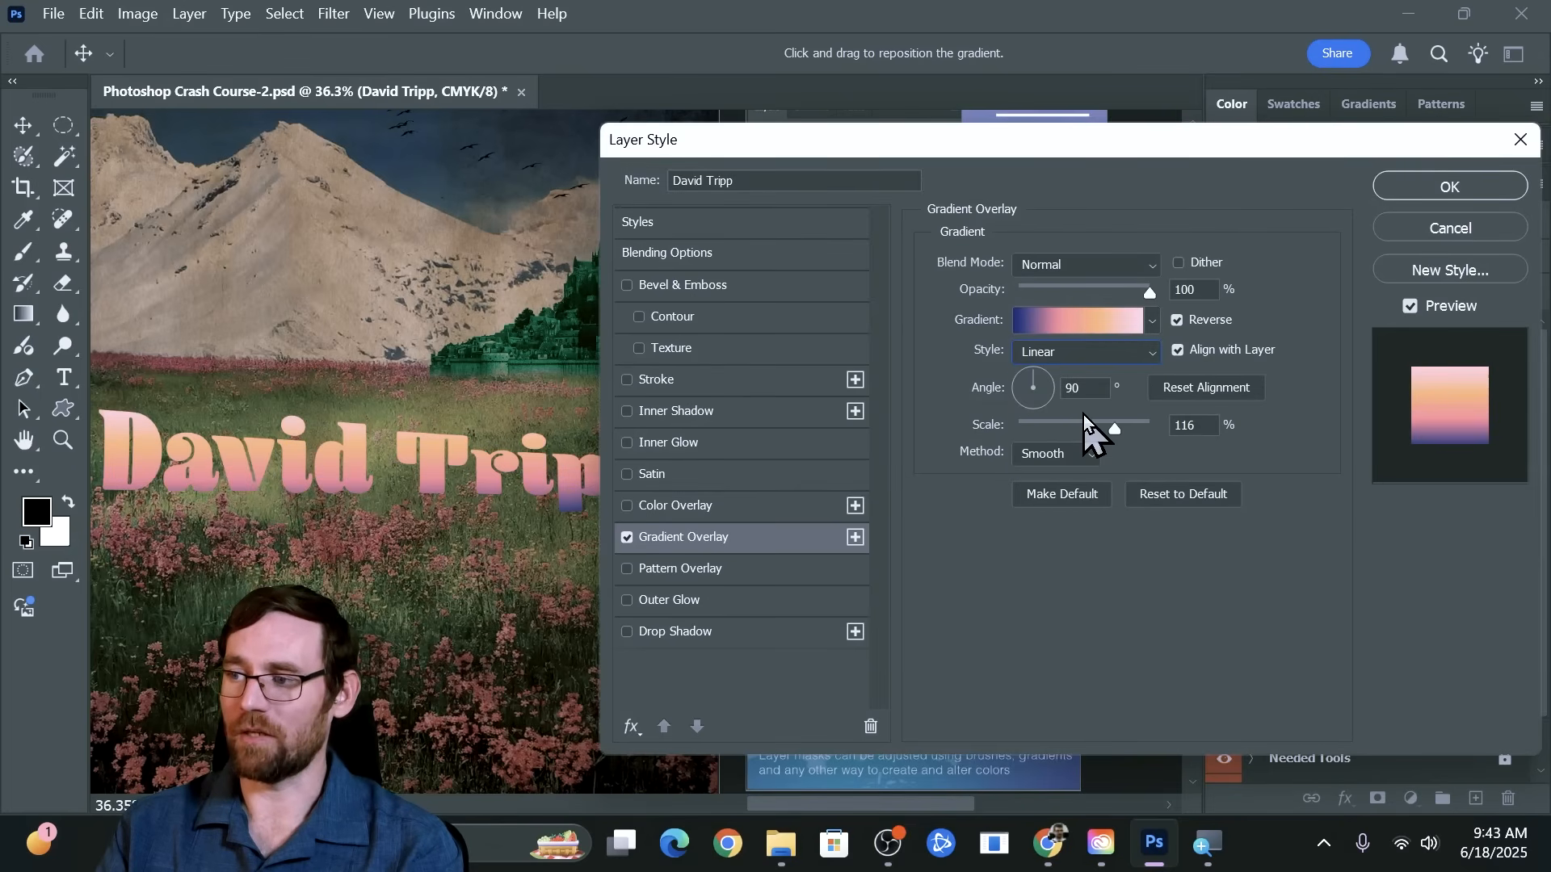
Scale the gradient overlay to 81% and add an Inner Bevel with 344% depth, 7 px size and 1 px soften to the name text
{"action": "left_click_drag", "start_coordinate": [1108, 428], "coordinate": [1076, 434]}
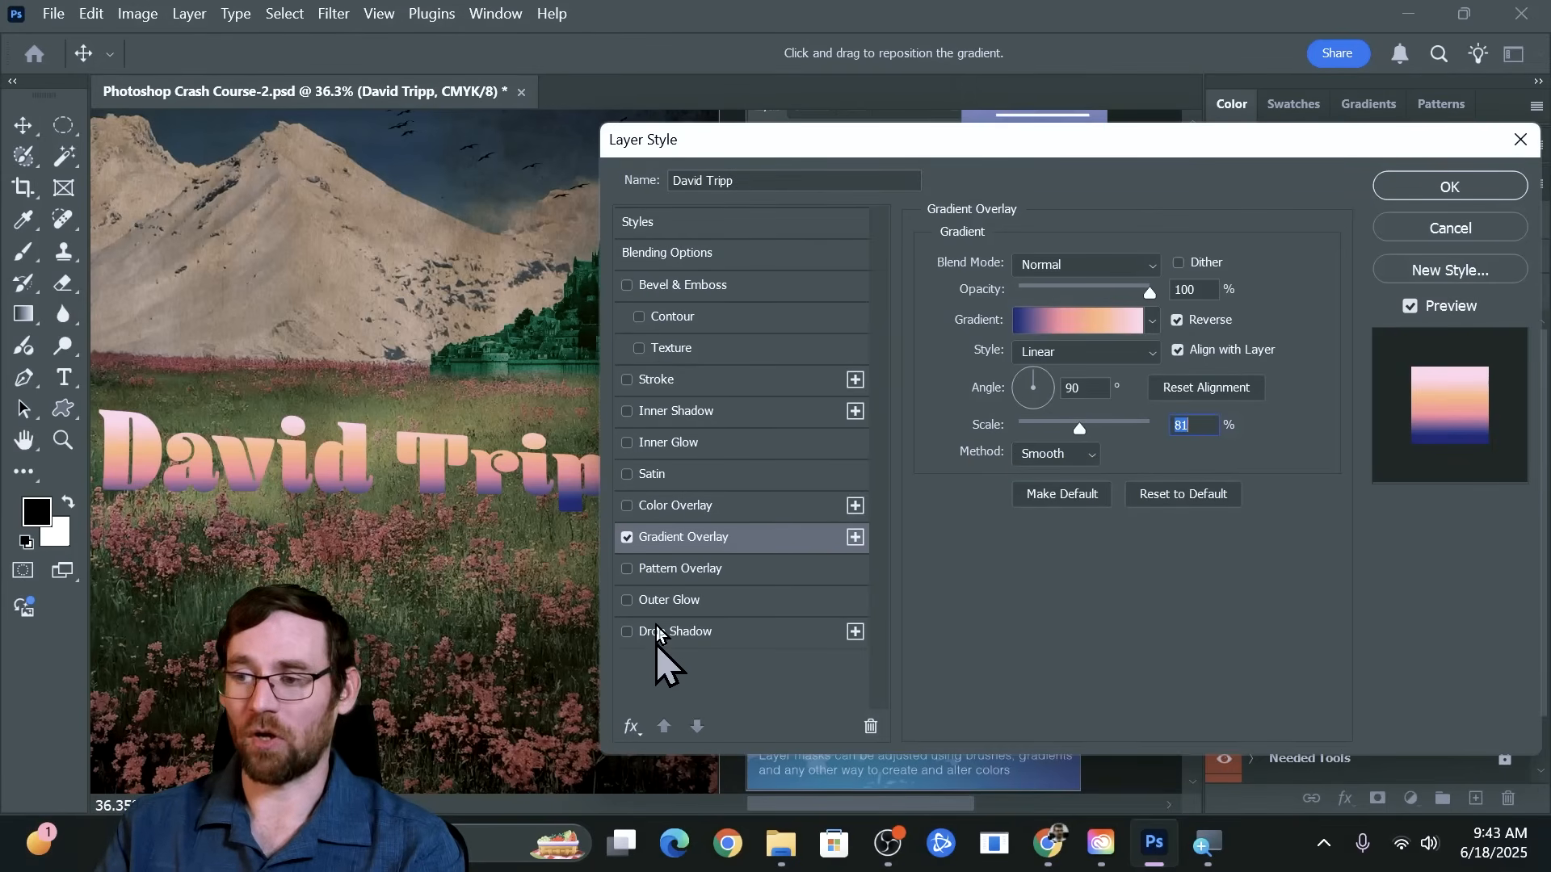
{"action": "left_click", "coordinate": [627, 285]}
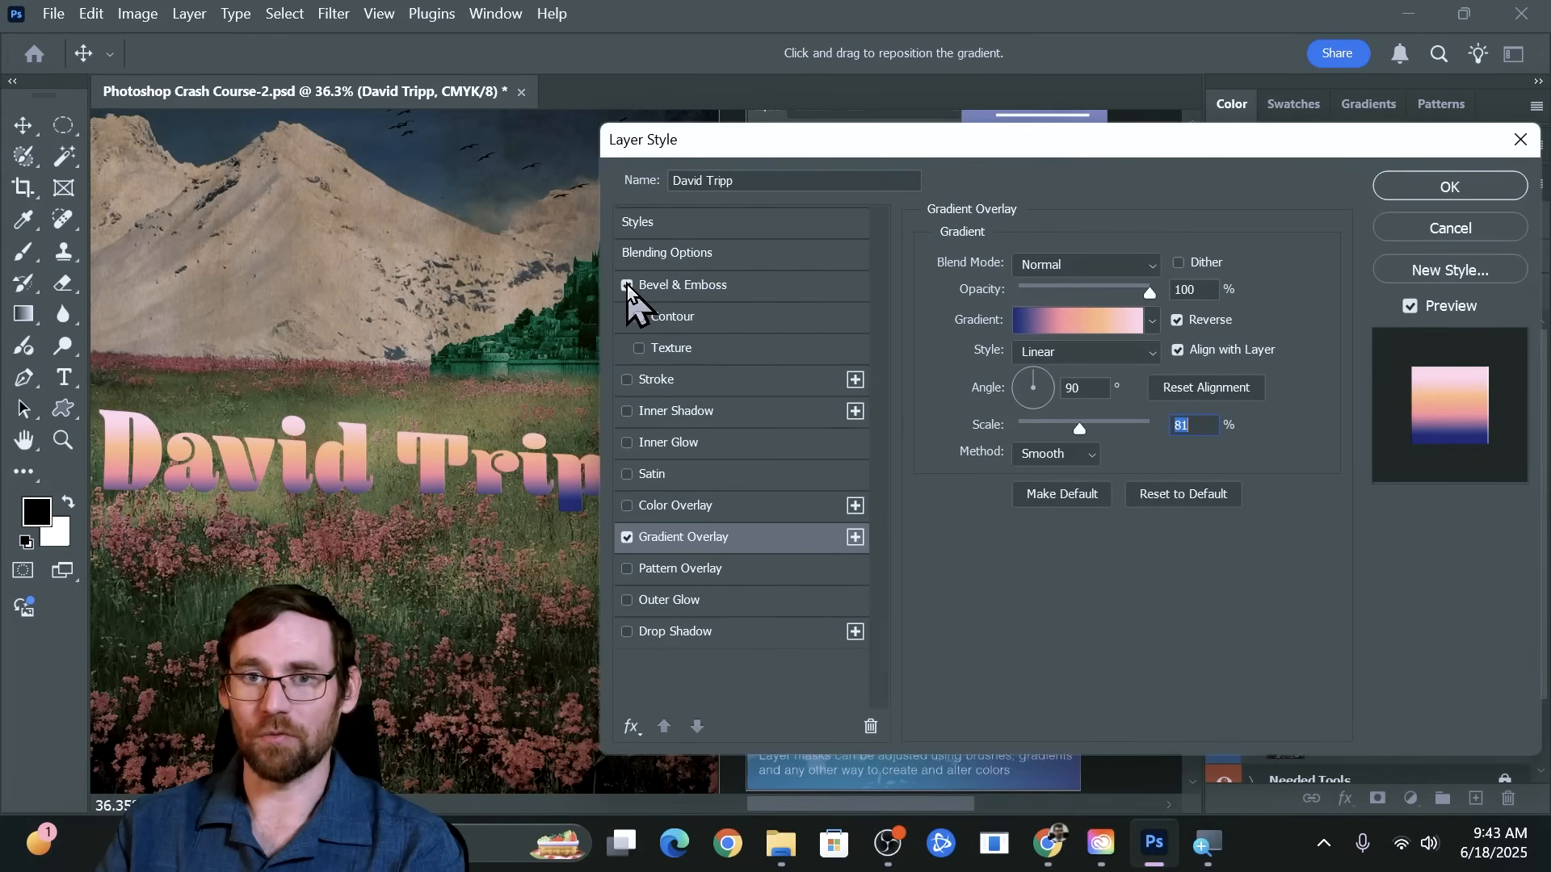
{"action": "left_click", "coordinate": [671, 288]}
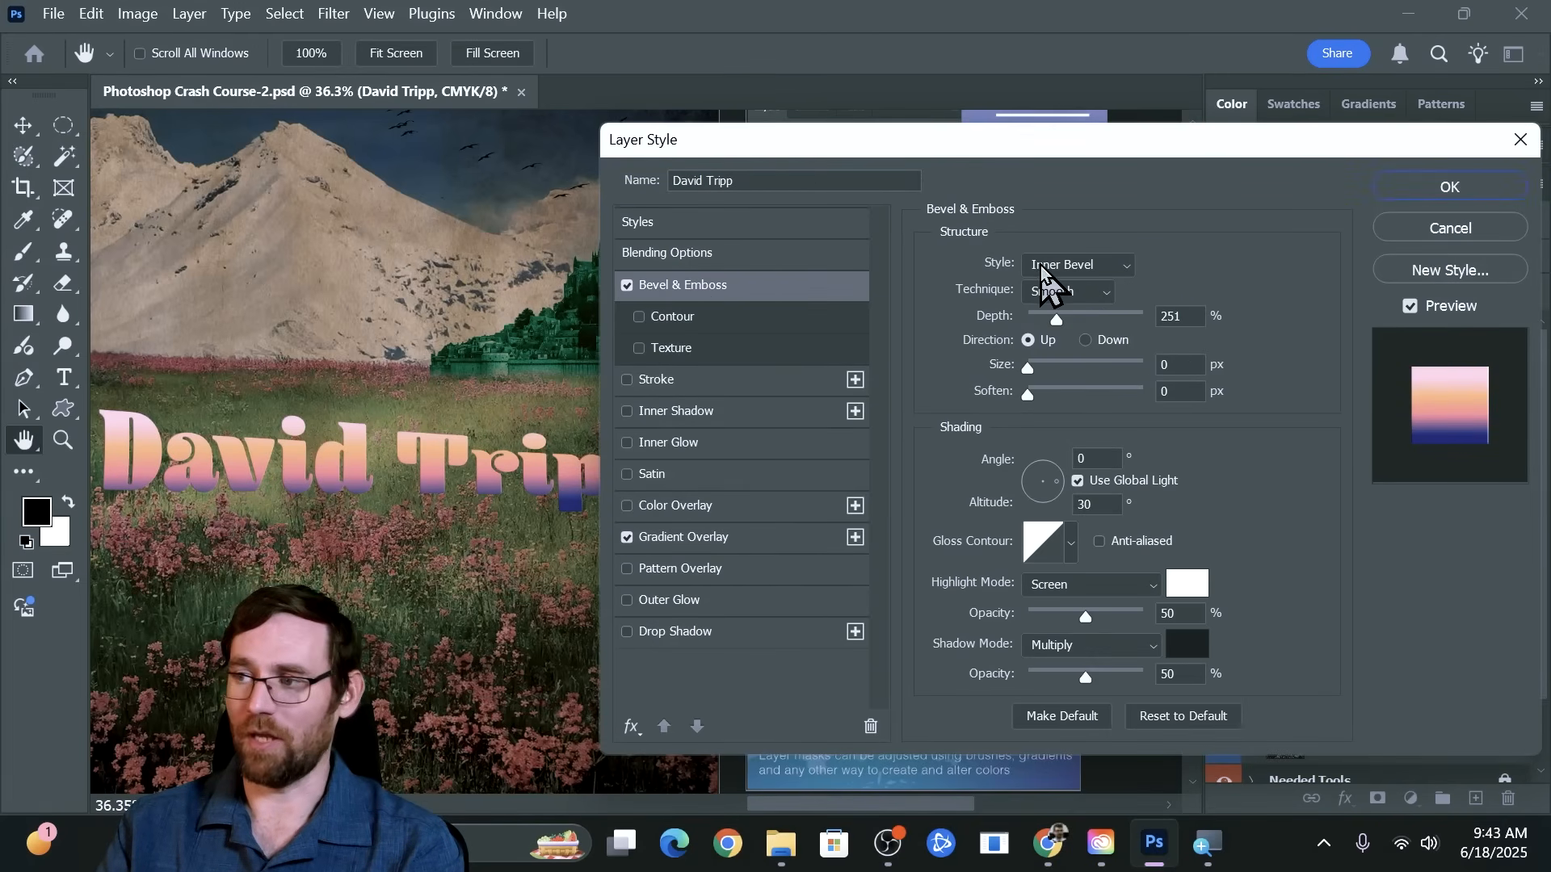
{"action": "left_click_drag", "start_coordinate": [1055, 320], "coordinate": [1037, 399]}
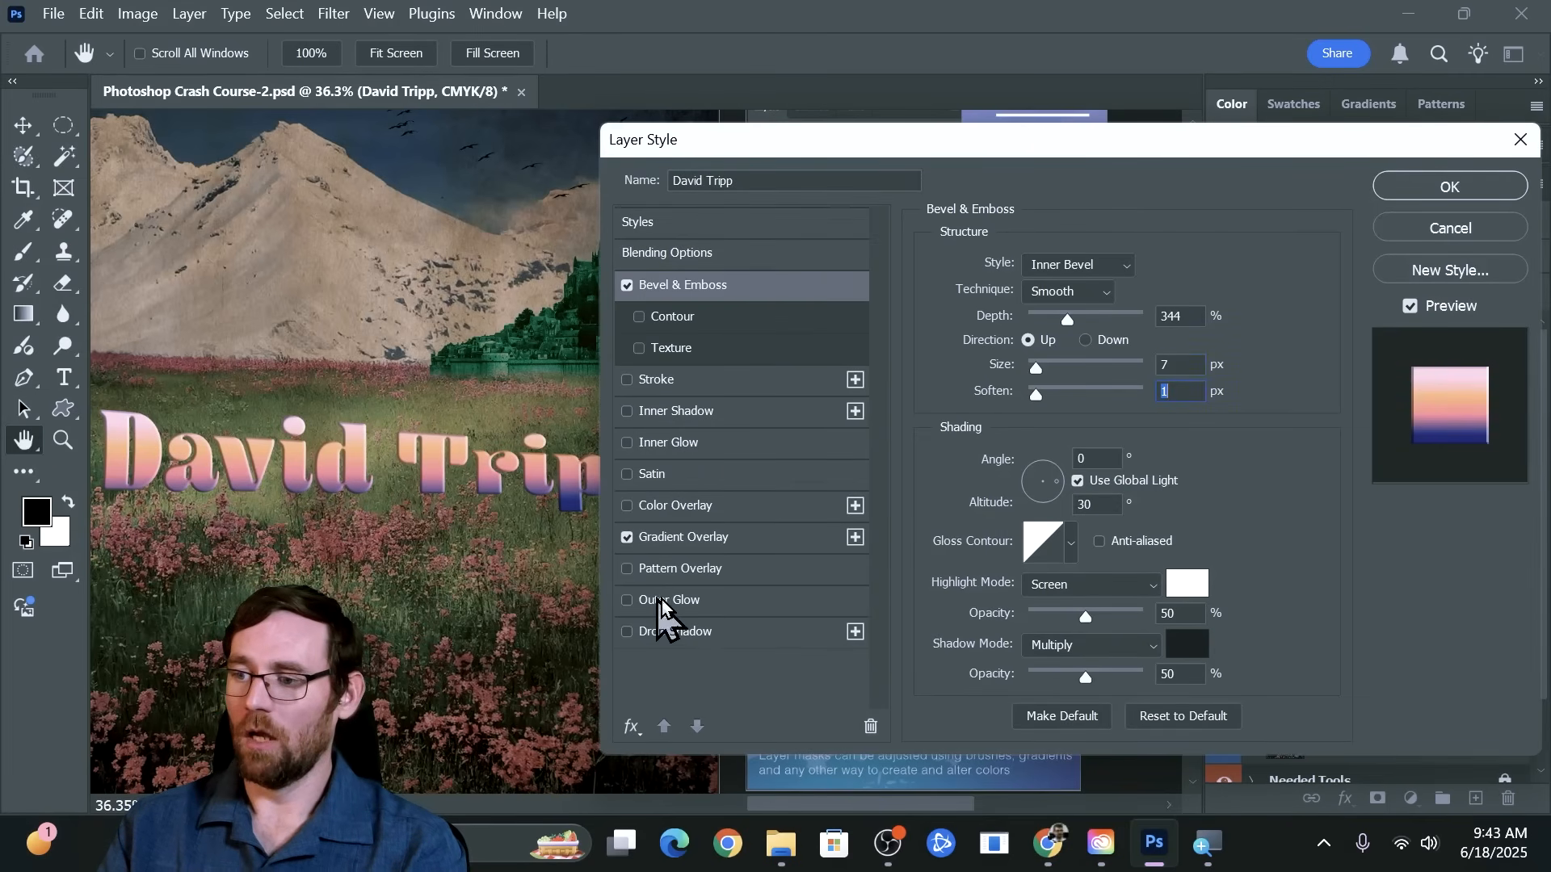
Add a dark drop shadow to the name text in Multiply mode with 25 px distance, 5 px size and a 97° angle
{"action": "left_click", "coordinate": [663, 631]}
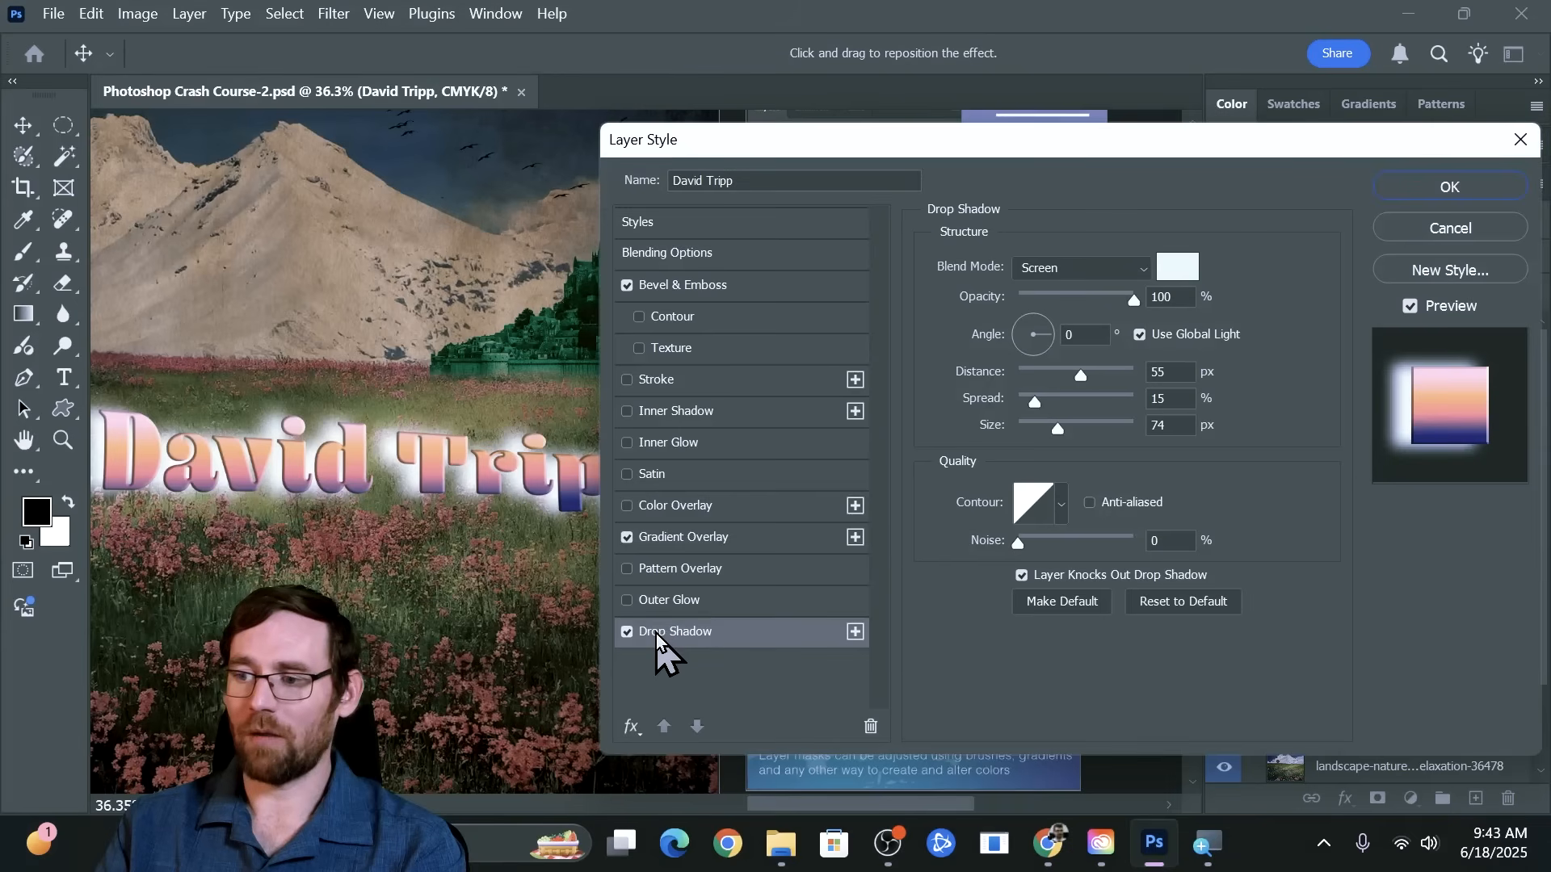
{"action": "left_click", "coordinate": [1110, 273]}
{"action": "left_click", "coordinate": [1055, 221]}
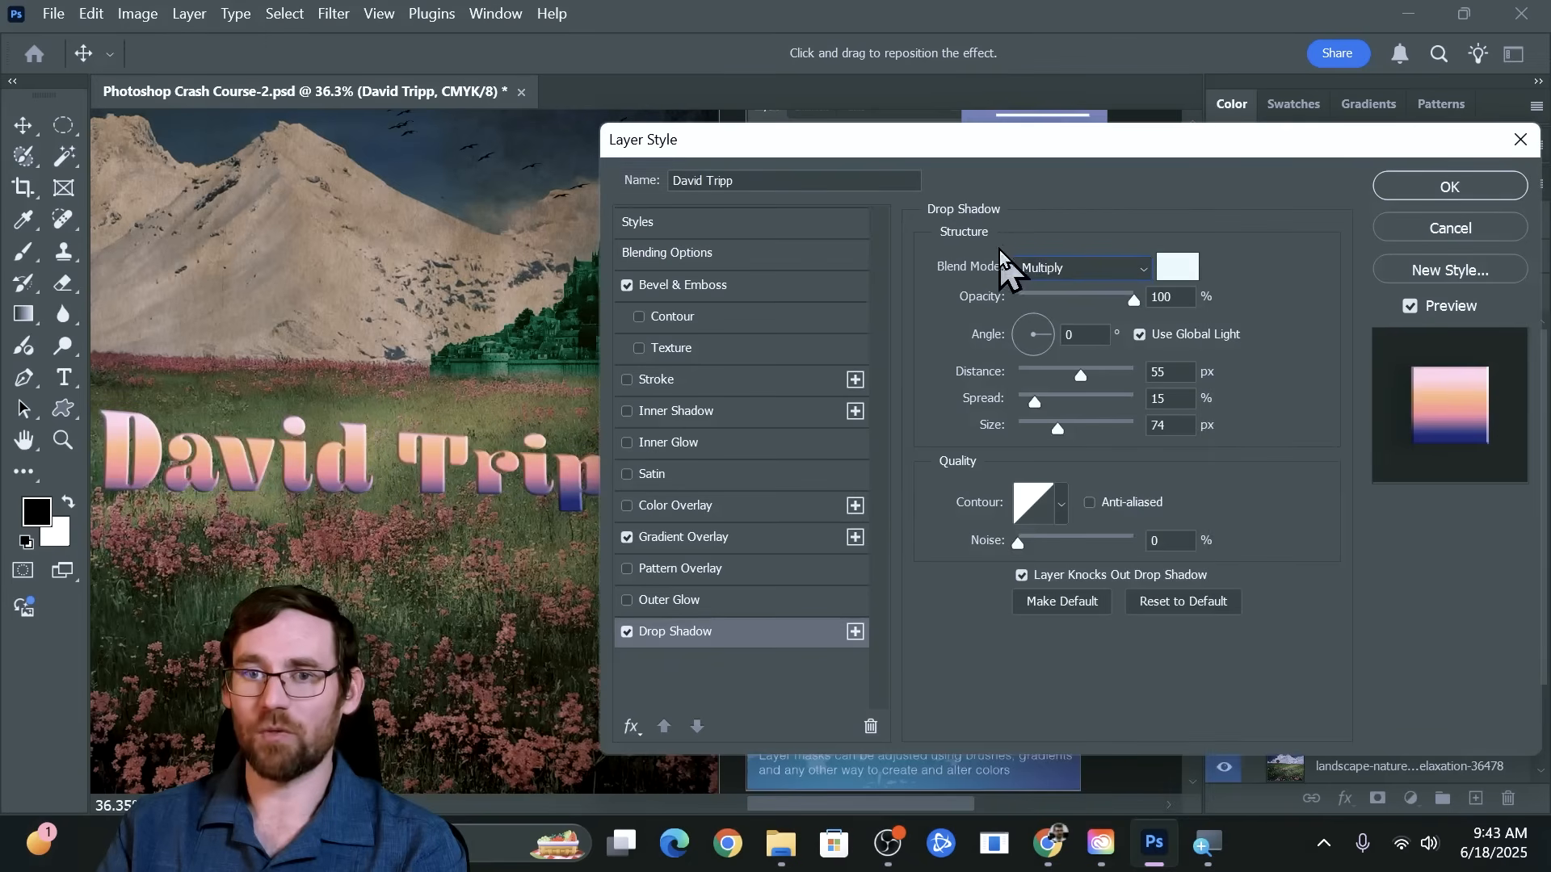
{"action": "left_click", "coordinate": [1167, 274]}
{"action": "left_click_drag", "start_coordinate": [651, 432], "coordinate": [644, 399]}
{"action": "left_click", "coordinate": [1107, 198]}
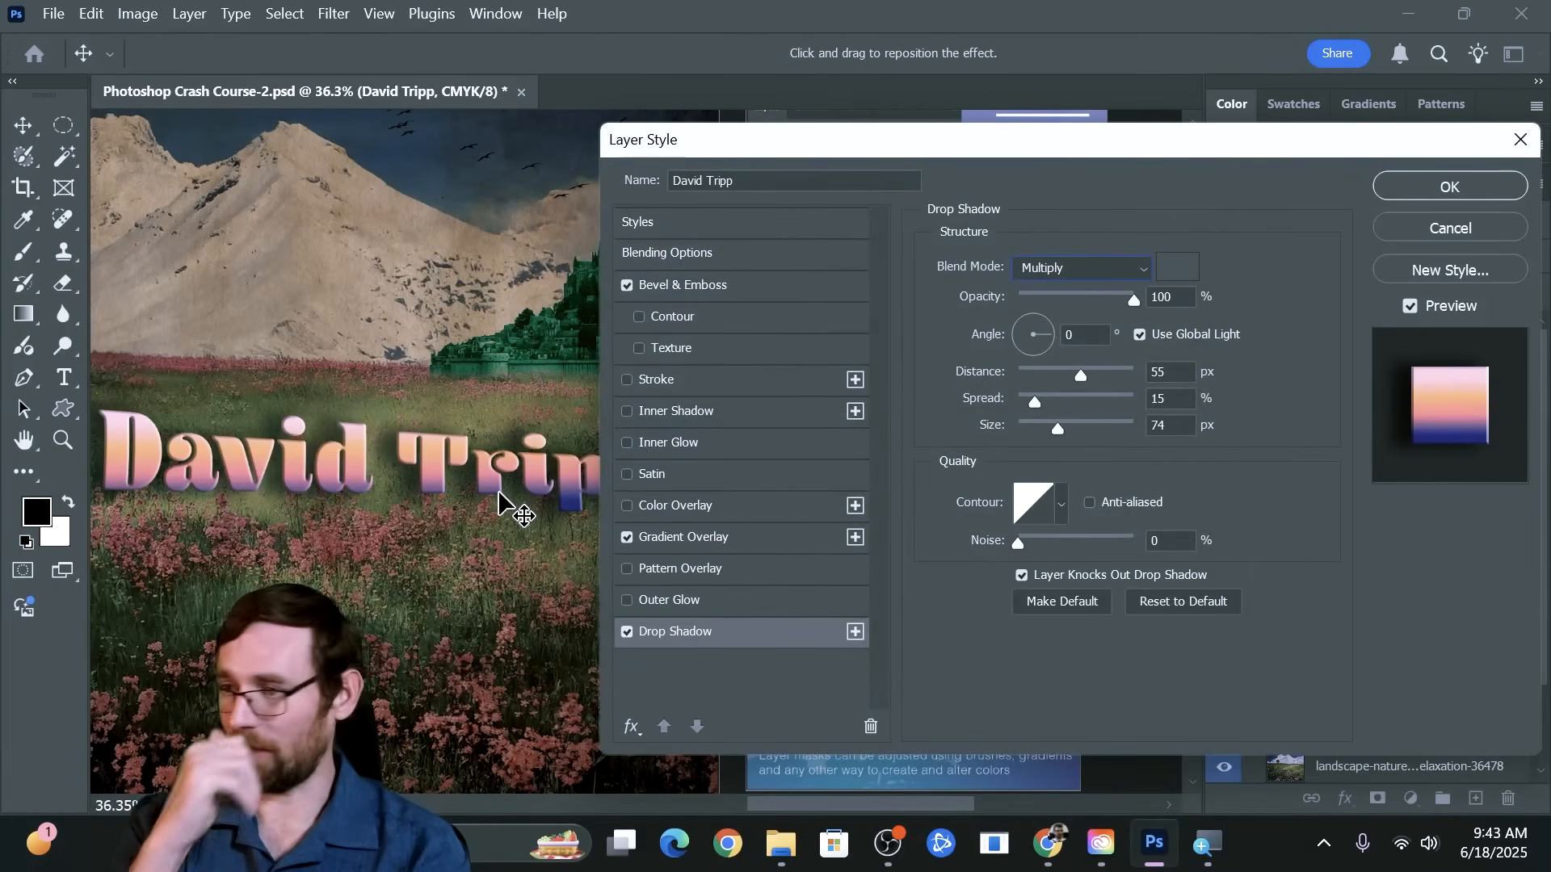
{"action": "left_click_drag", "start_coordinate": [1081, 374], "coordinate": [1025, 430]}
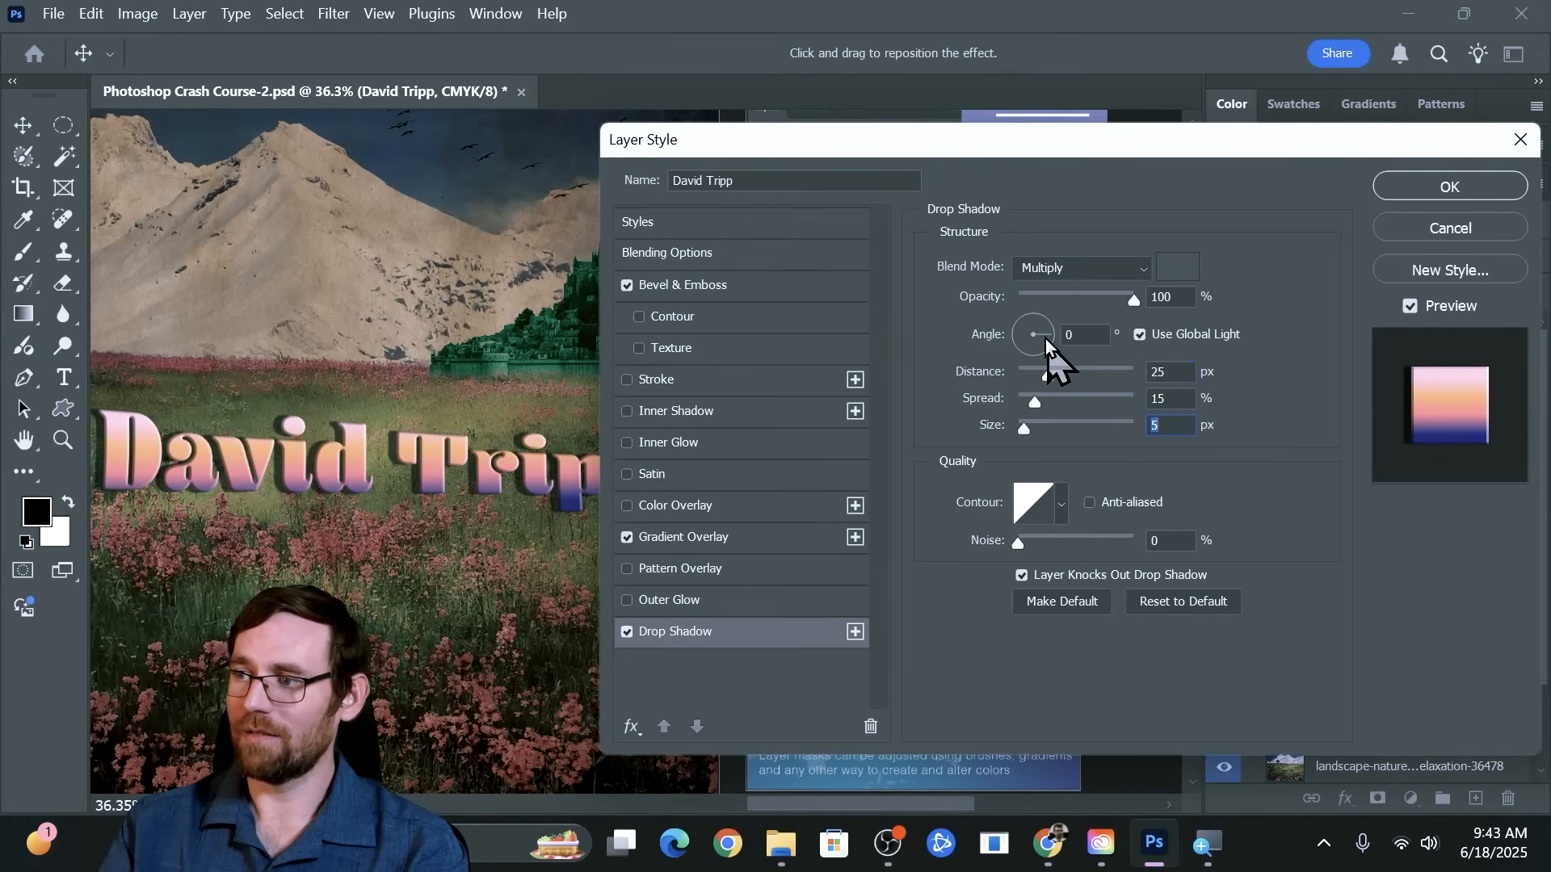
{"action": "mouse_move", "coordinate": [1045, 338]}
{"action": "left_mouse_down"}
{"action": "mouse_move", "coordinate": [1010, 334]}
{"action": "mouse_move", "coordinate": [1034, 321]}
{"action": "left_mouse_up"}
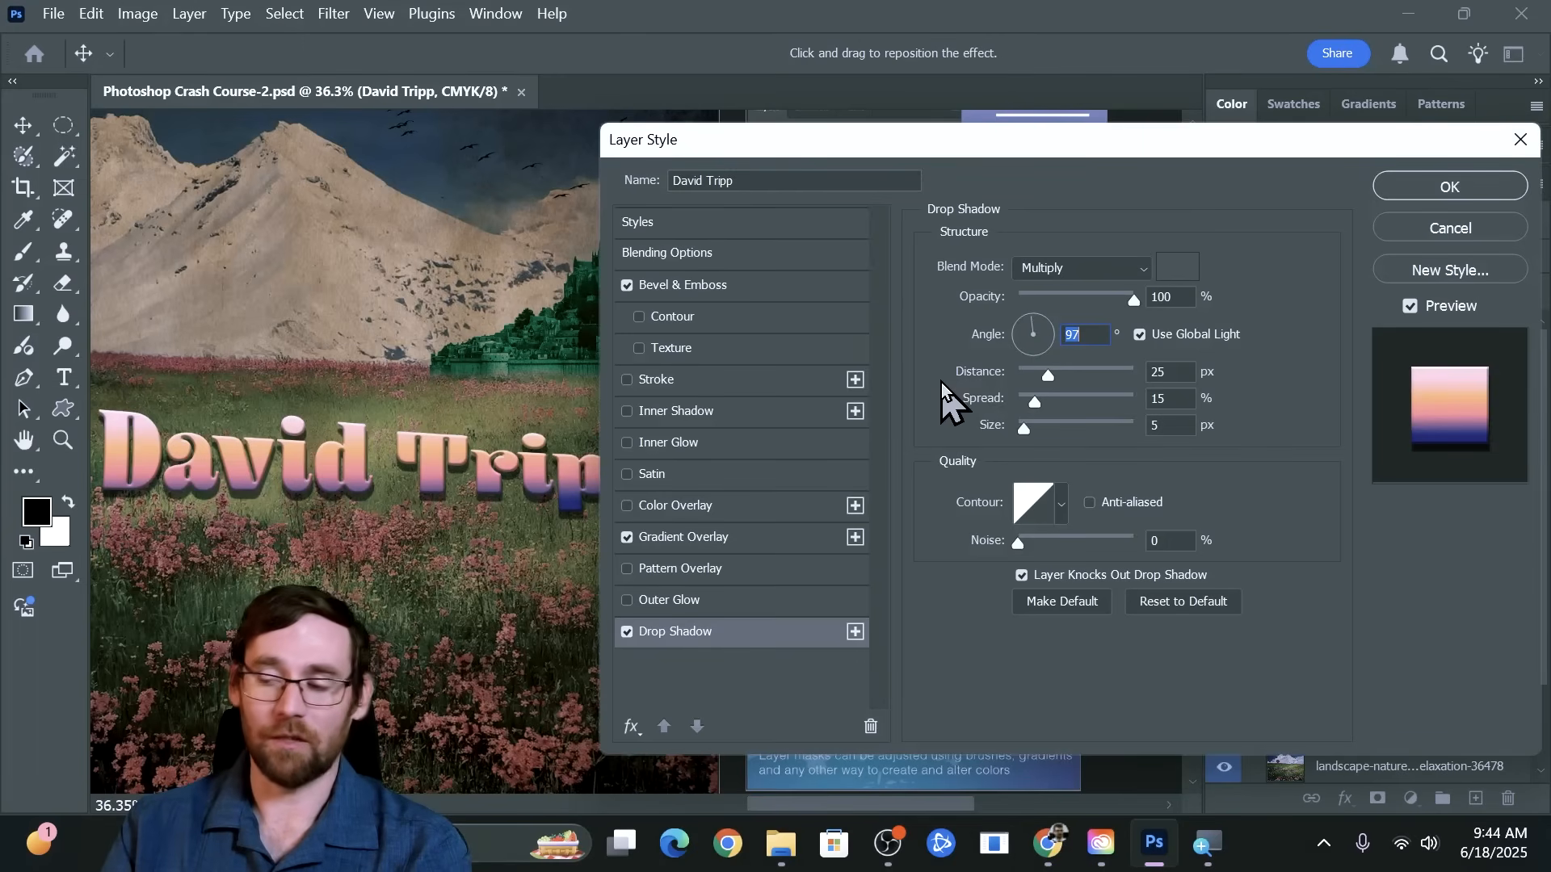
Try stacking four black inside Stroke effects on the name text
{"action": "left_click", "coordinate": [855, 379]}
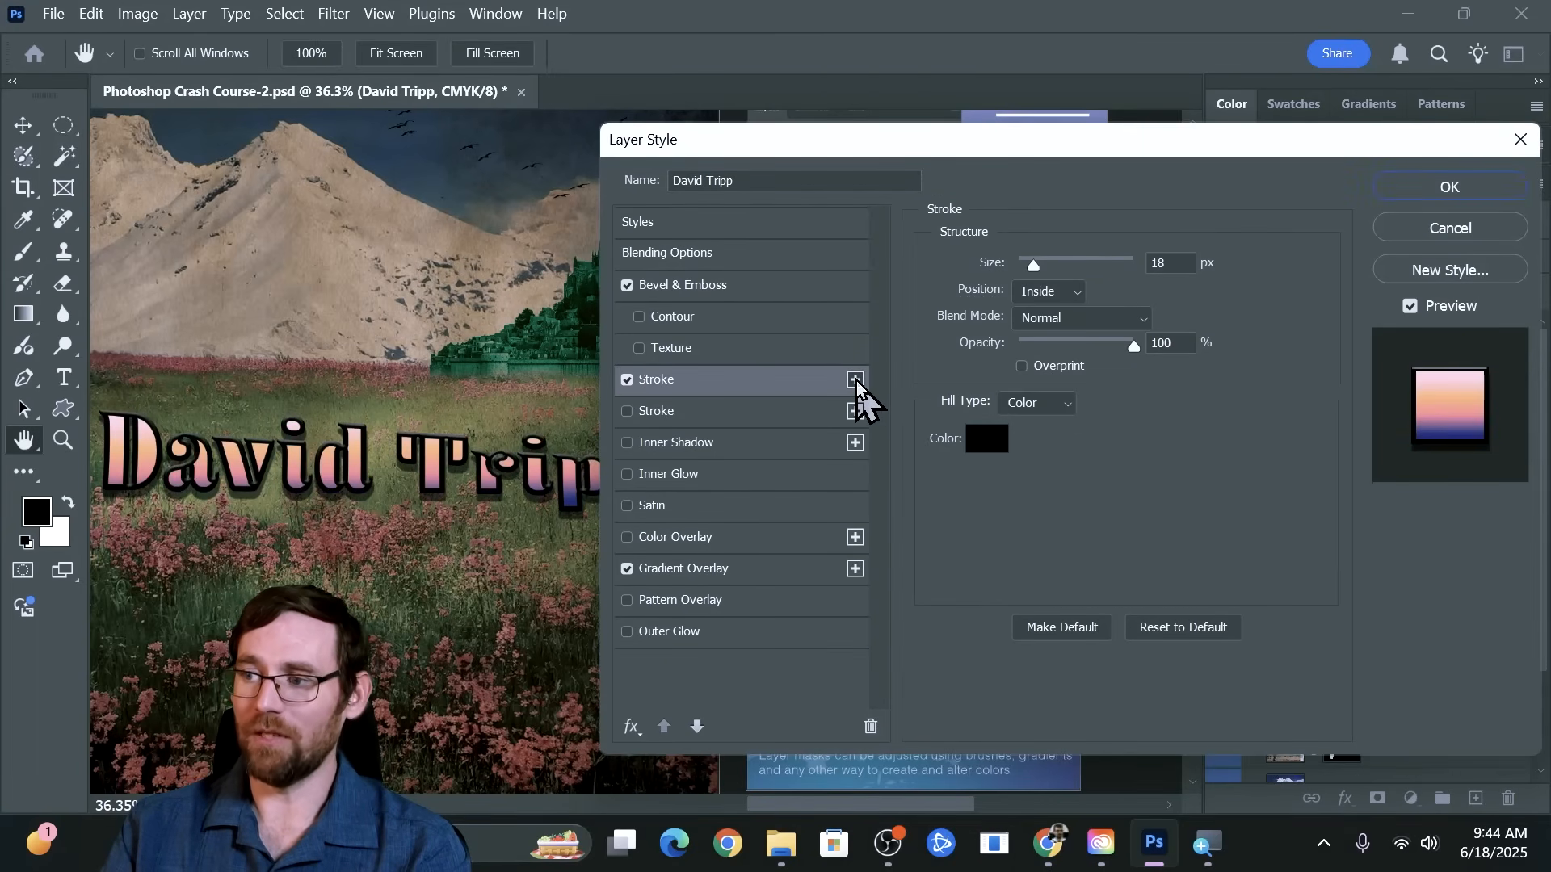
{"action": "left_click", "coordinate": [856, 379]}
{"action": "left_click", "coordinate": [855, 378]}
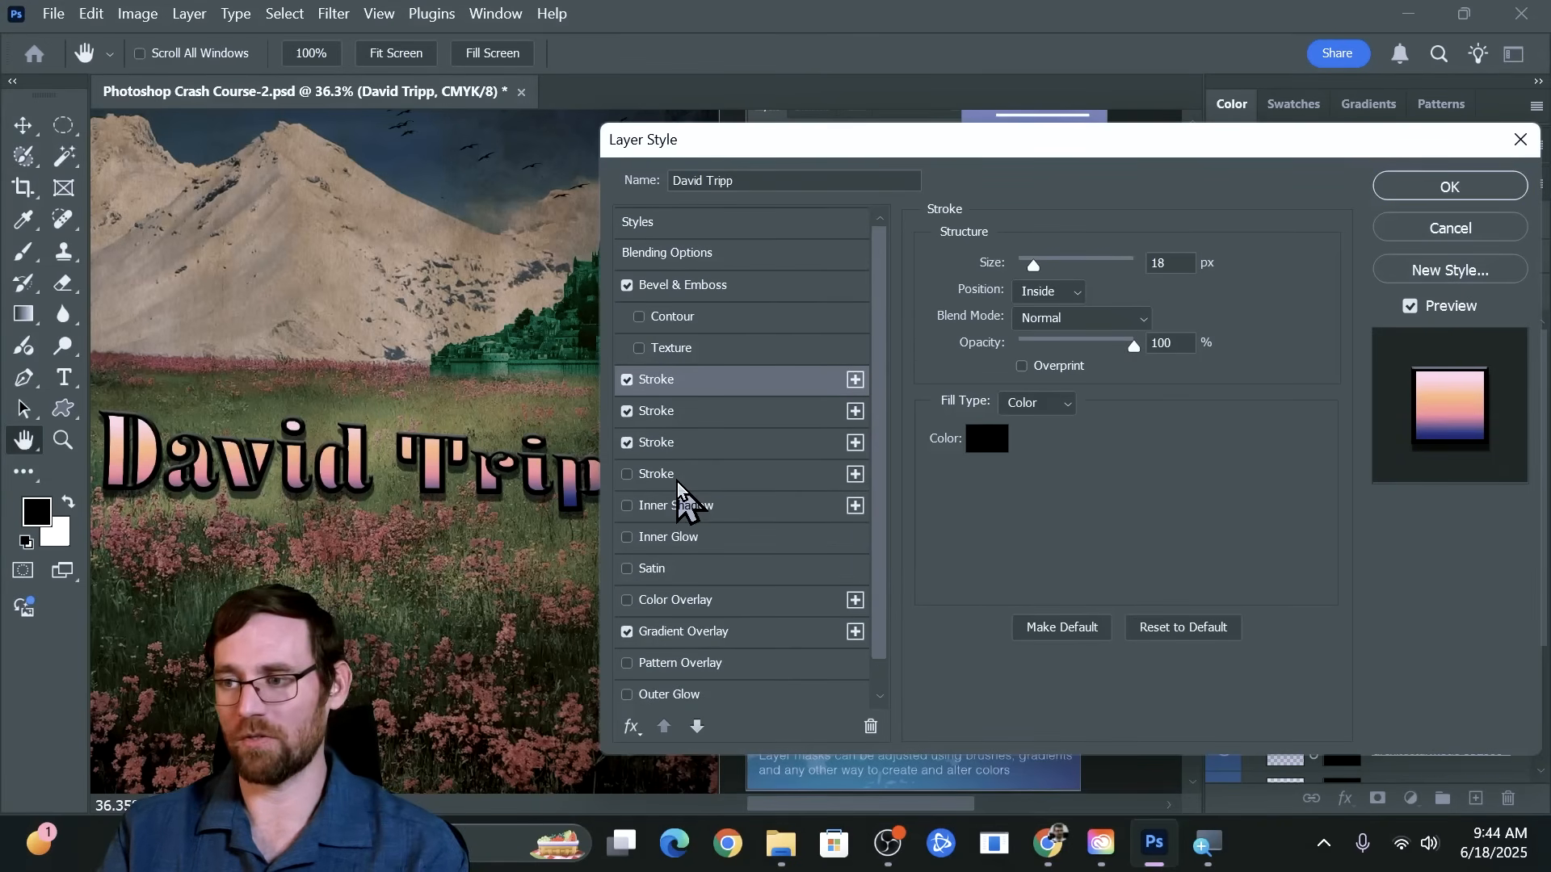
{"action": "left_click", "coordinate": [716, 472]}
{"action": "left_click", "coordinate": [677, 442]}
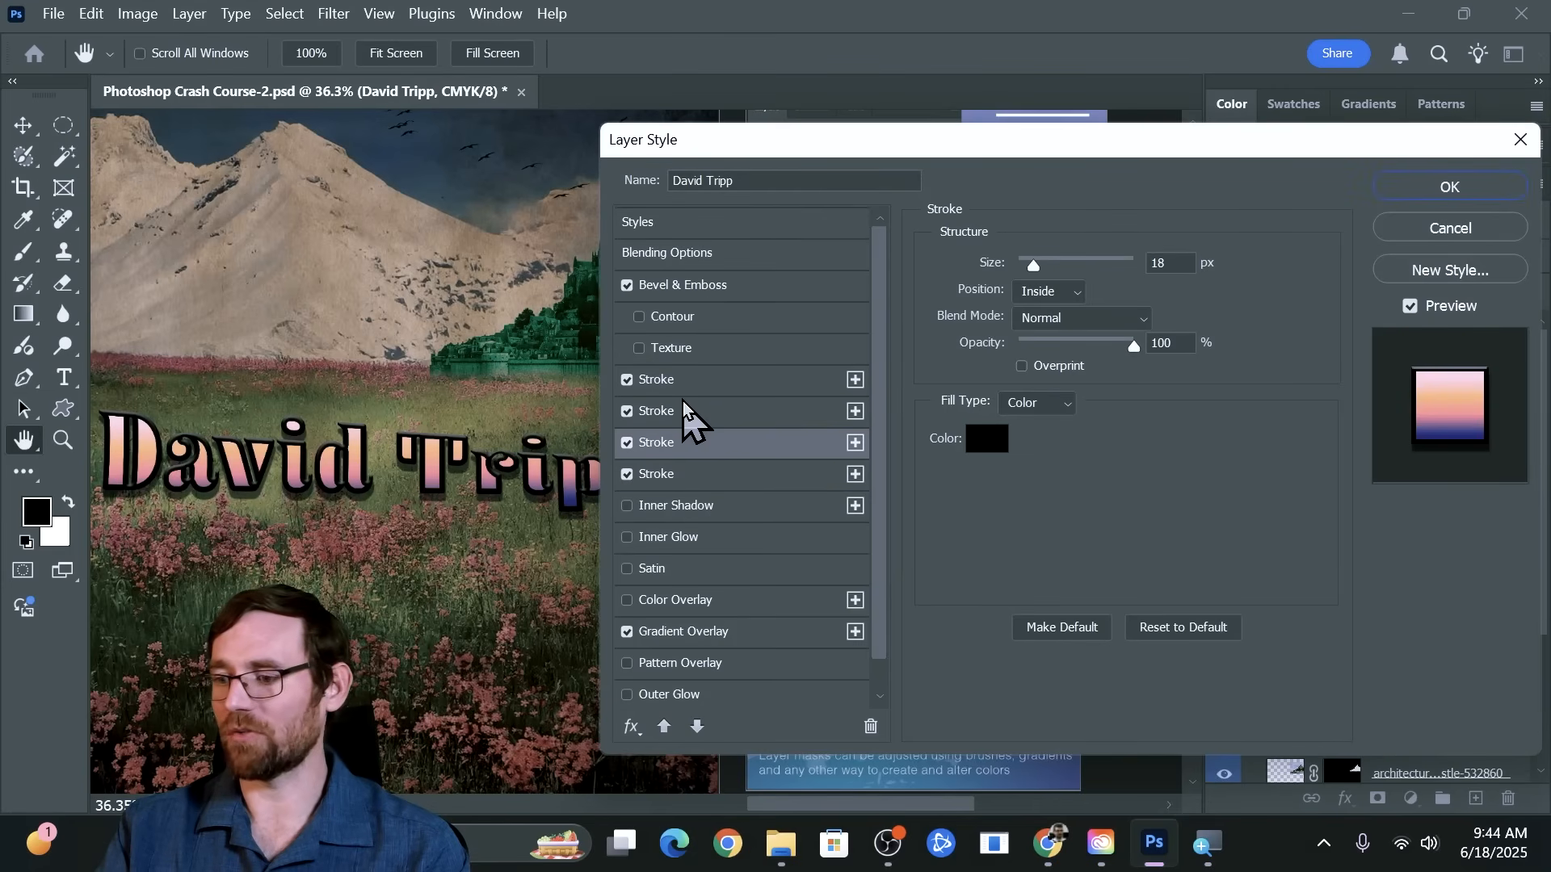
Delete all four Stroke effects from the name text's layer style one after another
{"action": "left_click", "coordinate": [681, 407]}
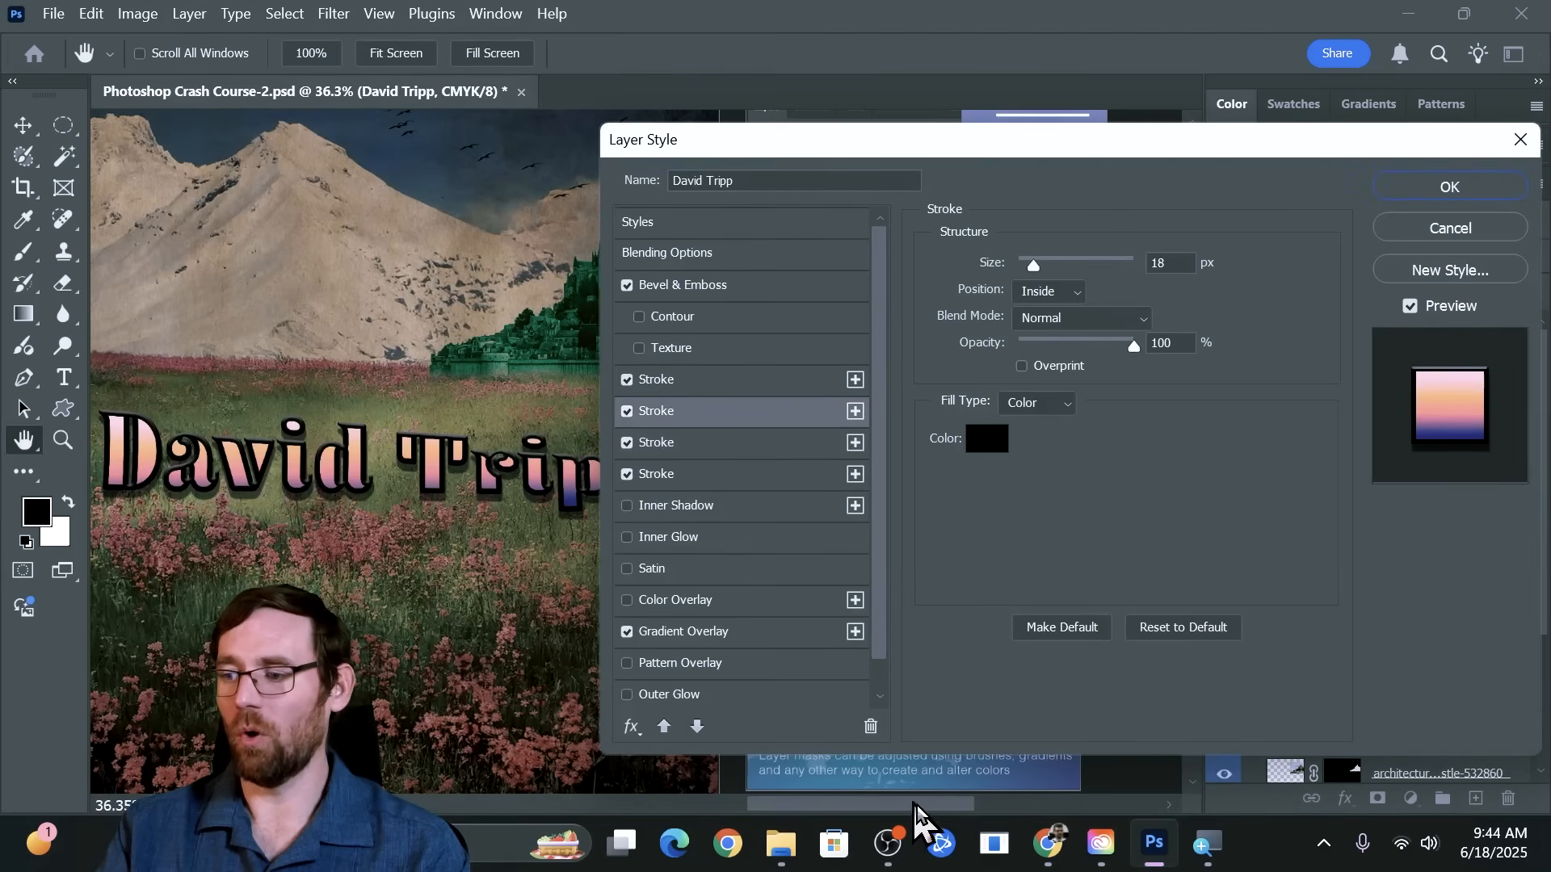
{"action": "left_click", "coordinate": [871, 726]}
{"action": "left_click", "coordinate": [685, 412]}
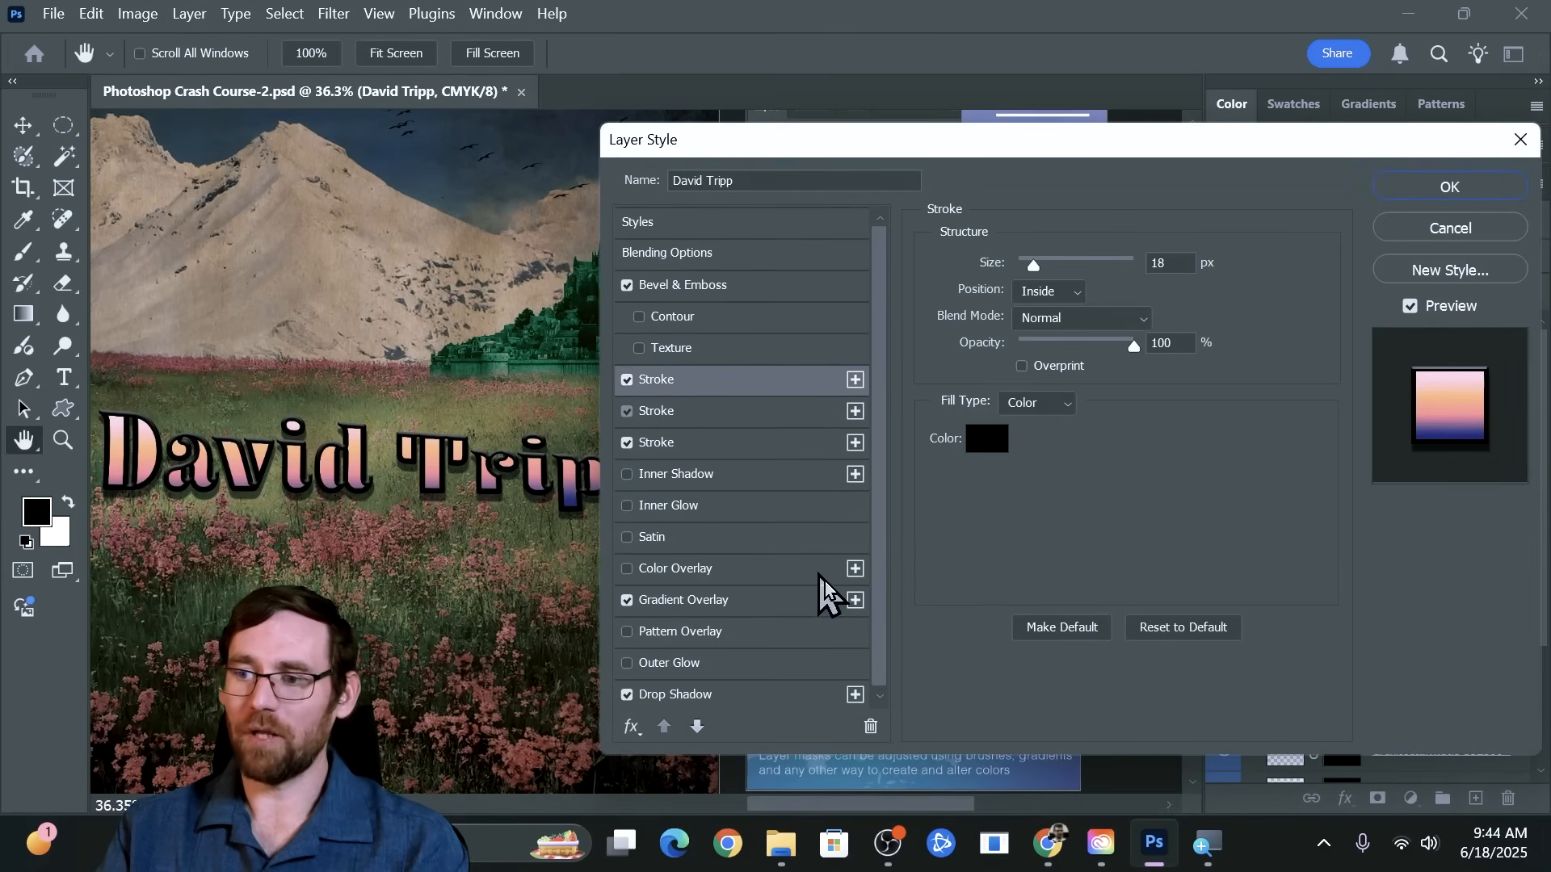
{"action": "left_click", "coordinate": [870, 727]}
{"action": "left_click", "coordinate": [692, 411]}
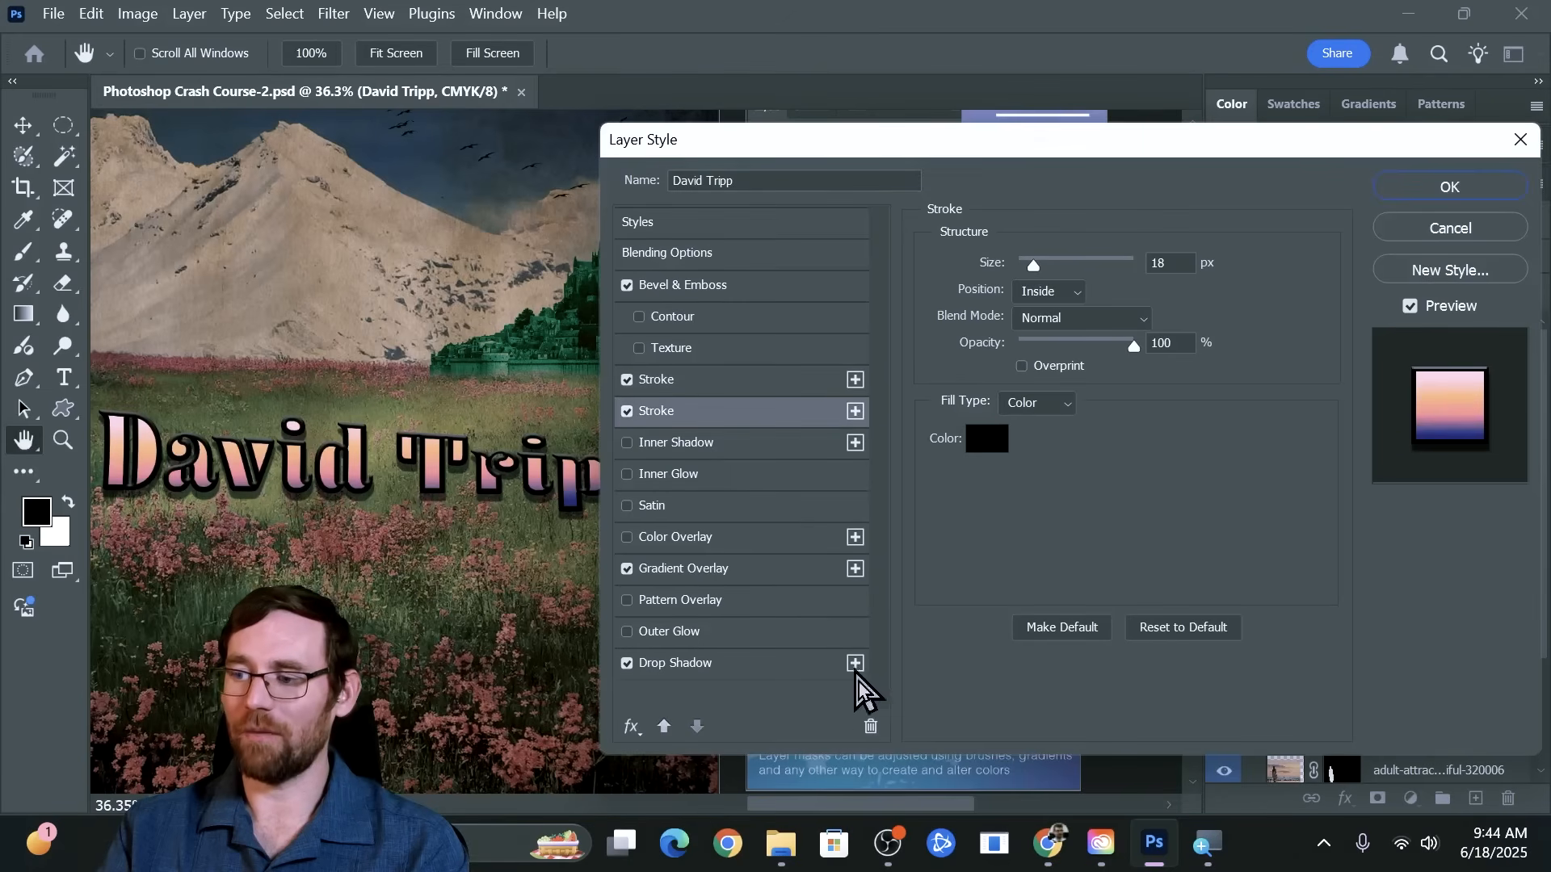
{"action": "left_click", "coordinate": [871, 726]}
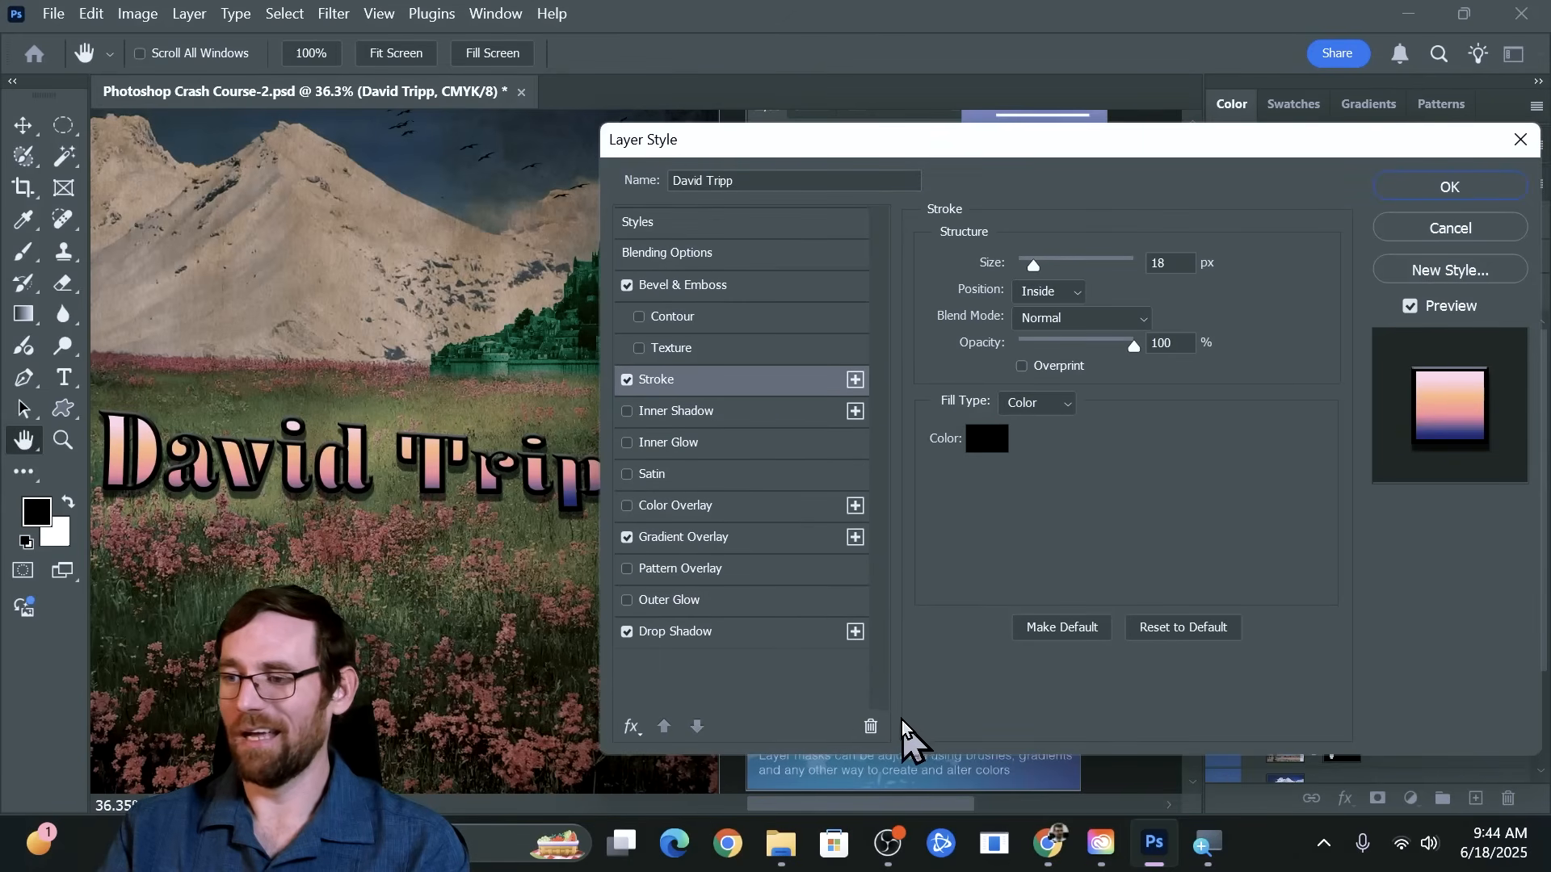
{"action": "left_click", "coordinate": [871, 726]}
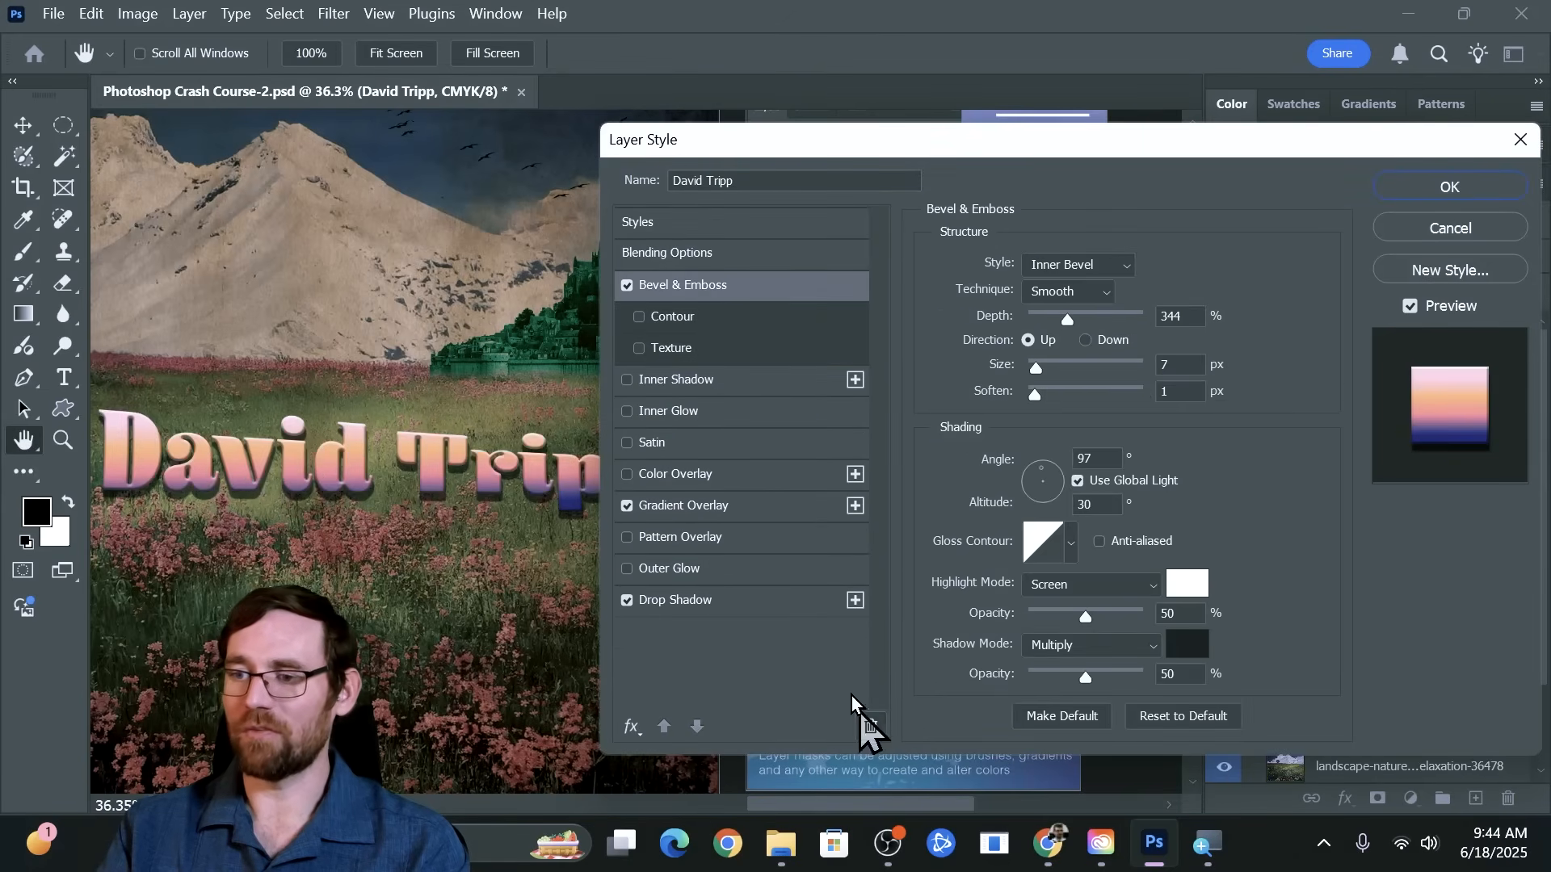
Apply the layer style with the bevel, gradient overlay and drop shadow to the name text
{"action": "left_click", "coordinate": [1403, 188]}
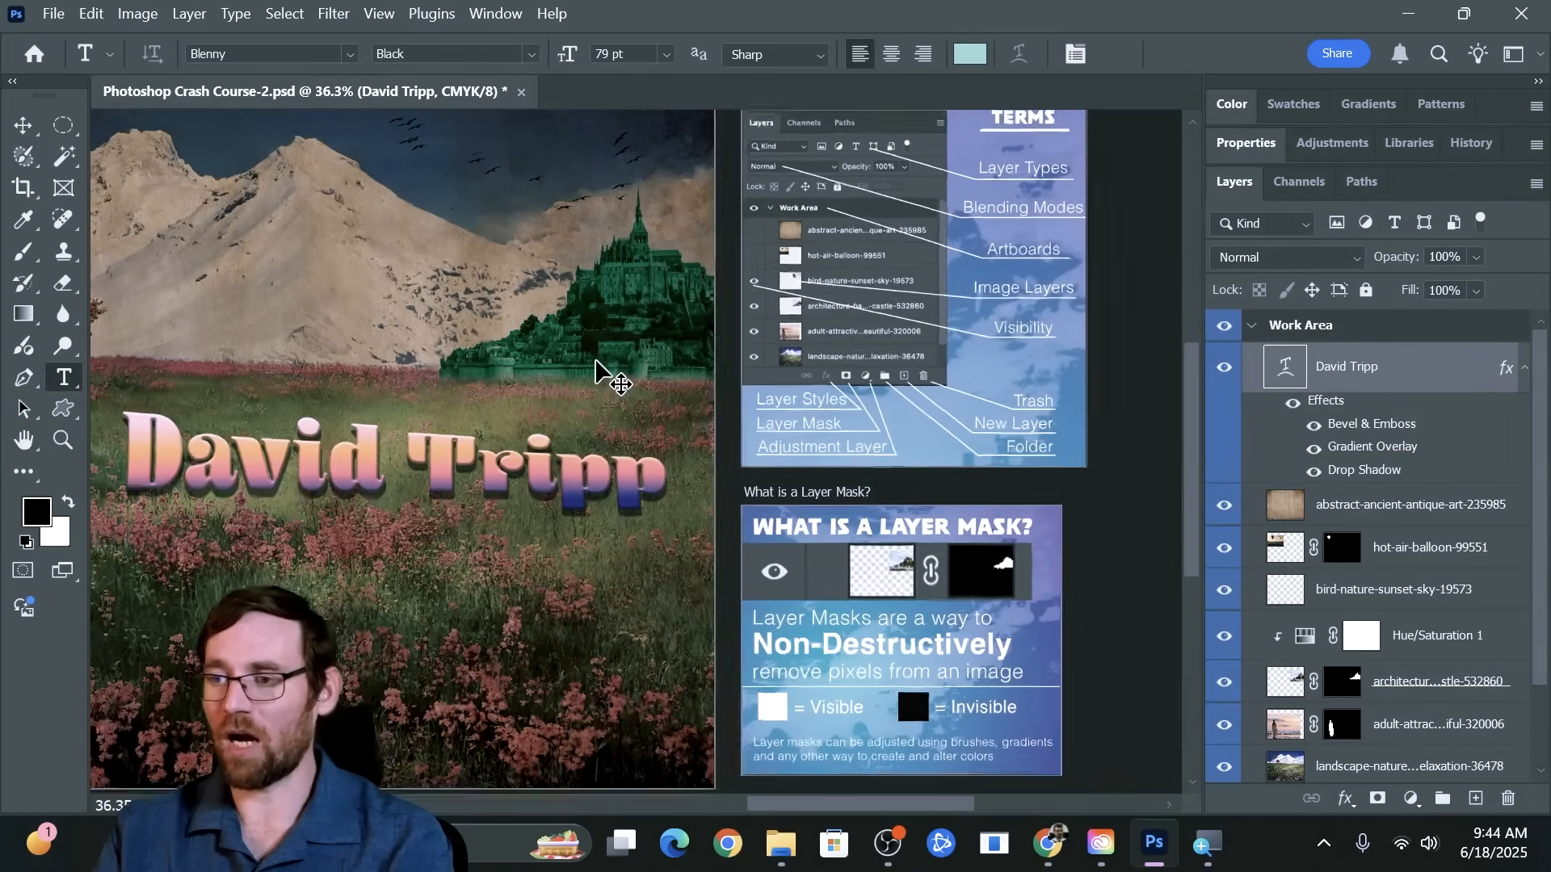
{"action": "key", "text": "ctrl+0"}
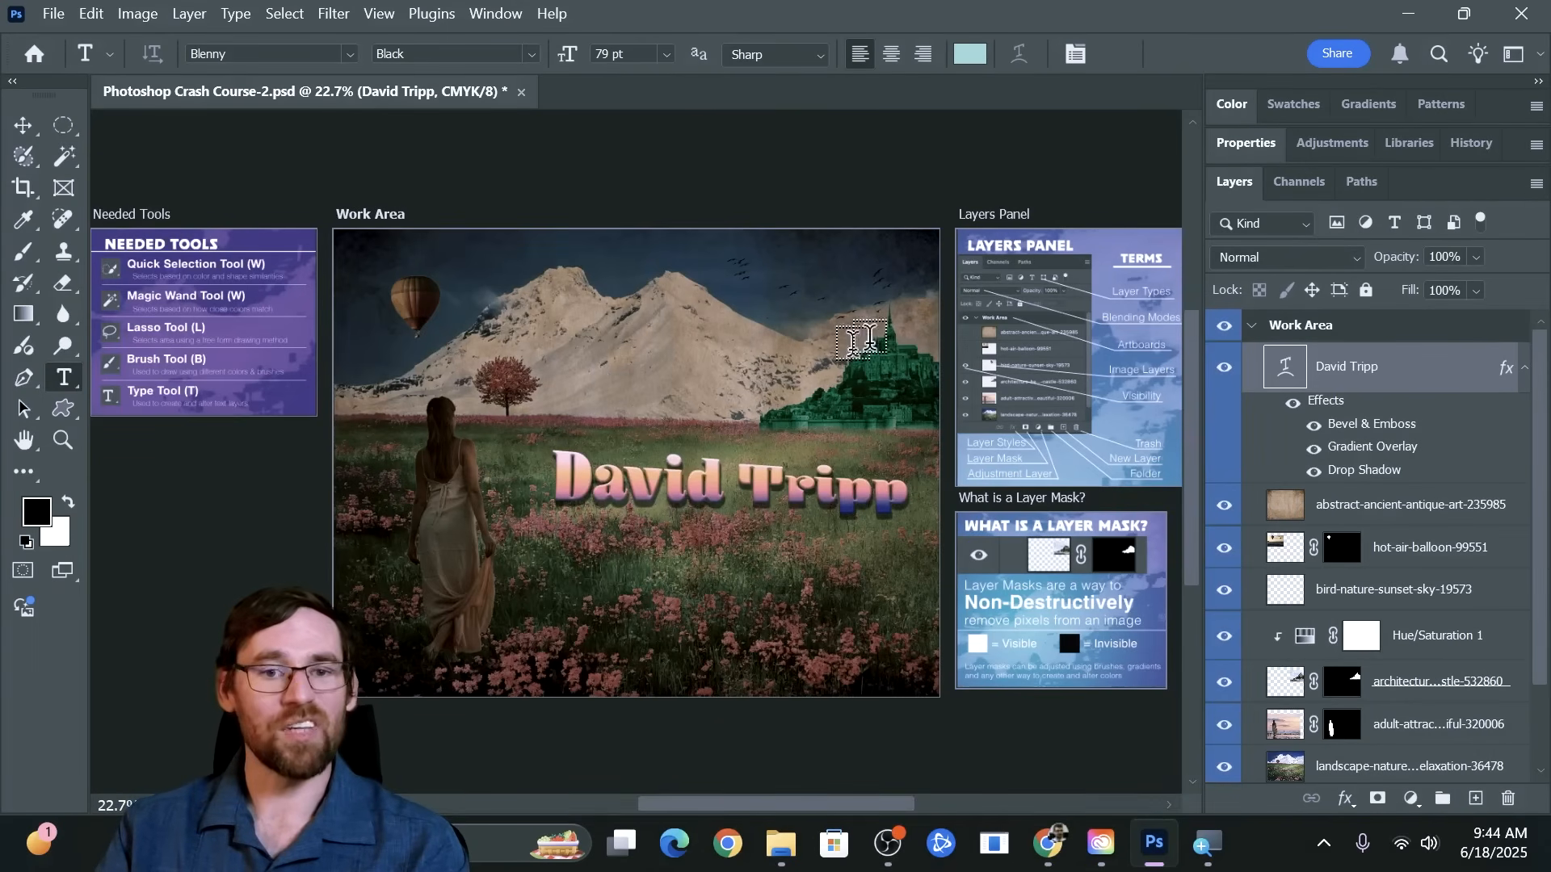